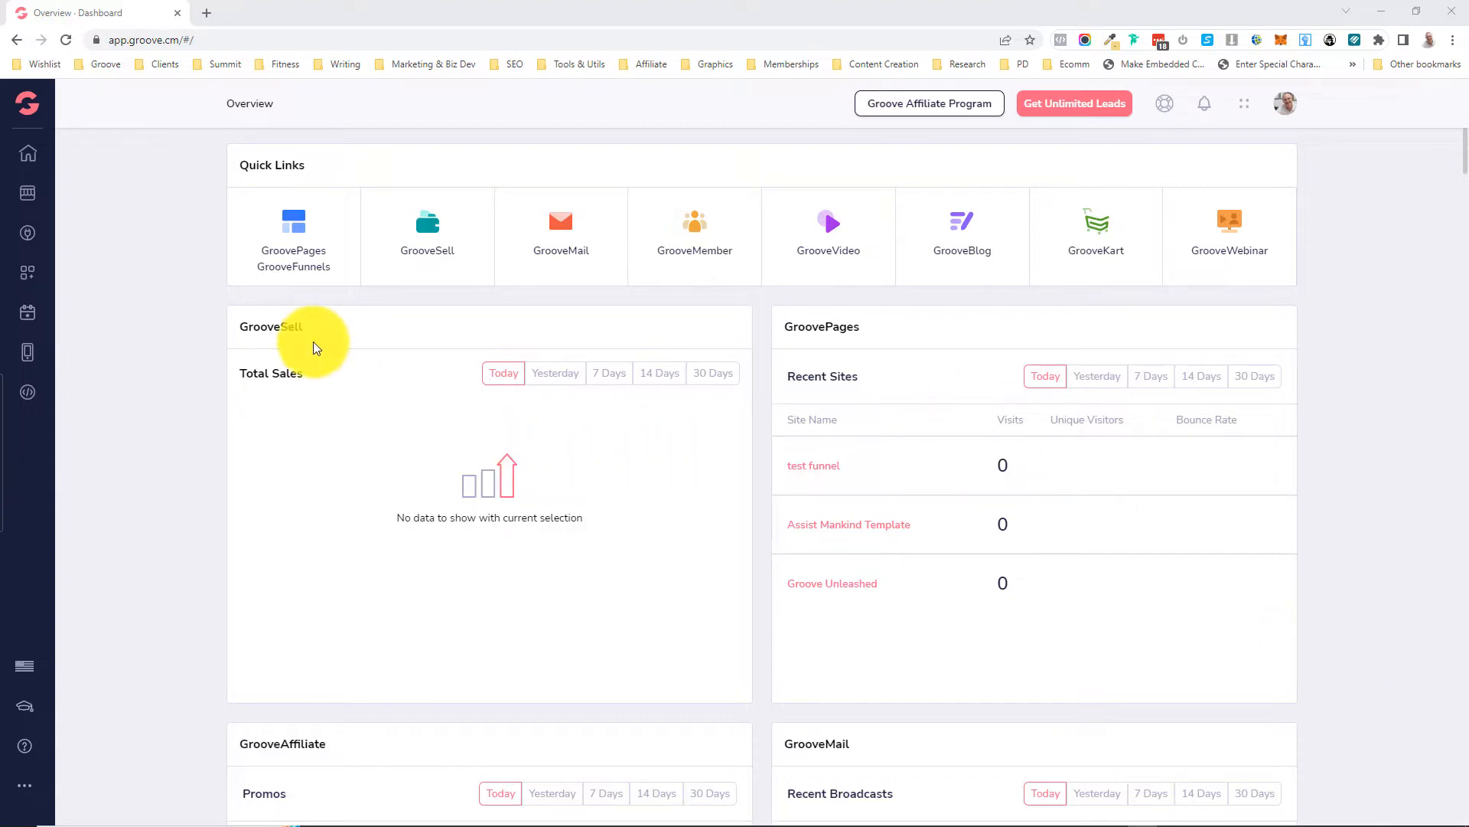
# - Create a new GroovePages site from the Blank Template and name it "Virtual Summit Template"
pyautogui.click(298, 242)
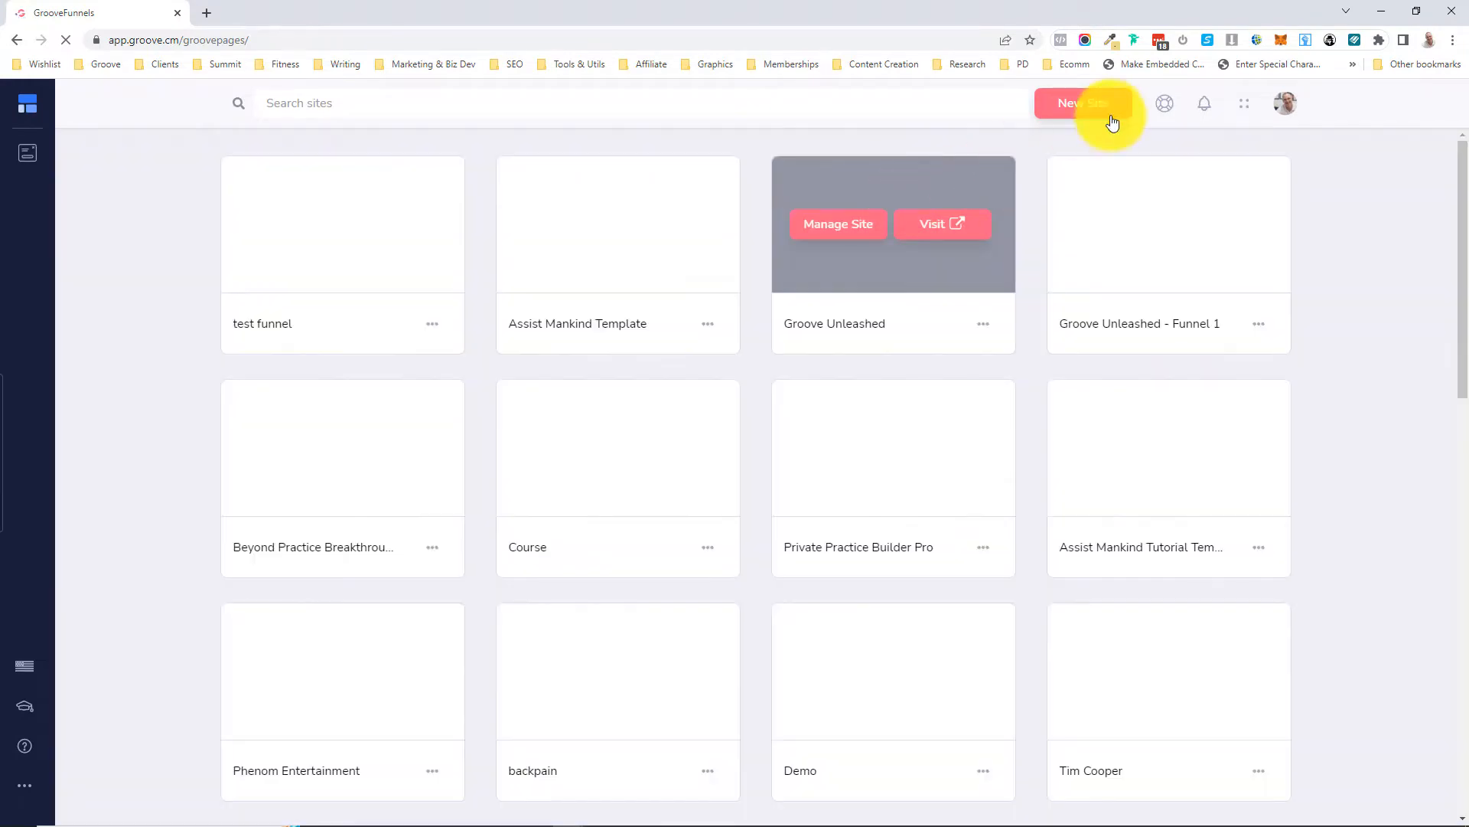
pyautogui.click(1091, 107)
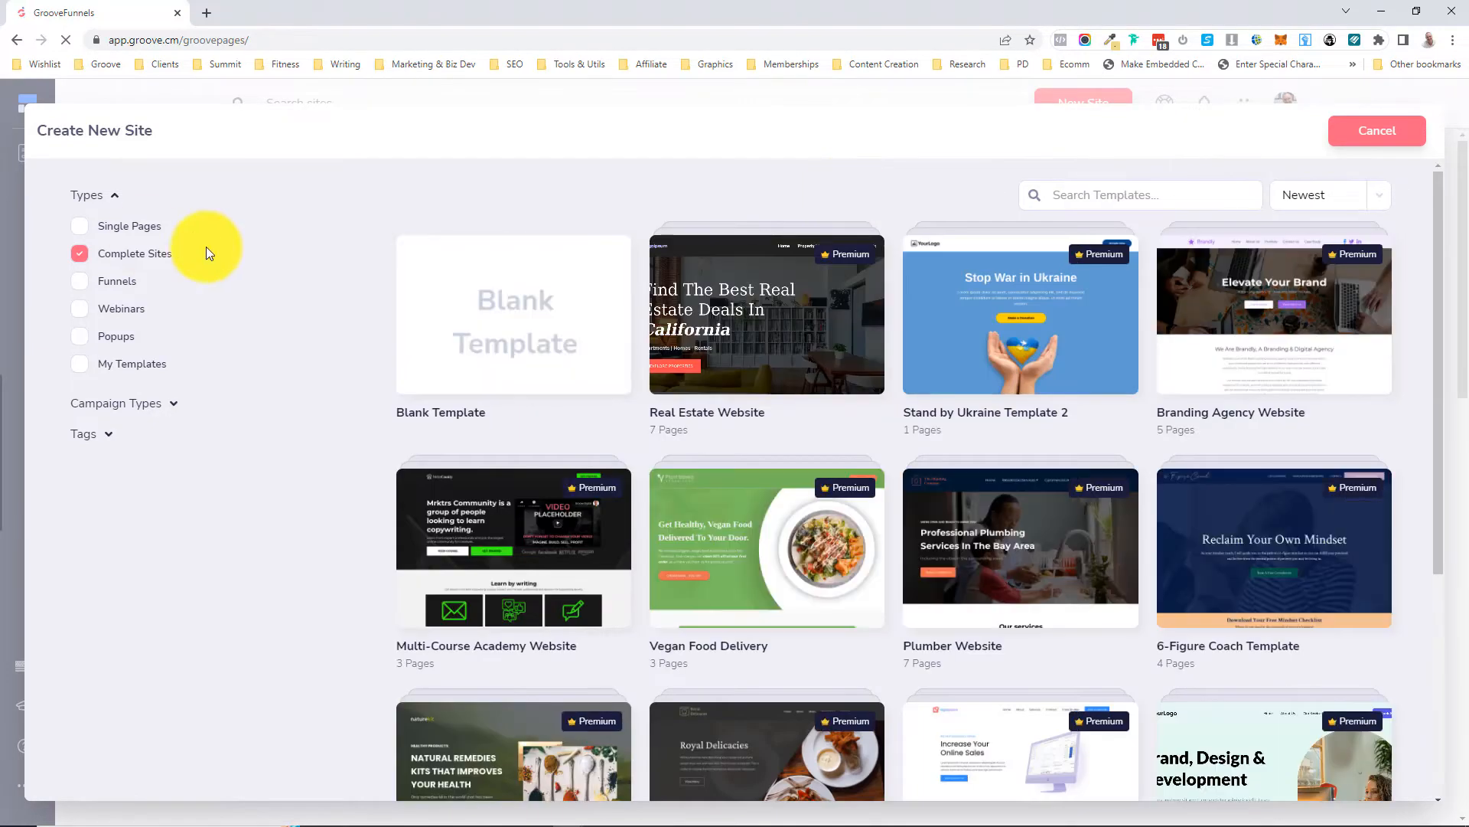
pyautogui.click(505, 338)
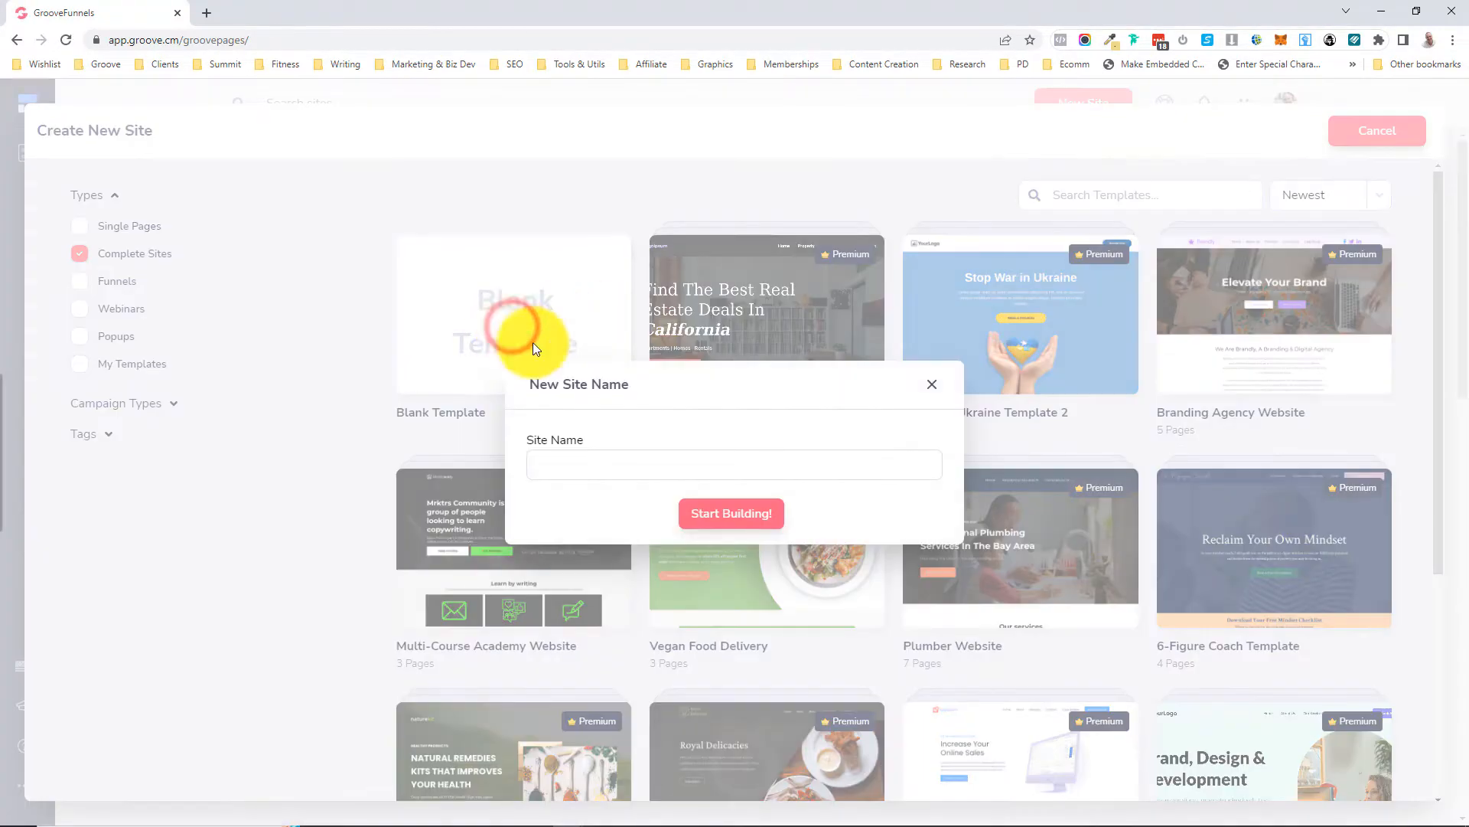
pyautogui.click(573, 468)
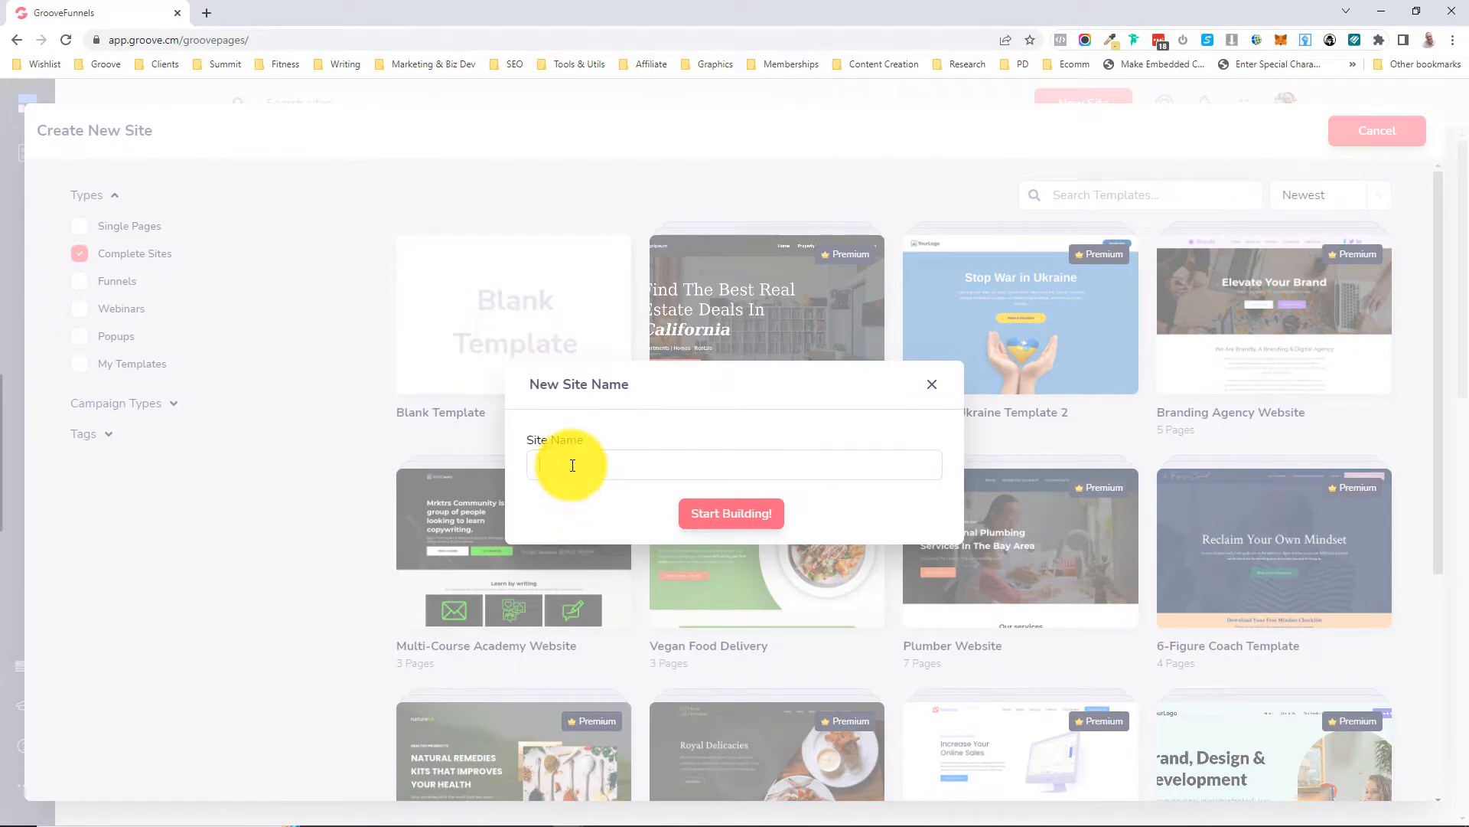
pyautogui.write('Virtual Summit Template')
pyautogui.click(720, 511)
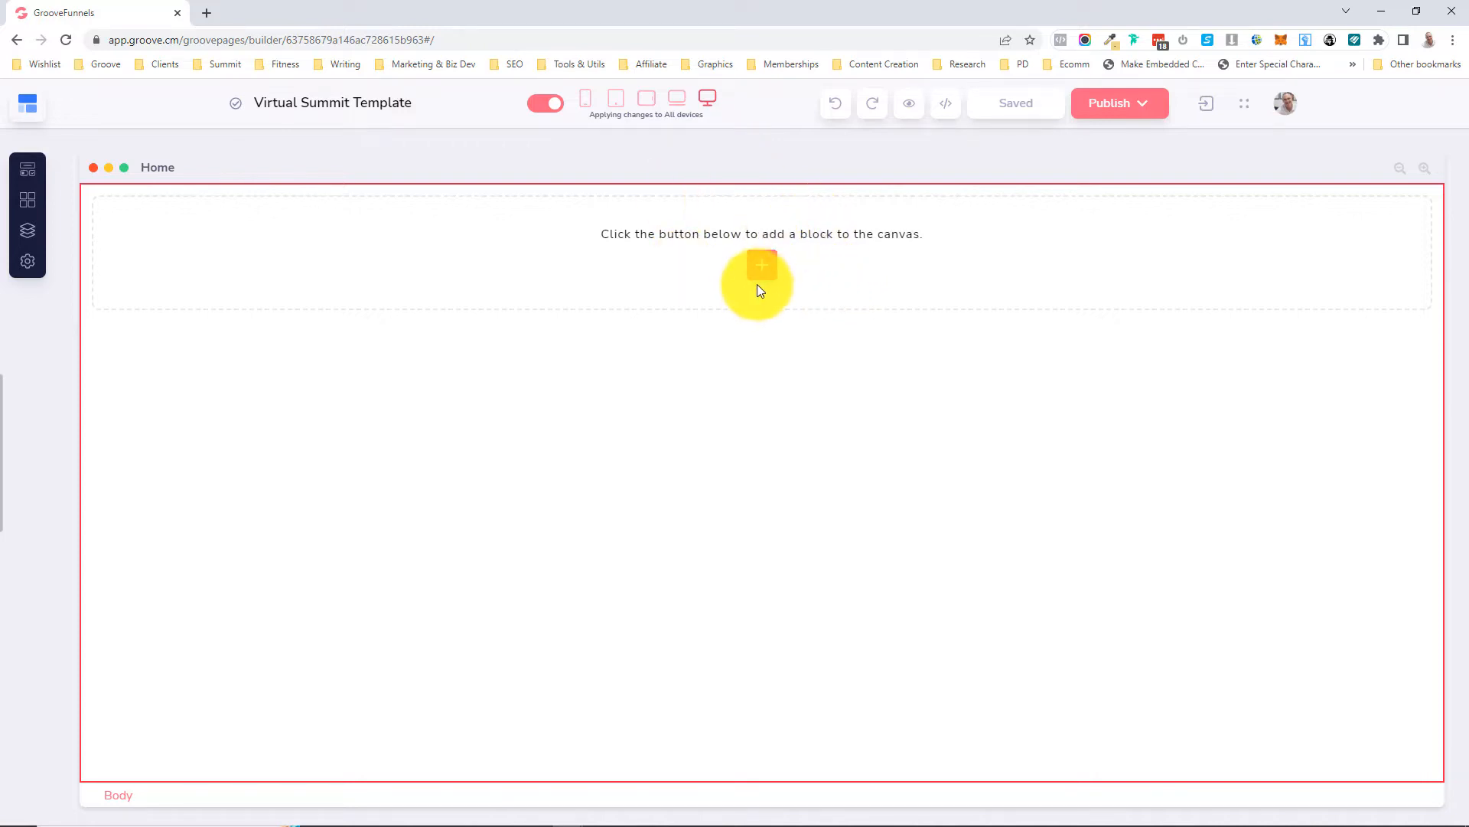
# - Add two Empty container blocks to the blank Home page, the second directly below the first
pyautogui.click(763, 265)
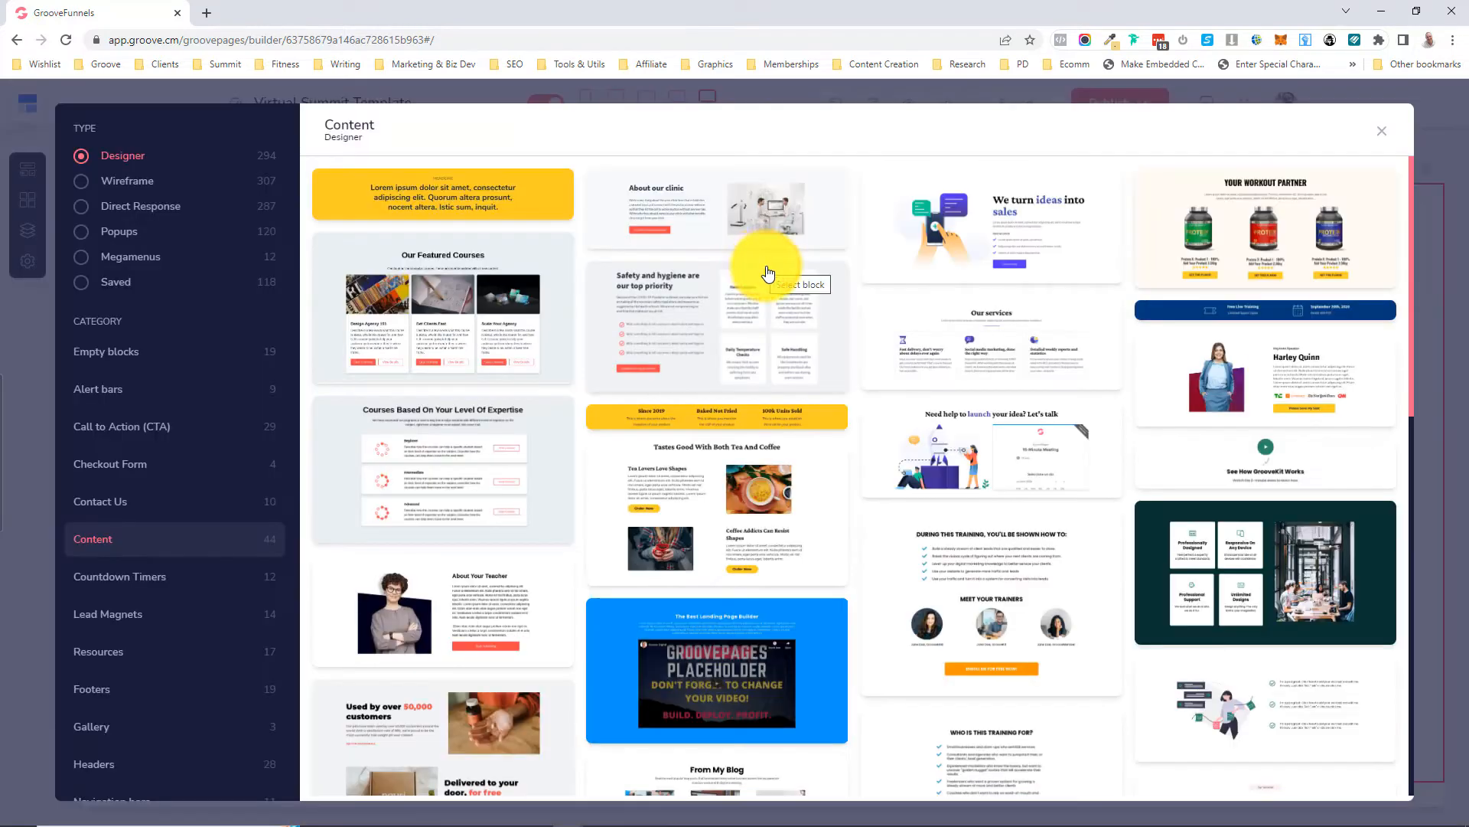
pyautogui.click(132, 350)
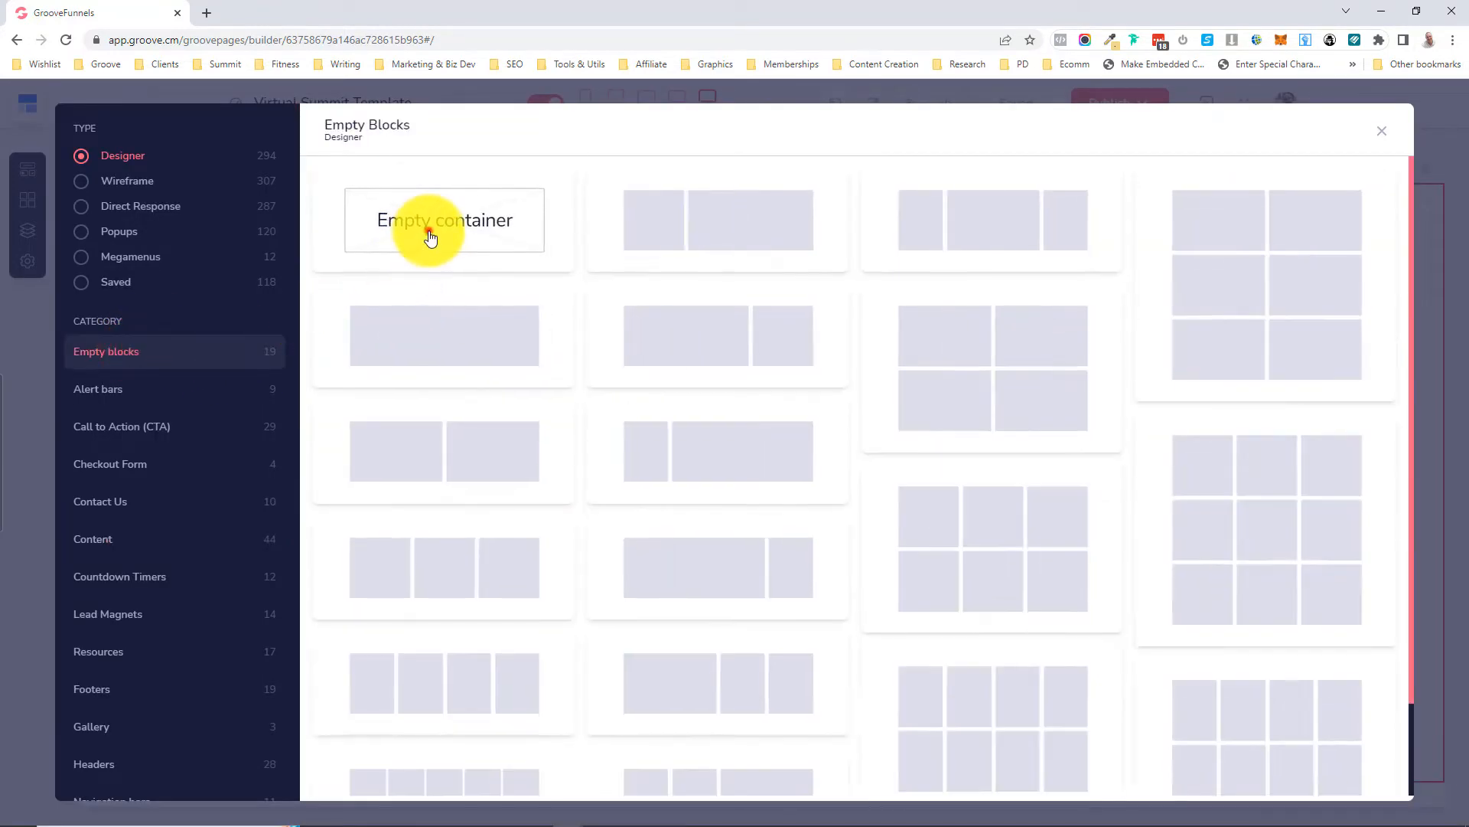
pyautogui.click(430, 239)
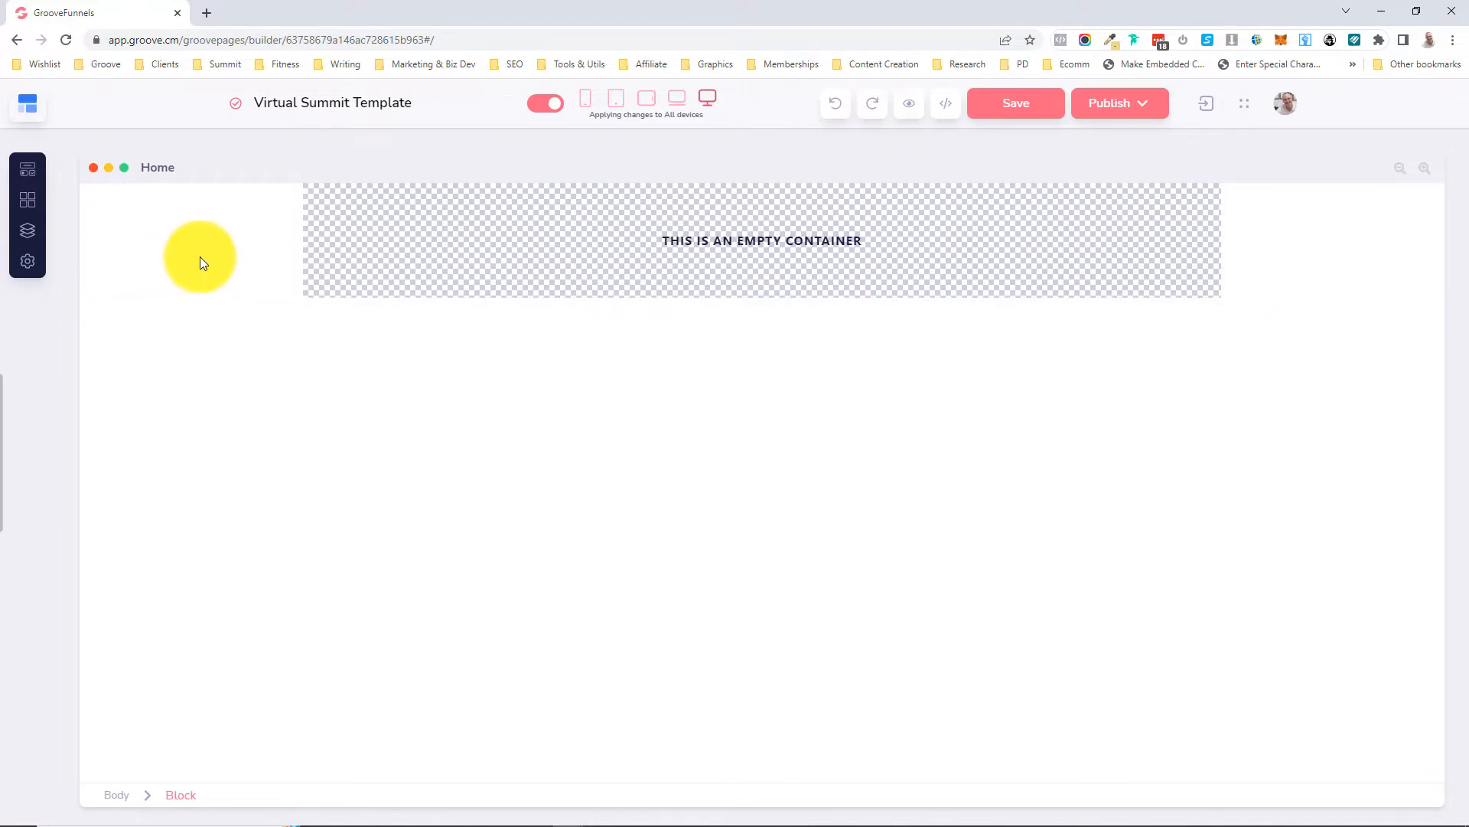
pyautogui.click(201, 259)
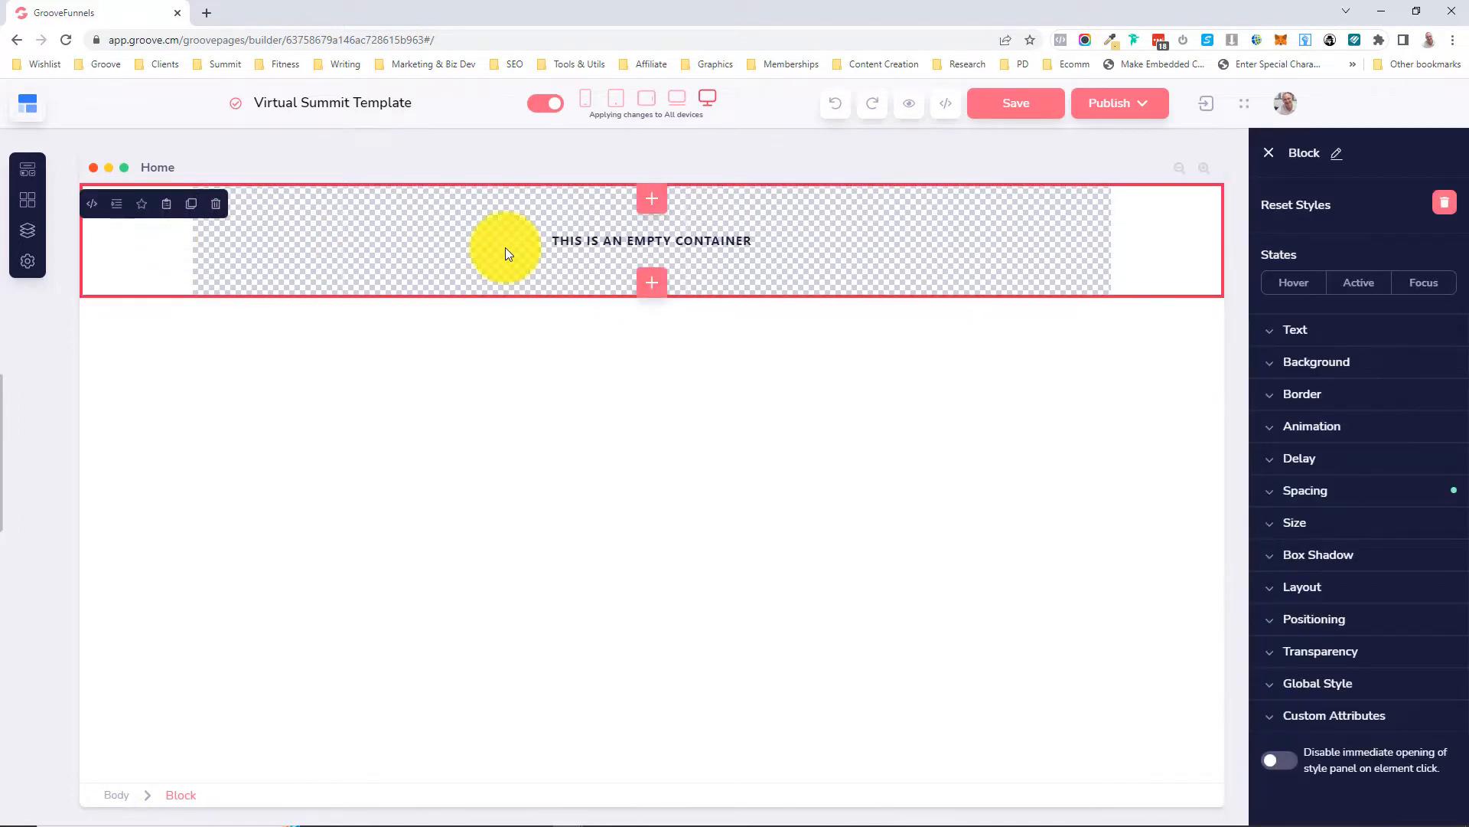
pyautogui.click(647, 284)
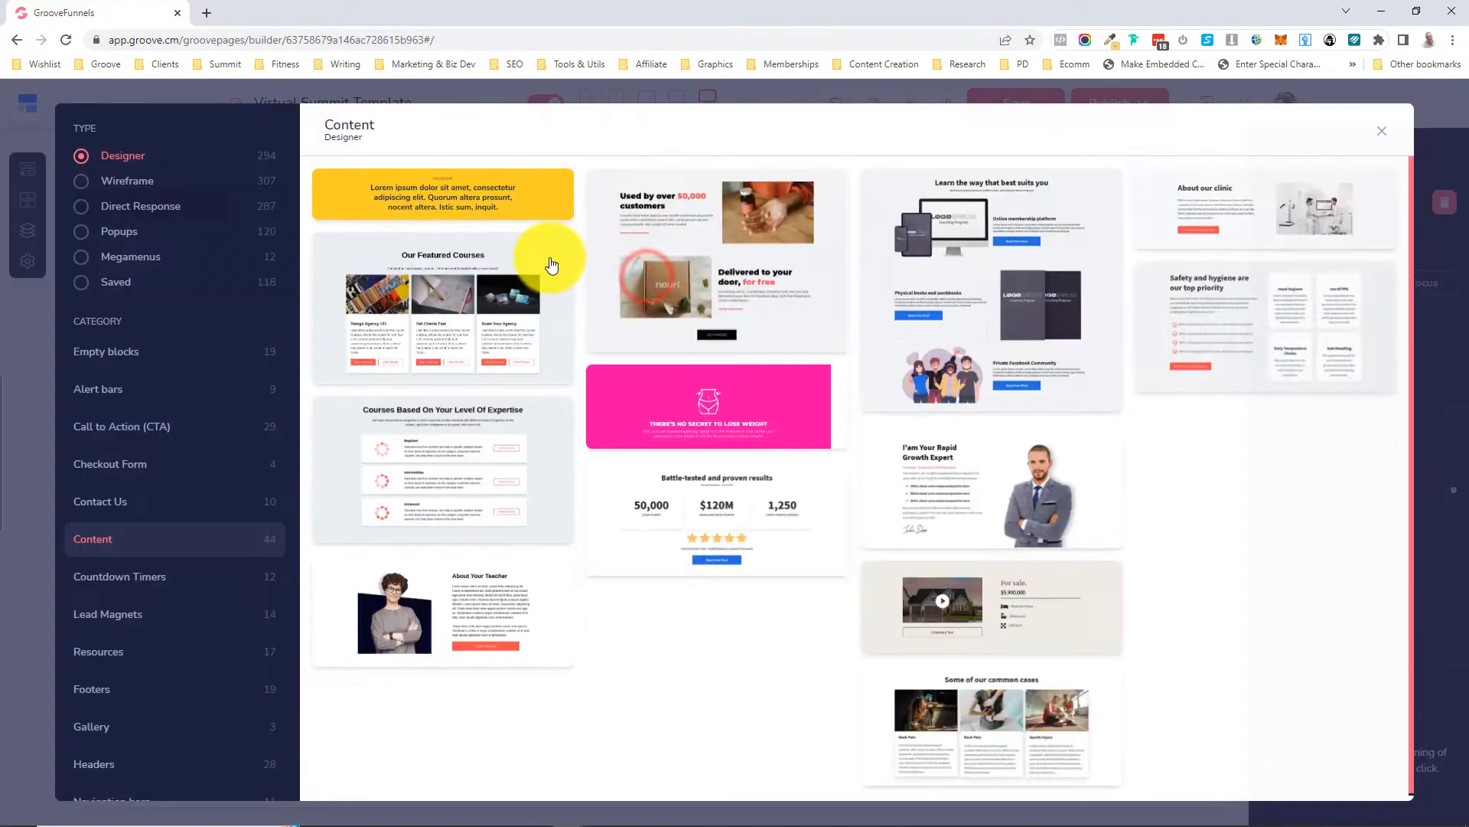
pyautogui.click(136, 349)
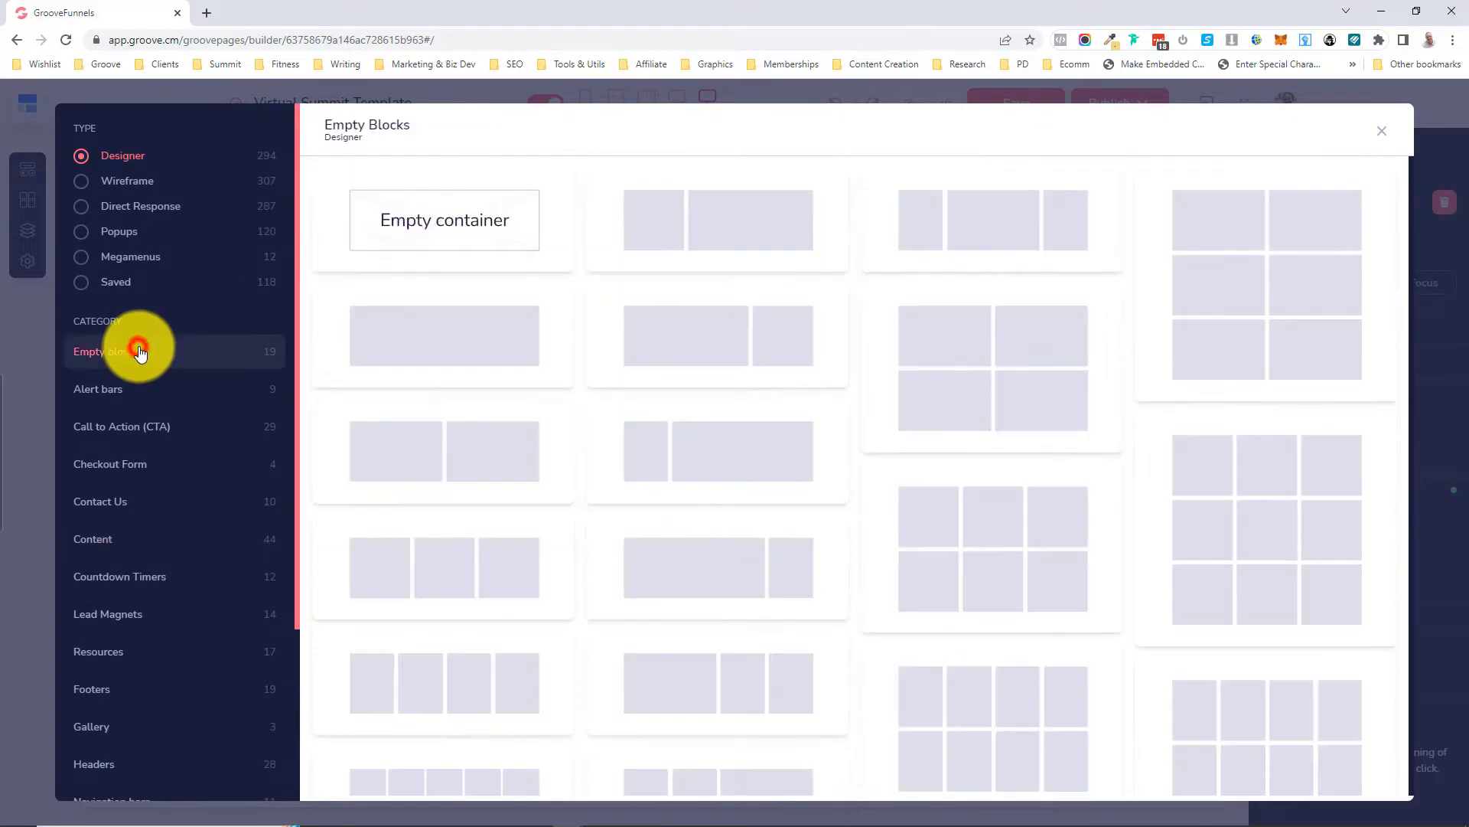
pyautogui.click(421, 241)
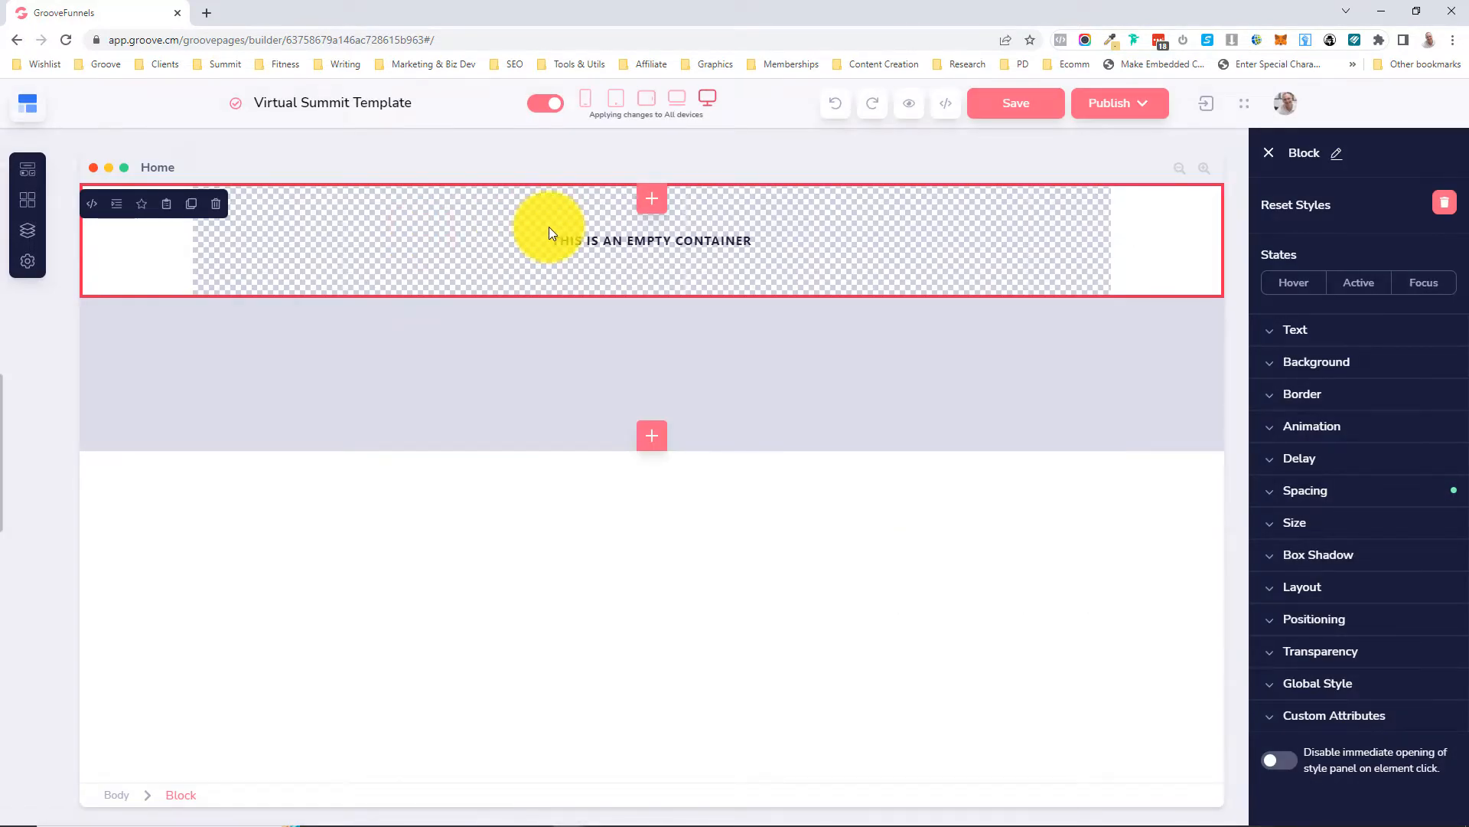
# - Add a third and a fourth Empty container block below the second one
pyautogui.click(149, 333)
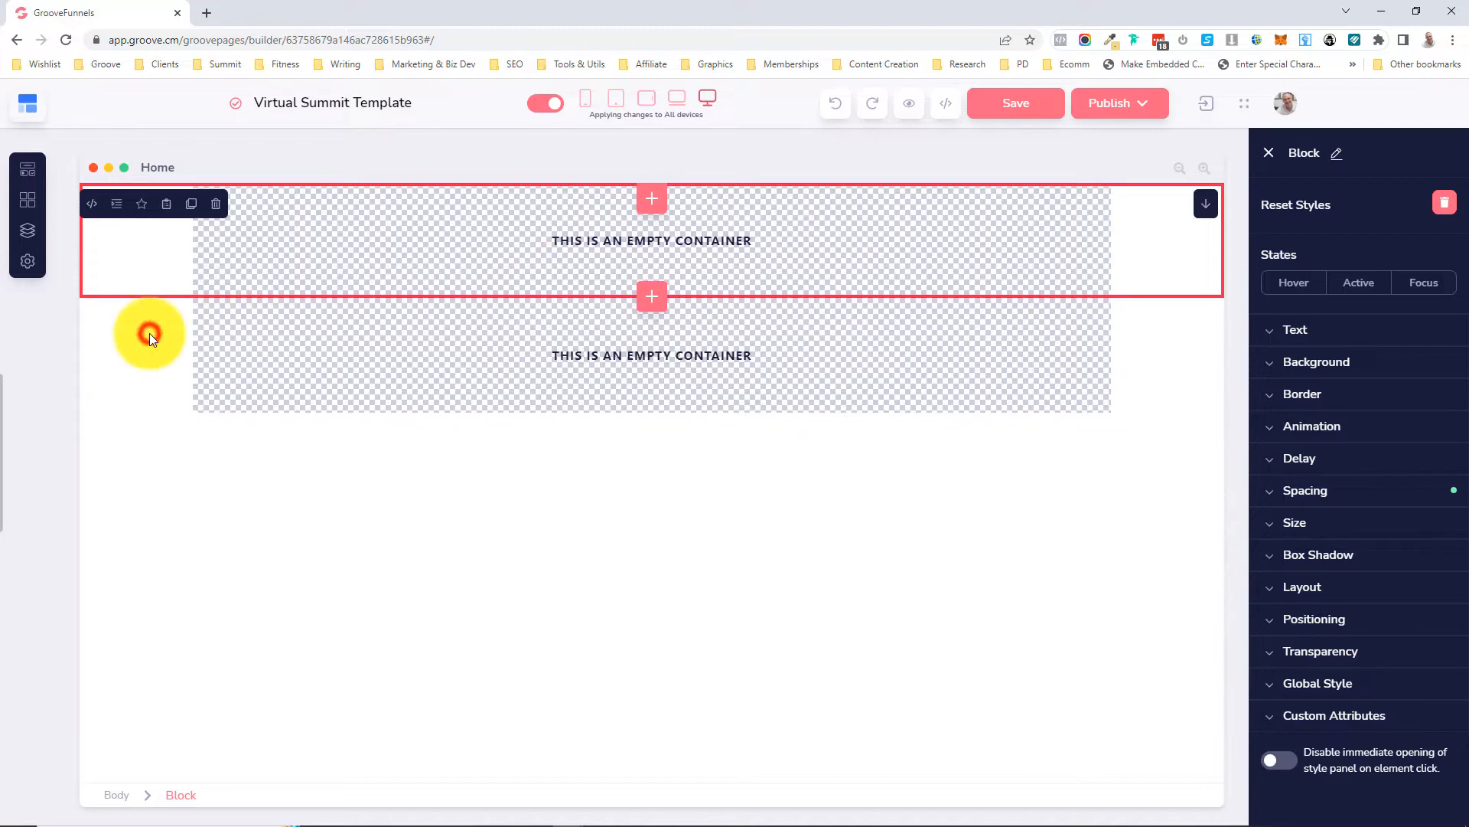
pyautogui.click(657, 399)
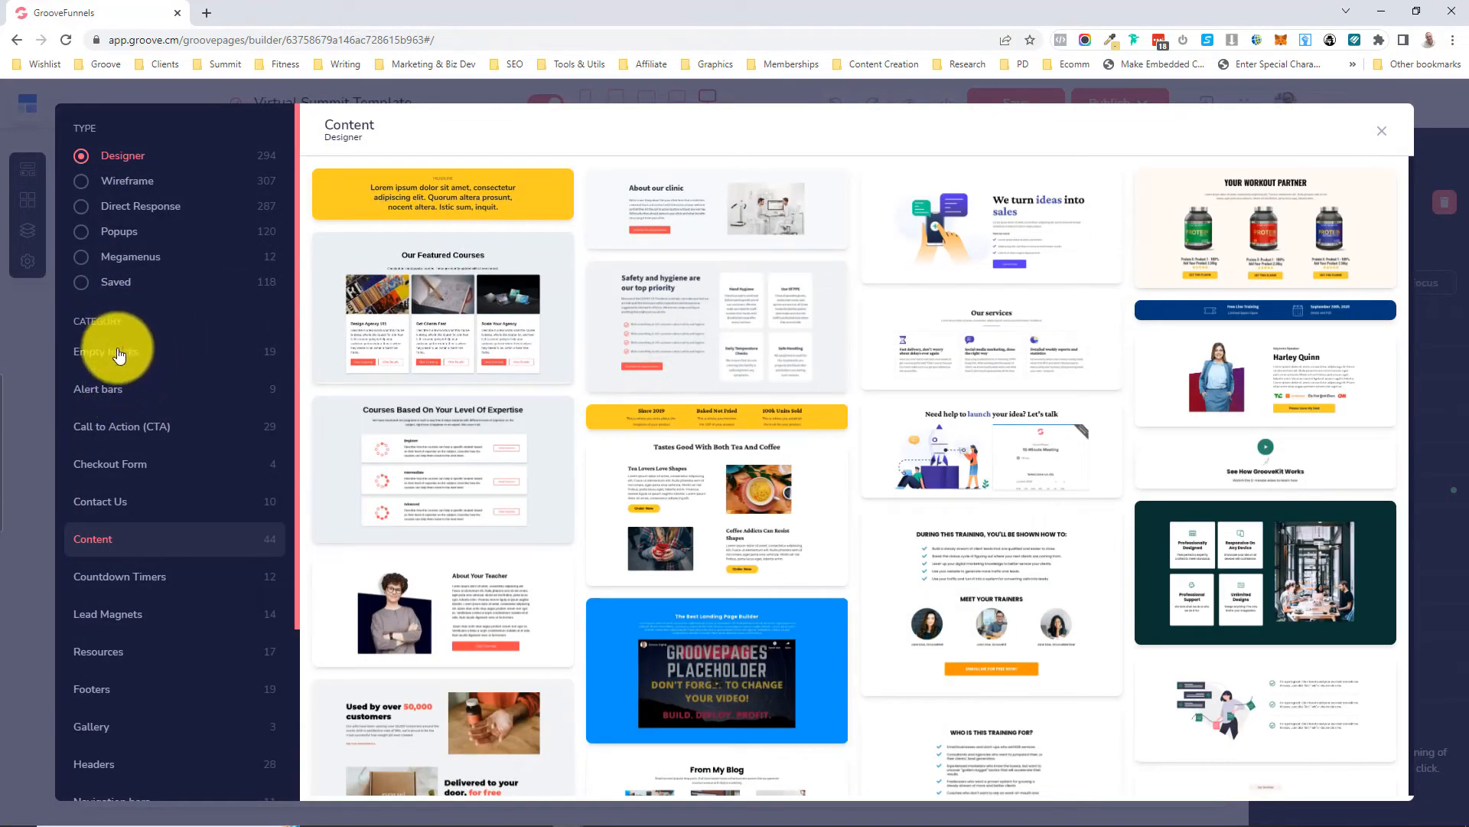
pyautogui.click(116, 351)
pyautogui.click(420, 245)
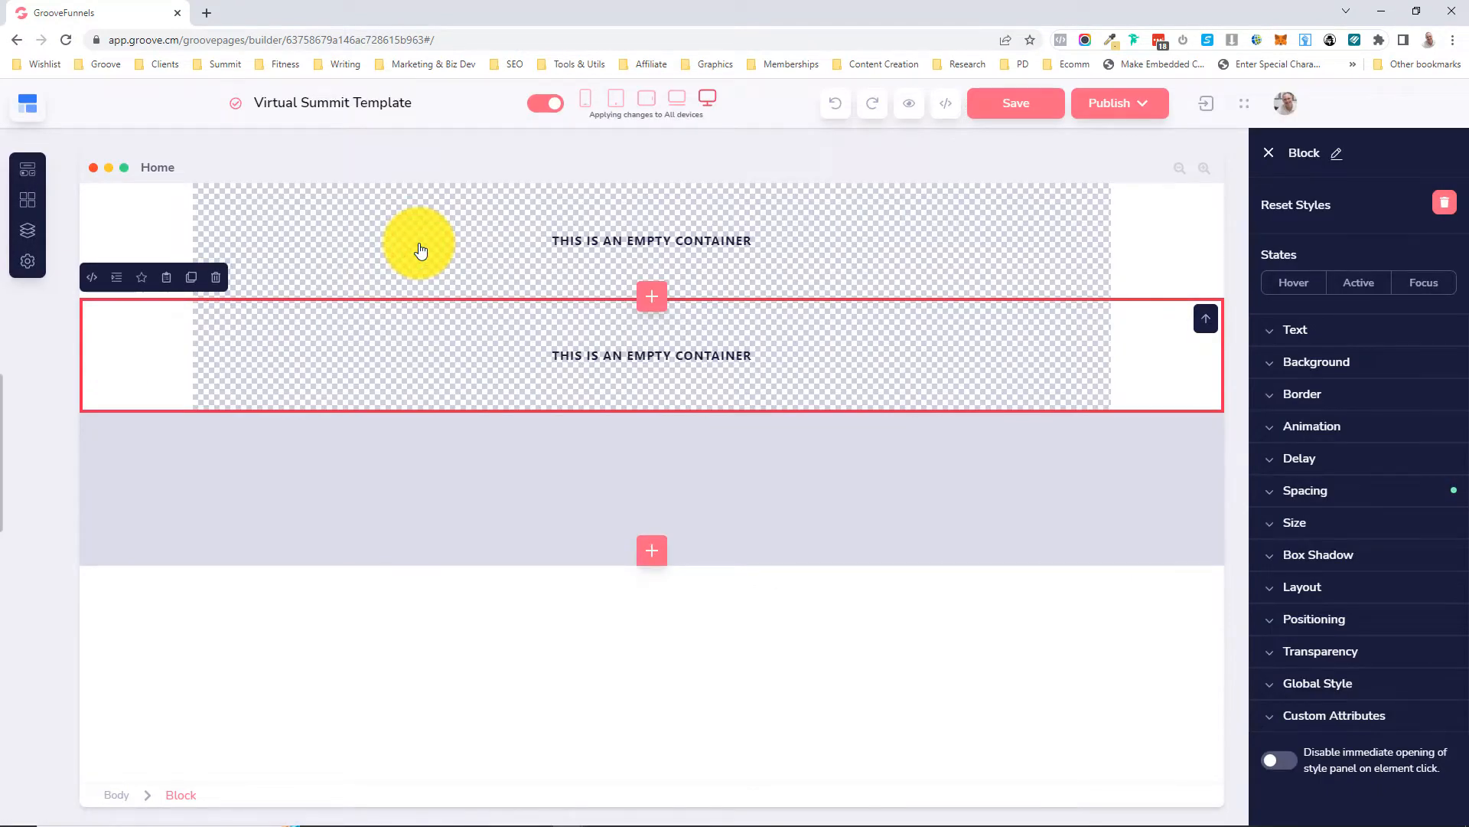
pyautogui.click(158, 444)
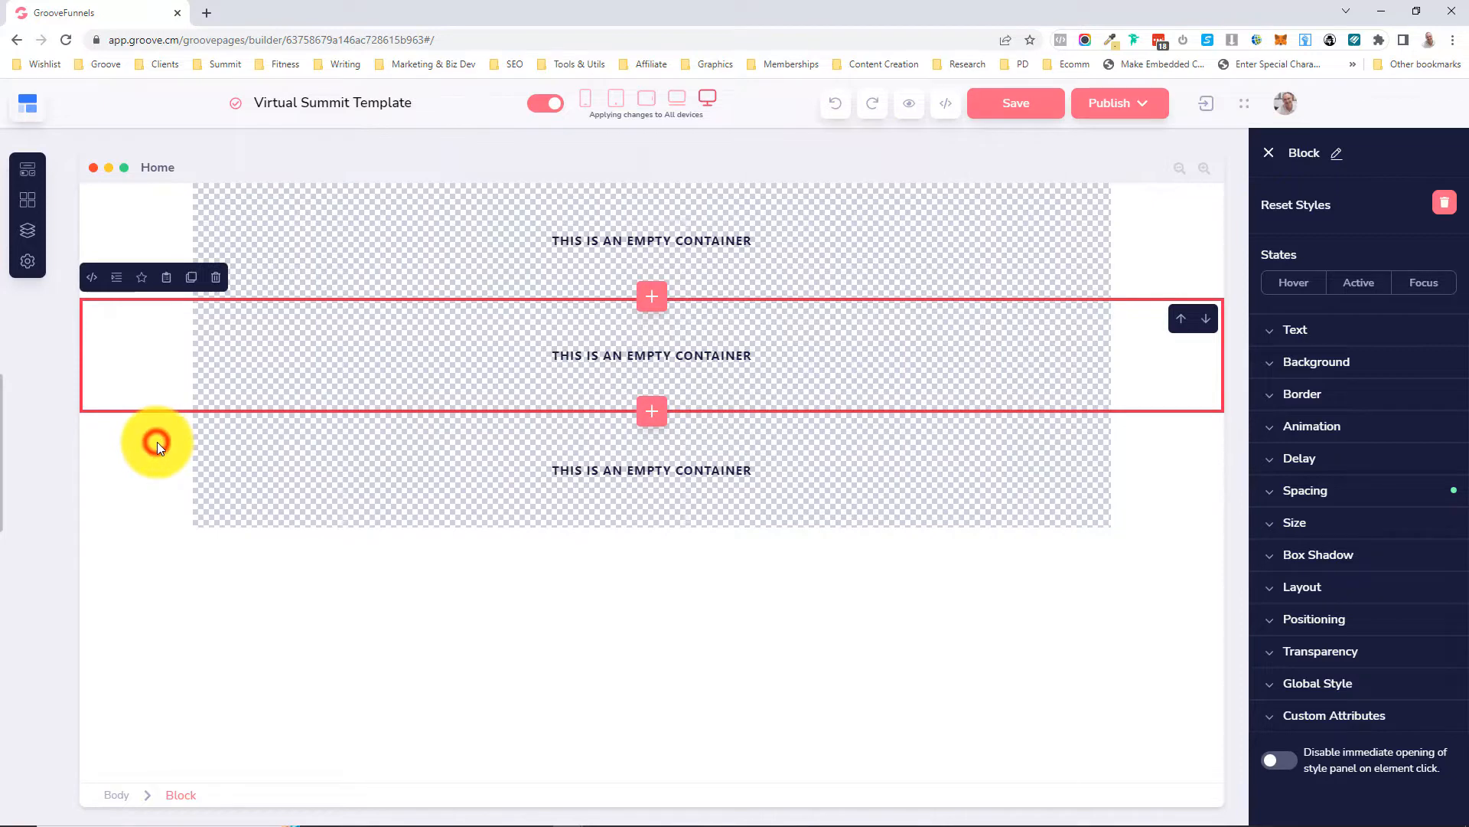
pyautogui.click(645, 510)
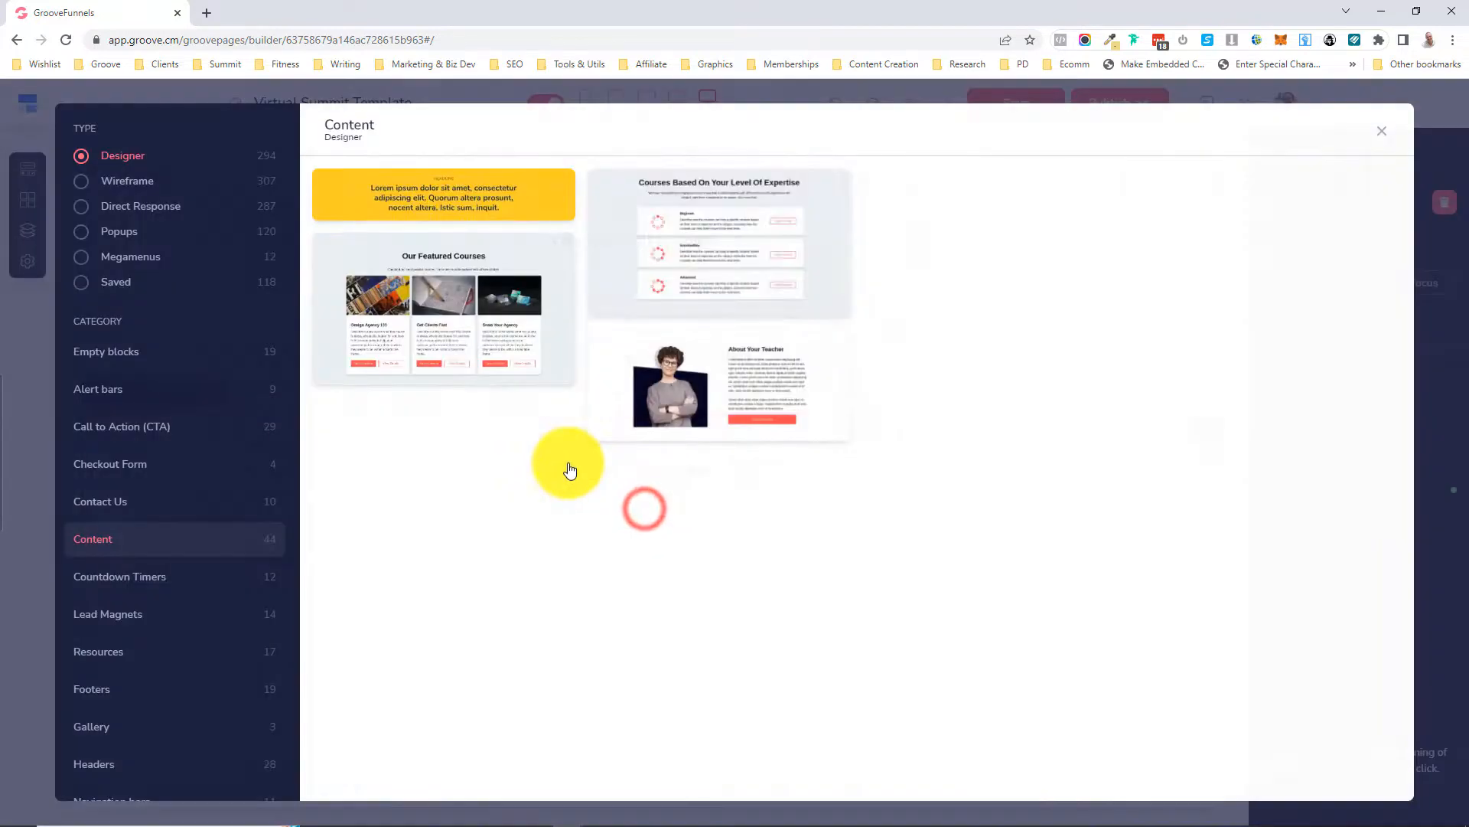
pyautogui.click(133, 358)
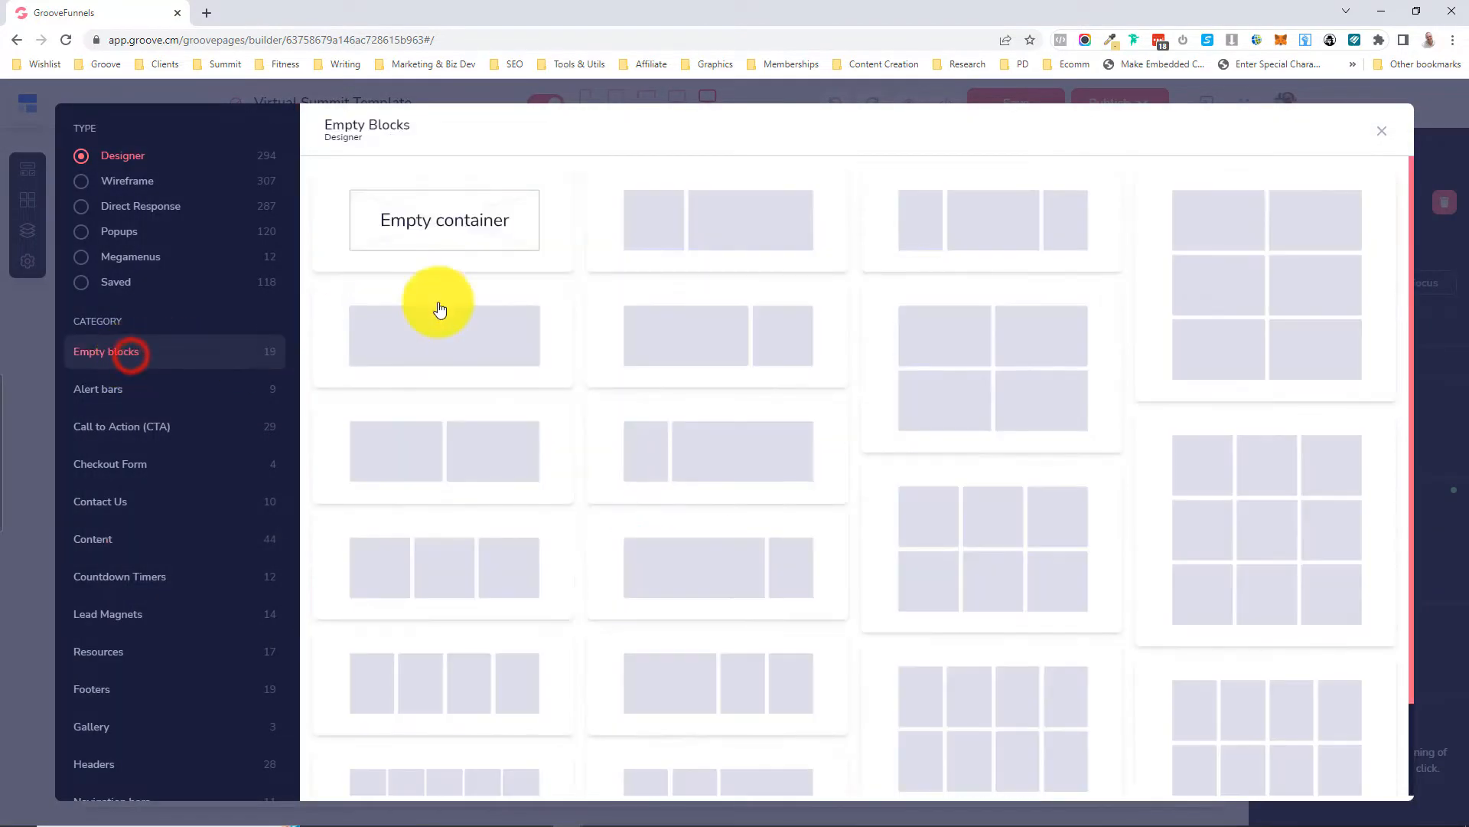
pyautogui.click(452, 240)
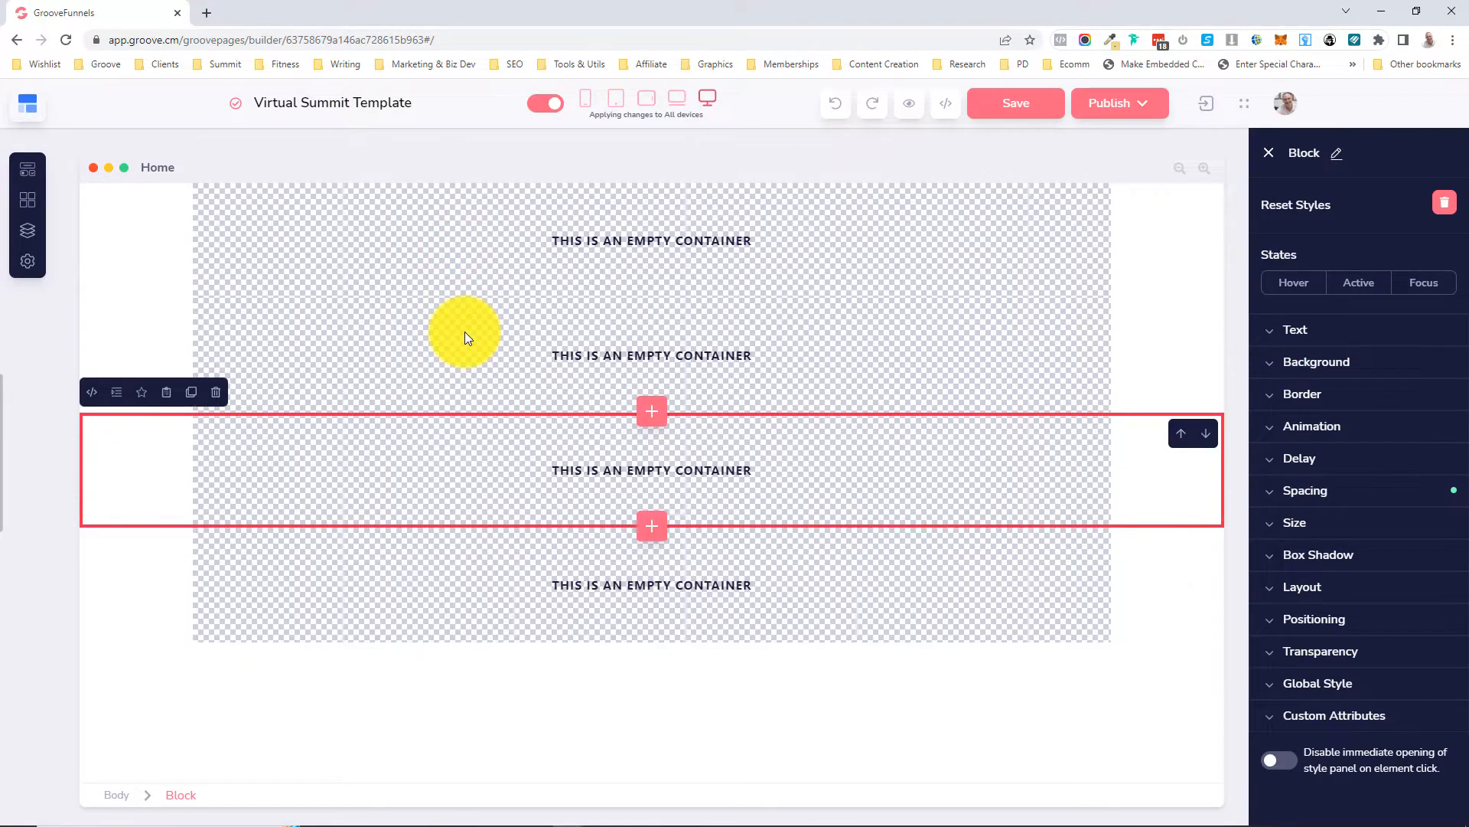
# - Add a fifth and a sixth Empty container block at the end of the page
pyautogui.click(167, 562)
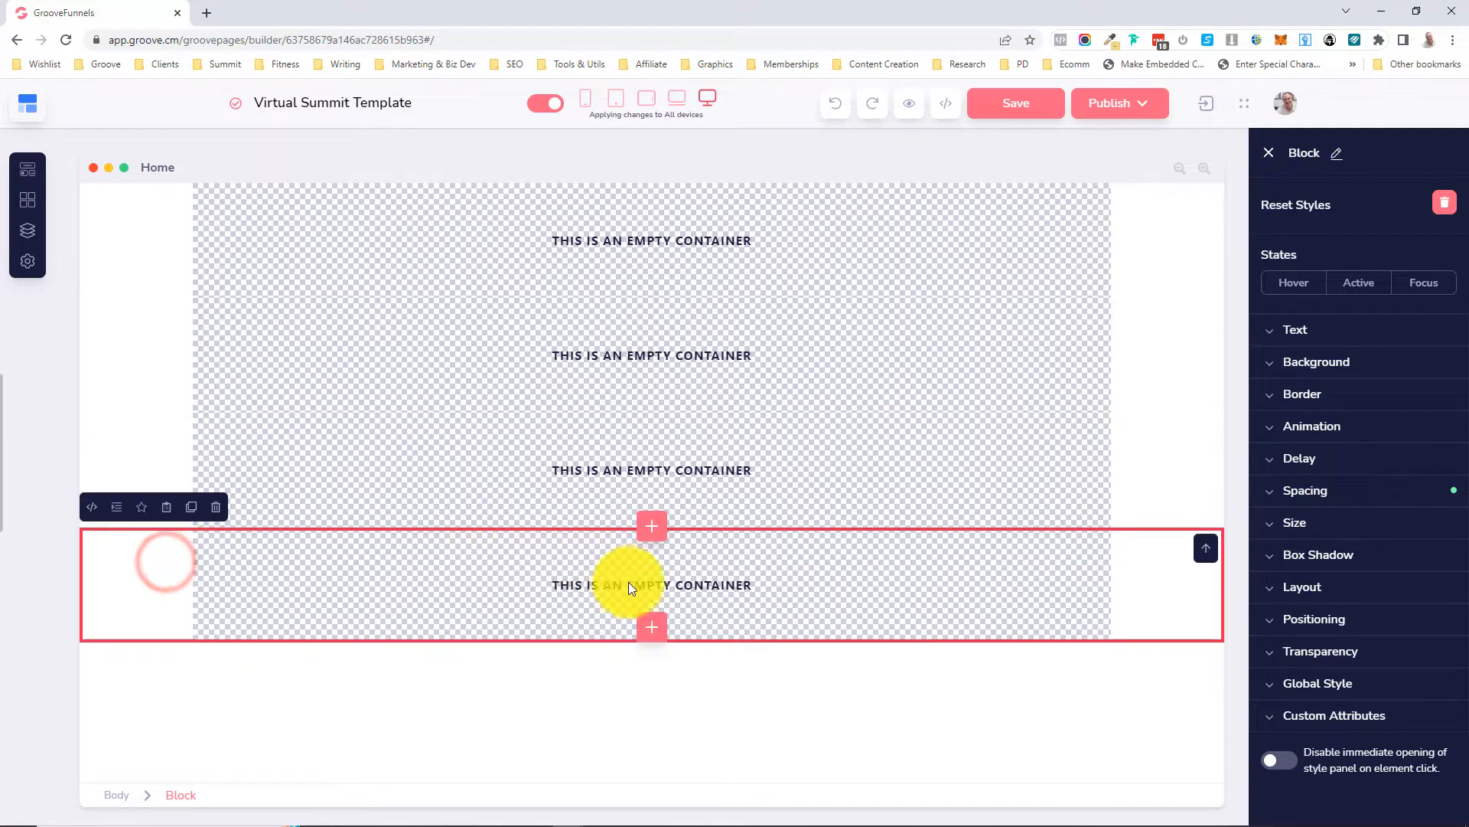
pyautogui.click(643, 621)
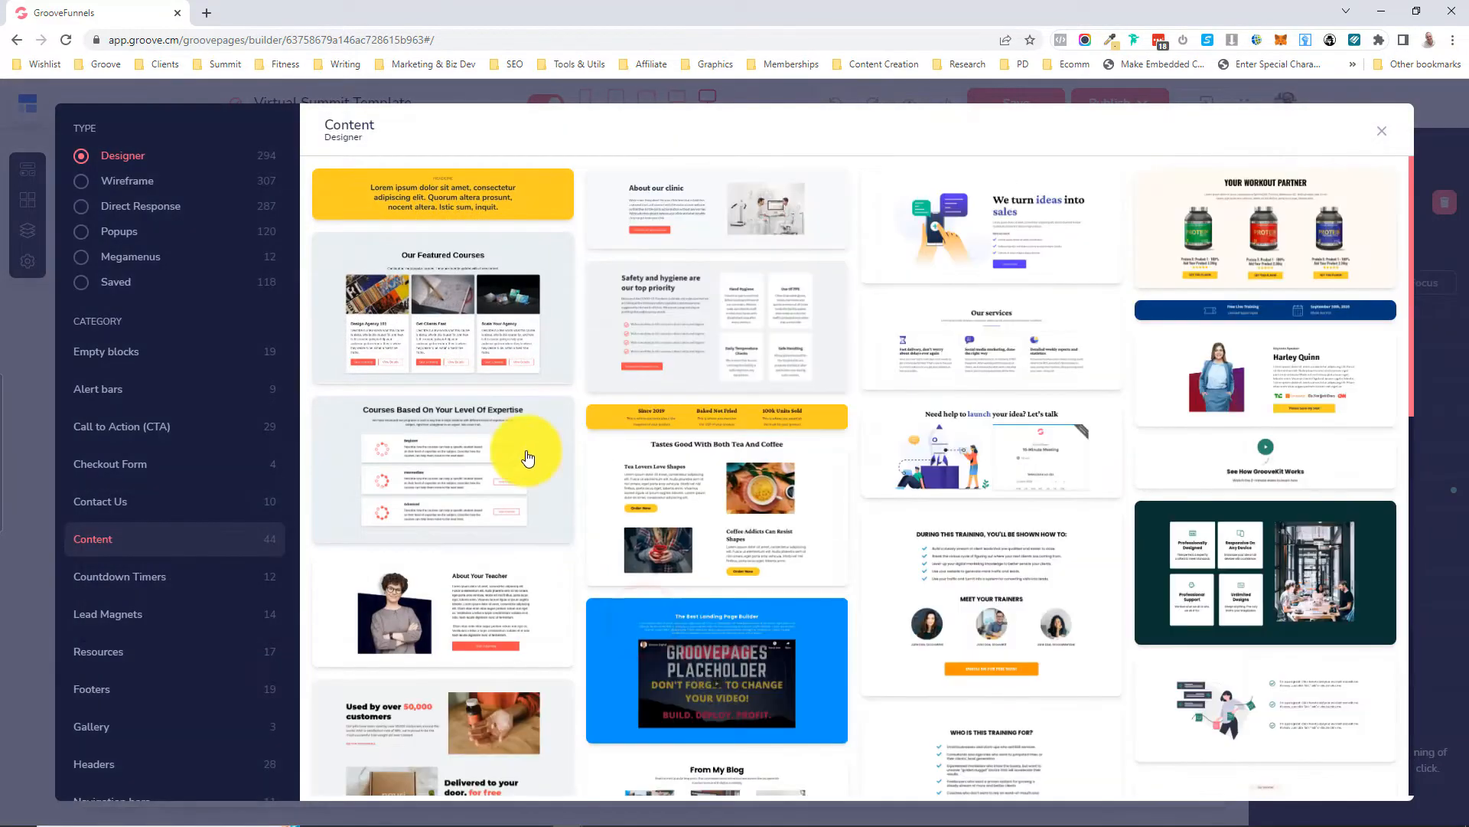
pyautogui.click(96, 352)
pyautogui.click(443, 249)
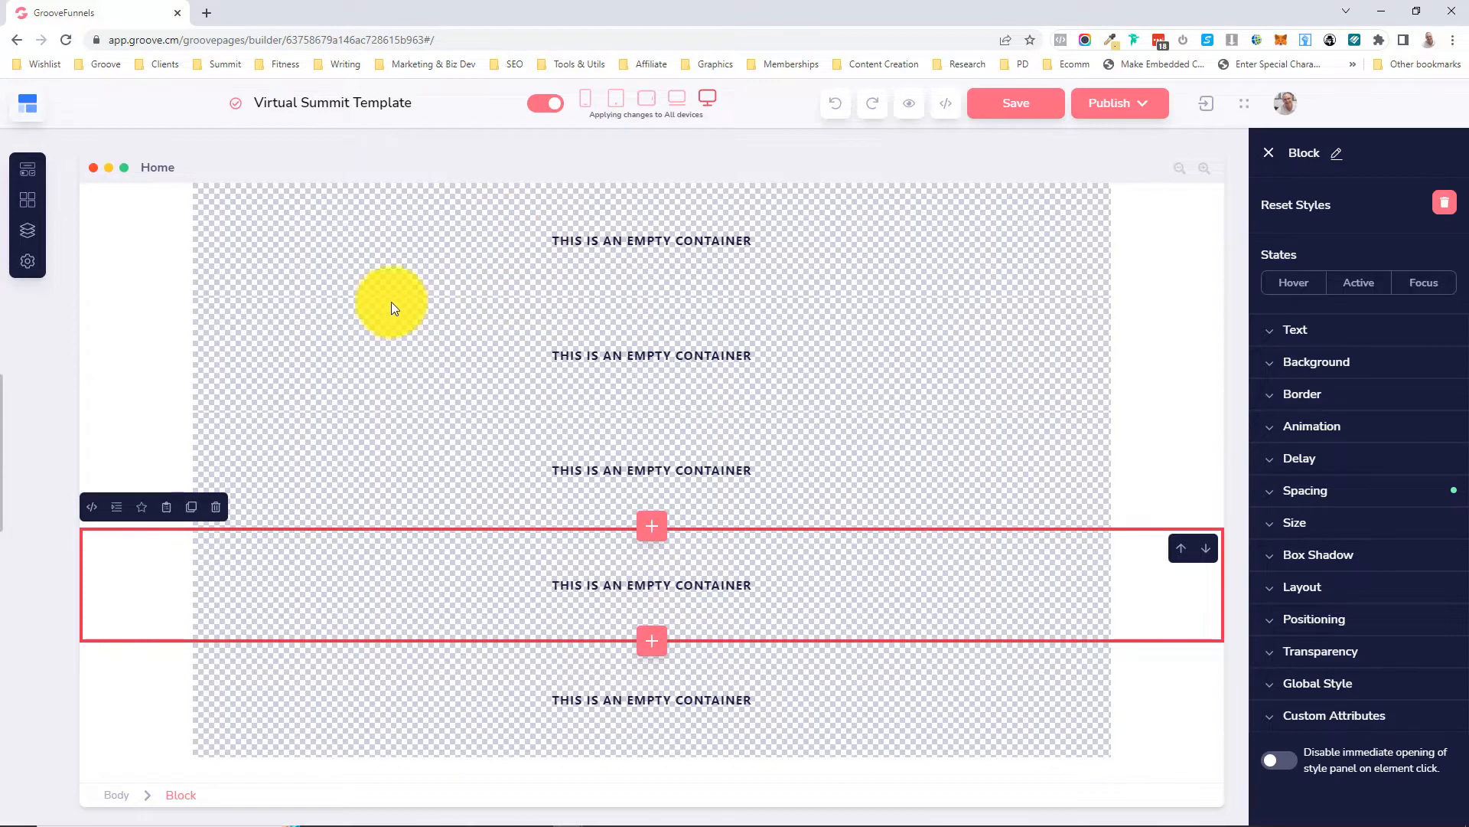
pyautogui.click(148, 678)
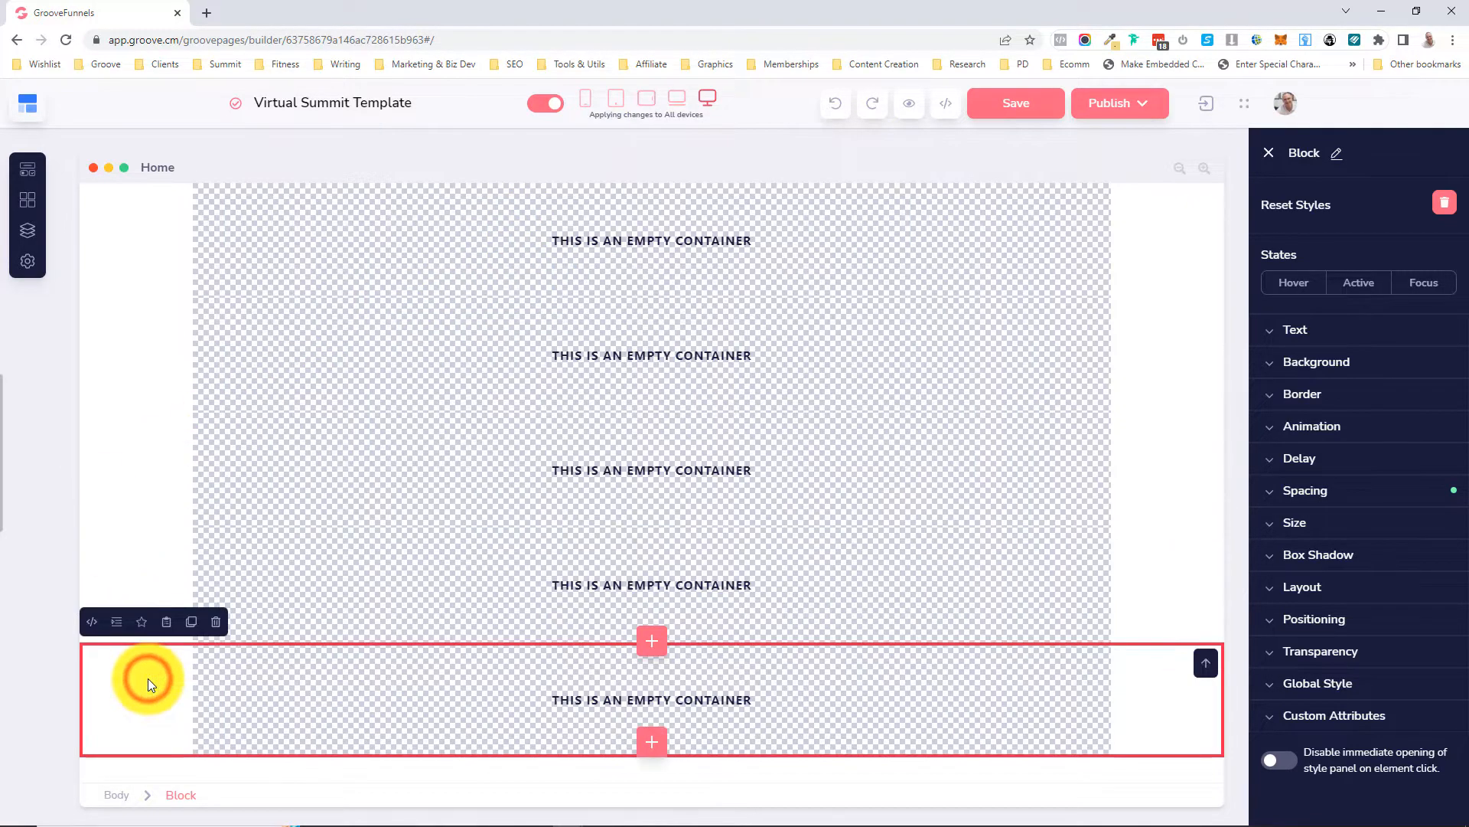
pyautogui.click(647, 741)
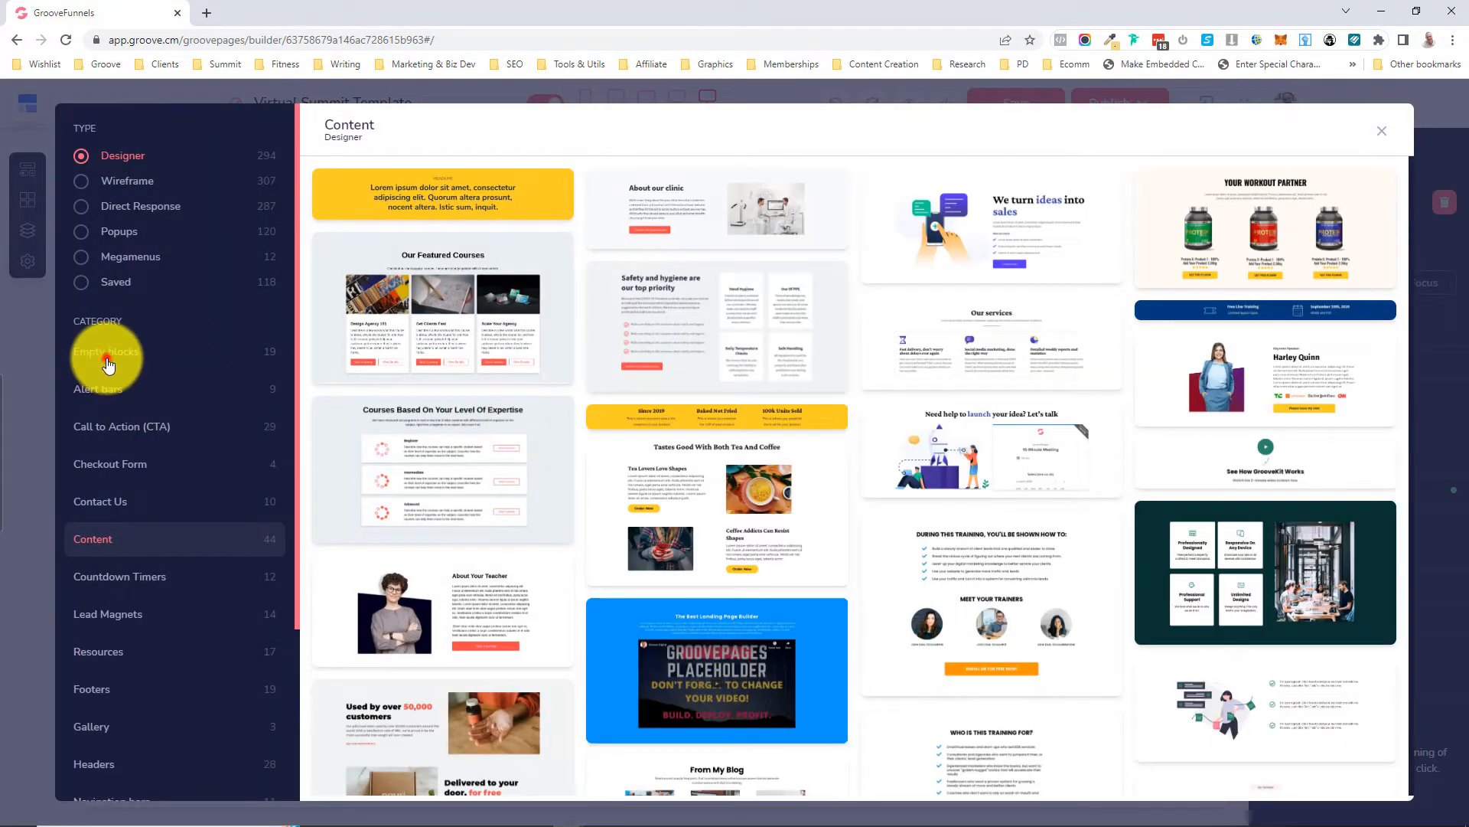
pyautogui.click(105, 352)
pyautogui.click(415, 243)
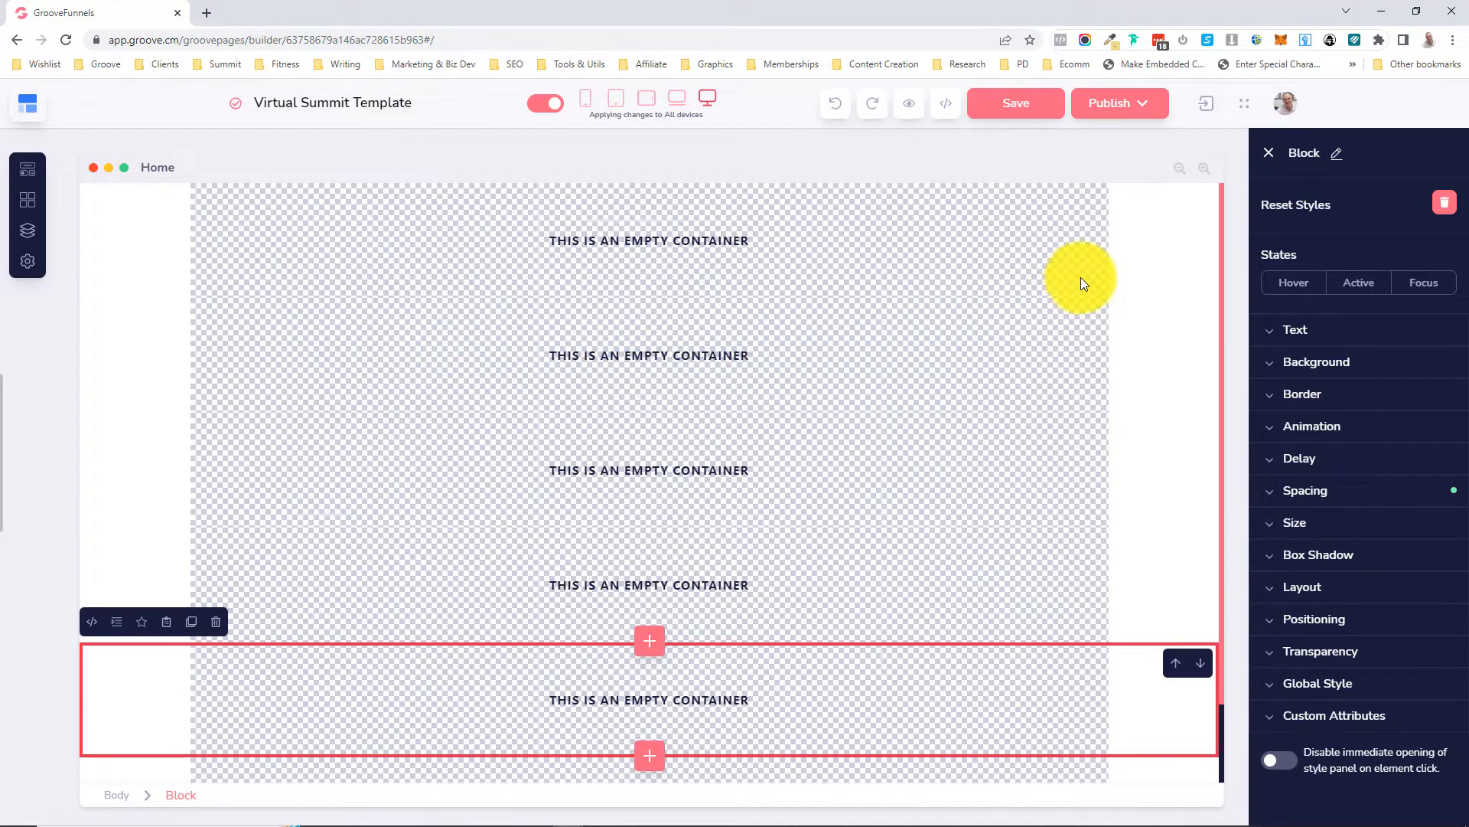
# - Rename the first block on the page as "Header"
pyautogui.click(1131, 256)
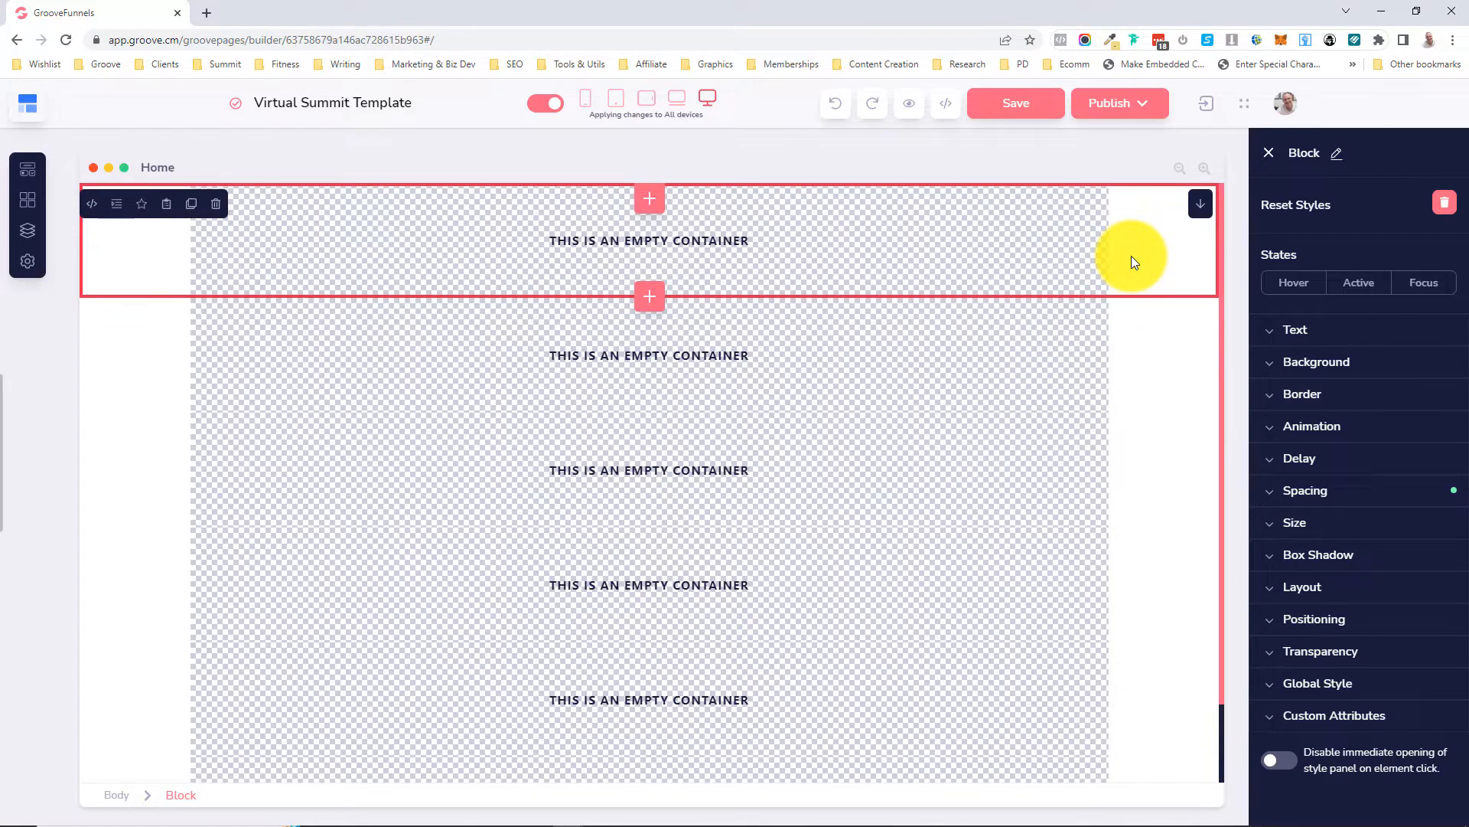
pyautogui.click(1332, 156)
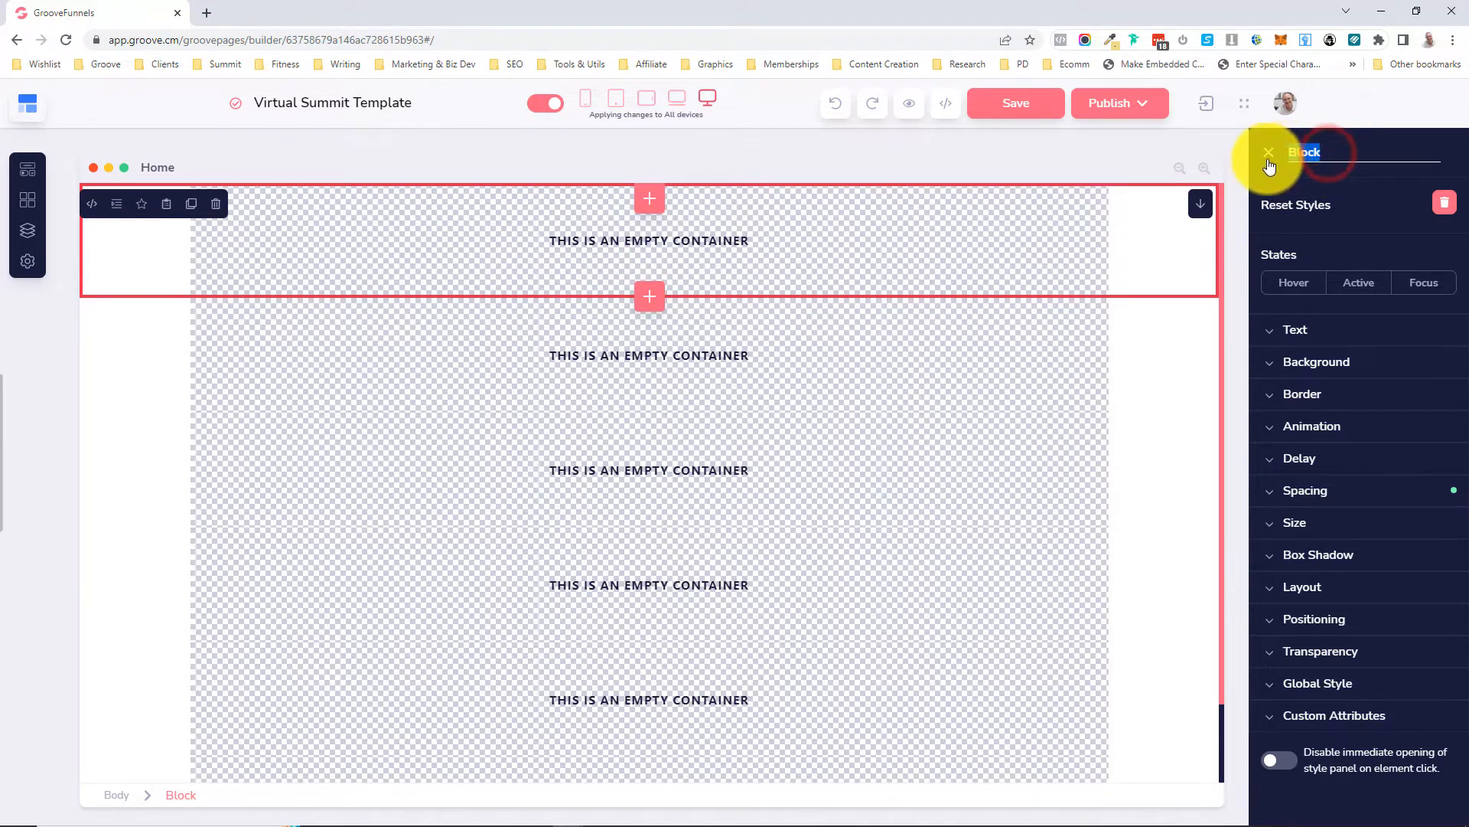
pyautogui.hotkey('ctrl', 'a')
pyautogui.write('Header')
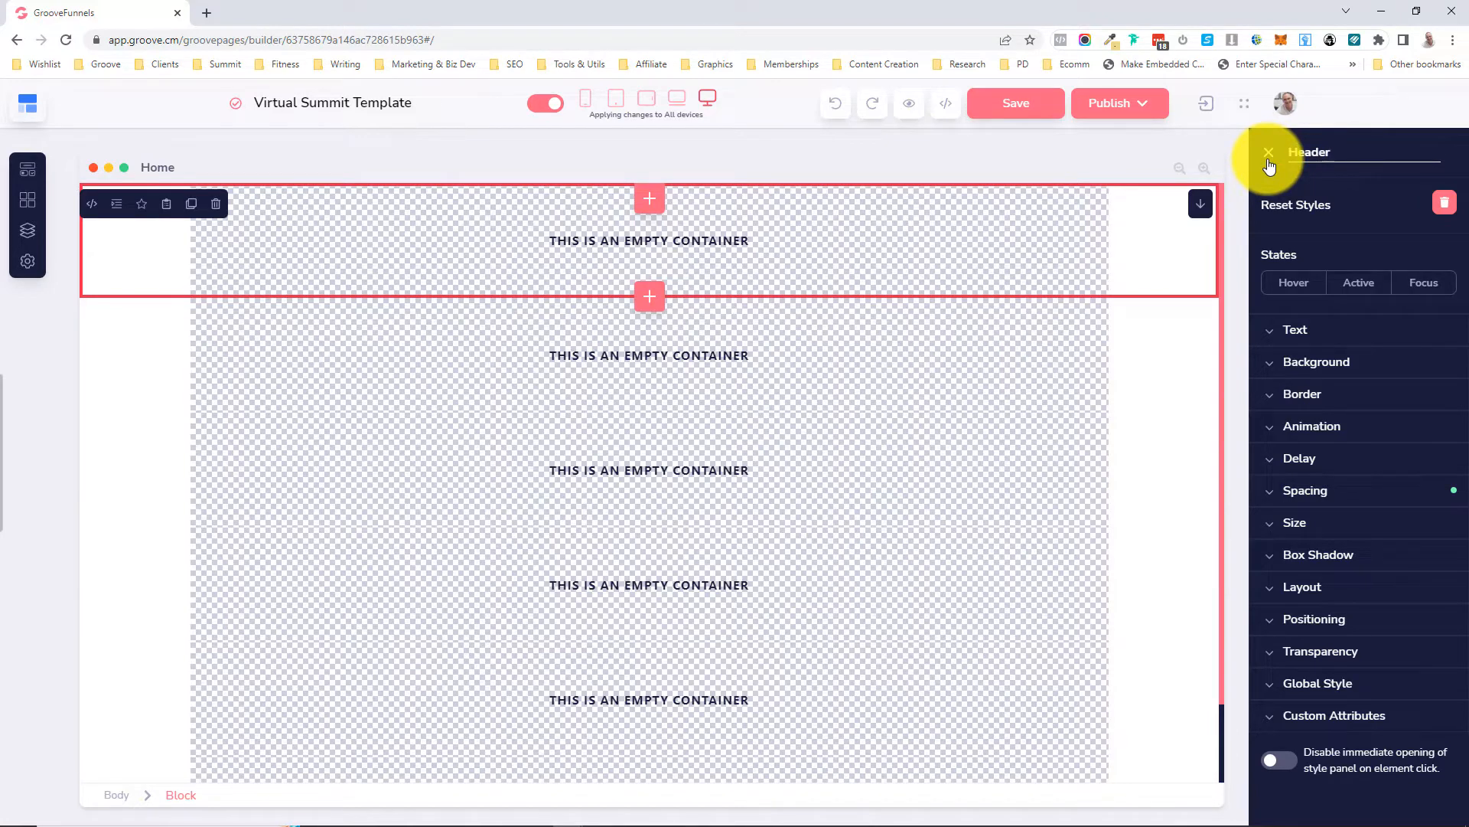
pyautogui.press('Return')
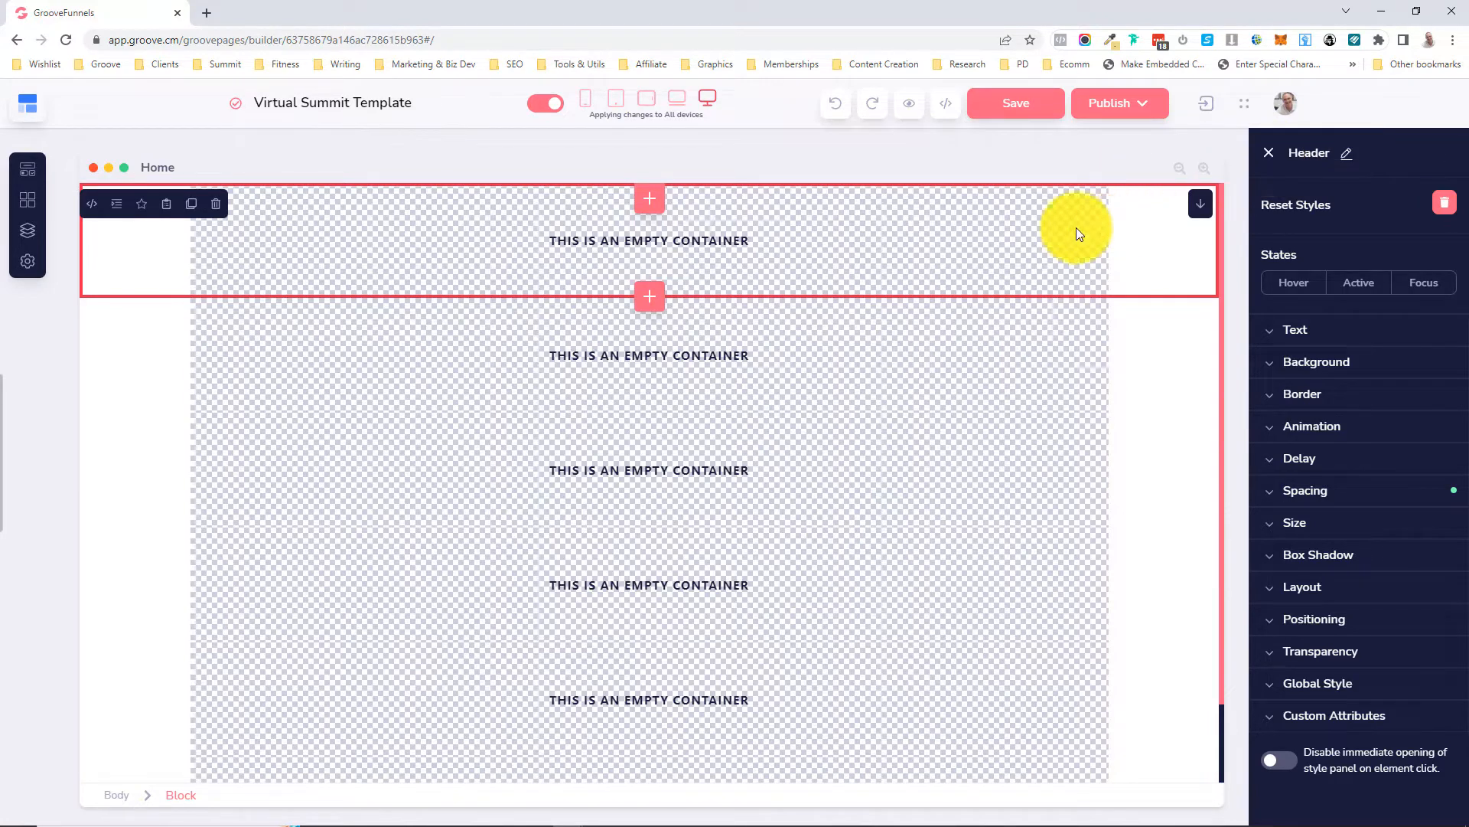
# - Rename the second block on the page as "Description"
pyautogui.click(1142, 342)
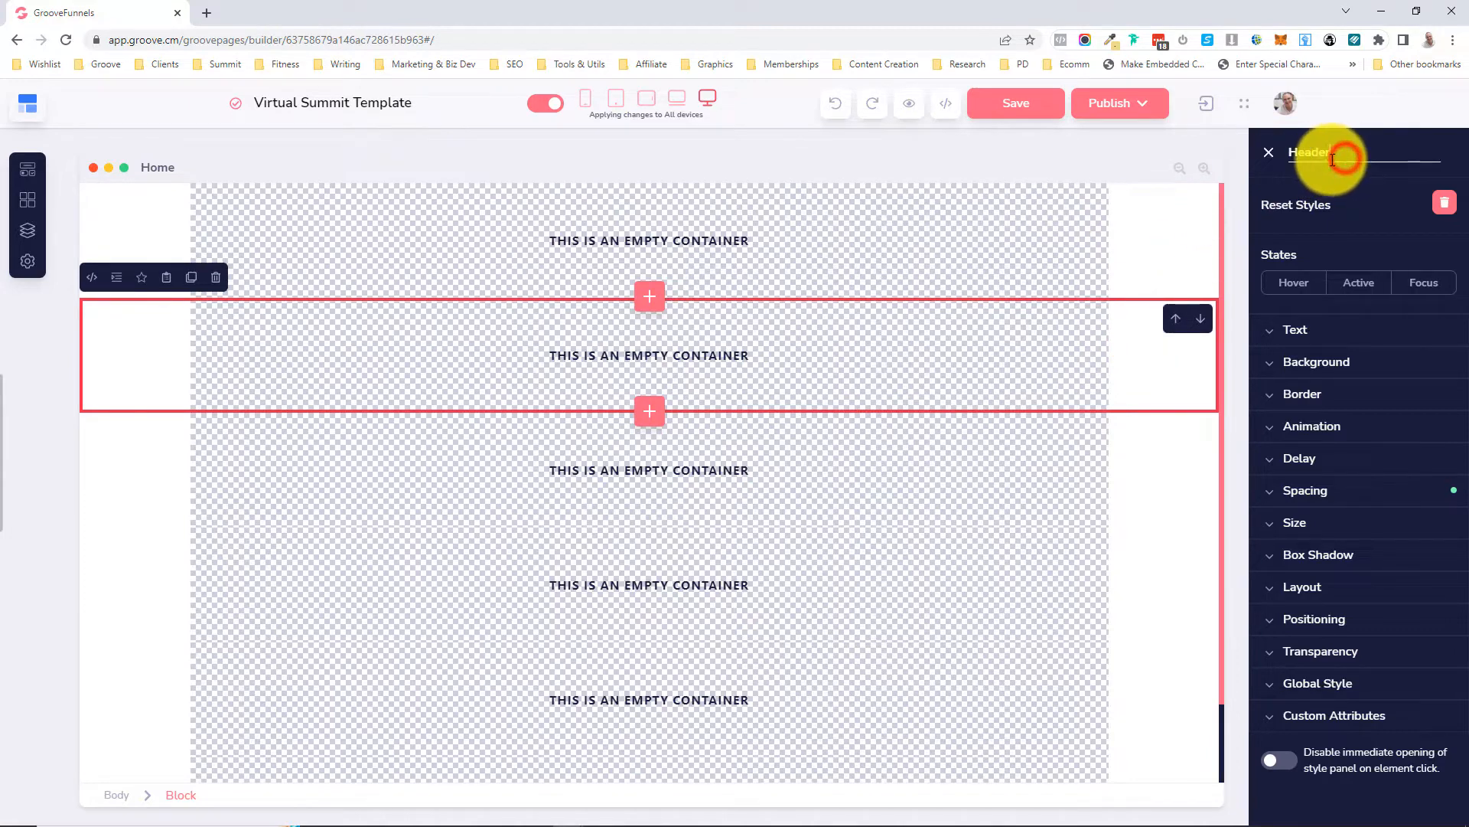
pyautogui.click(1346, 163)
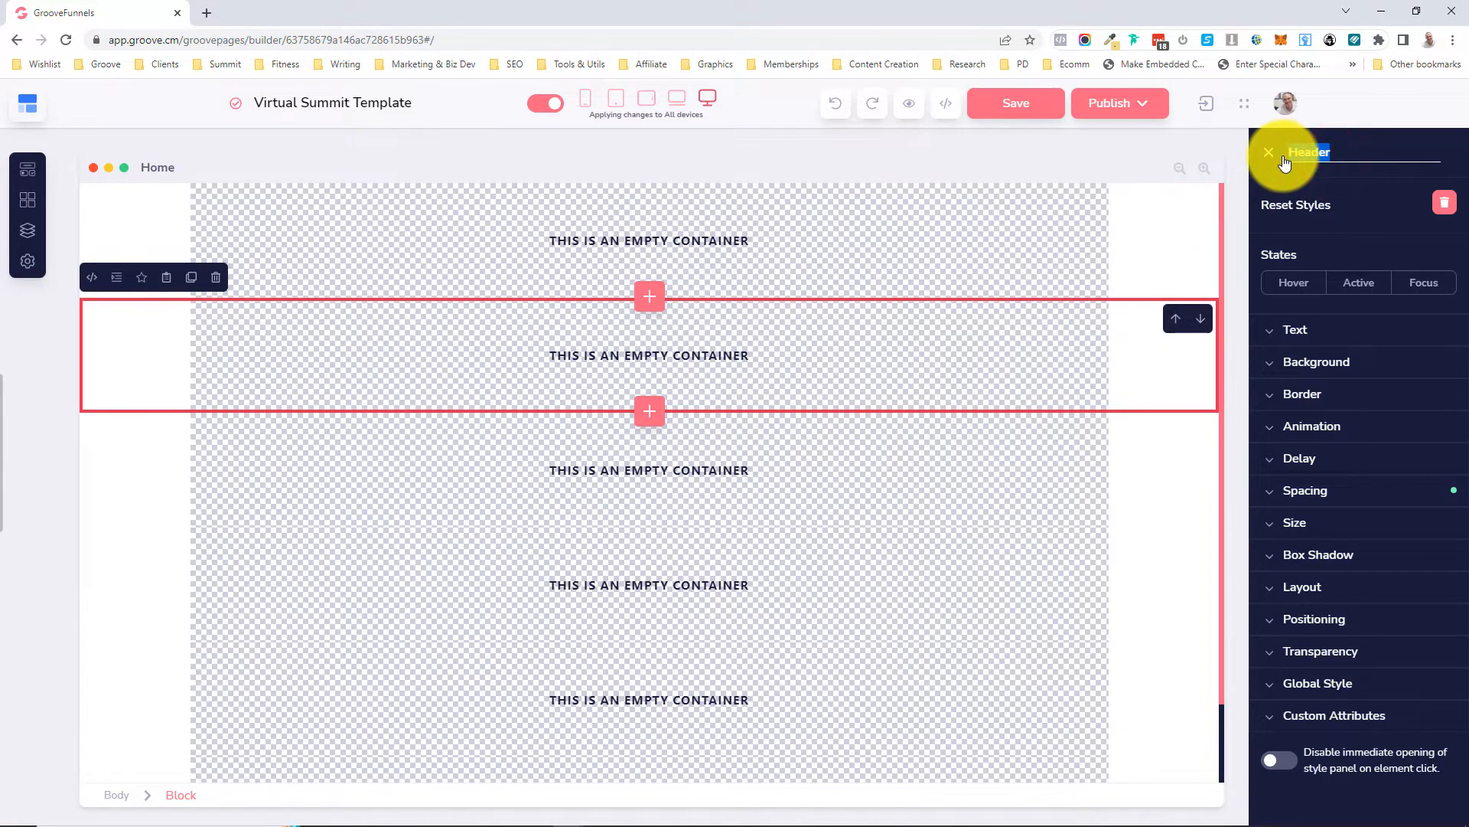
pyautogui.write('Description')
pyautogui.press('Return')
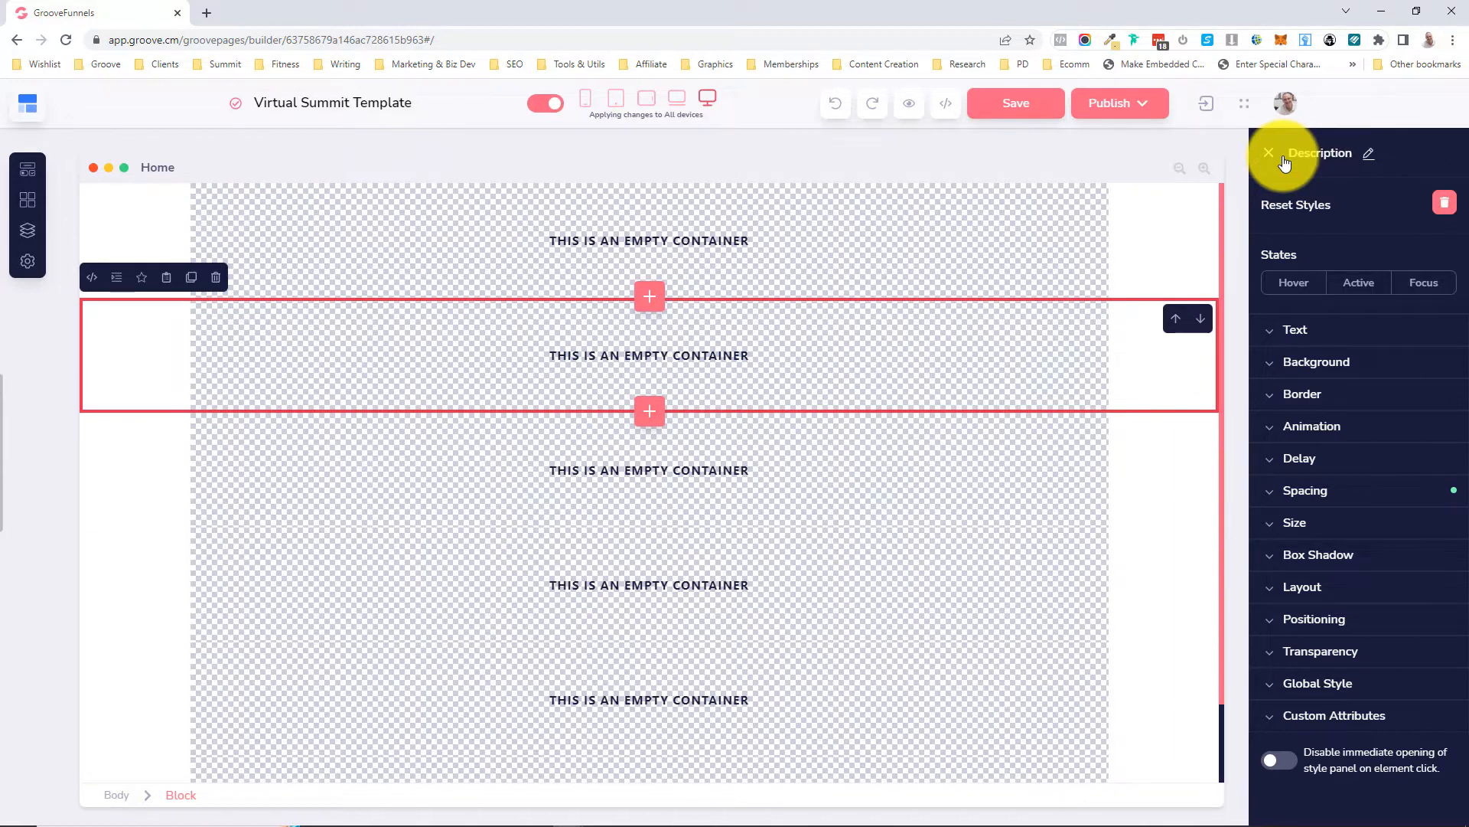
# - Rename the third block on the page as "Prepresention"
pyautogui.click(1147, 452)
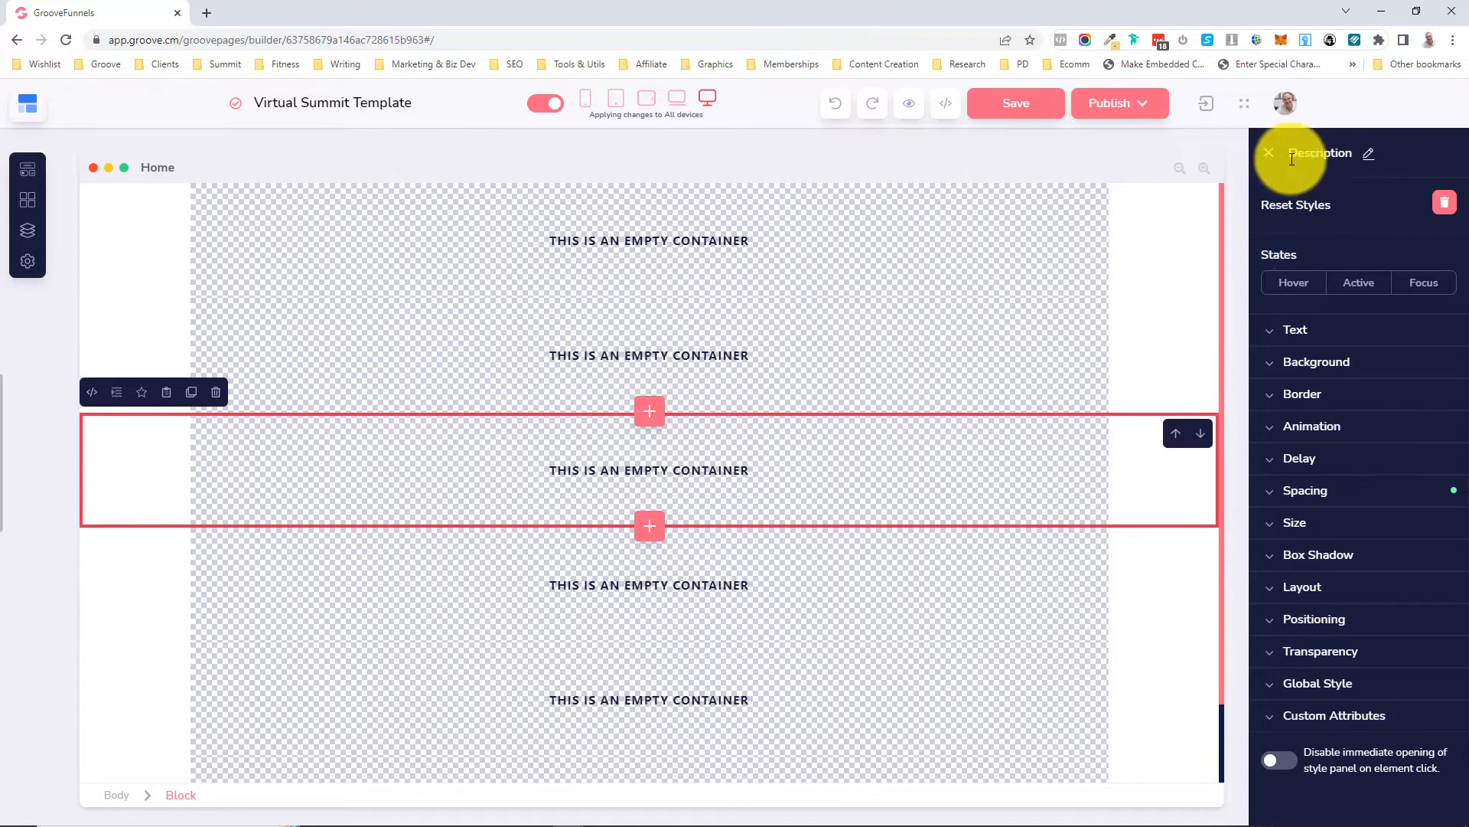
pyautogui.click(1319, 157)
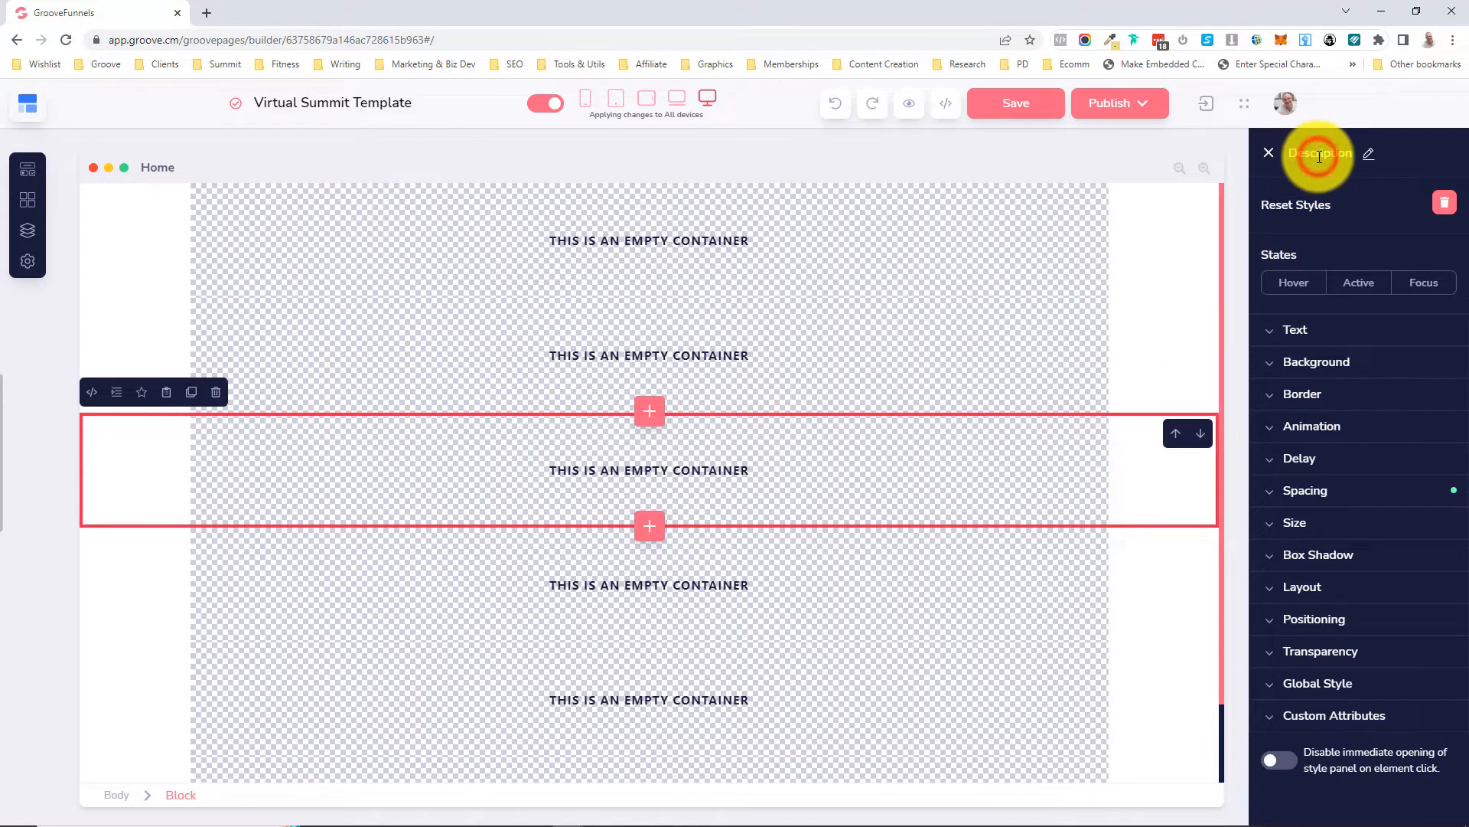
pyautogui.click(1367, 153)
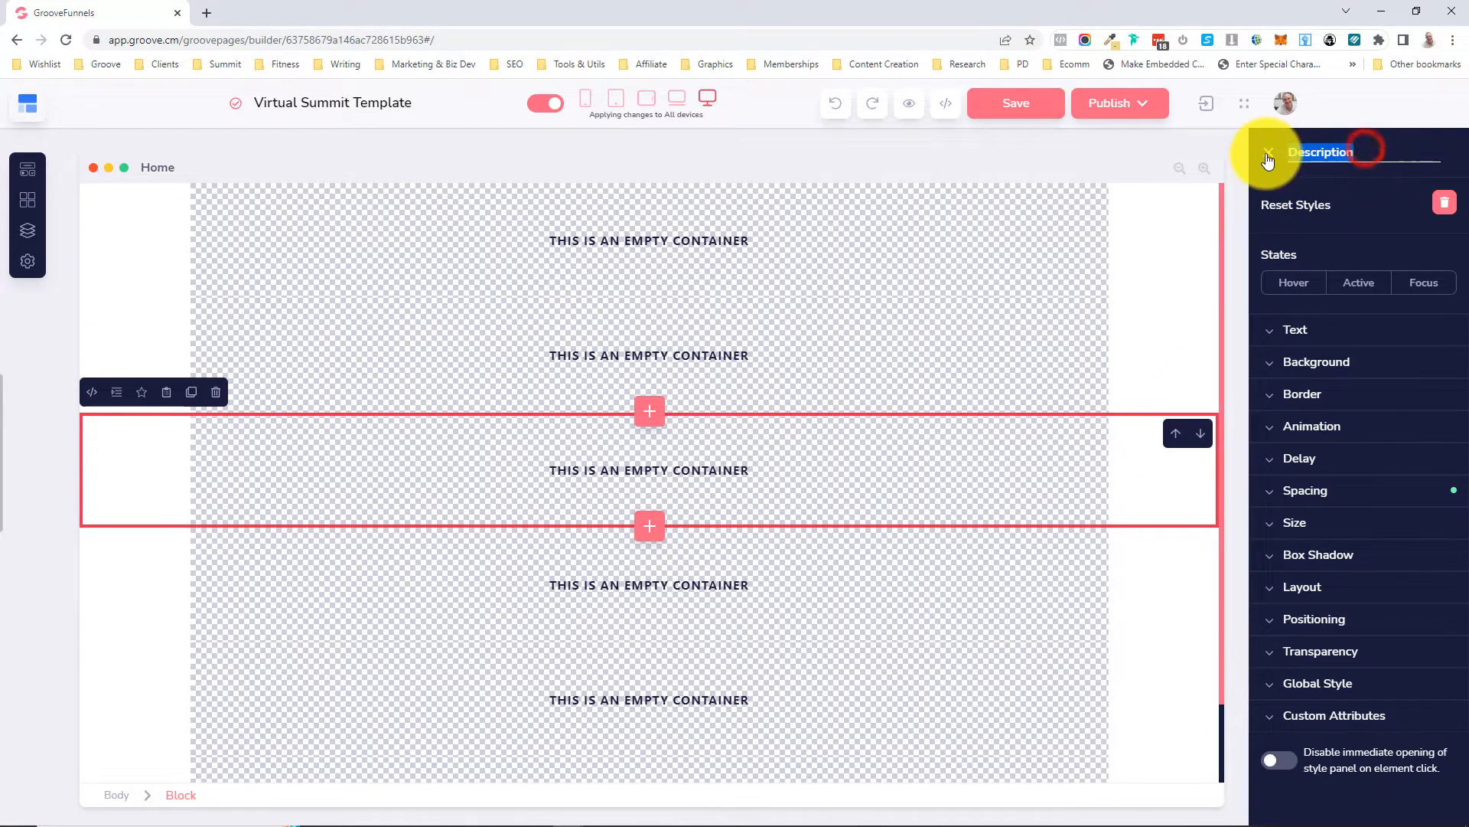
pyautogui.write('P')
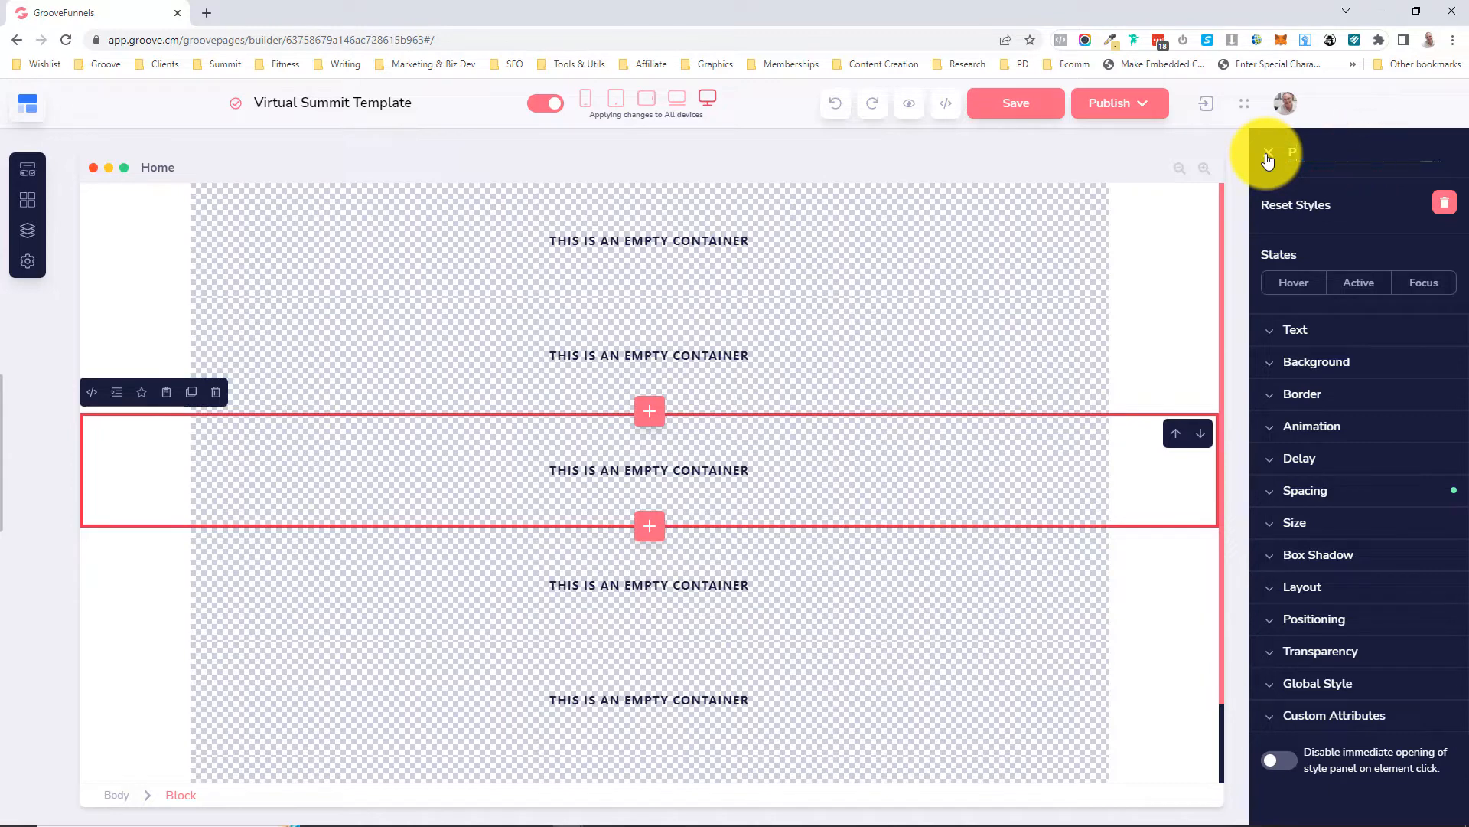
pyautogui.write('represemtat')
pyautogui.press('BackSpace')
pyautogui.write('ion')
pyautogui.press('Return')
# - Rename the fourth block on the page as "Livepresentation"
pyautogui.click(1151, 586)
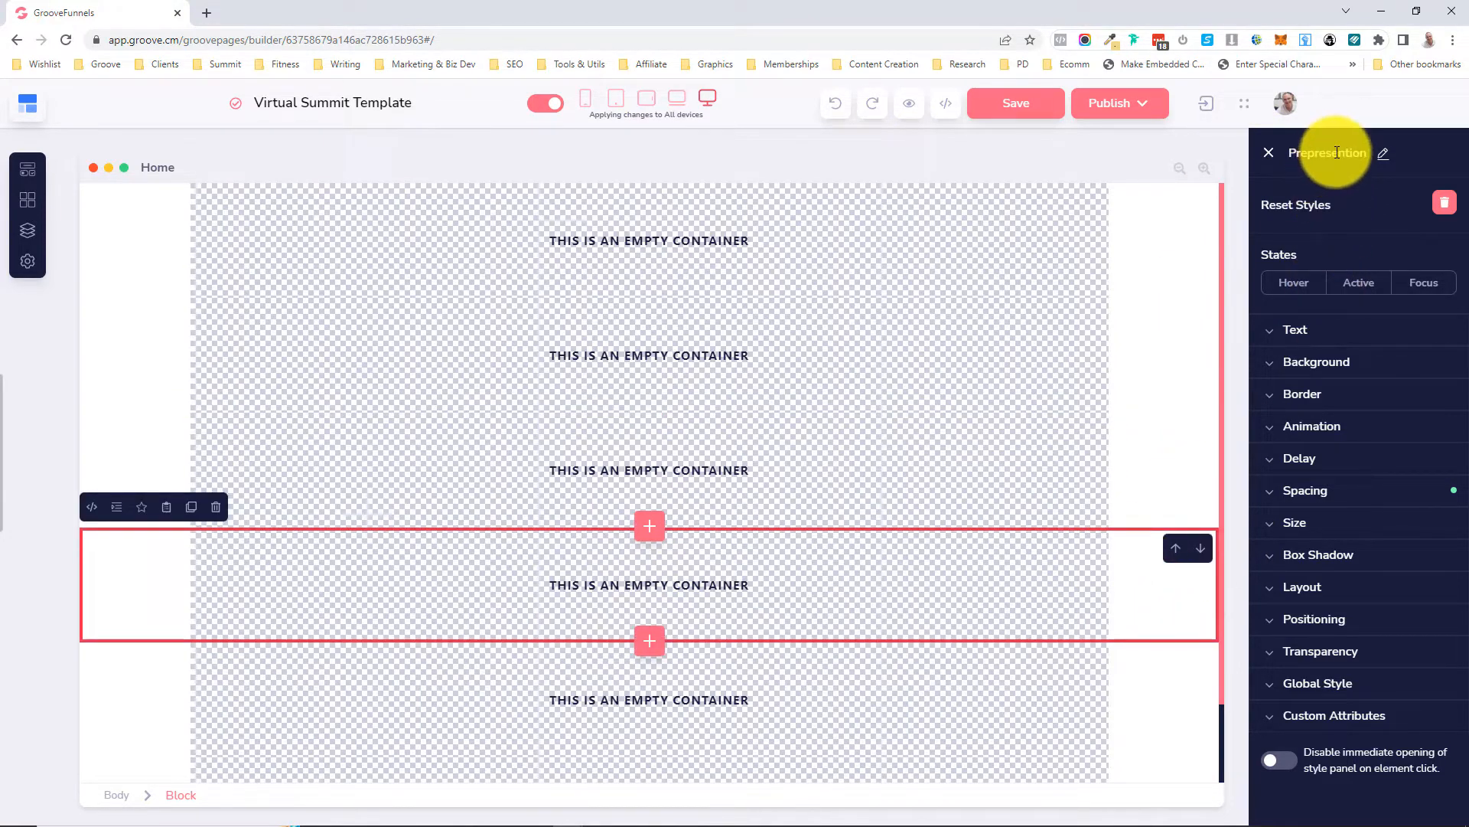
pyautogui.click(1381, 153)
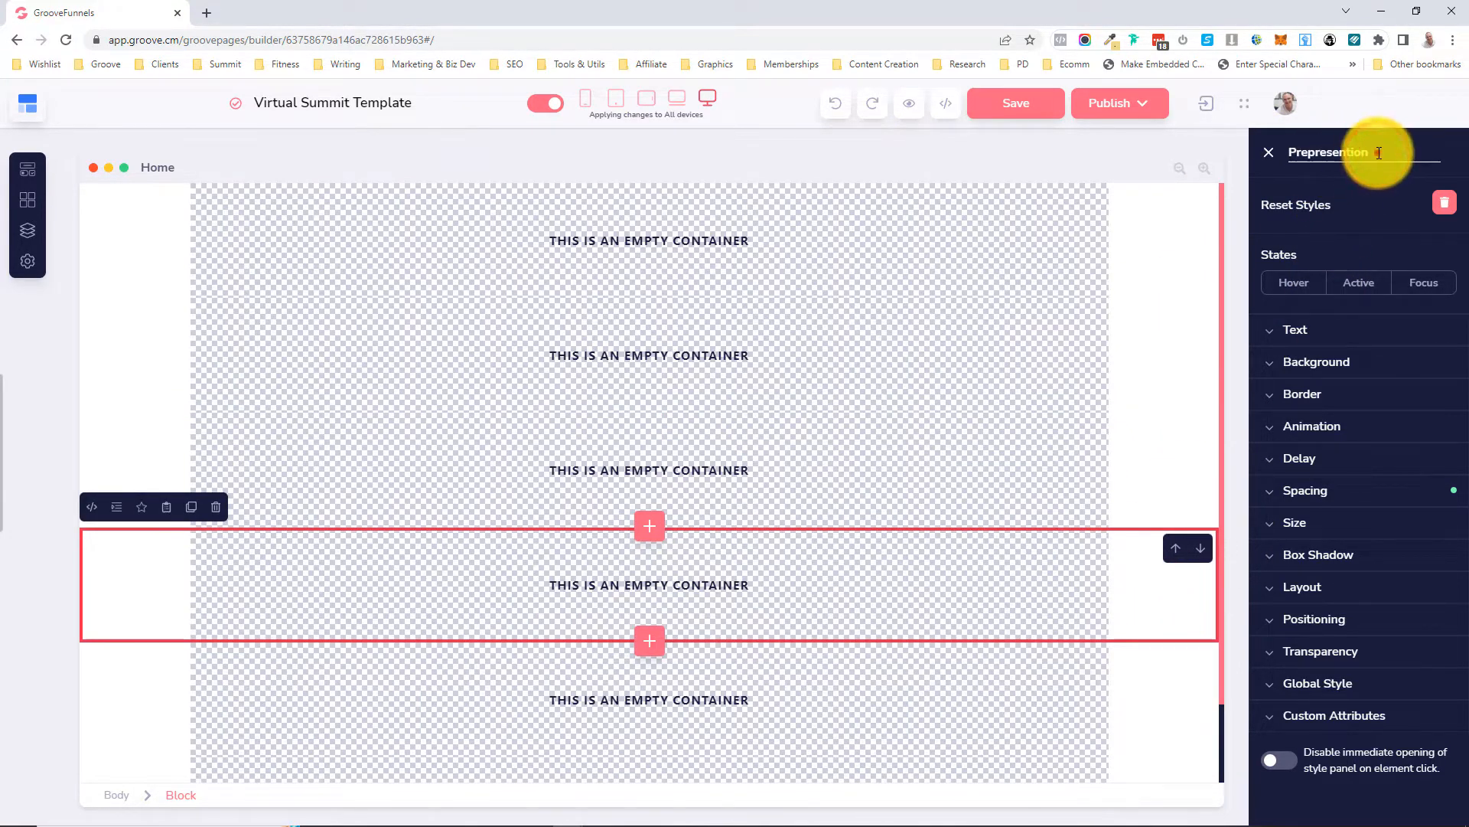
pyautogui.moveTo(1379, 153); pyautogui.dragTo(1256, 152)
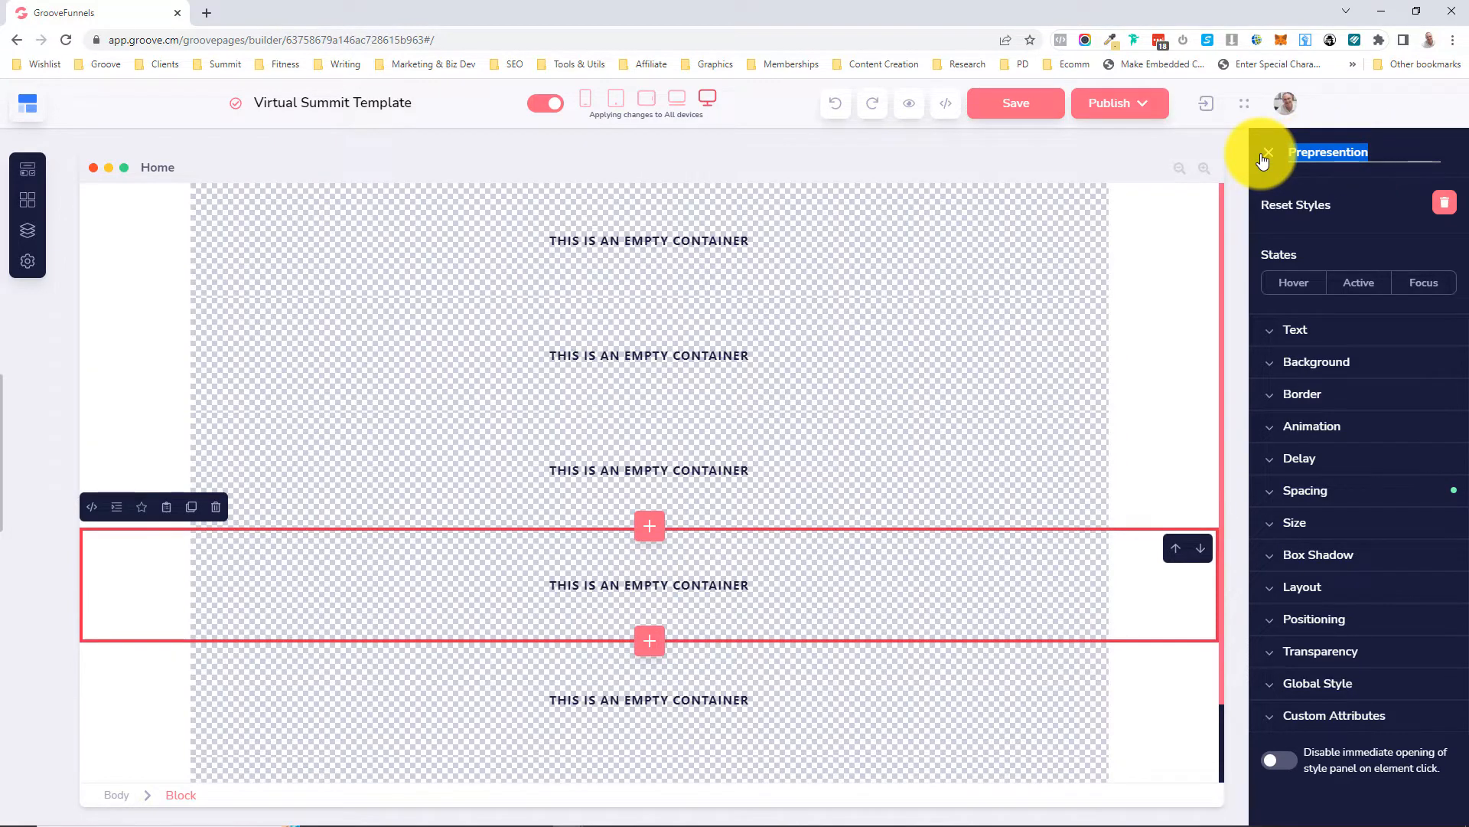
pyautogui.write('Liv')
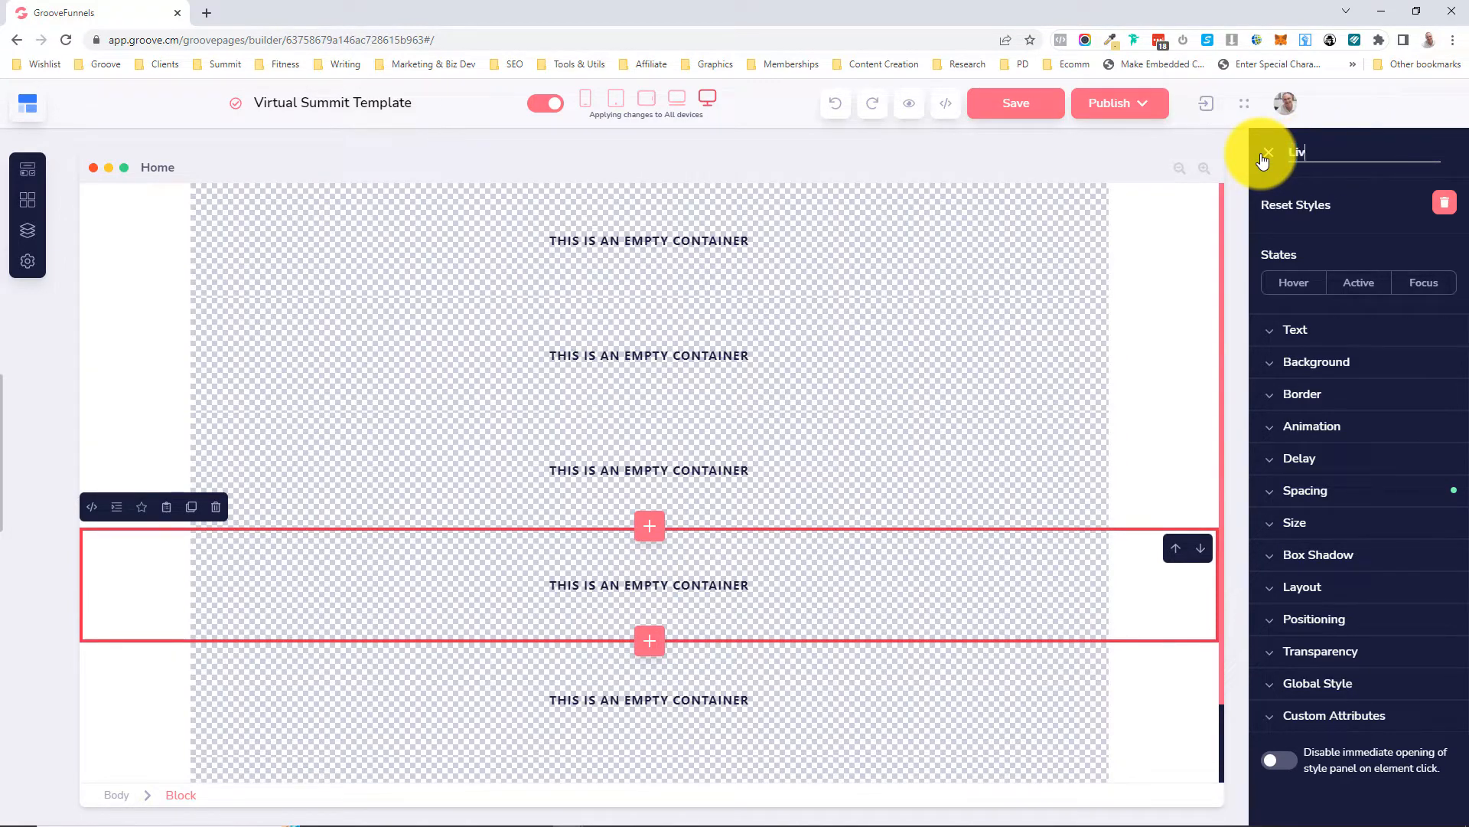
pyautogui.write('epresentation')
pyautogui.press('Return')
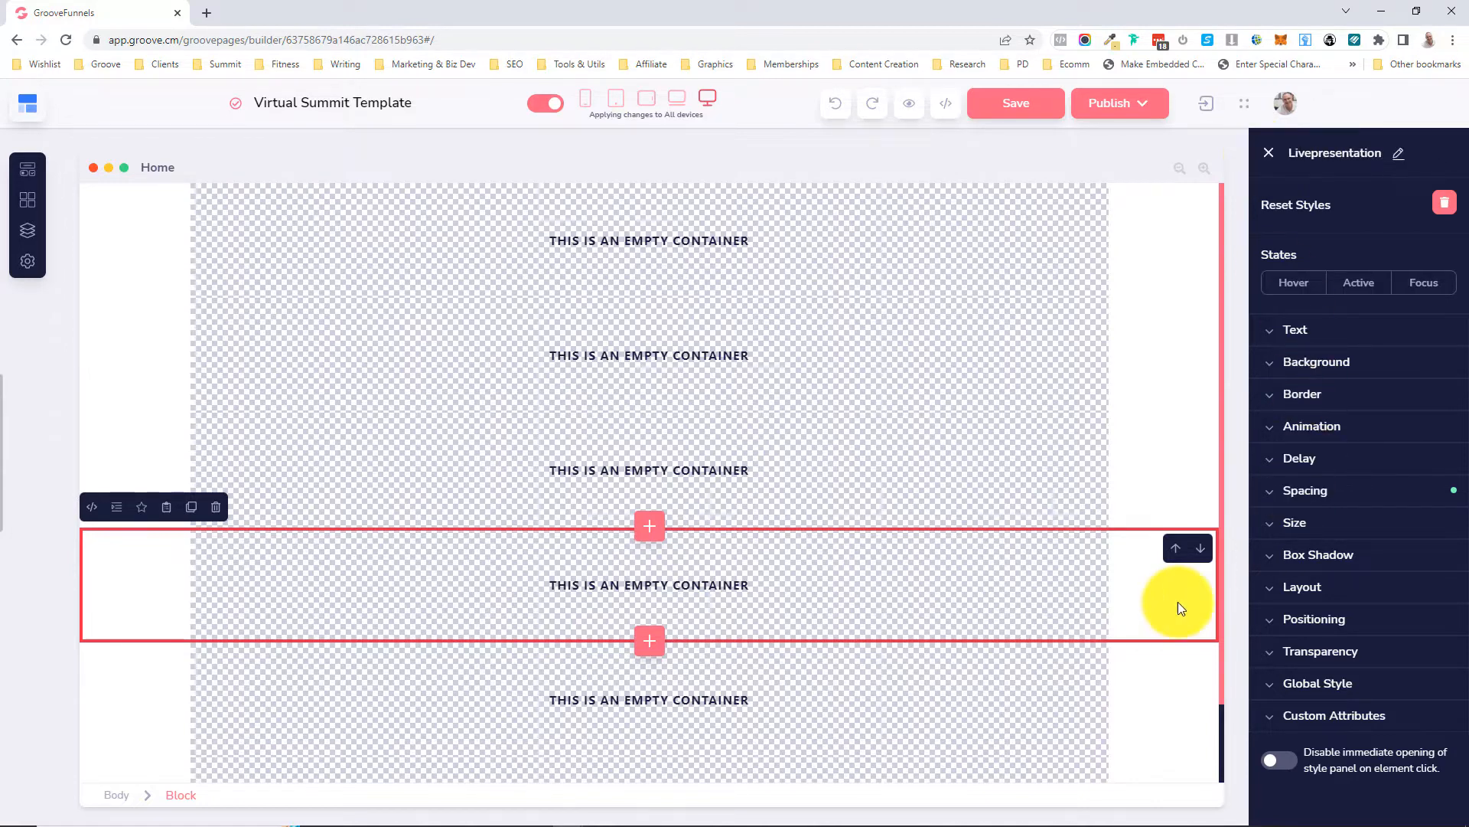
# - Rename the fifth block on the page as "Postpresentation"
pyautogui.click(1140, 664)
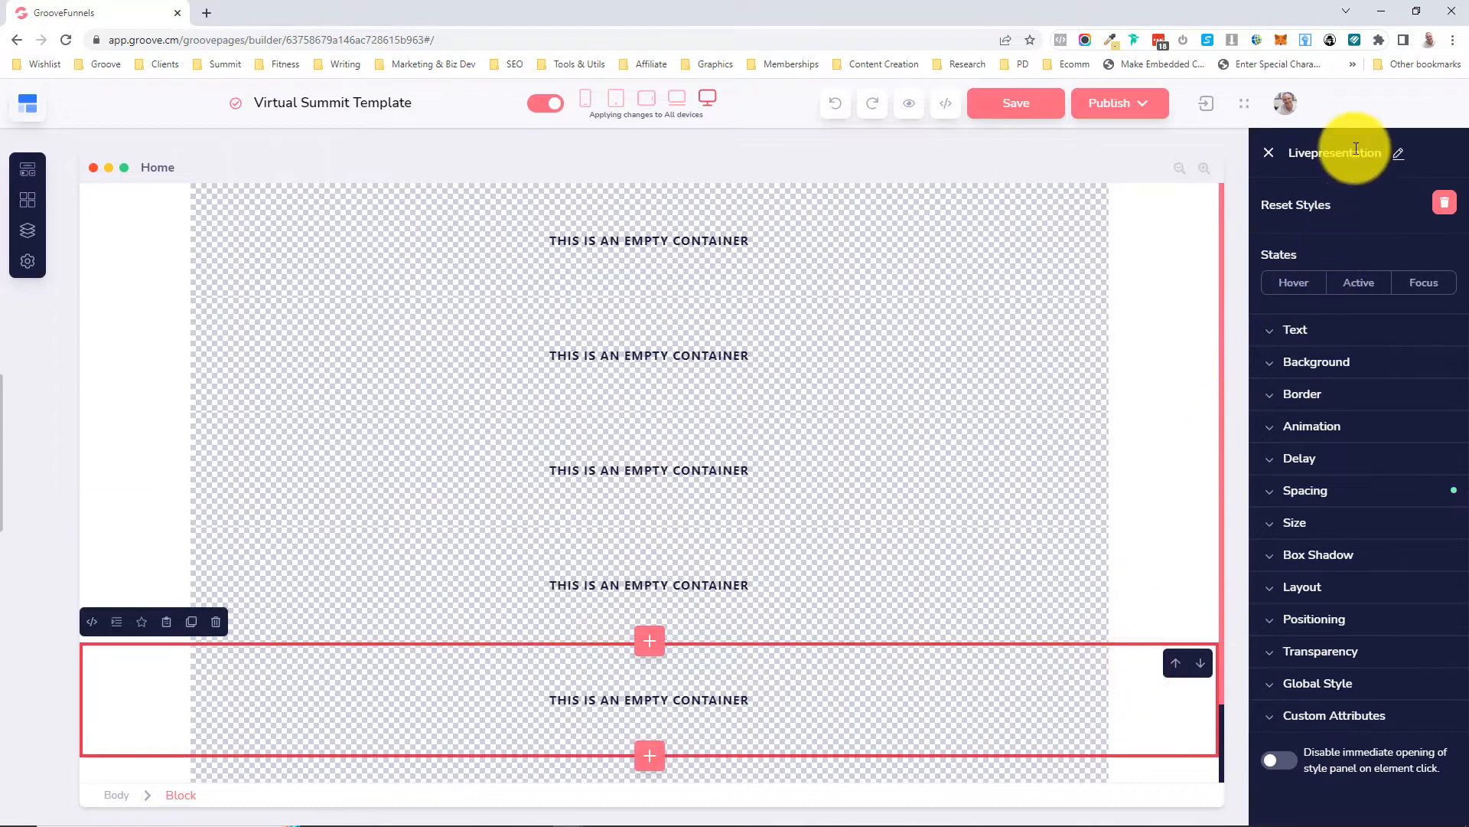
pyautogui.click(1397, 153)
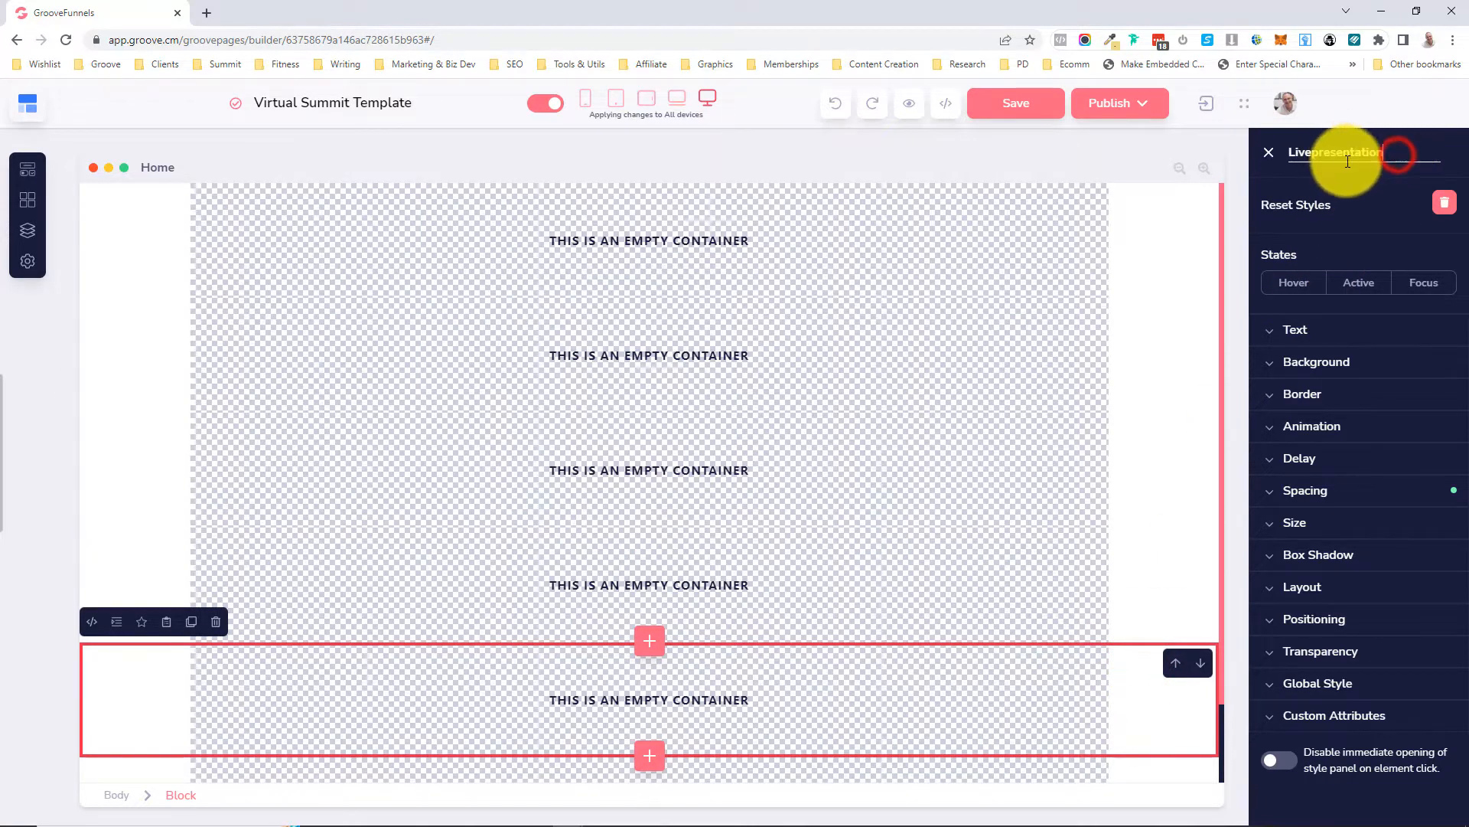
pyautogui.moveTo(1311, 153); pyautogui.dragTo(1288, 152)
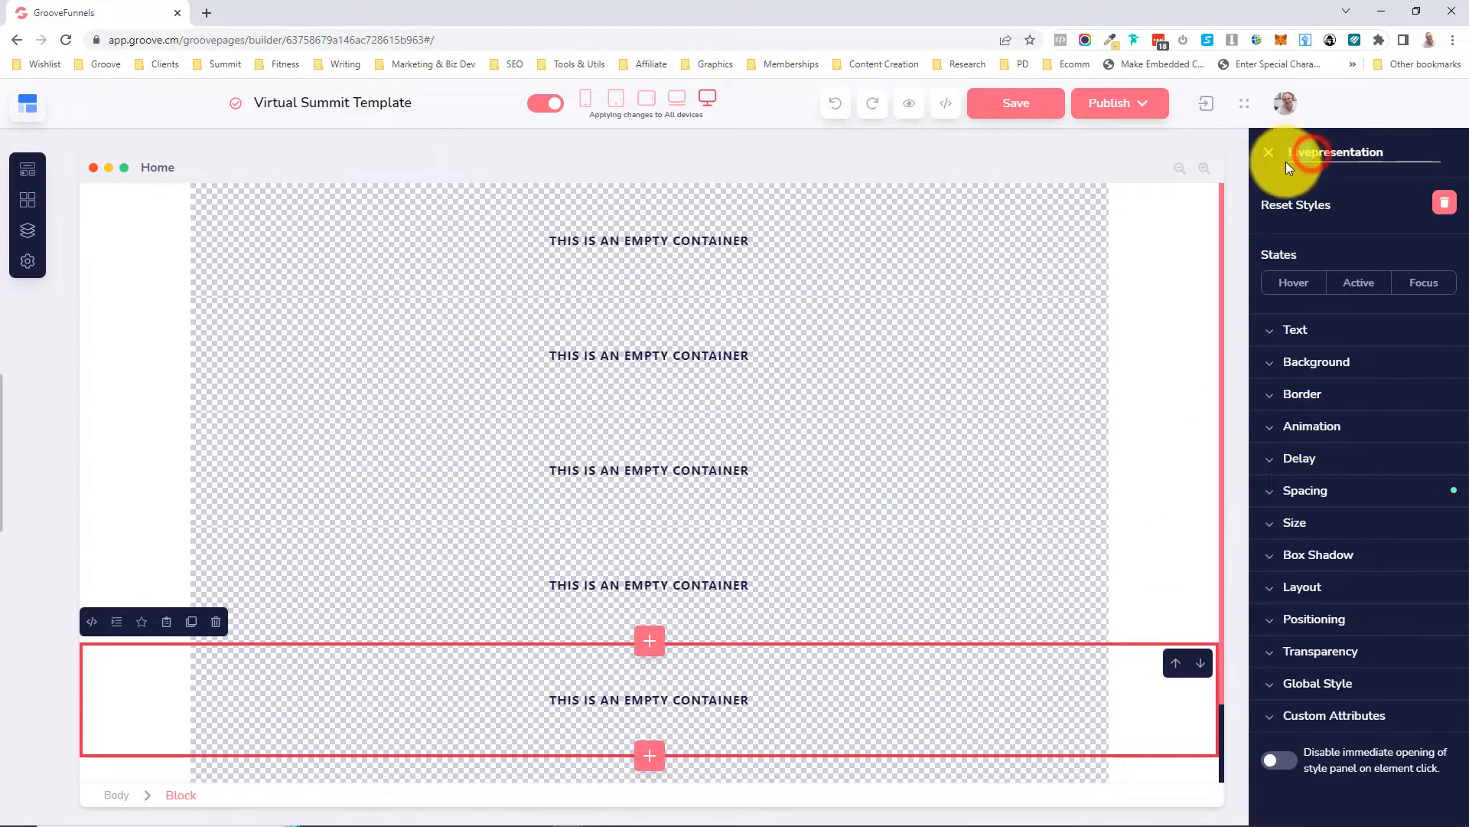
pyautogui.write('Post')
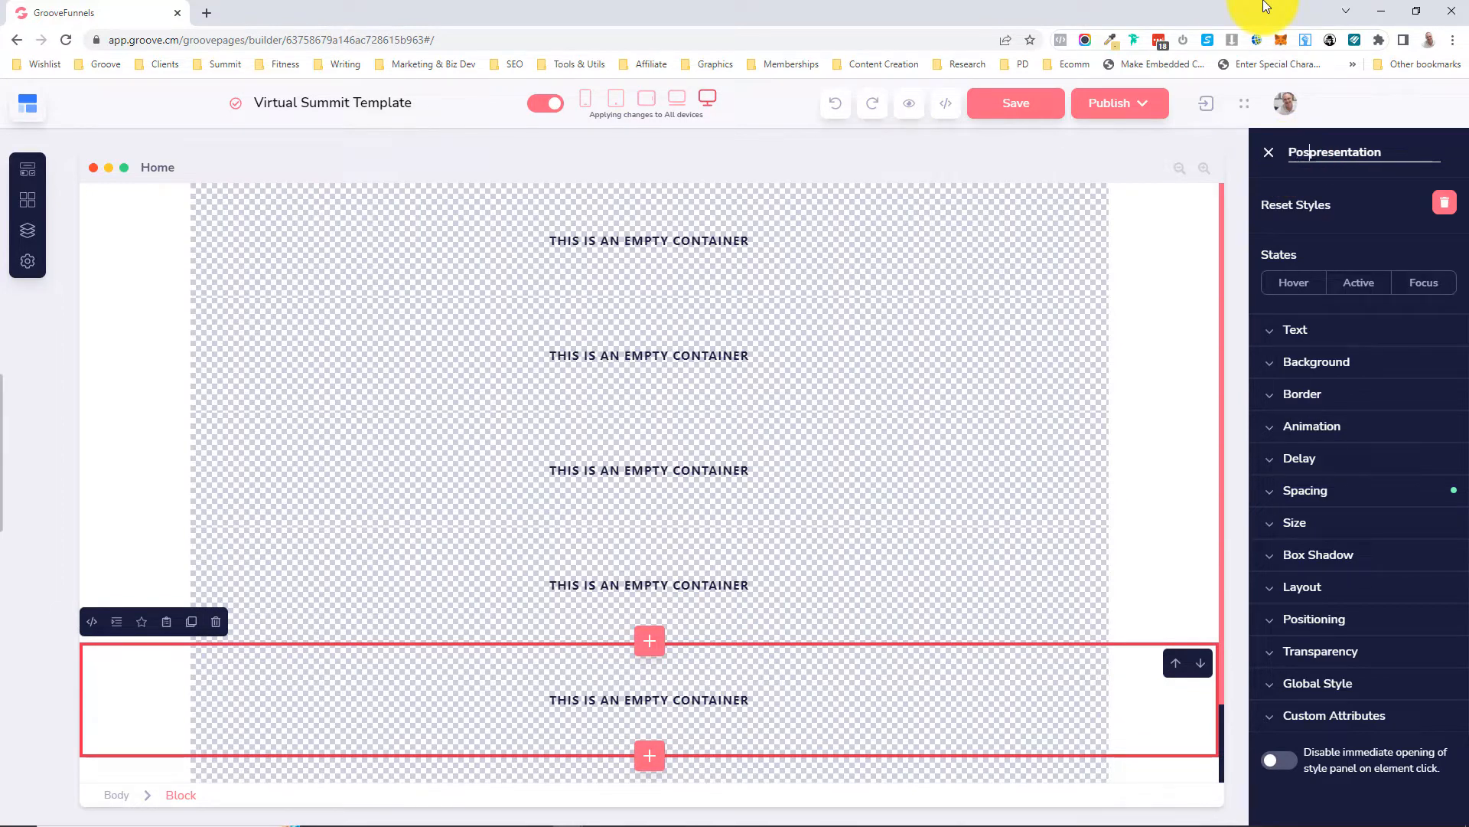
pyautogui.press('Return')
# - Rename the last block on the page as "Footer"
pyautogui.scroll(-2, 1133, 283)
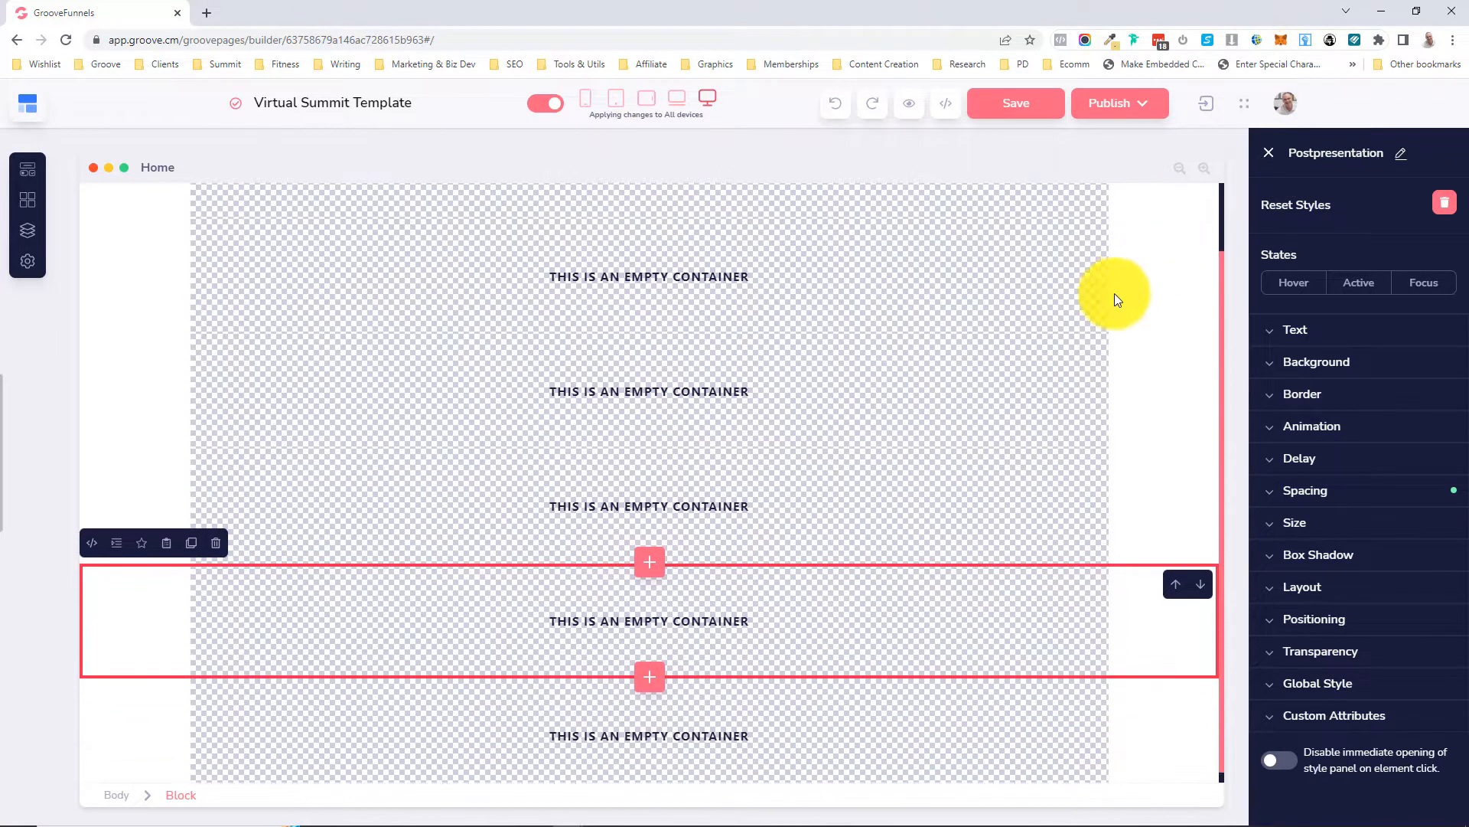
pyautogui.click(1180, 724)
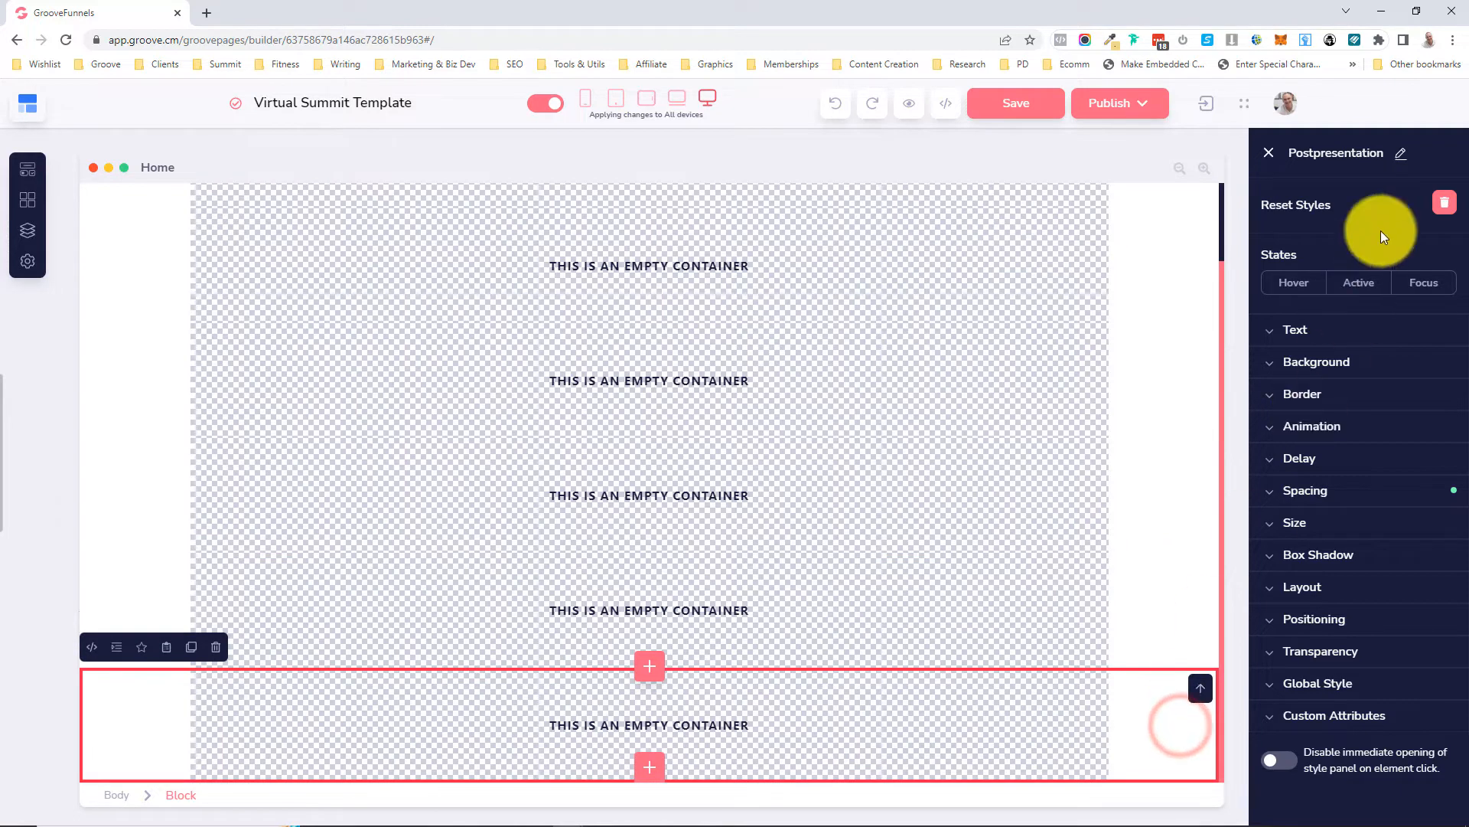
pyautogui.click(1400, 157)
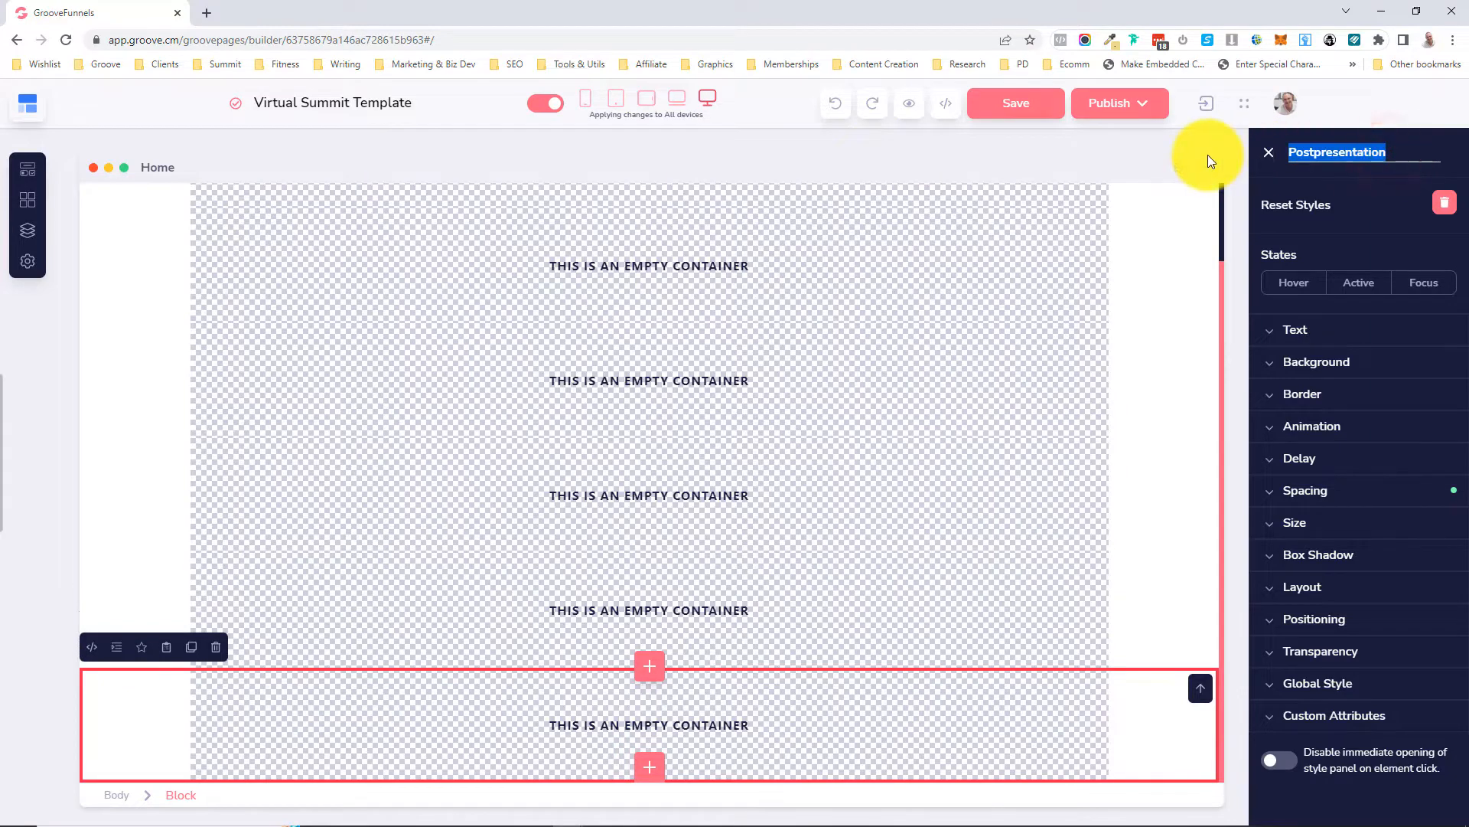
pyautogui.write('Footer')
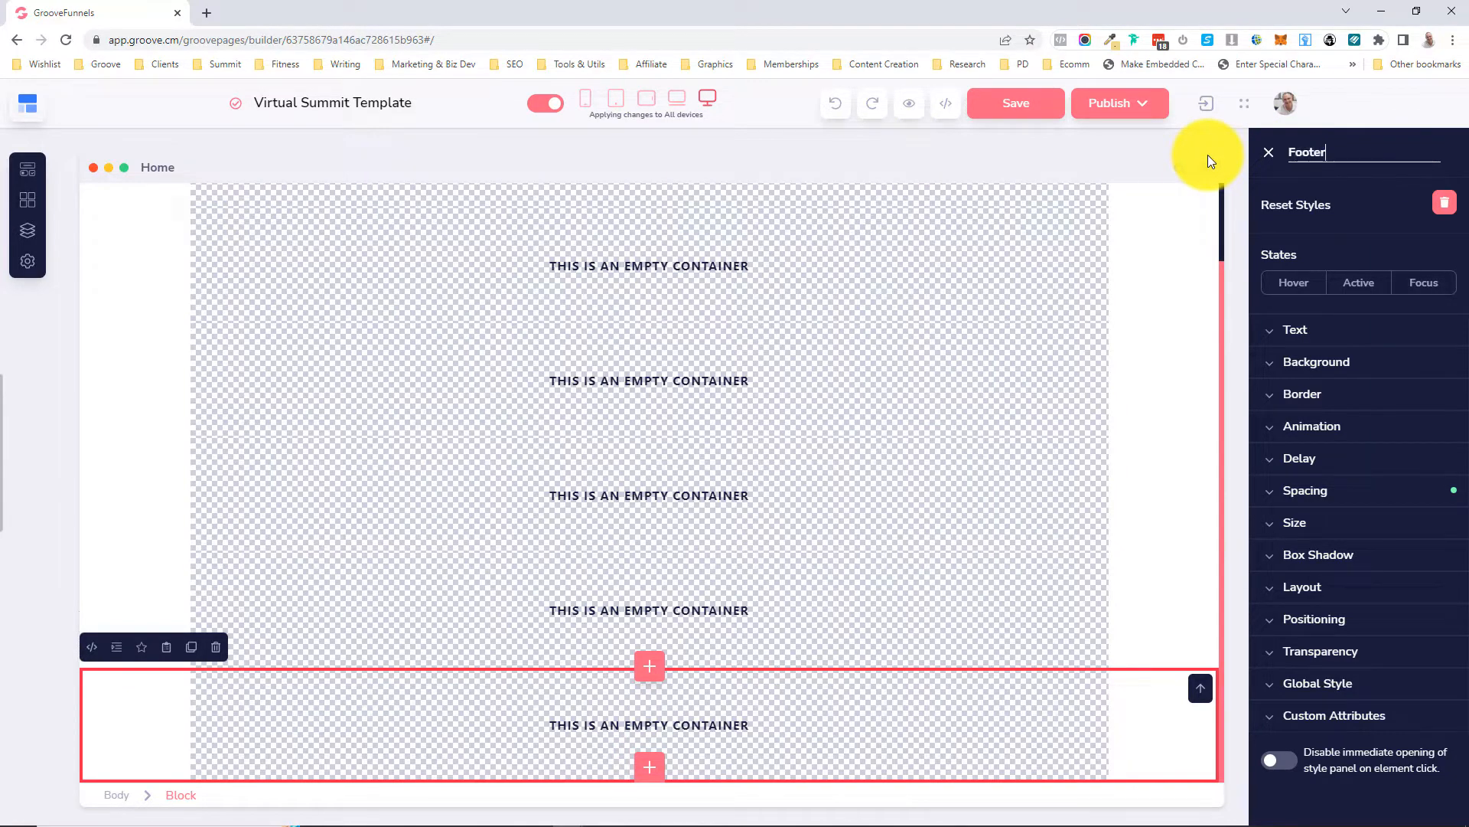
pyautogui.press('Return')
# - Check the names of all the page's blocks in order from the first to the last
pyautogui.scroll(-1, 1178, 298)
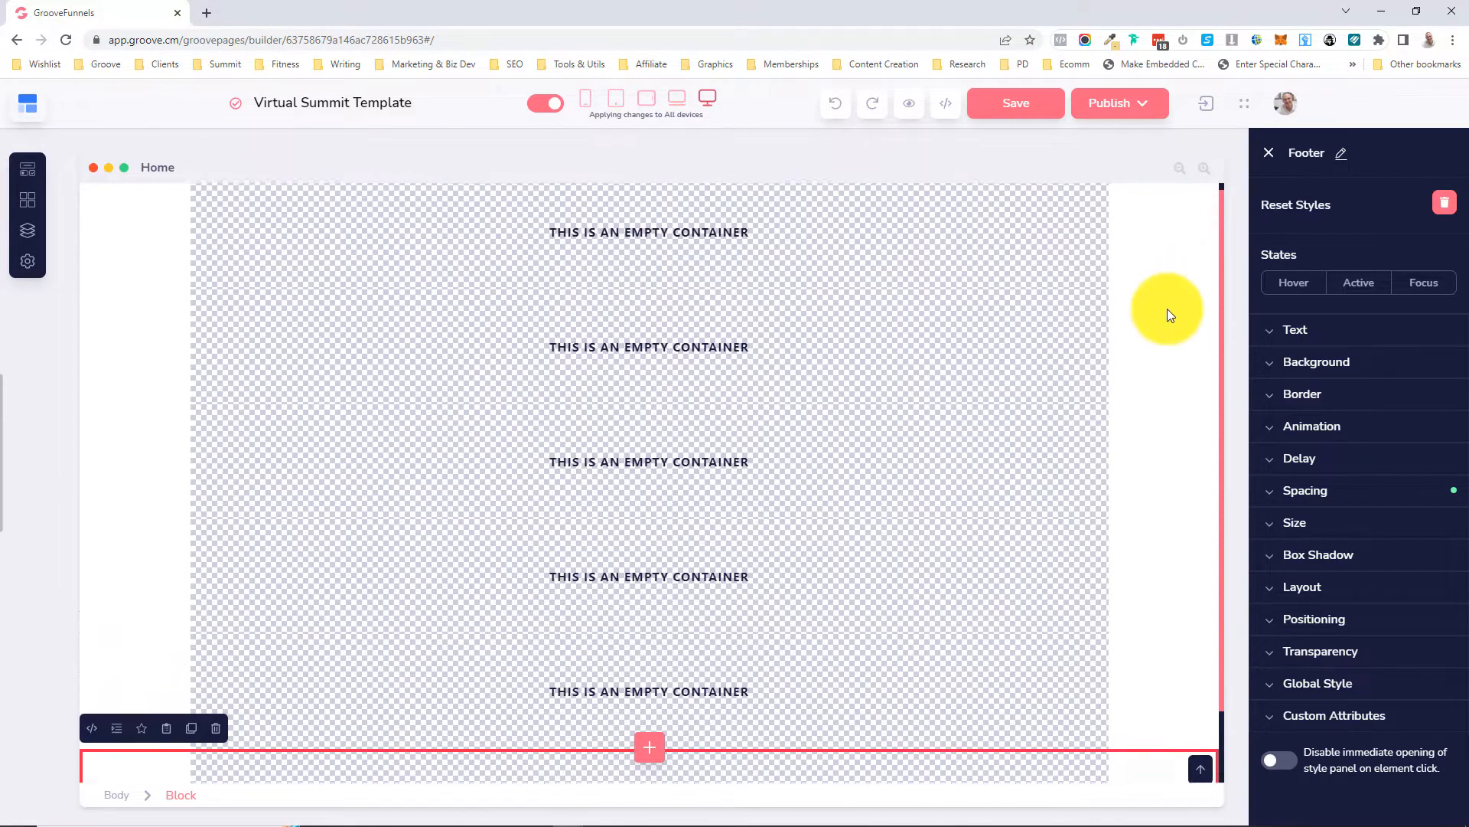
pyautogui.click(1156, 274)
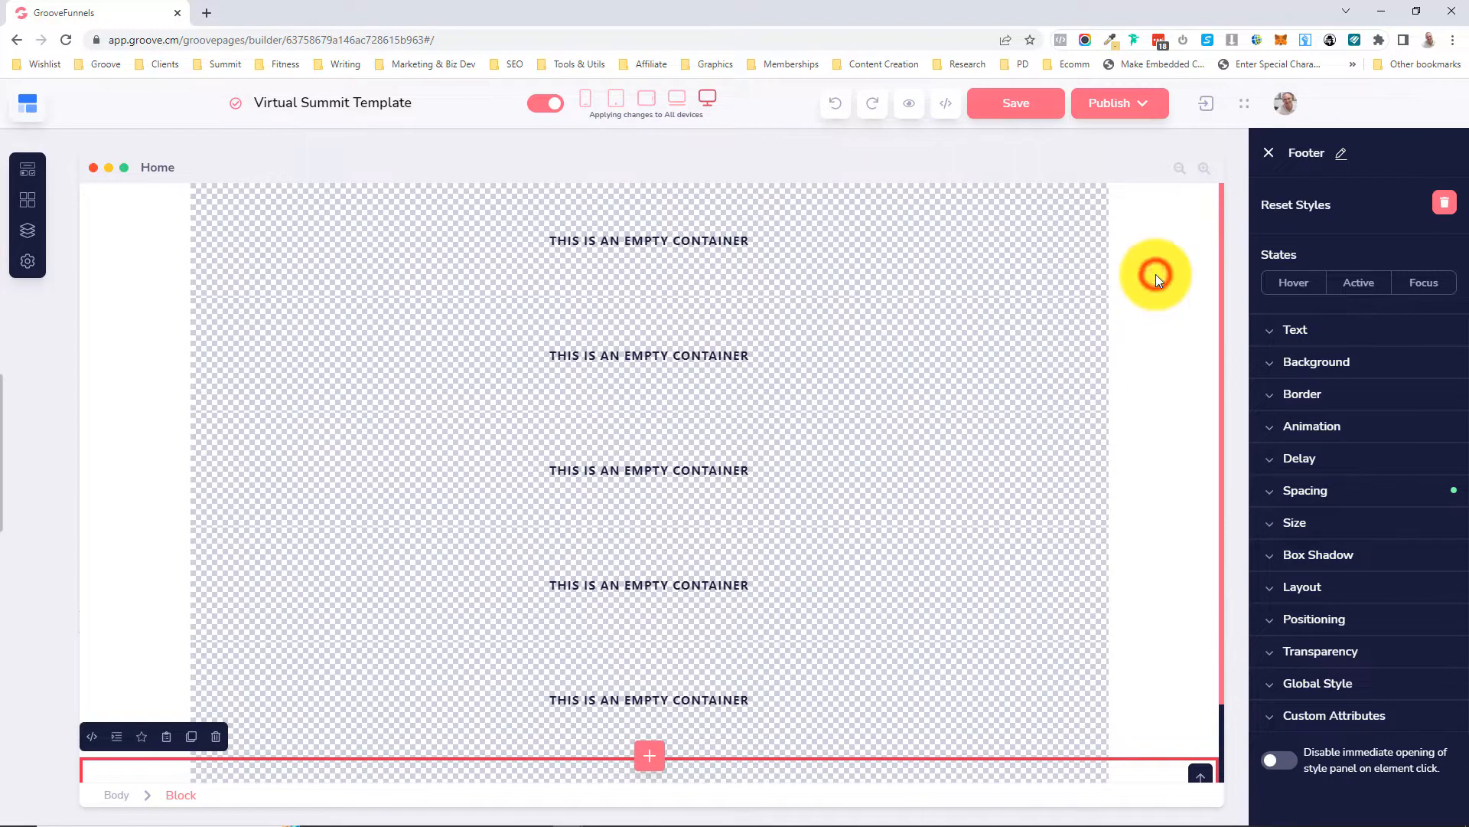
pyautogui.click(1152, 352)
pyautogui.click(1133, 461)
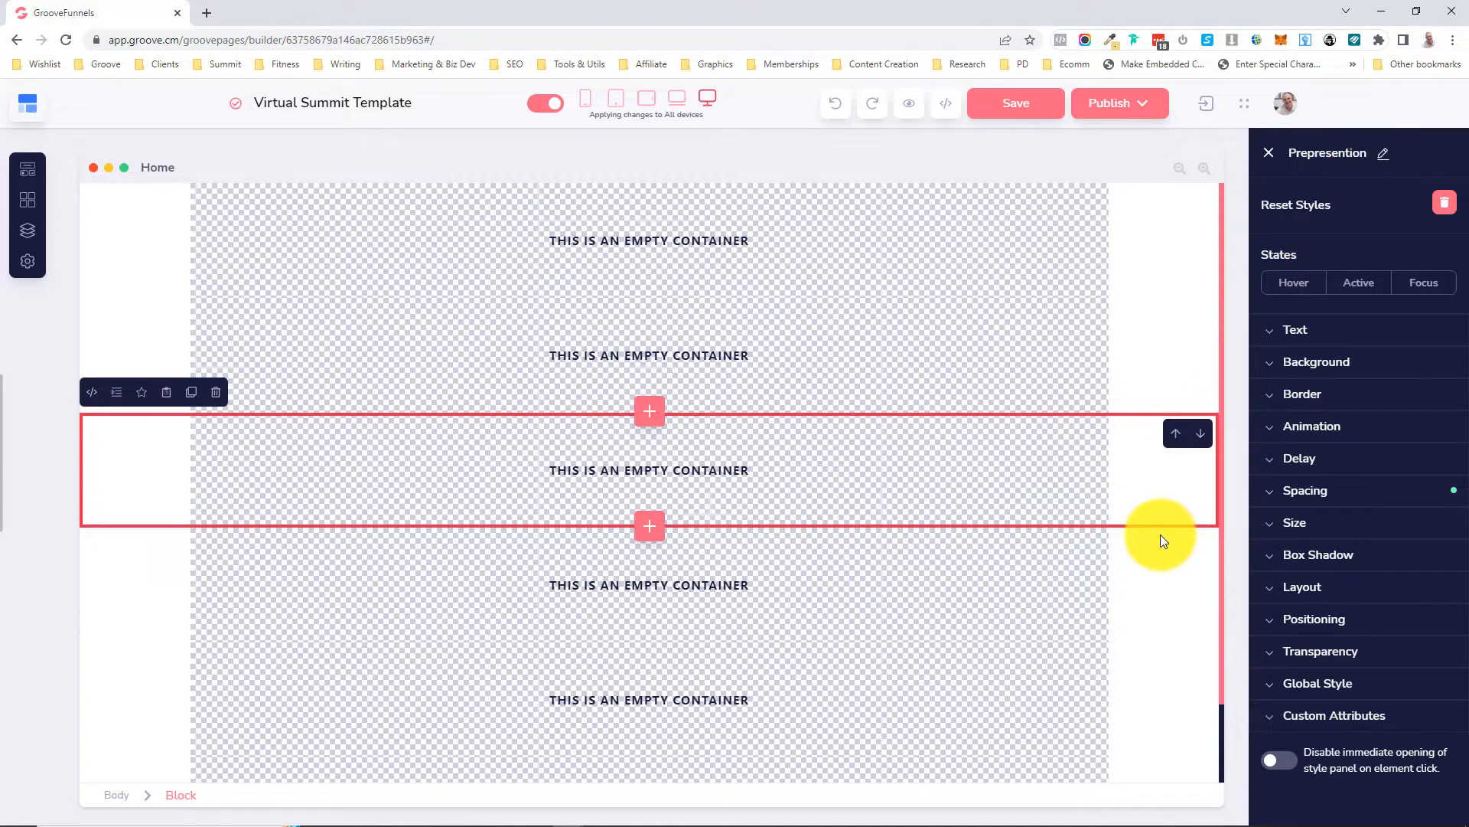
pyautogui.click(1143, 580)
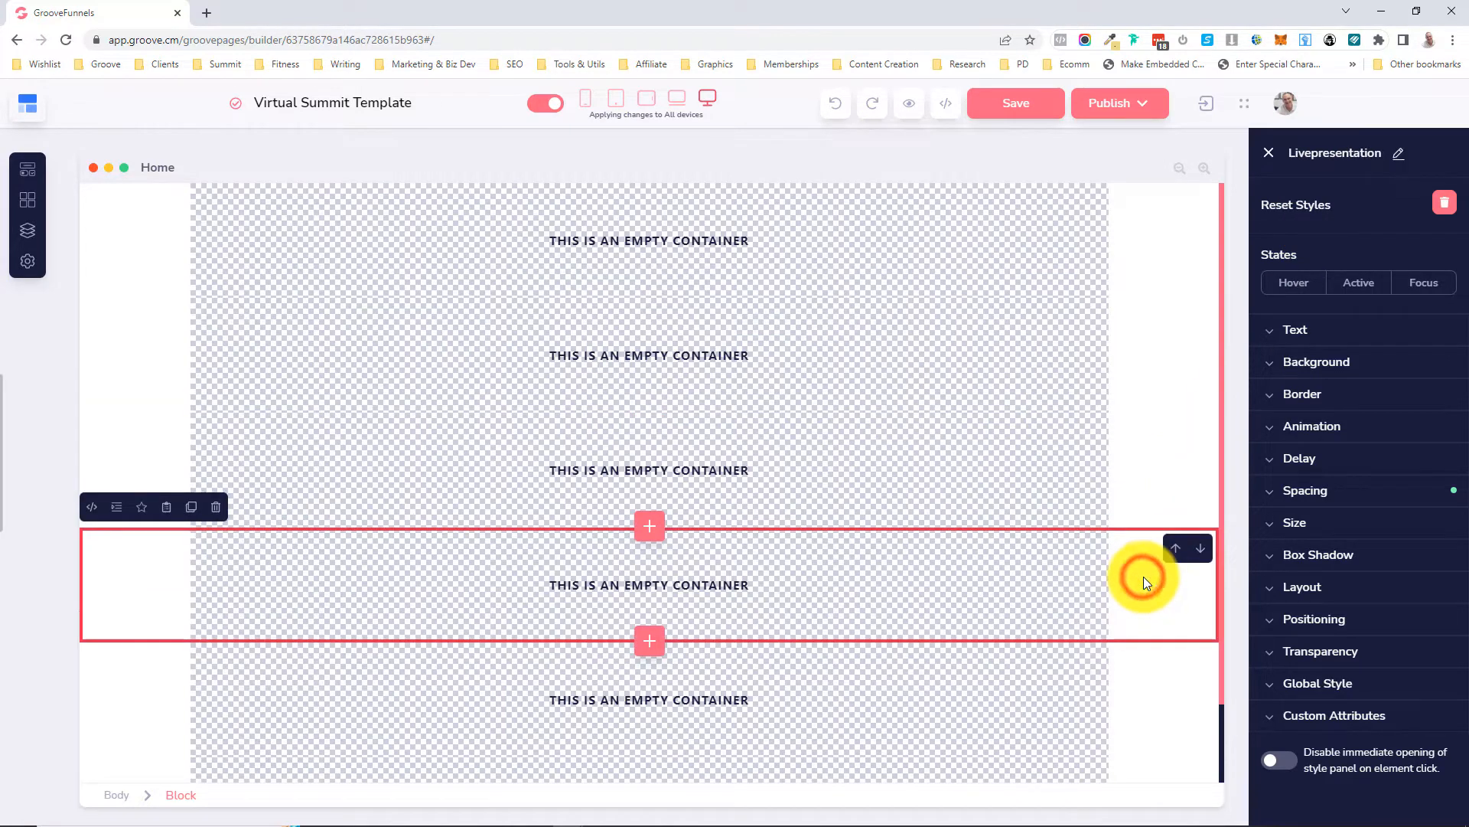
pyautogui.click(1152, 683)
pyautogui.scroll(-1, 1156, 758)
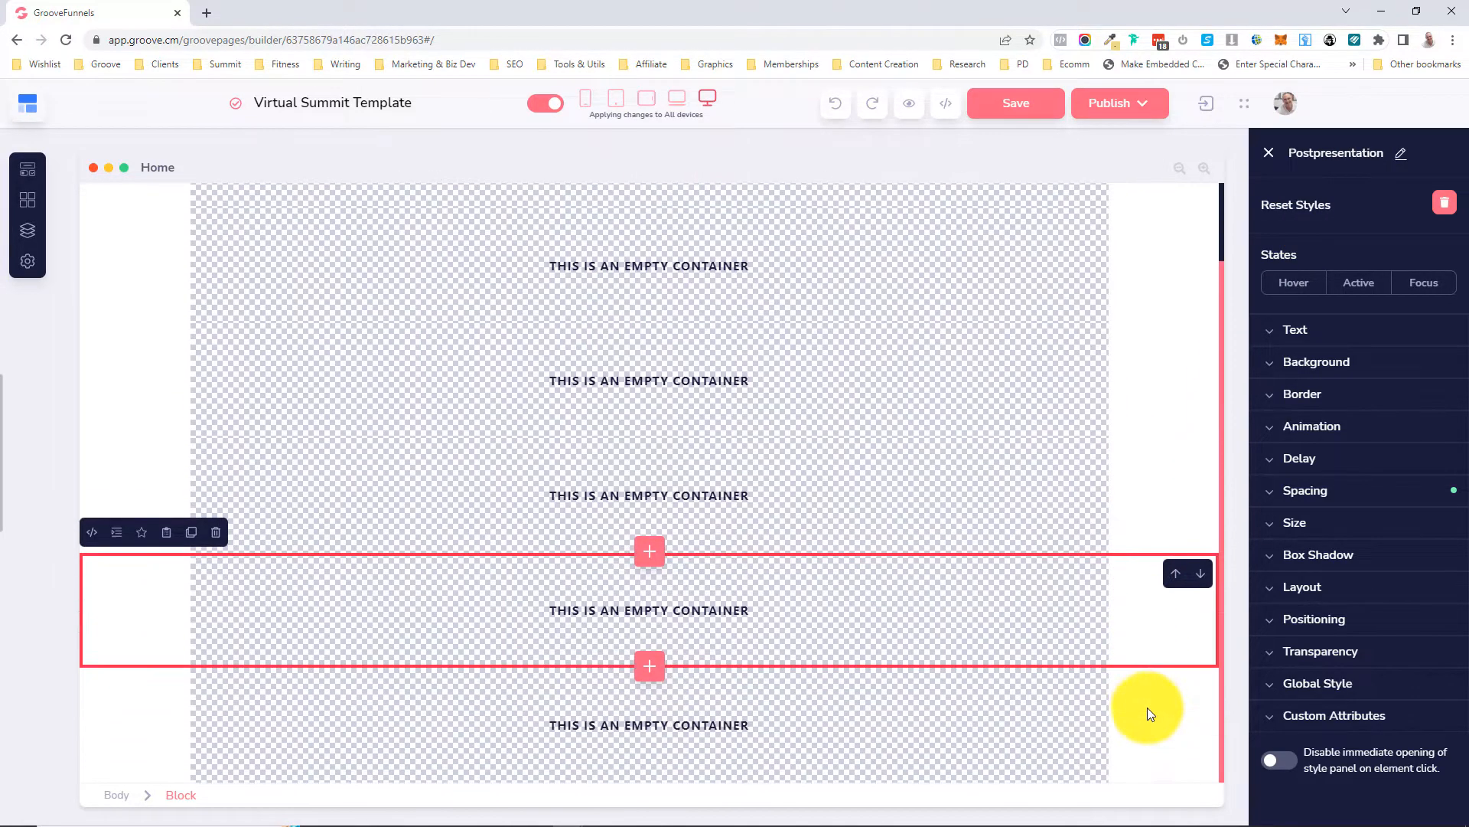
pyautogui.click(1147, 704)
pyautogui.scroll(2, 1119, 599)
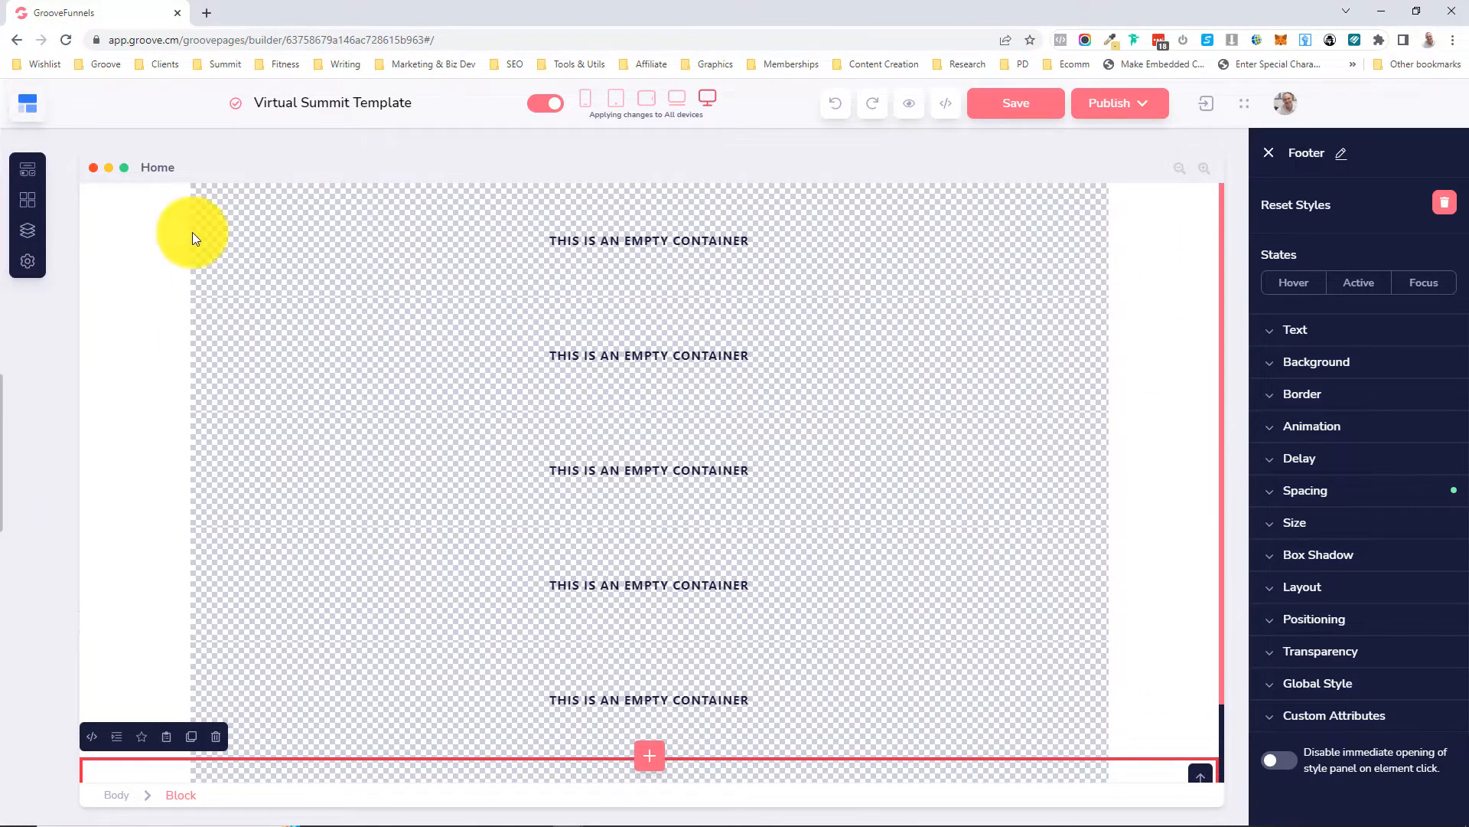
# - Set the Header block's background color to a medium blue from the color grid
pyautogui.click(158, 237)
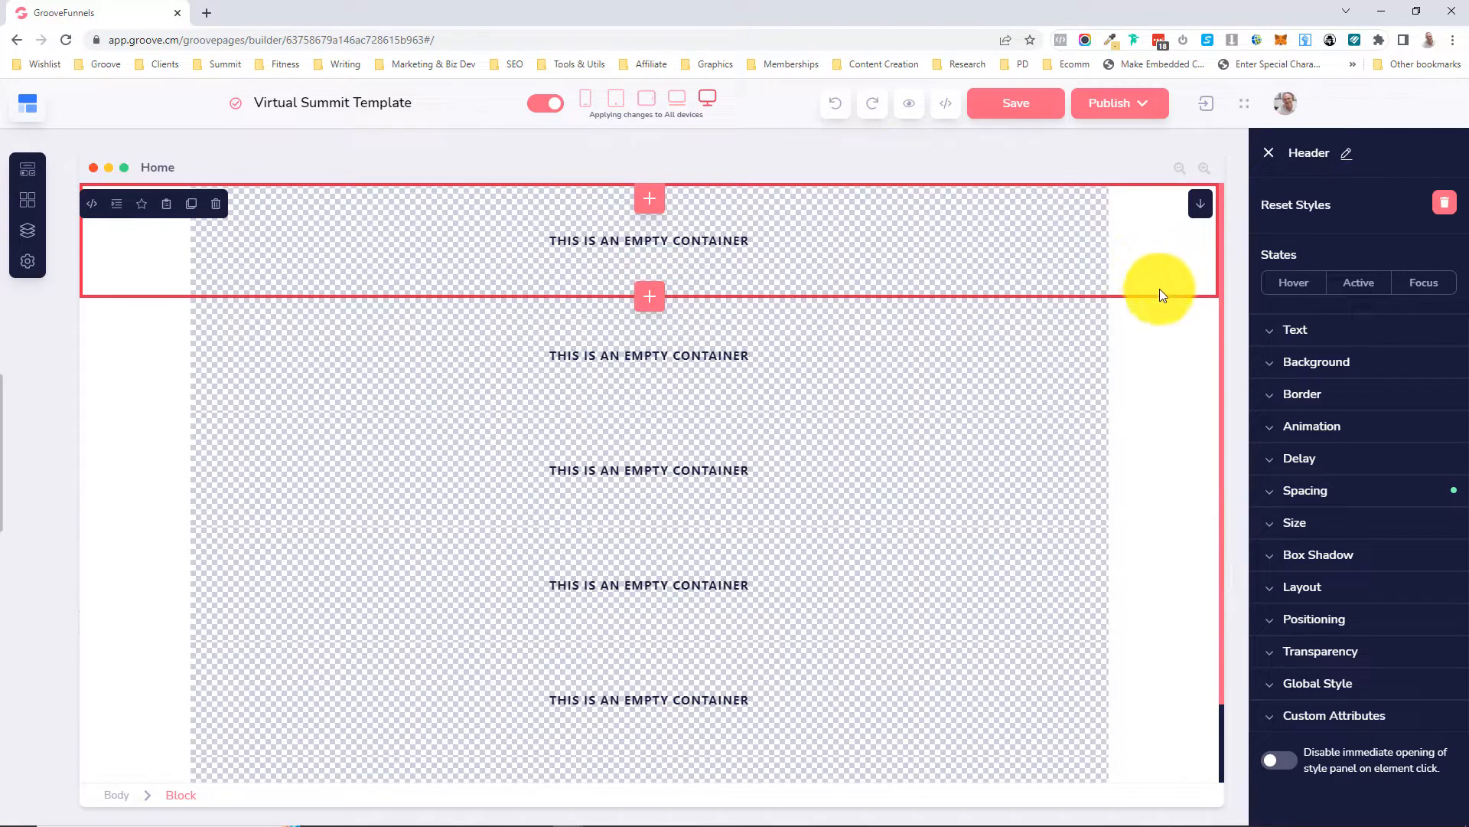
pyautogui.click(1339, 370)
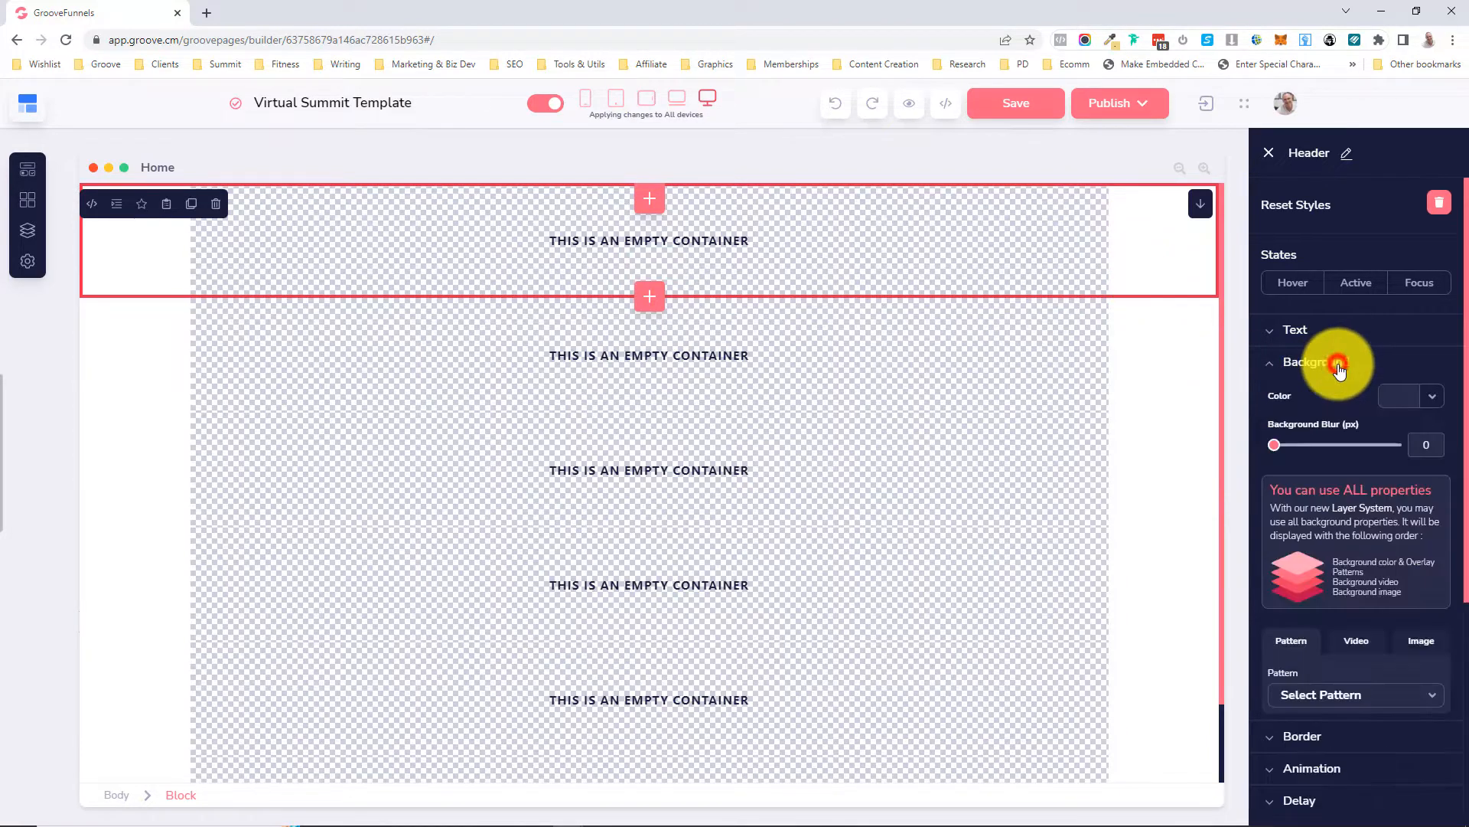
pyautogui.click(1387, 398)
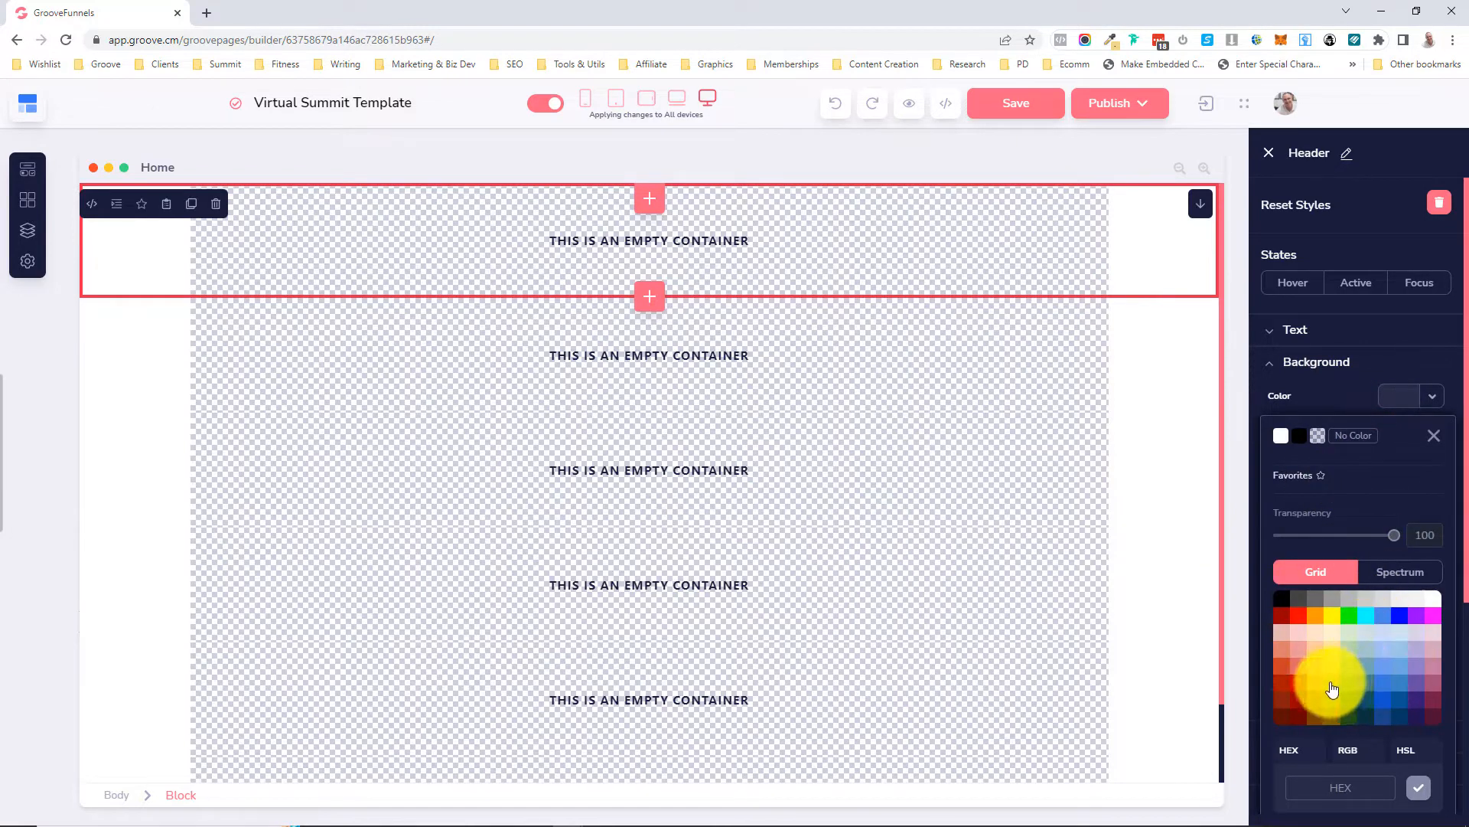
pyautogui.click(1384, 699)
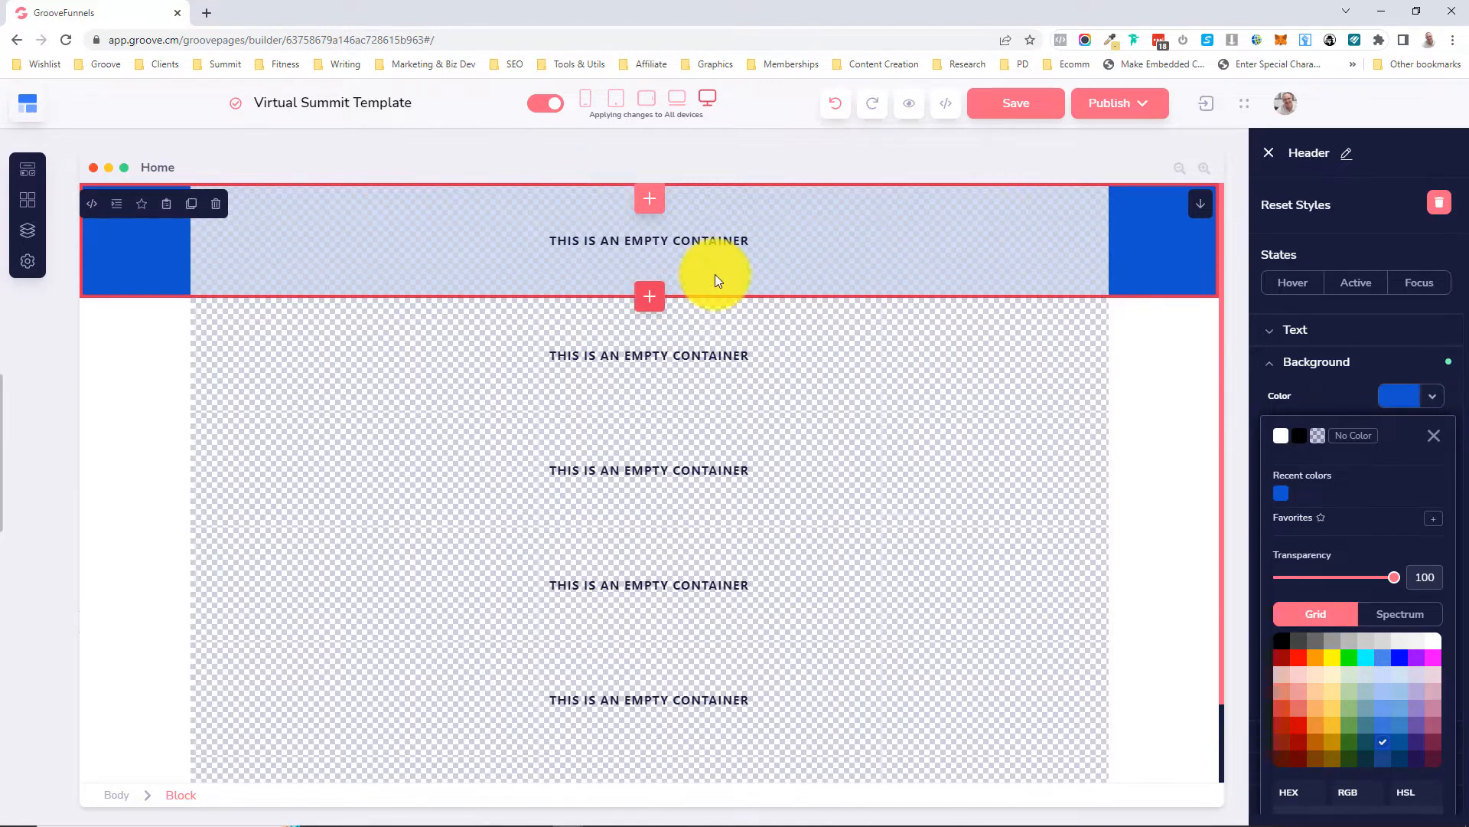
# - Set the left and right padding of the container inside the Header block to 20
pyautogui.click(822, 263)
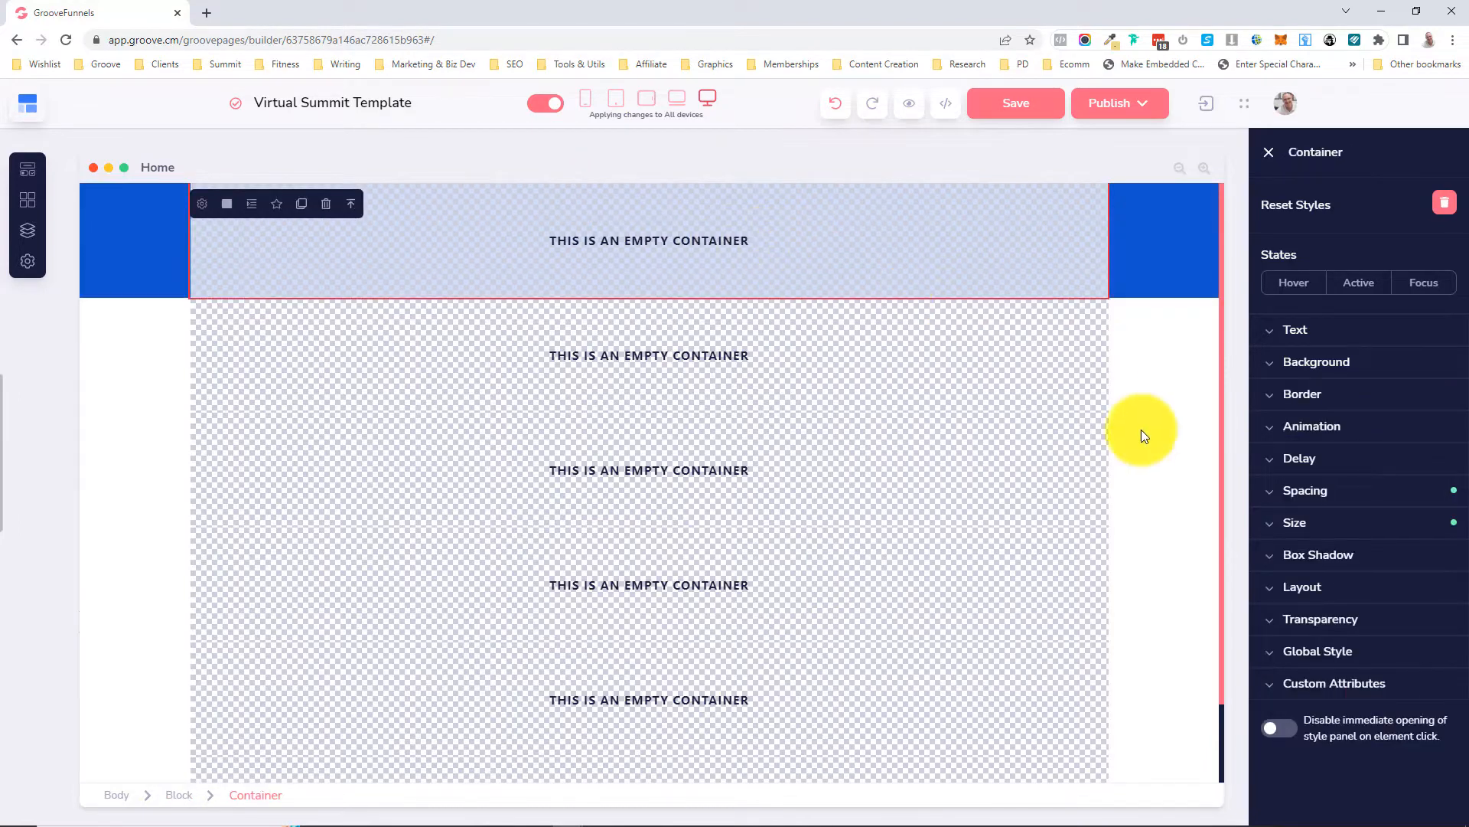
pyautogui.click(1328, 491)
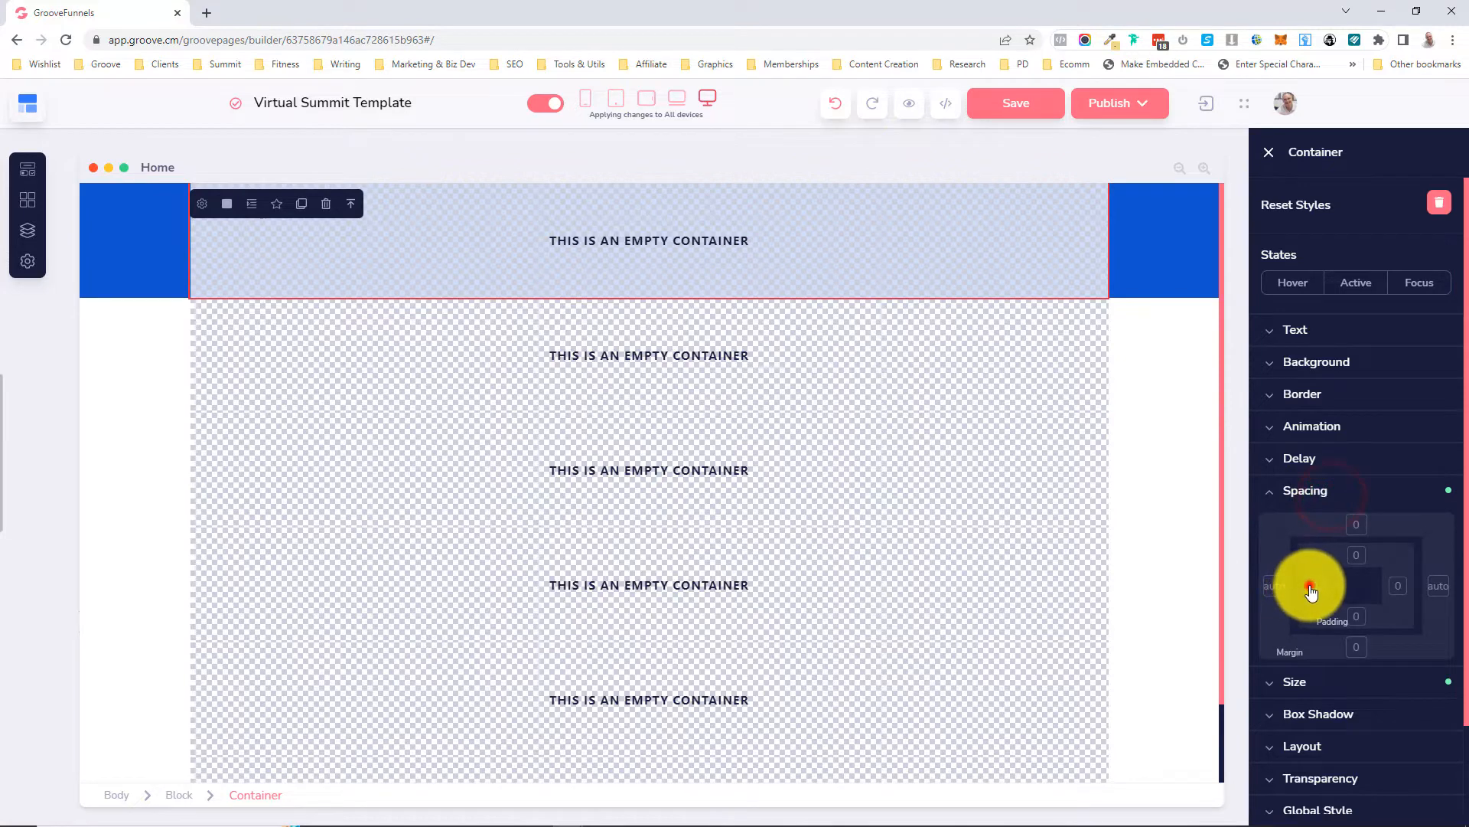
pyautogui.click(1310, 587)
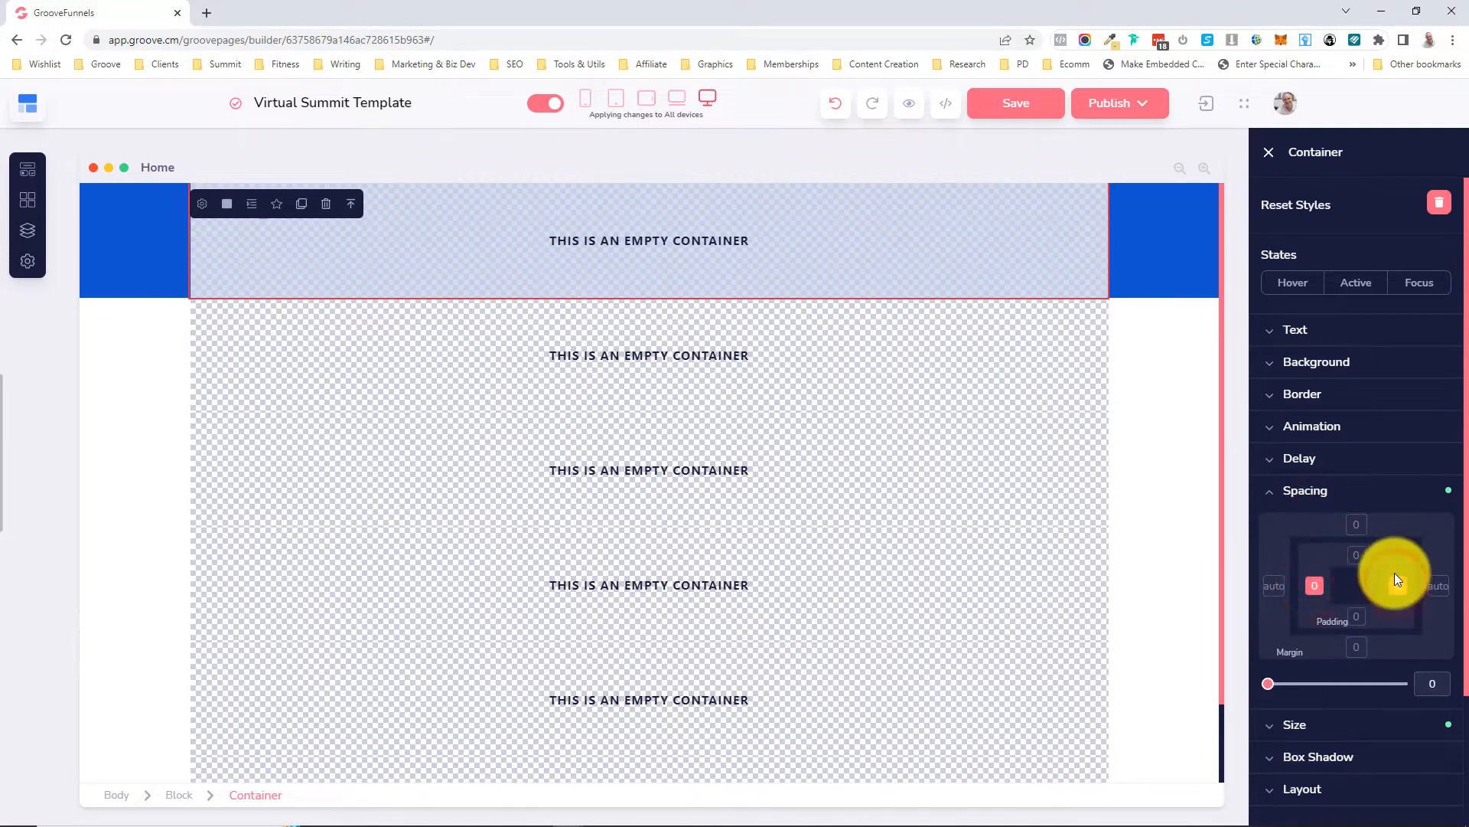
pyautogui.click(1431, 683)
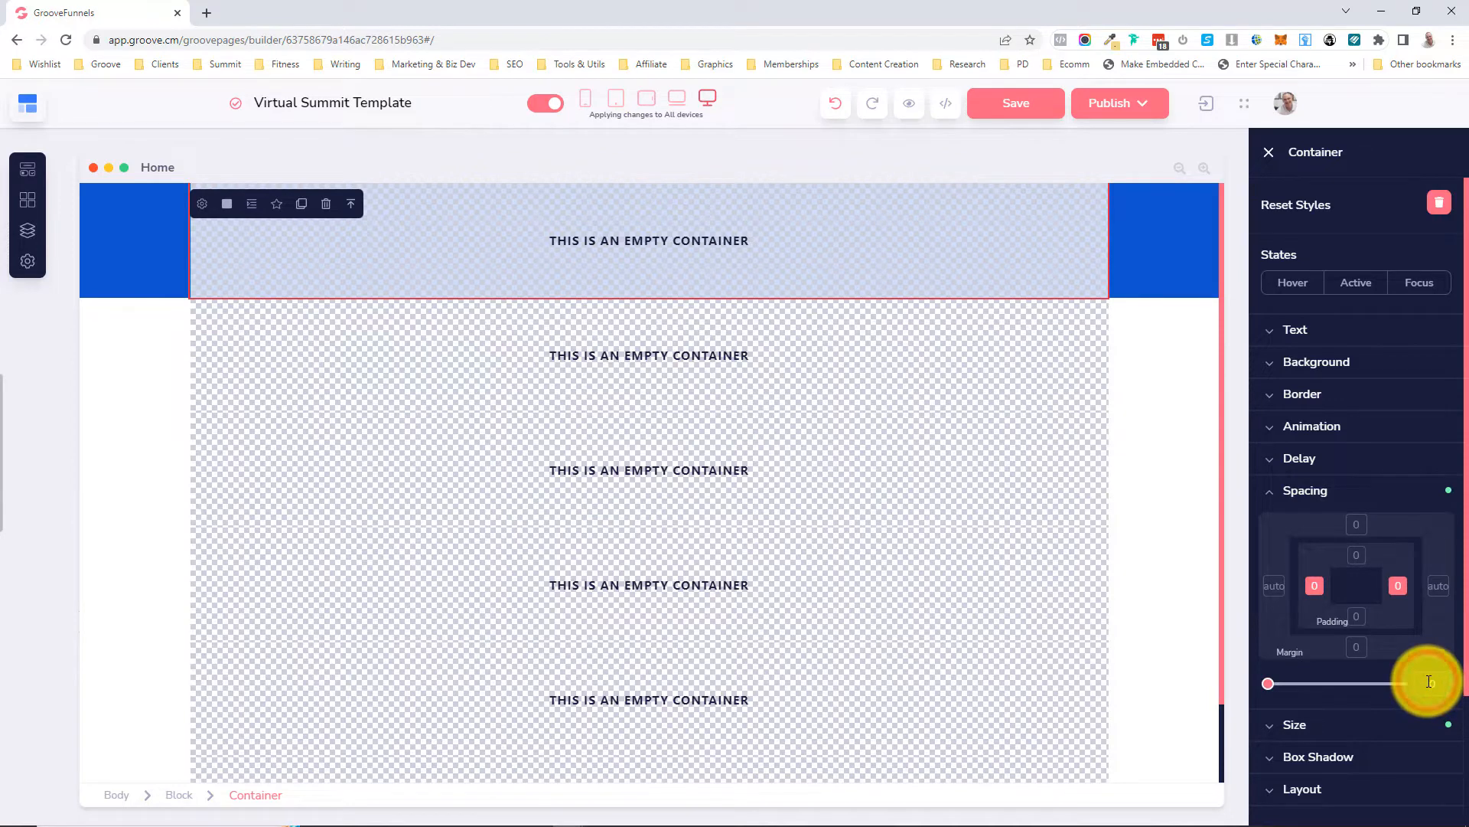
pyautogui.write('20')
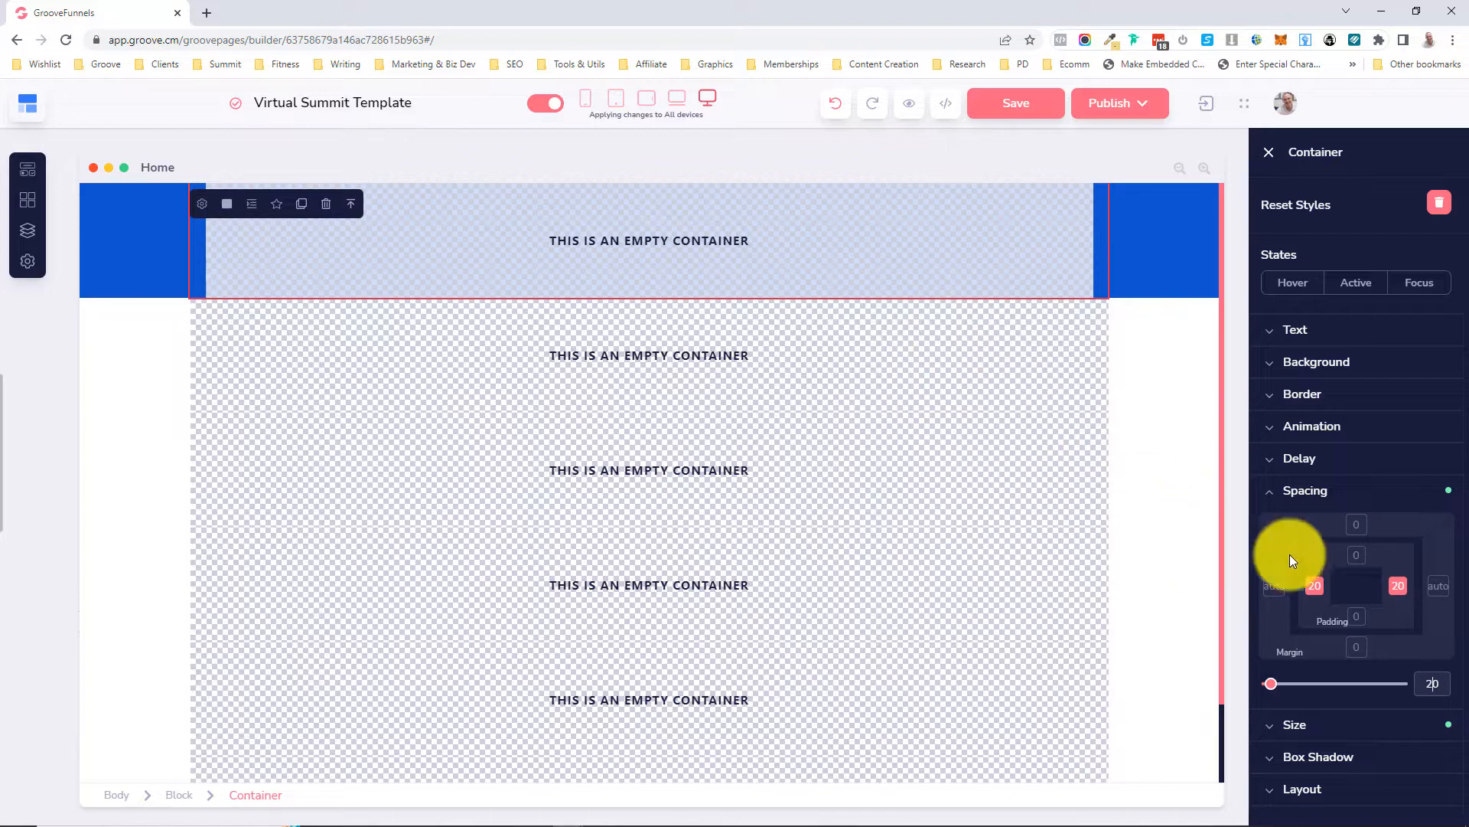
# - Set the Header container's layout to Vertical direction with centered secondary alignment
pyautogui.scroll(-2, 1375, 682)
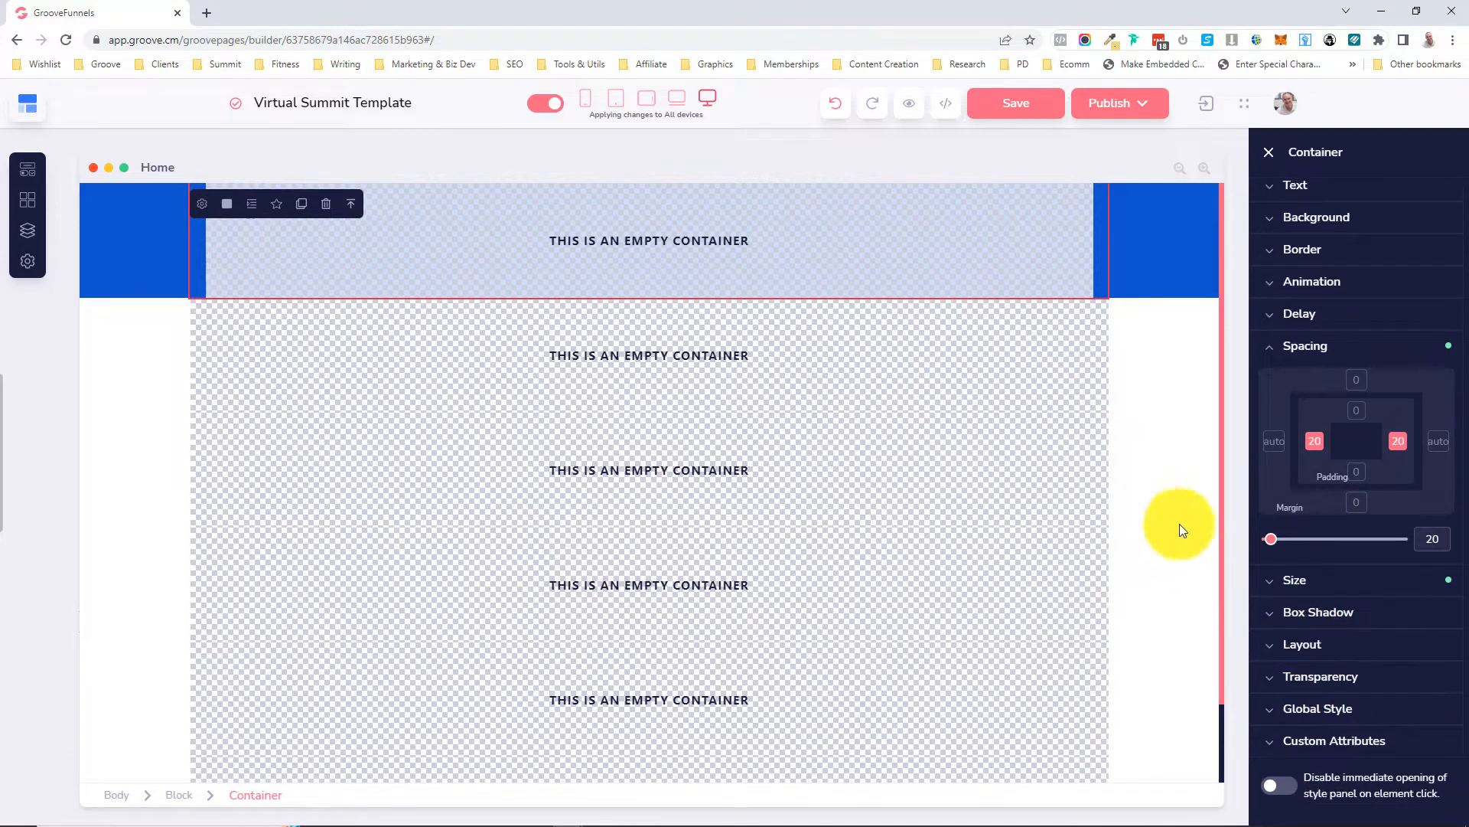
pyautogui.click(1301, 645)
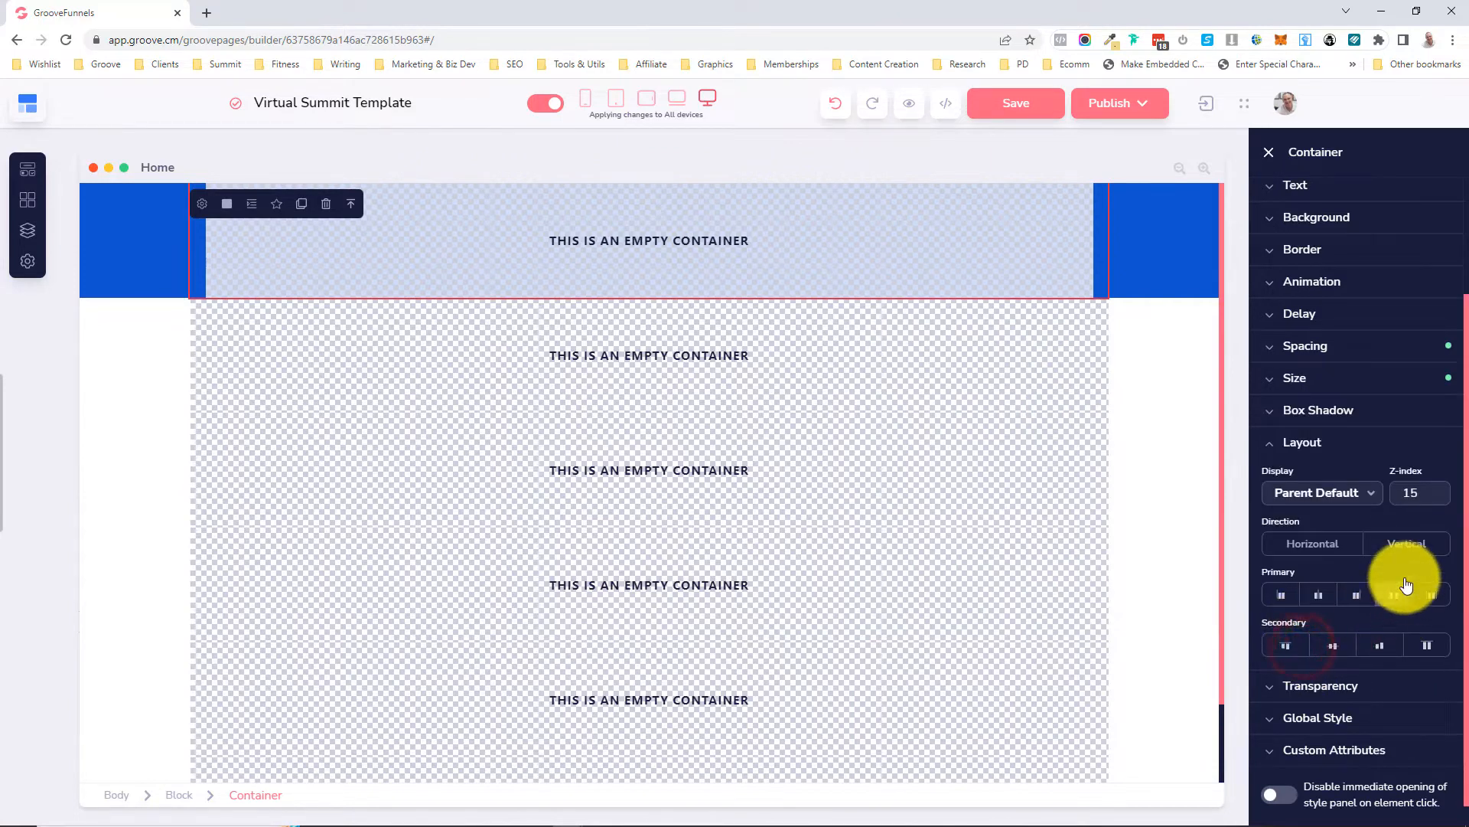
pyautogui.click(1407, 544)
pyautogui.click(1333, 645)
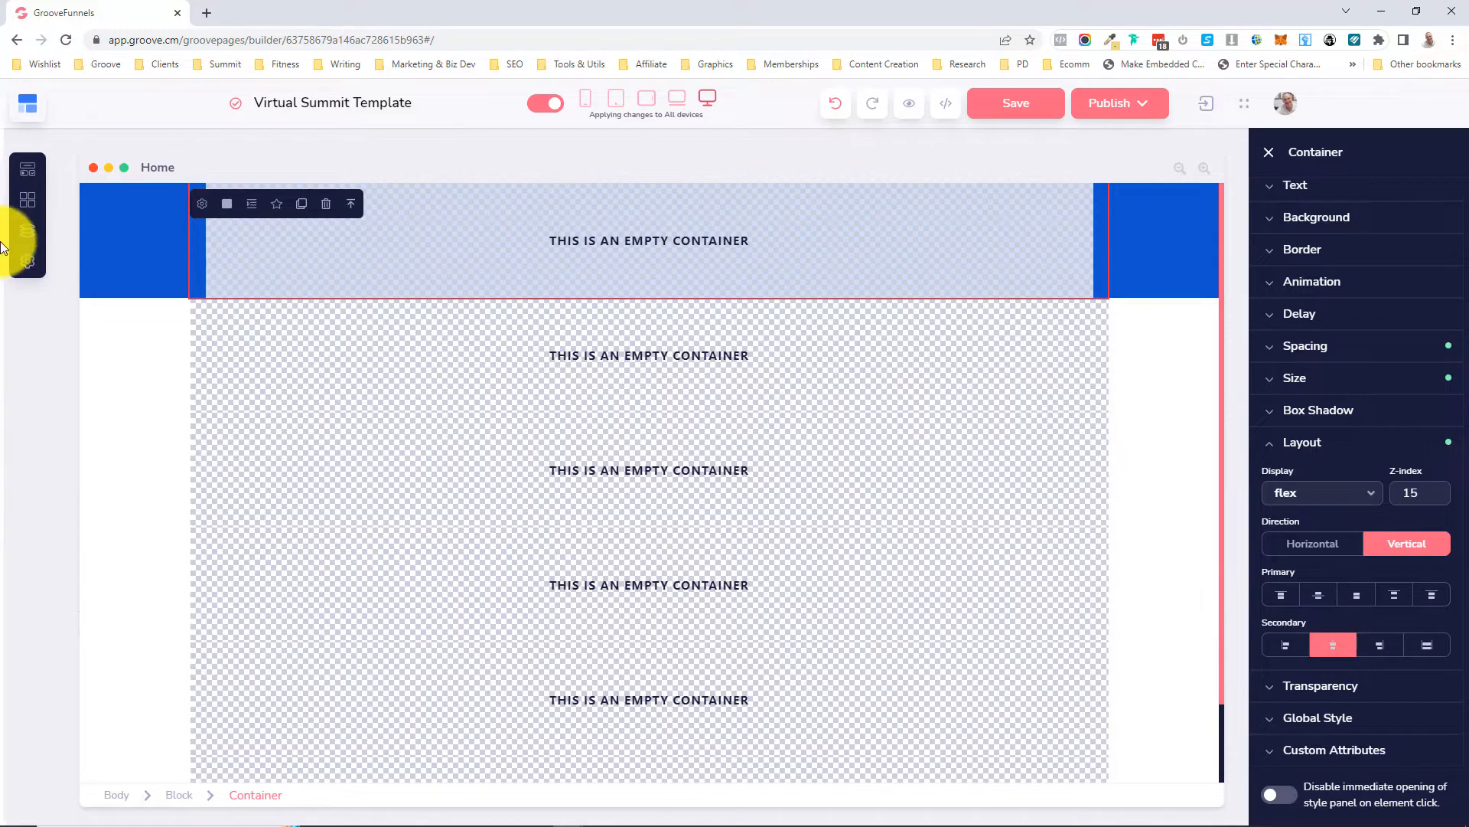
# - Add an Image element from the Media elements to the container inside the Header block
pyautogui.click(31, 171)
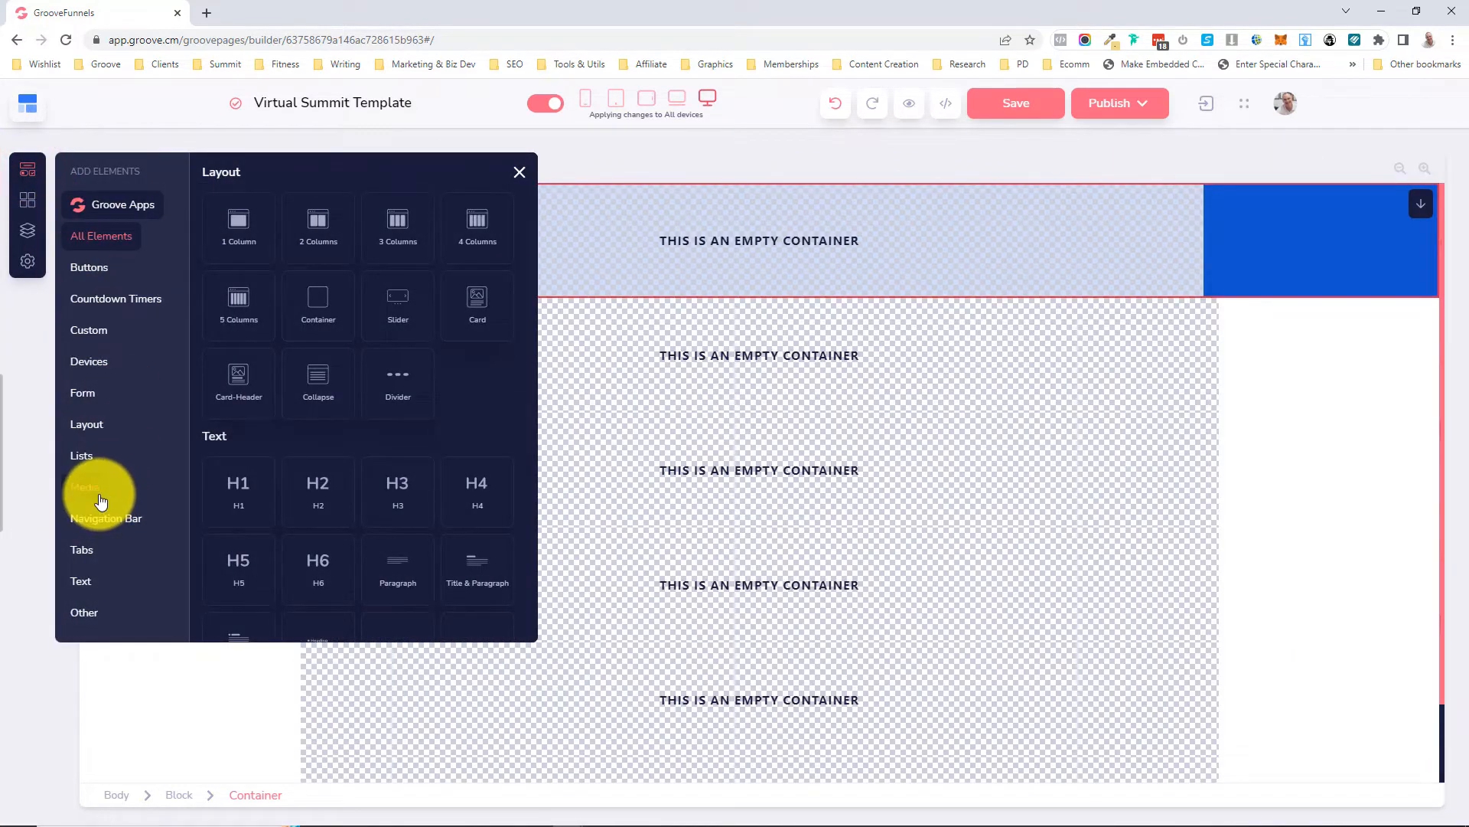
pyautogui.click(106, 487)
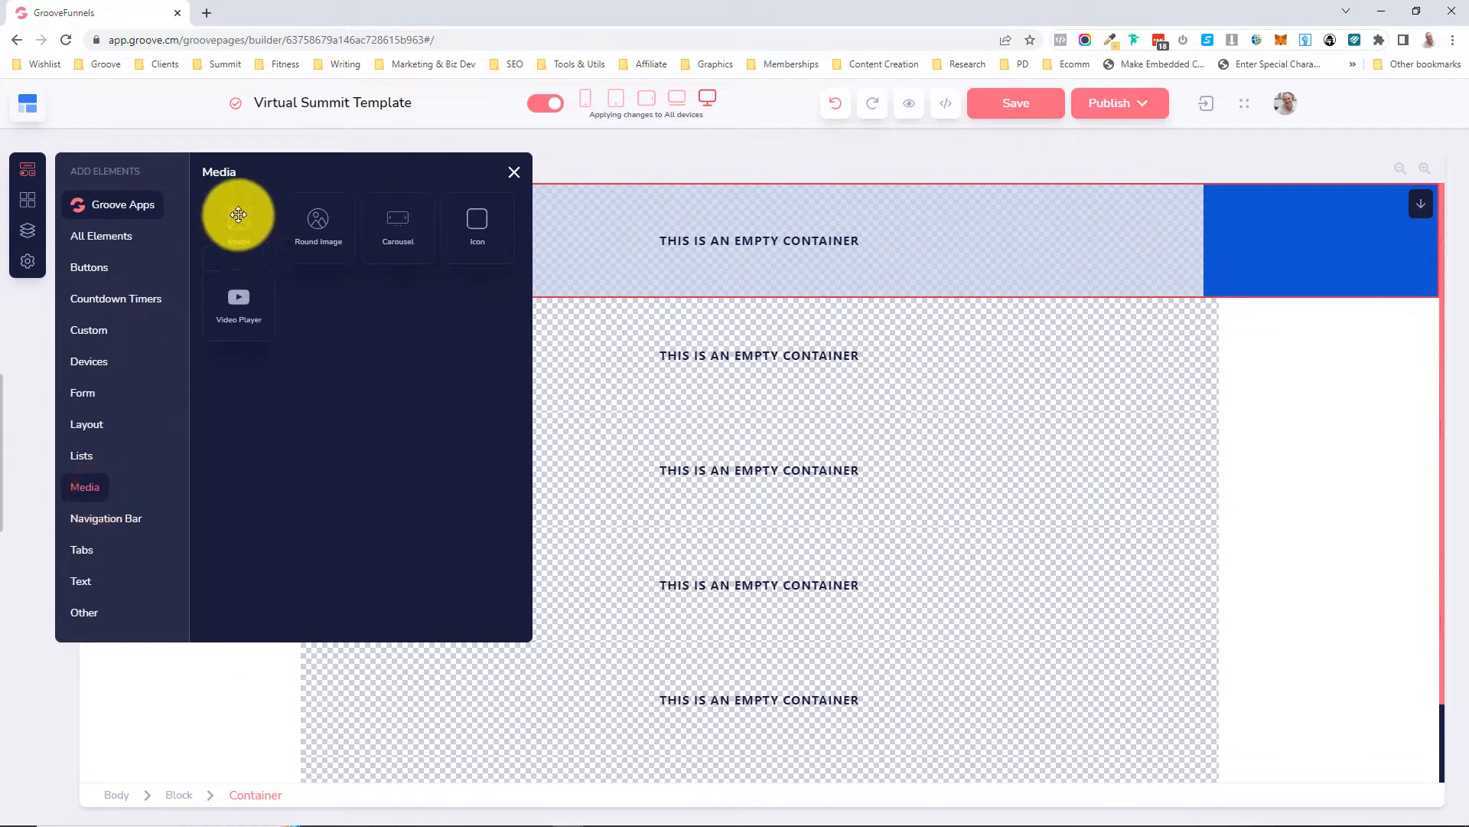
pyautogui.moveTo(237, 222); pyautogui.dragTo(724, 231)
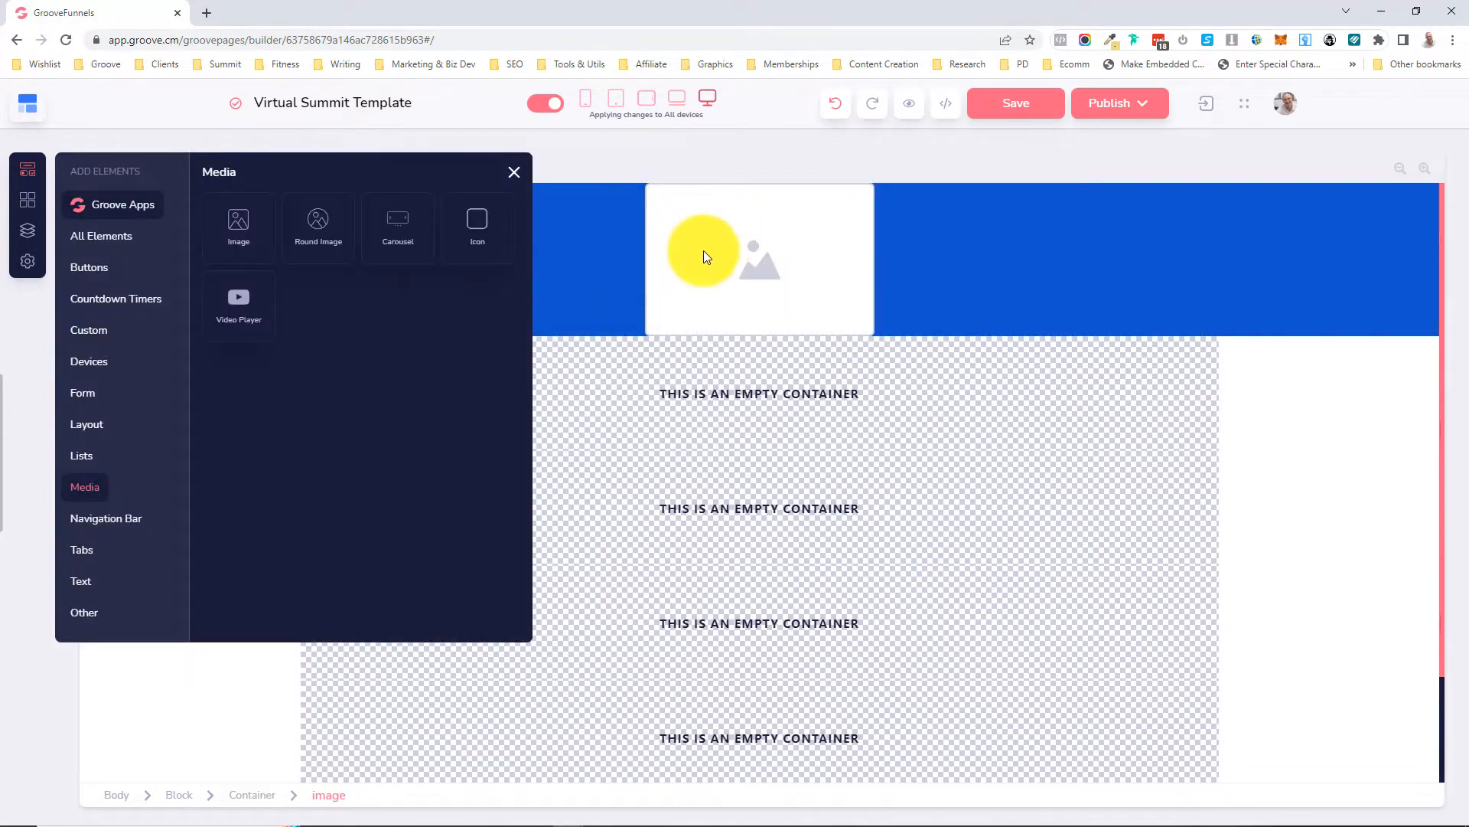
# - Set the header image to the Groove Unleashed logo with the dark background thumbnail from the My Files image library
pyautogui.click(704, 251)
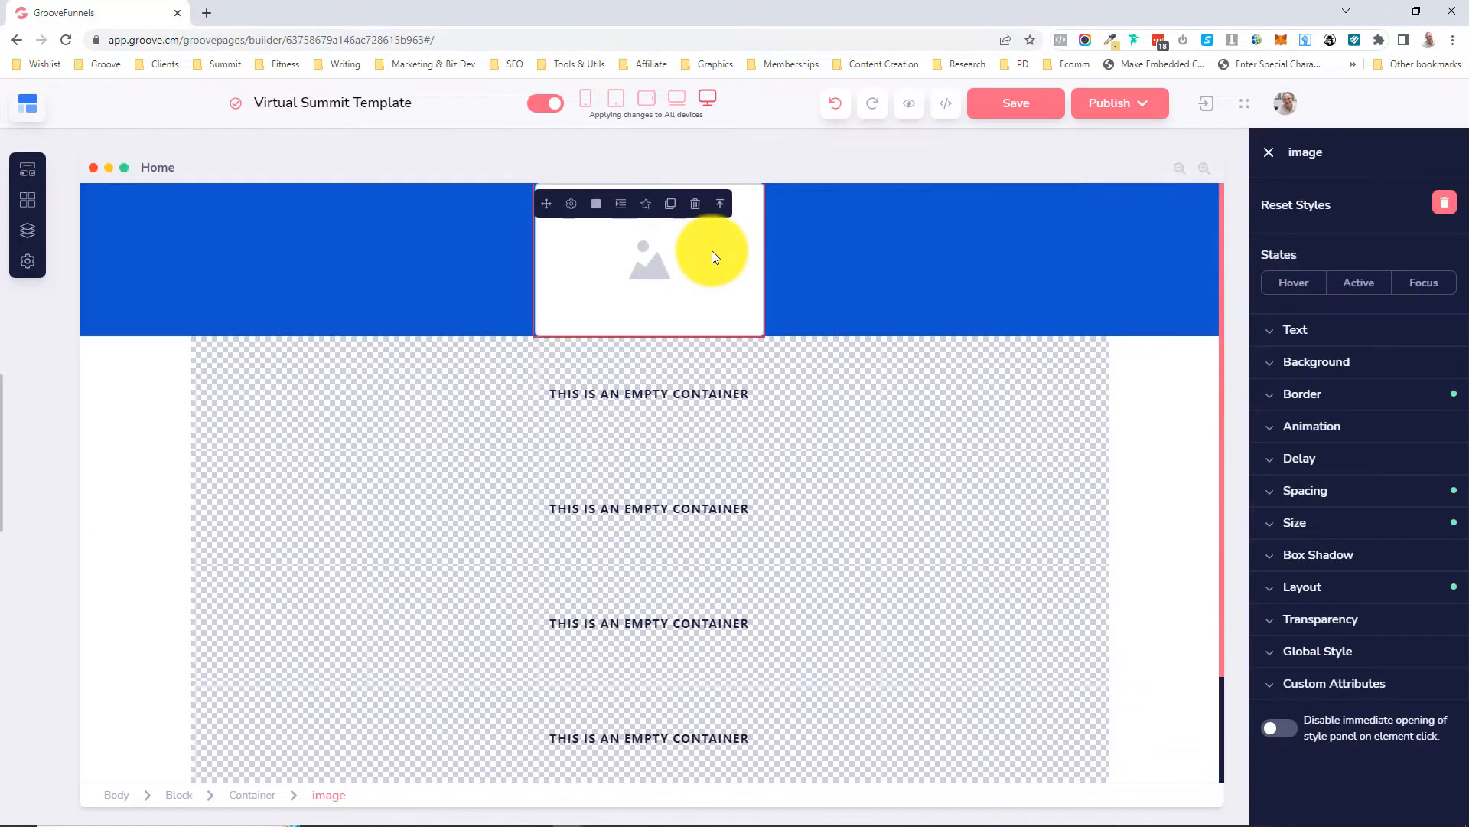
pyautogui.click(571, 207)
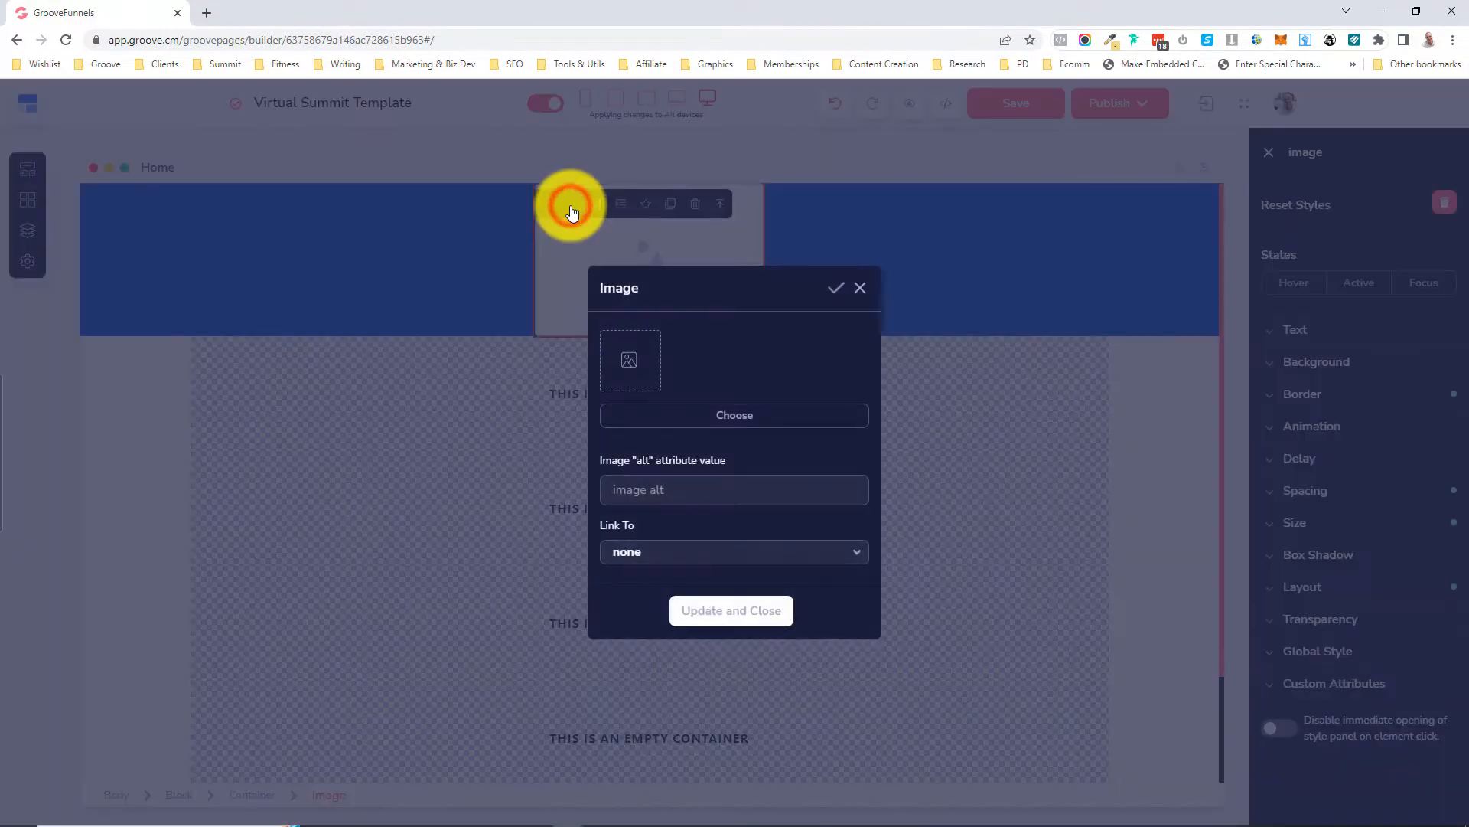
pyautogui.click(730, 414)
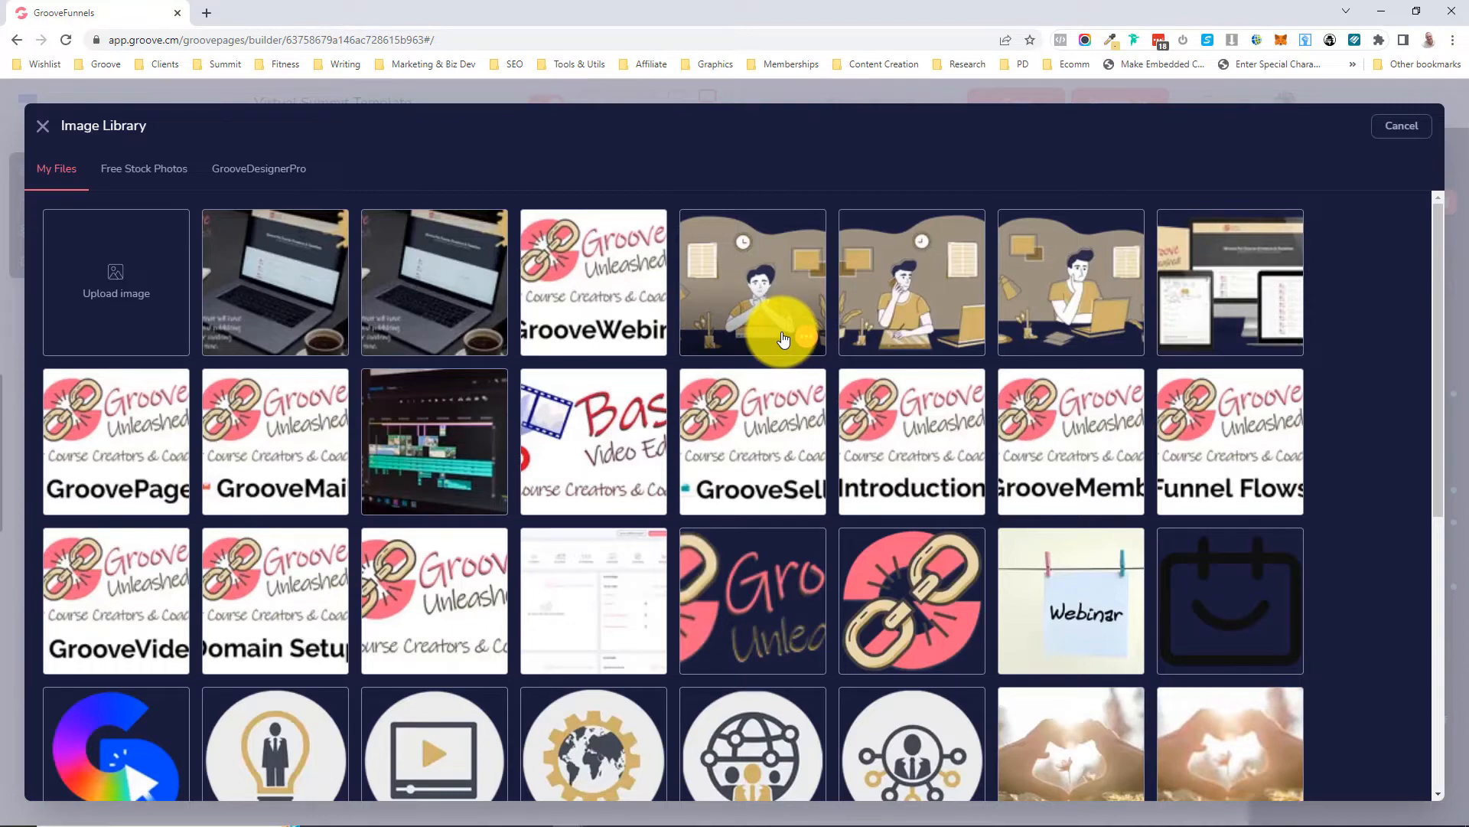
pyautogui.scroll(-2, 779, 333)
pyautogui.click(753, 427)
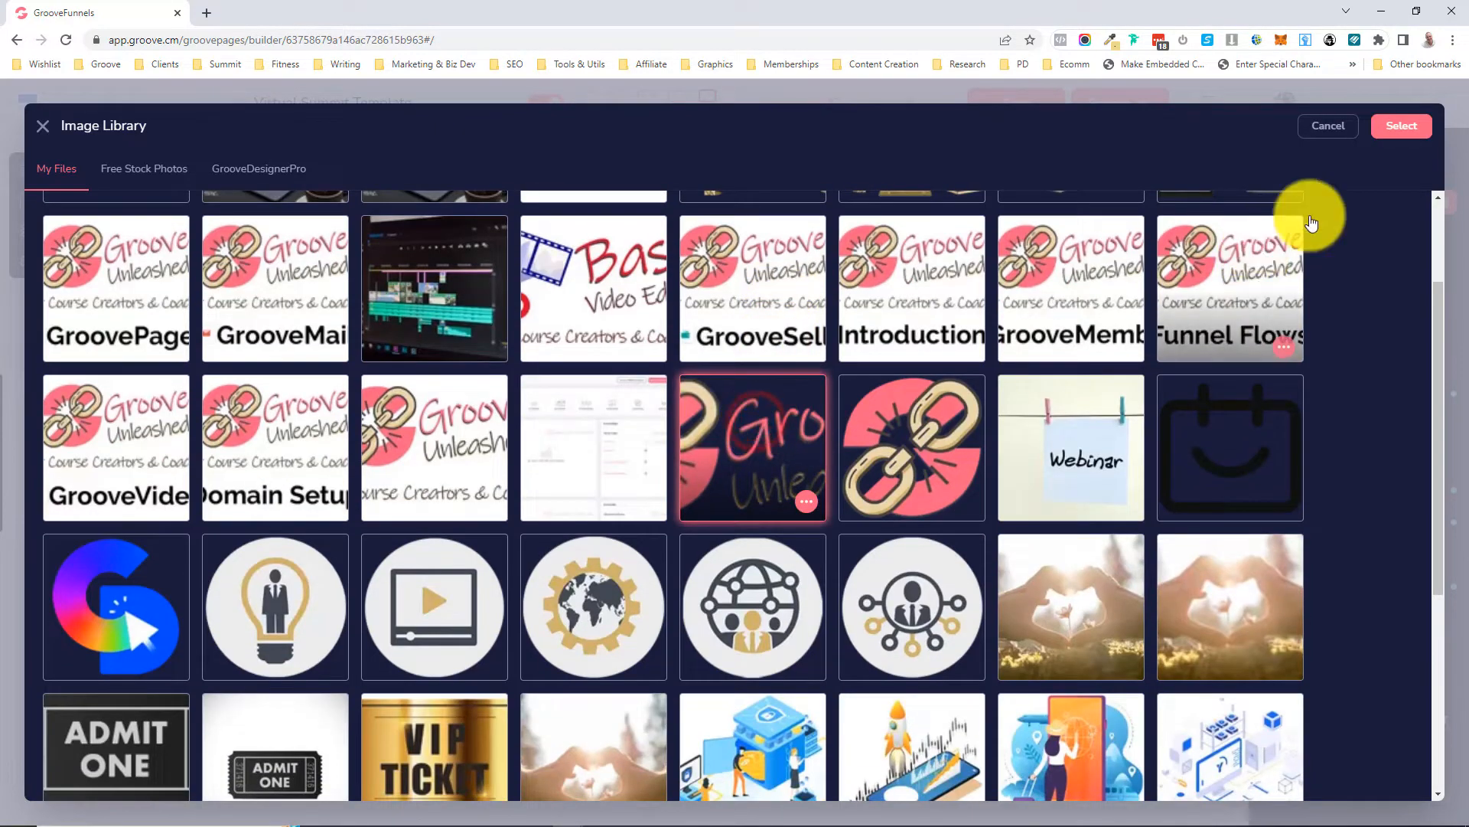
pyautogui.click(1398, 127)
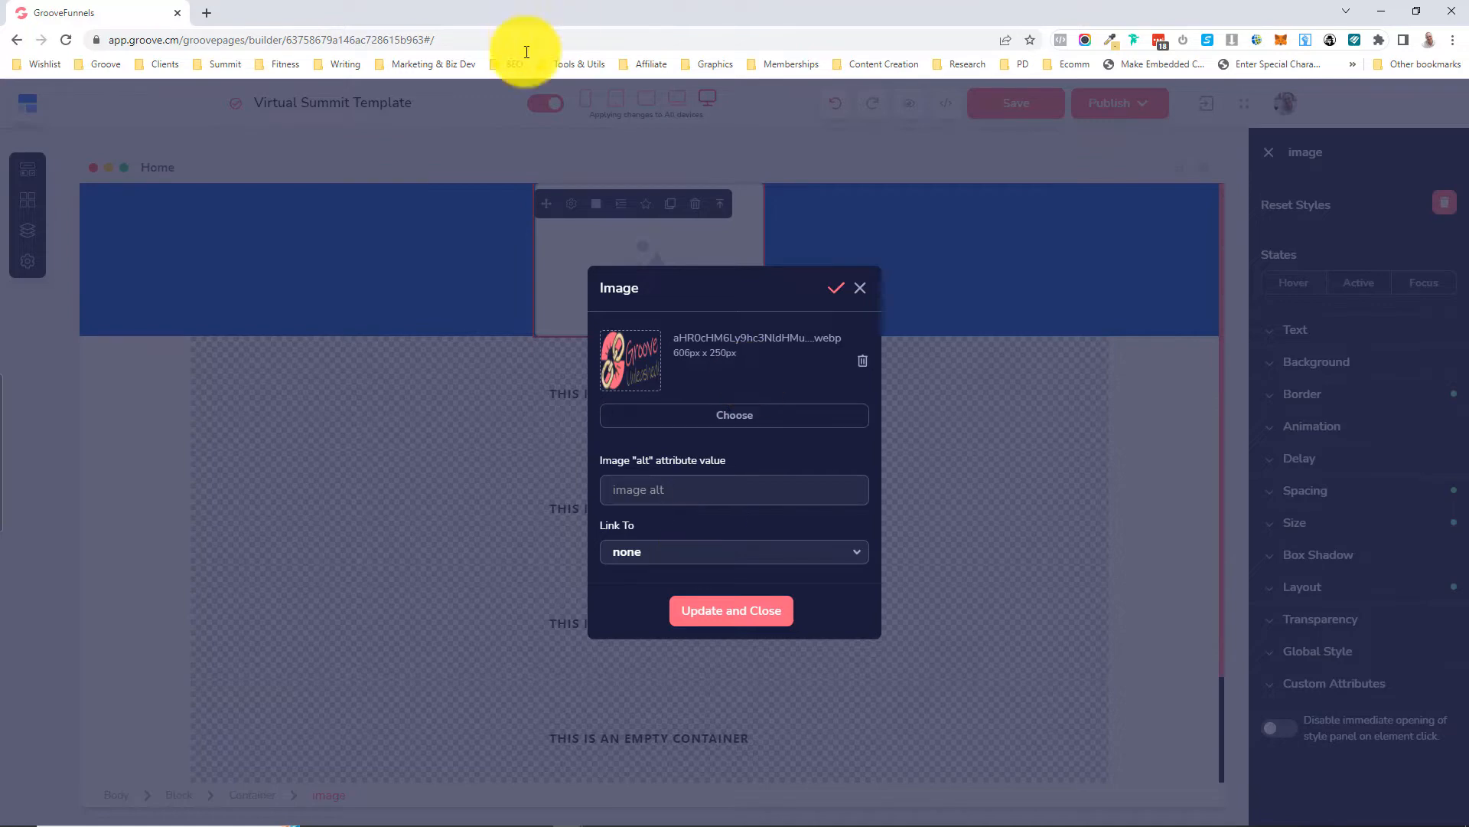
pyautogui.click(739, 616)
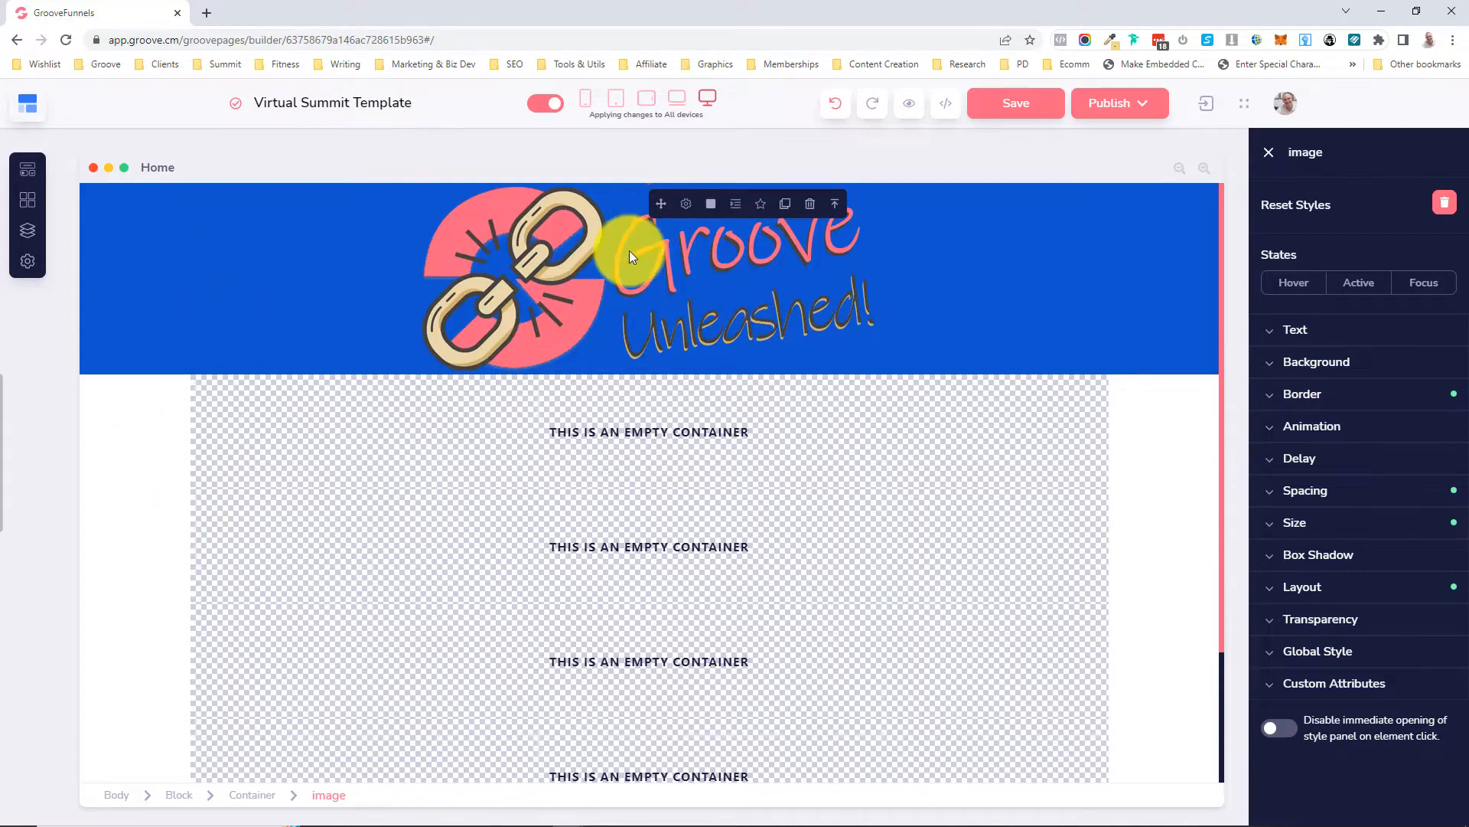
# - Set the header logo's width to a fixed width of 226 px
pyautogui.click(121, 424)
pyautogui.click(718, 238)
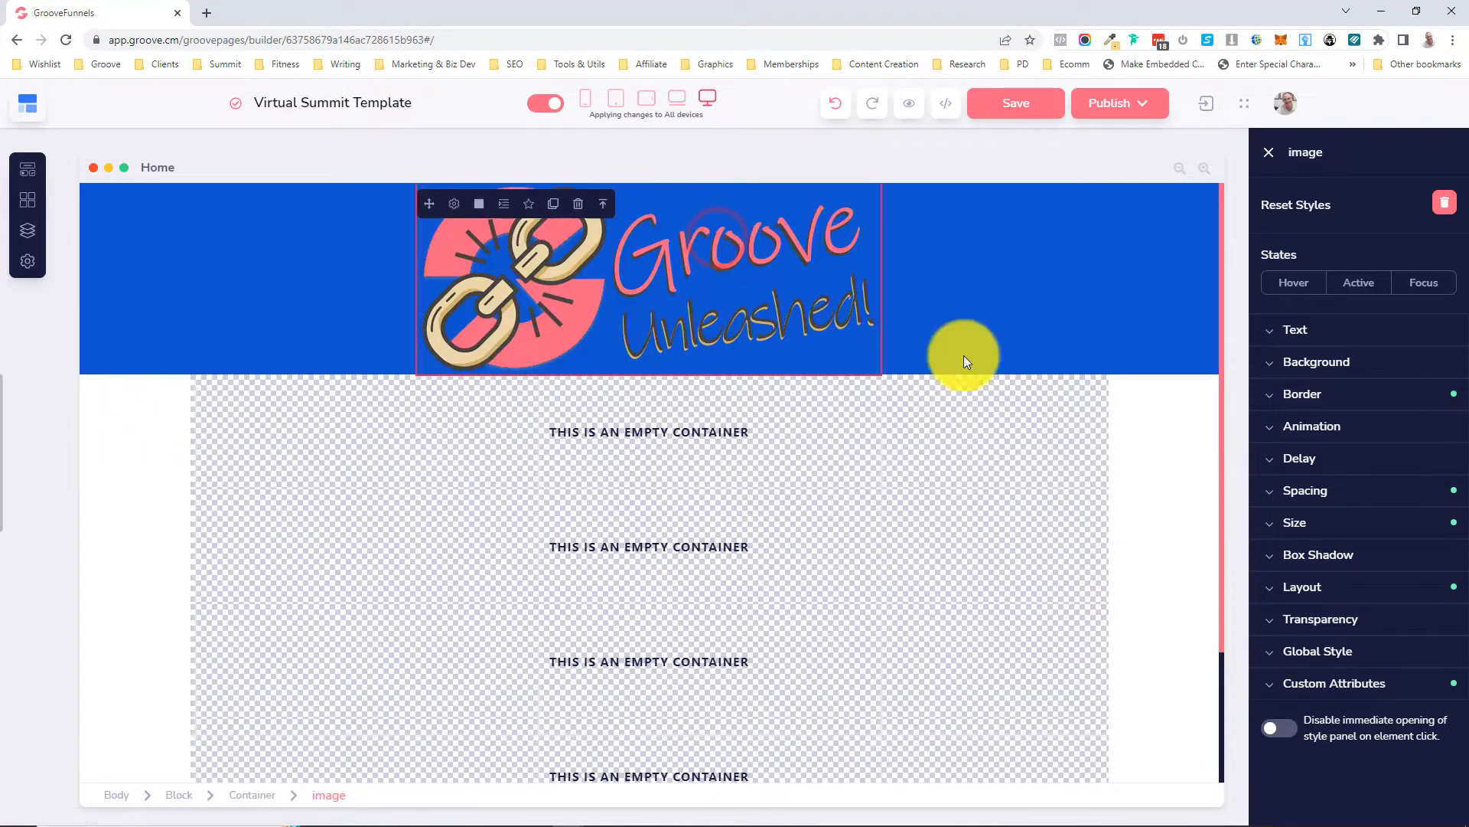
pyautogui.click(1310, 522)
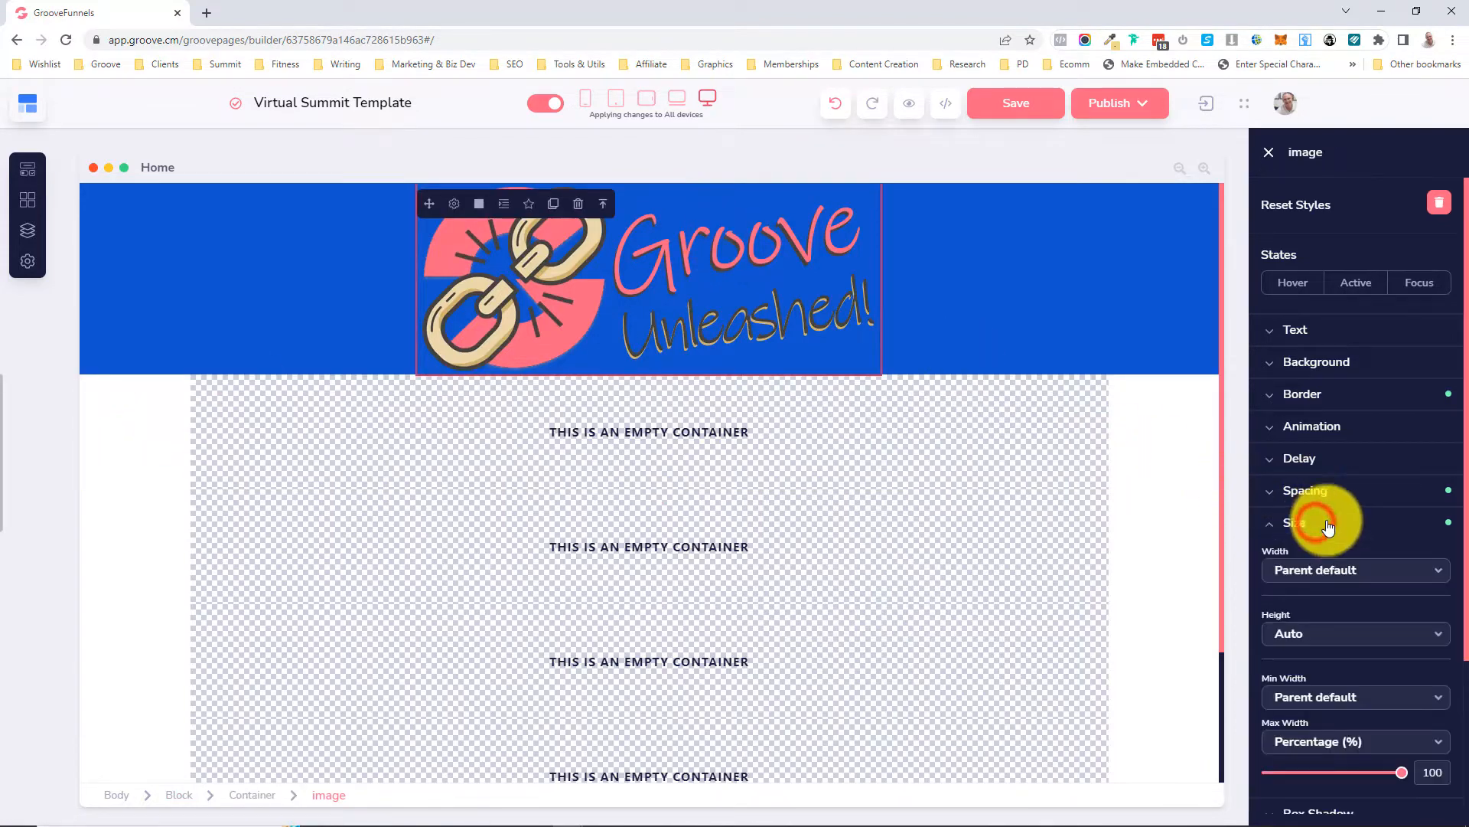
pyautogui.click(1325, 575)
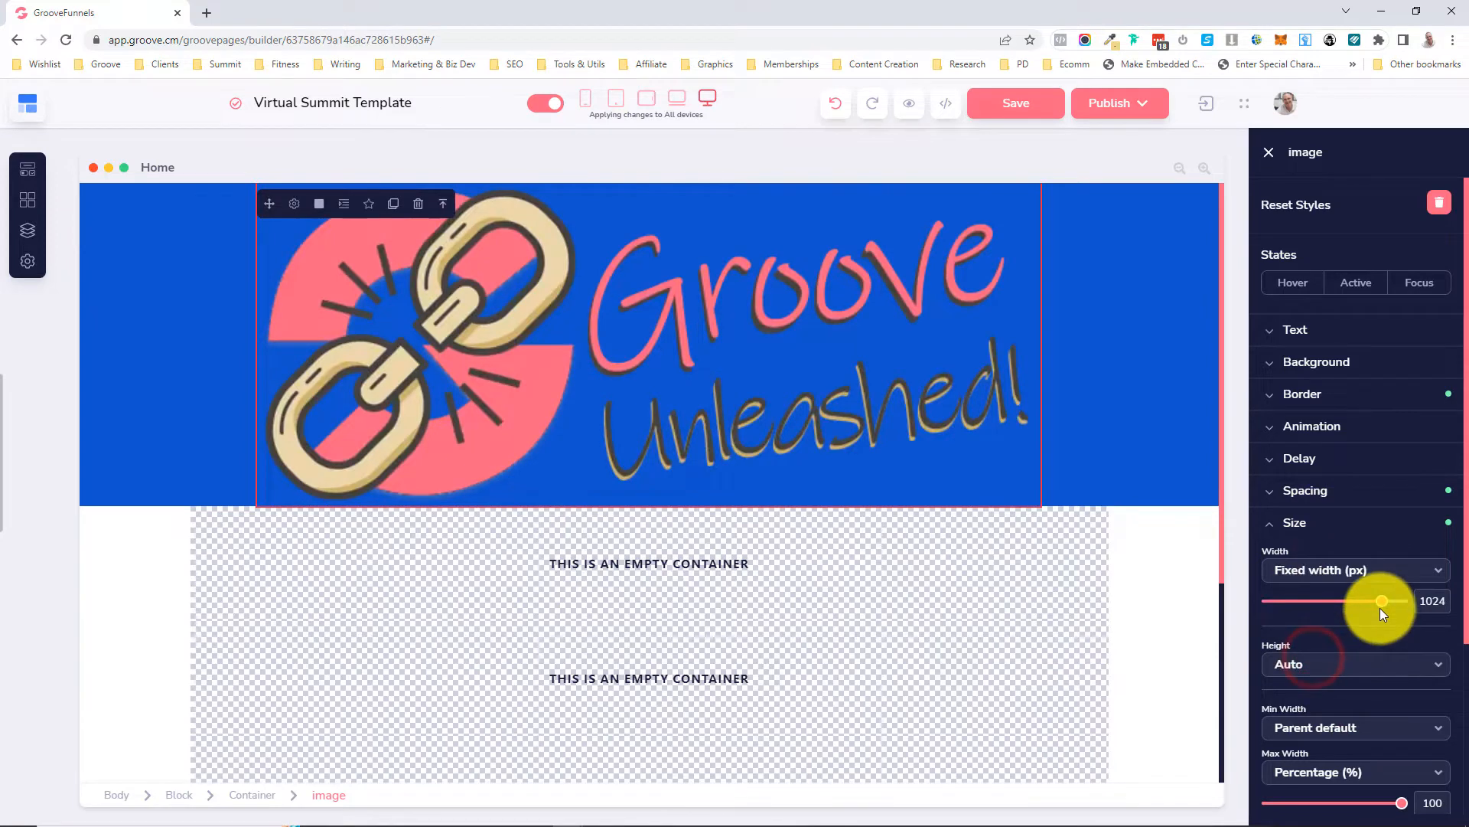
pyautogui.moveTo(1381, 602); pyautogui.dragTo(1295, 603)
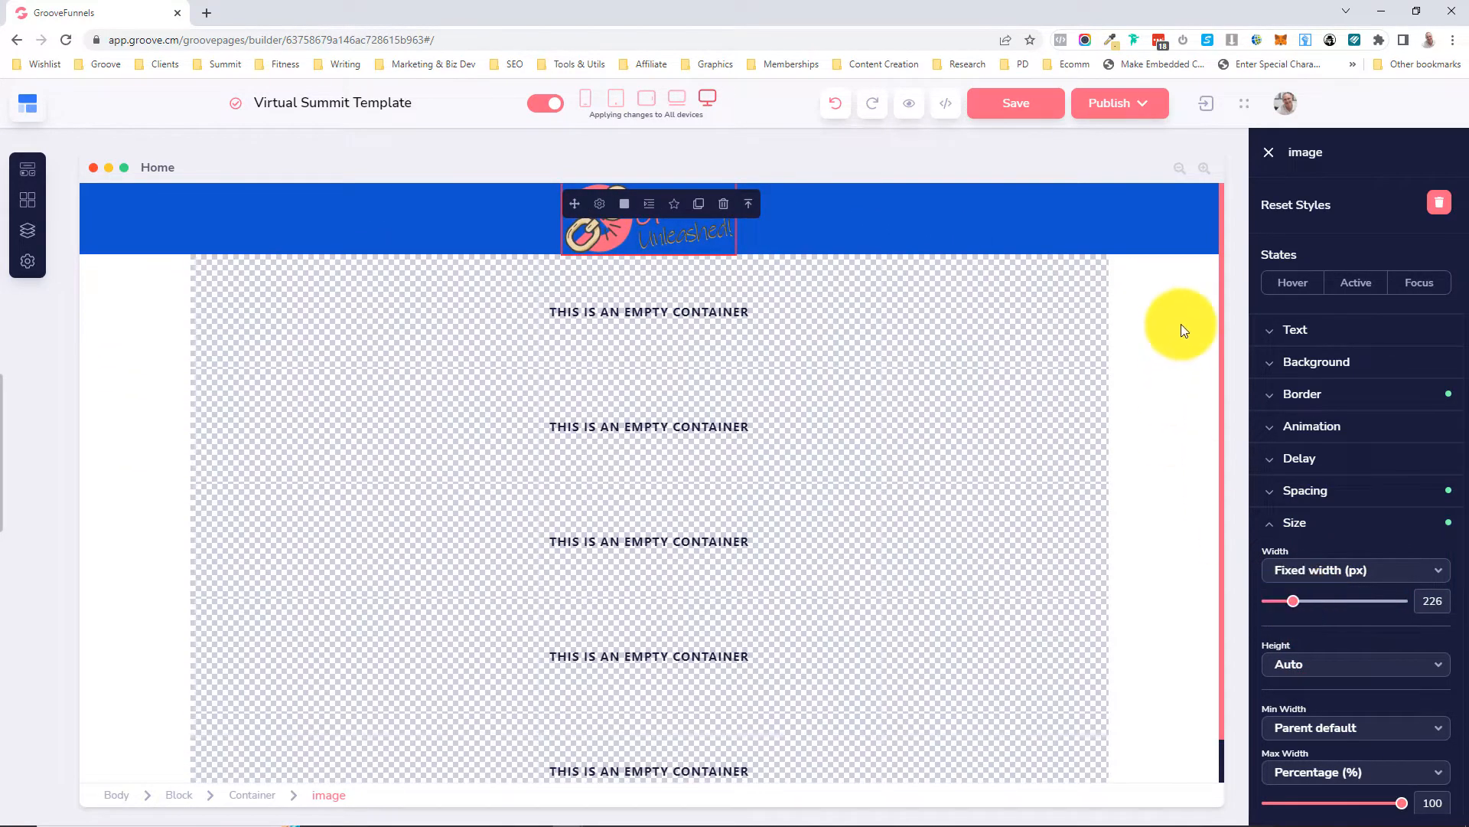
# - Set the top and bottom padding of the Header block to 15
pyautogui.click(1177, 250)
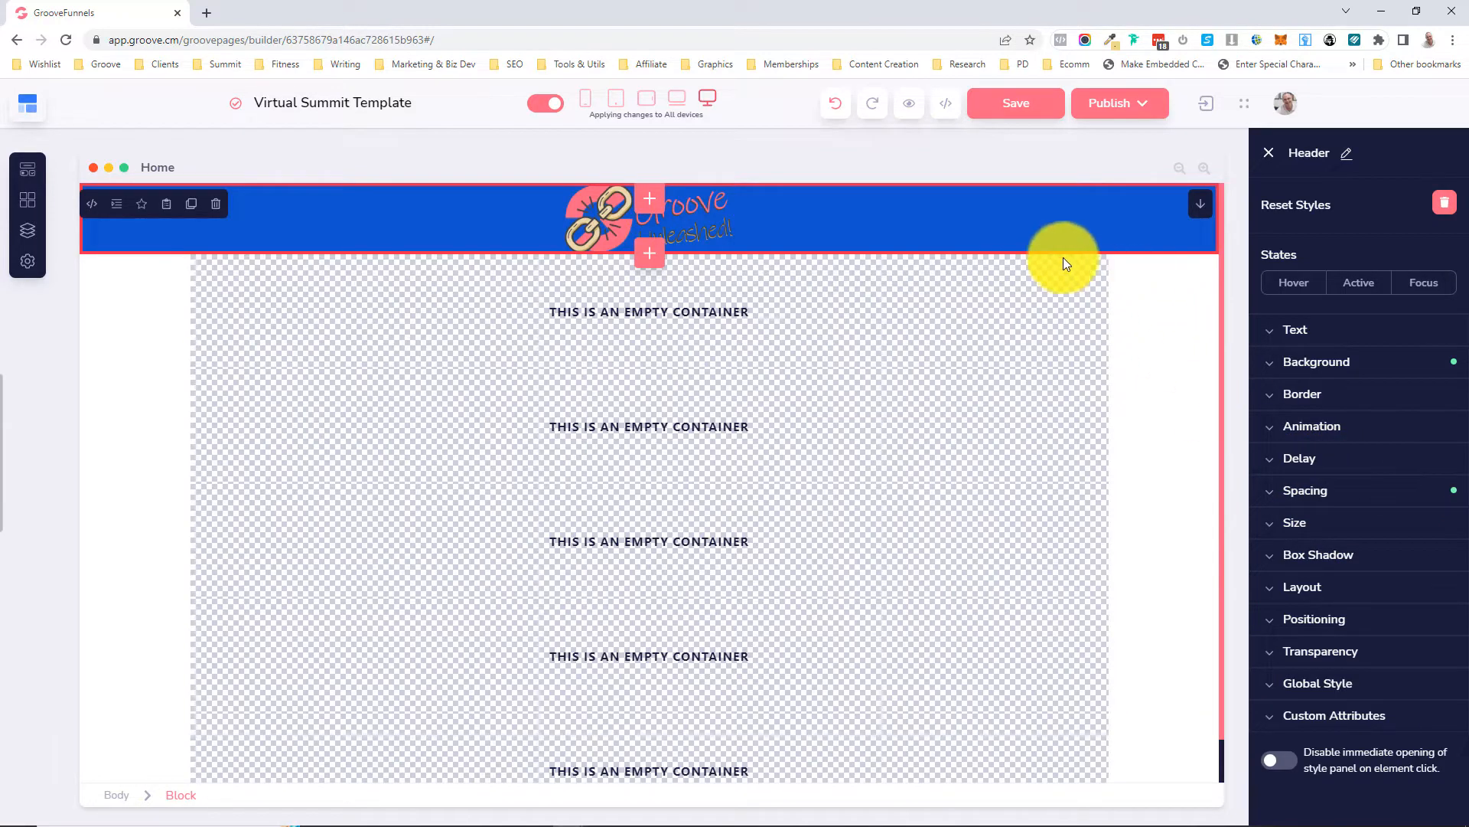
pyautogui.click(1315, 501)
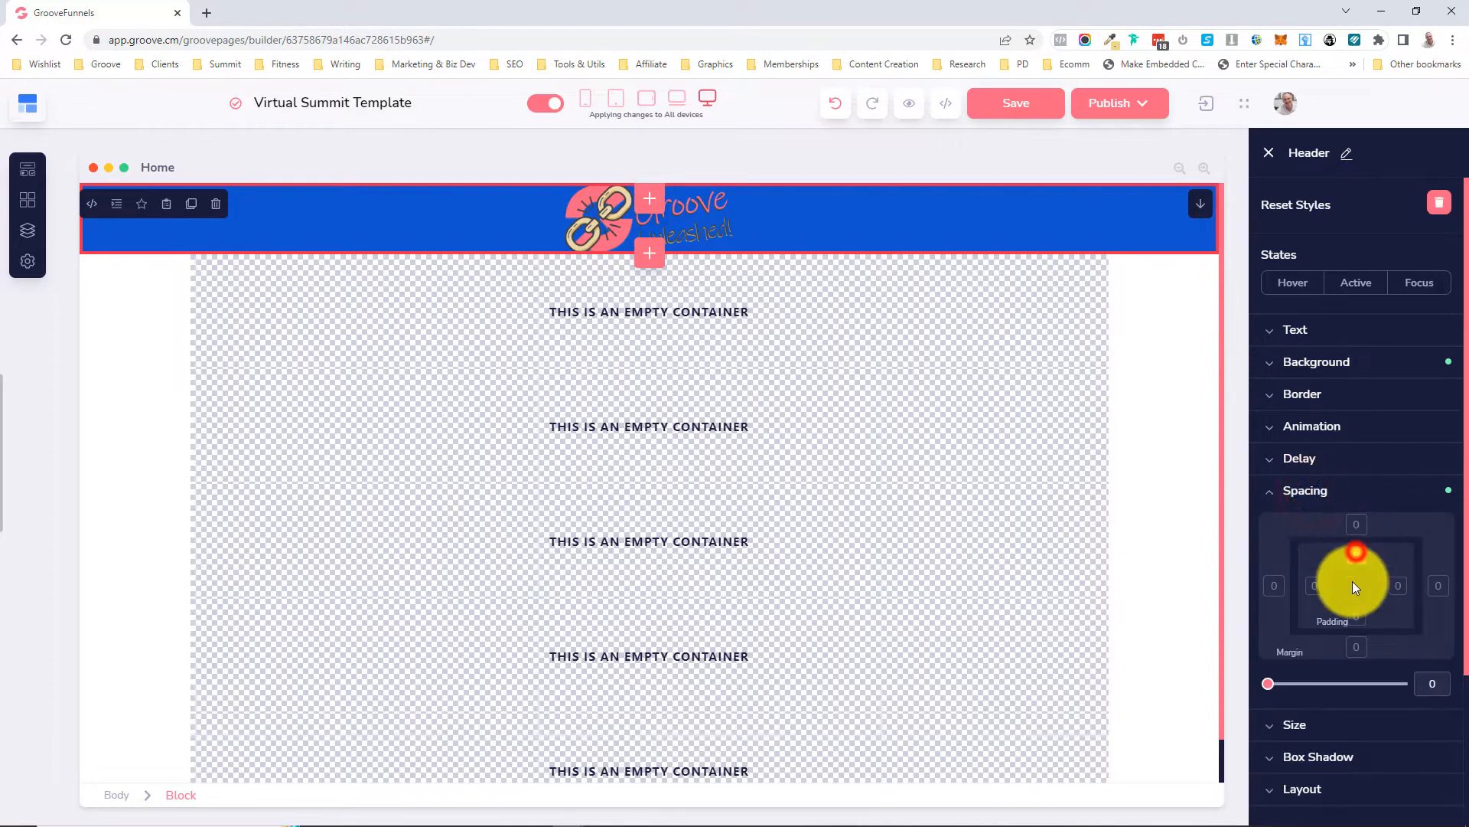
pyautogui.click(1356, 554)
pyautogui.click(1356, 616)
pyautogui.click(1424, 676)
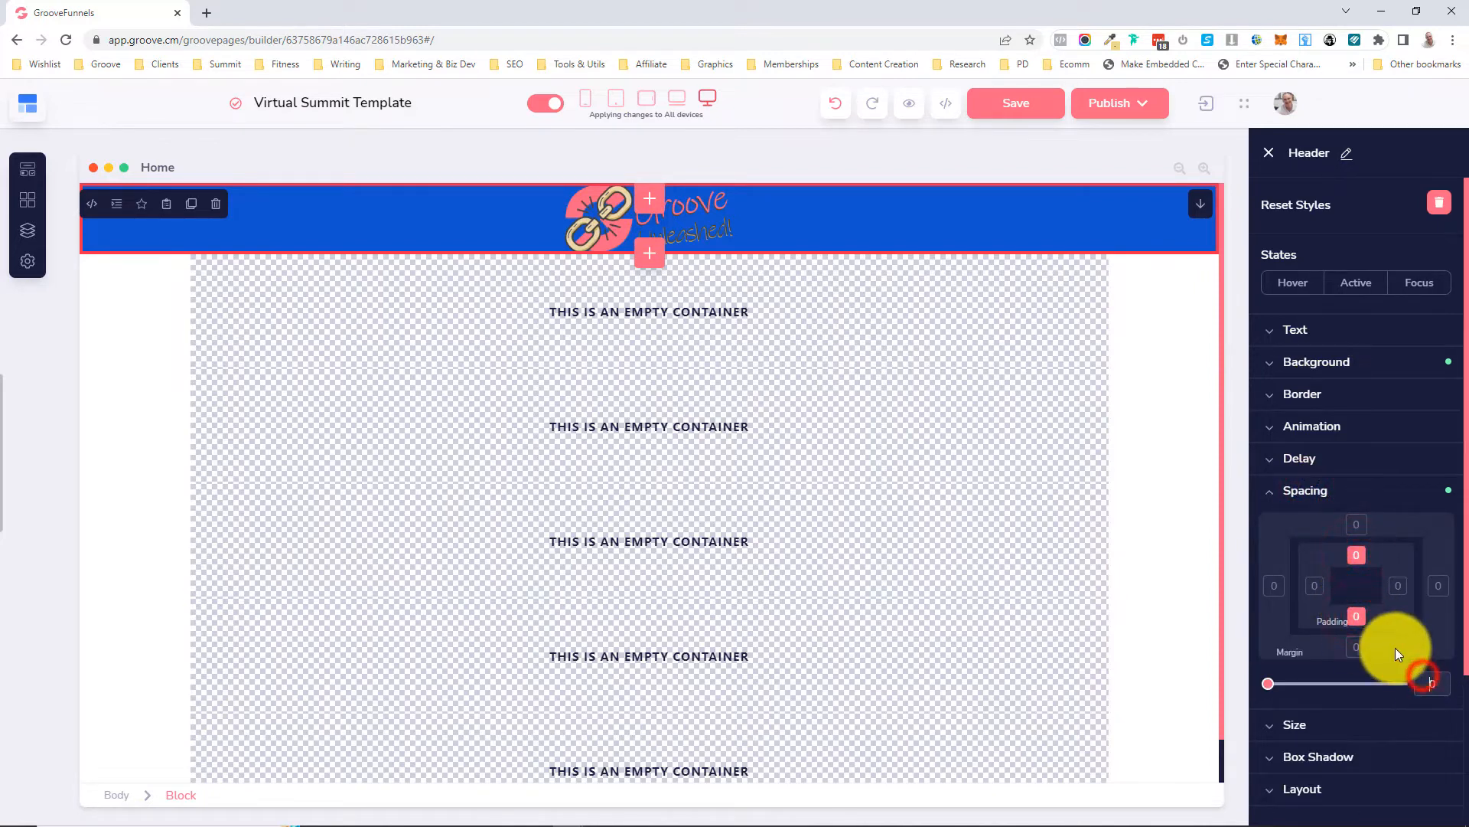
pyautogui.write('1')
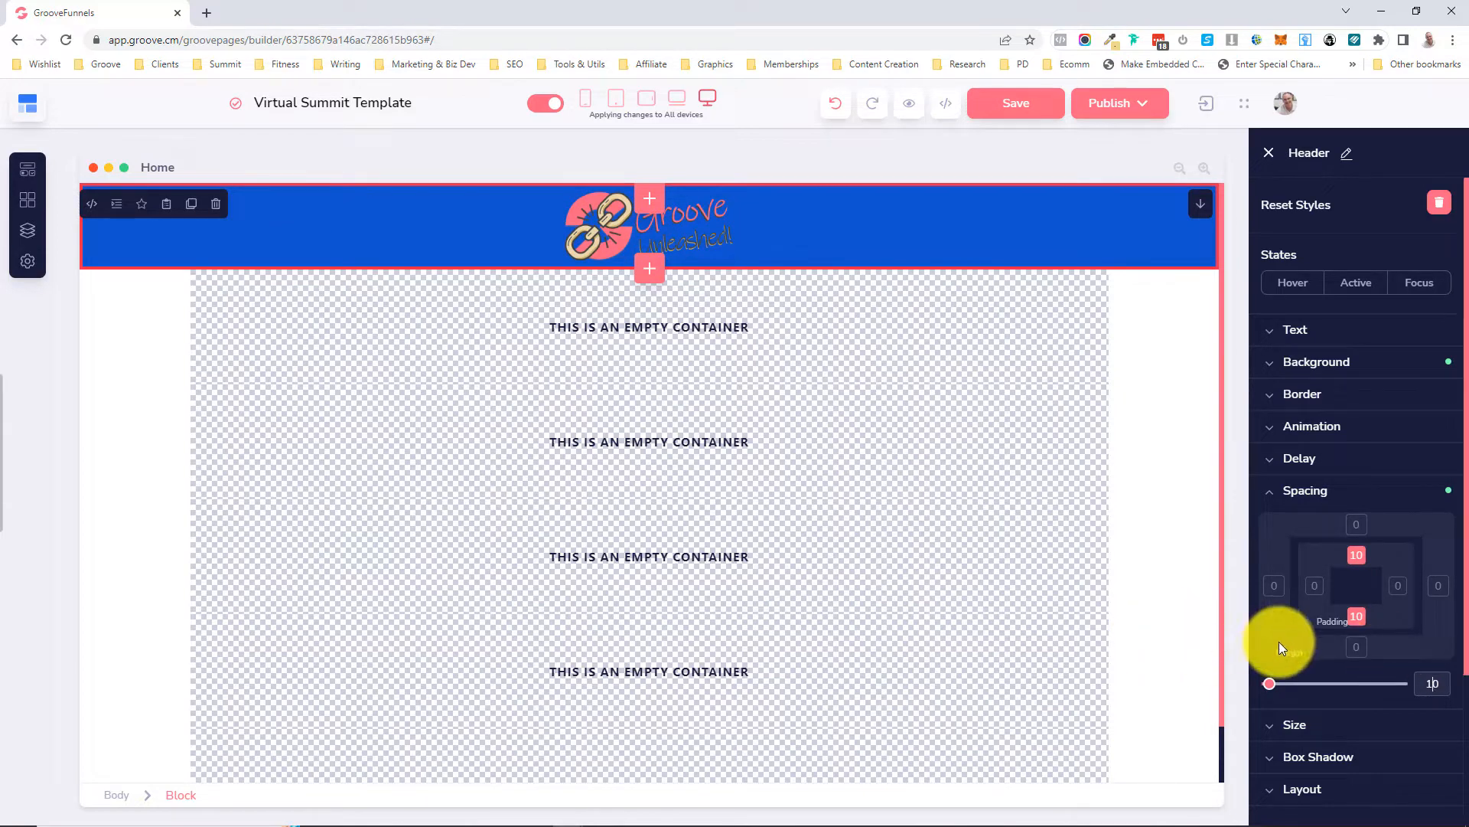
pyautogui.press('Delete')
pyautogui.write('5')
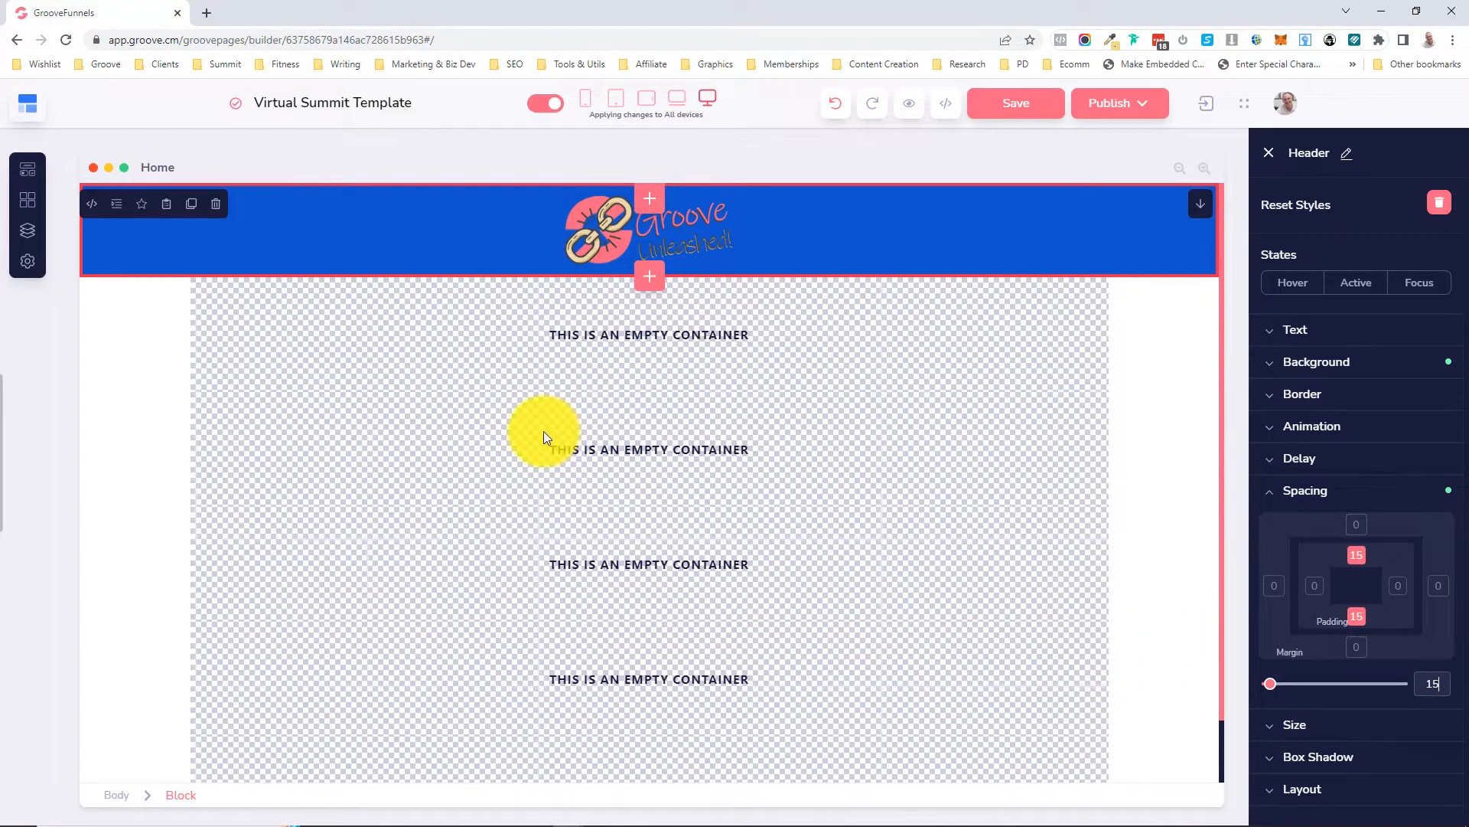
# - Set the left and right padding of the empty container in the Description block to 20
pyautogui.click(810, 335)
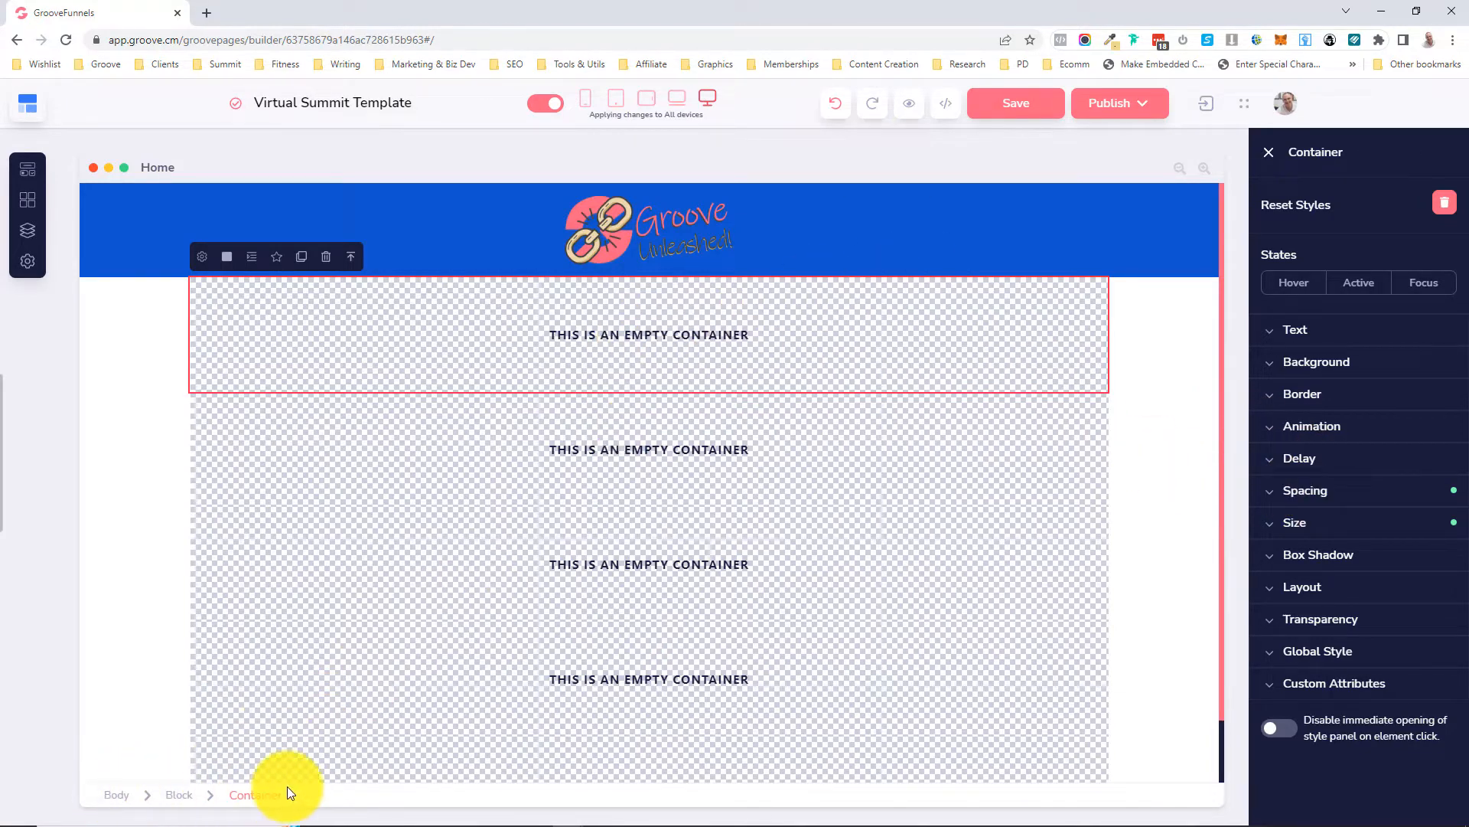
pyautogui.click(1322, 491)
pyautogui.click(1315, 586)
pyautogui.keyDown('shift'); pyautogui.click(1398, 586); pyautogui.keyUp('shift')
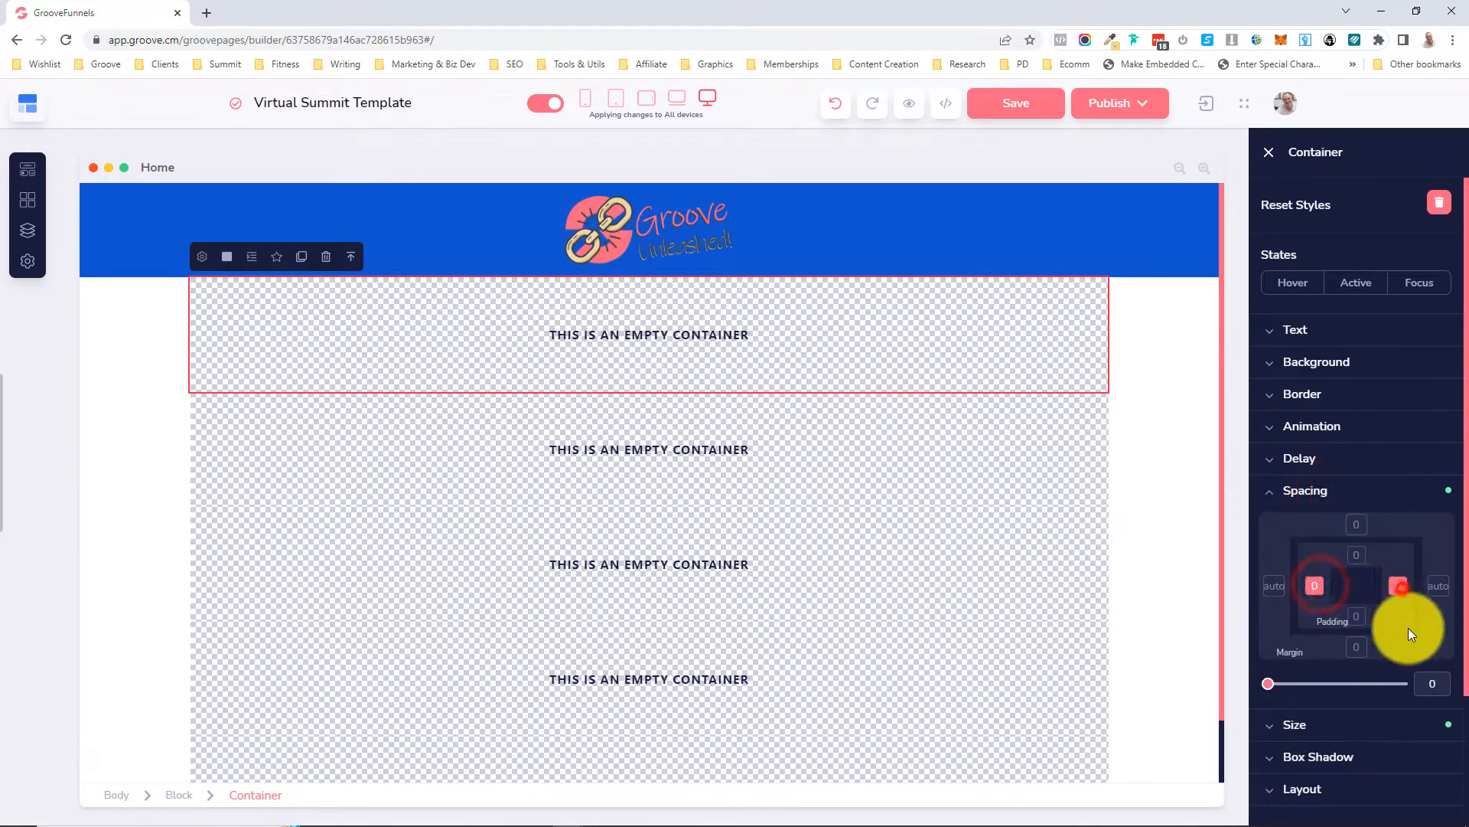
pyautogui.click(1425, 681)
pyautogui.write('2')
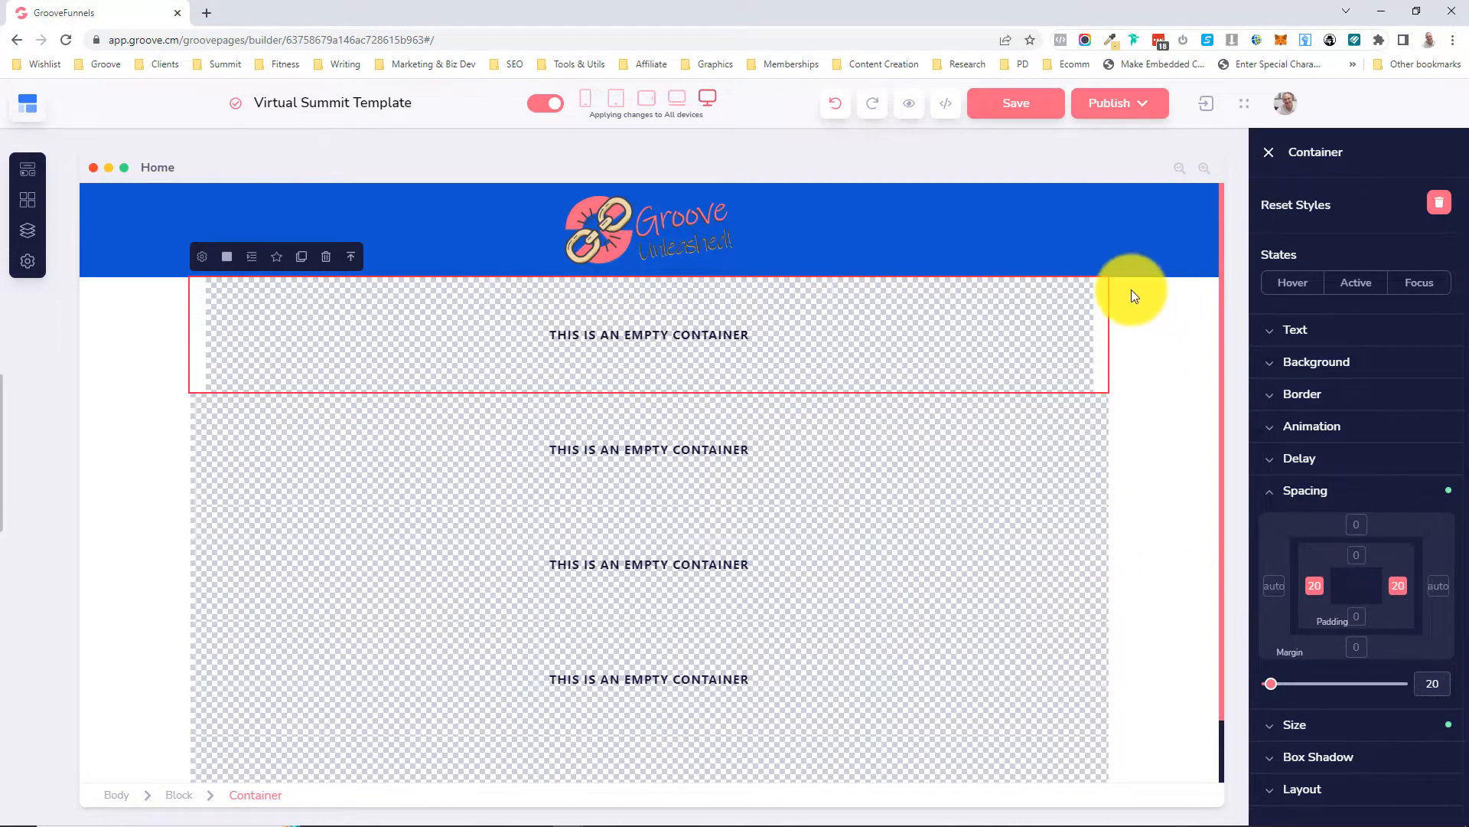
# - Set the top and bottom padding of the Description block to 50
pyautogui.click(1171, 323)
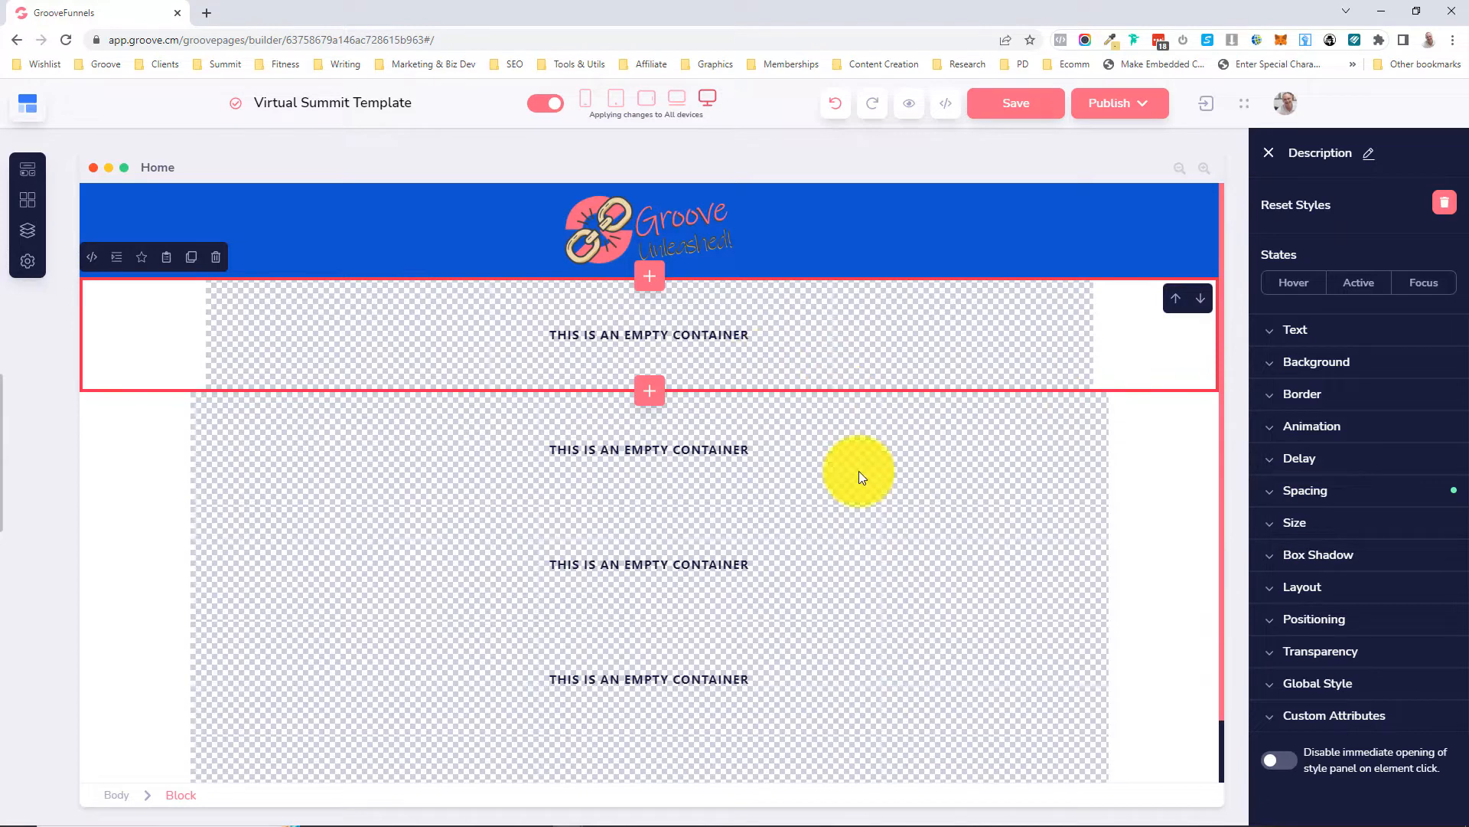
pyautogui.click(1311, 493)
pyautogui.click(1356, 556)
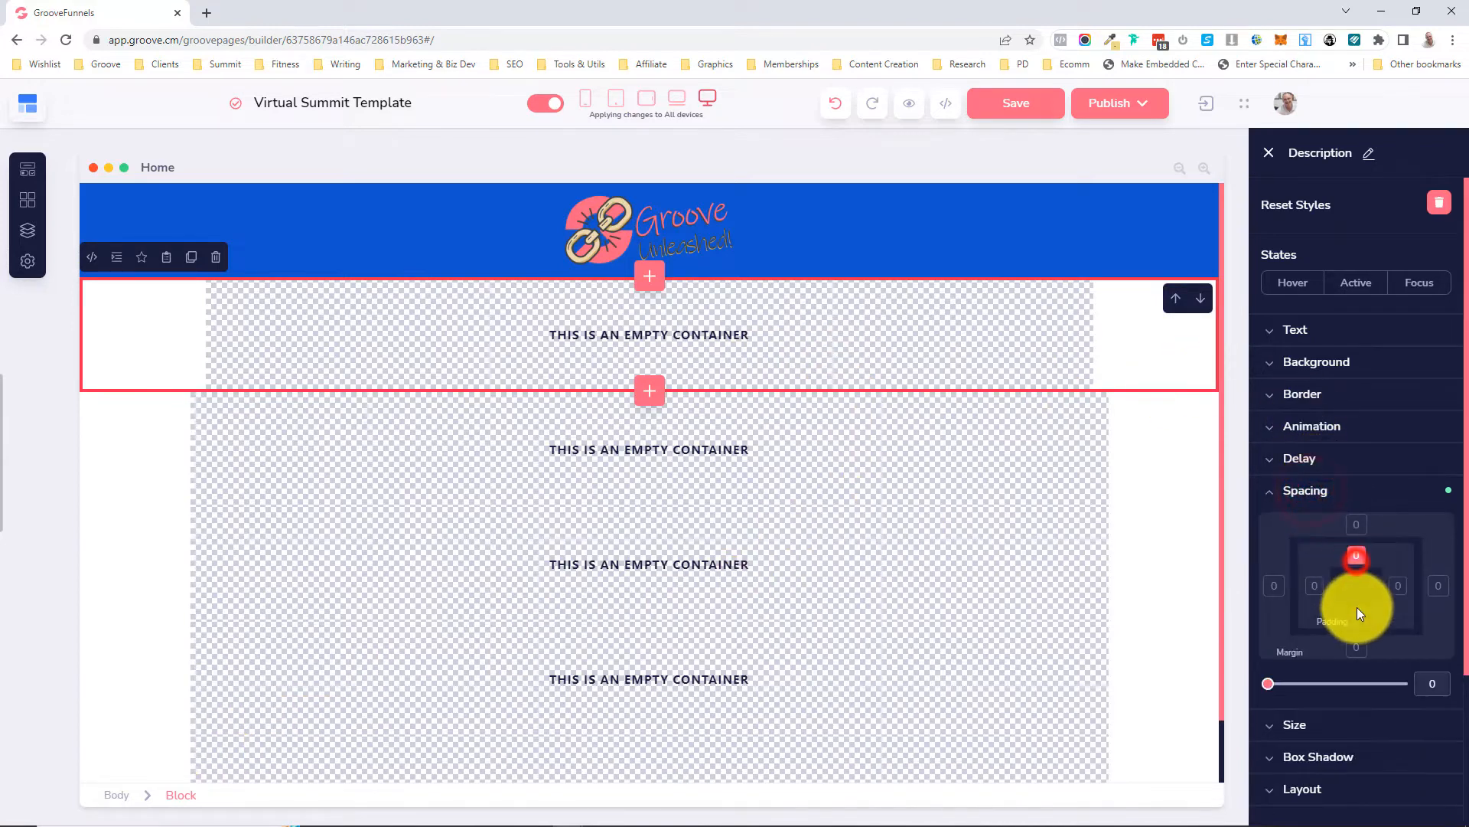
pyautogui.click(1420, 684)
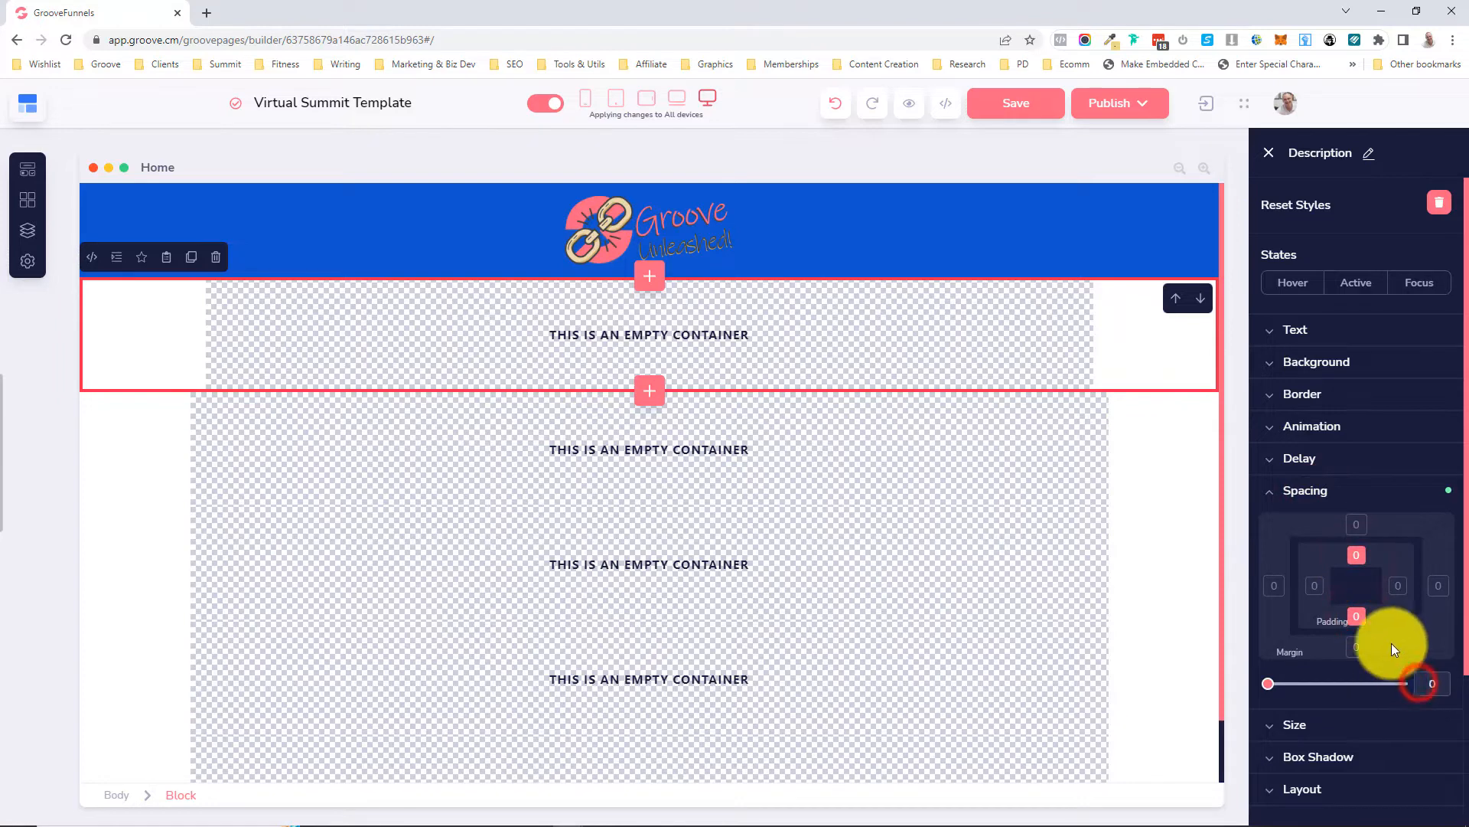
pyautogui.write('5')
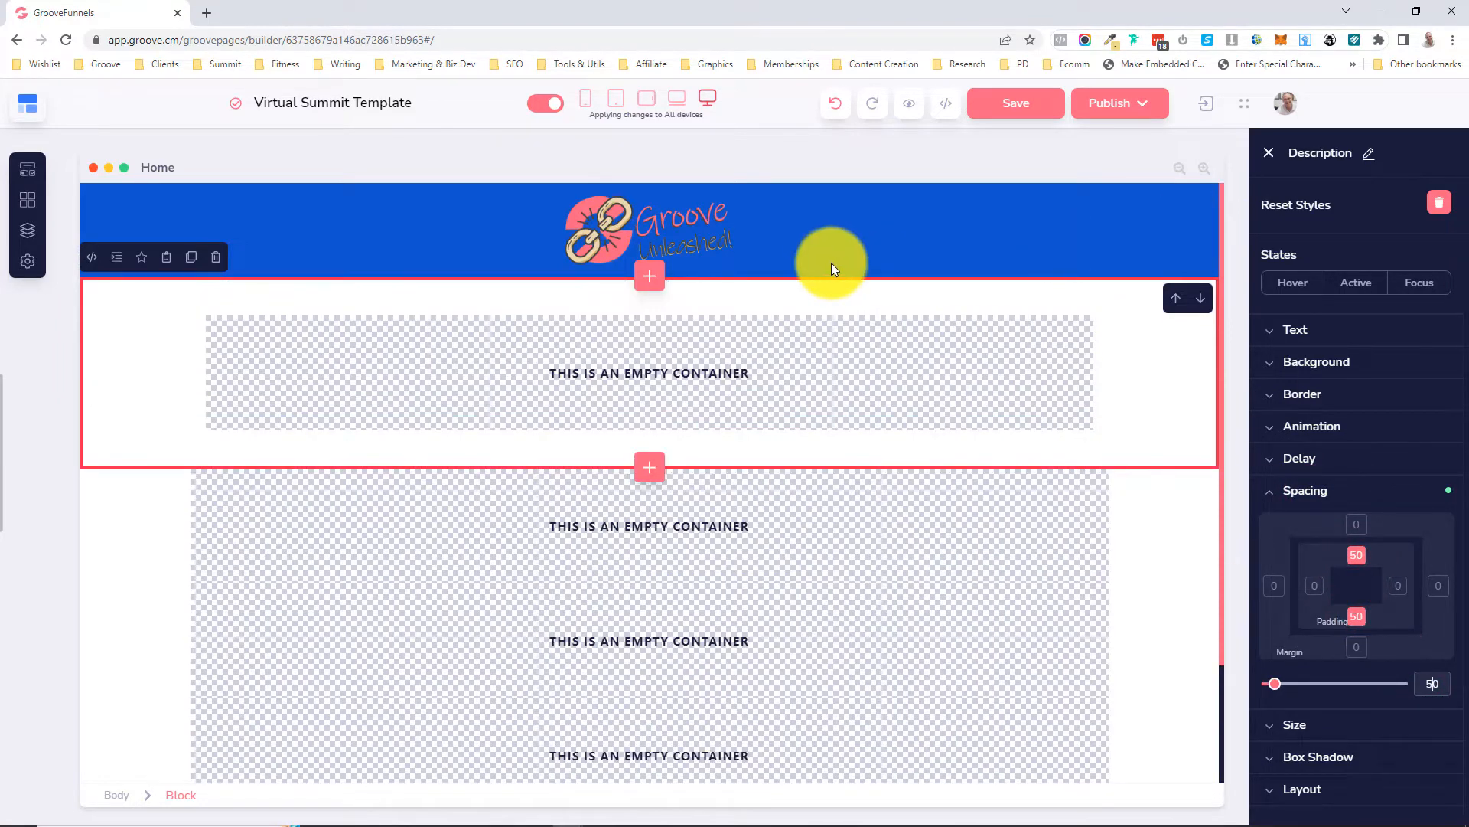
# - Set the Description container's layout to Vertical direction with centered secondary alignment
pyautogui.click(885, 382)
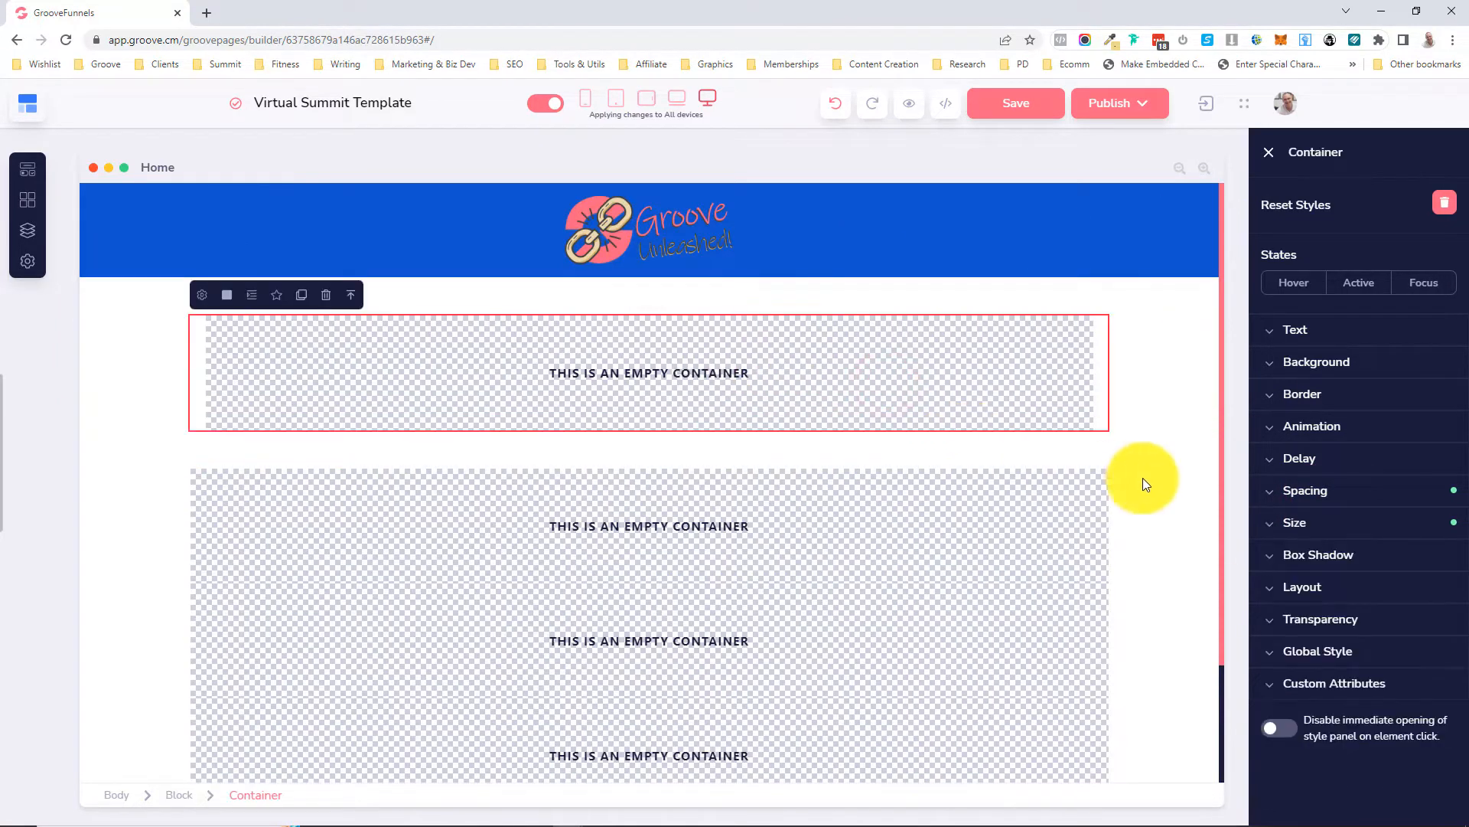
pyautogui.click(1327, 586)
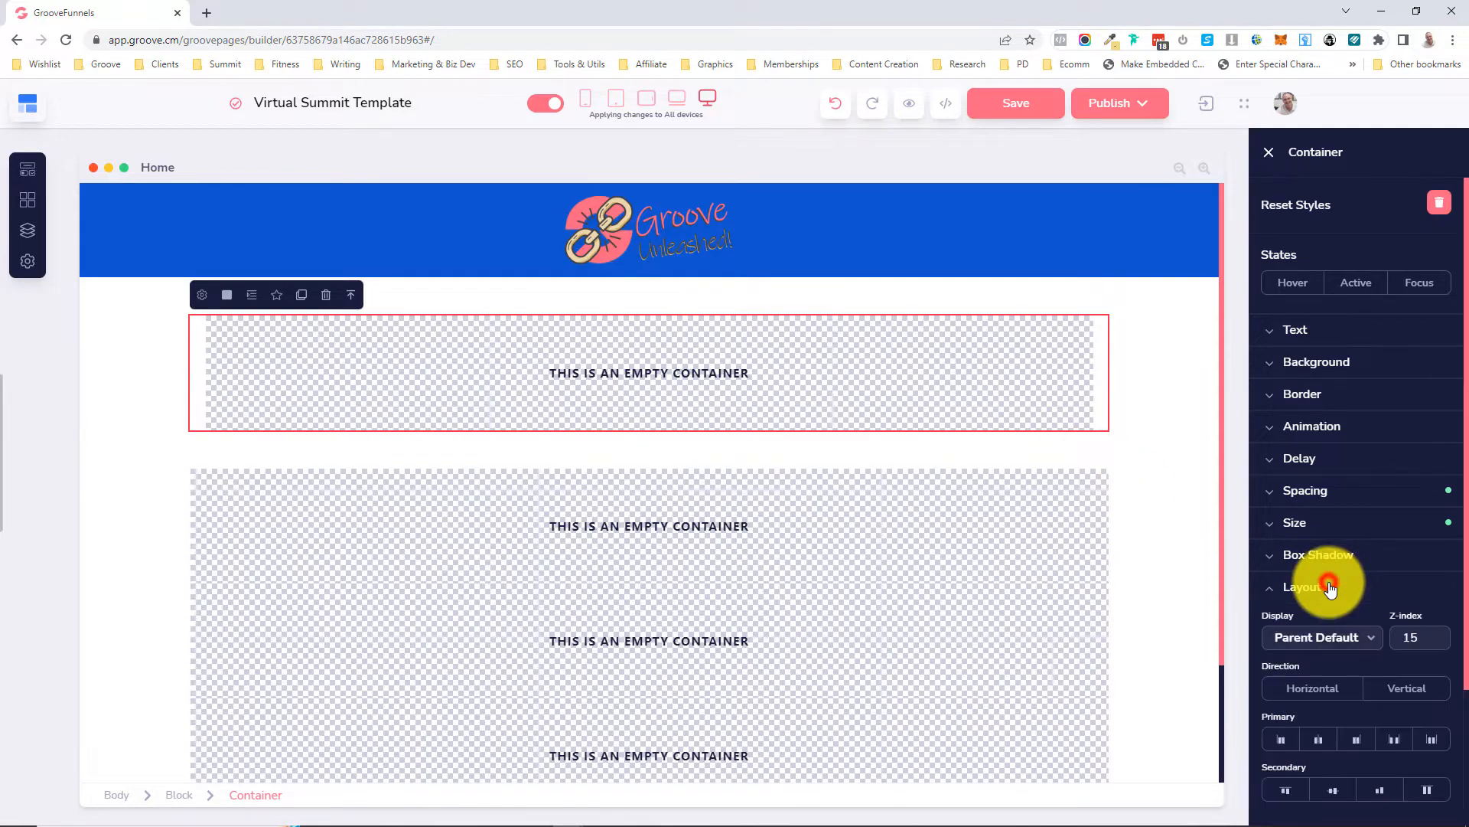
pyautogui.click(1407, 687)
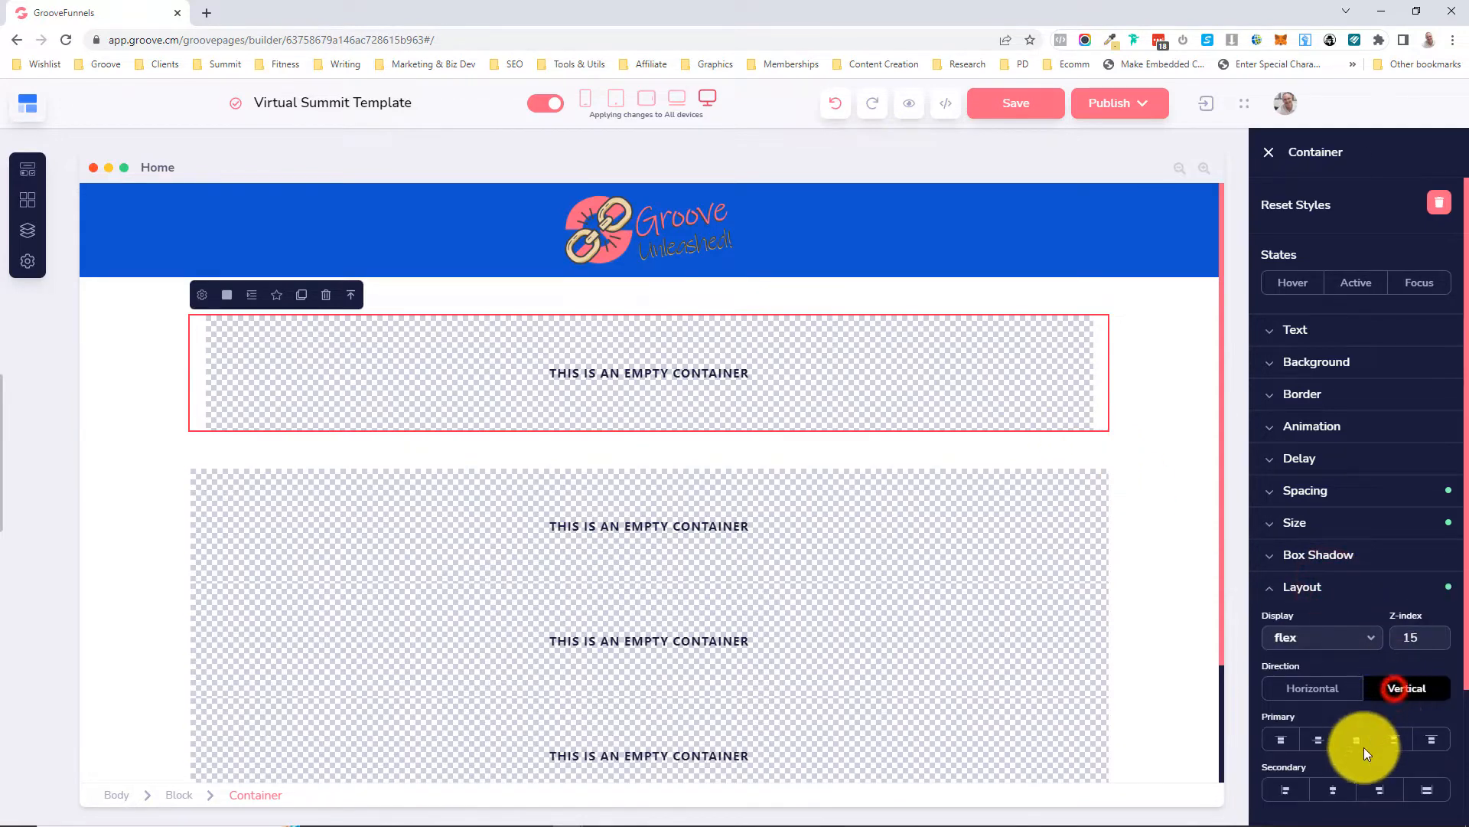
pyautogui.click(1328, 791)
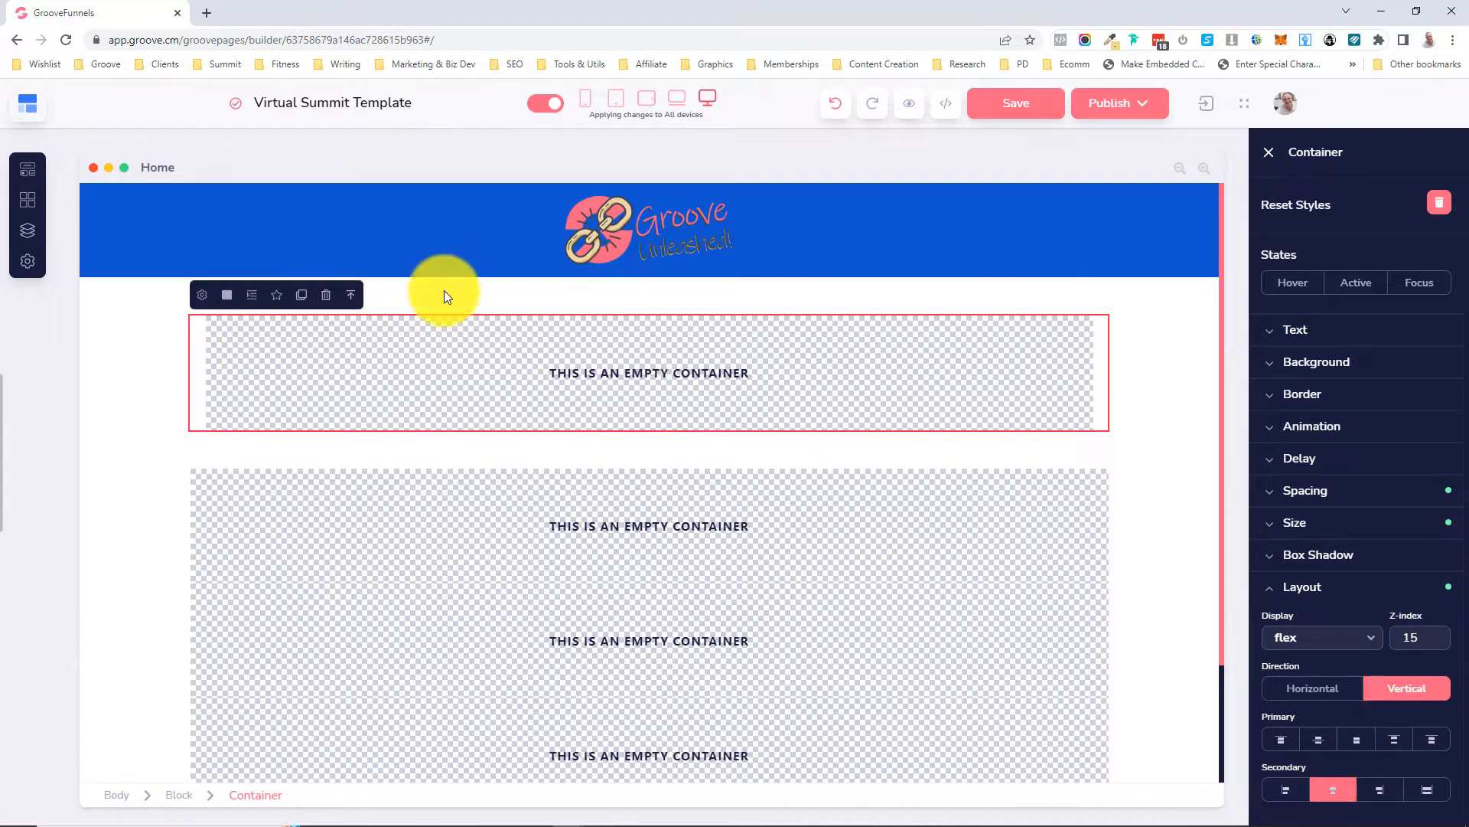
# - Add an H1 heading to the Description container with a Paragraph element directly below it
pyautogui.click(23, 169)
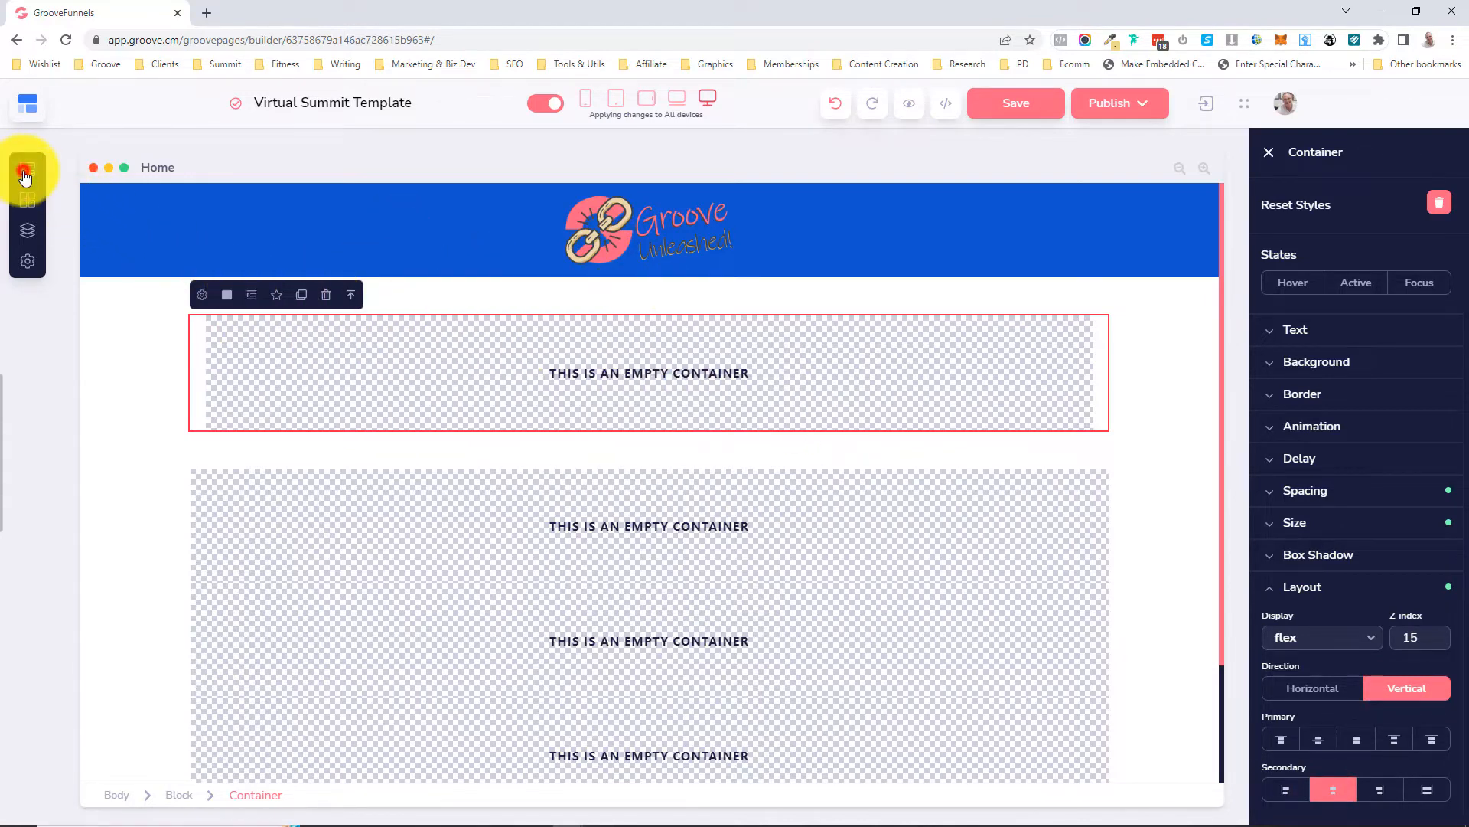
pyautogui.moveTo(231, 490); pyautogui.dragTo(540, 405)
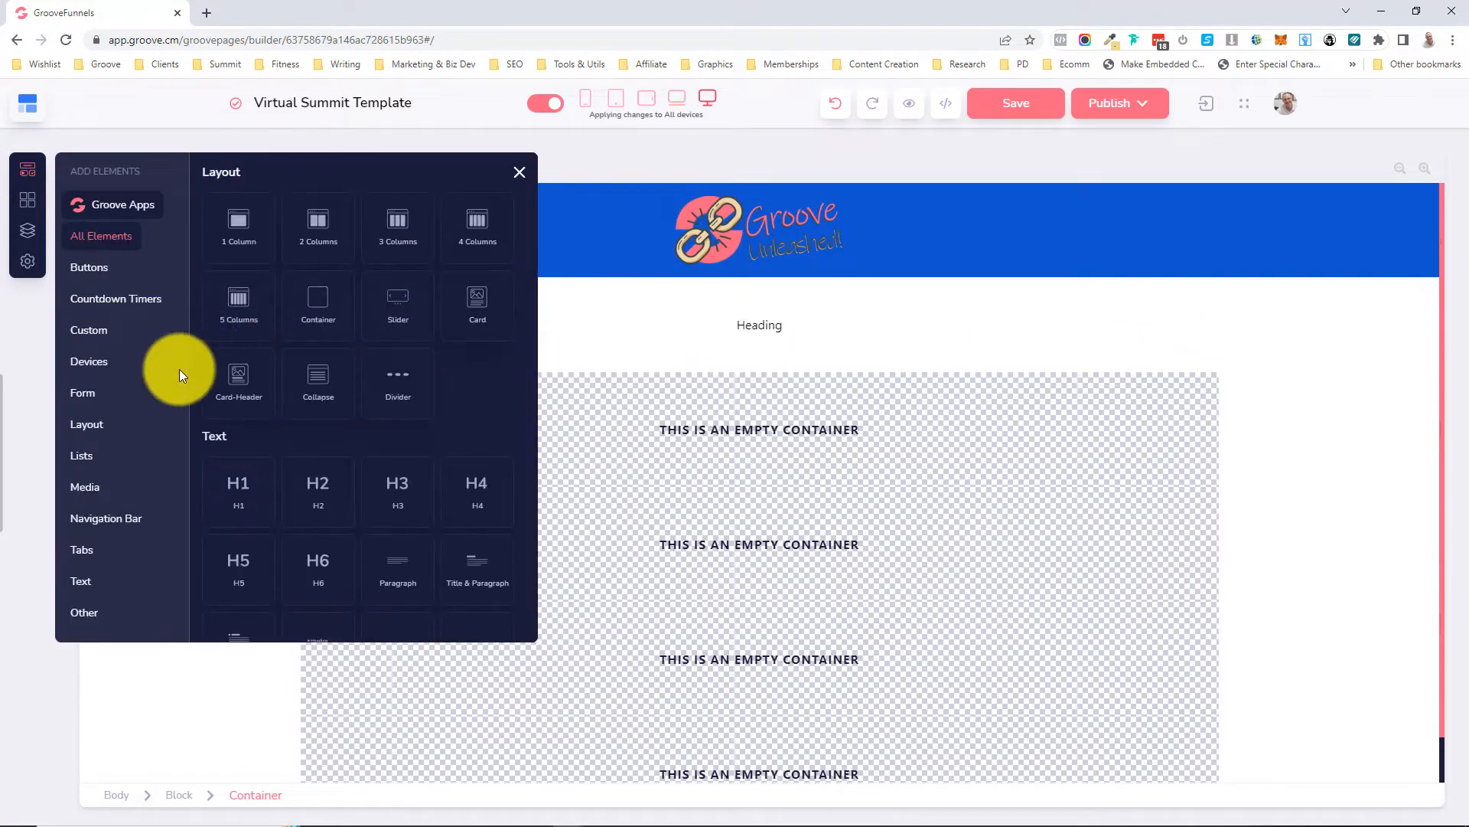
pyautogui.moveTo(388, 566); pyautogui.dragTo(708, 342)
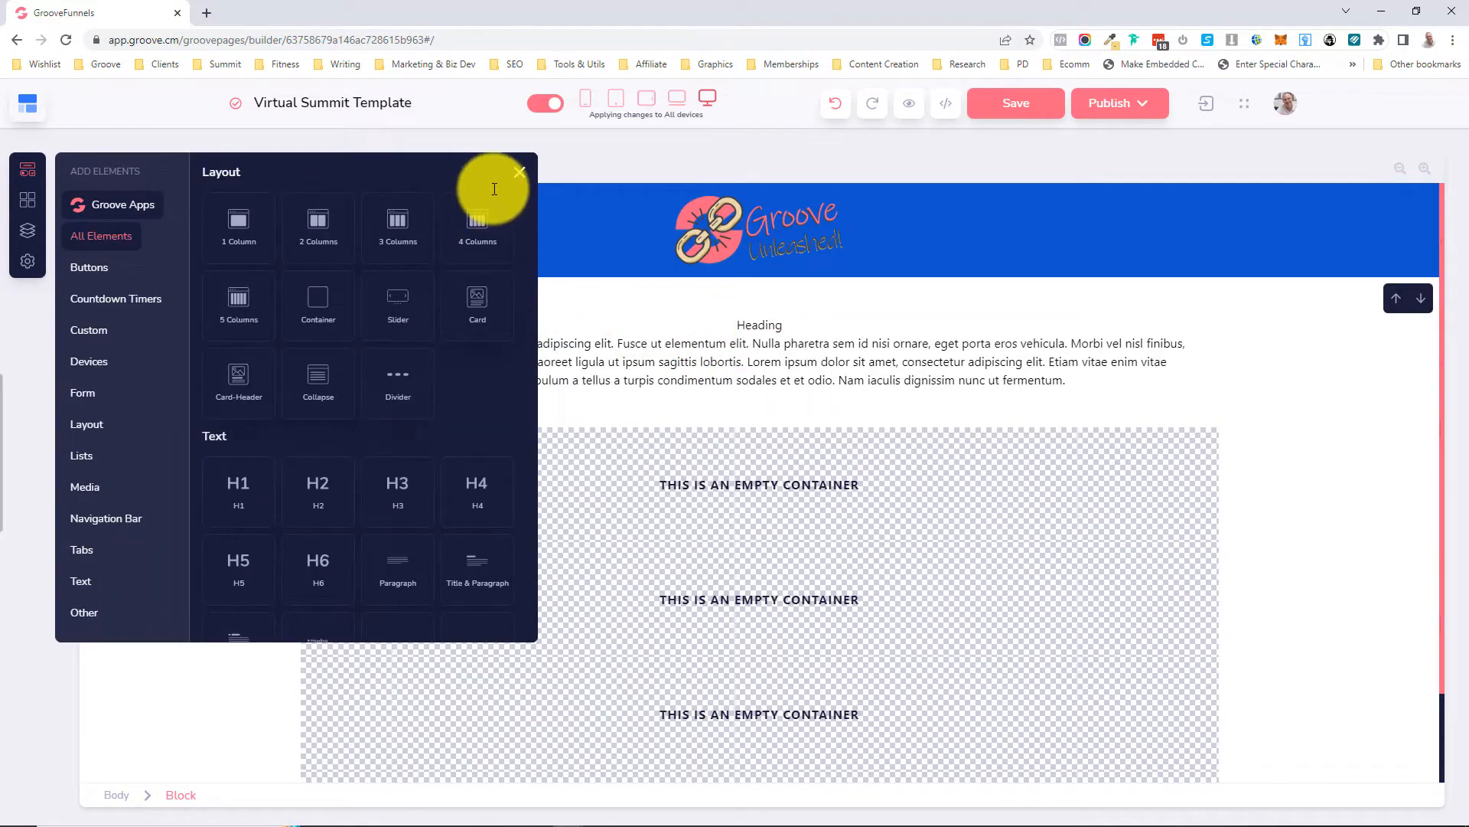
pyautogui.click(521, 172)
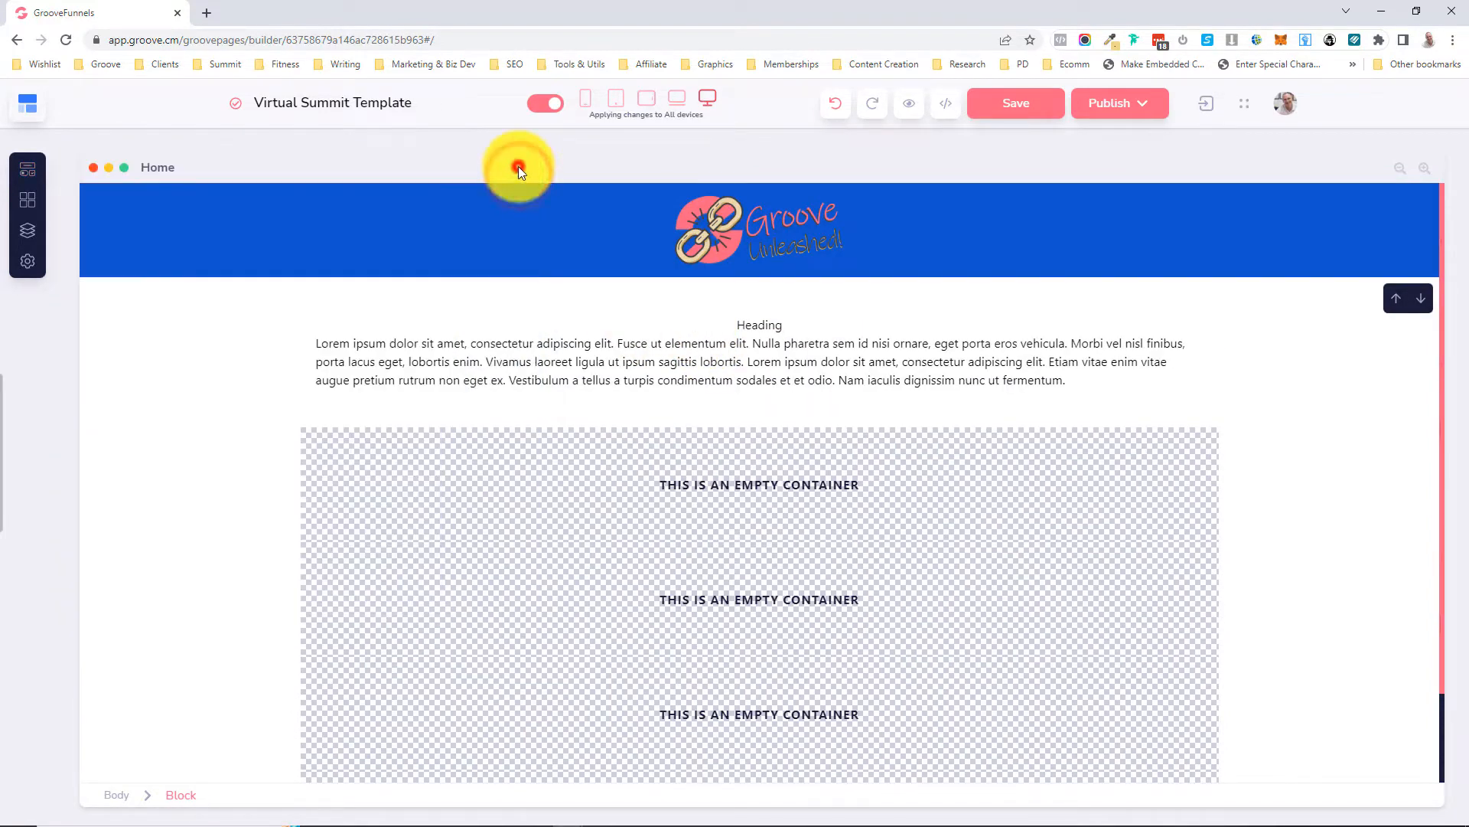
# - Style the H1 heading in the Description container with Semibold weight and a font size of 34
pyautogui.click(756, 320)
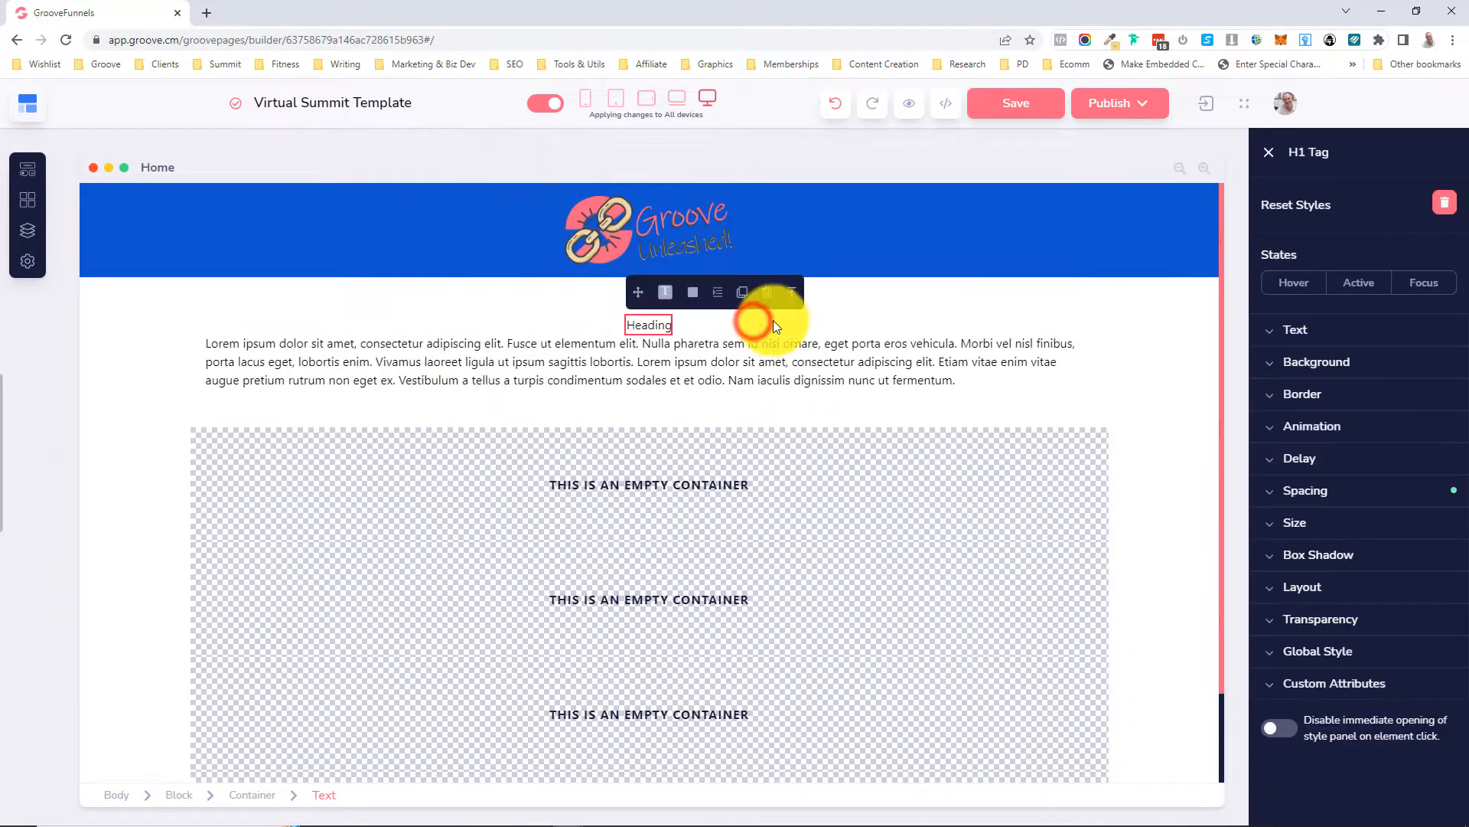
pyautogui.click(1309, 331)
pyautogui.click(1303, 390)
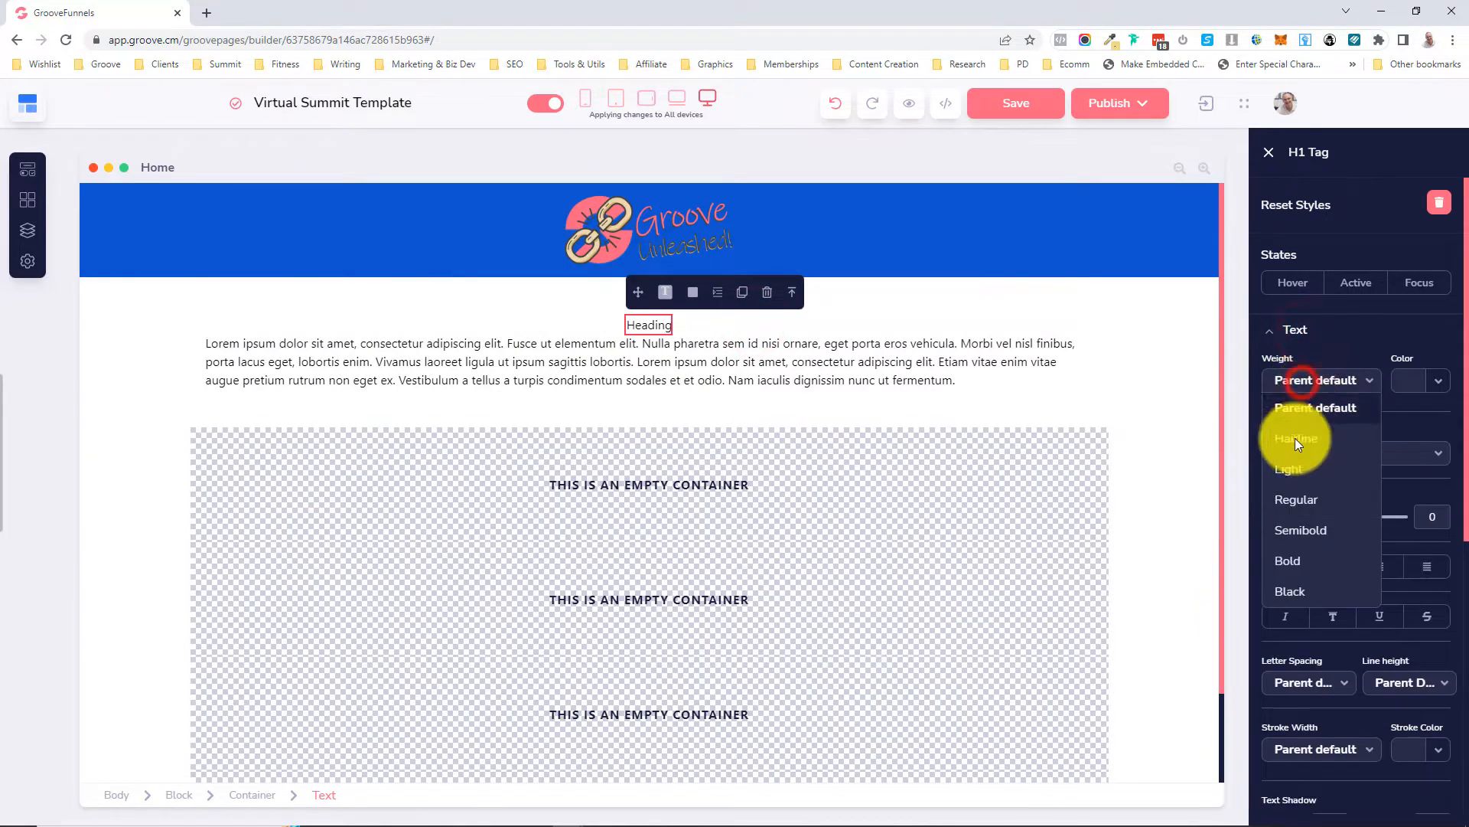
pyautogui.click(1283, 530)
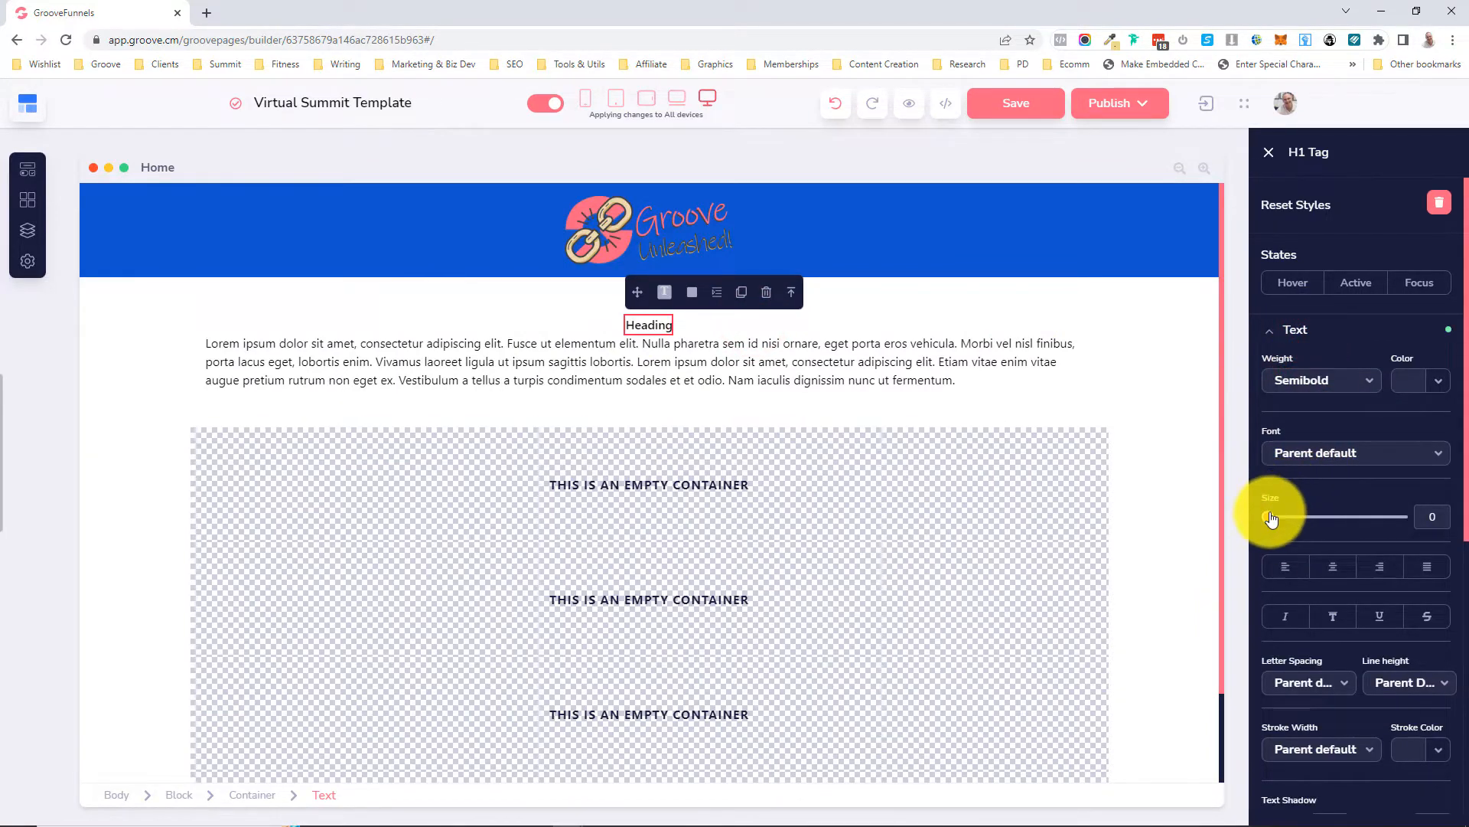
pyautogui.moveTo(1269, 517); pyautogui.dragTo(1315, 511)
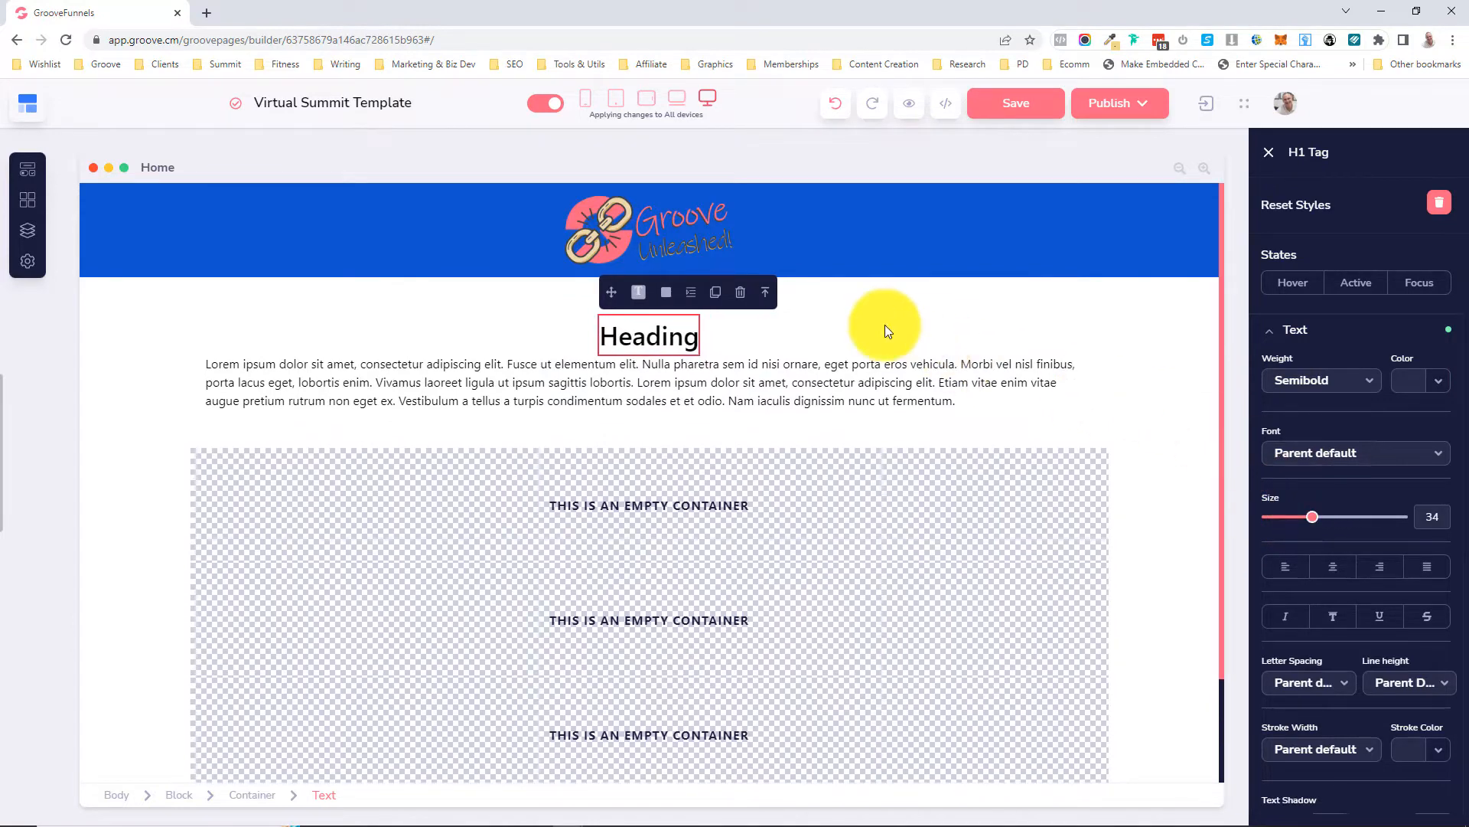
# - Preview the page in each device size from mobile upward, ending in the largest desktop view
pyautogui.click(586, 98)
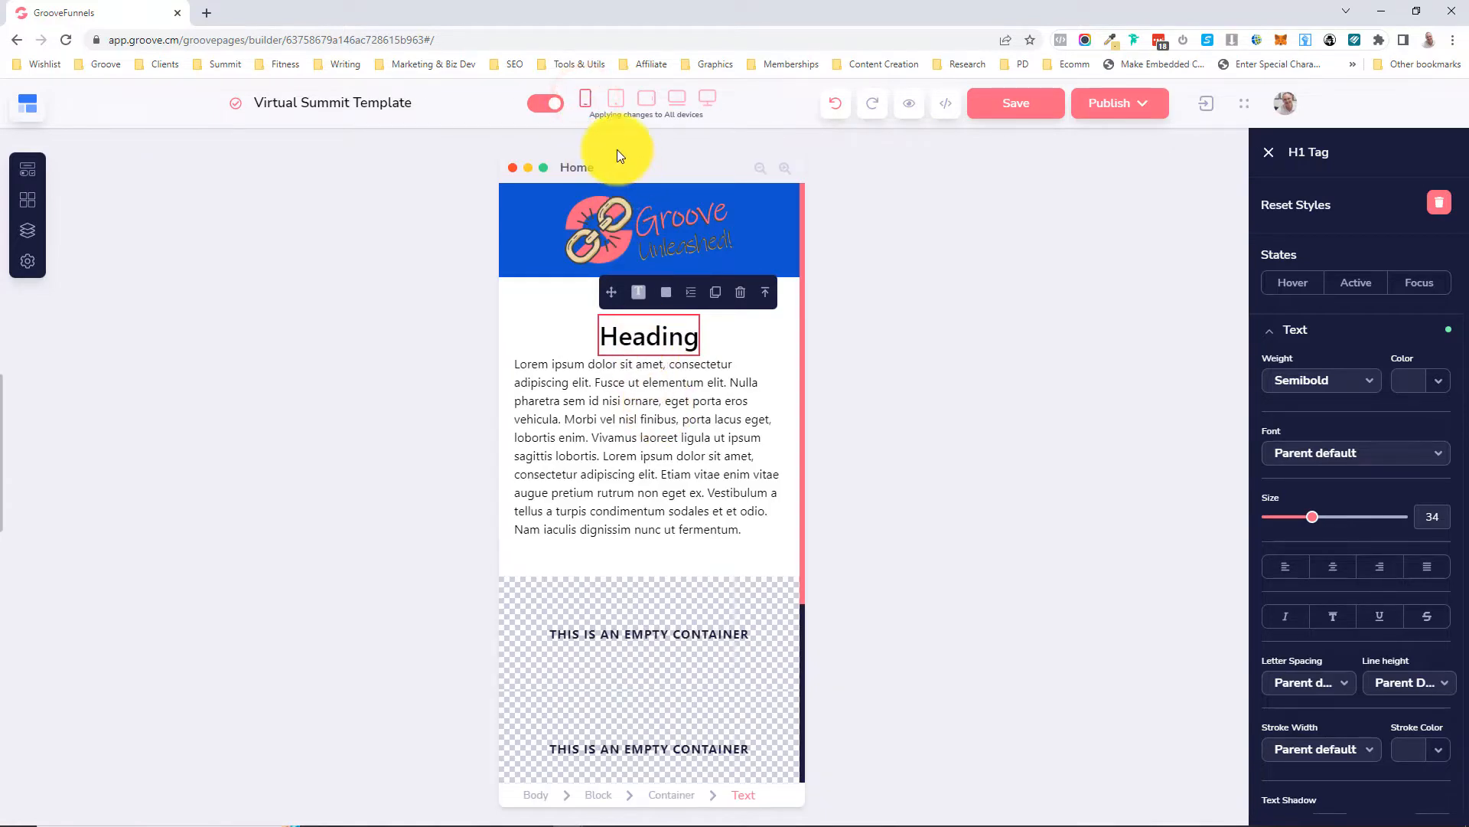
pyautogui.click(617, 95)
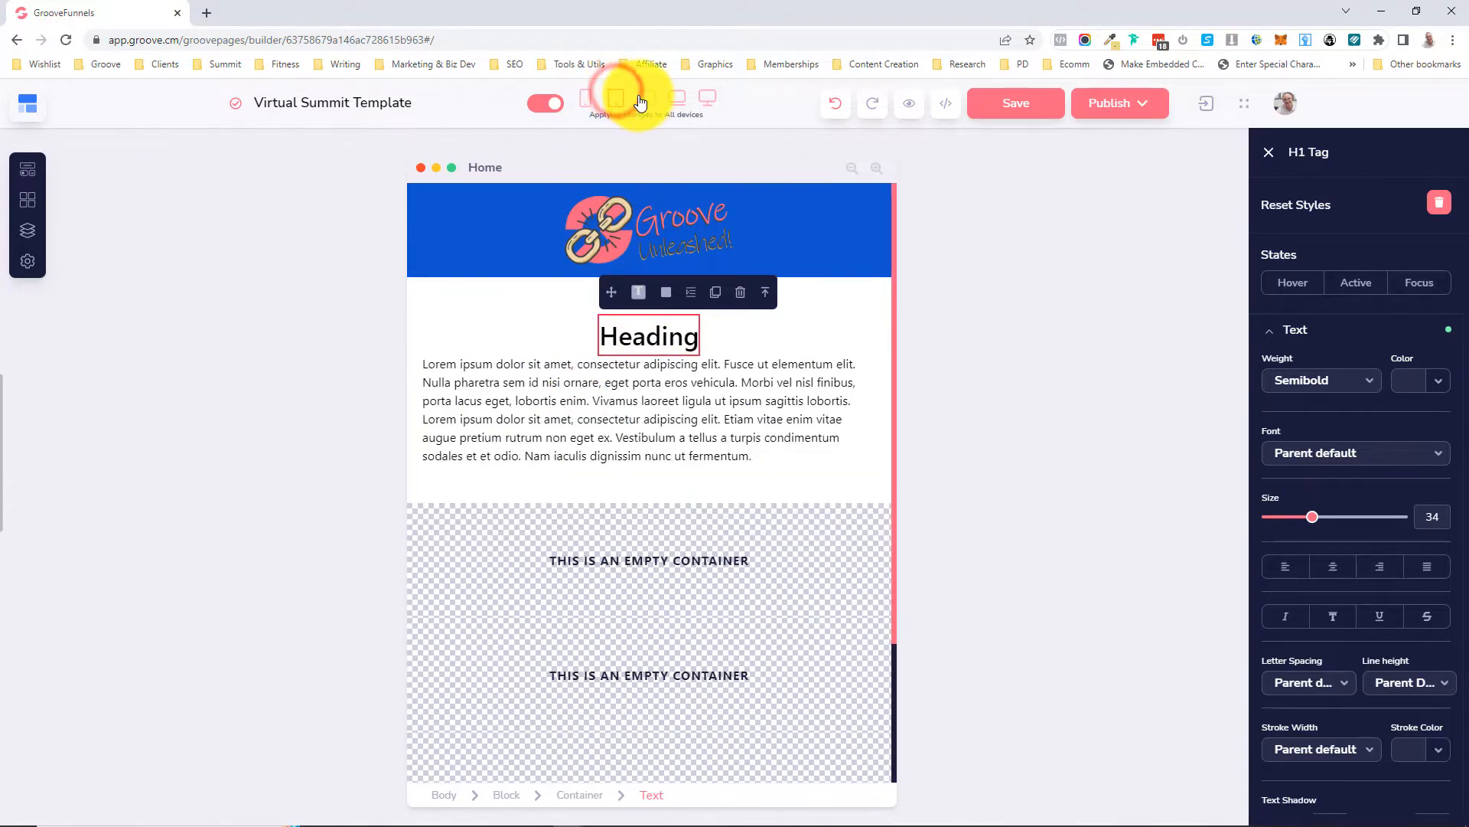
pyautogui.click(647, 98)
pyautogui.click(677, 98)
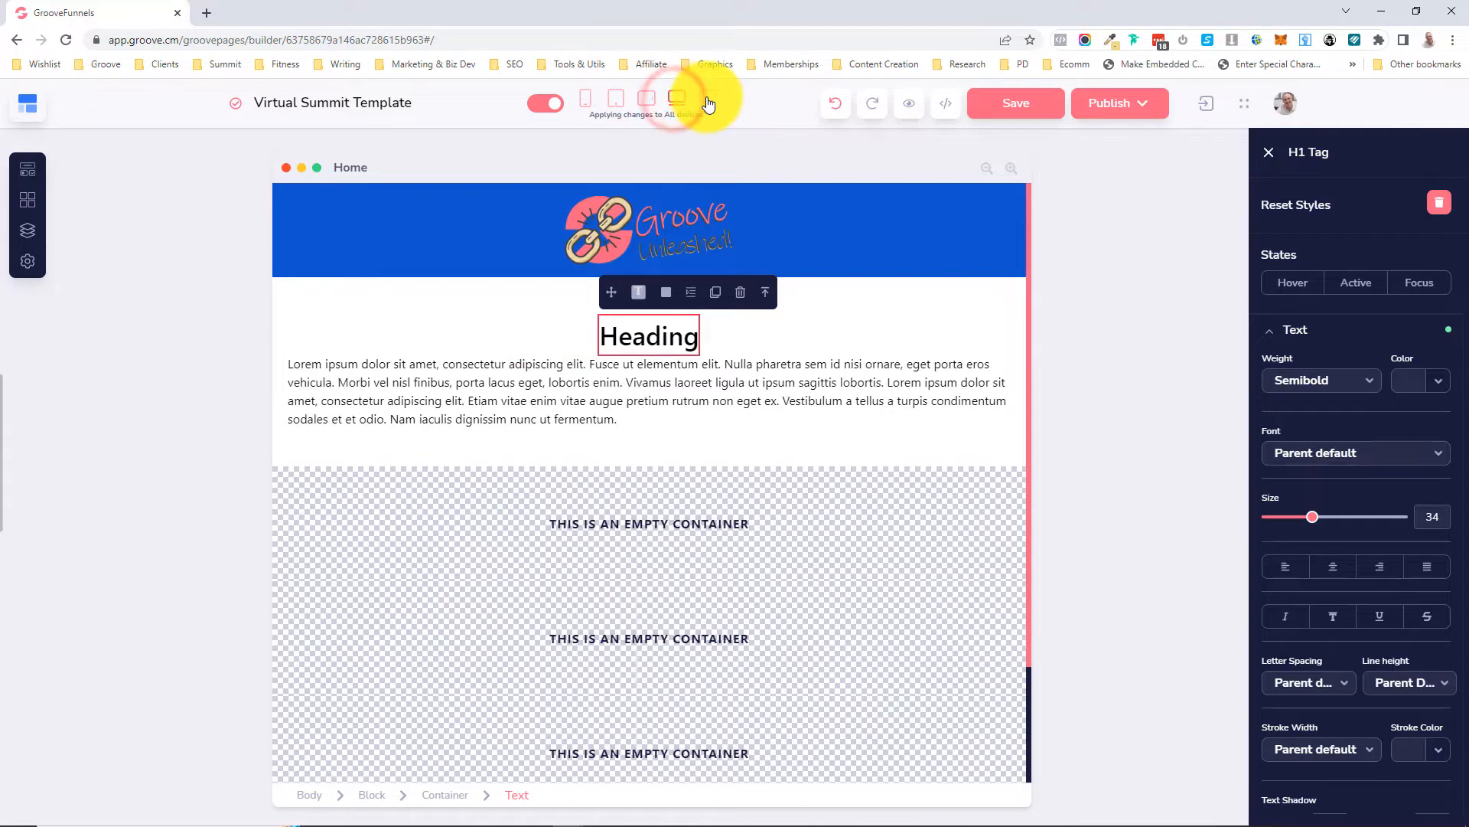
pyautogui.click(709, 101)
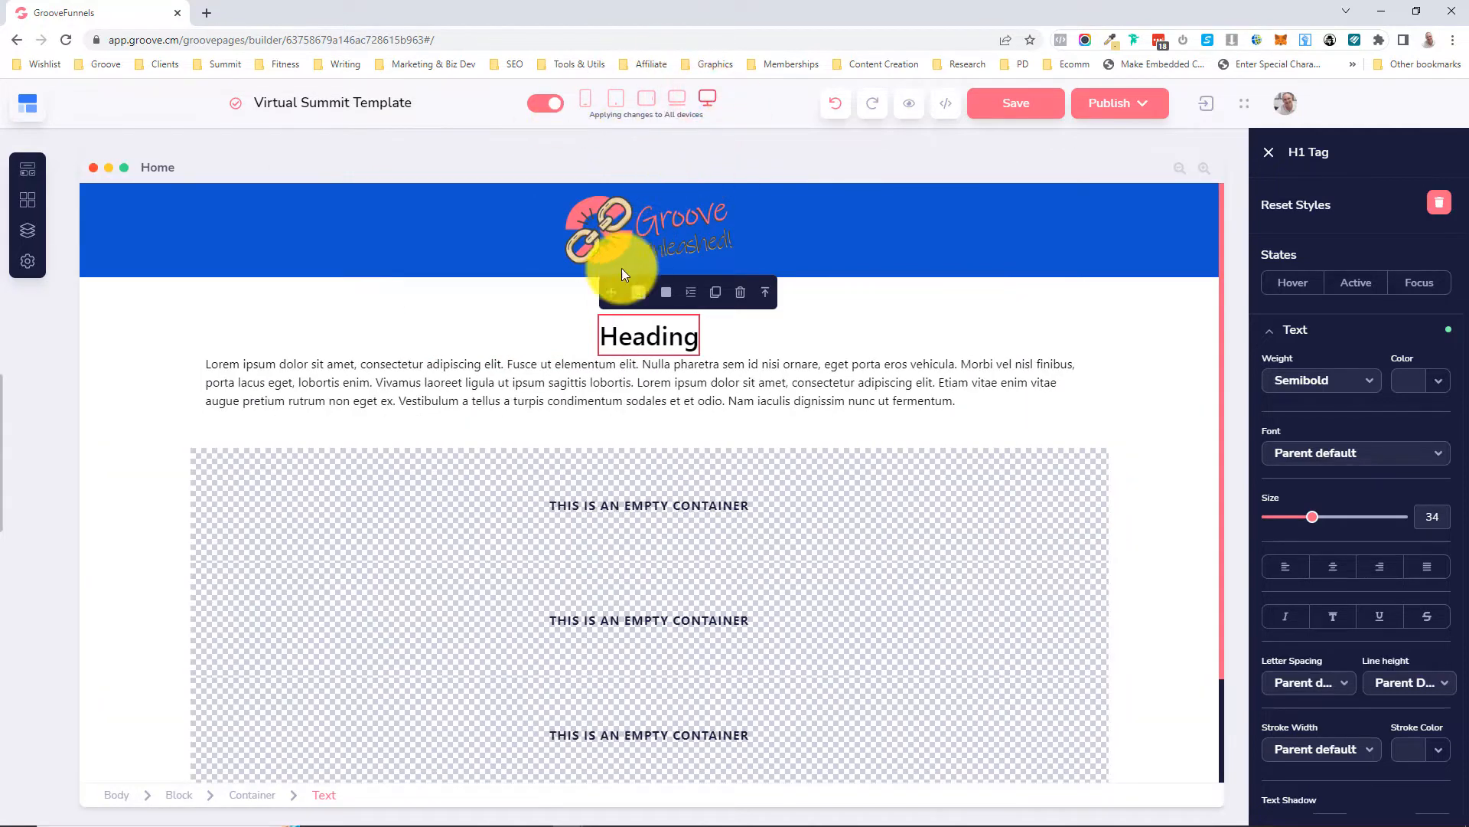
# - Replace the heading text in the Description block with "Presentation Title"
pyautogui.doubleClick(678, 338)
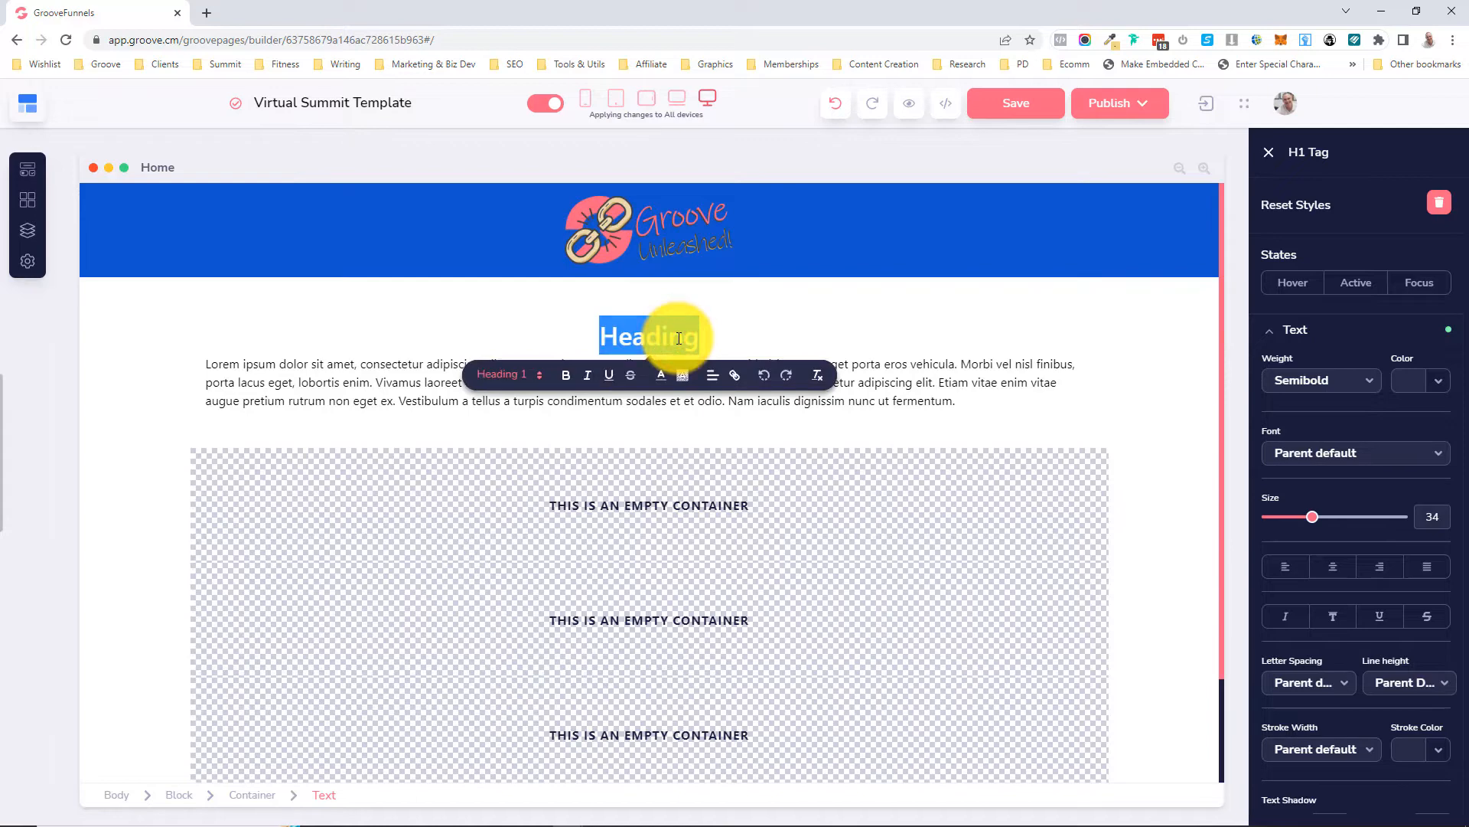
pyautogui.write('Presen')
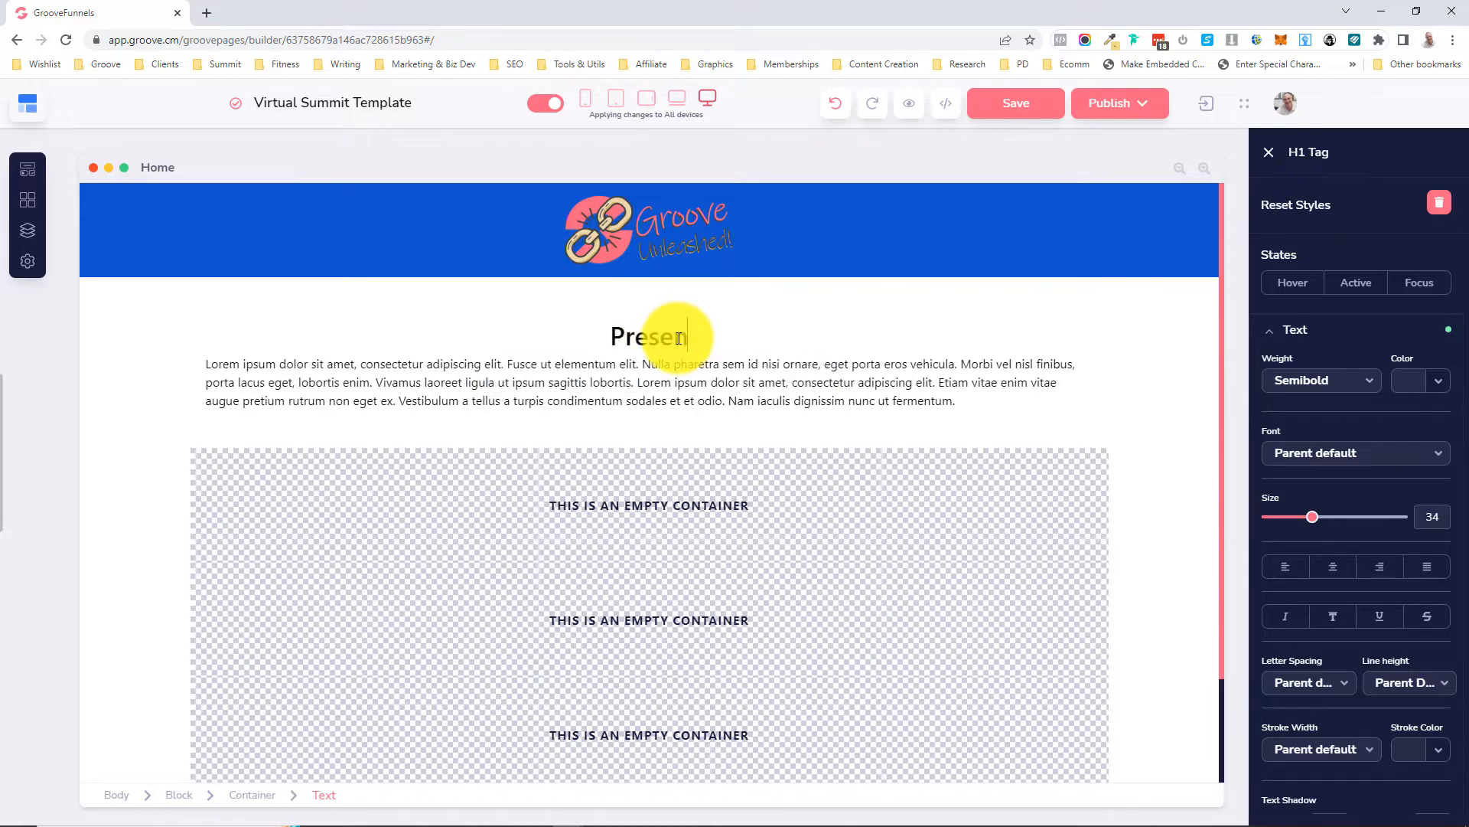
pyautogui.write('tation Title')
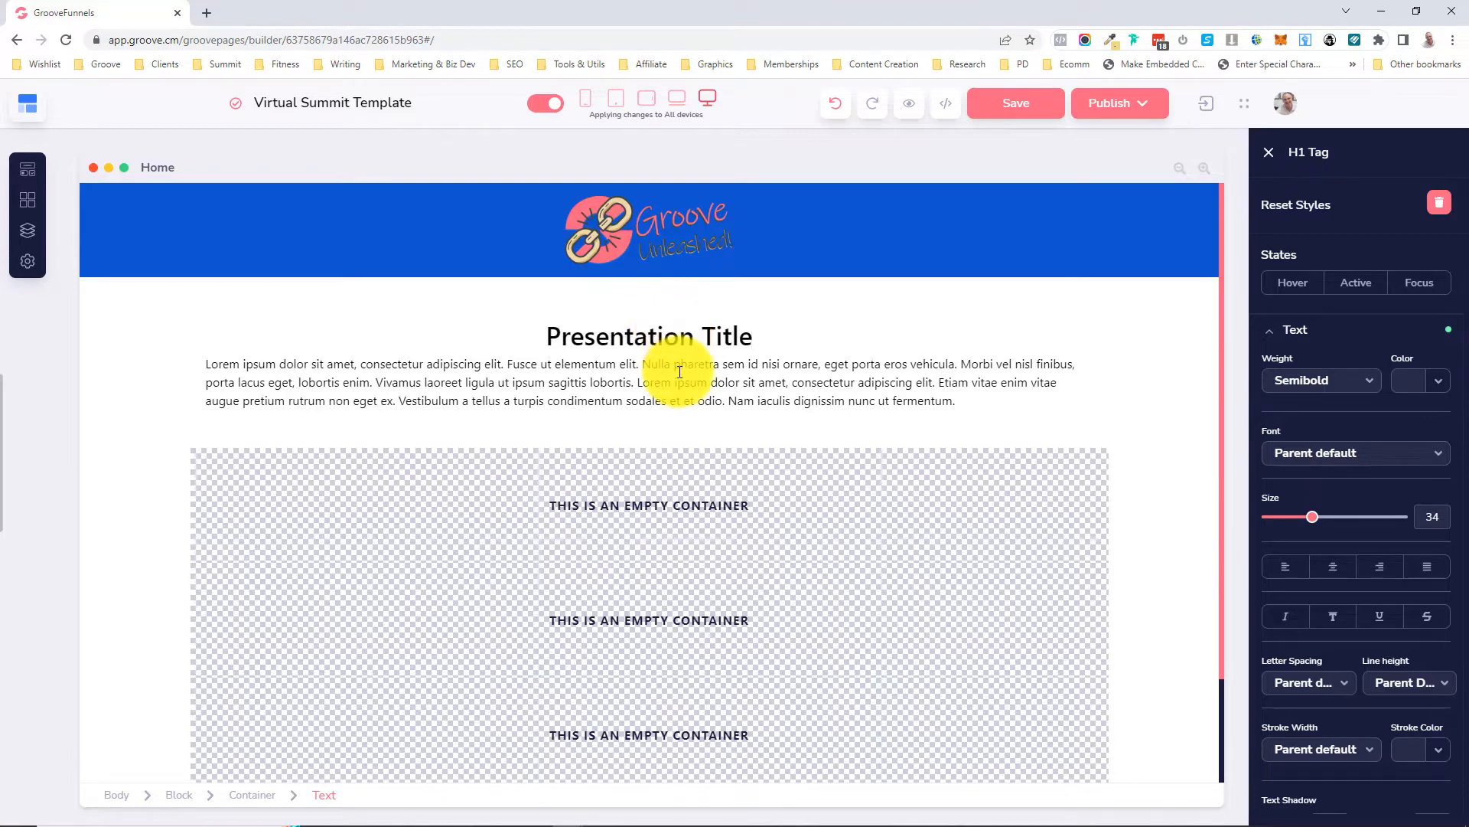
pyautogui.click(673, 365)
# - Set the bottom margin of the "Presentation Title" heading to 20
pyautogui.click(681, 335)
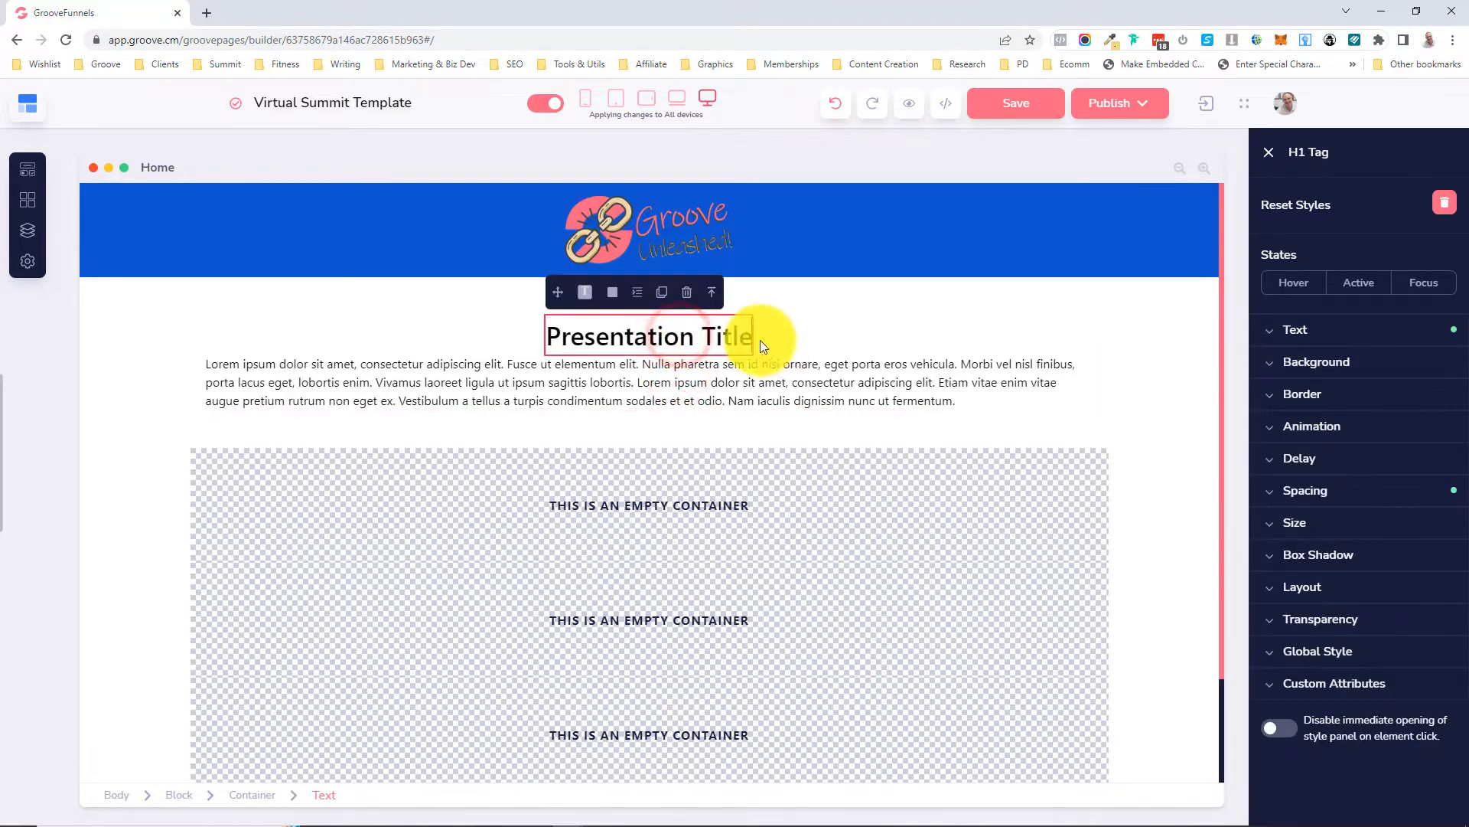
pyautogui.click(1332, 489)
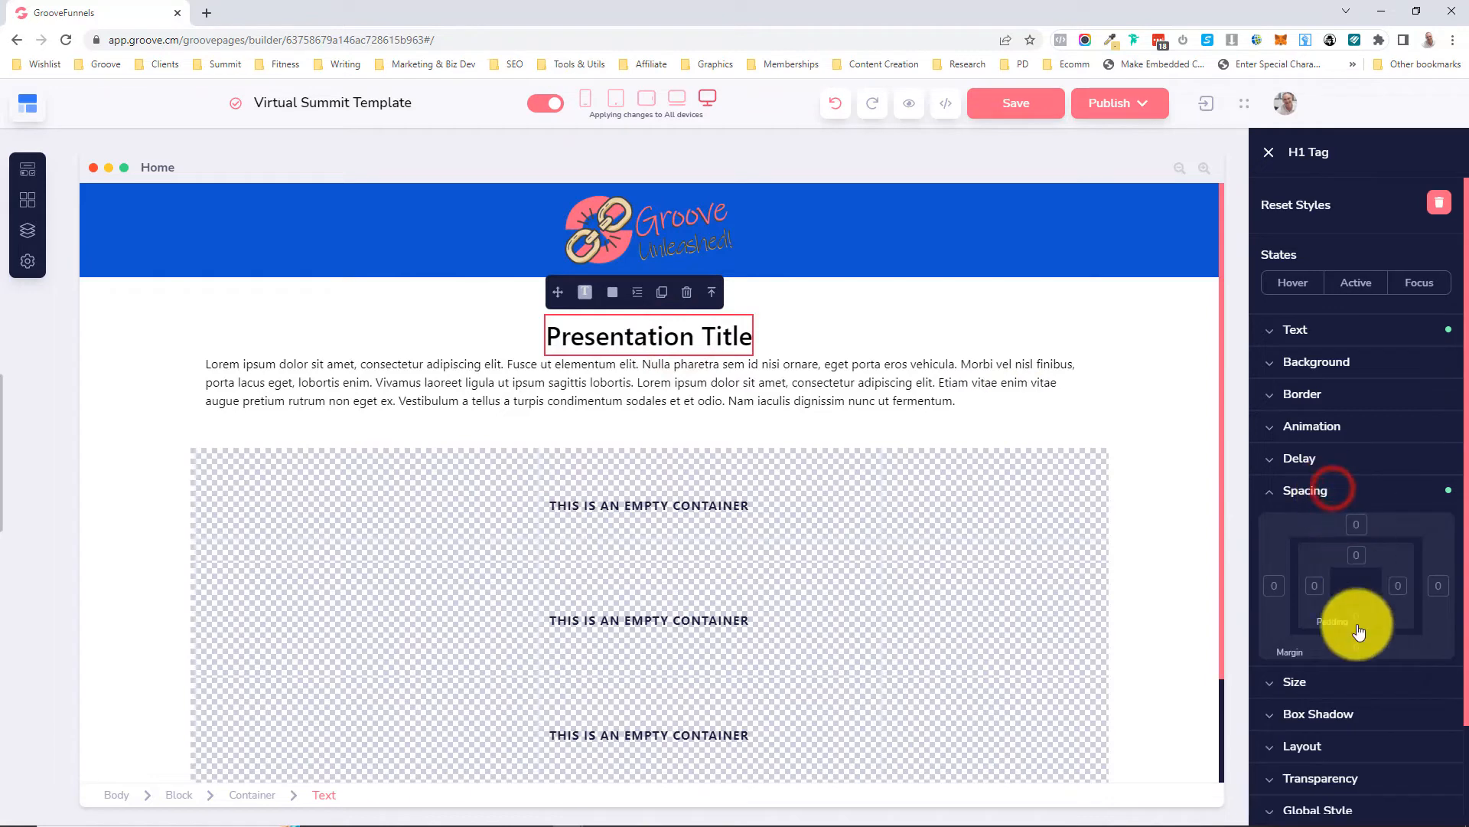
pyautogui.click(1356, 650)
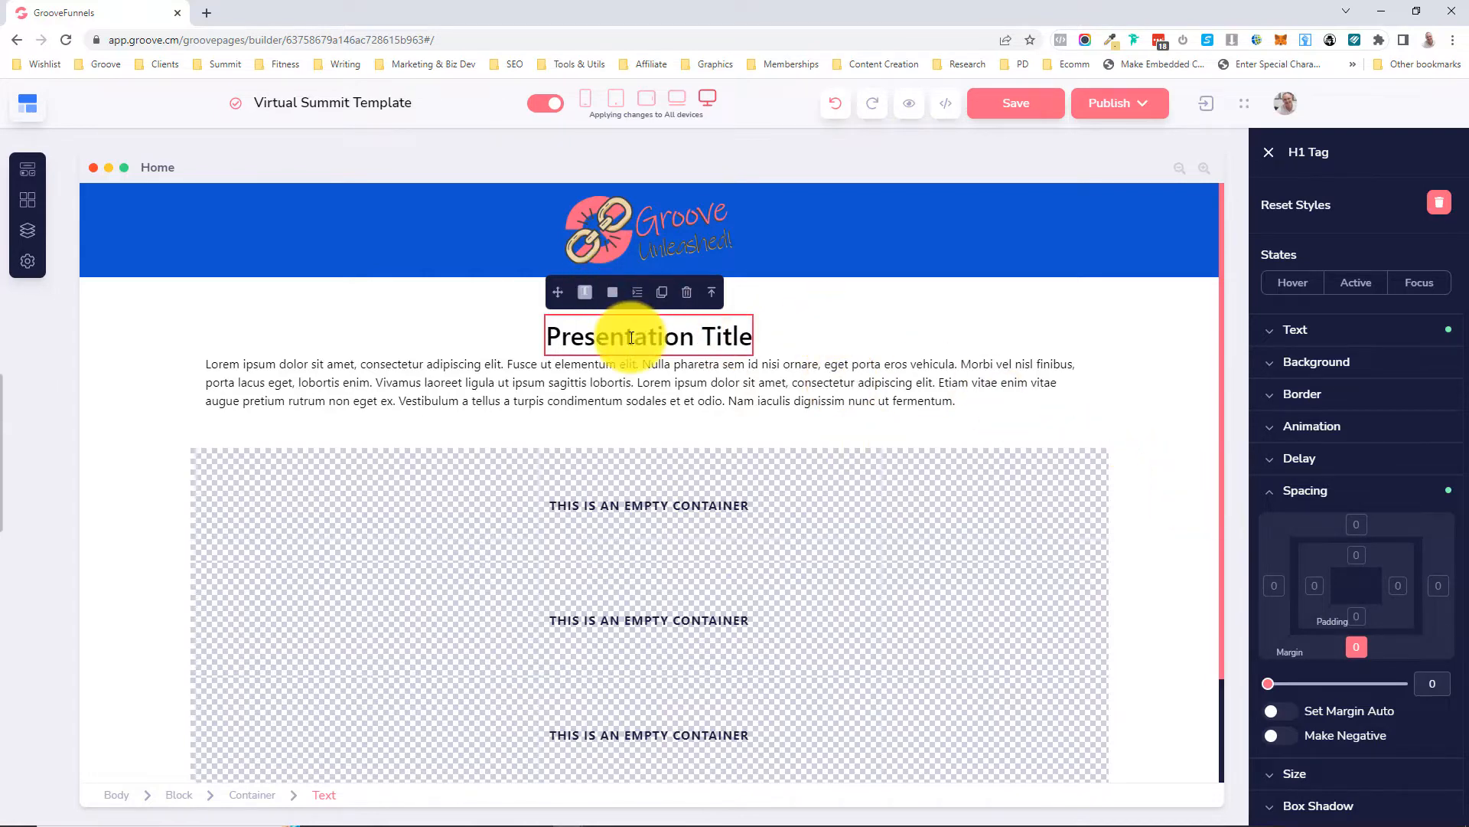
pyautogui.click(1354, 647)
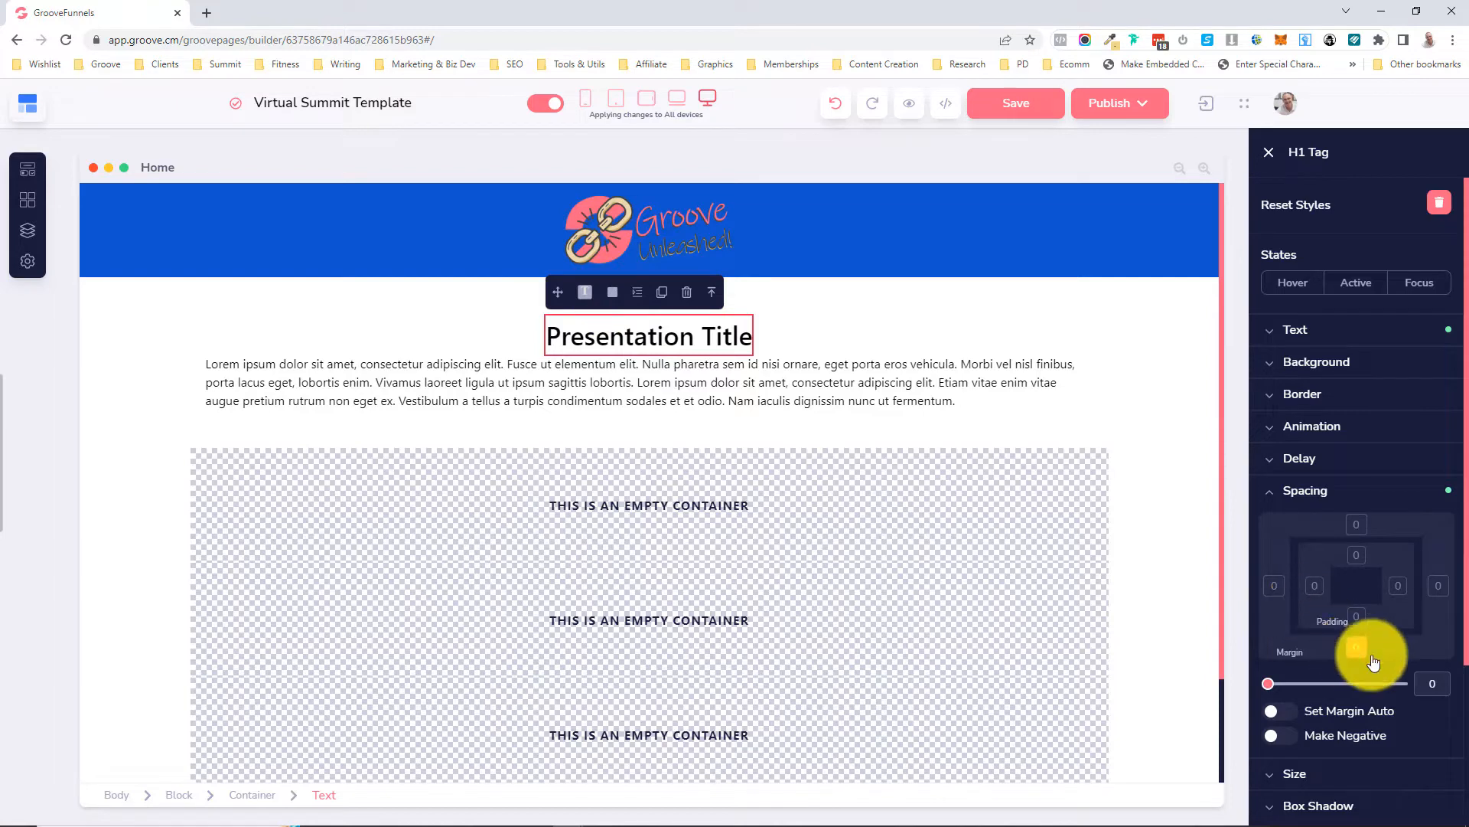
pyautogui.click(1417, 676)
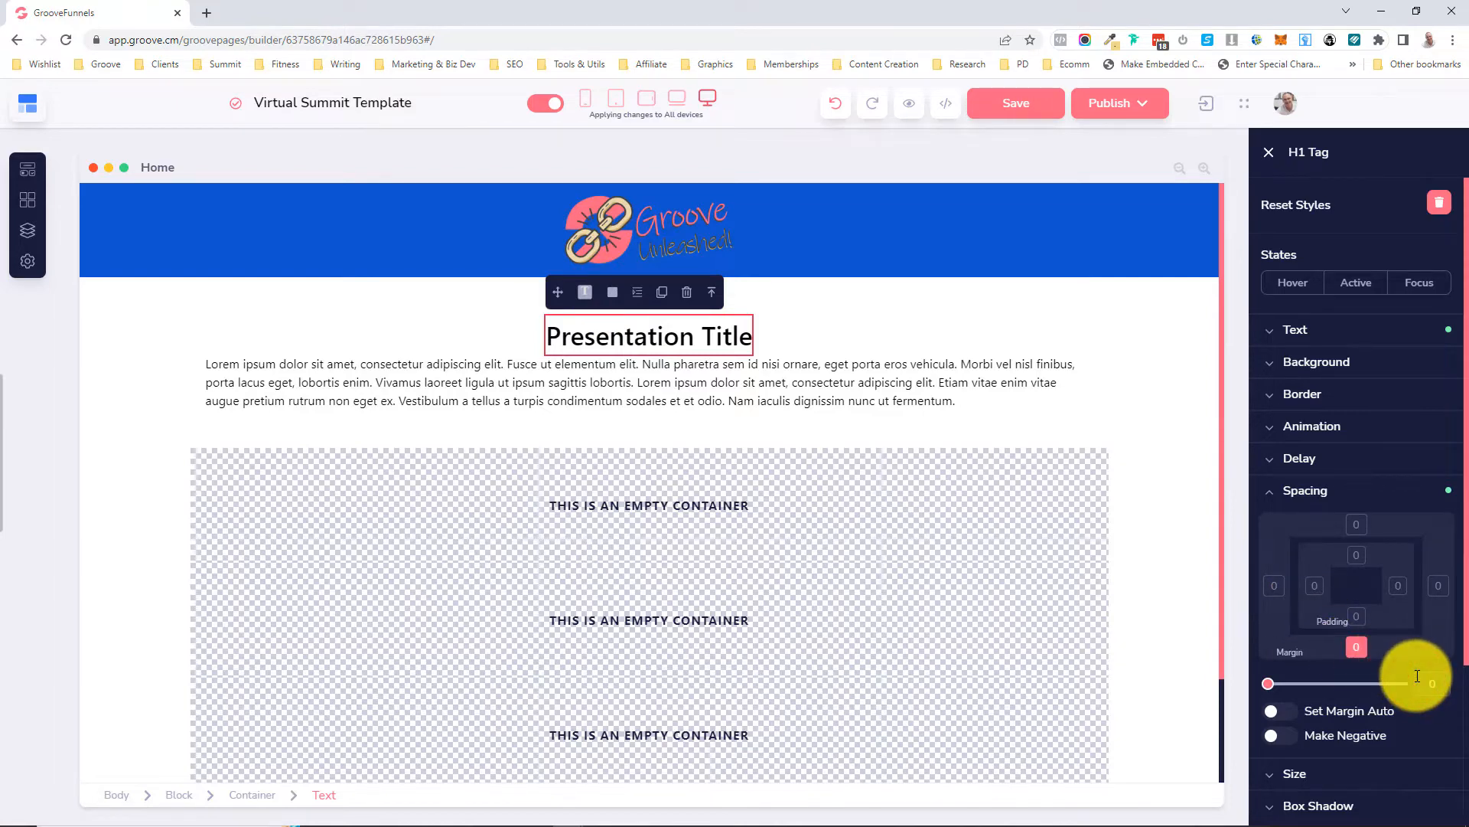
pyautogui.write('2')
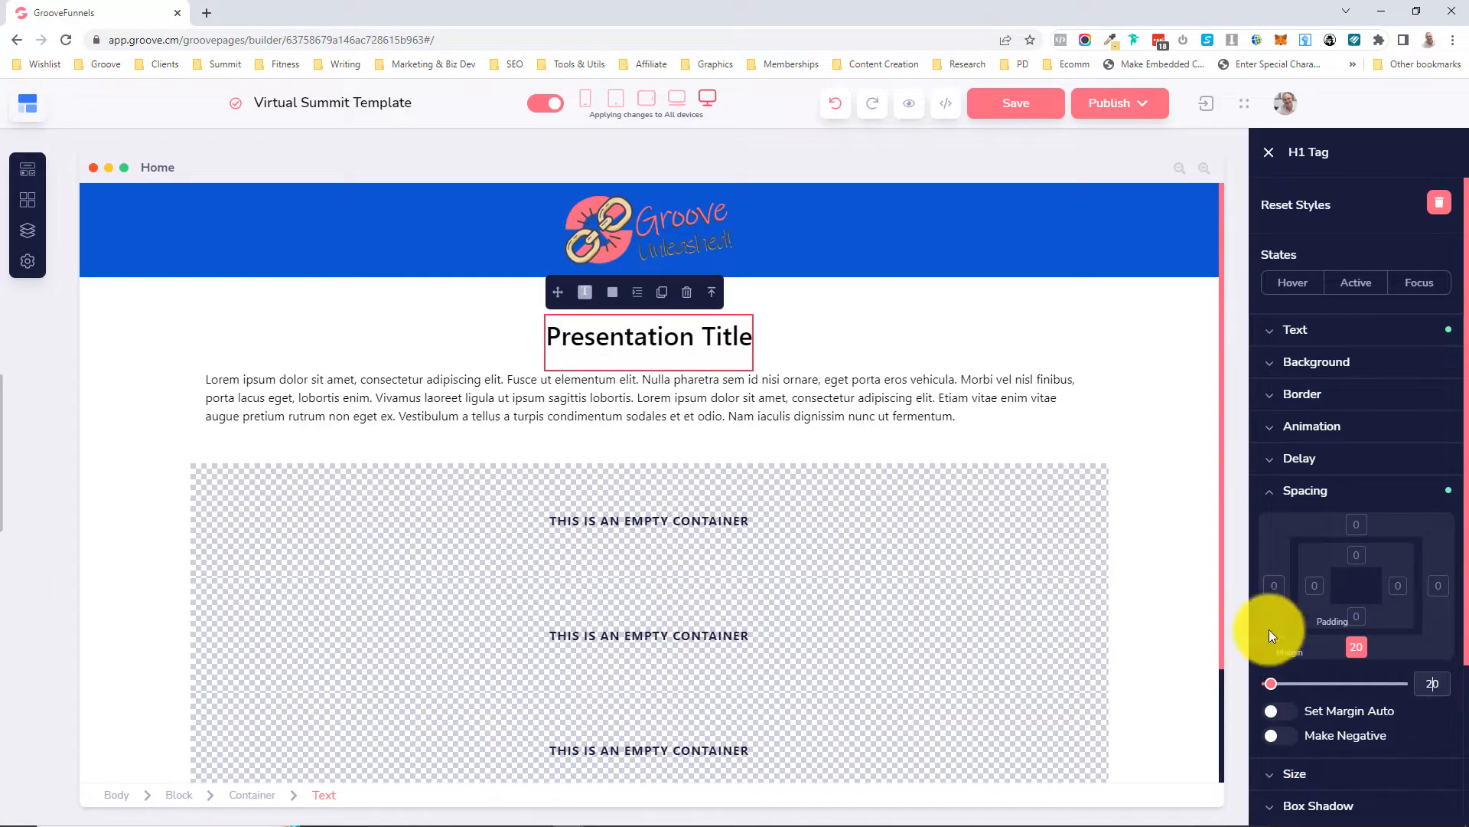
# - Replace the placeholder paragraph below the heading with "This is the description of the presentation"
pyautogui.click(798, 385)
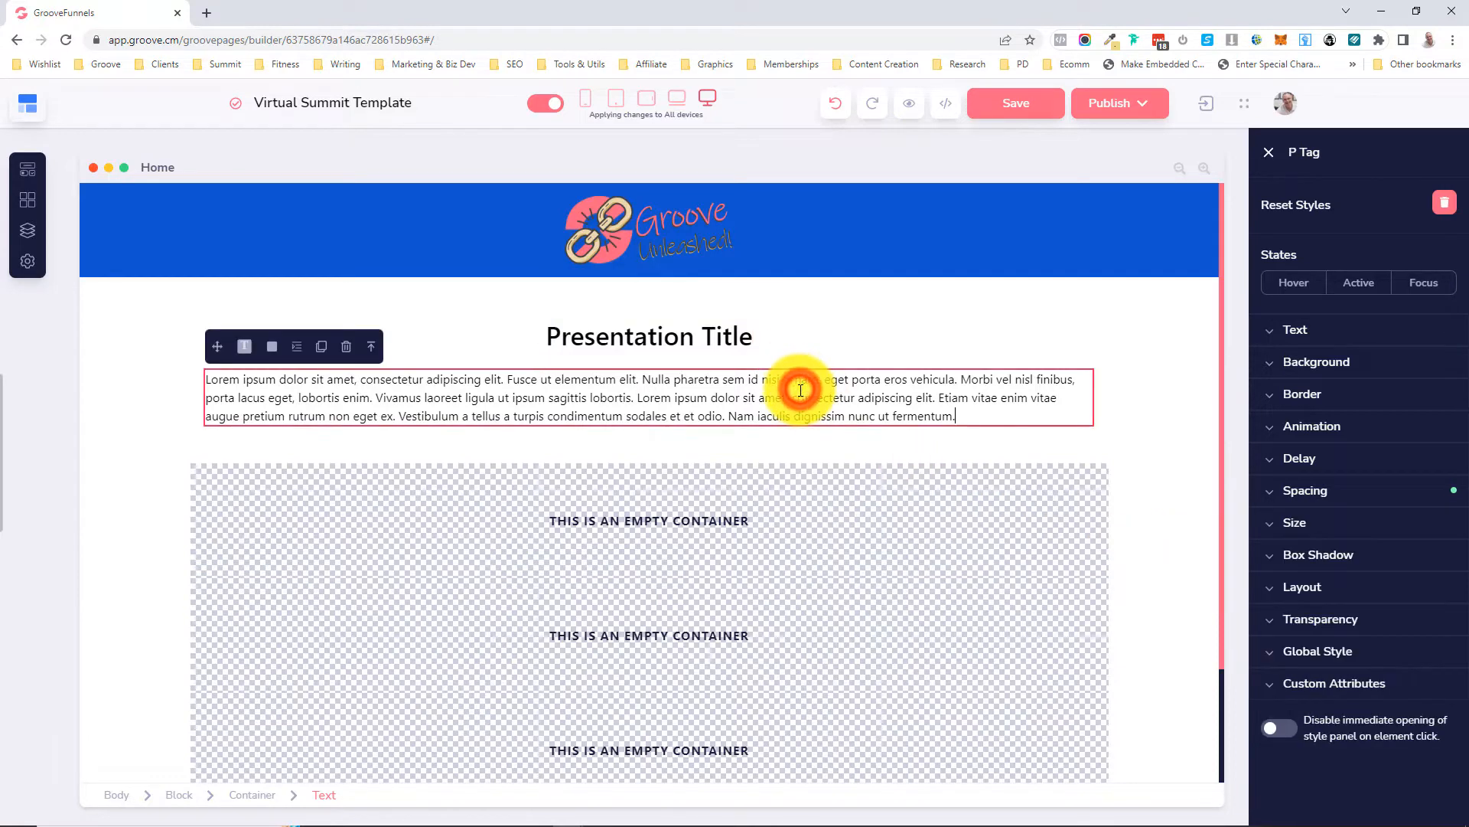
pyautogui.tripleClick(822, 408)
pyautogui.write('This is the description of the presentation')
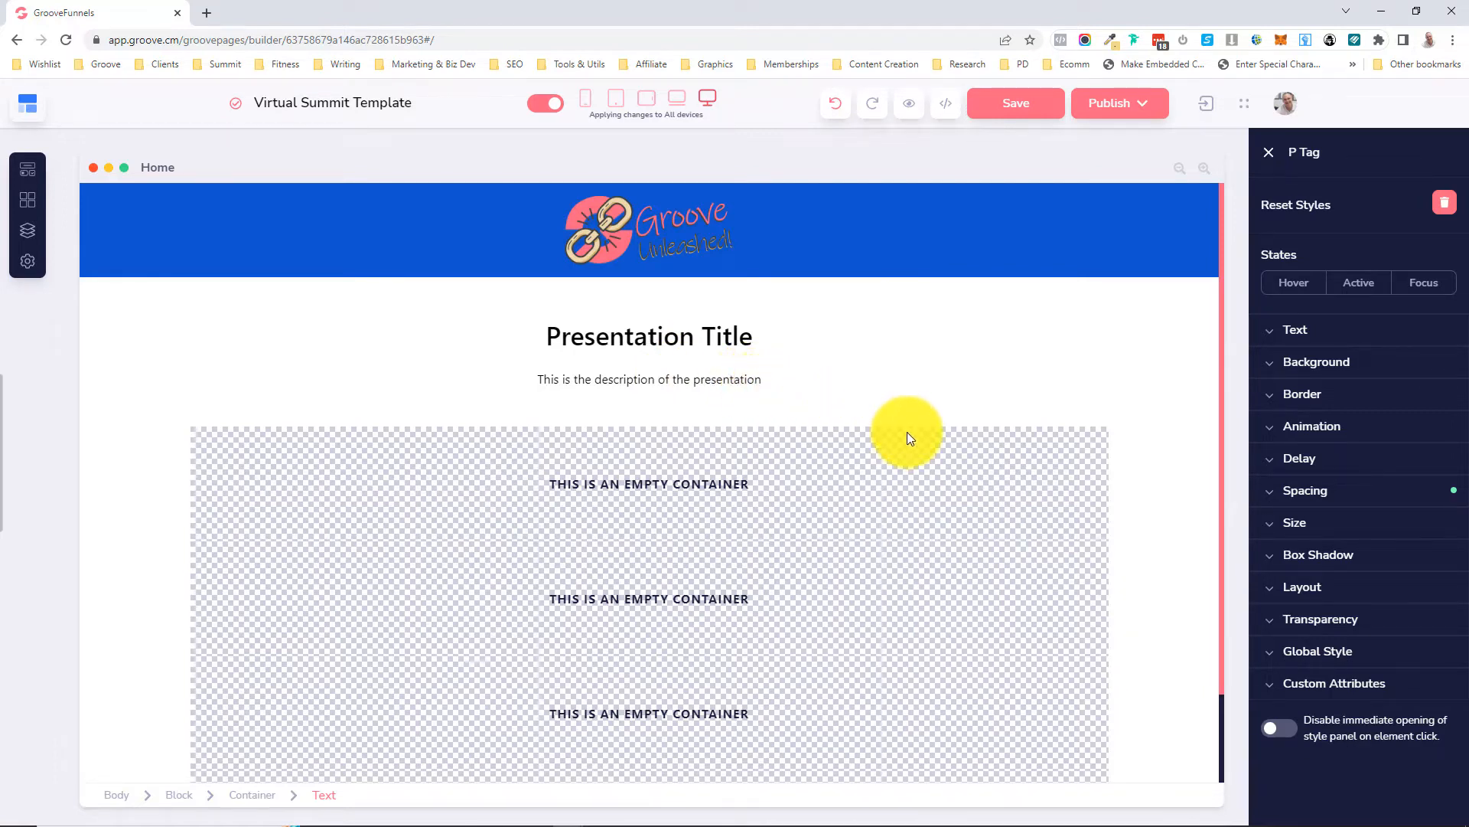
# - Set the left and right padding of the empty container in the Prepresention block to 20
pyautogui.click(1128, 470)
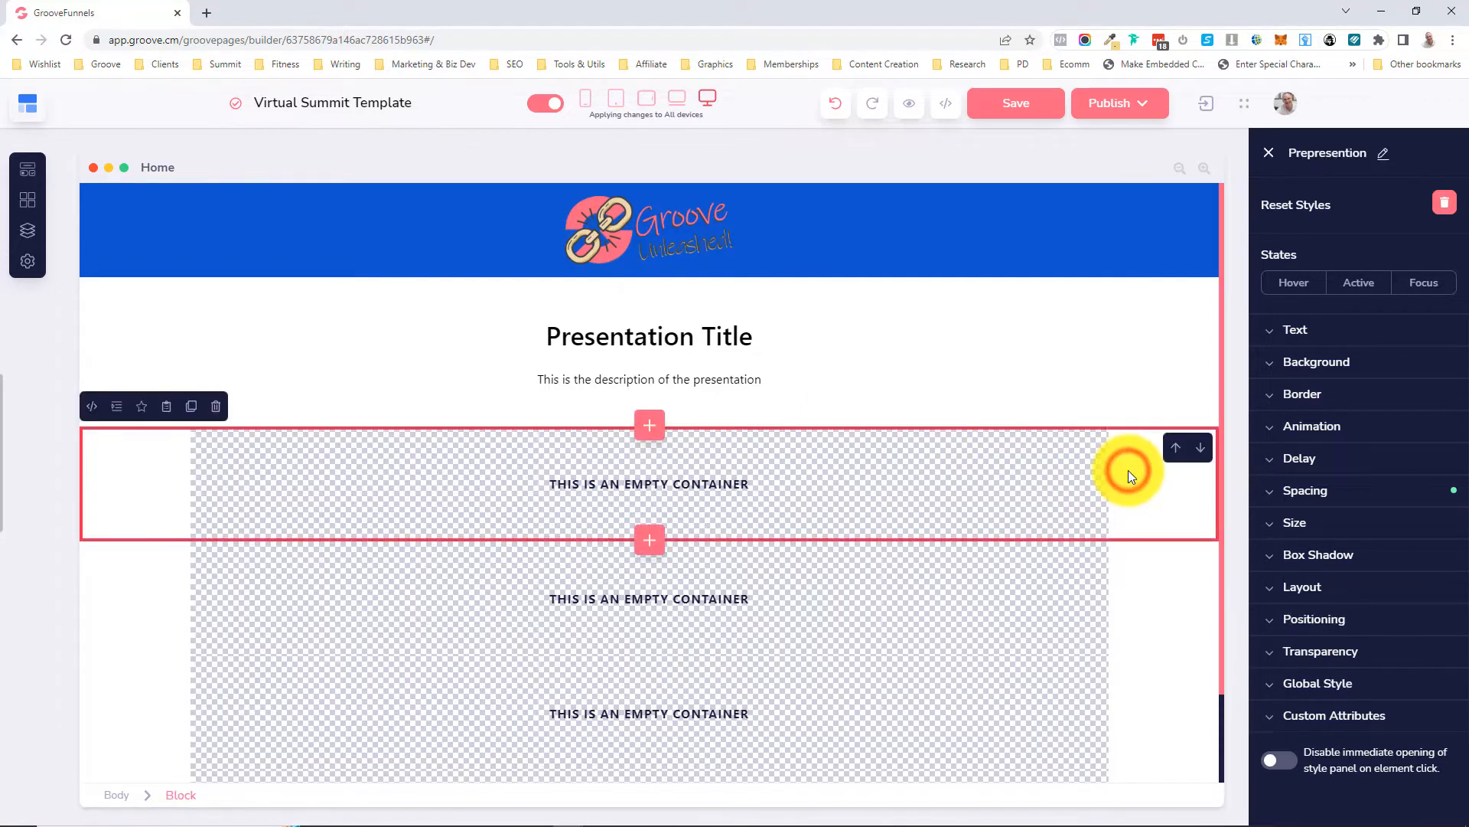
pyautogui.click(998, 470)
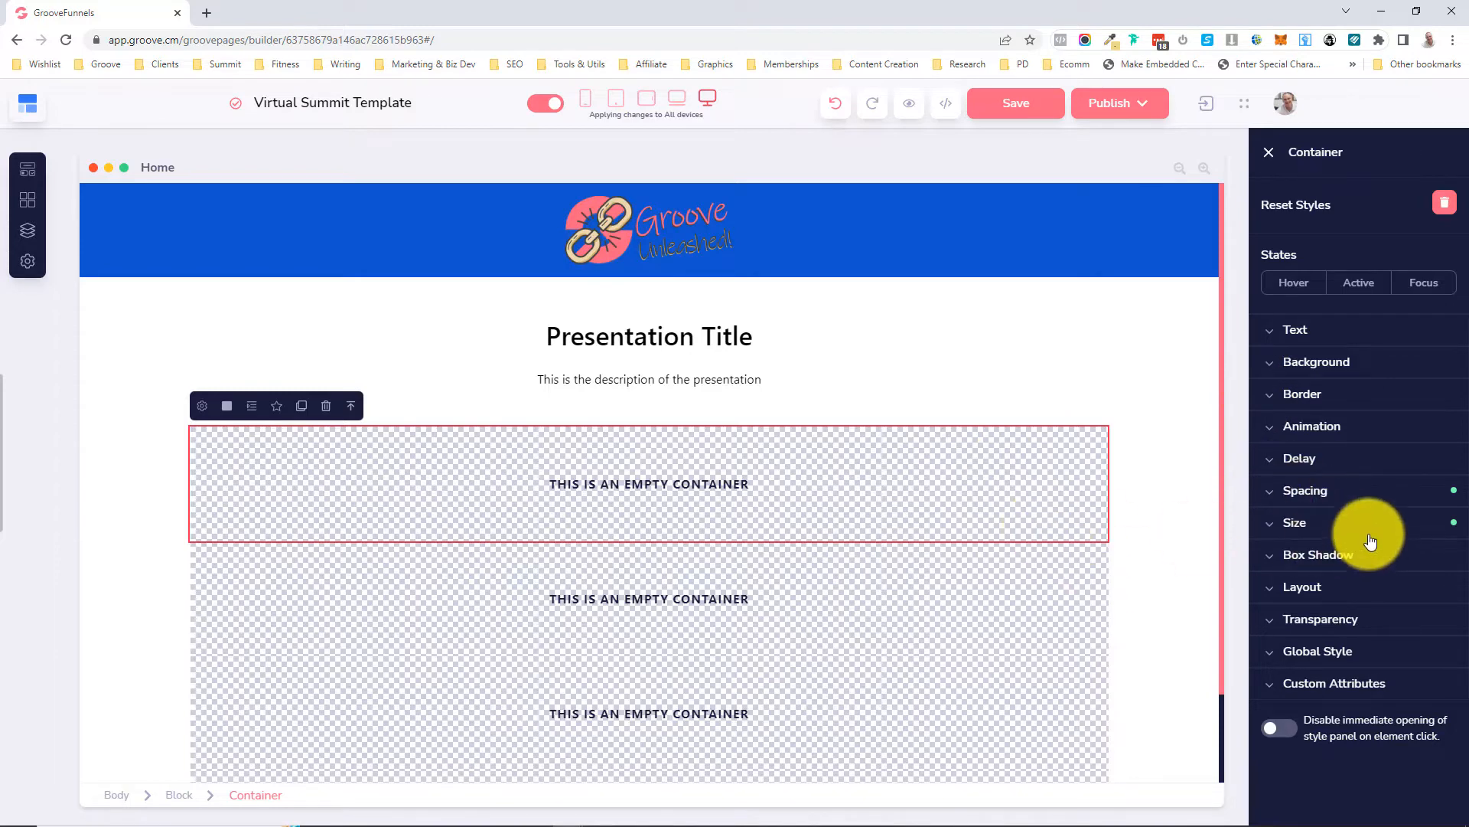
pyautogui.click(1311, 490)
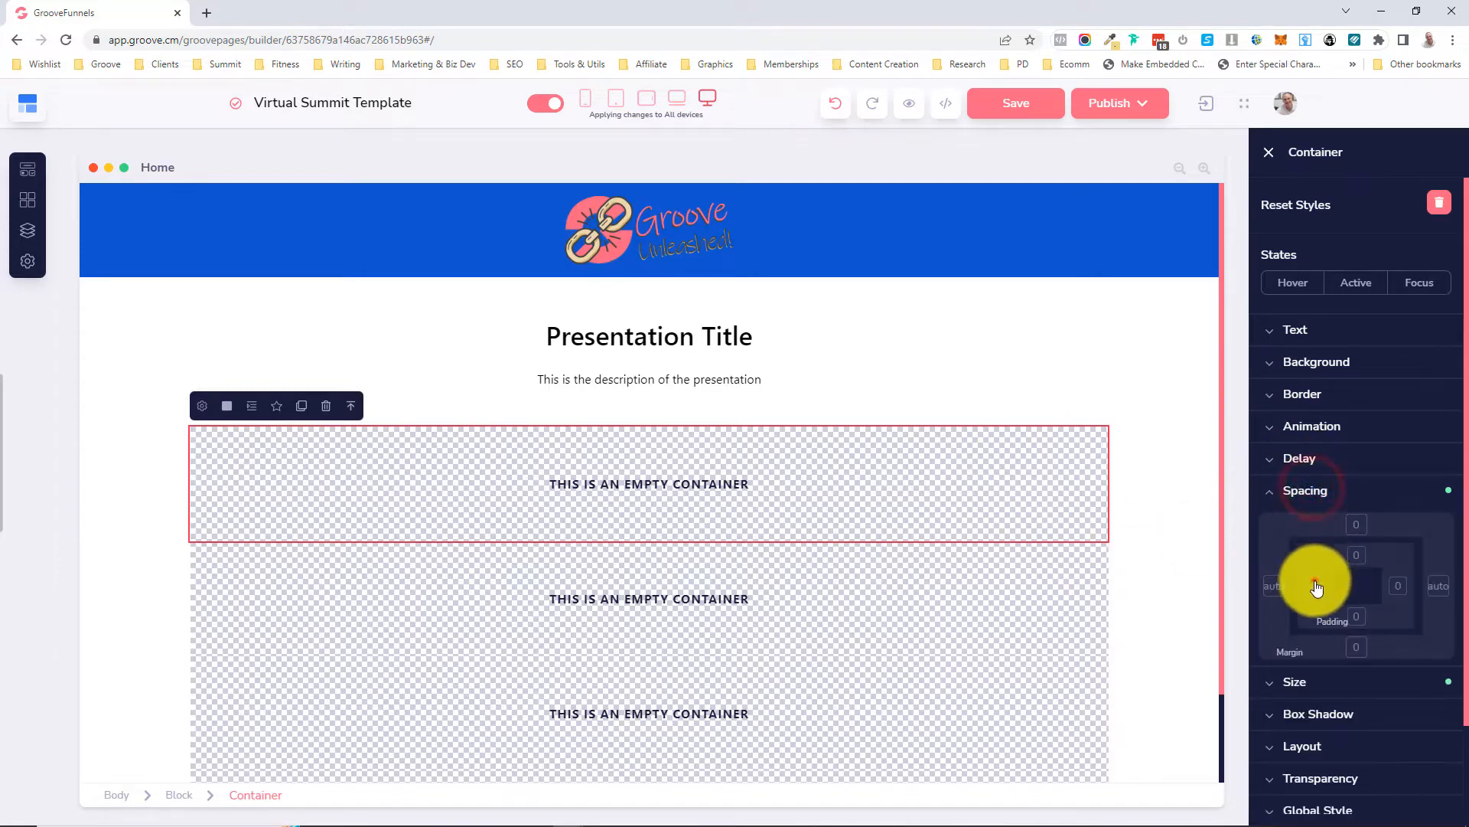
pyautogui.click(1314, 586)
pyautogui.click(1398, 585)
pyautogui.click(1423, 677)
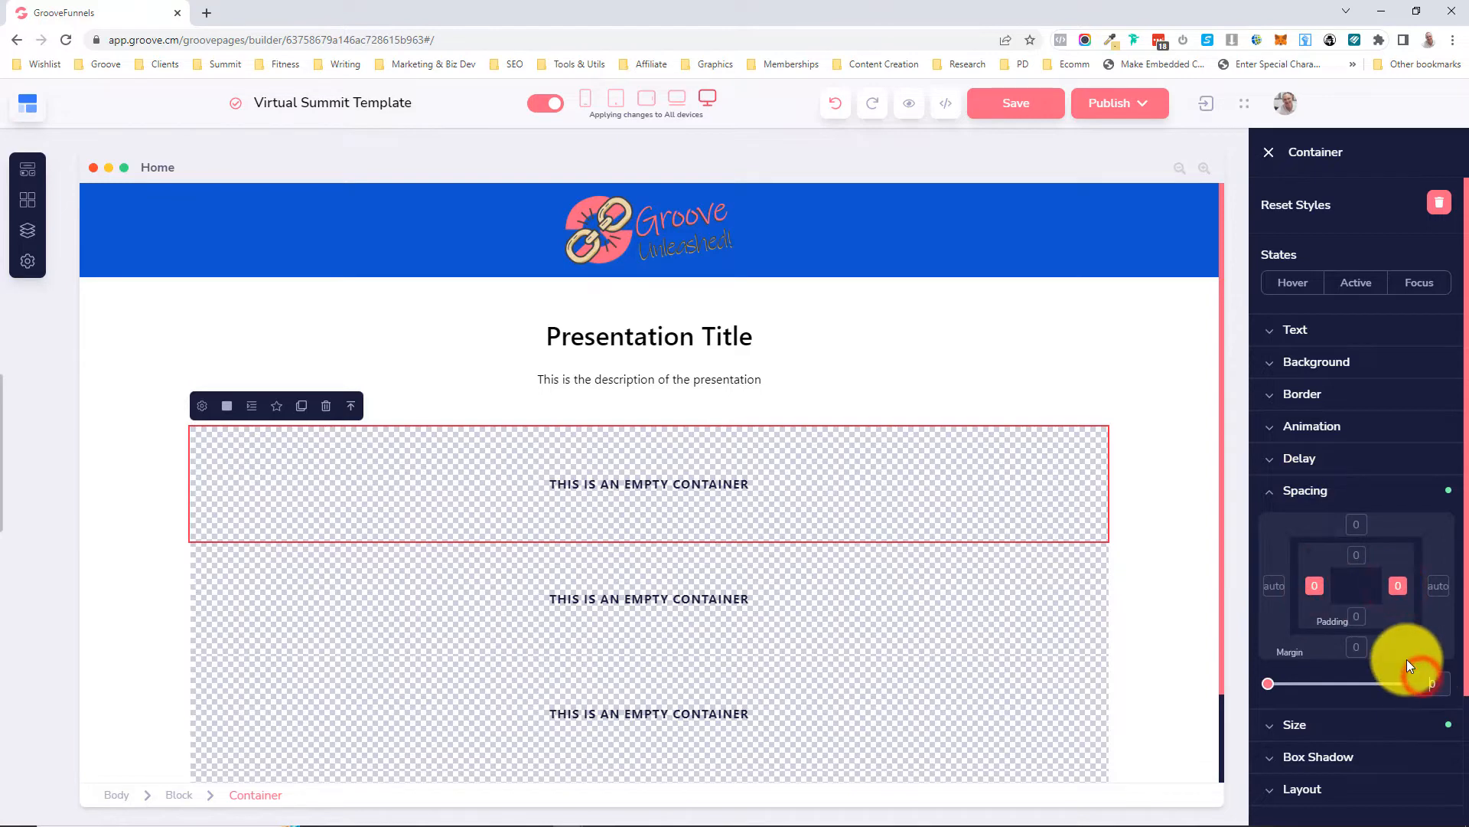
pyautogui.write('20')
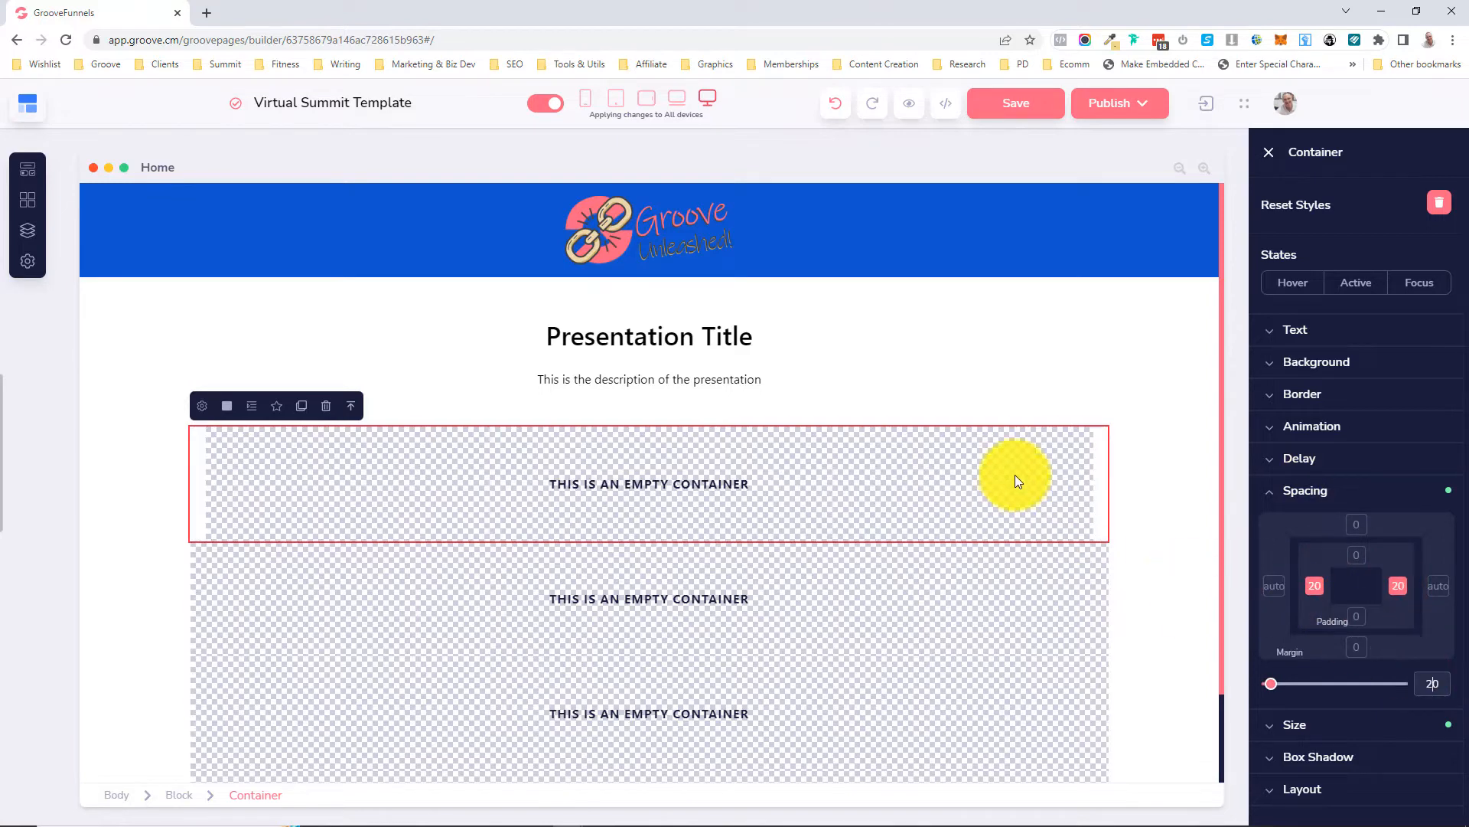
# - Set the Prepresention container's layout to Vertical direction with centered secondary alignment
pyautogui.scroll(-3, 1319, 522)
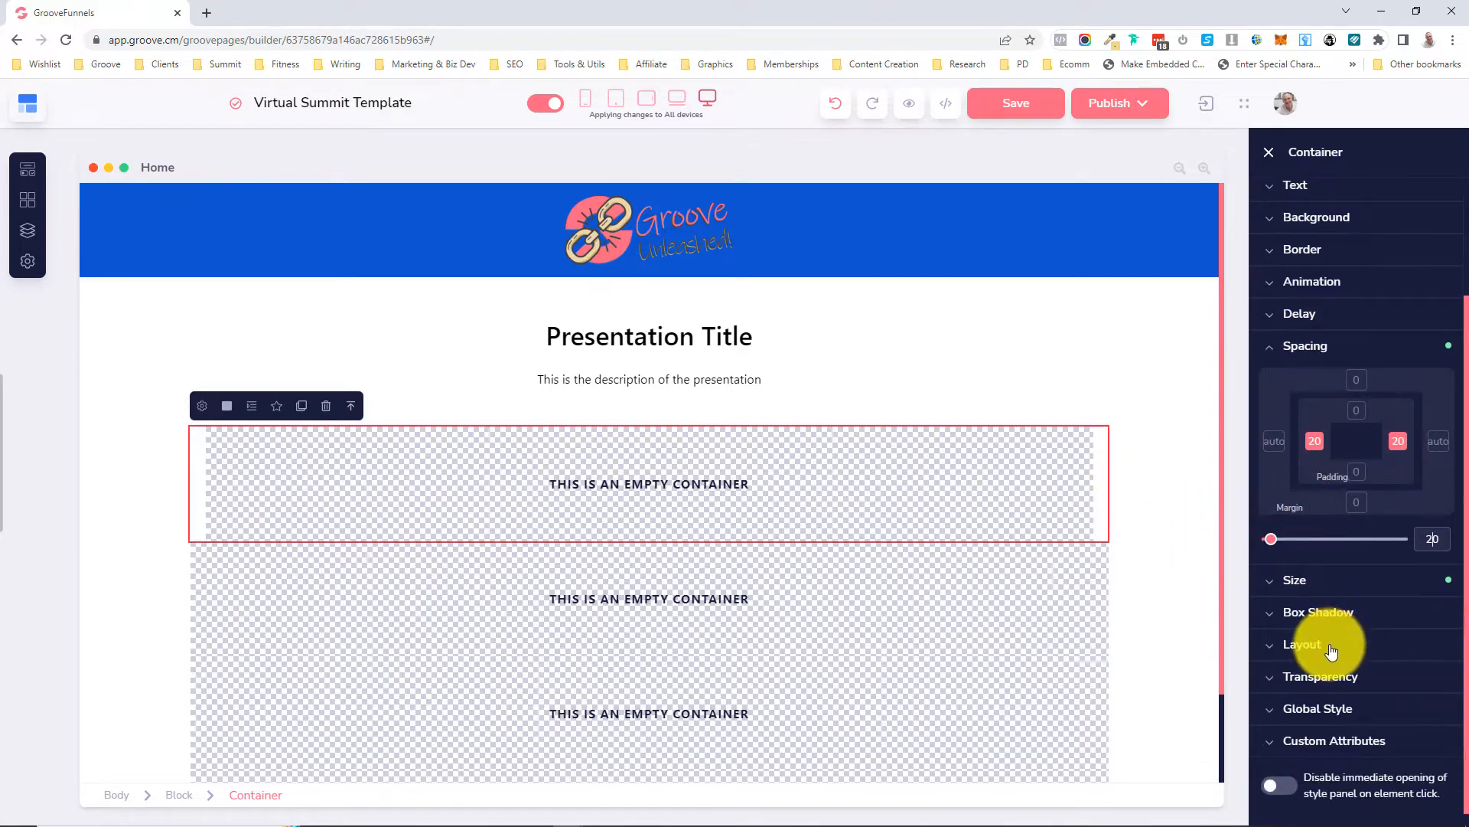
pyautogui.click(1332, 649)
pyautogui.click(1391, 548)
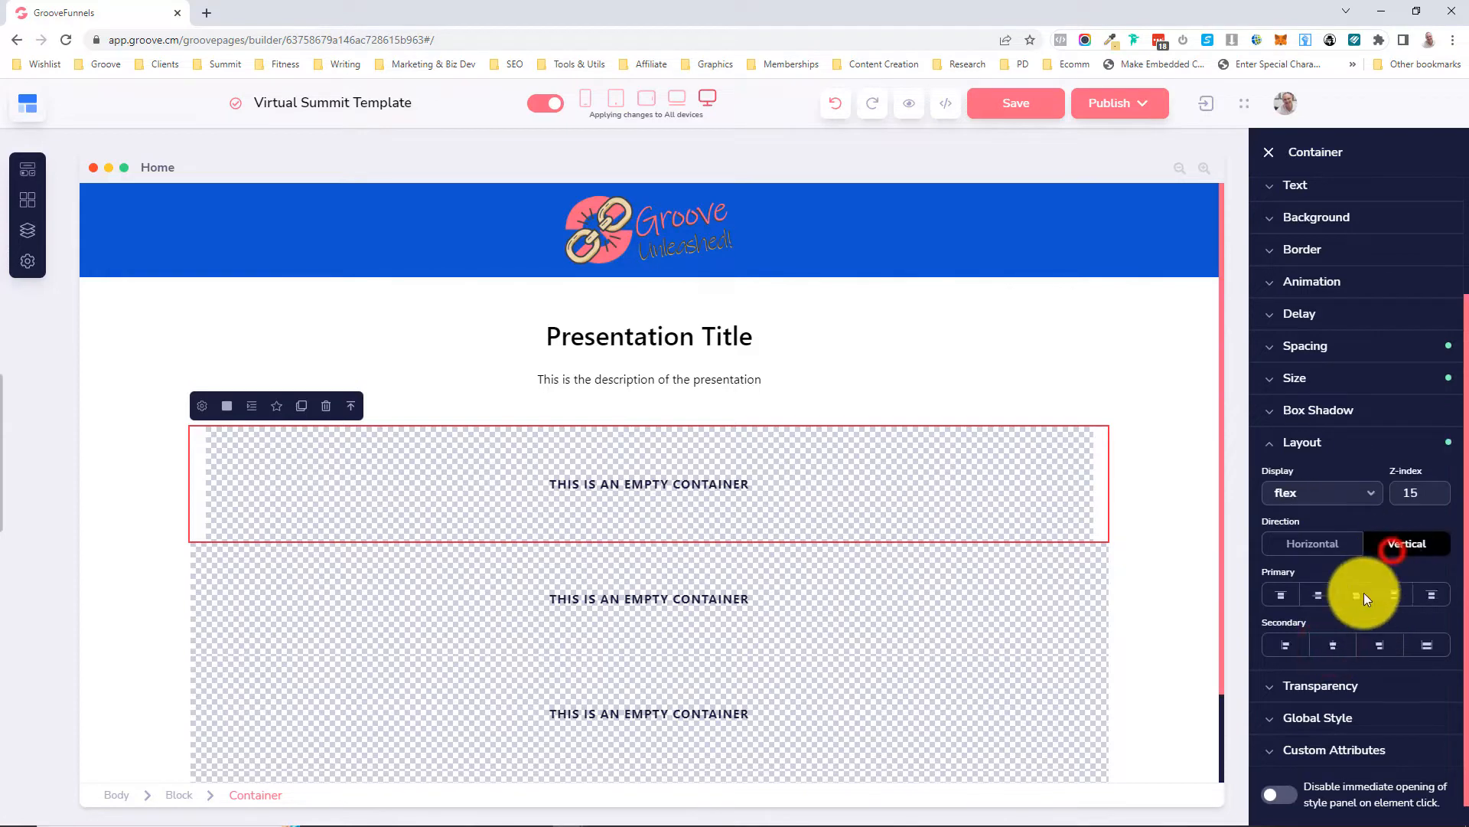
pyautogui.click(1333, 646)
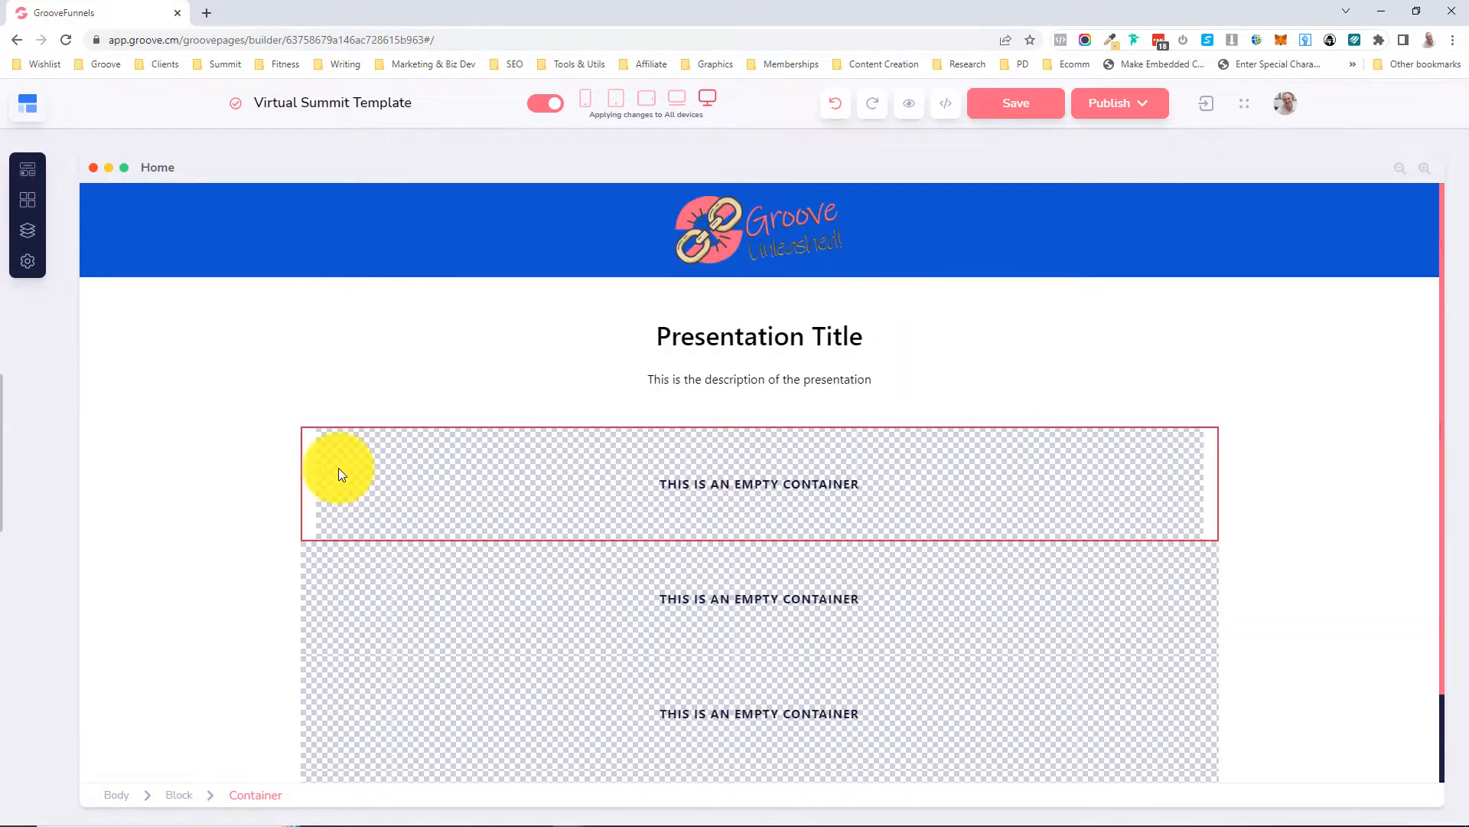
# - Add a Paragraph element to the Prepresention container and a blue countdown timer in the empty container directly below it
pyautogui.click(30, 176)
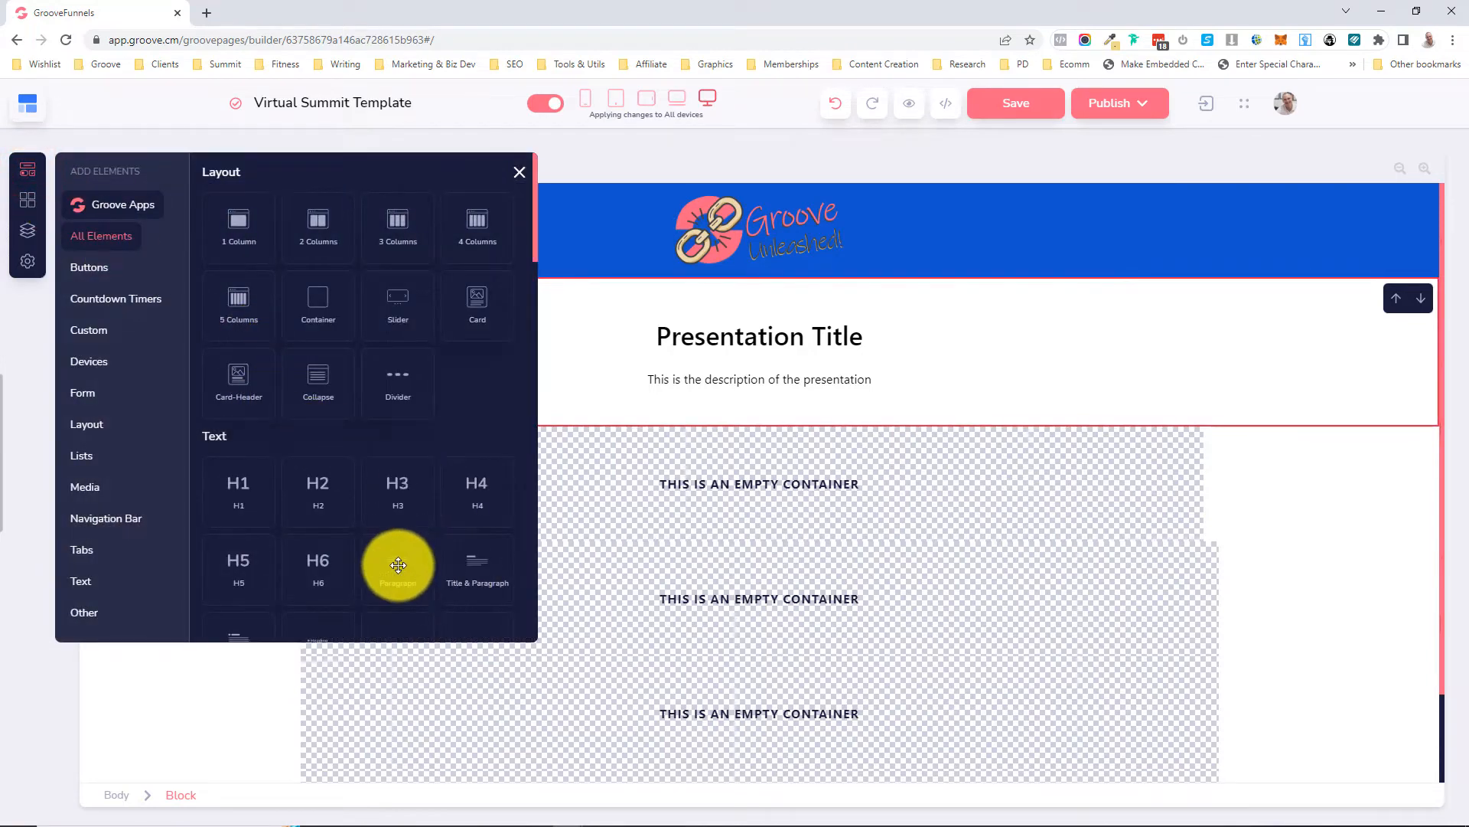
pyautogui.moveTo(398, 565); pyautogui.dragTo(719, 495)
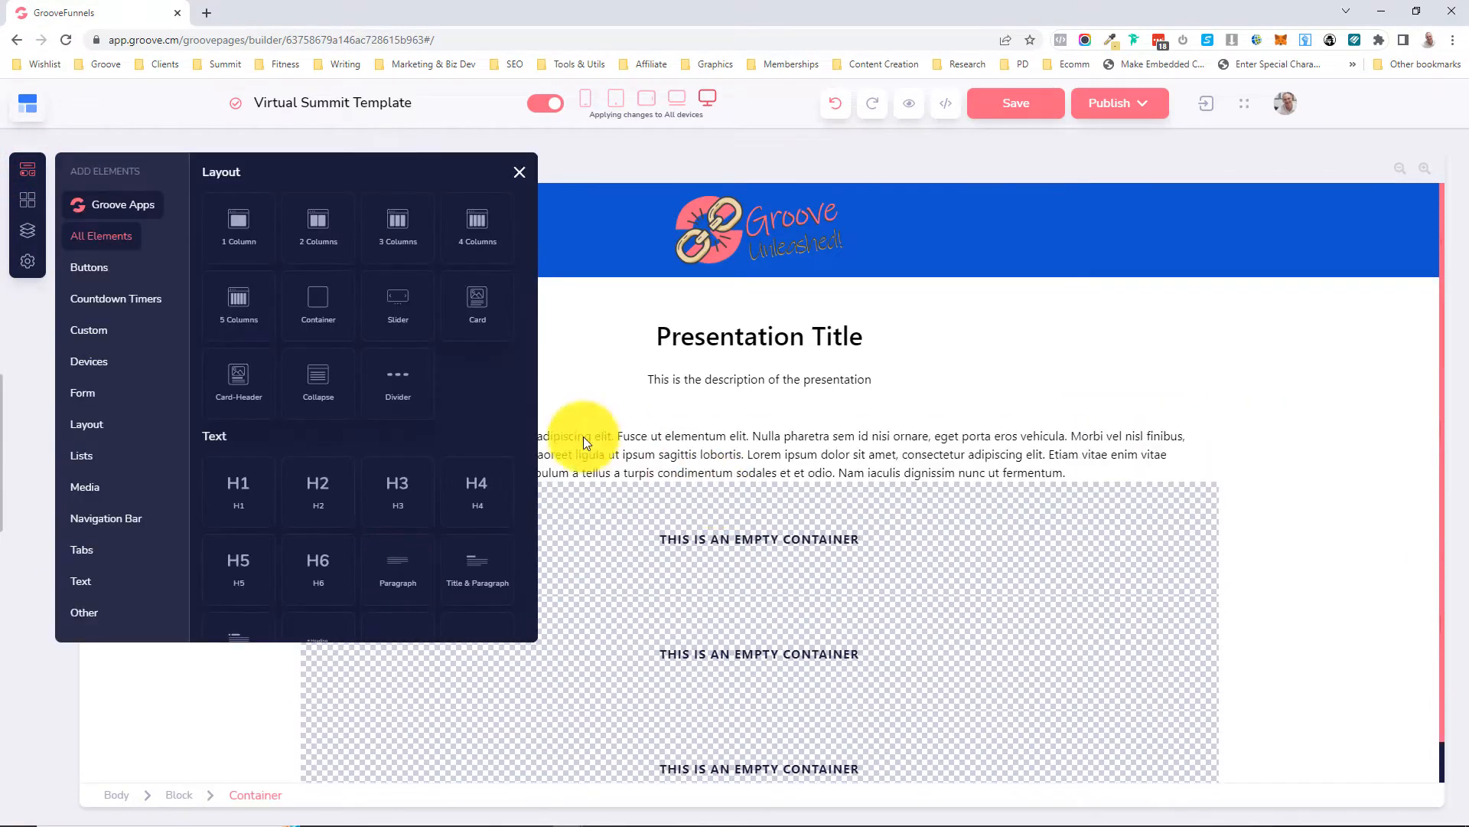
pyautogui.click(101, 304)
pyautogui.scroll(-3, 309, 385)
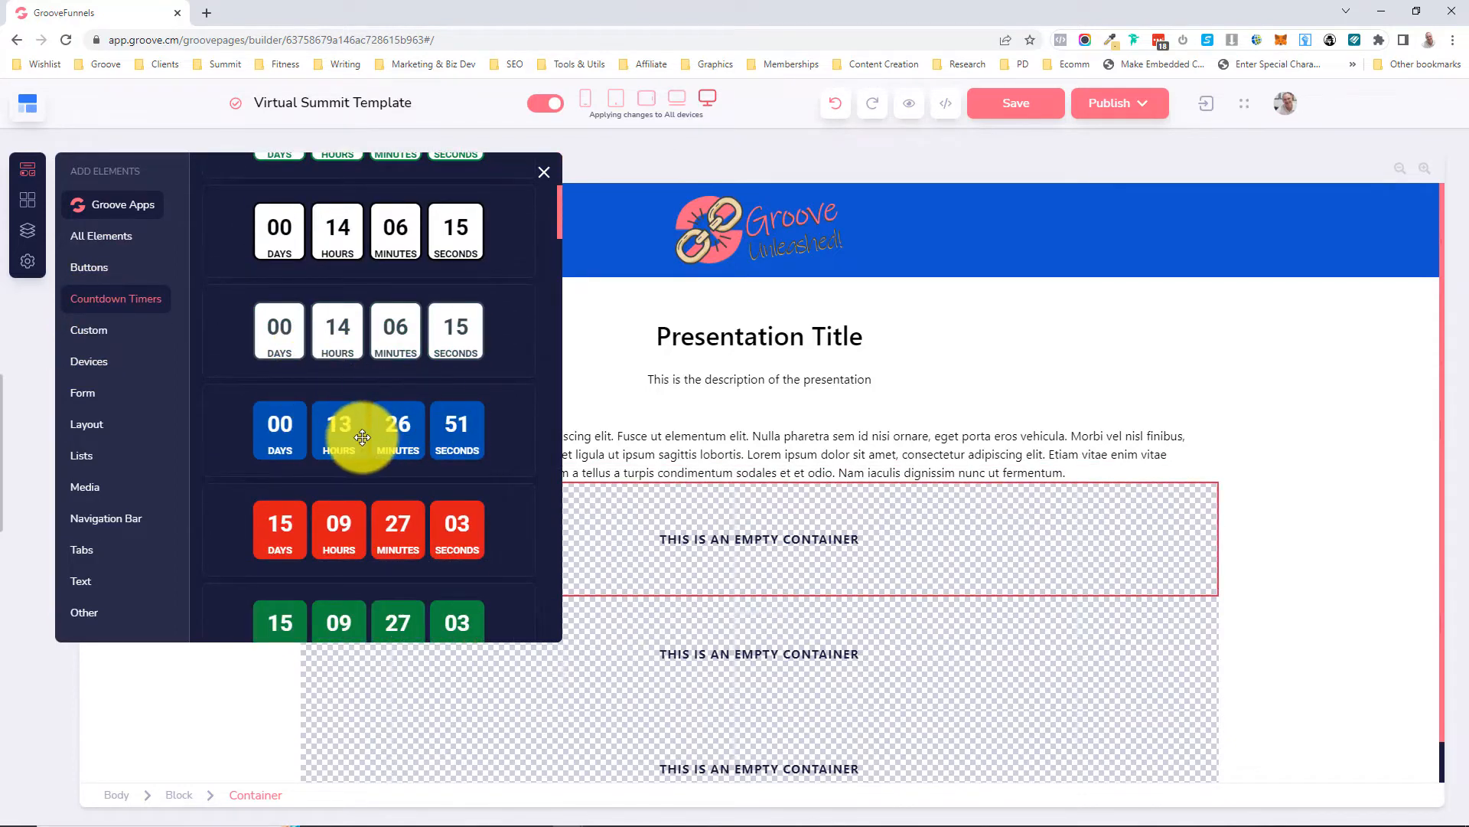
pyautogui.moveTo(263, 426); pyautogui.dragTo(739, 512)
pyautogui.moveTo(737, 508); pyautogui.dragTo(737, 508)
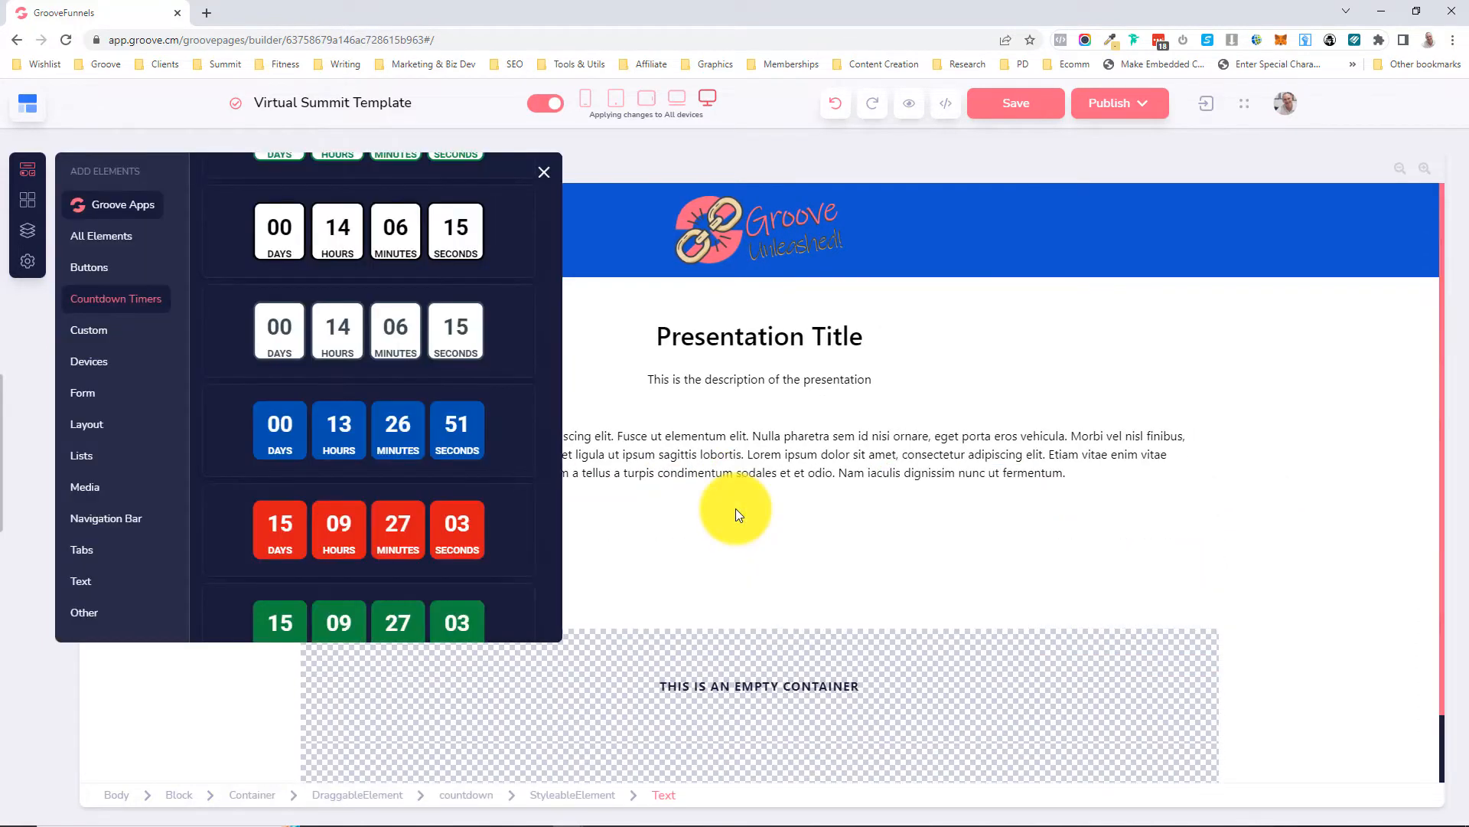
# - Replace the placeholder paragraph above the countdown timer with "Presentation will be available in"
pyautogui.click(709, 448)
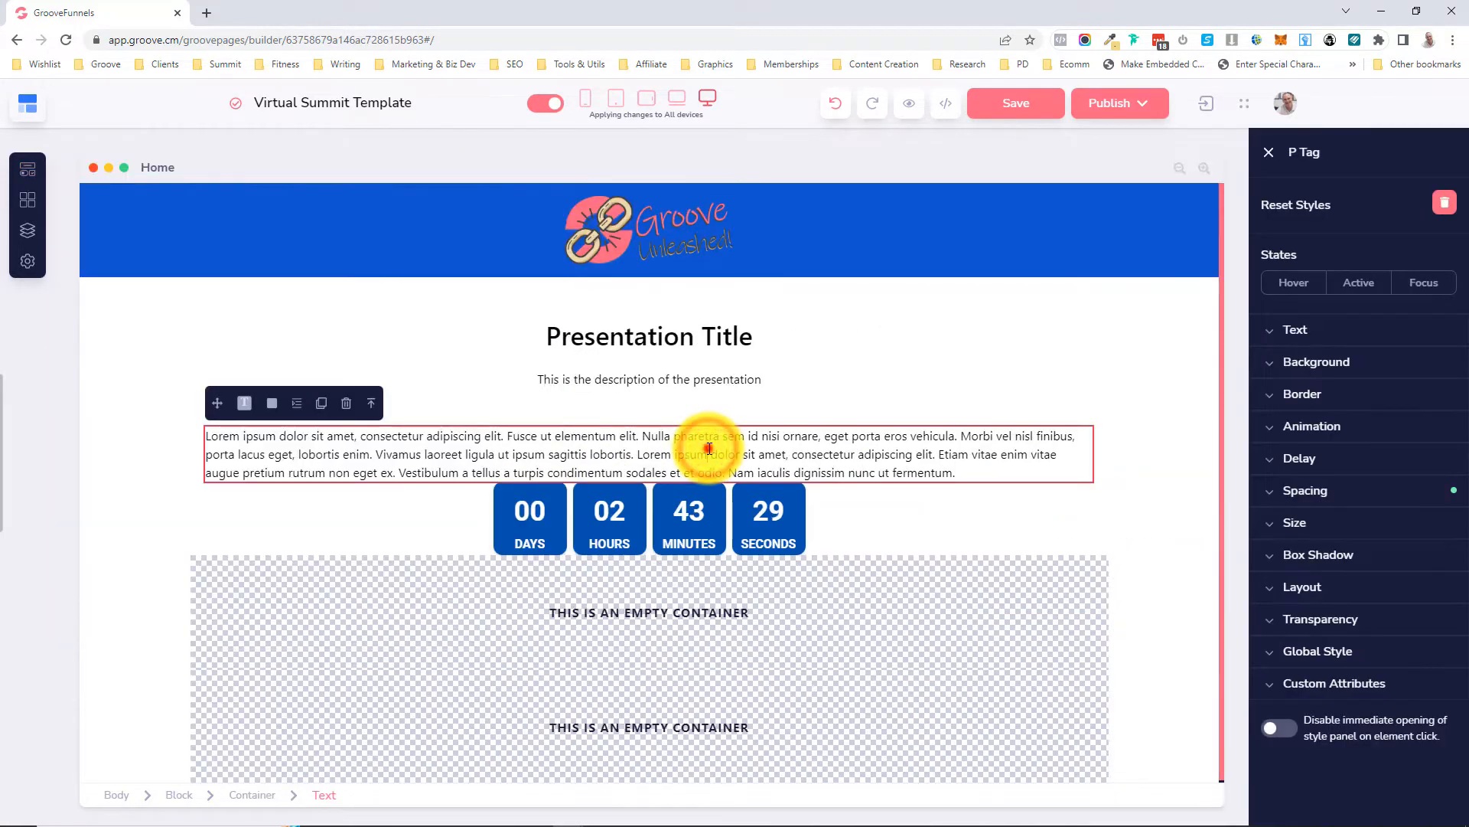
pyautogui.doubleClick(710, 448)
pyautogui.write('Presentation')
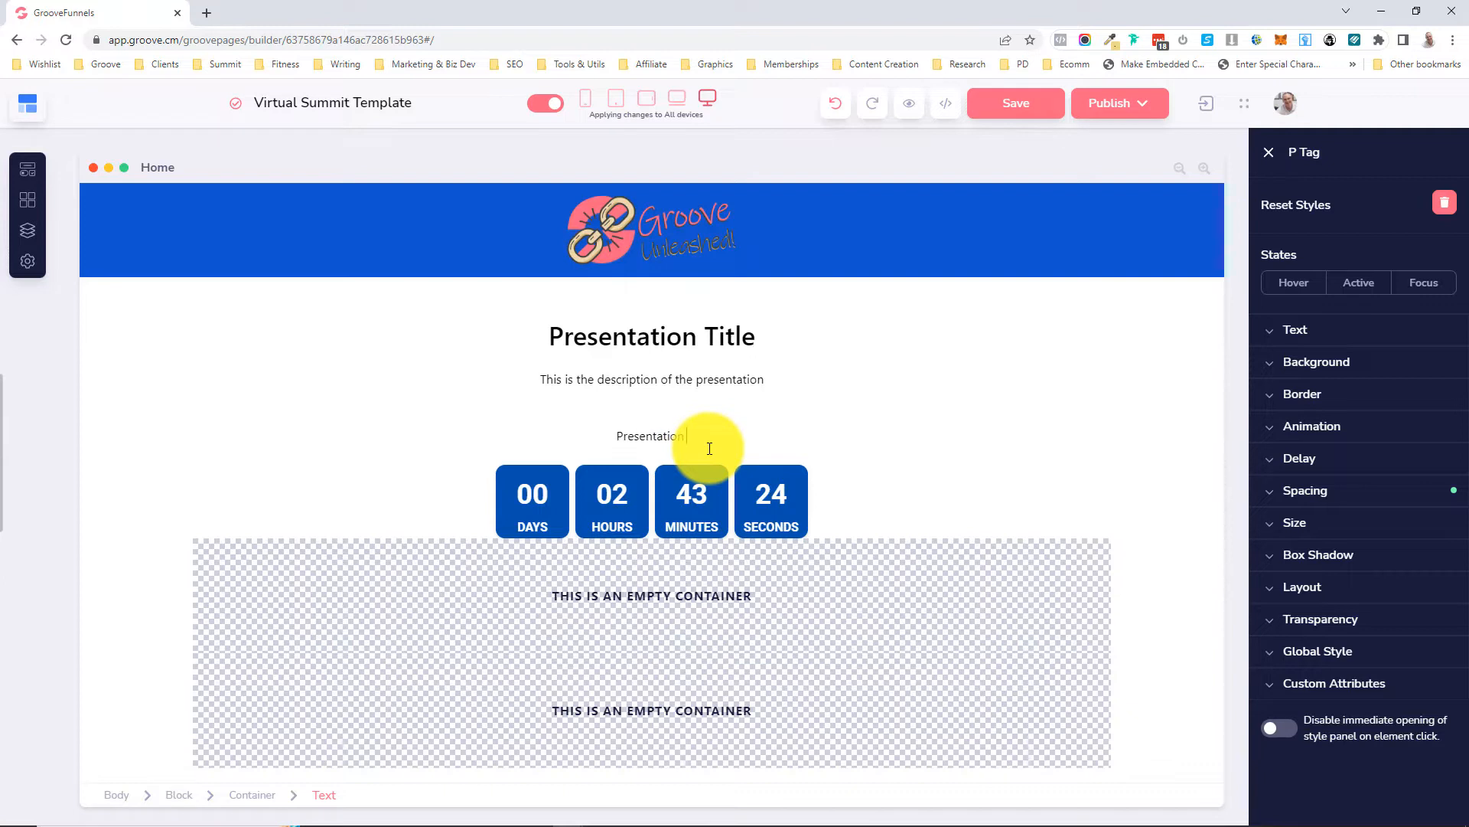
pyautogui.write('will be available in')
# - Move the "Presentation will be available in" paragraph into the Livepresentation container, above the countdown timer
pyautogui.click(1087, 521)
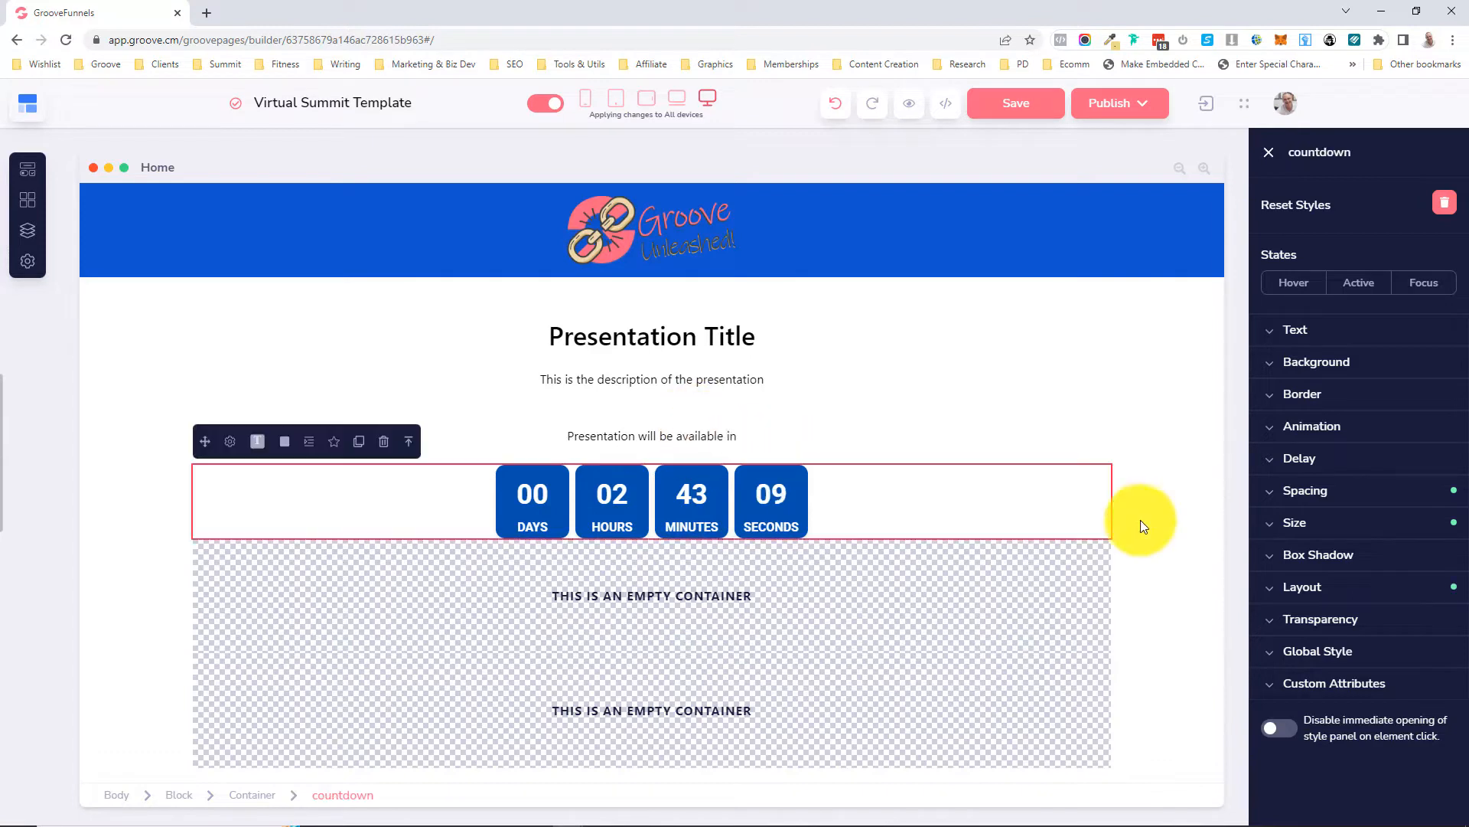
pyautogui.click(1145, 519)
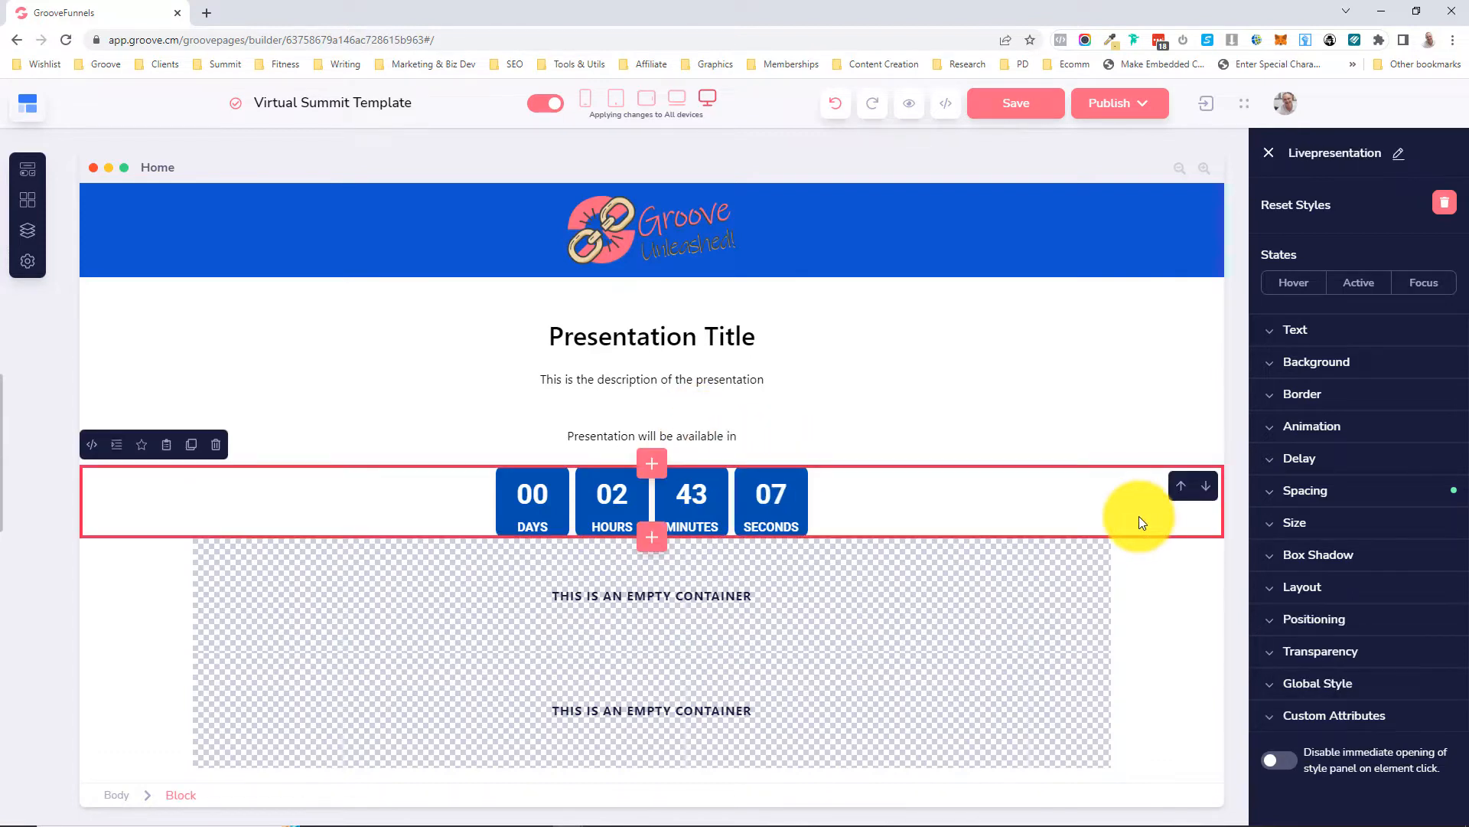
pyautogui.click(713, 439)
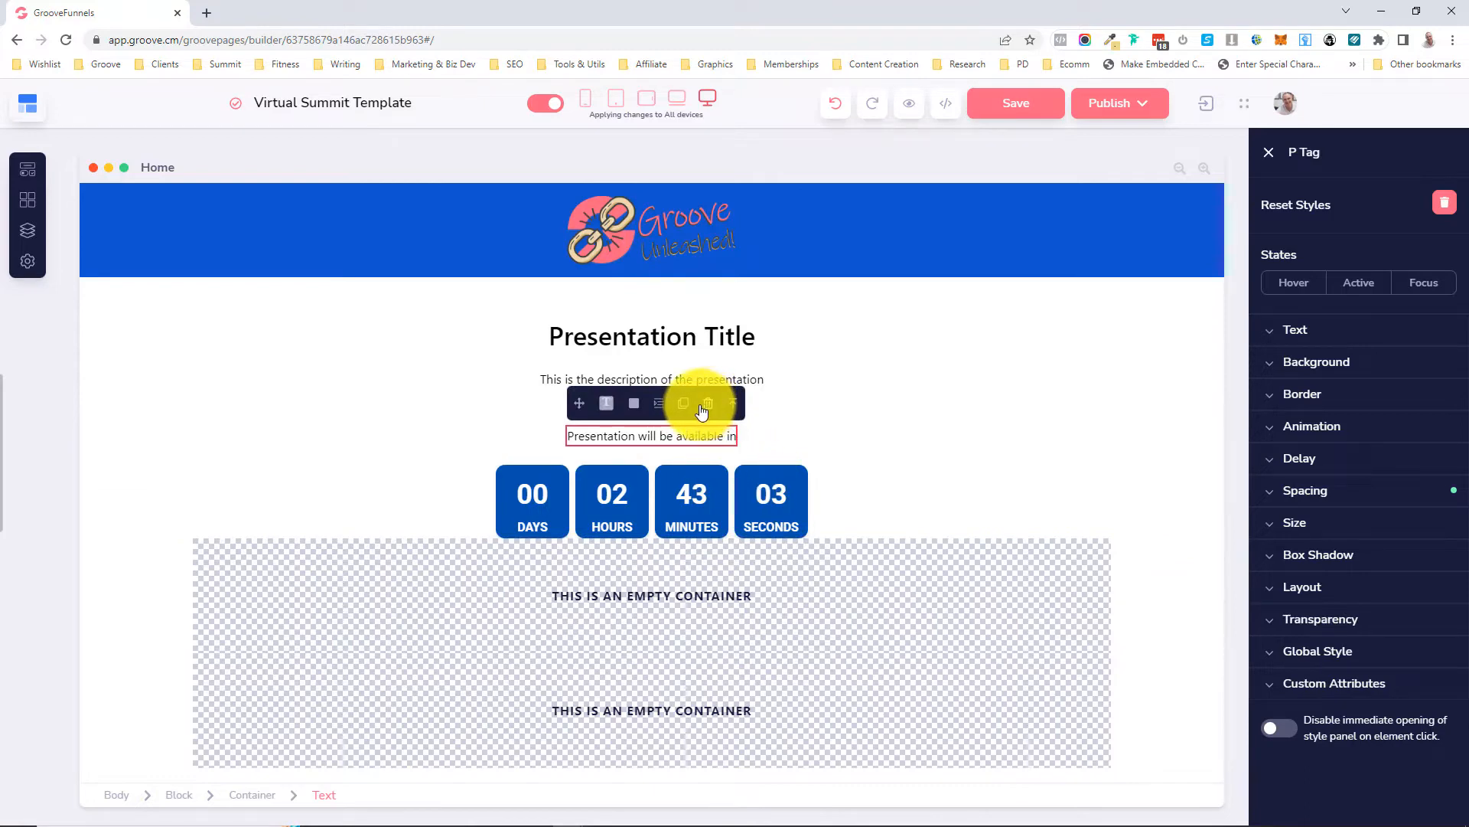
pyautogui.moveTo(578, 403); pyautogui.dragTo(687, 530)
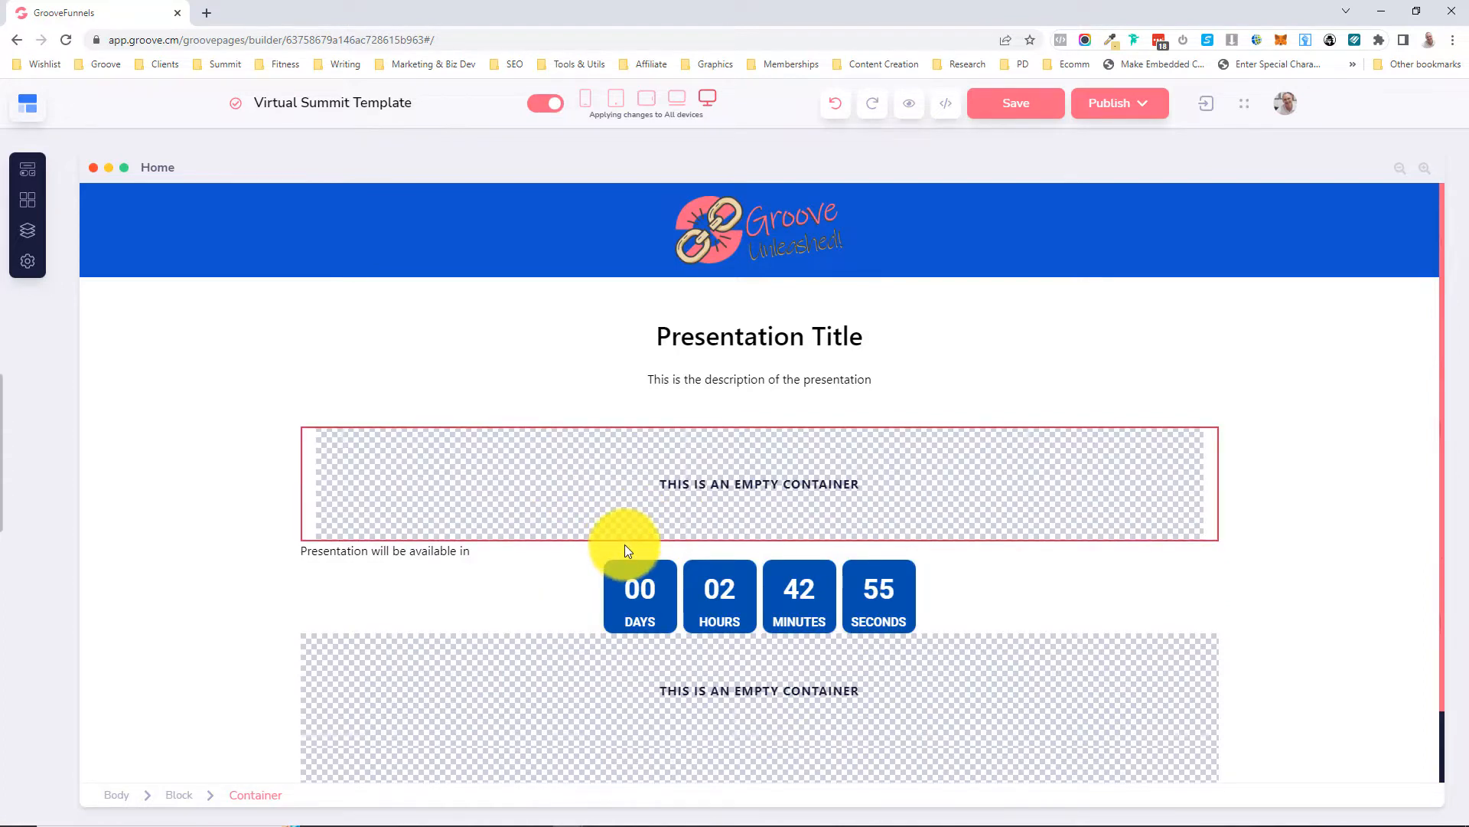
# - Move the countdown timer and the paragraph into the empty Prepresention container, with the text above the timer
pyautogui.click(575, 585)
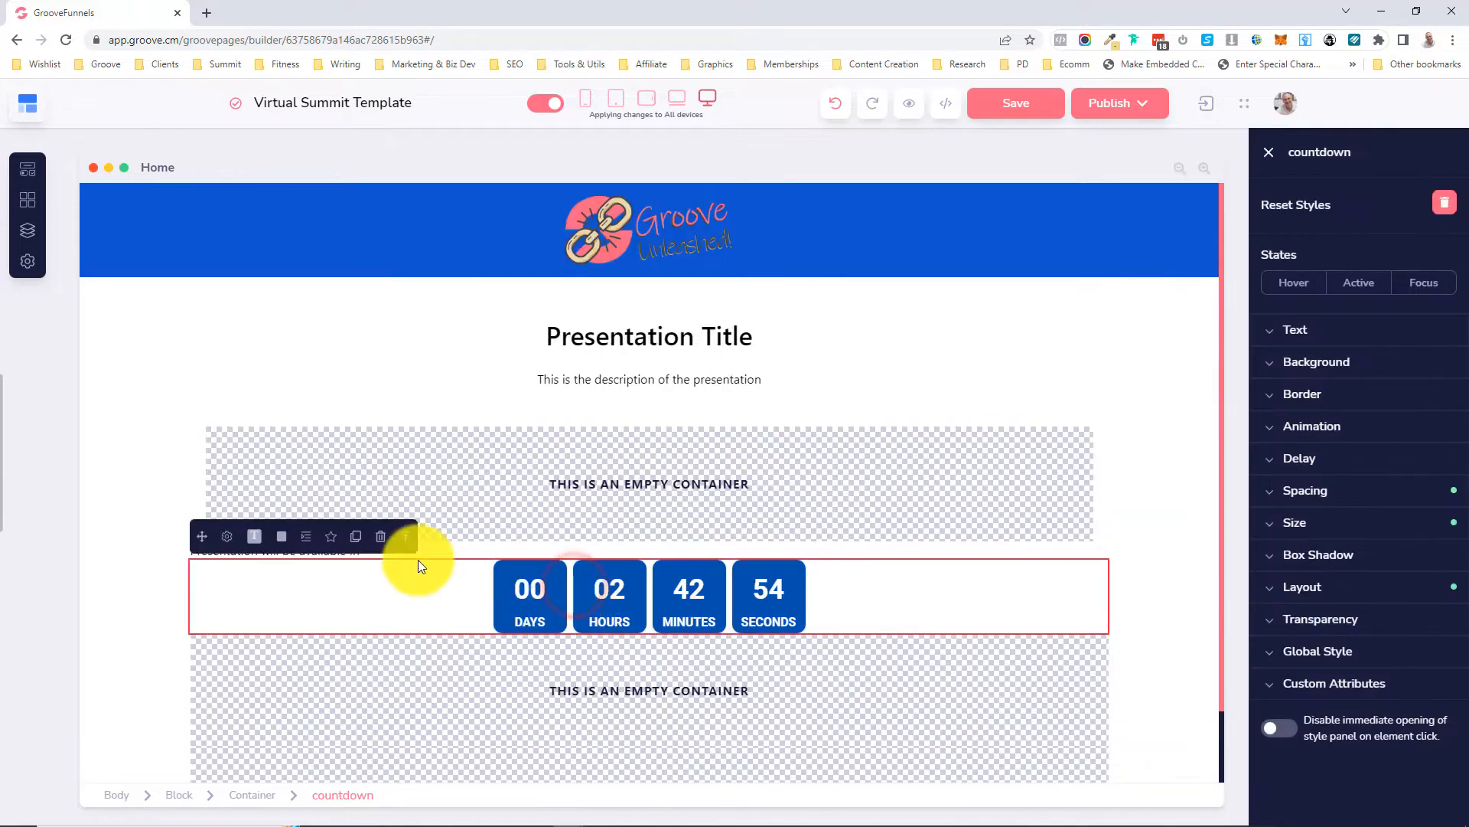
pyautogui.moveTo(201, 543); pyautogui.dragTo(218, 472)
pyautogui.click(352, 508)
pyautogui.click(820, 551)
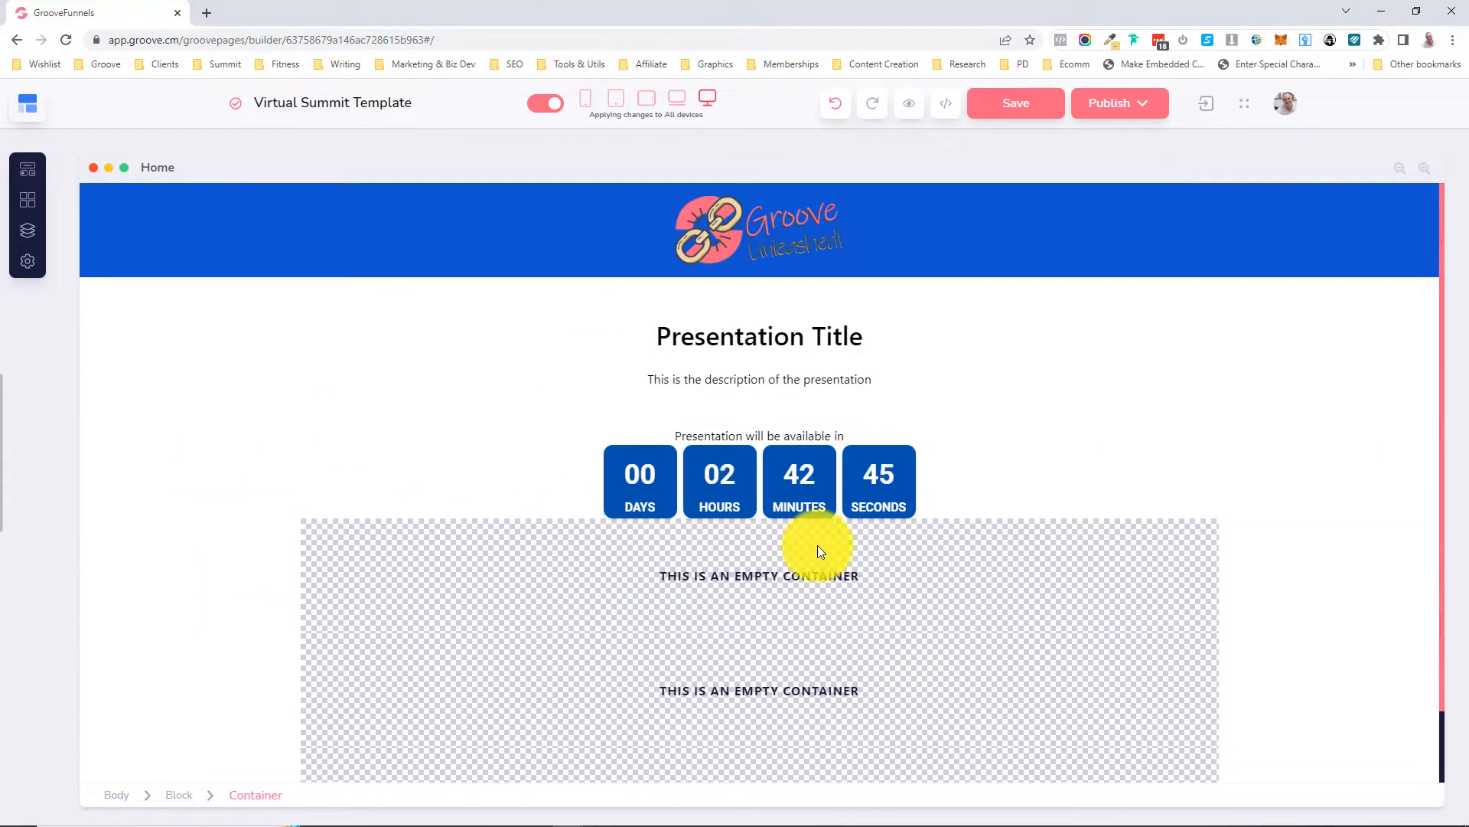
# - Set the bottom margin of the "Presentation will be available in" paragraph to 5
pyautogui.click(761, 437)
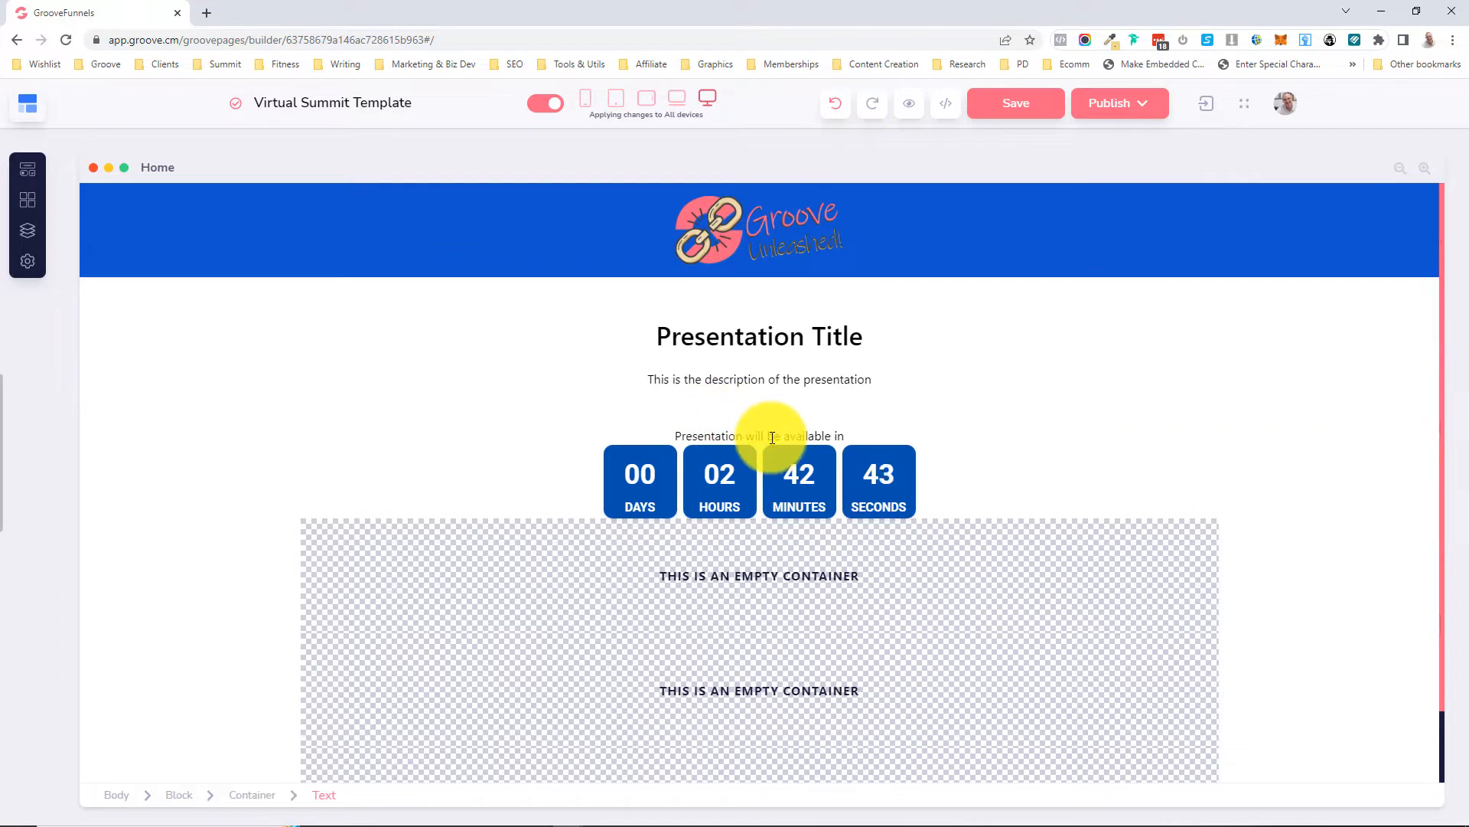
pyautogui.click(772, 437)
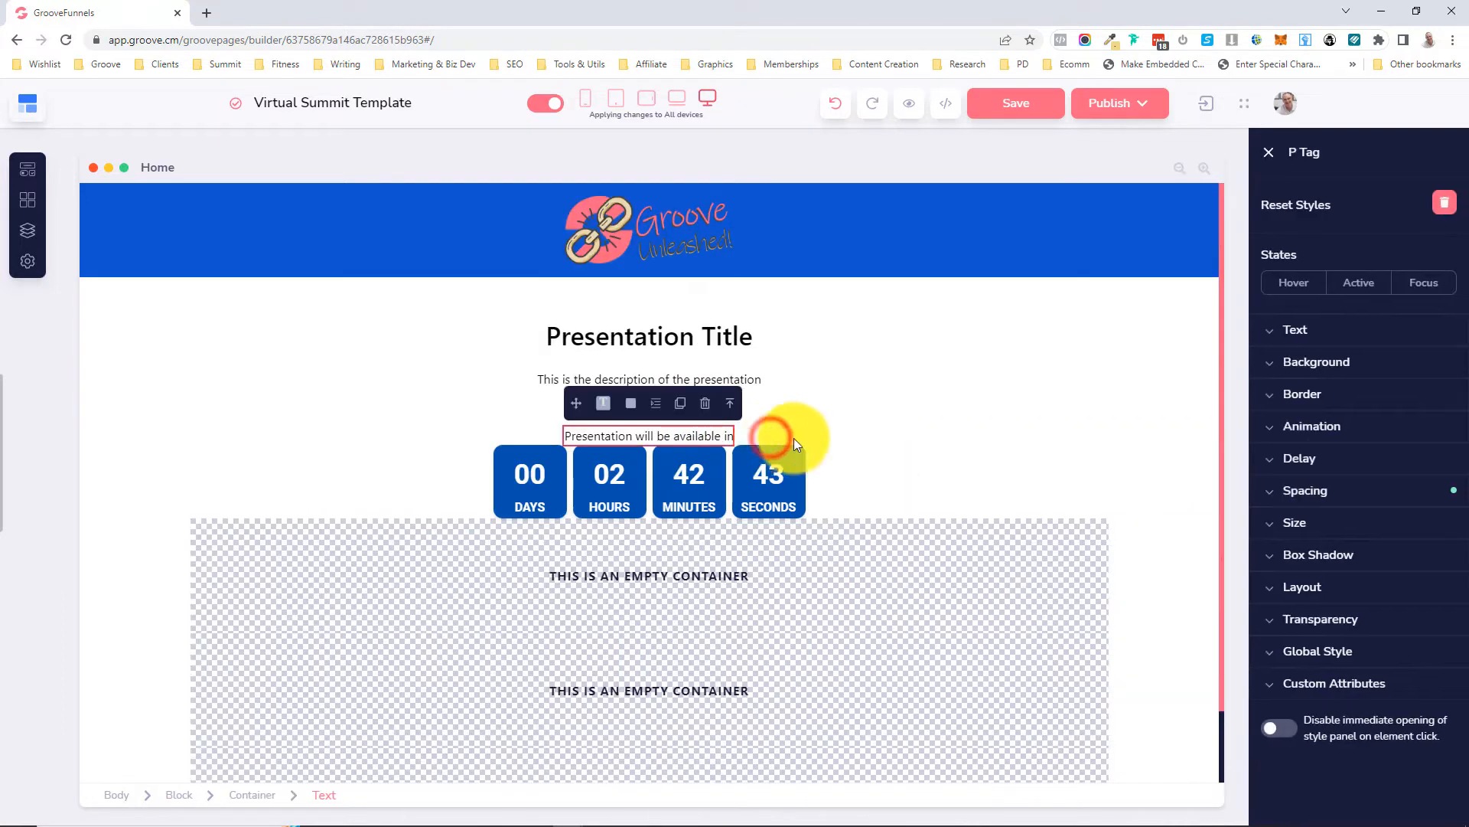
pyautogui.click(1329, 489)
pyautogui.click(1356, 647)
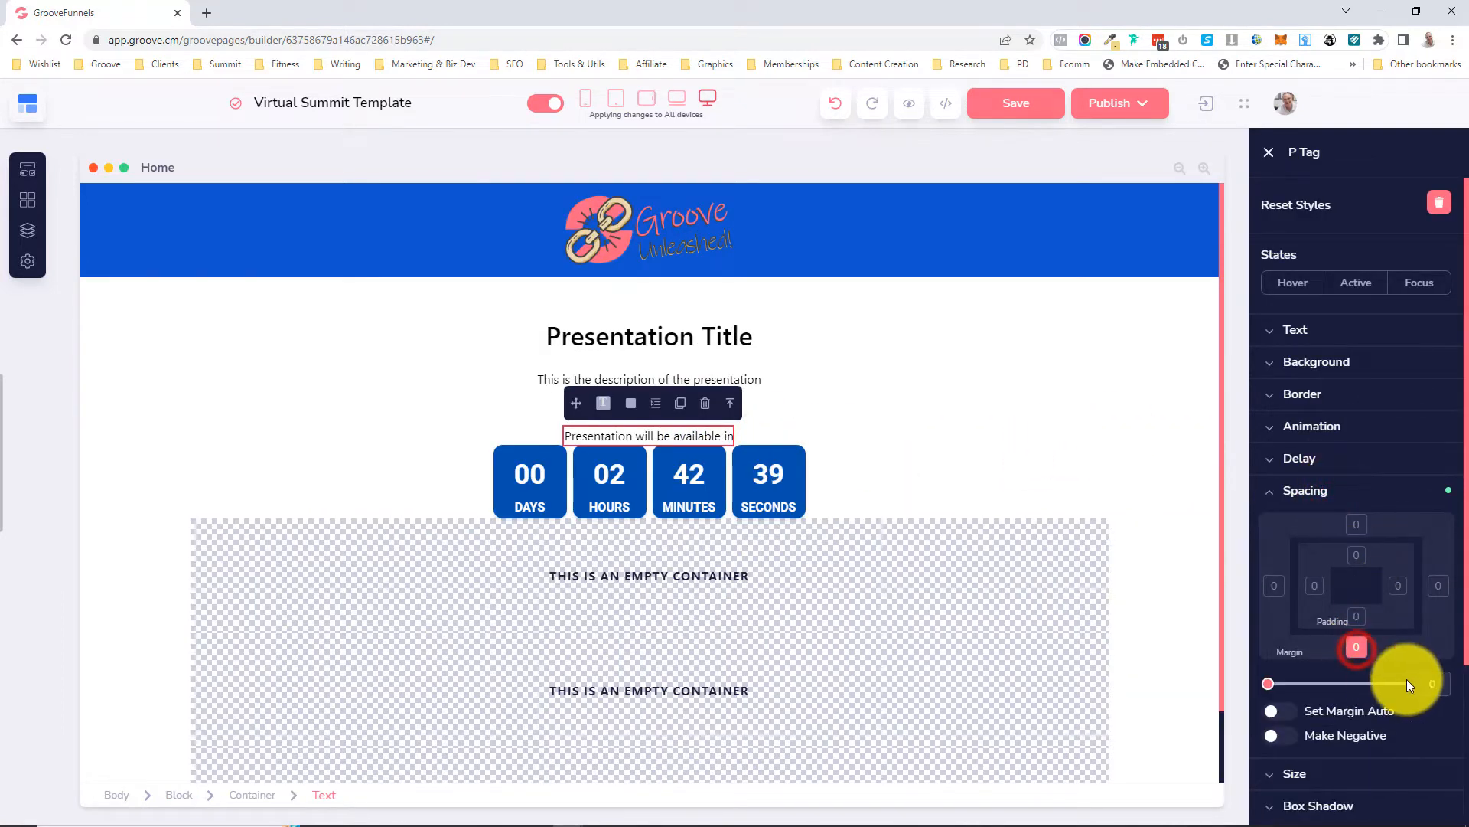
pyautogui.click(1431, 681)
pyautogui.write('5')
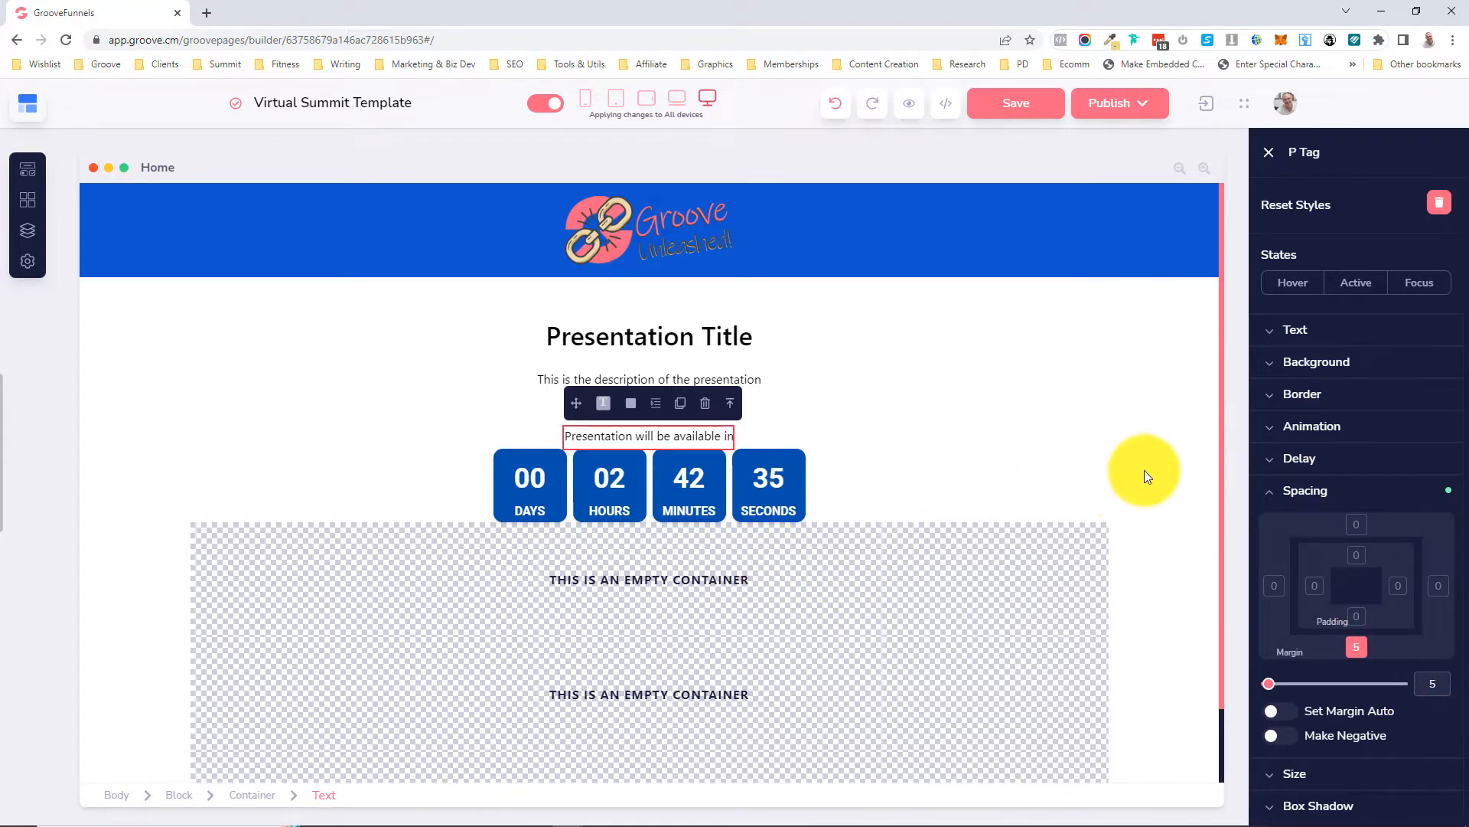
# - Set the bottom padding of the Prepresention block to 50
pyautogui.click(1167, 483)
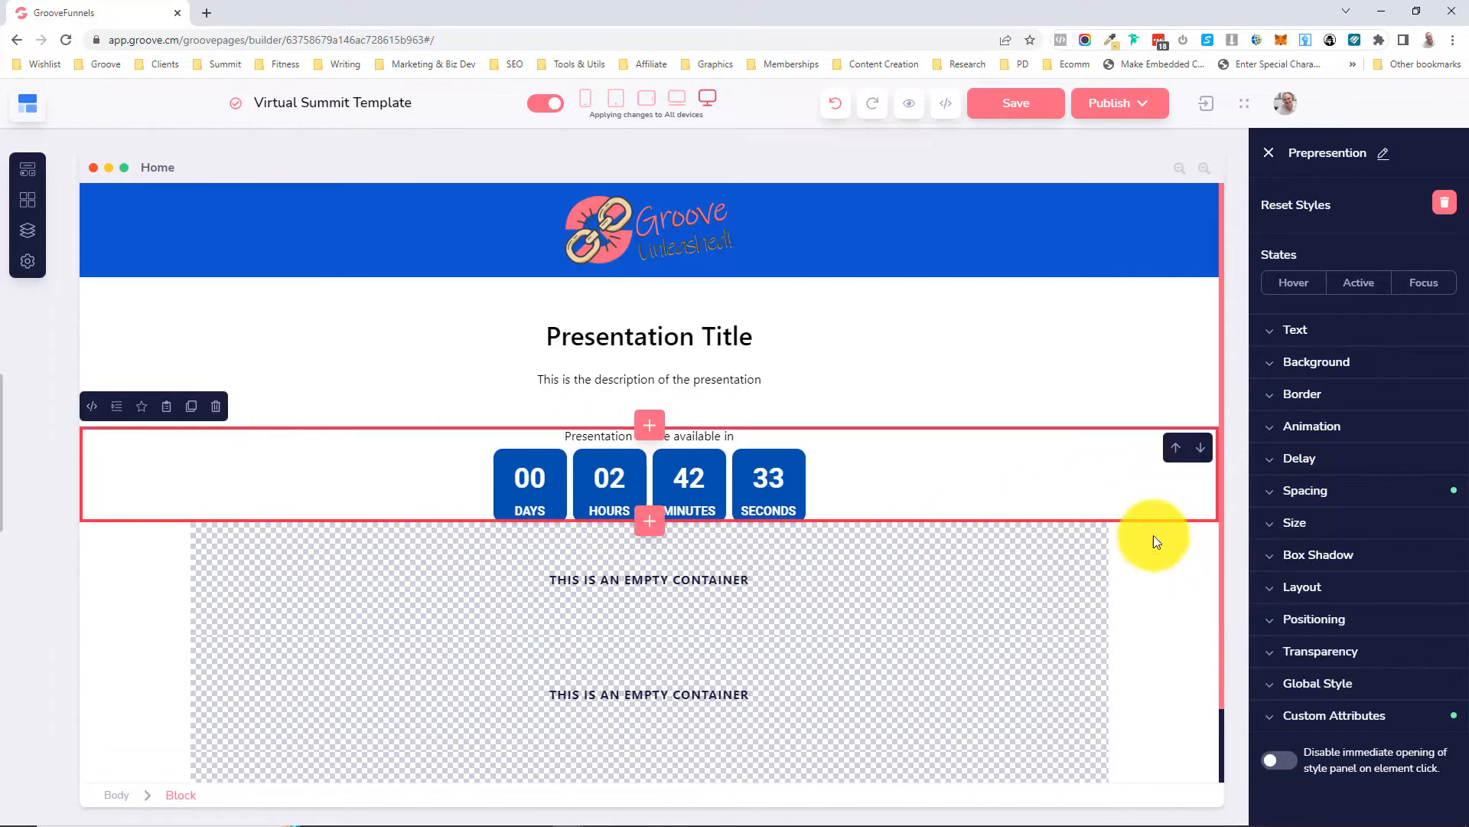
pyautogui.click(1328, 491)
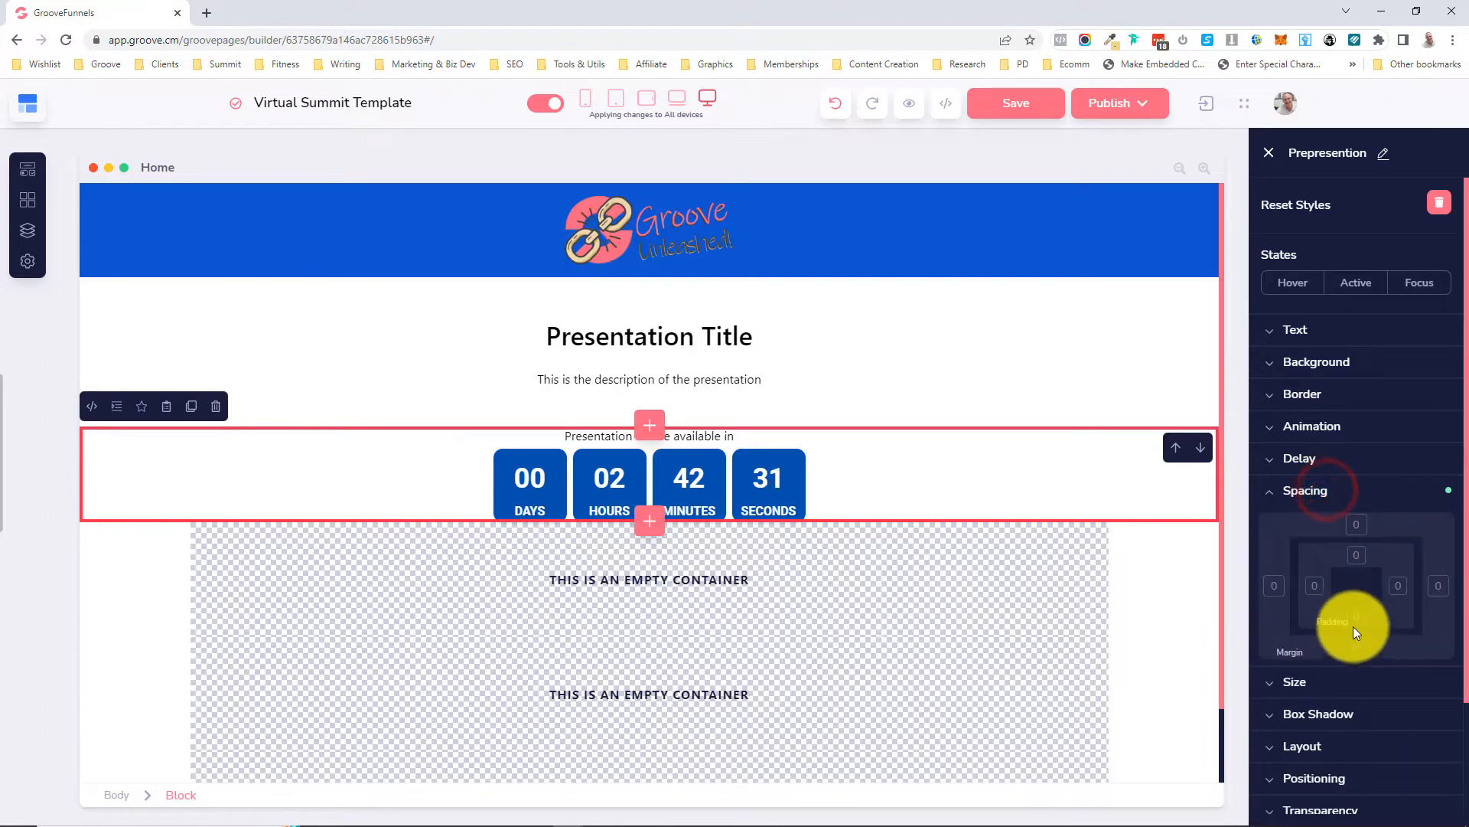
pyautogui.write('5')
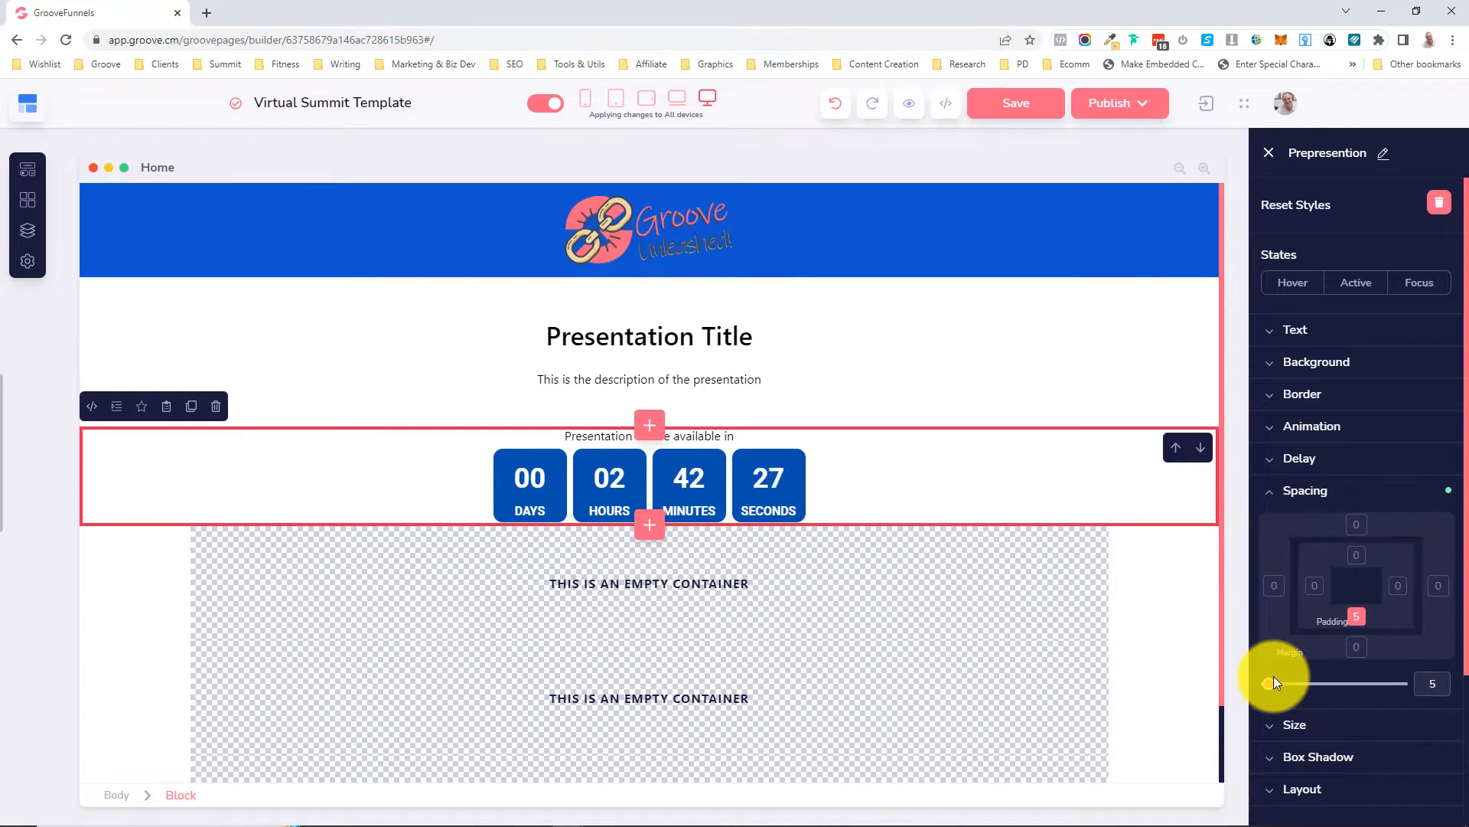
pyautogui.write('0')
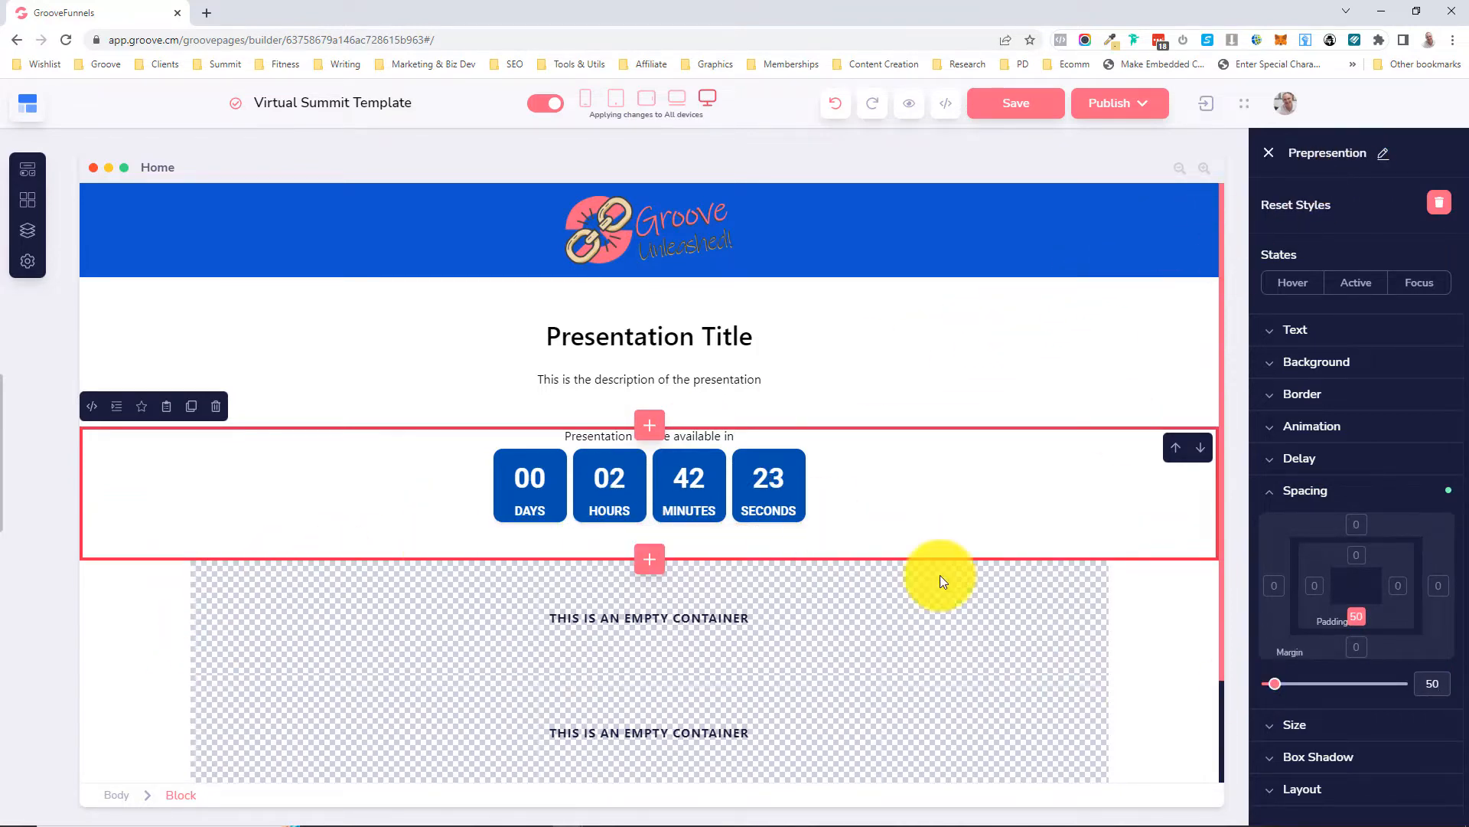
# - Duplicate the "Presentation will be available in" paragraph and move the copy into the first empty container below the countdown timer
pyautogui.click(315, 595)
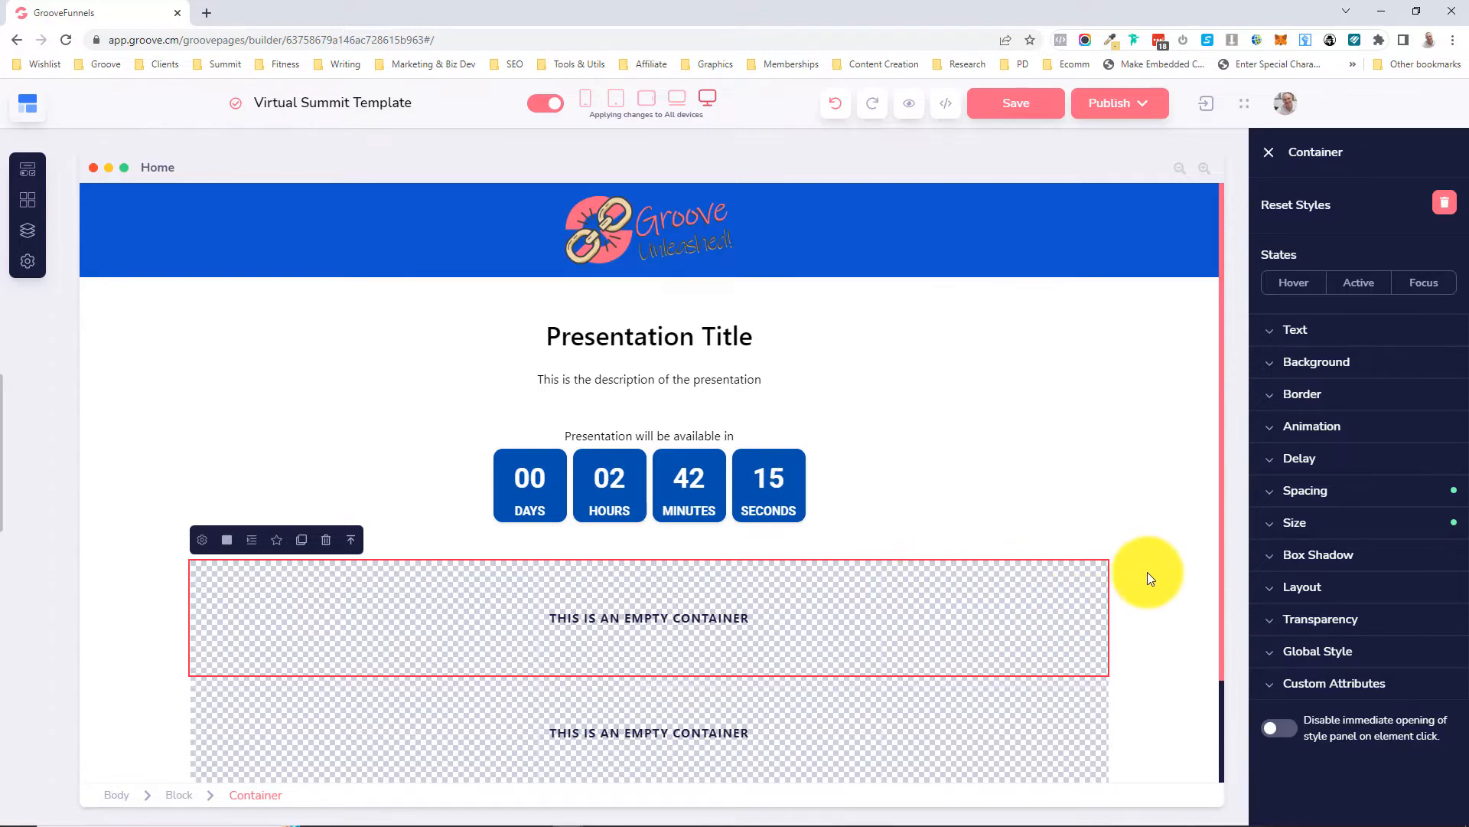
pyautogui.click(636, 440)
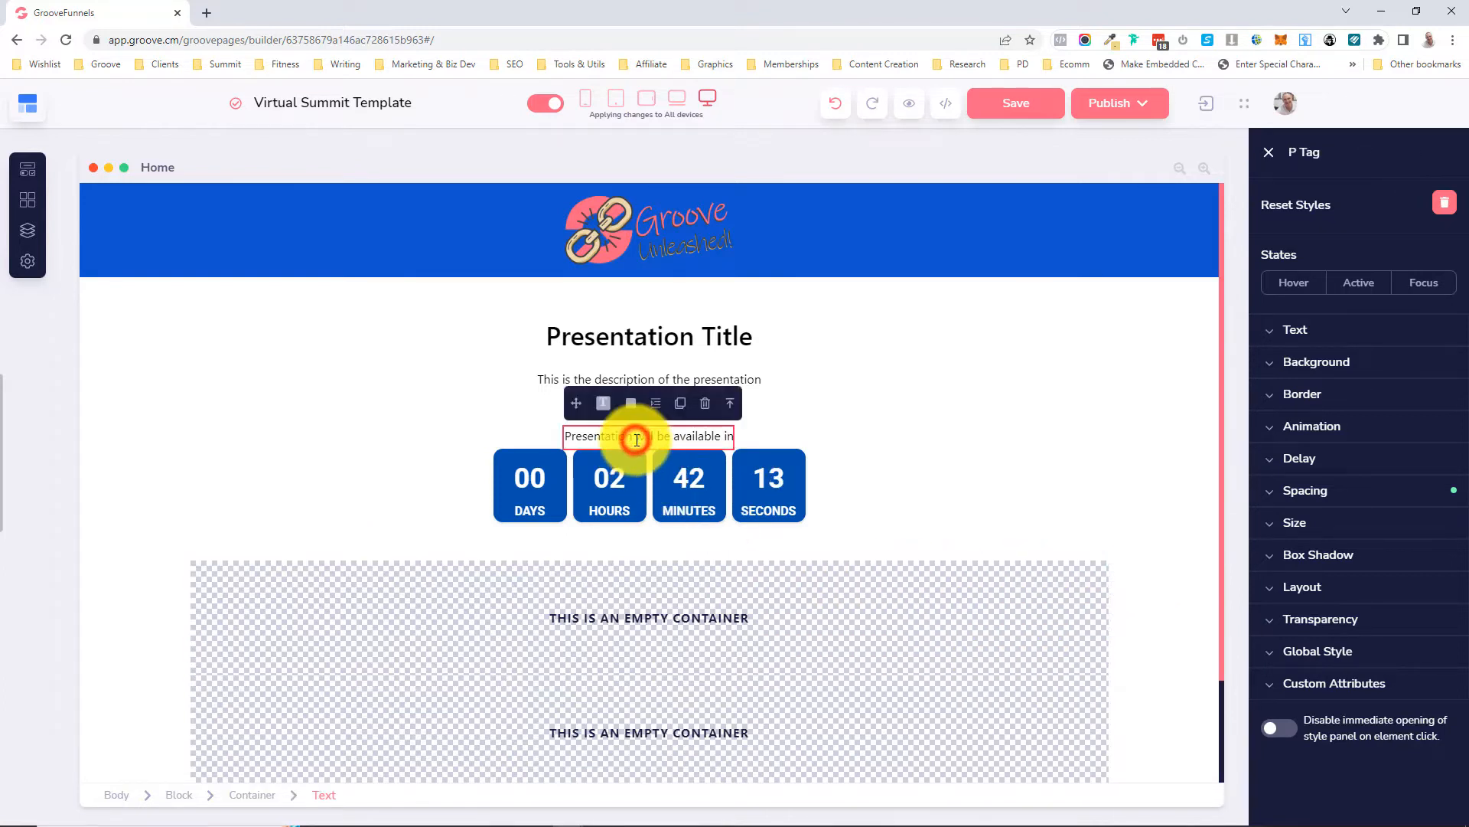
pyautogui.click(681, 405)
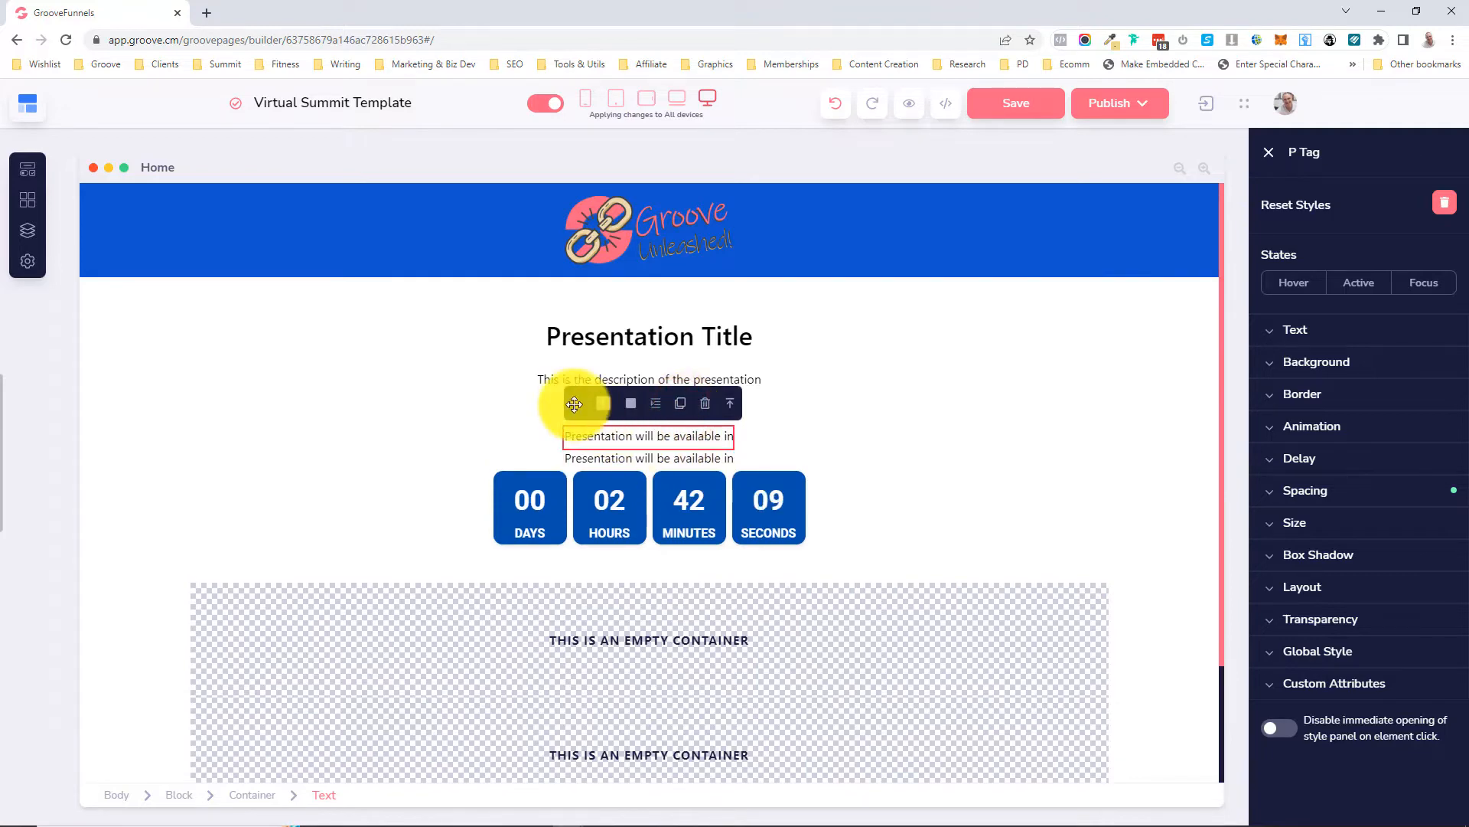
pyautogui.moveTo(580, 427); pyautogui.dragTo(610, 587)
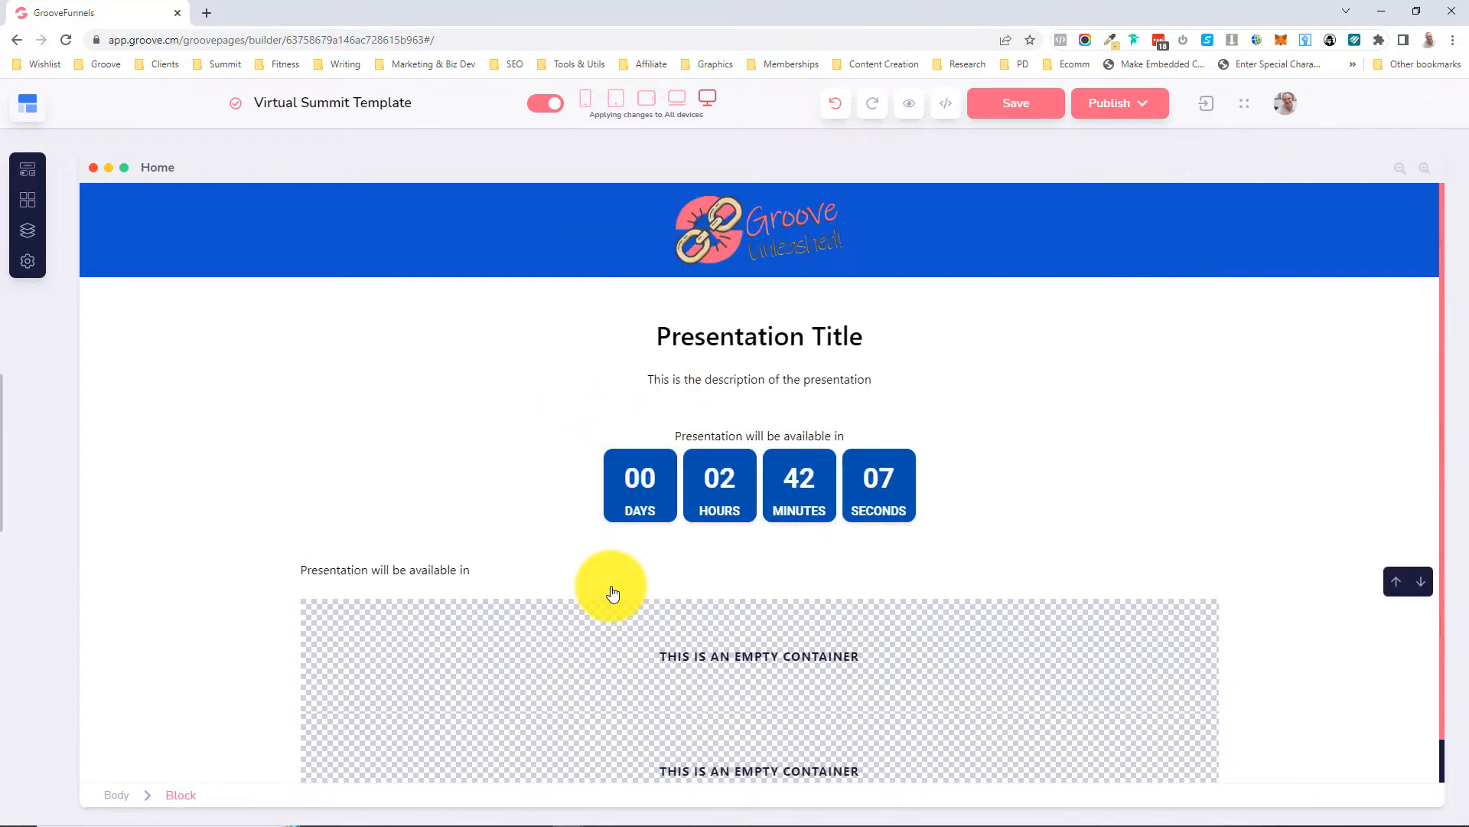
# - Add a blue countdown timer below the copied paragraph in the Livepresentation container
pyautogui.click(787, 458)
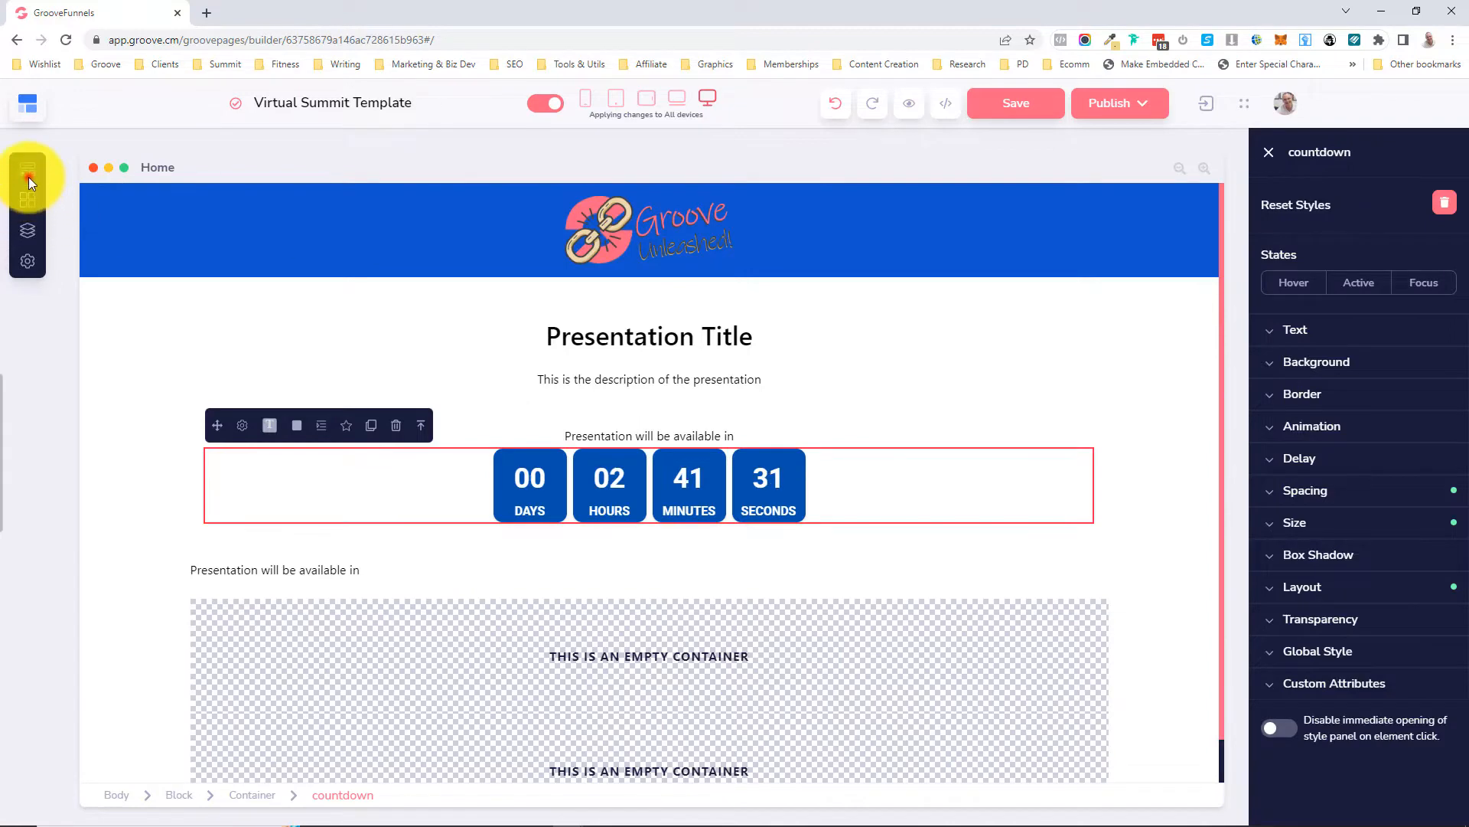
pyautogui.click(29, 200)
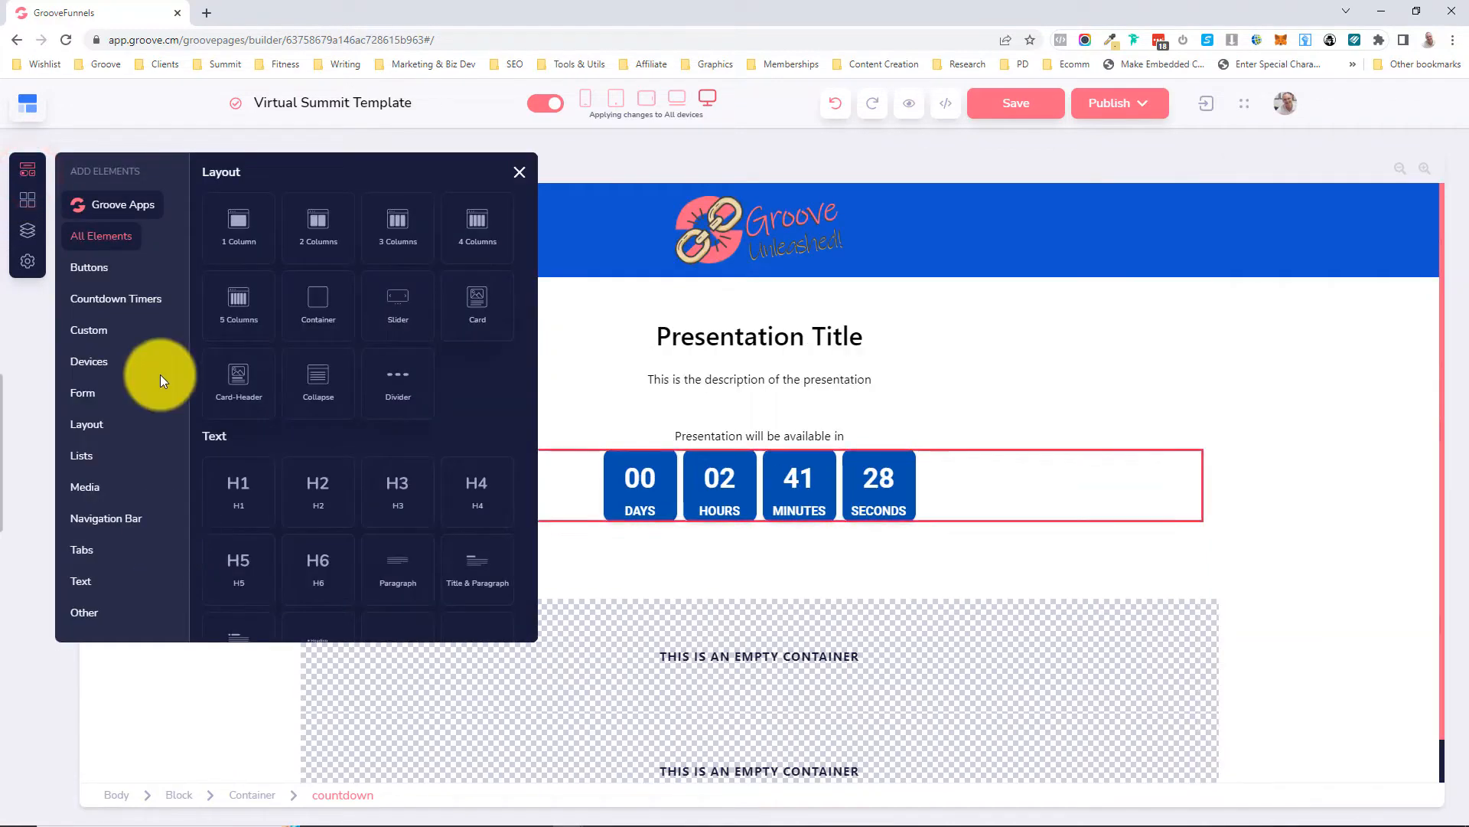
pyautogui.click(99, 300)
pyautogui.scroll(-2, 389, 437)
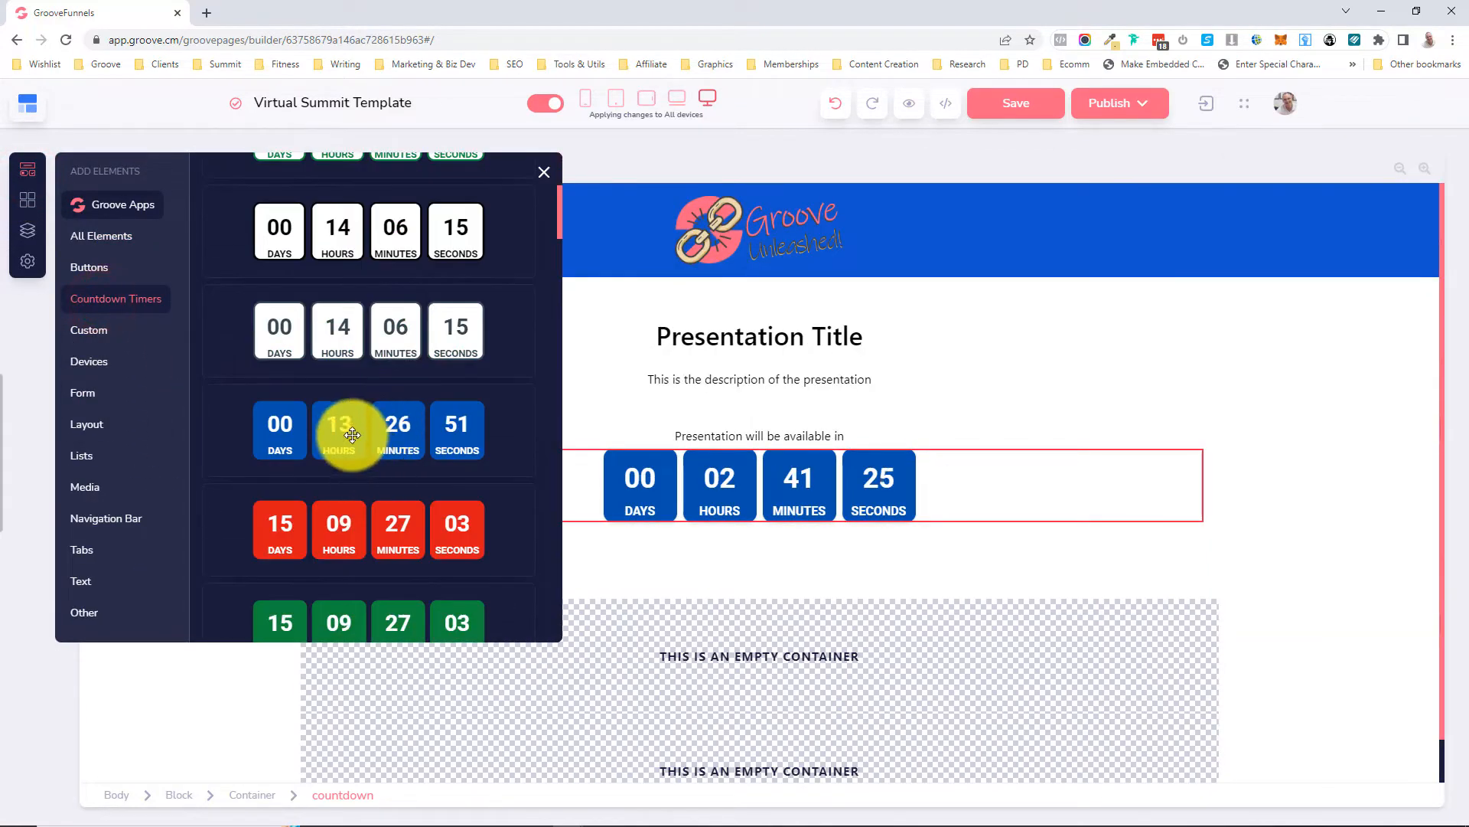
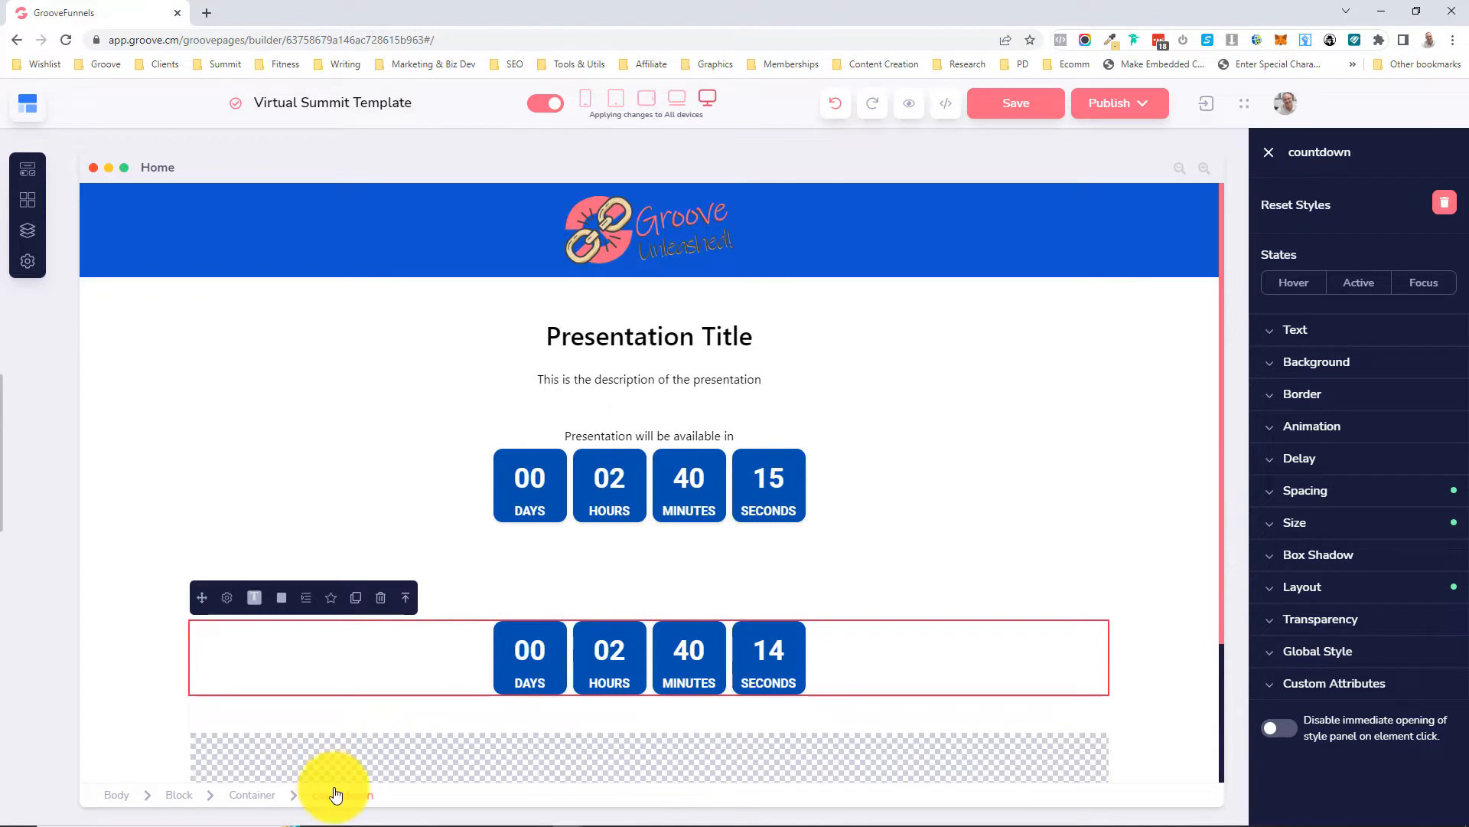
# - Set the left and right padding of the container holding the second countdown timer to 20
pyautogui.click(258, 799)
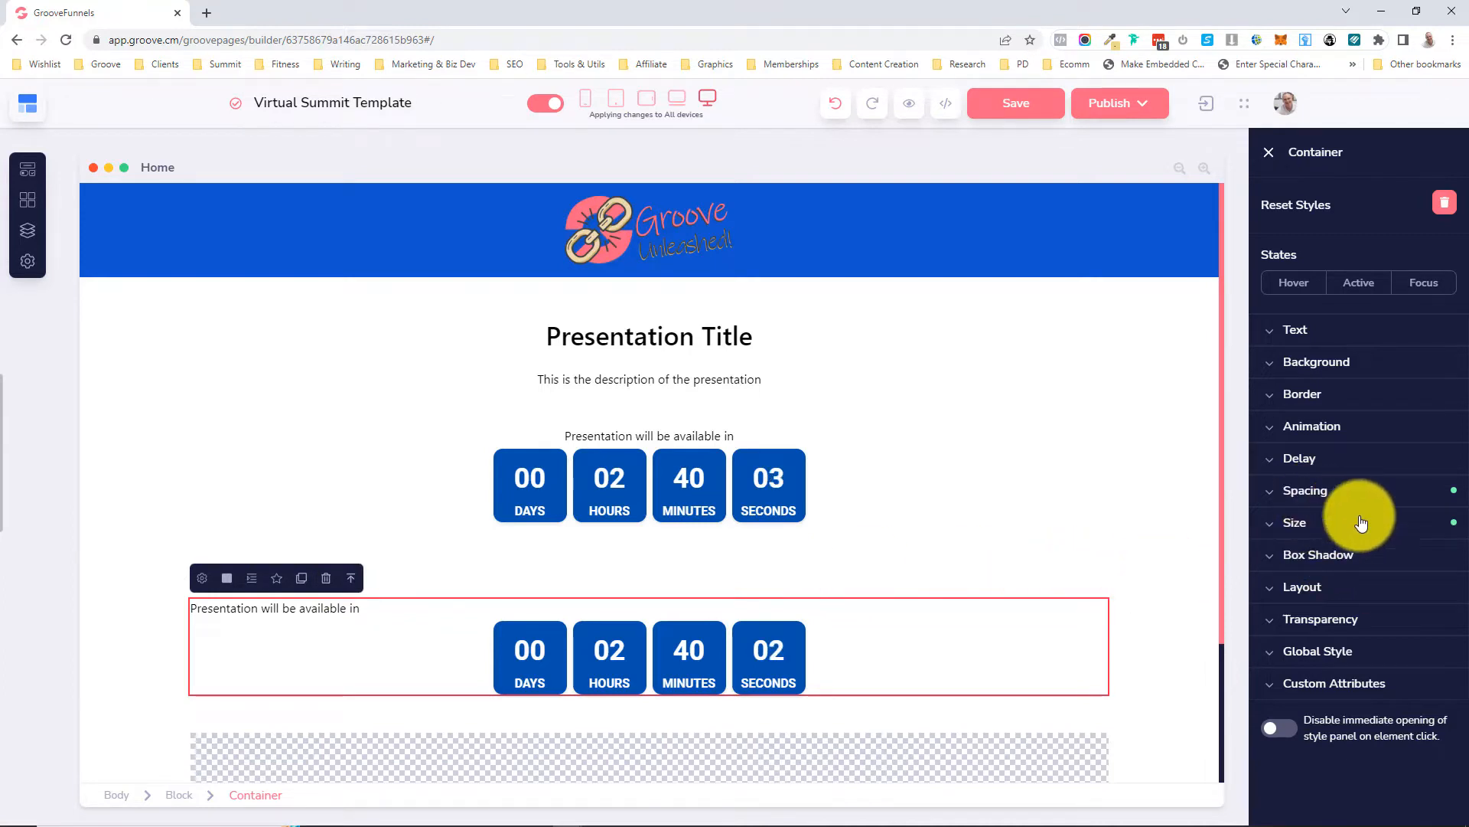
pyautogui.click(1323, 487)
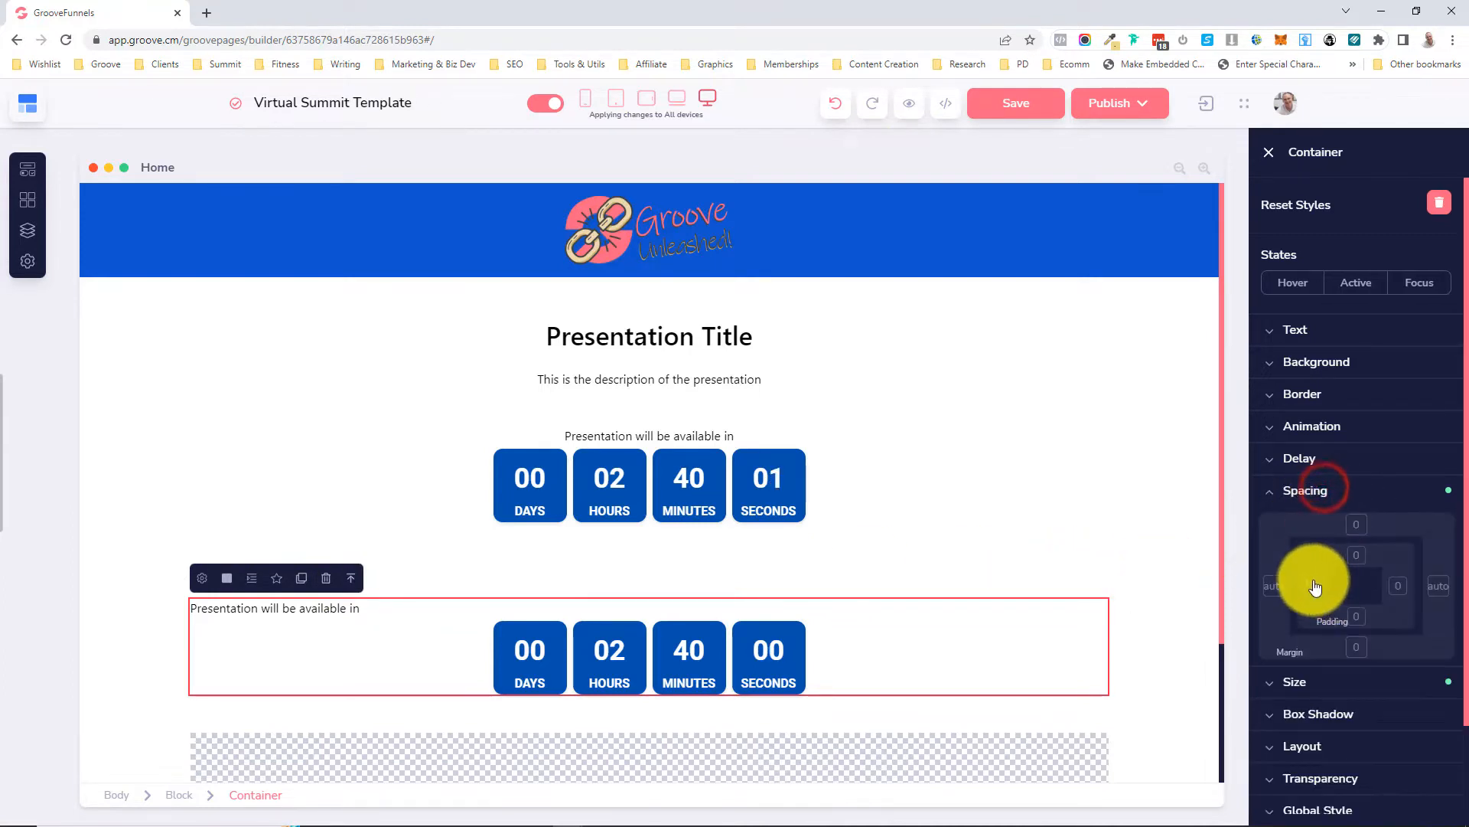
pyautogui.click(1315, 586)
pyautogui.click(1425, 683)
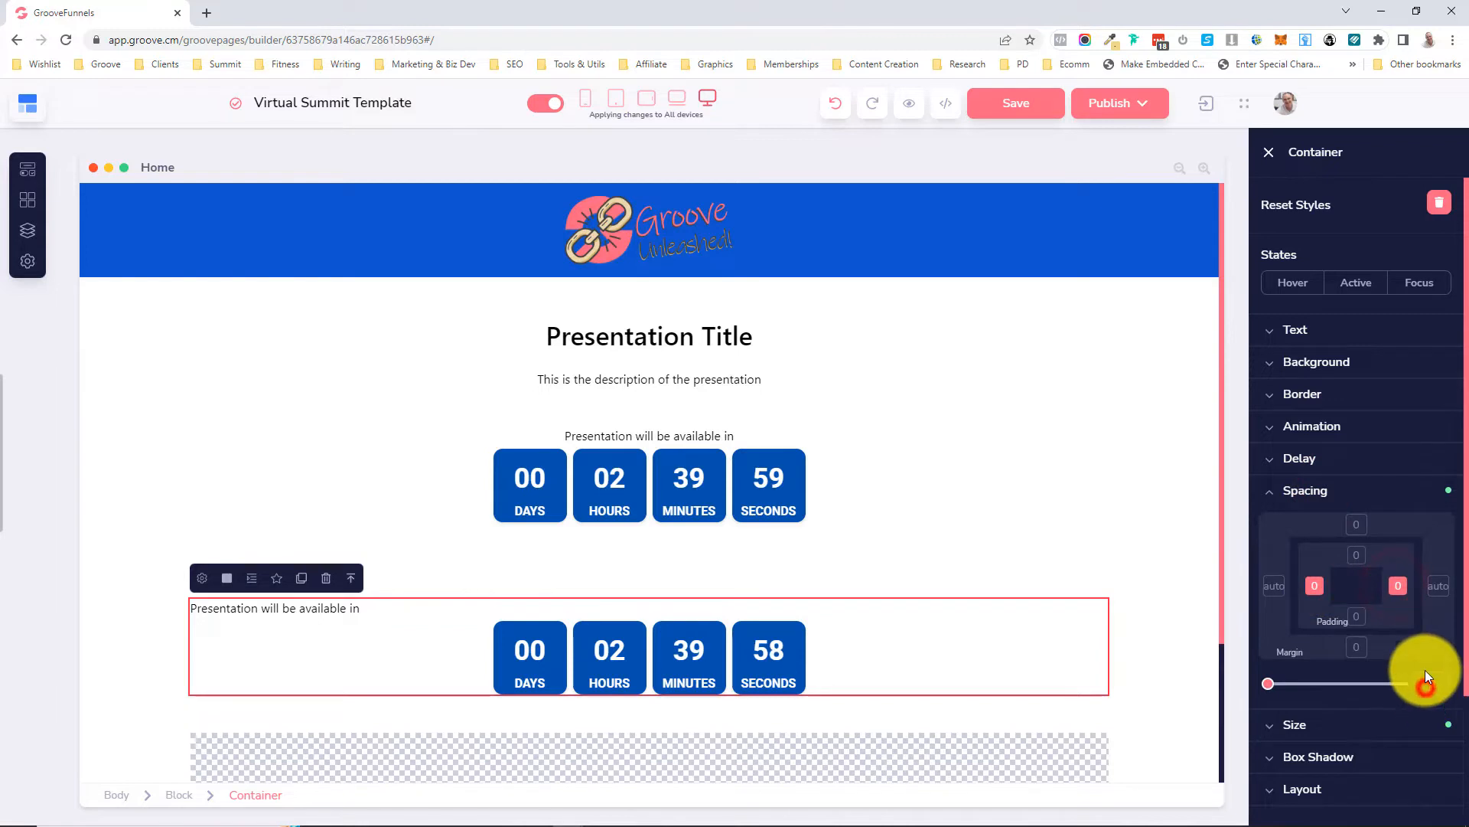
pyautogui.write('20')
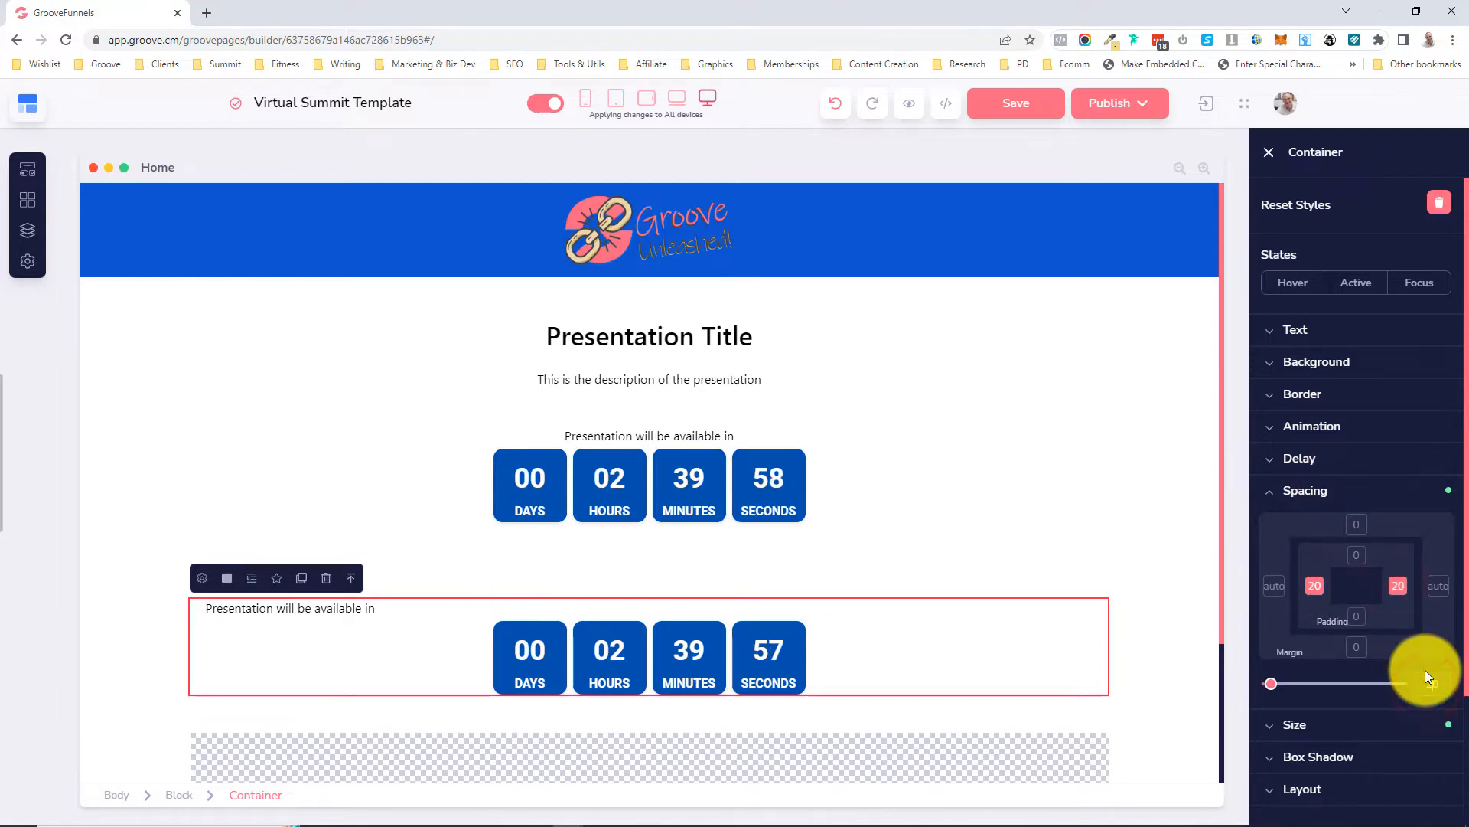
# - Set the layout of the second countdown's container to Vertical direction with centered secondary alignment
pyautogui.scroll(-2, 1318, 654)
pyautogui.click(1313, 643)
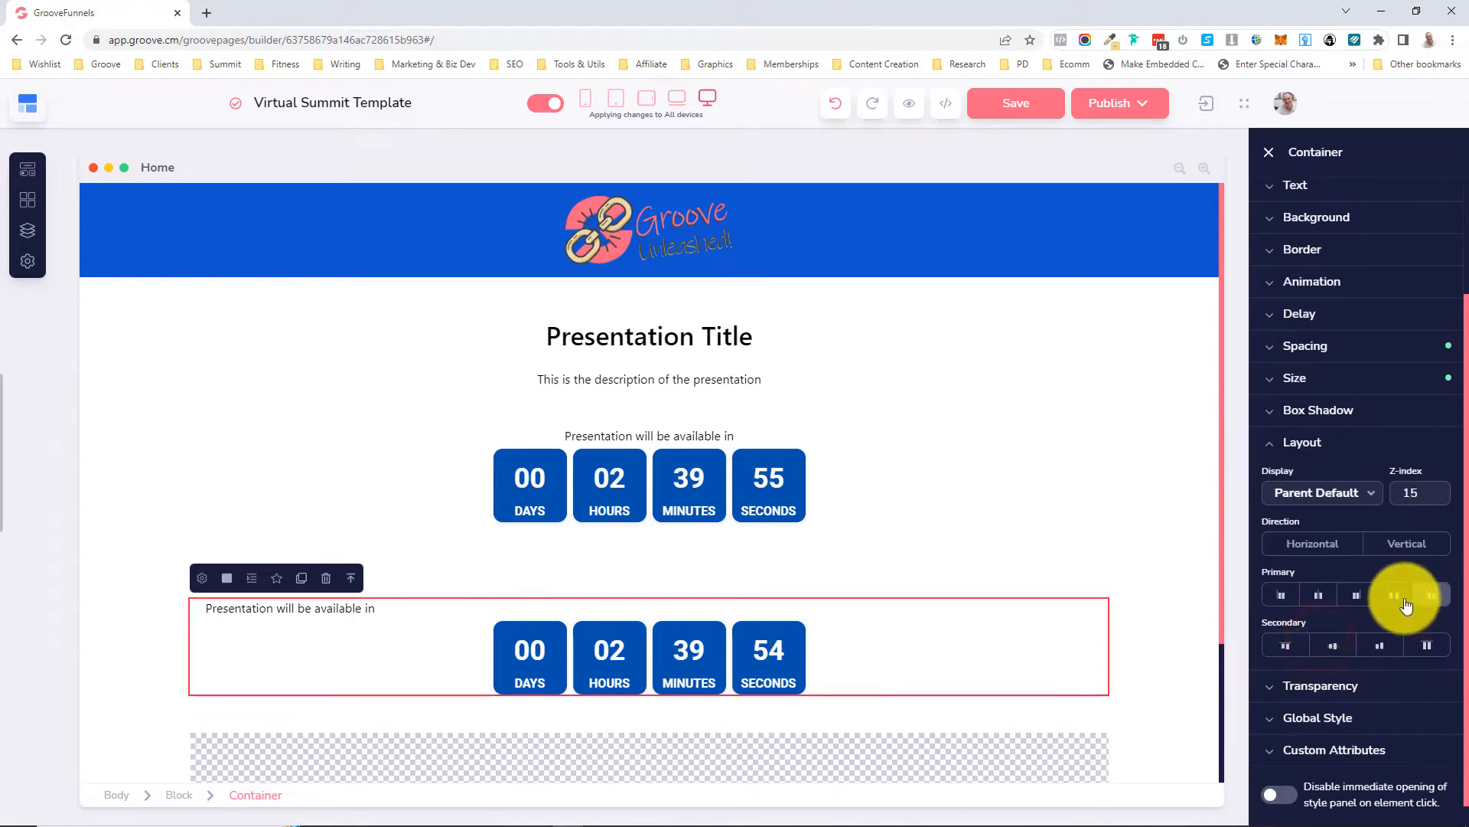
pyautogui.click(1407, 543)
pyautogui.click(1334, 647)
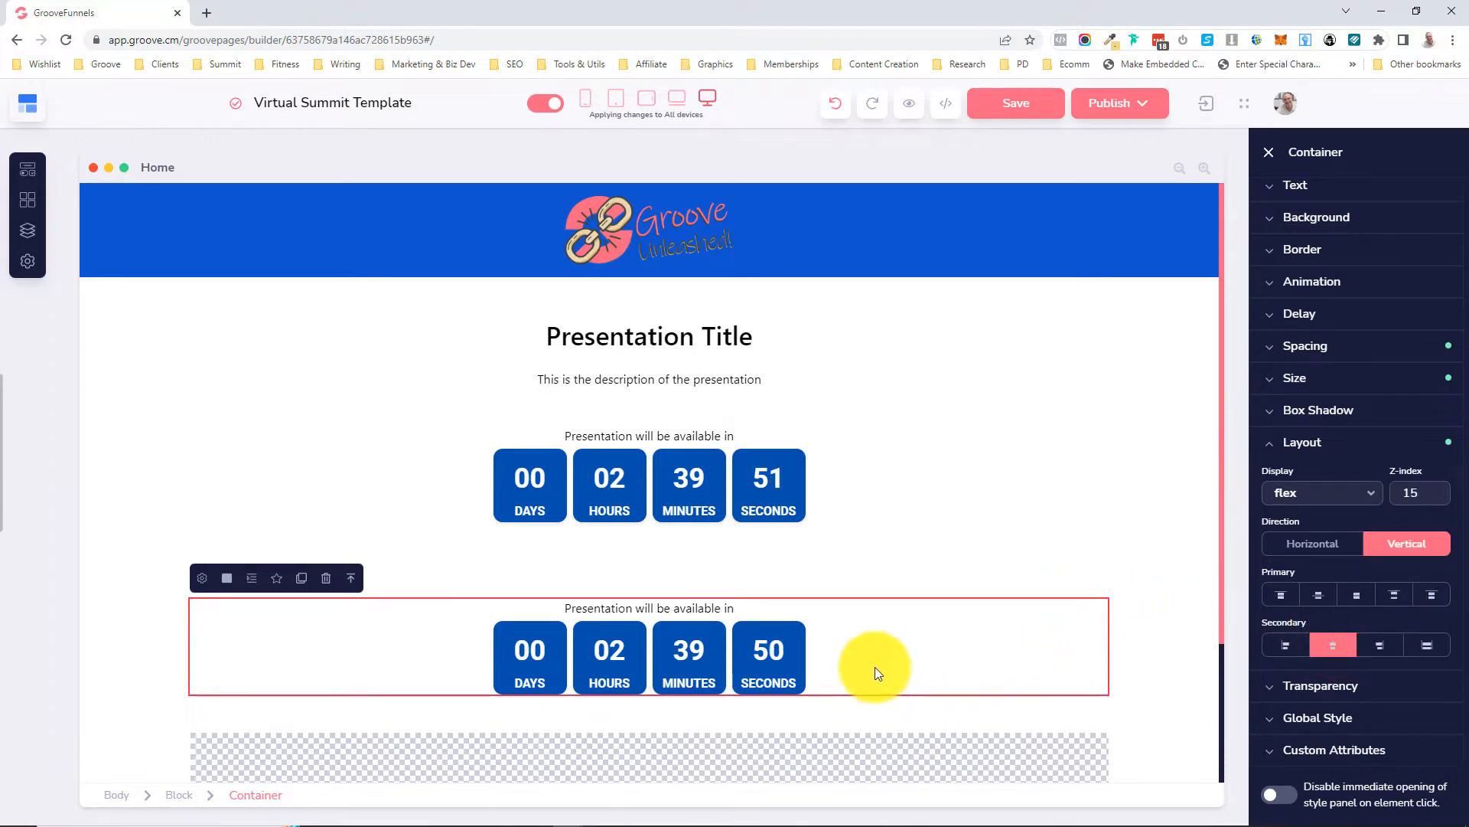
# - Set the bottom margin of the second countdown timer to 20
pyautogui.click(838, 668)
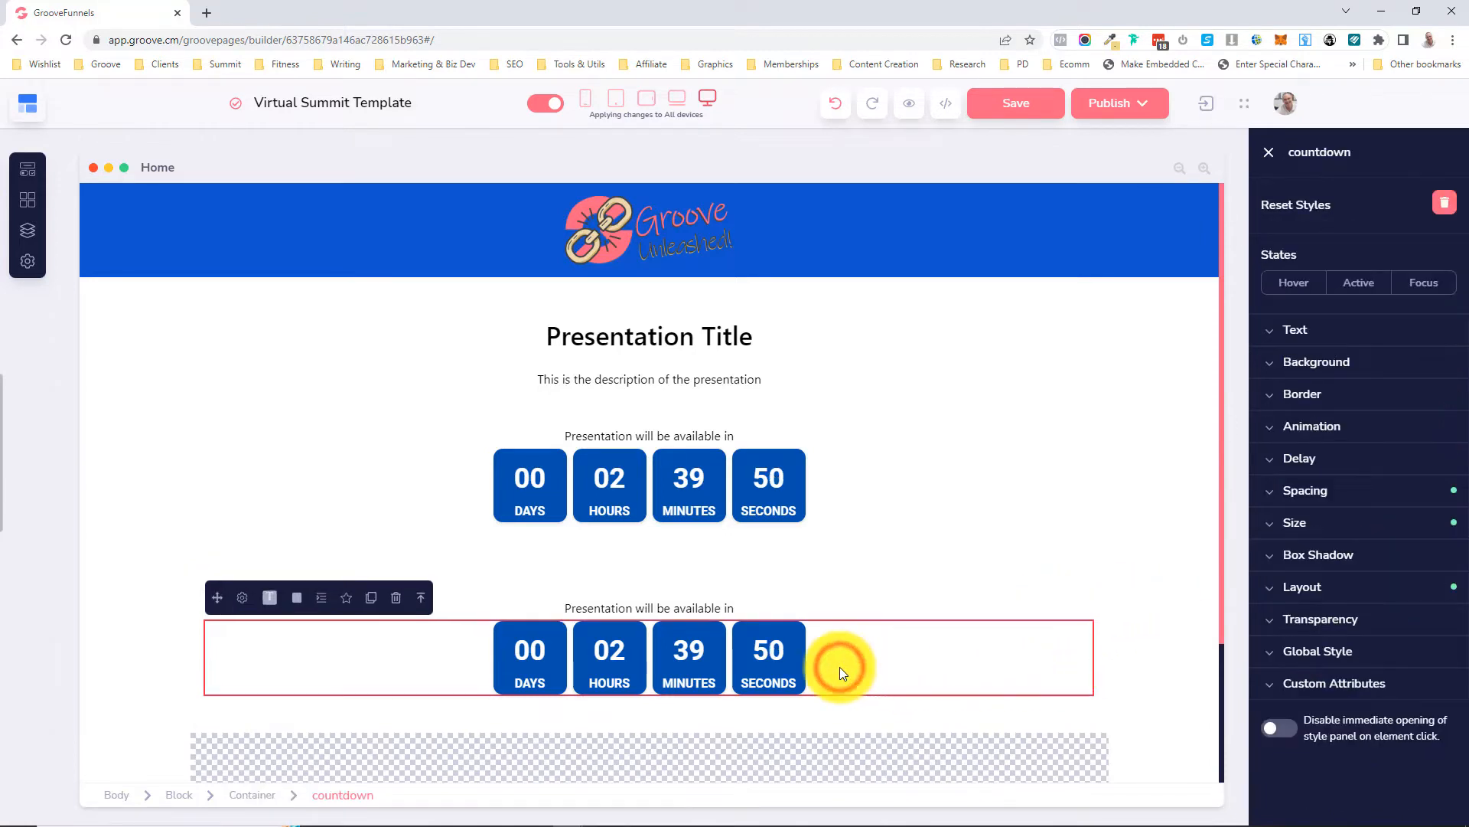
pyautogui.click(1330, 491)
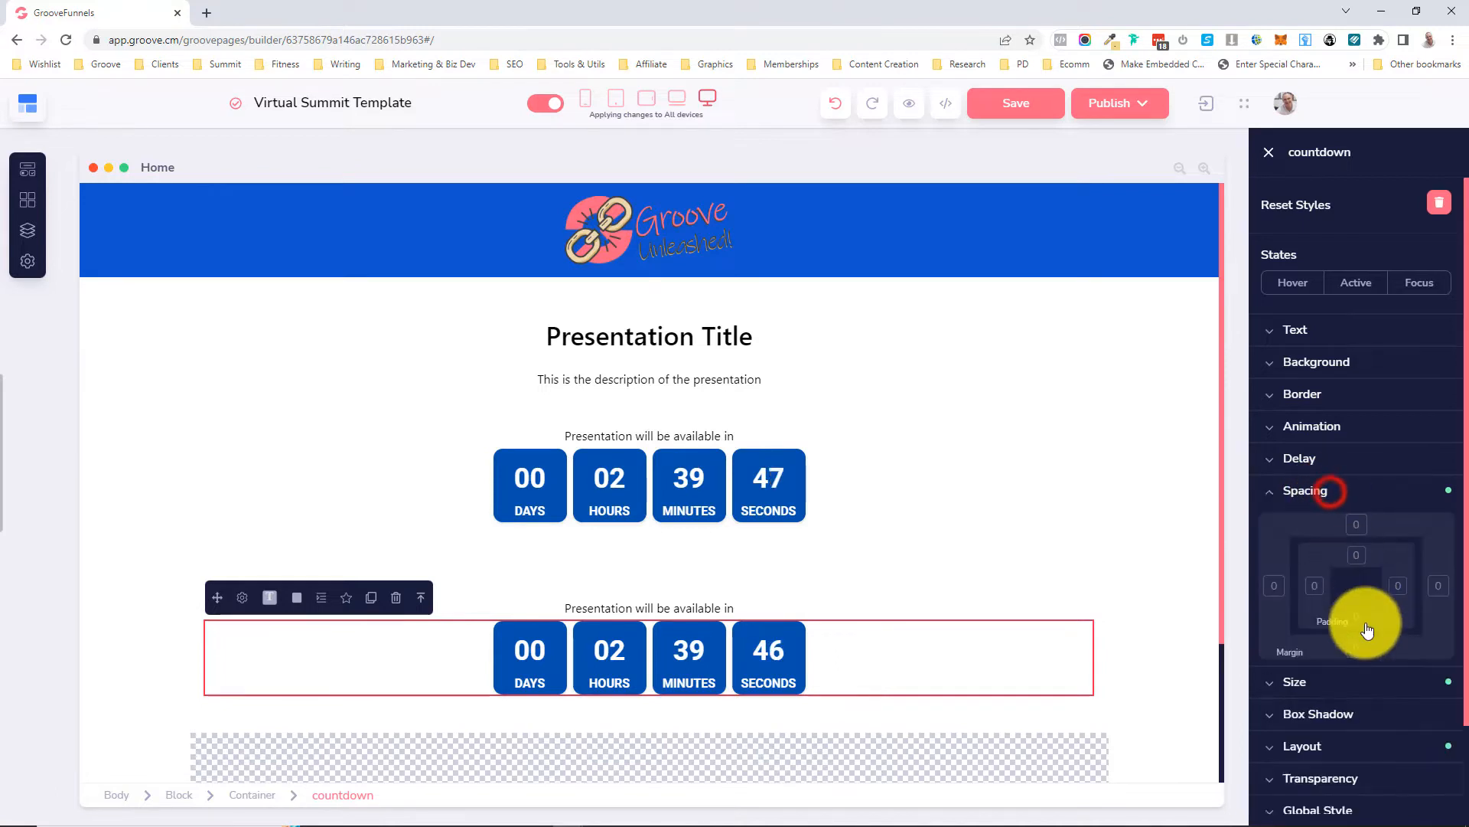
pyautogui.click(1356, 647)
pyautogui.click(1421, 684)
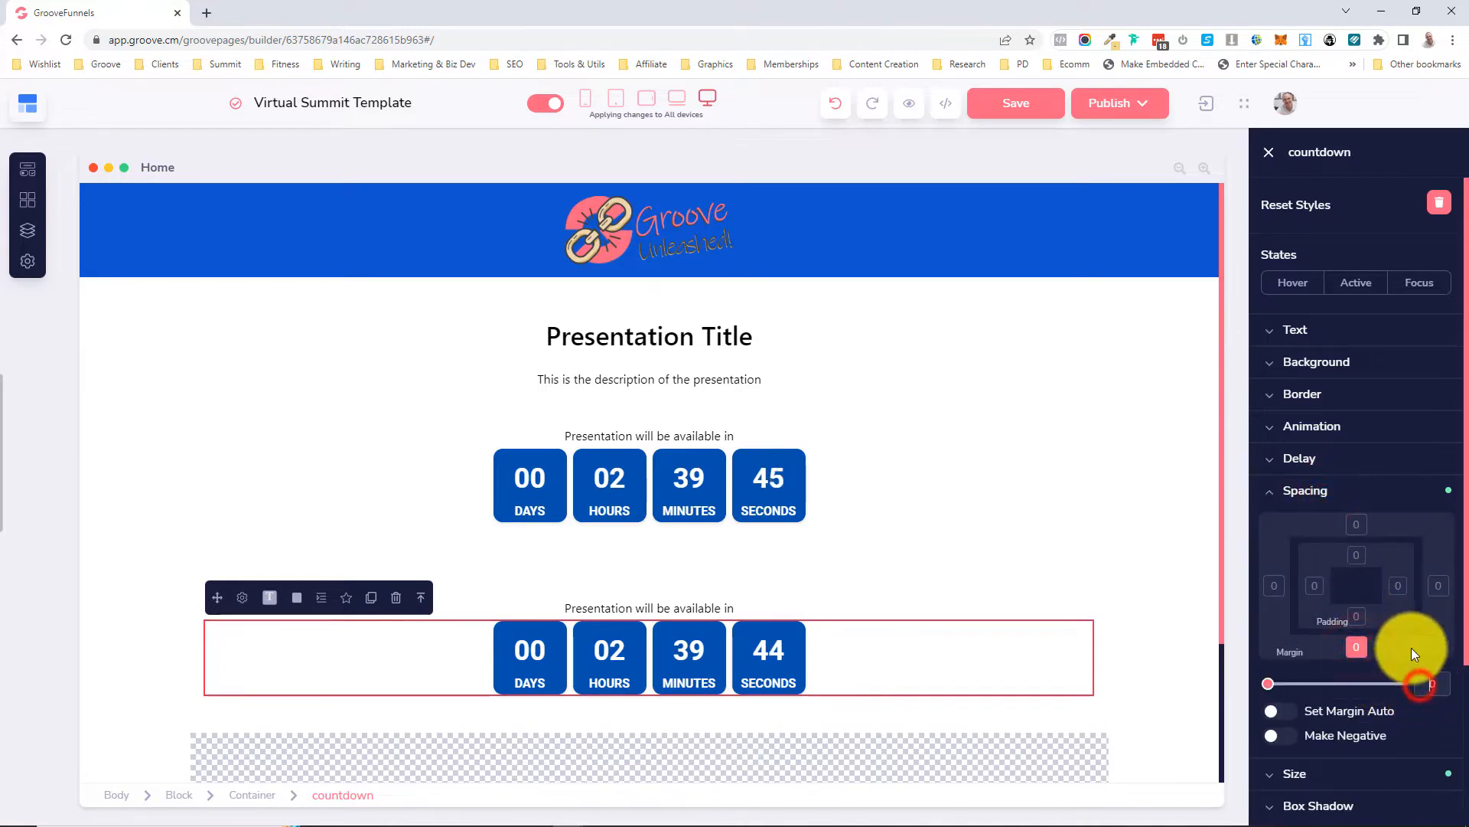
pyautogui.write('20')
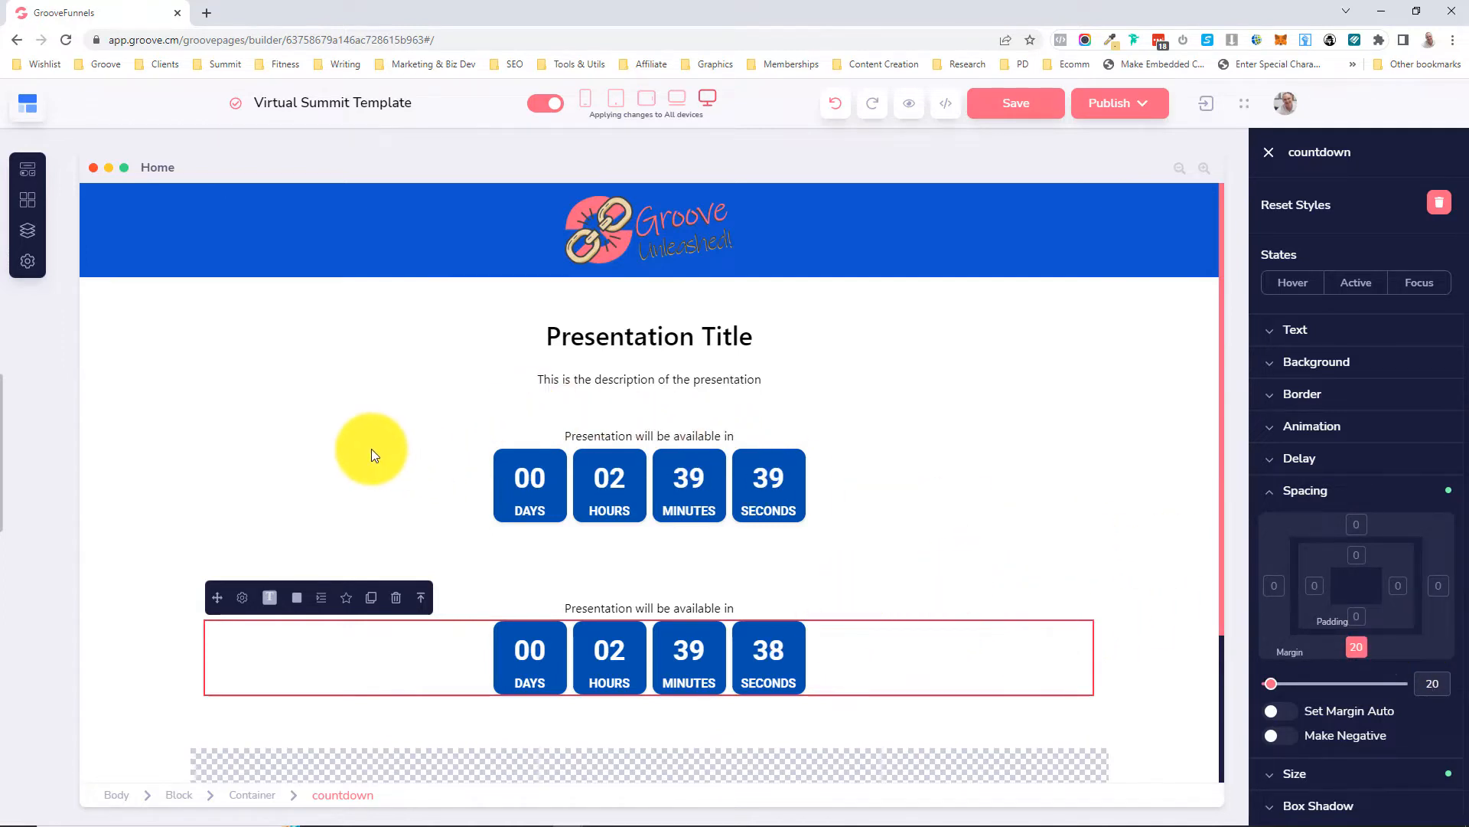
# - Add a video player element below the second countdown timer in the live presentation block
pyautogui.scroll(-2, 370, 448)
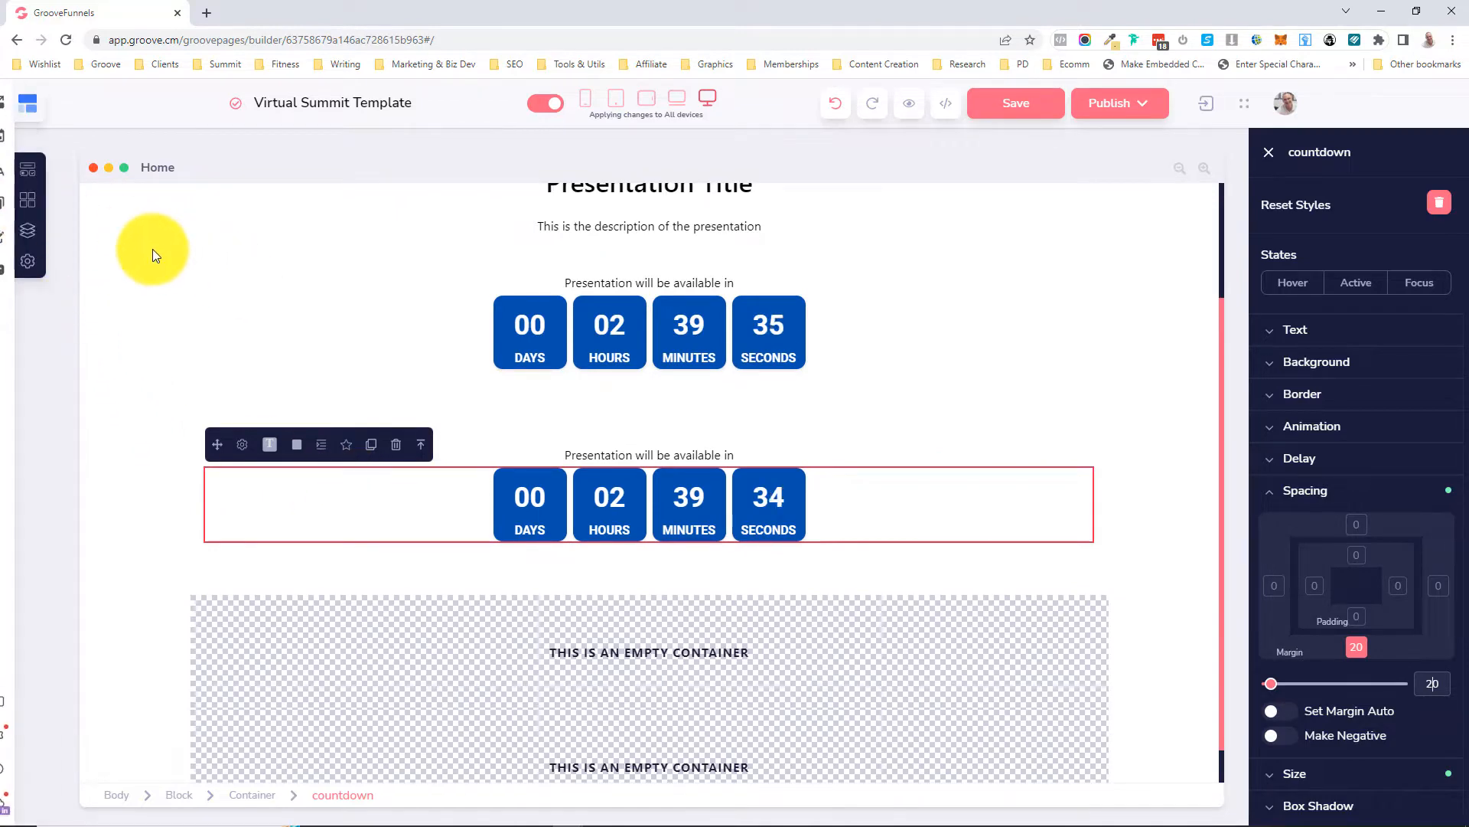
pyautogui.click(27, 179)
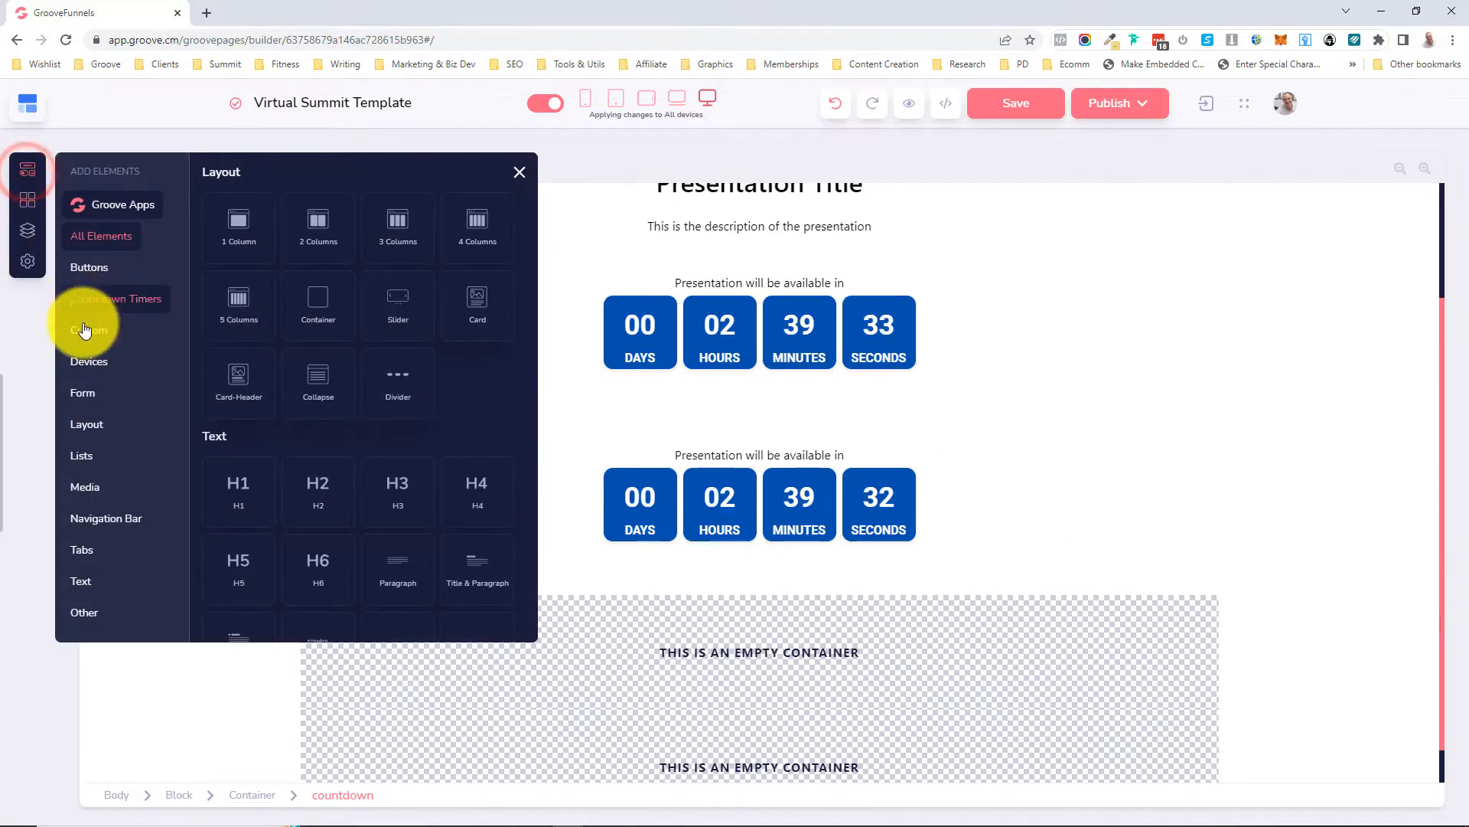
pyautogui.click(90, 489)
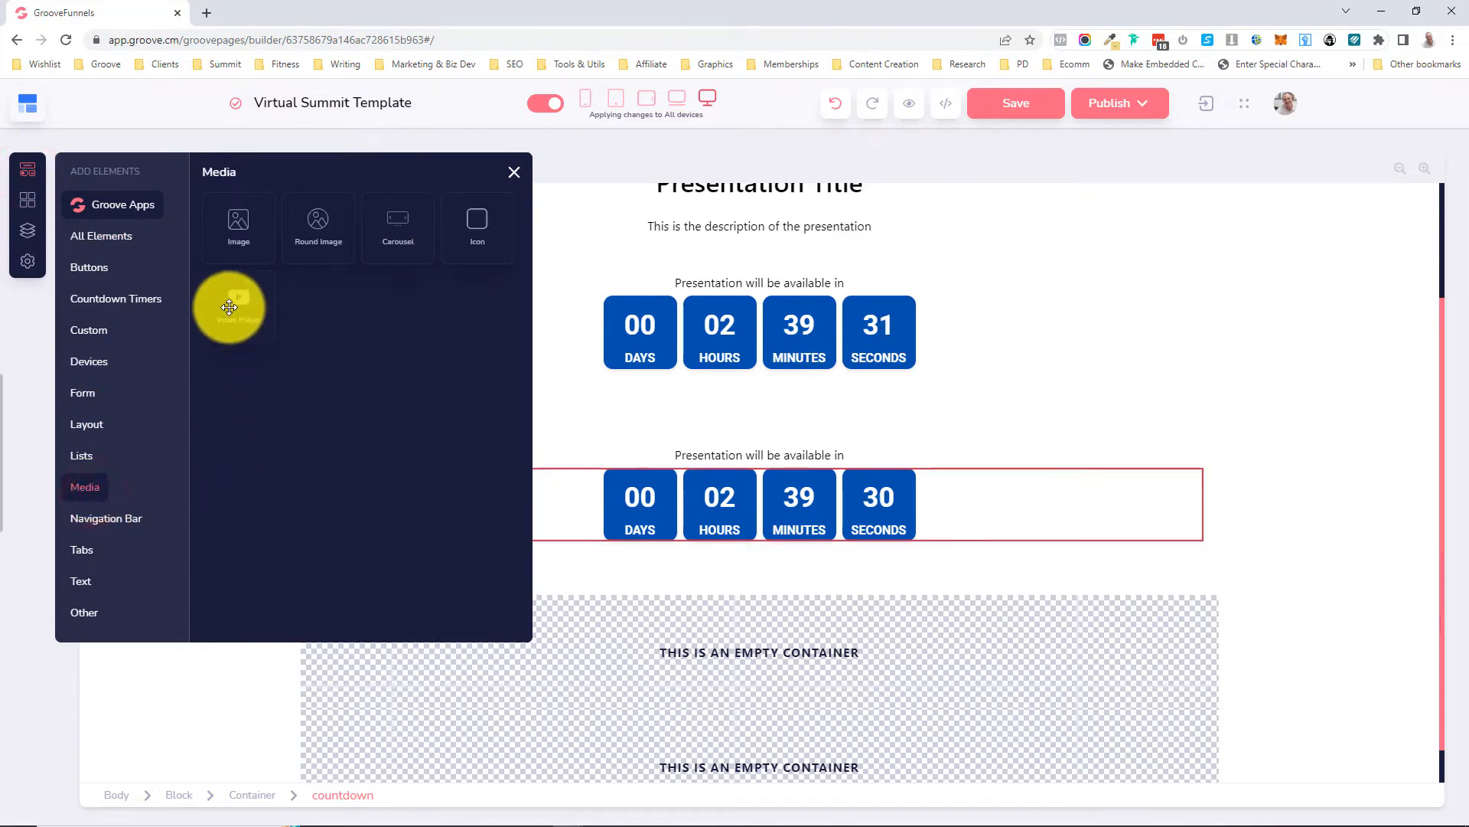
pyautogui.moveTo(229, 307); pyautogui.dragTo(632, 569)
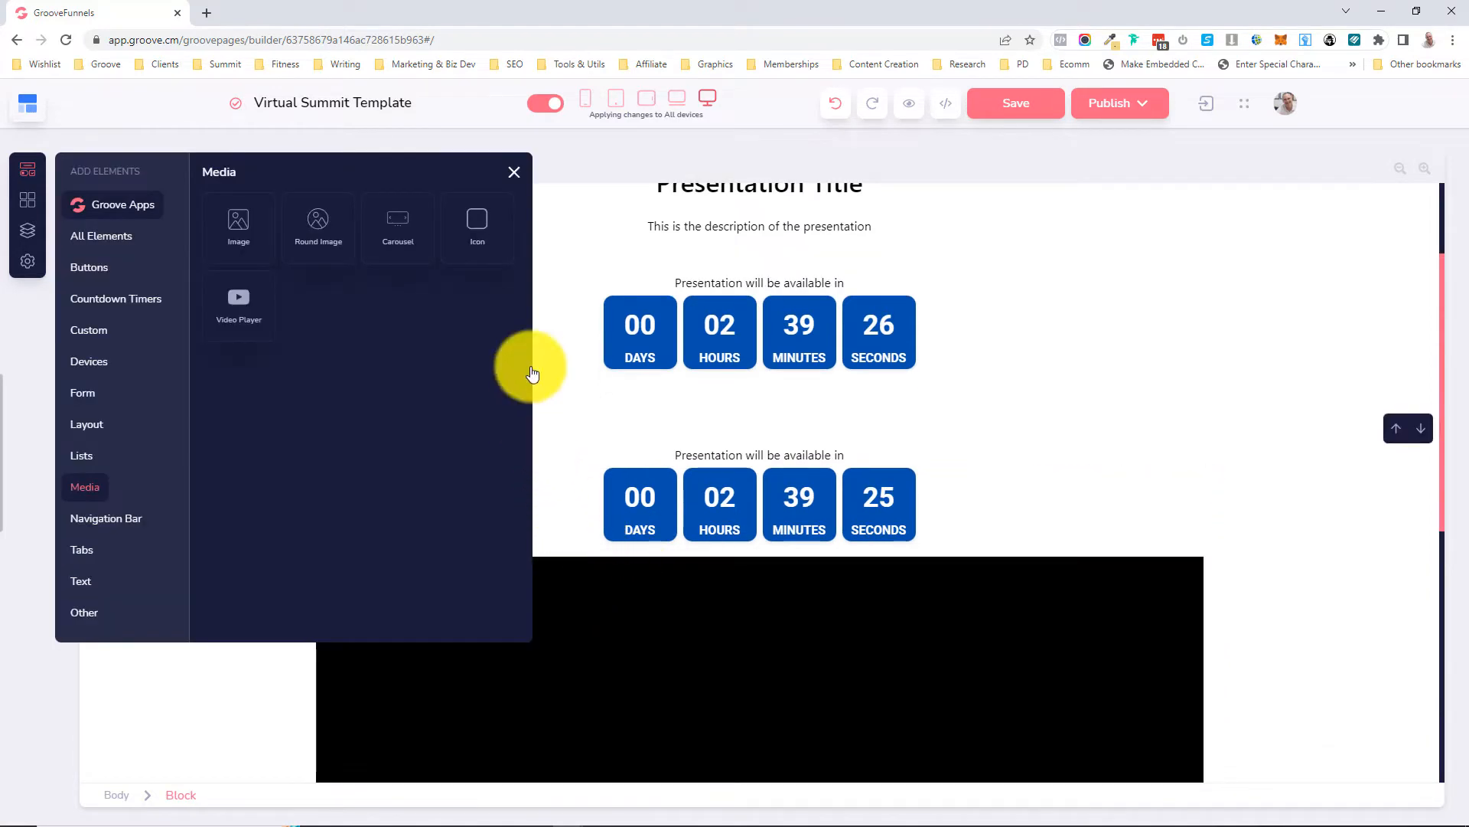
pyautogui.click(512, 170)
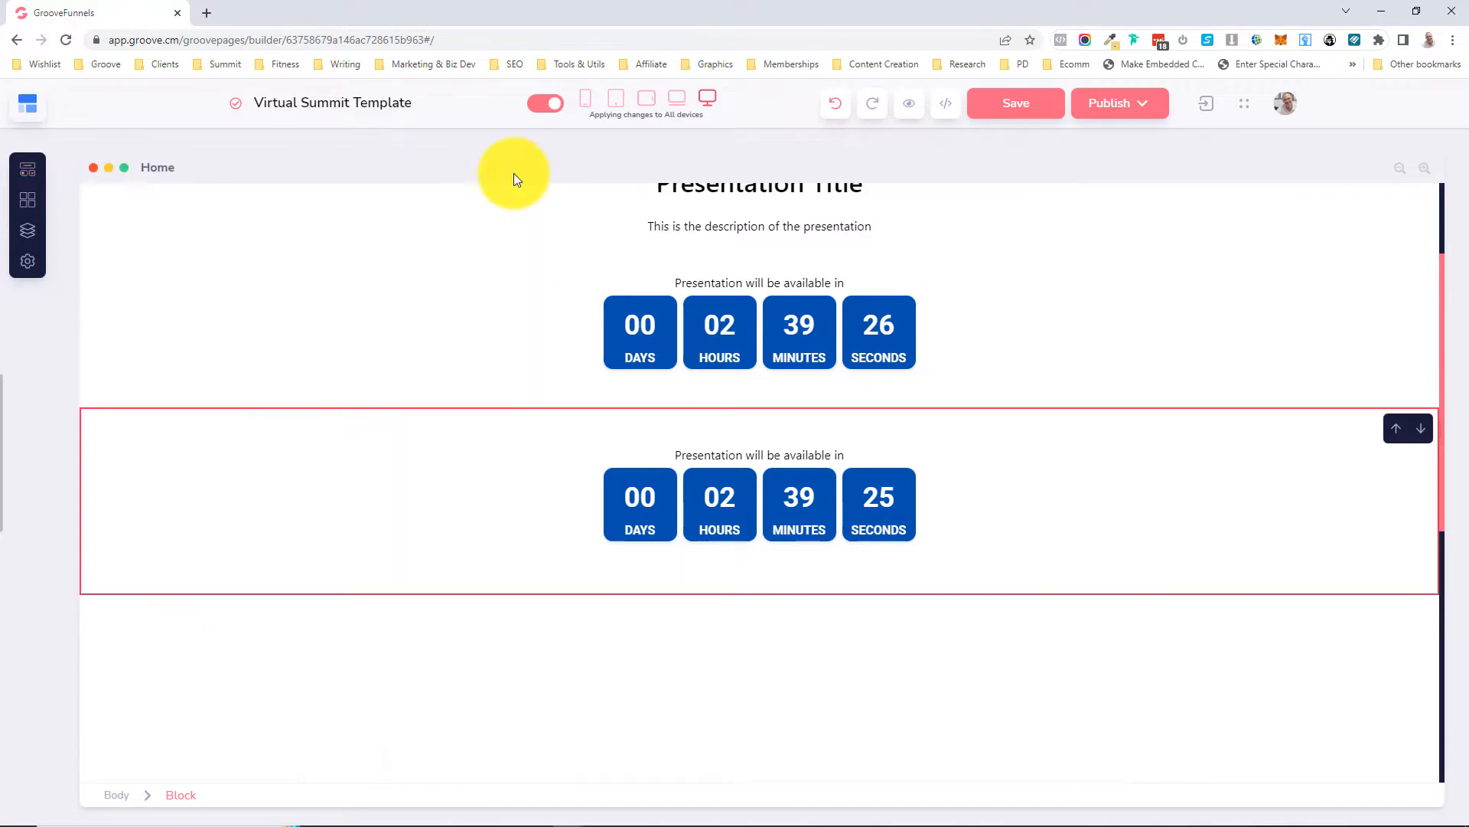
# - Open the new video player's settings and set its video type to GrooveVideo
pyautogui.click(442, 652)
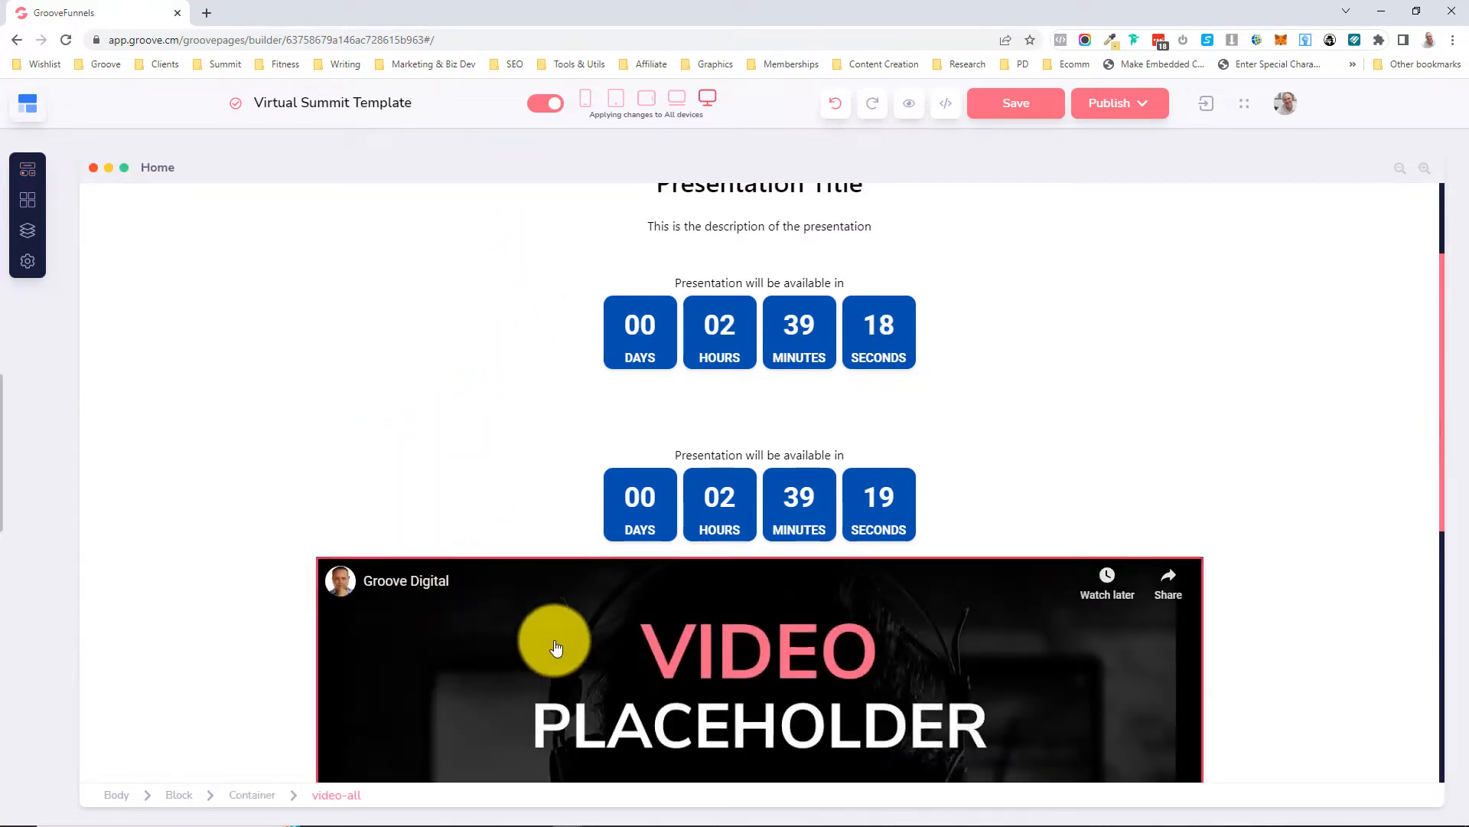
pyautogui.click(491, 606)
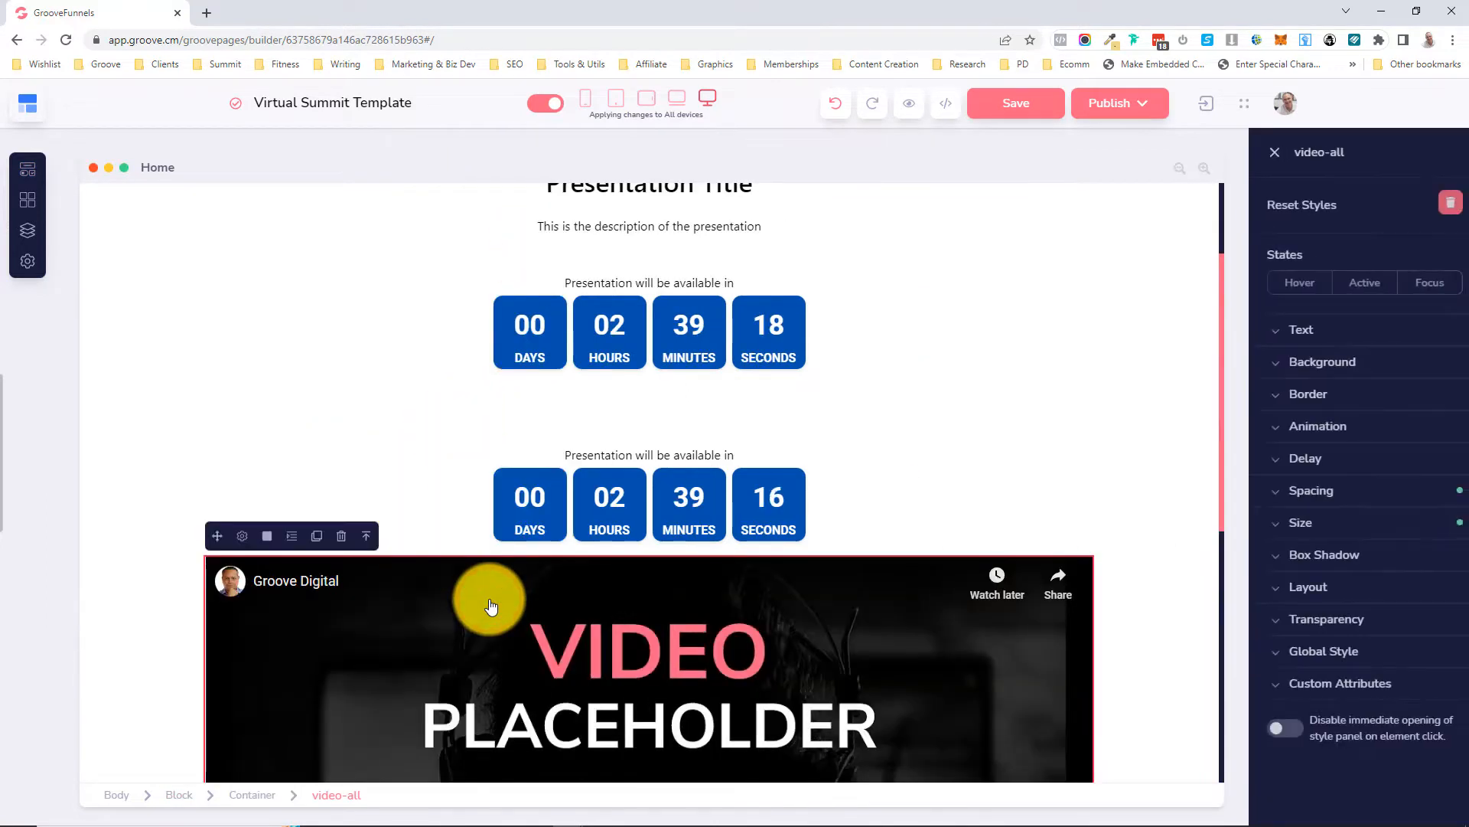
pyautogui.click(239, 545)
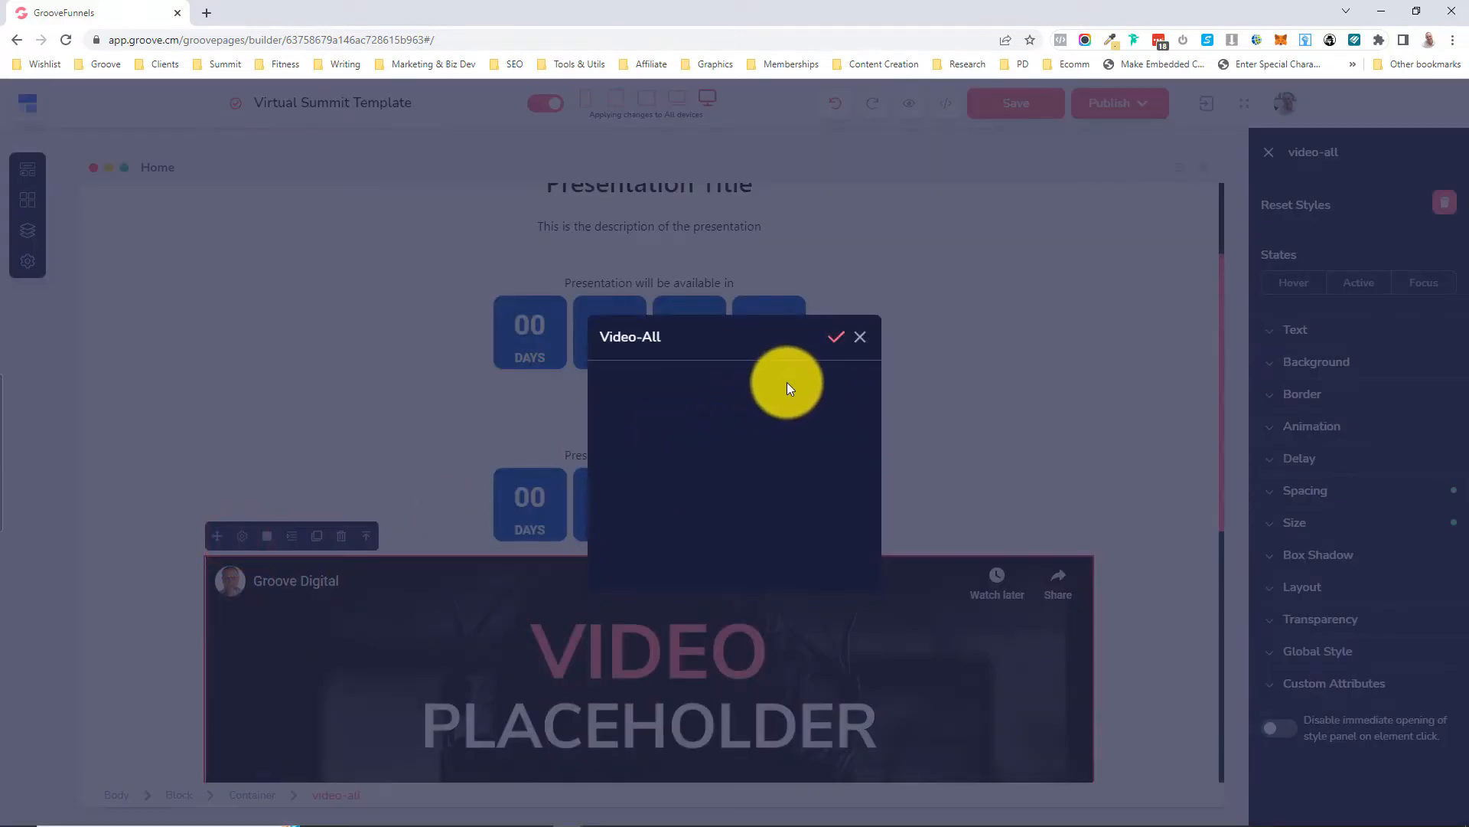
pyautogui.click(712, 297)
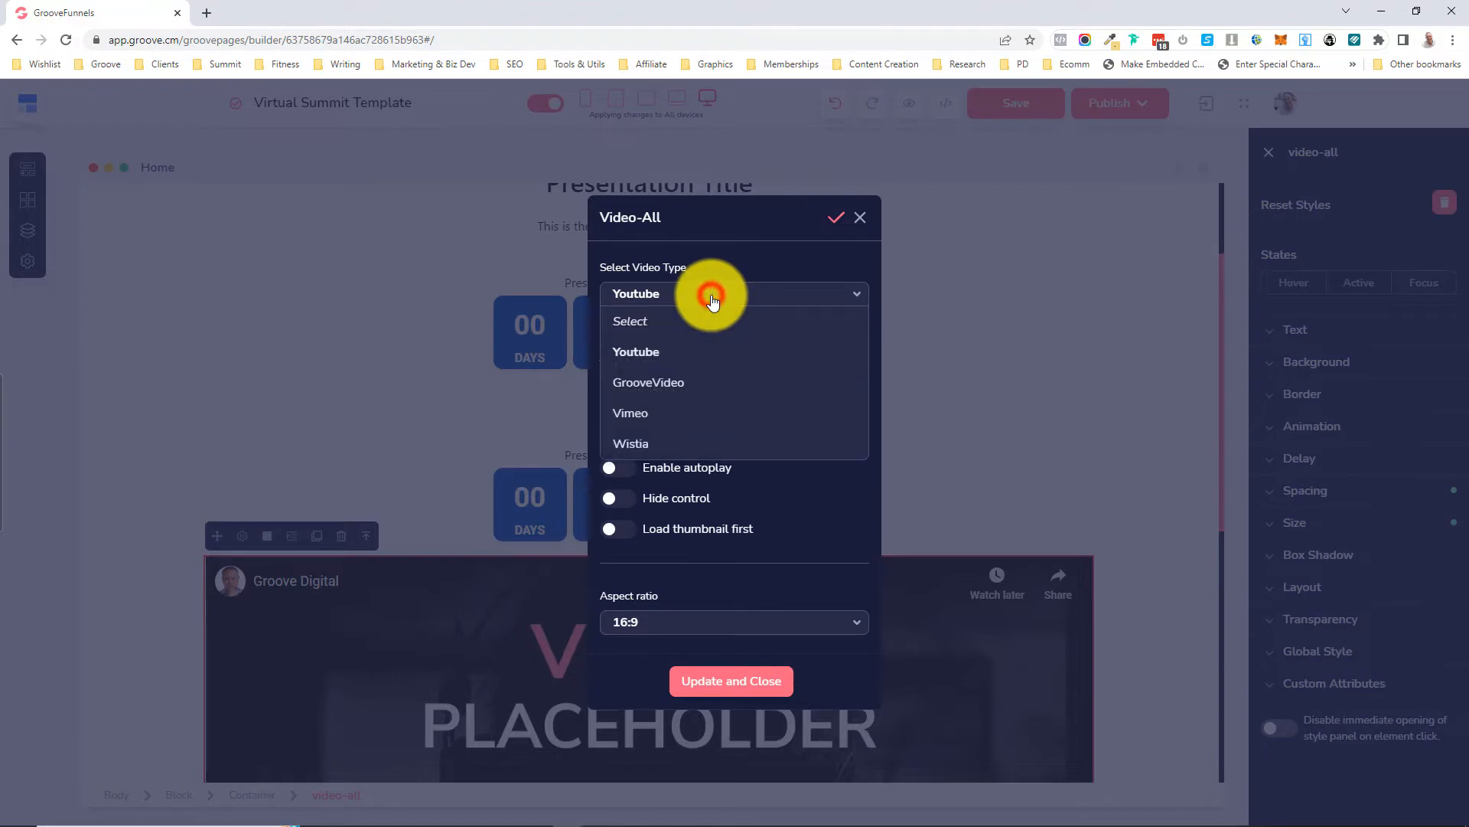
pyautogui.click(678, 390)
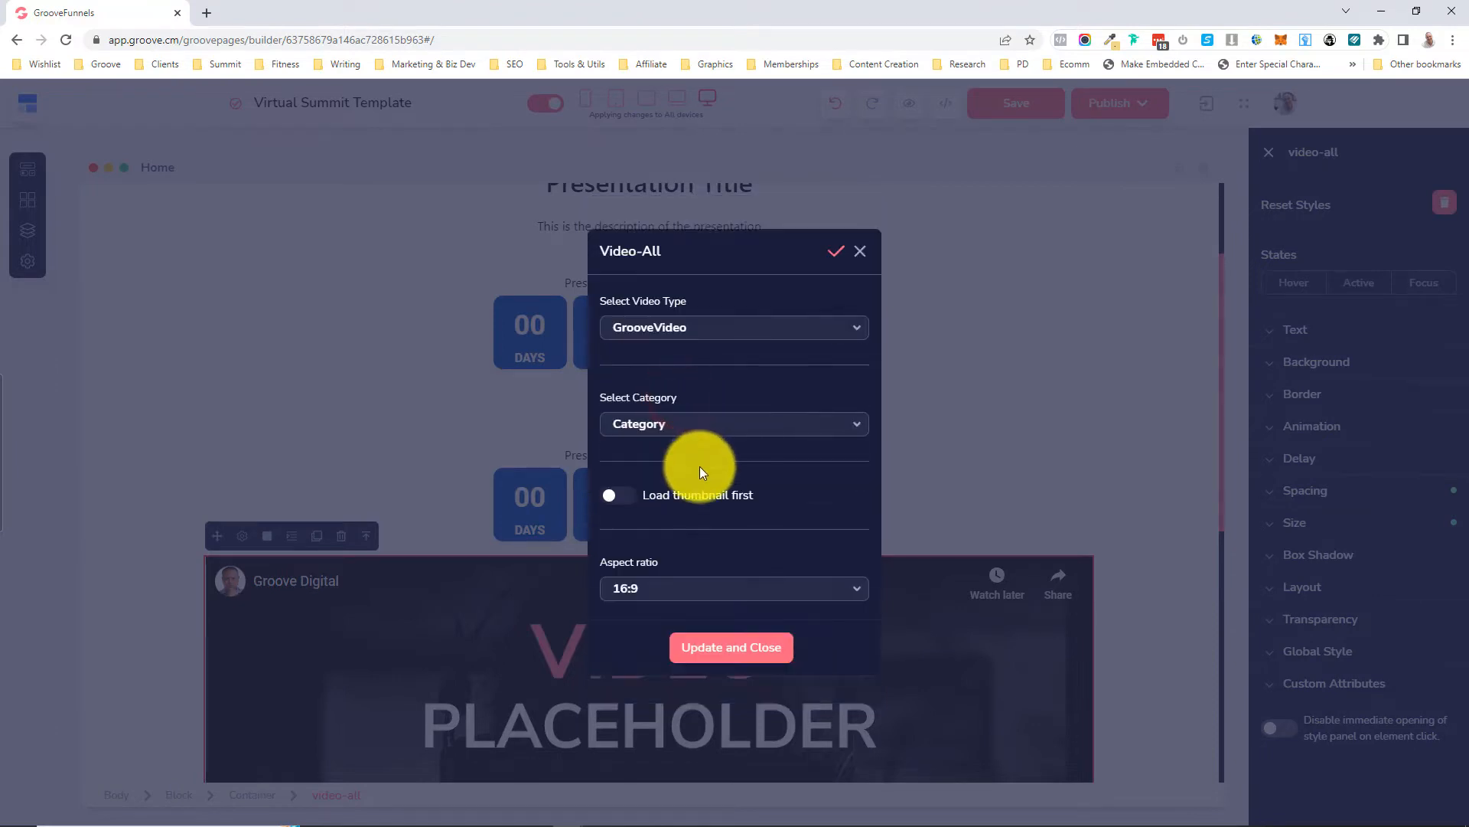
# - Load "Groove Unleashed - Course Creators - Pilot - Sales Video" from category Groove Unleashed, subcategory Course Creators & Coaches, and apply the video settings
pyautogui.click(700, 423)
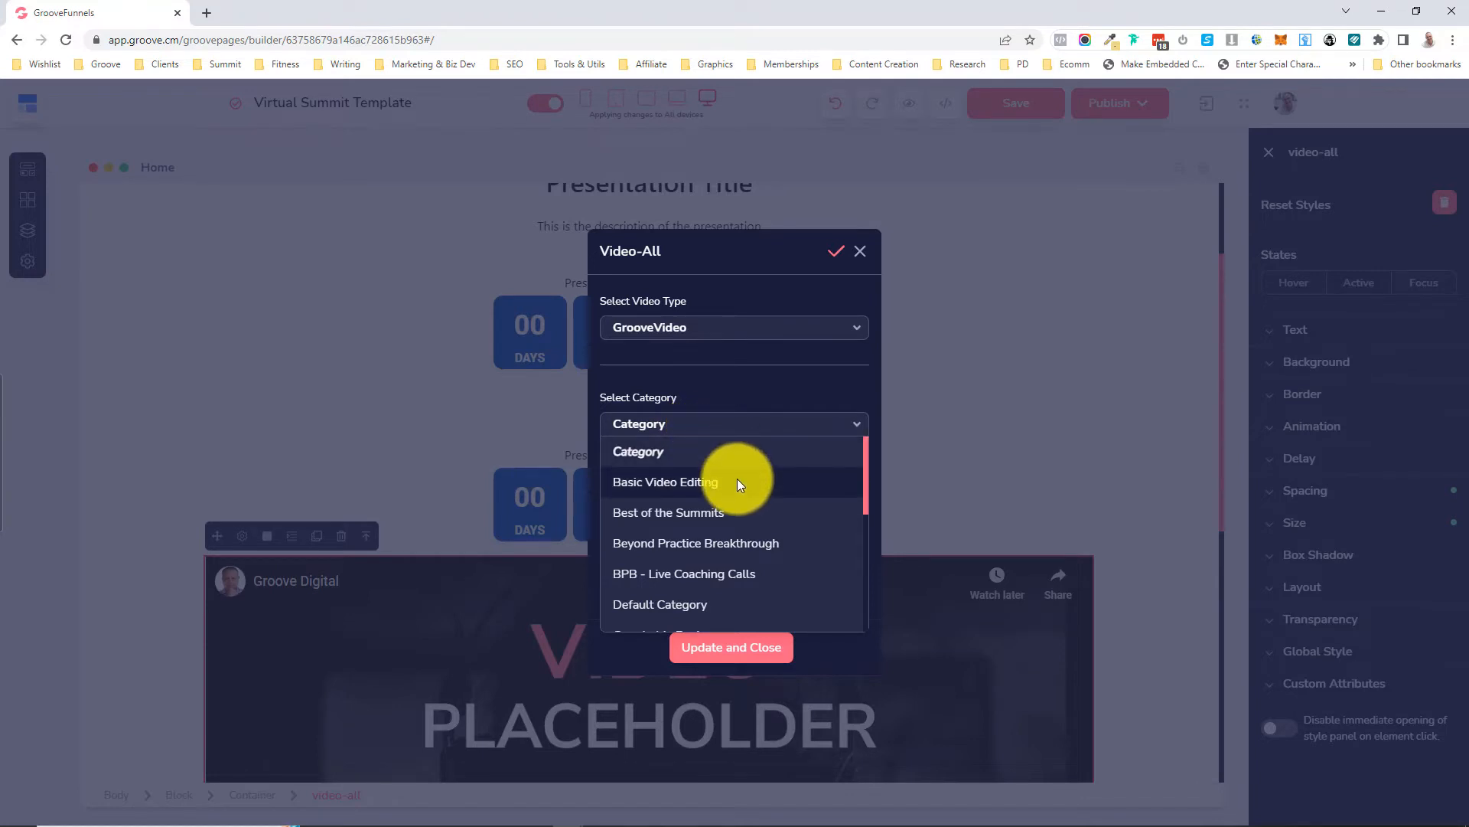
pyautogui.scroll(-1, 737, 479)
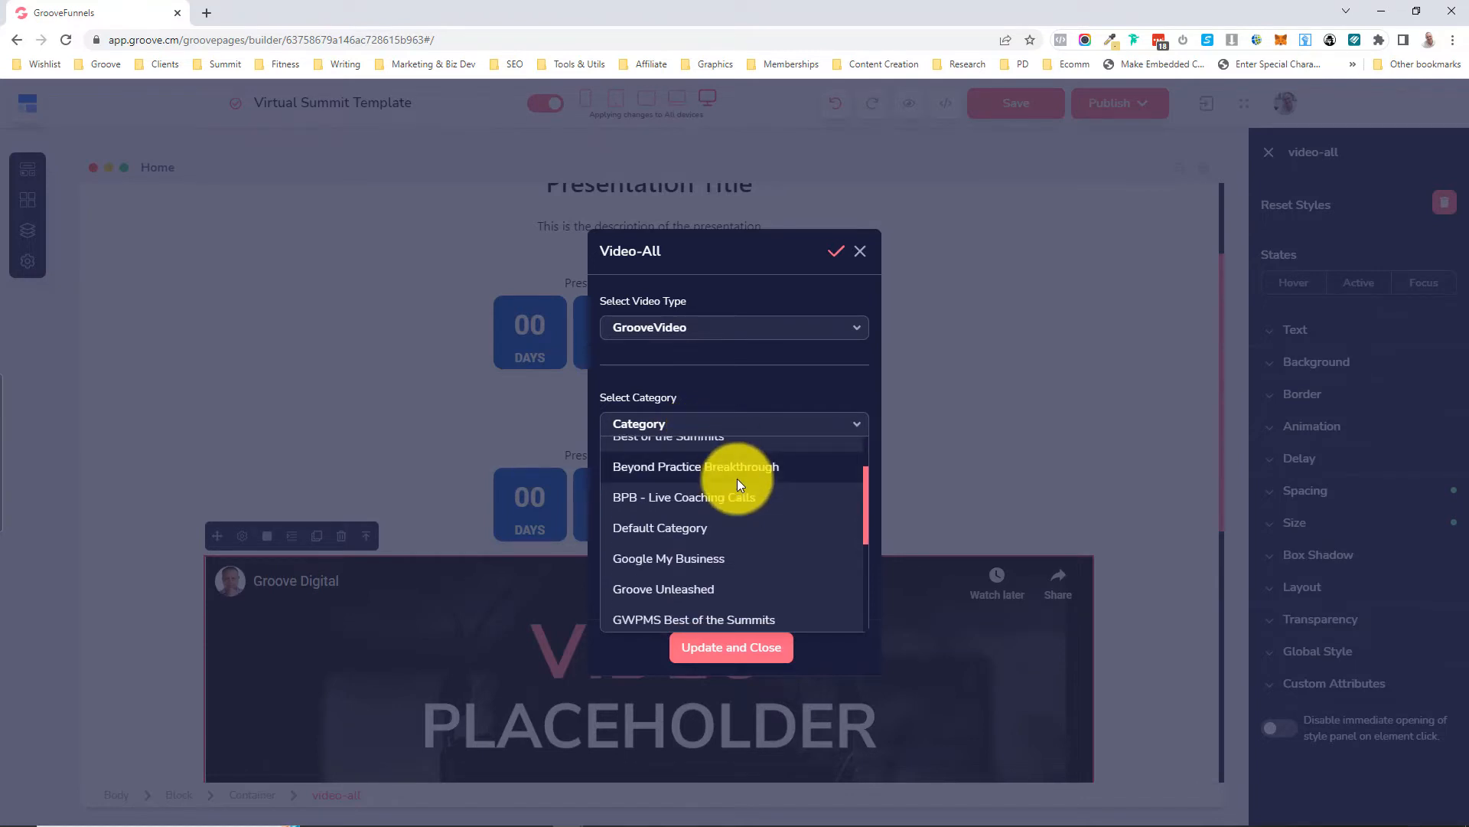
pyautogui.click(698, 583)
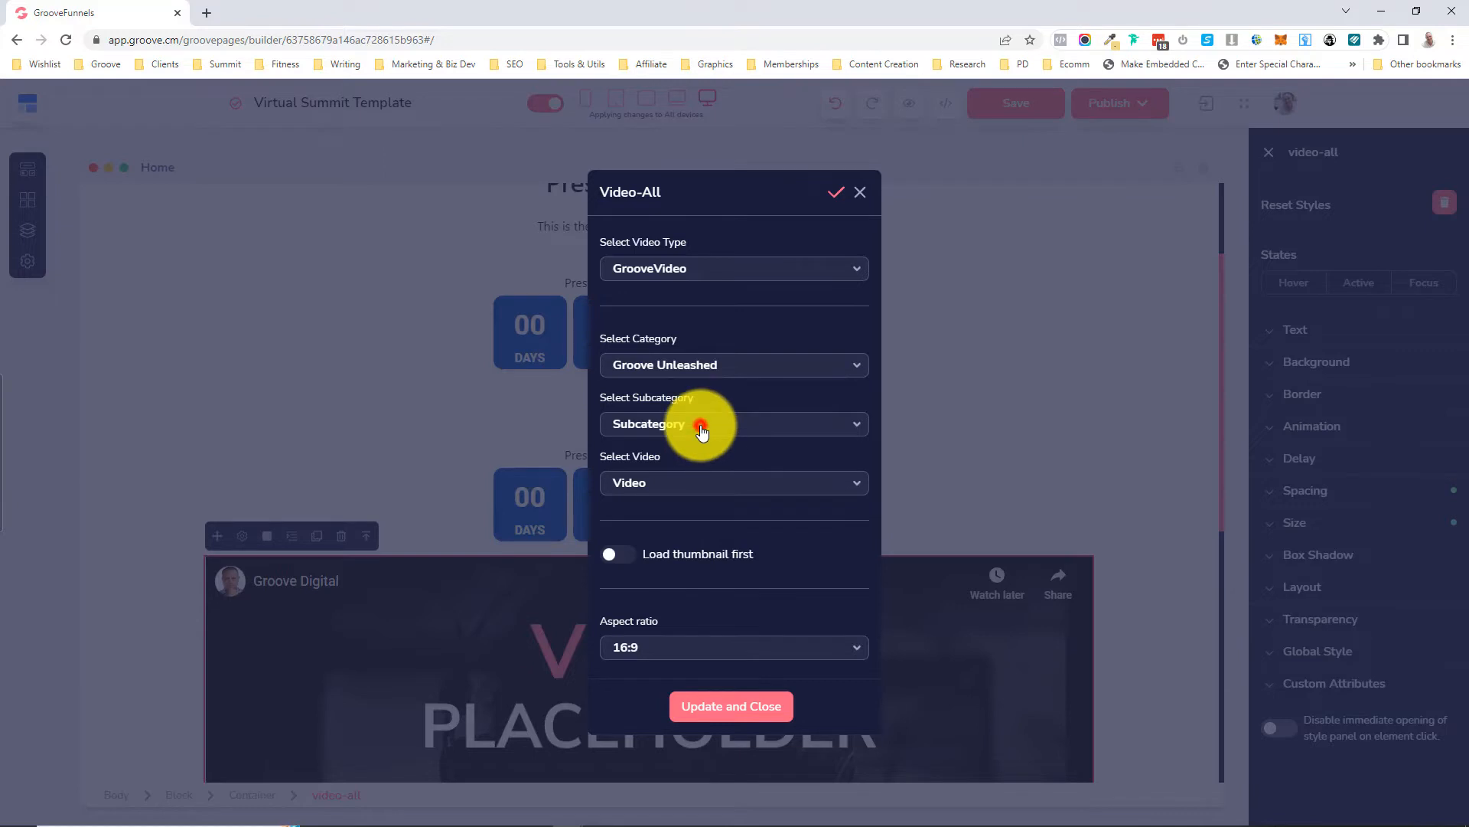
pyautogui.click(701, 427)
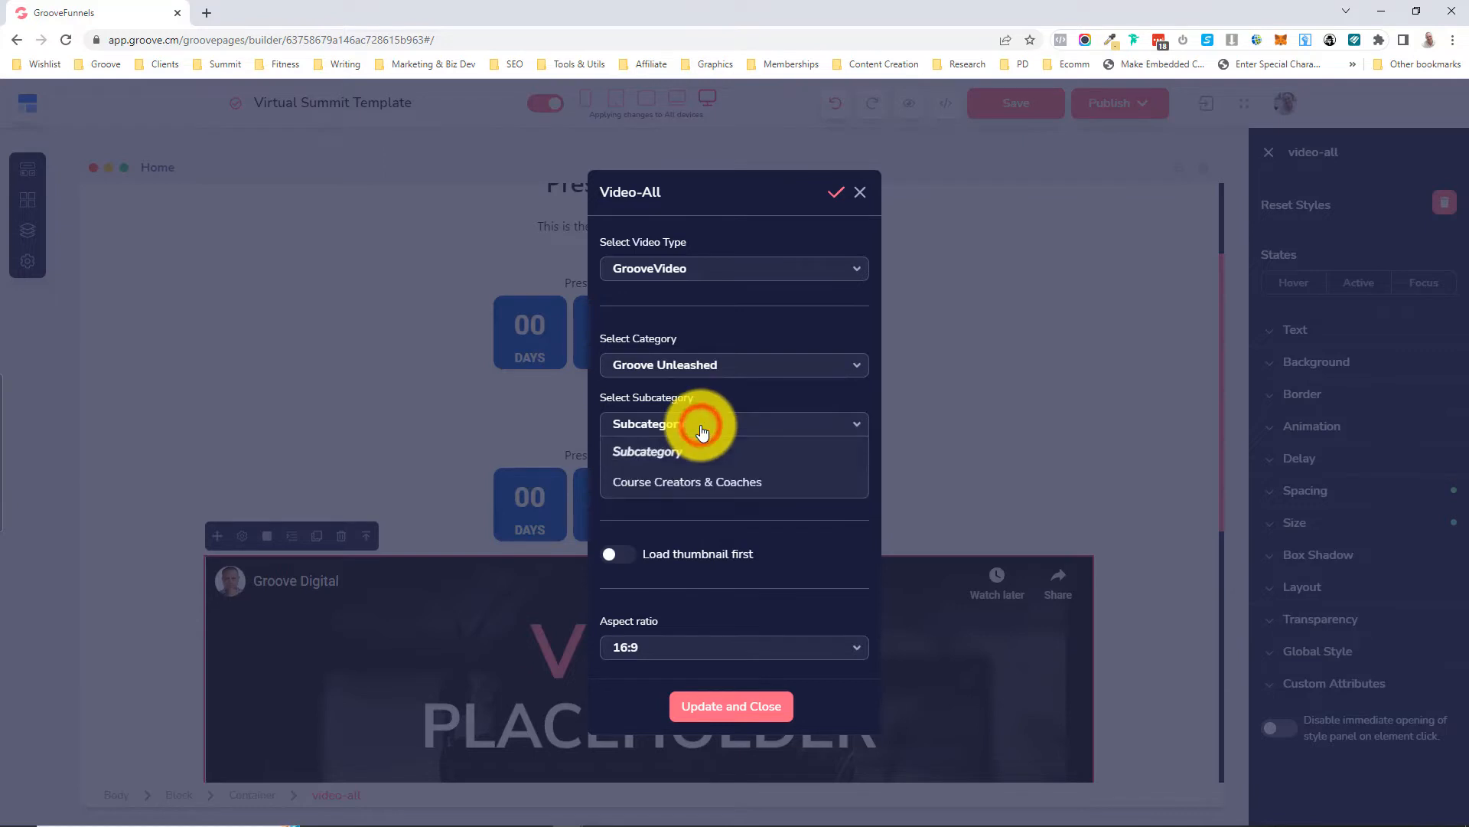
pyautogui.click(697, 483)
pyautogui.click(696, 482)
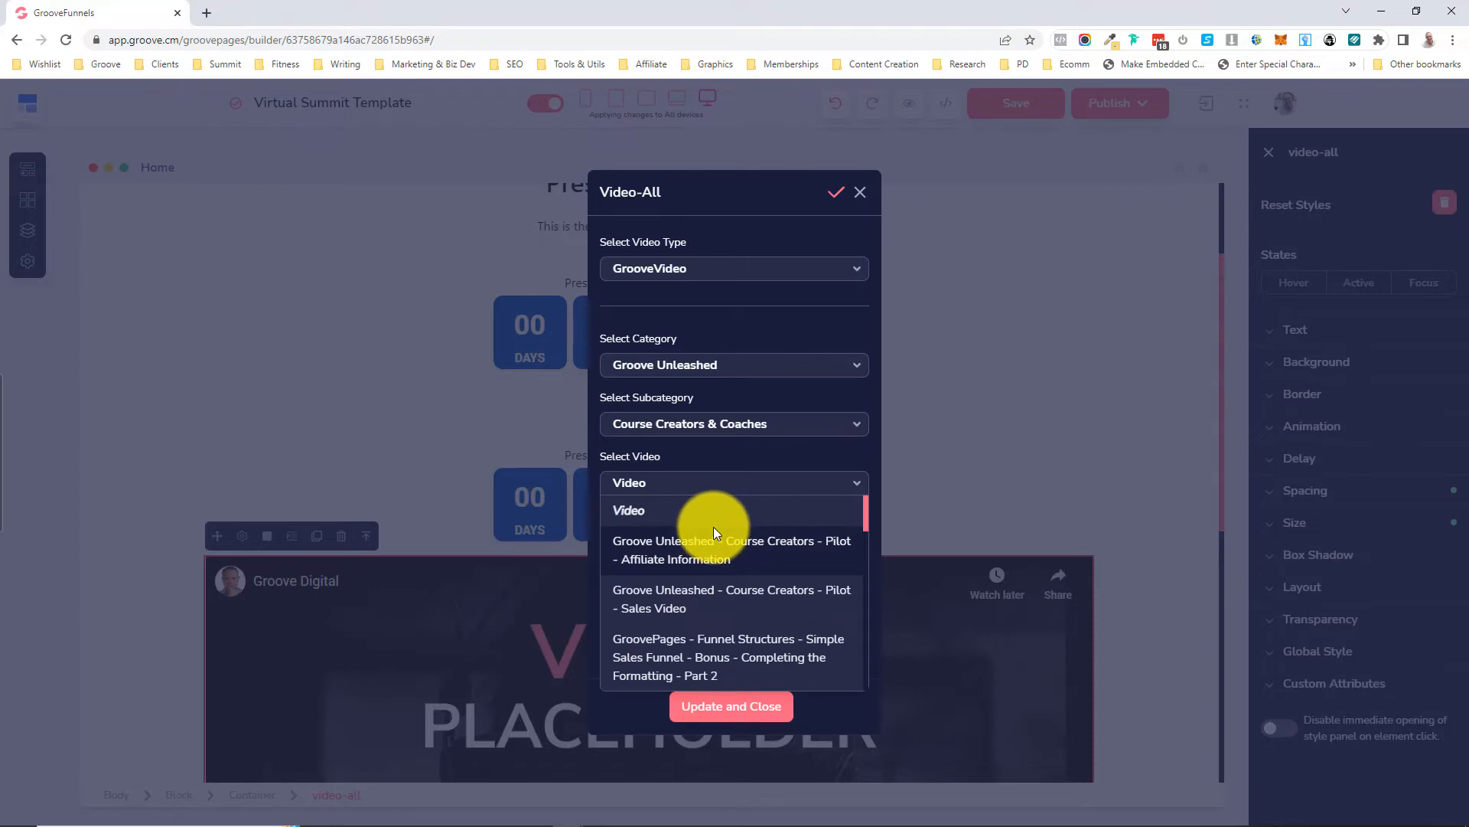
pyautogui.click(706, 590)
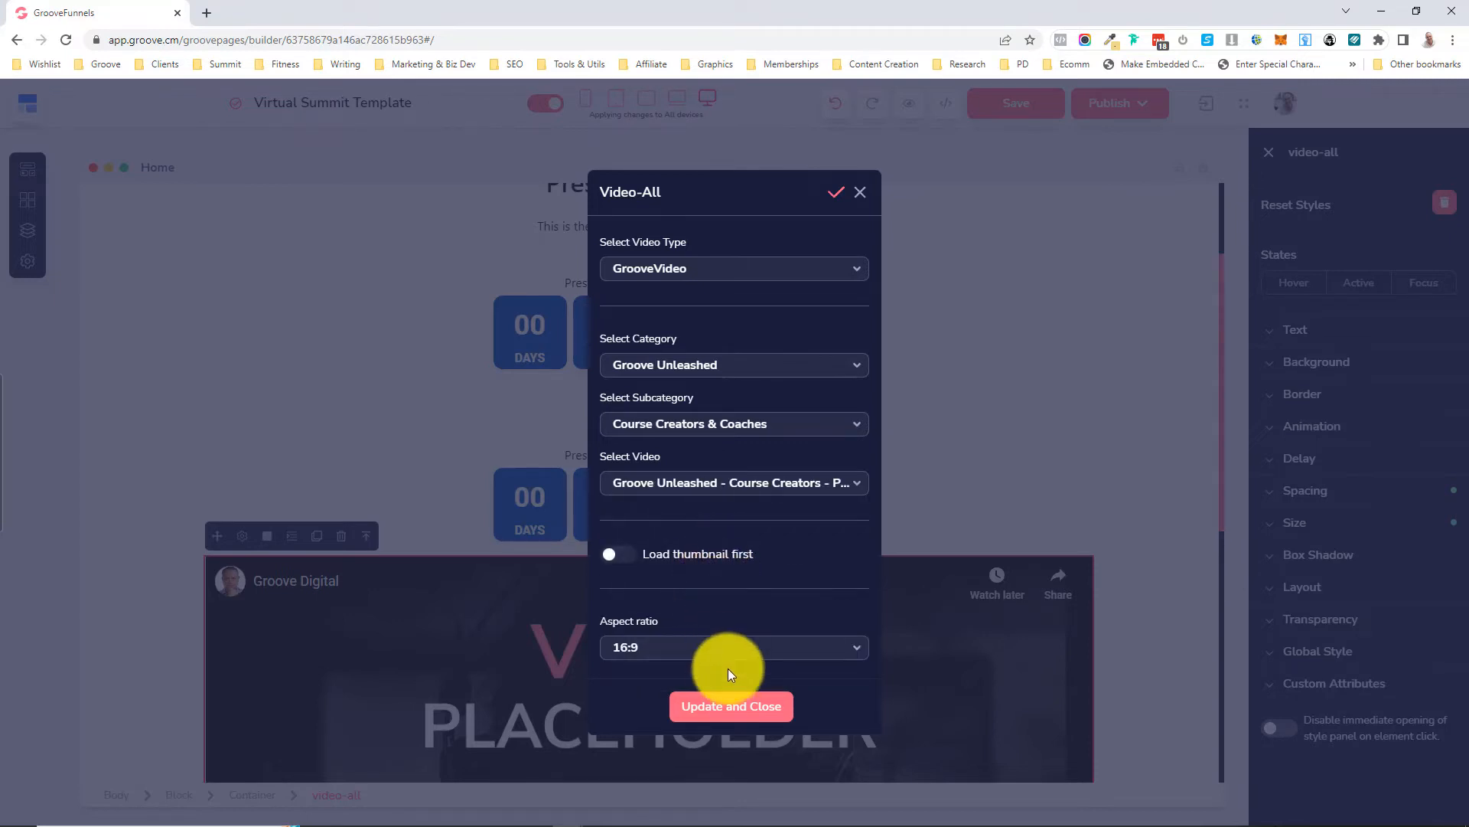
pyautogui.click(730, 708)
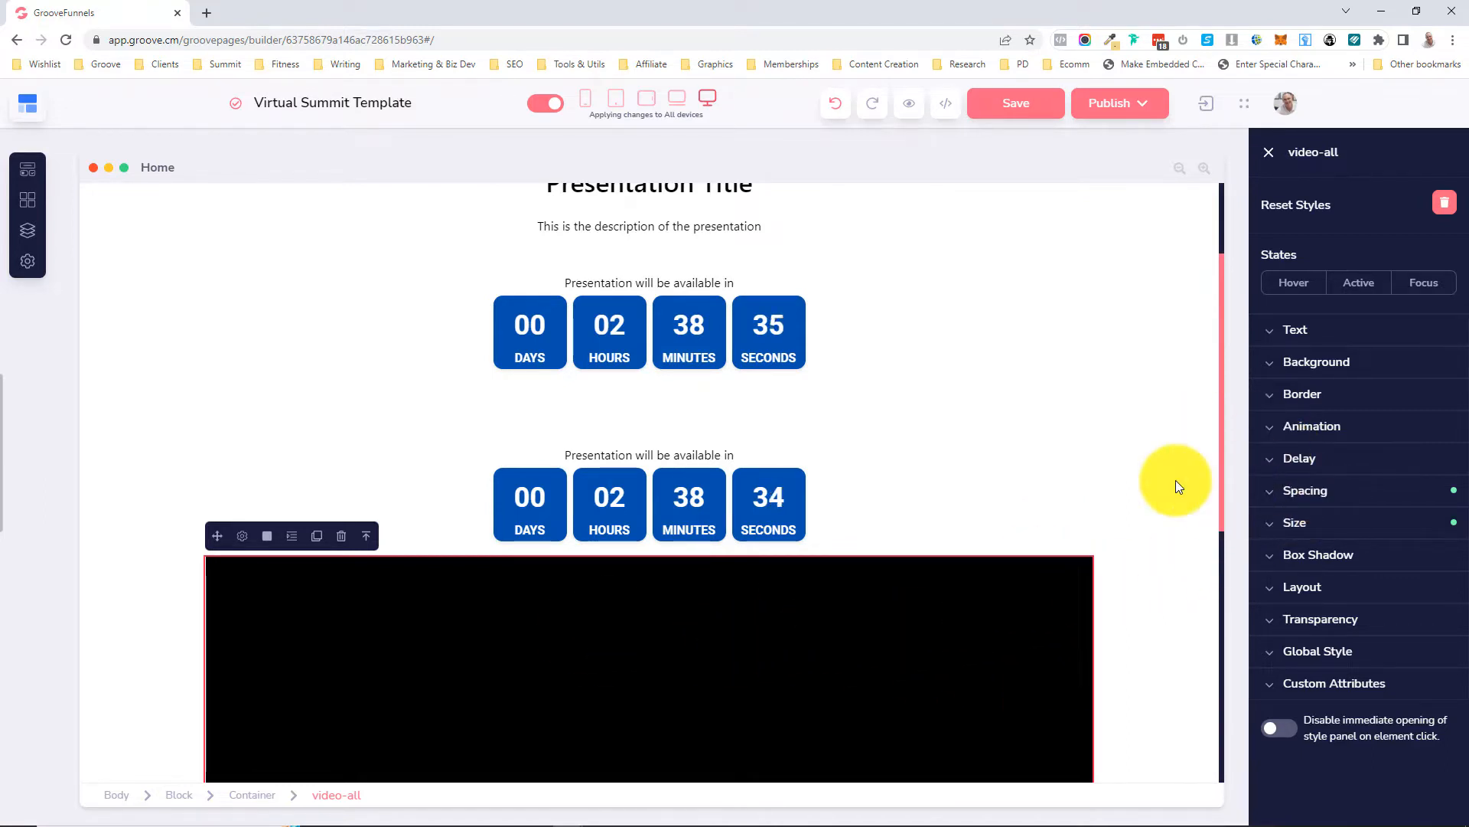
# - Set the video player's width to 75% relative to its parent for all devices
pyautogui.click(1306, 523)
pyautogui.moveTo(1429, 600); pyautogui.dragTo(1366, 608)
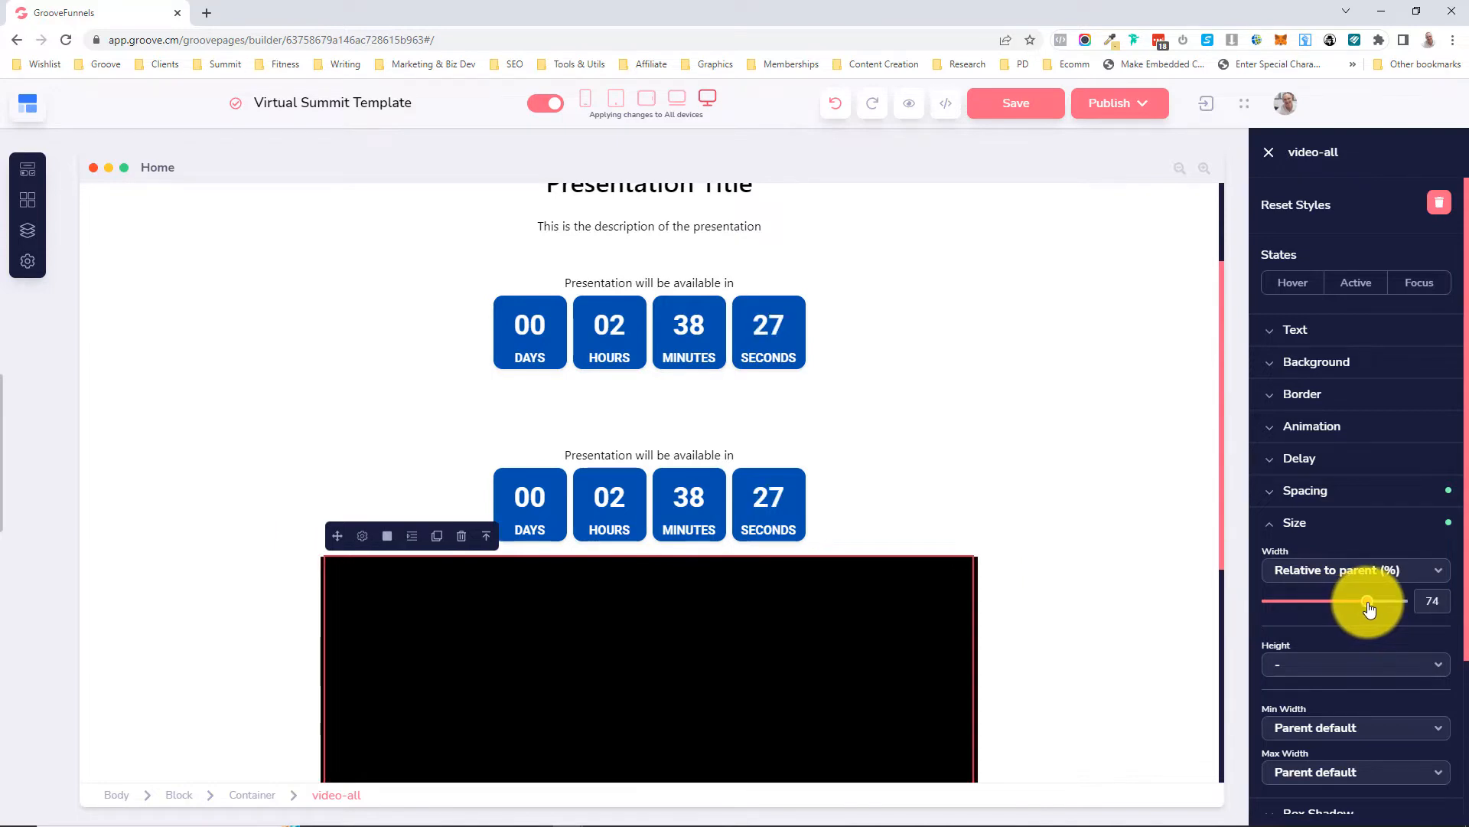
pyautogui.click(1370, 600)
pyautogui.scroll(-4, 1106, 543)
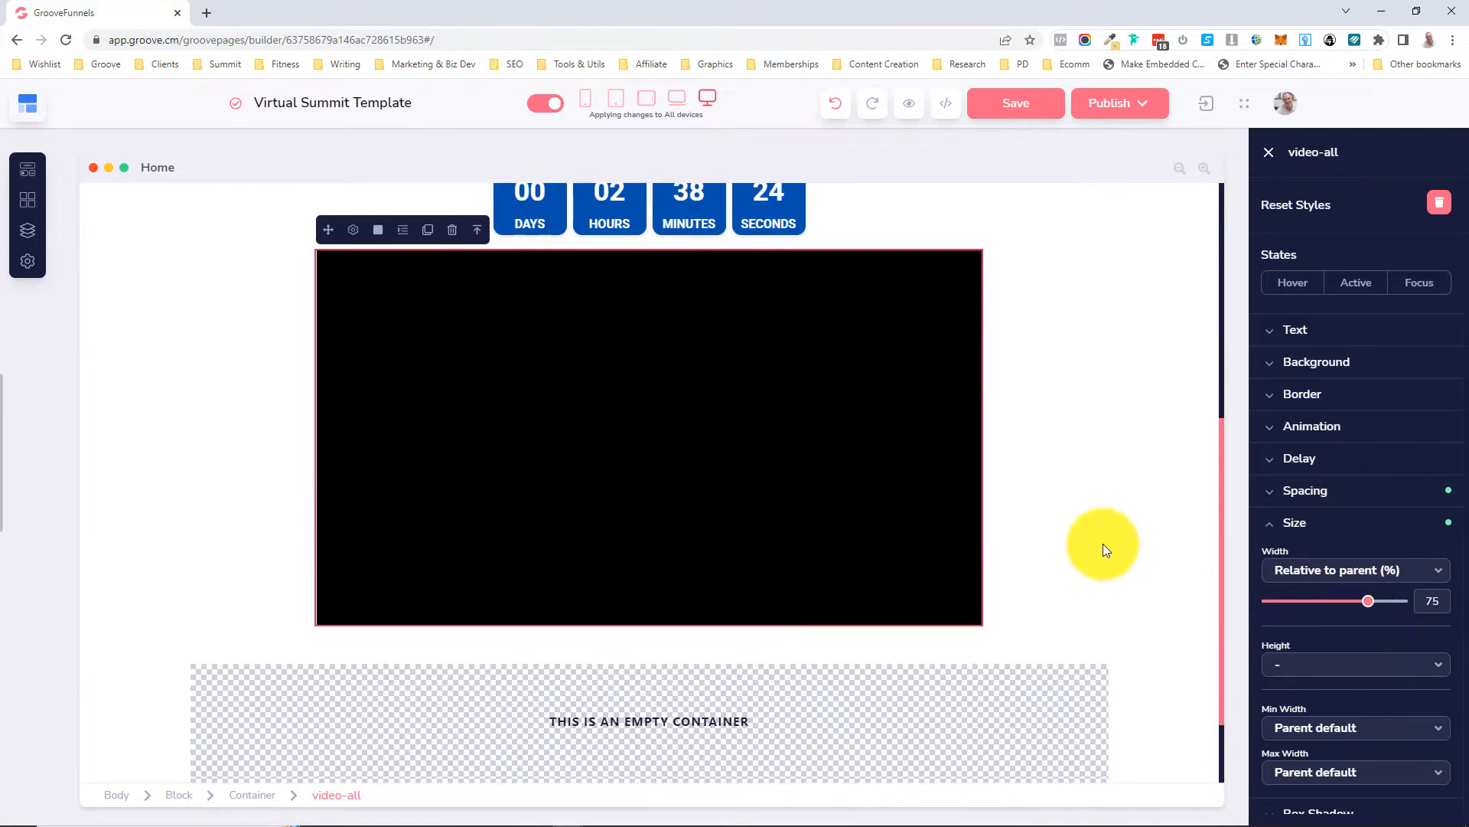
pyautogui.scroll(3, 1104, 544)
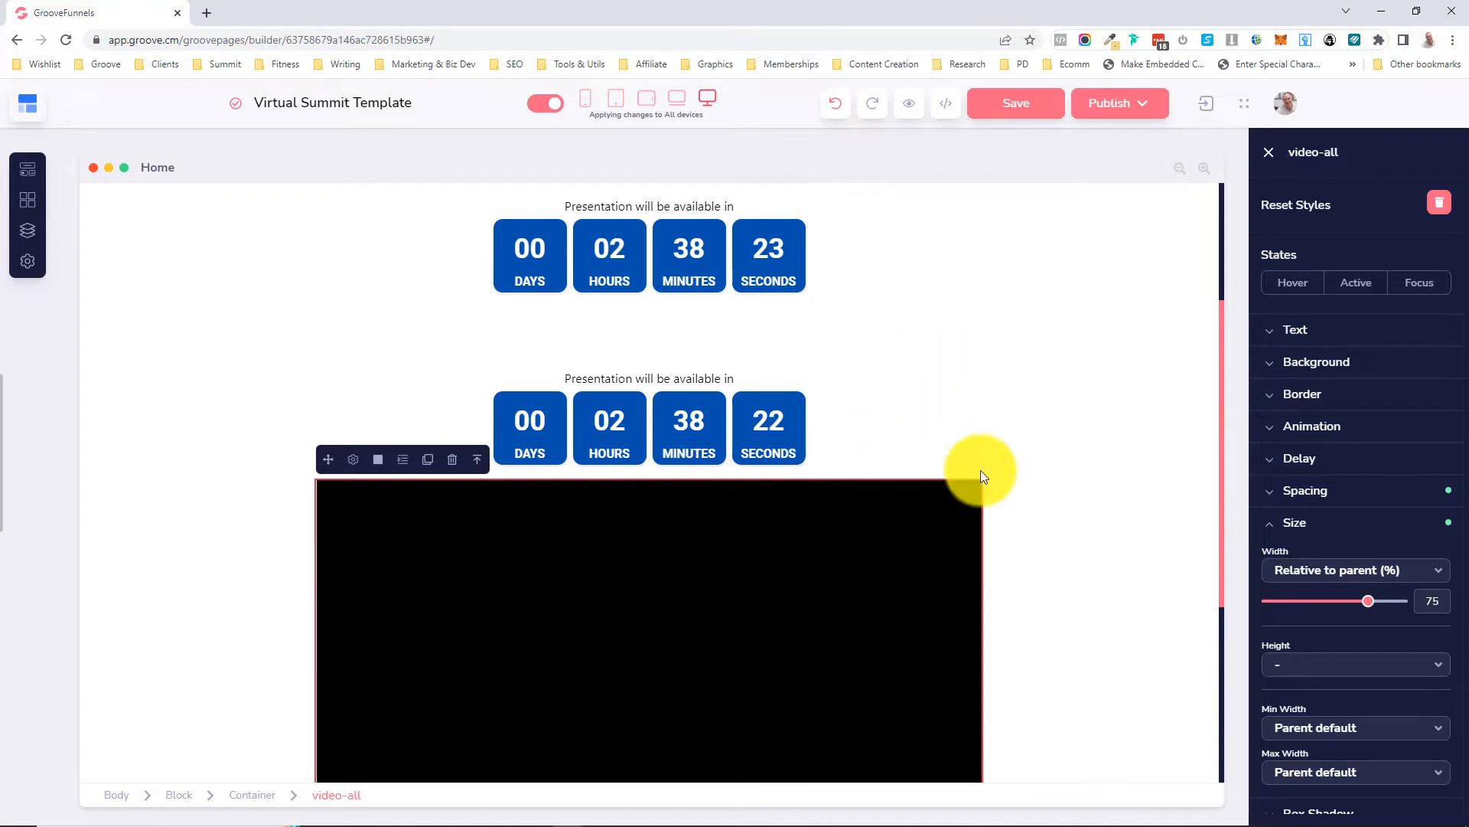
# - Turn off applying changes to all devices and set the video's width to 100% for mobile and vertical tablet
pyautogui.click(587, 102)
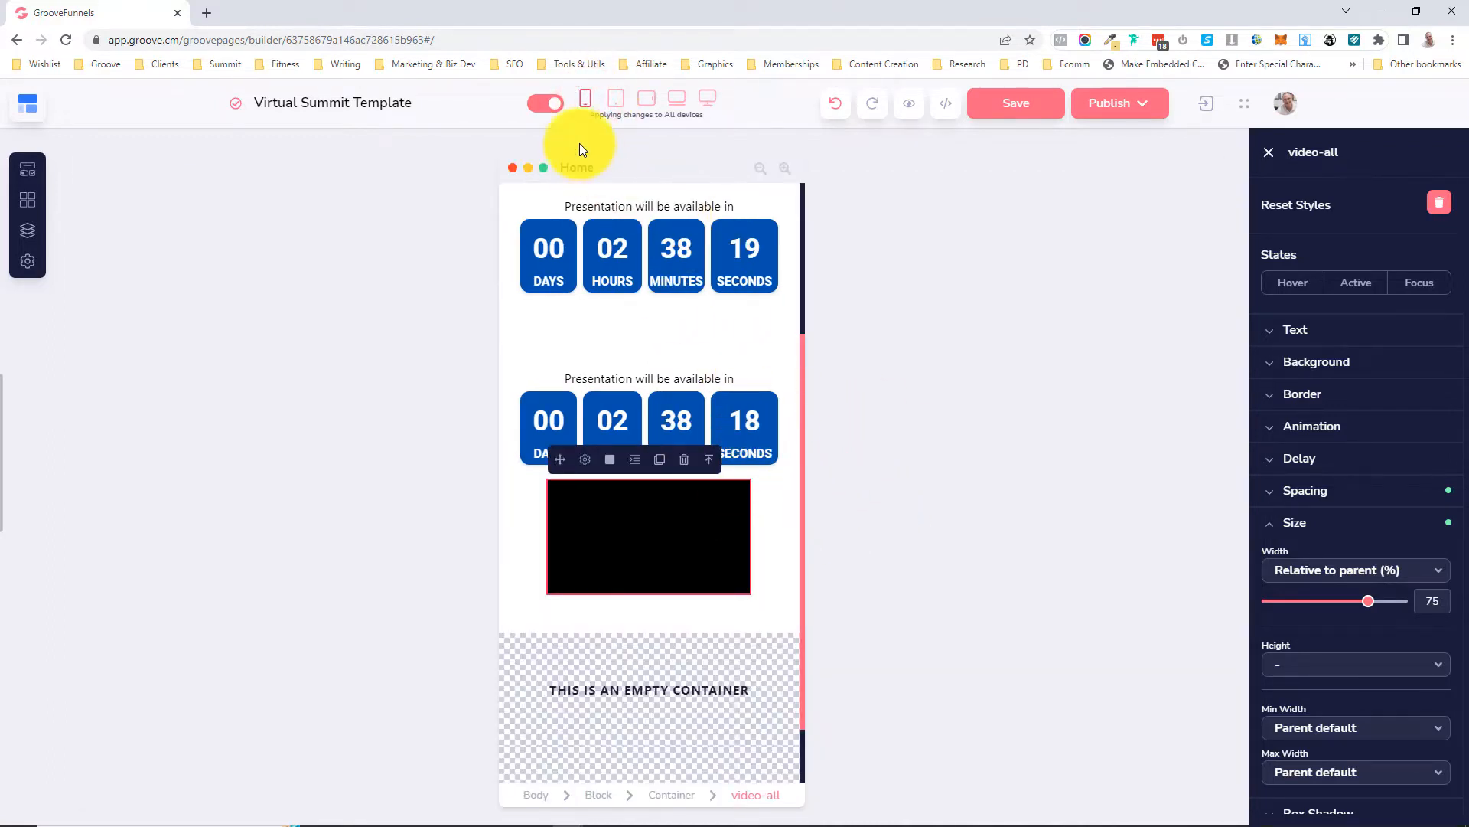
pyautogui.click(539, 112)
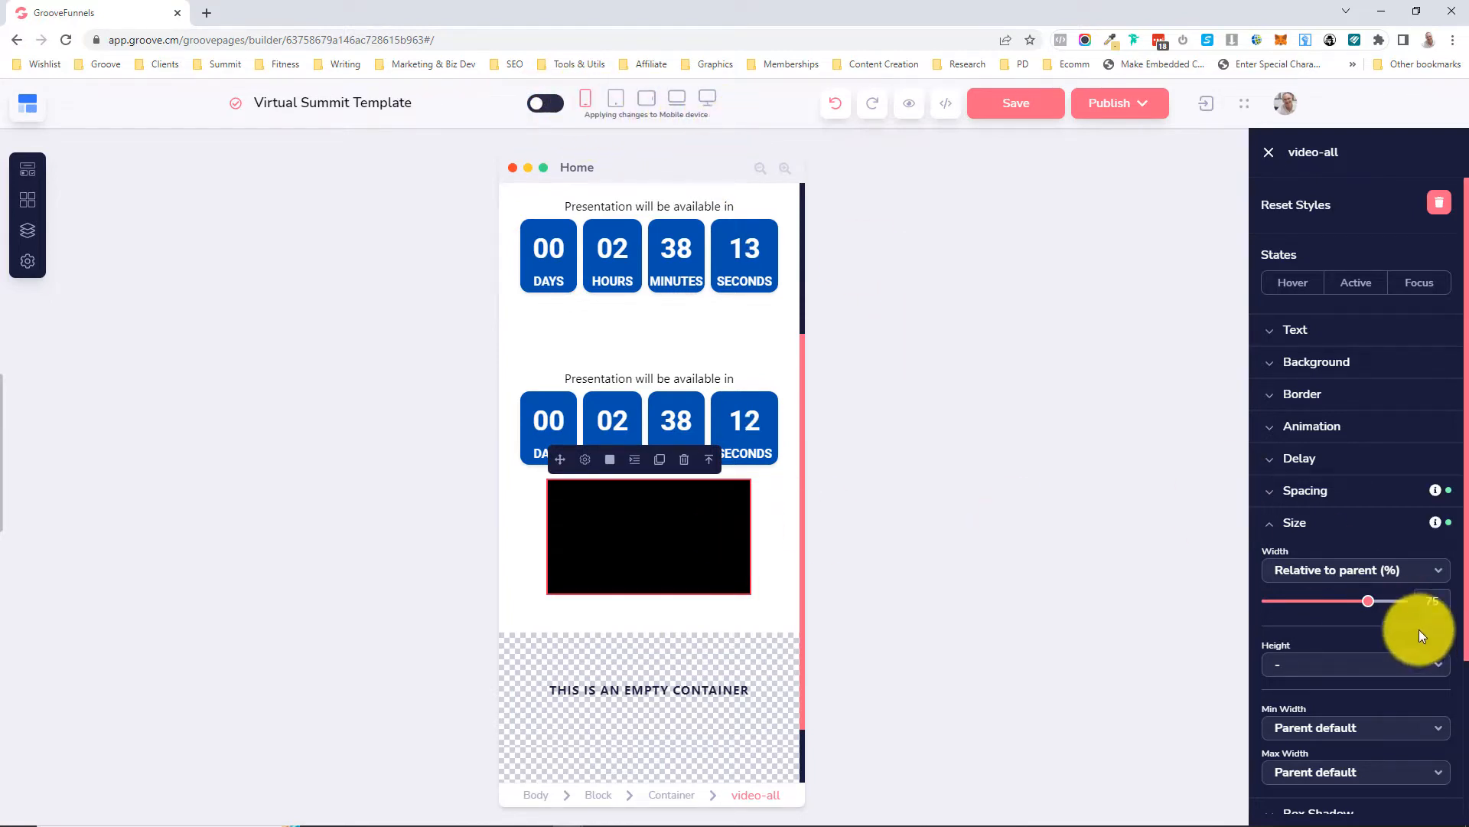
pyautogui.moveTo(1366, 607); pyautogui.dragTo(1417, 597)
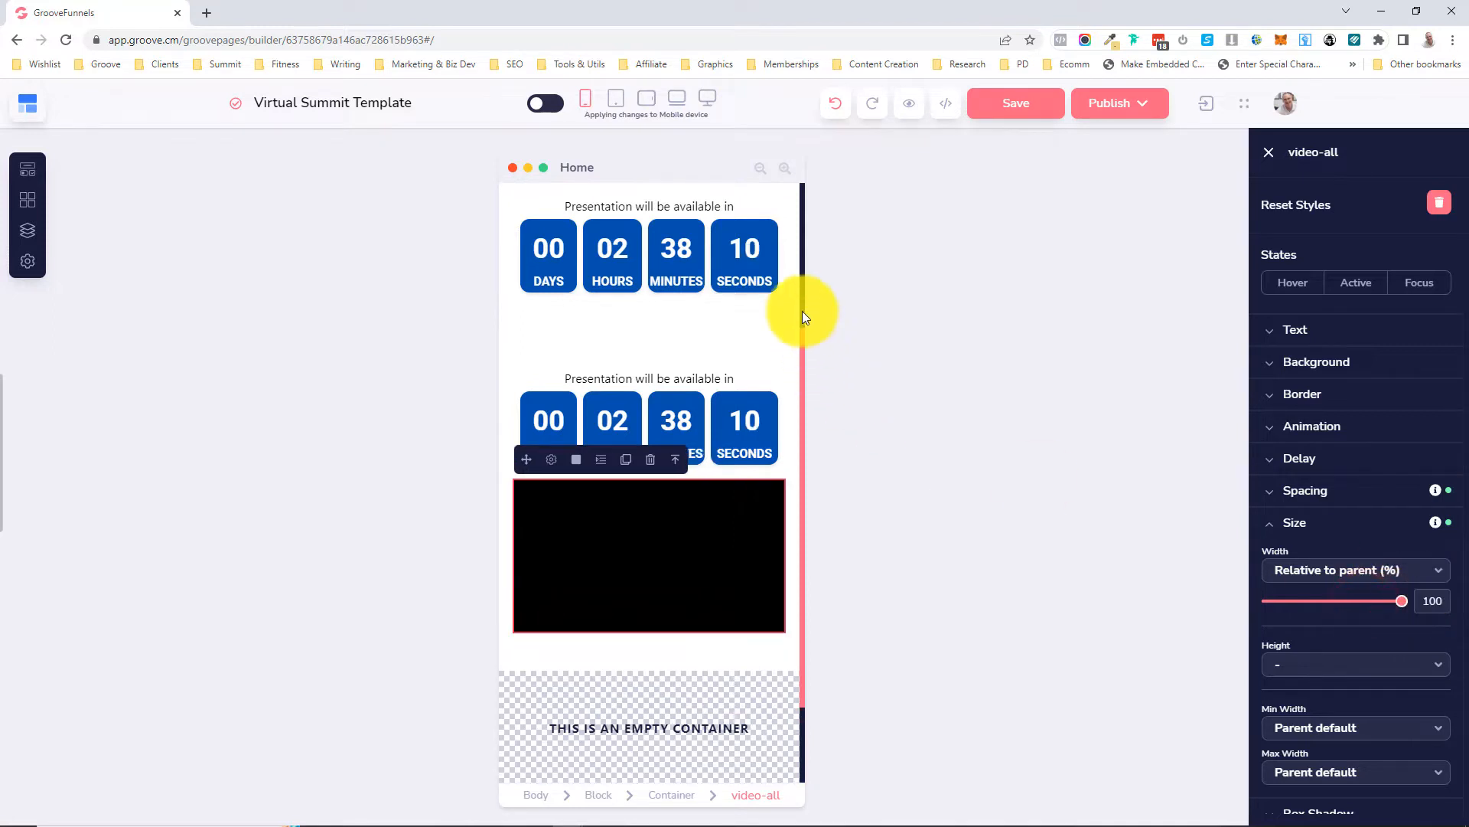
pyautogui.click(616, 102)
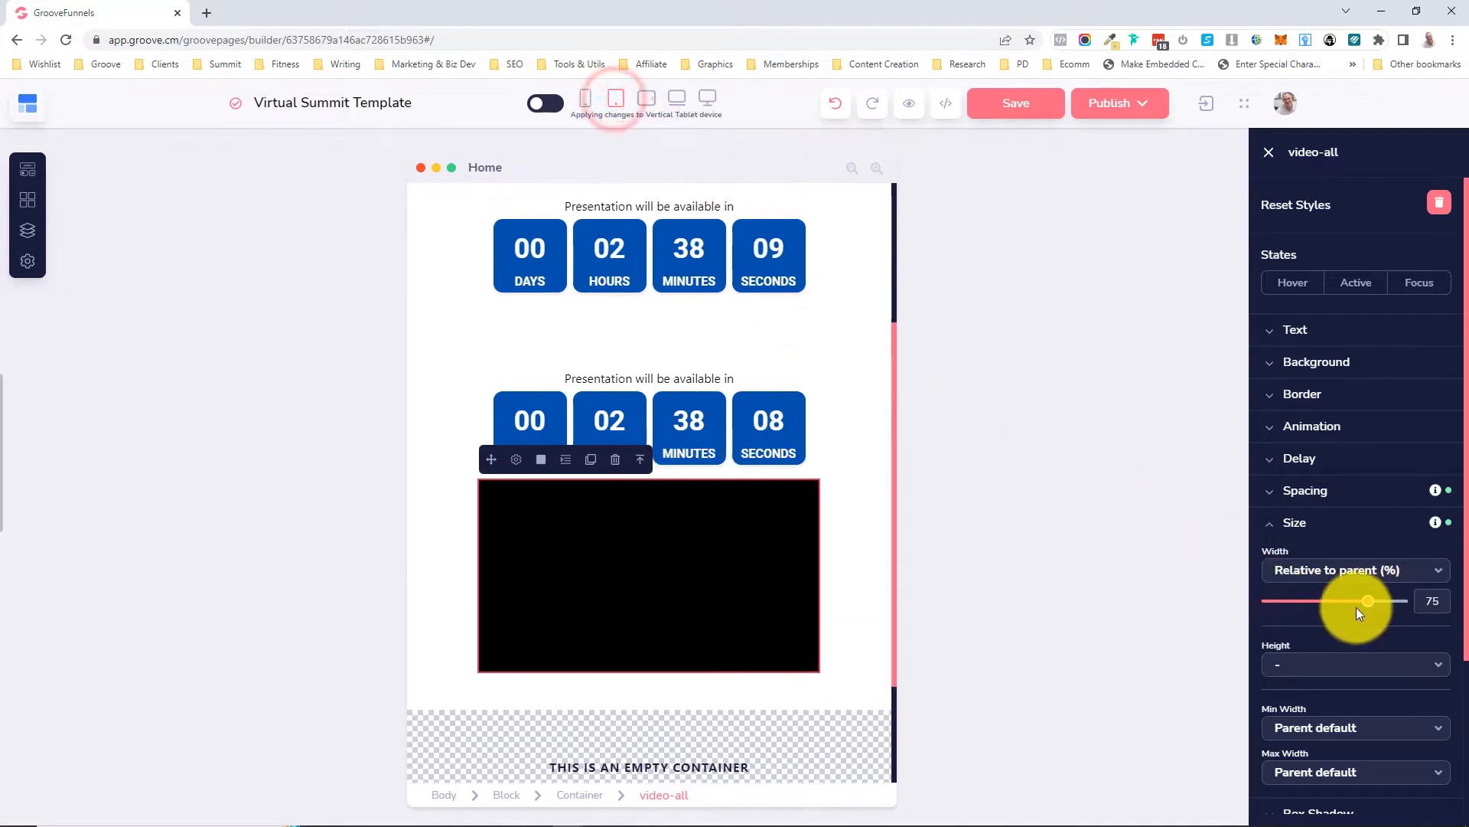
pyautogui.moveTo(1371, 601); pyautogui.dragTo(1410, 599)
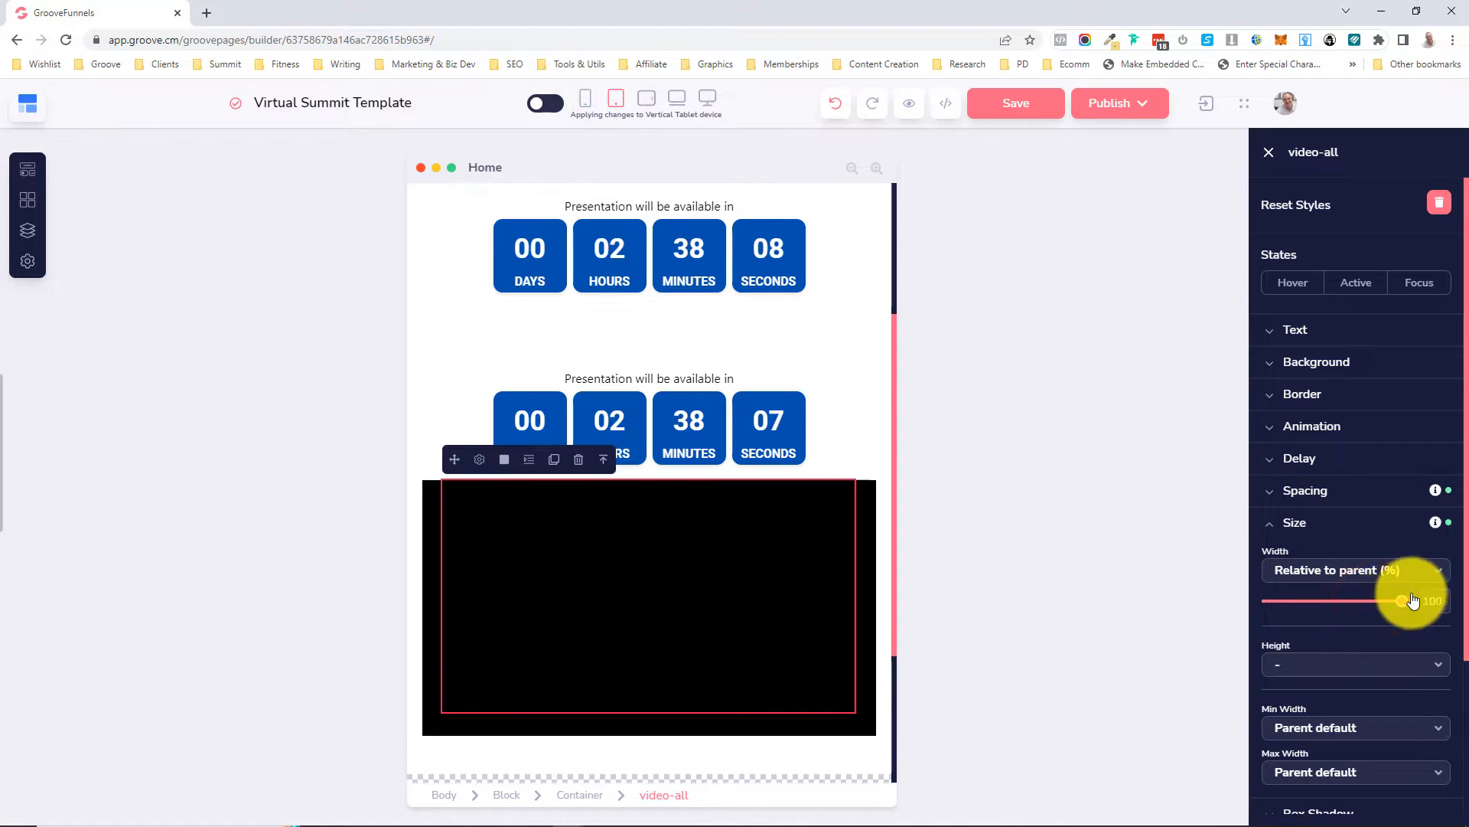
# - Set the video's width to 90% for horizontal tablet and 83% for laptop
pyautogui.click(648, 98)
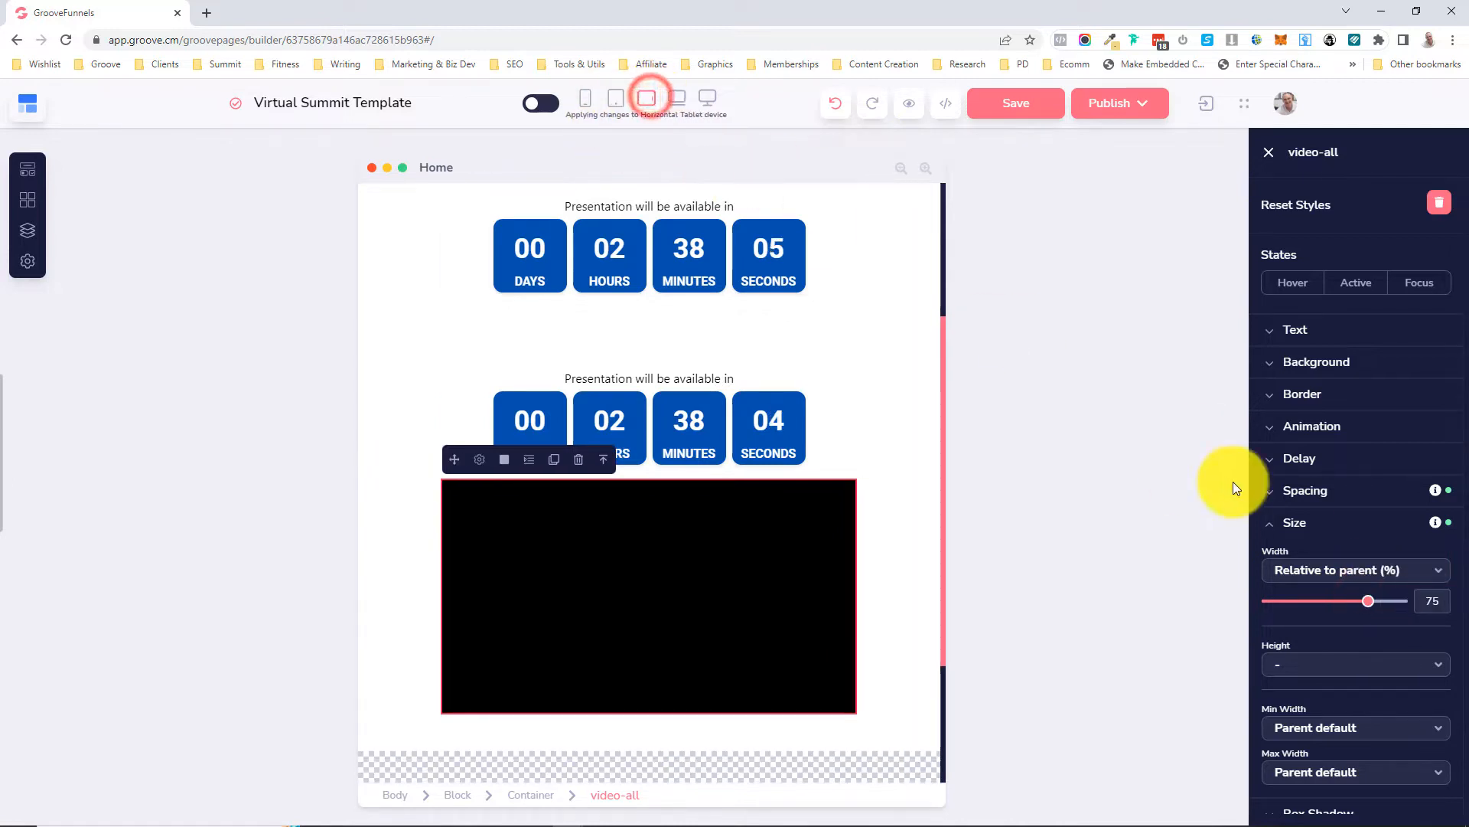
pyautogui.moveTo(1376, 605); pyautogui.dragTo(1394, 601)
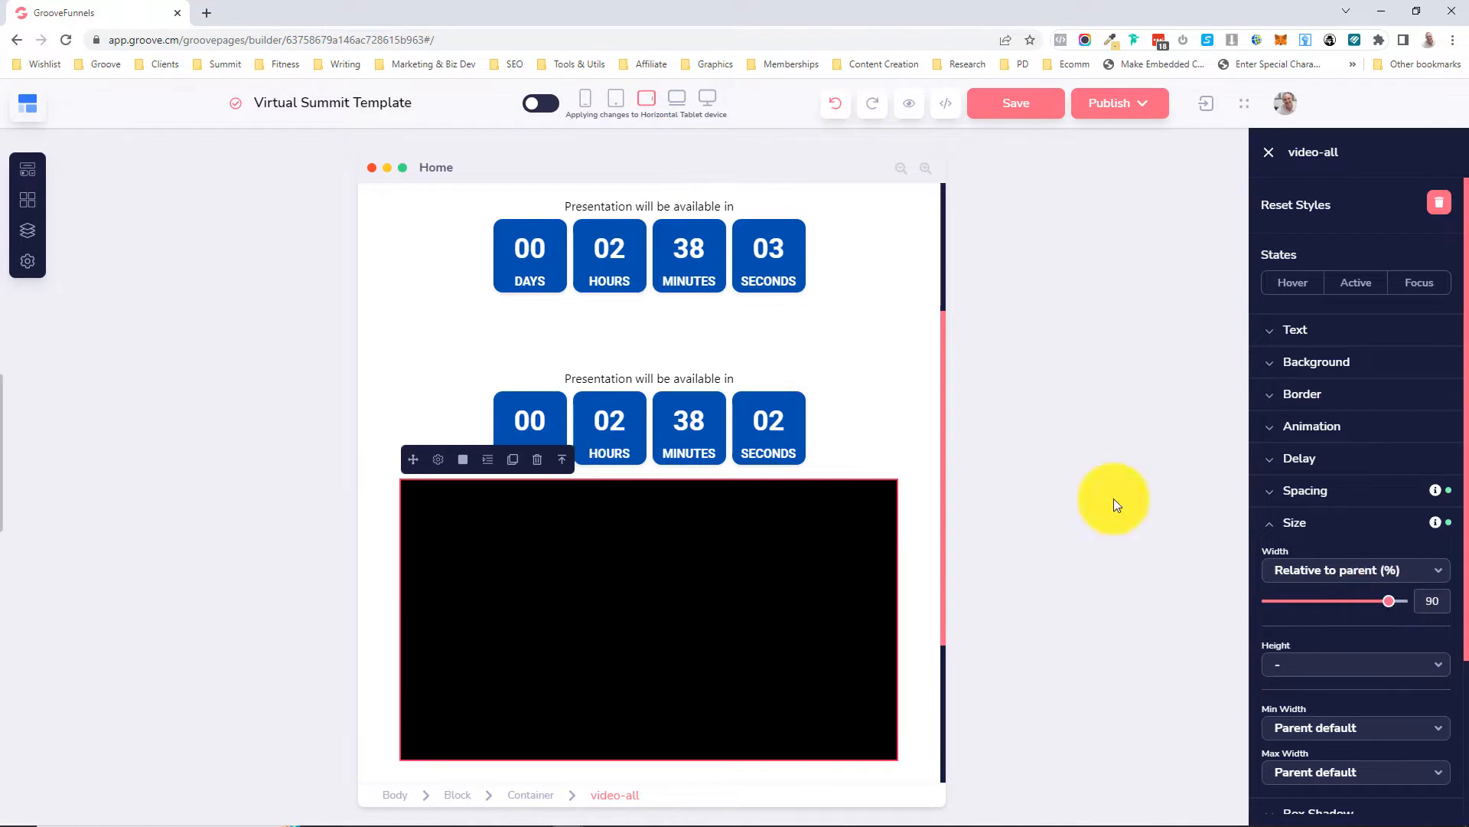
pyautogui.click(677, 101)
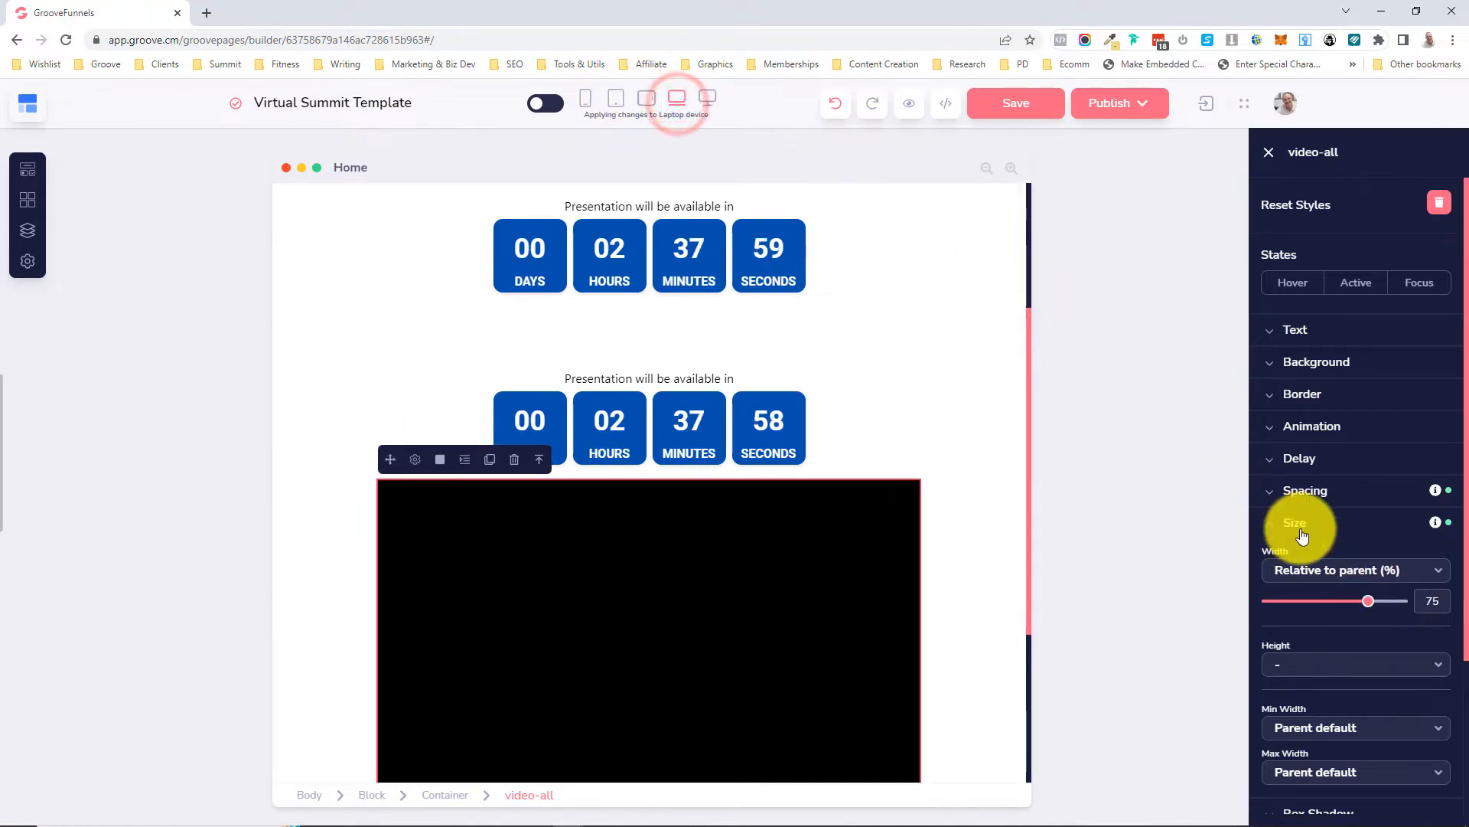
pyautogui.moveTo(1366, 597); pyautogui.dragTo(1379, 601)
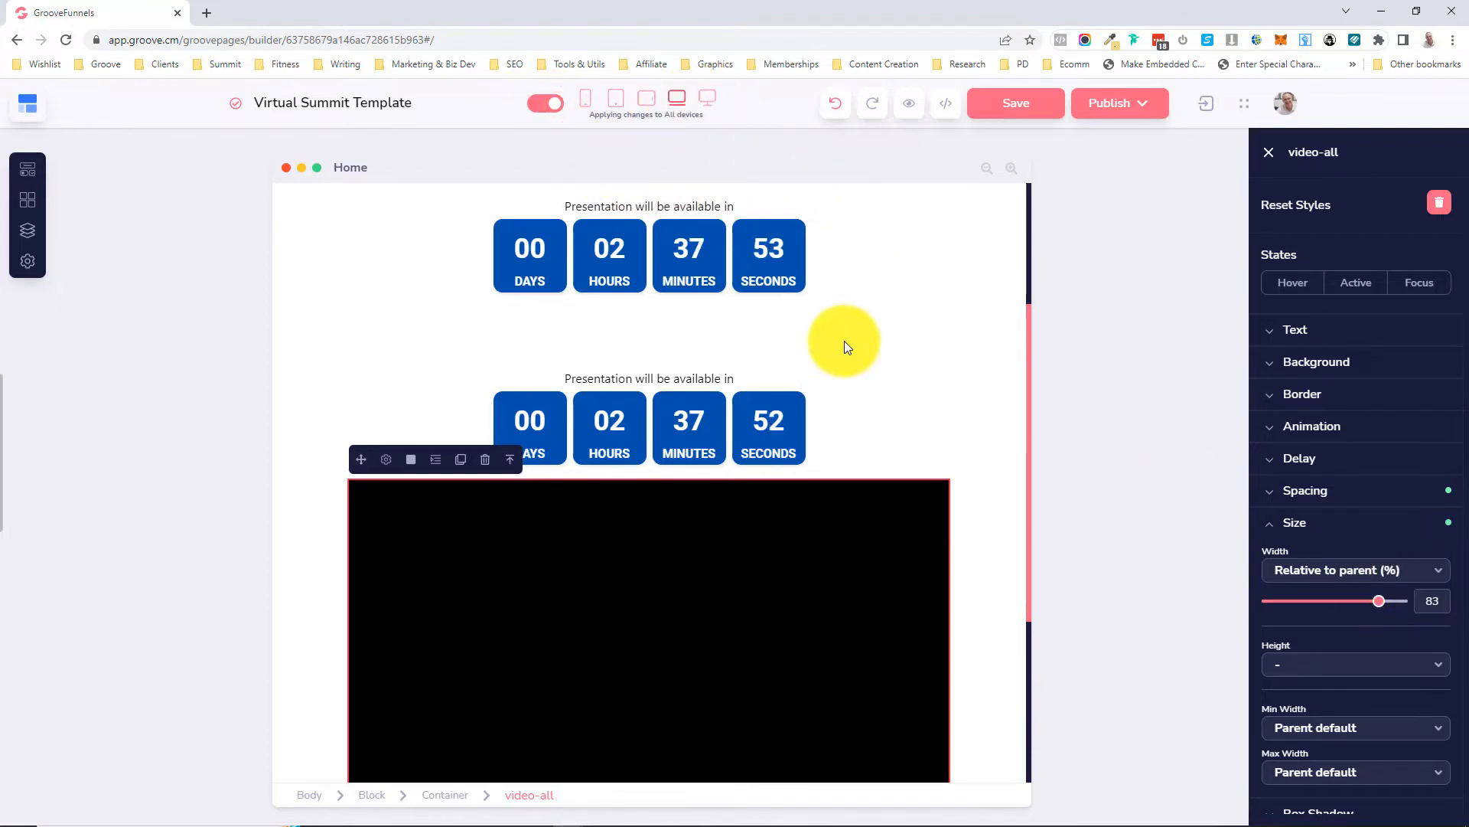
# - Set the bottom margin of the video player to 20 for all devices
pyautogui.scroll(-2, 845, 336)
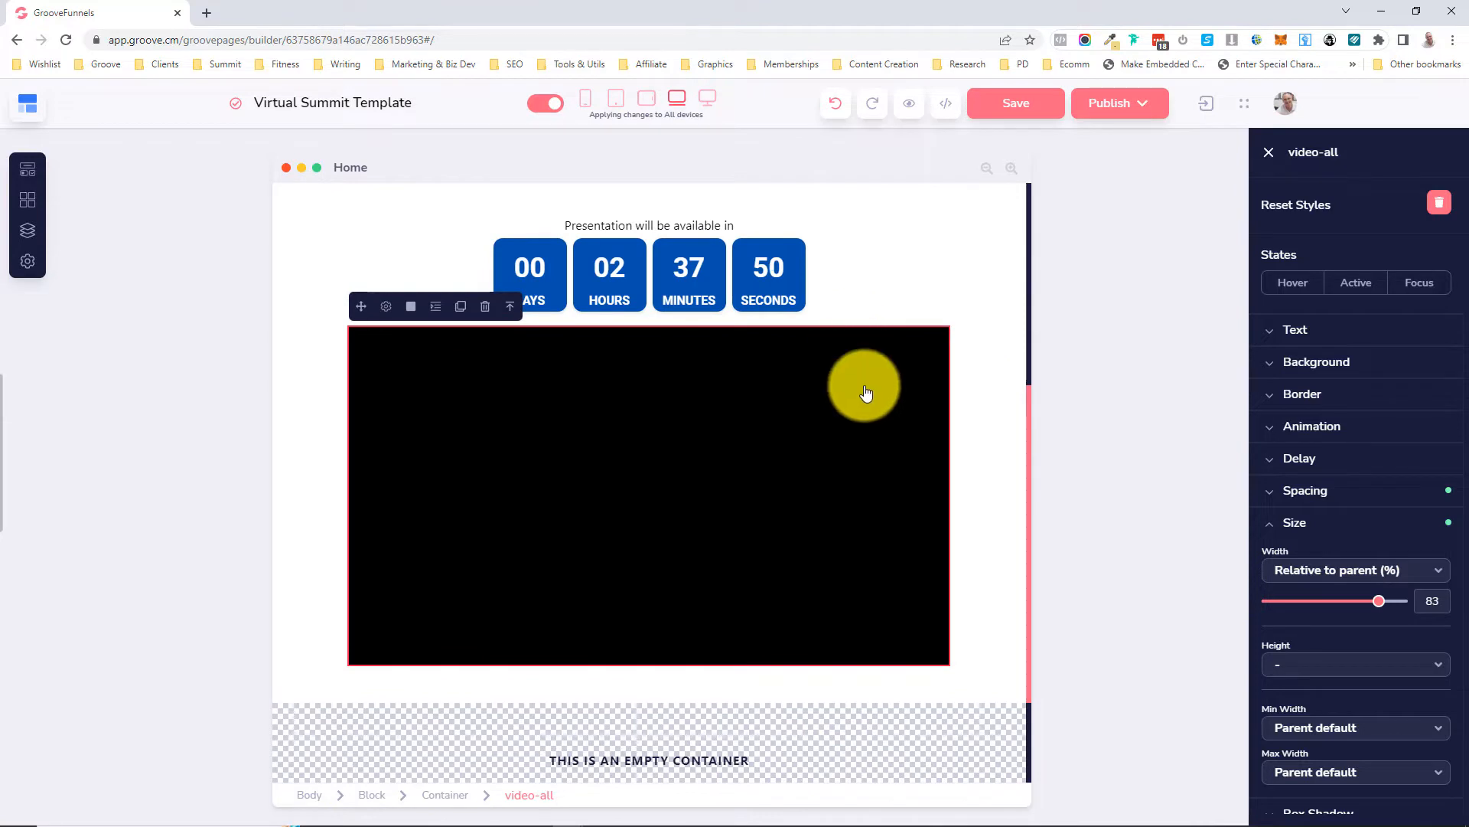
pyautogui.click(885, 505)
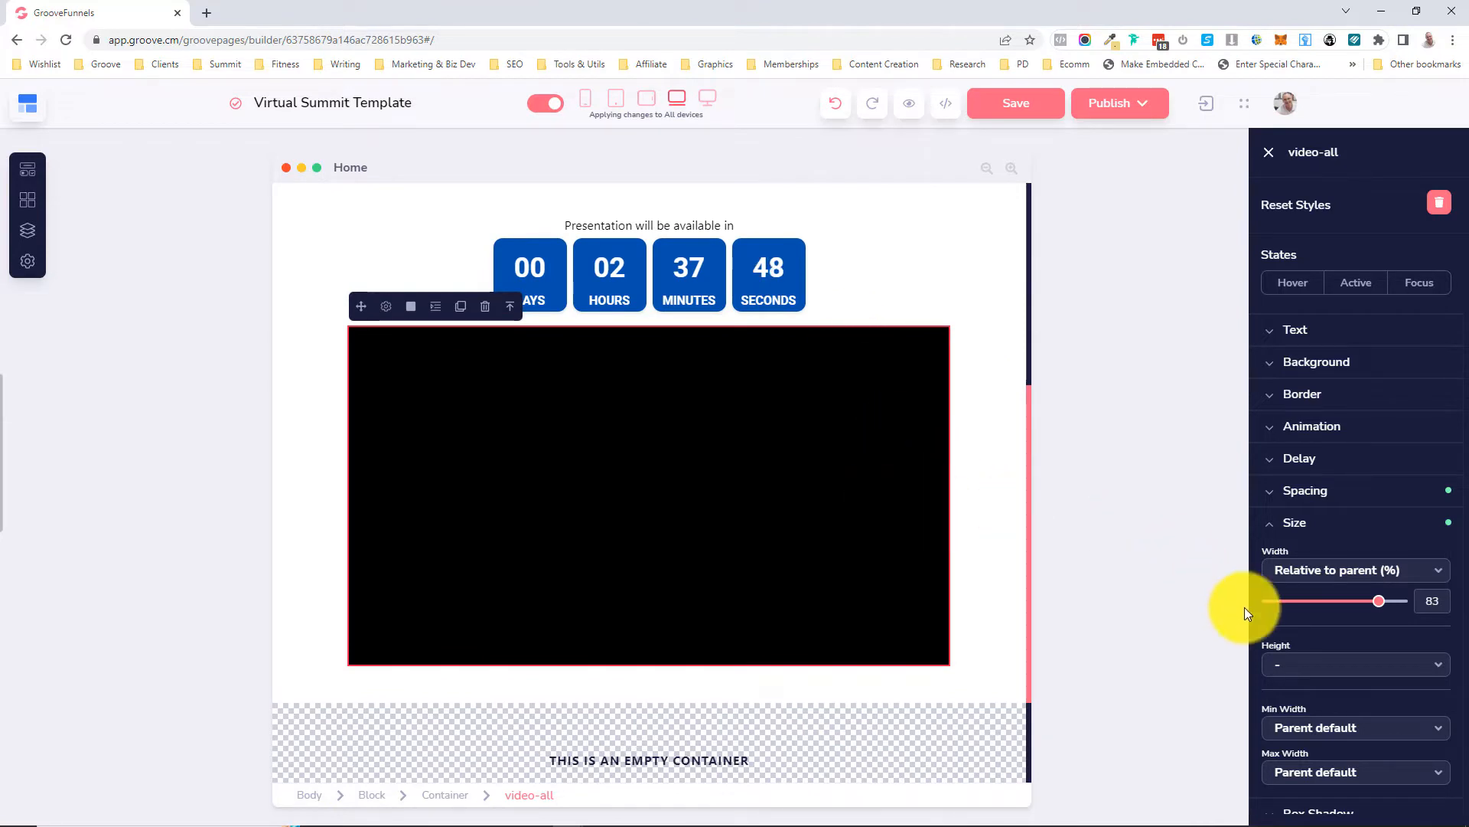
pyautogui.click(1321, 488)
pyautogui.click(1356, 649)
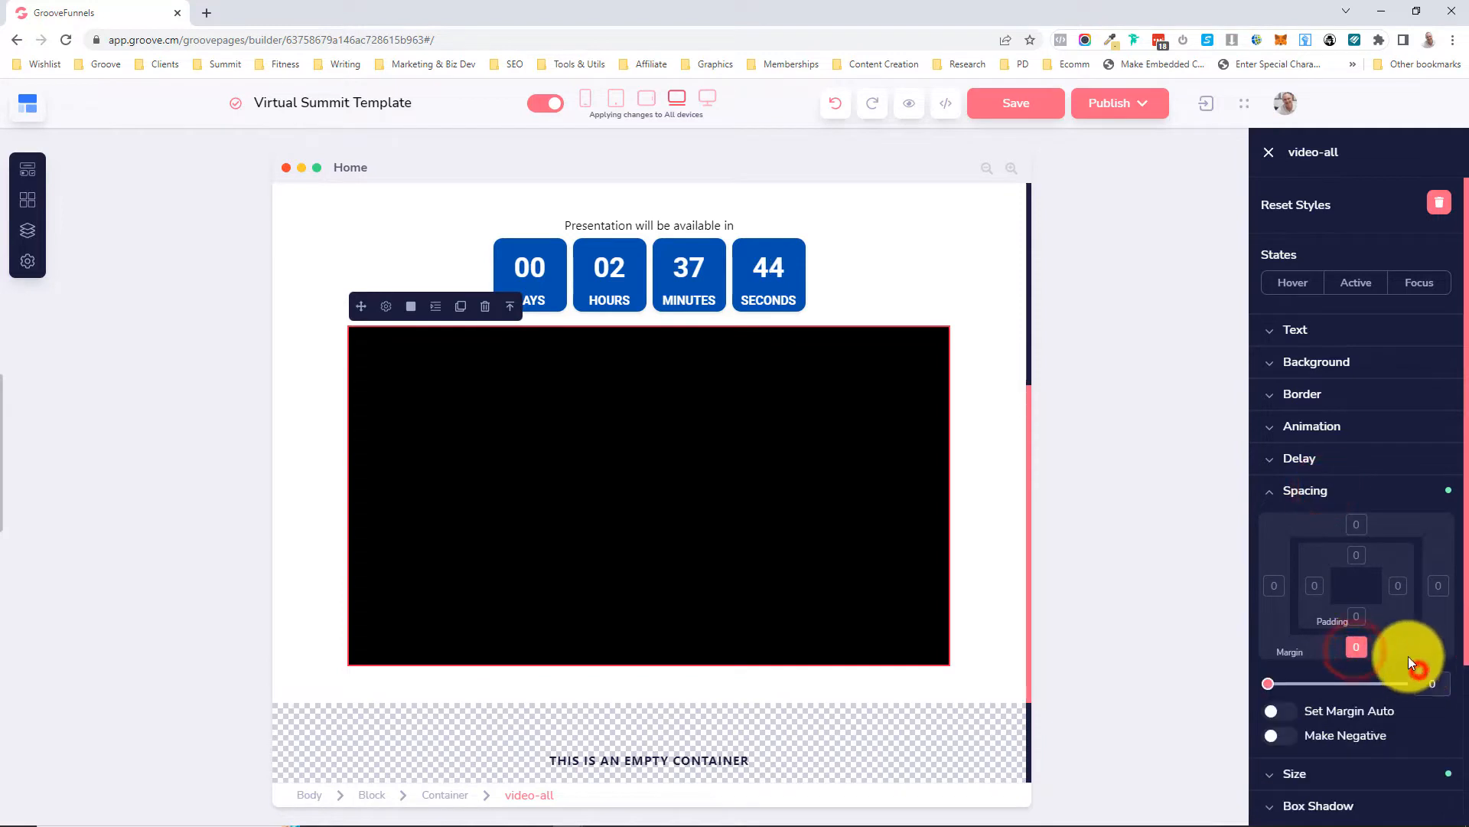
pyautogui.click(1423, 678)
pyautogui.write('20')
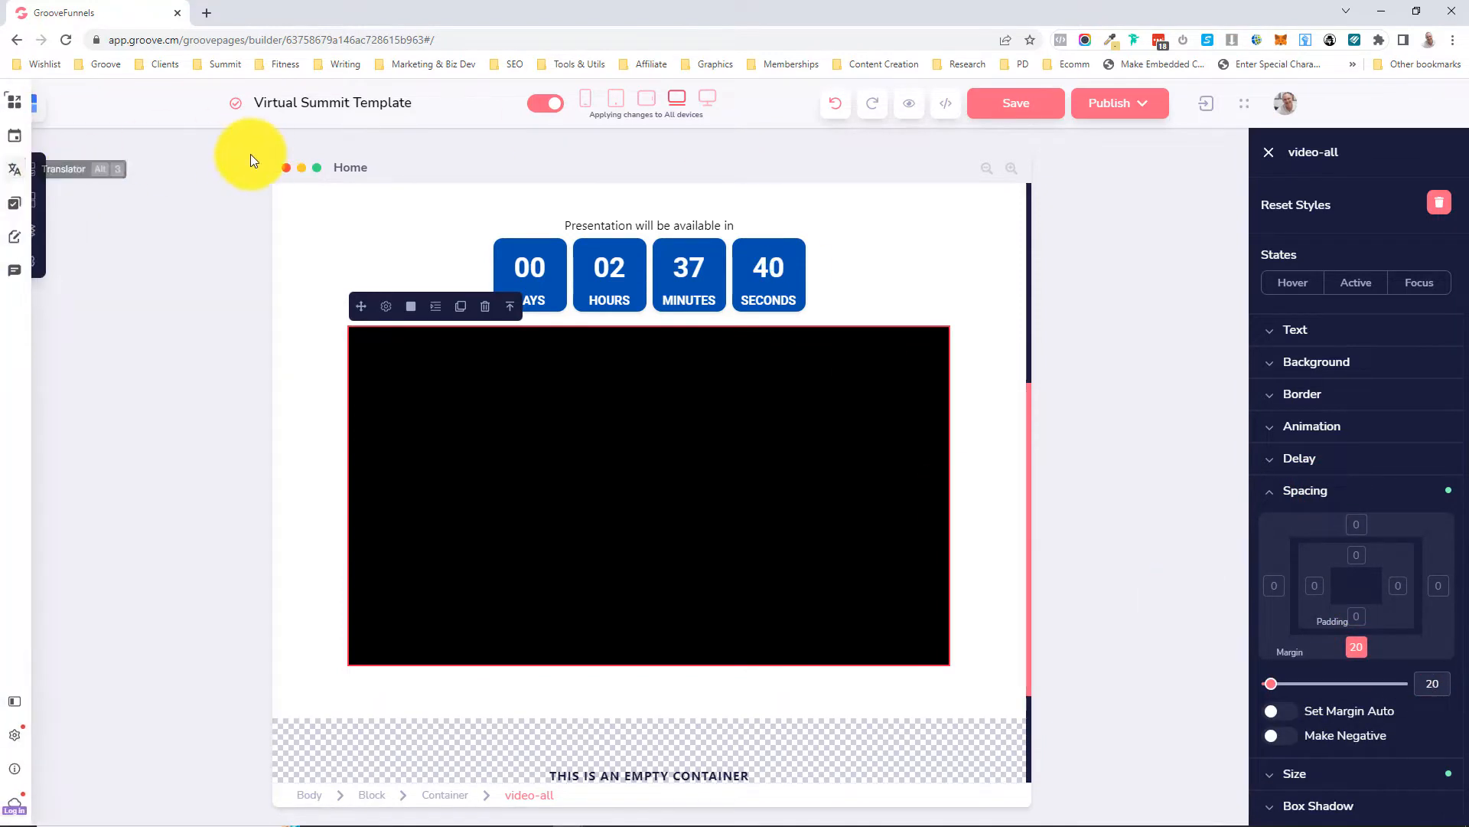
# - Add a 2 Columns layout directly below the video player in the live presentation block
pyautogui.click(32, 176)
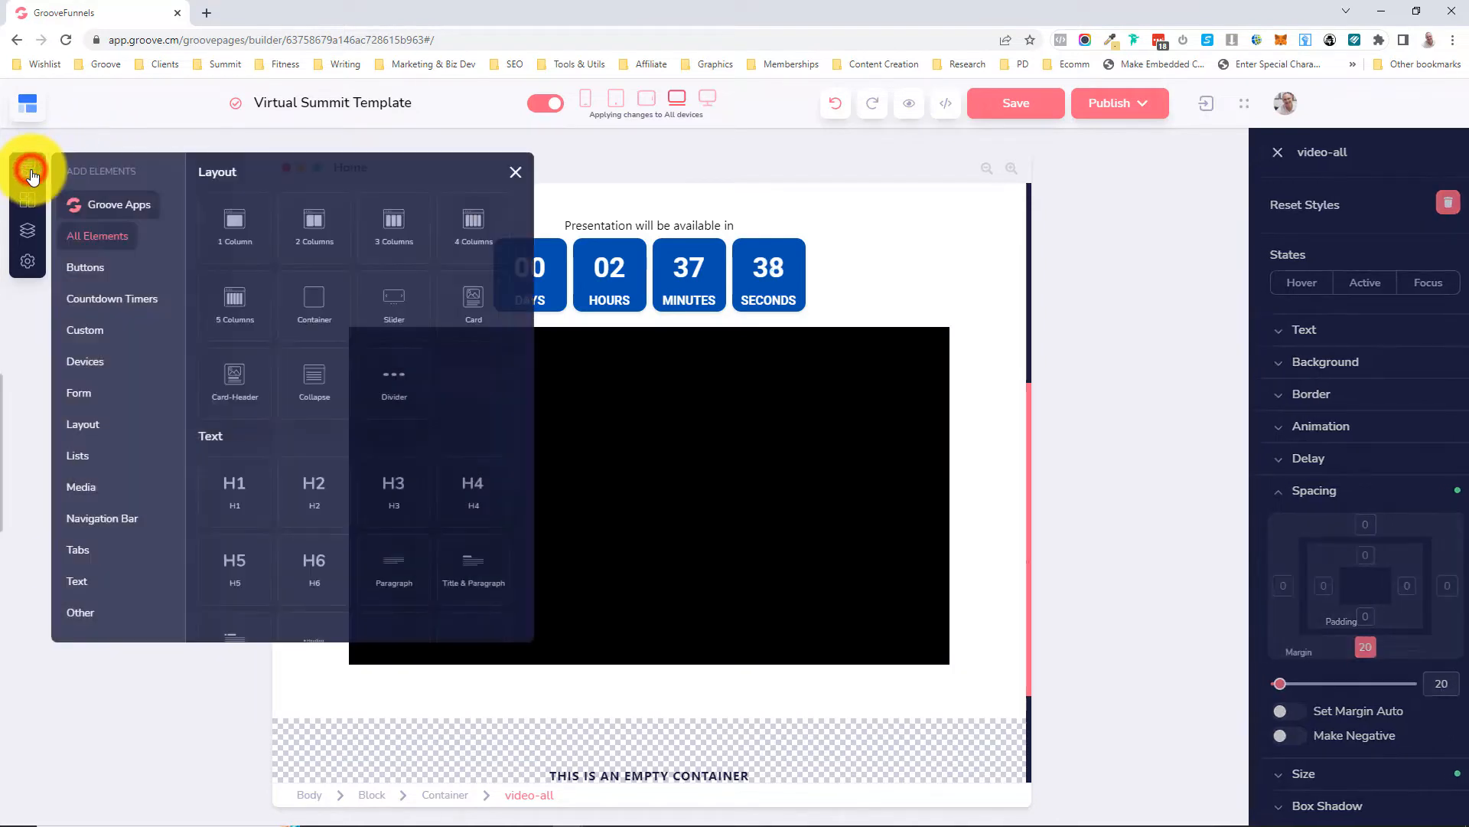
pyautogui.moveTo(314, 220); pyautogui.dragTo(604, 687)
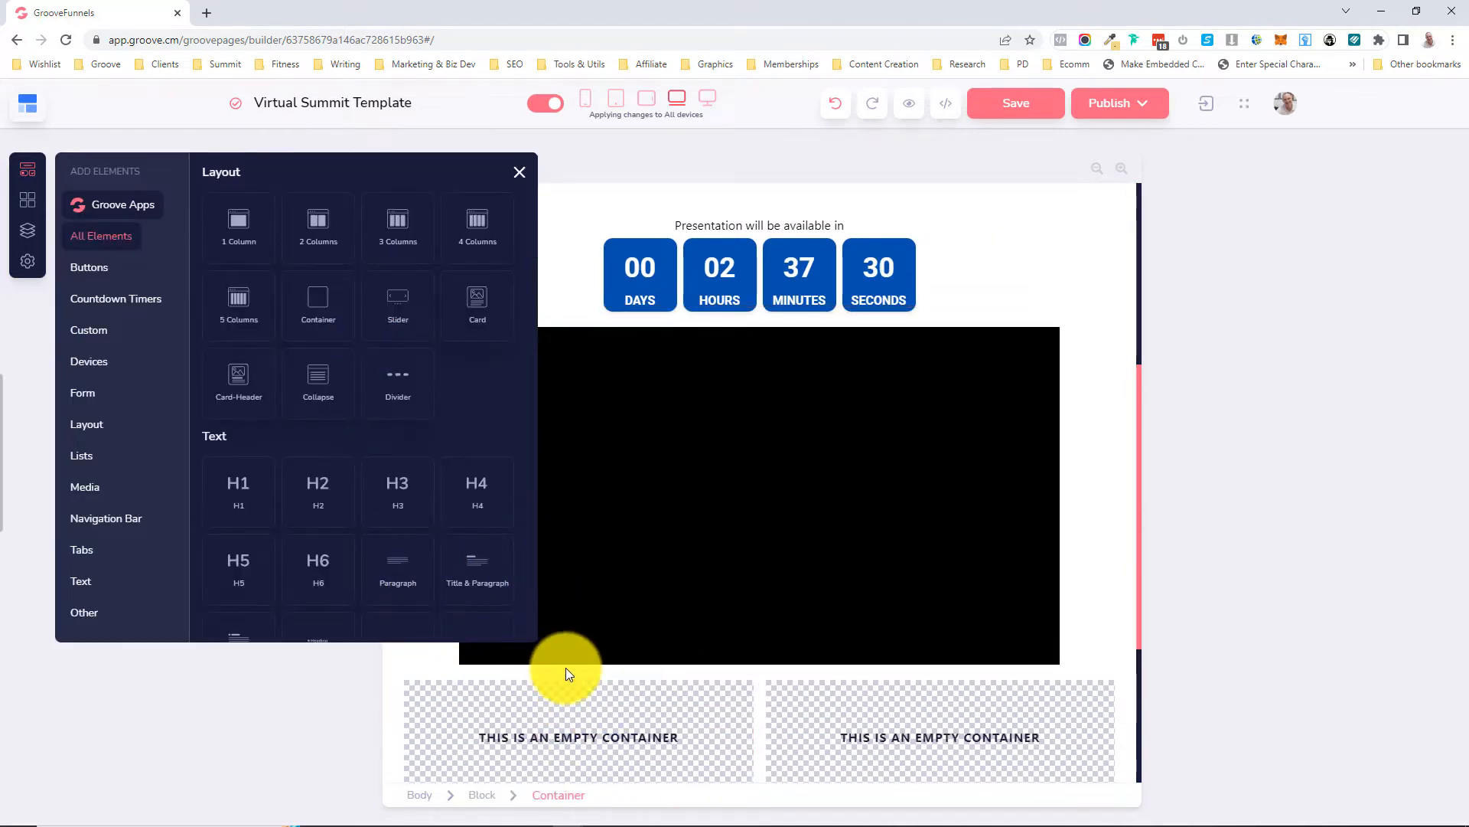
# - Place an Image element in the left empty column below the video player
pyautogui.click(564, 721)
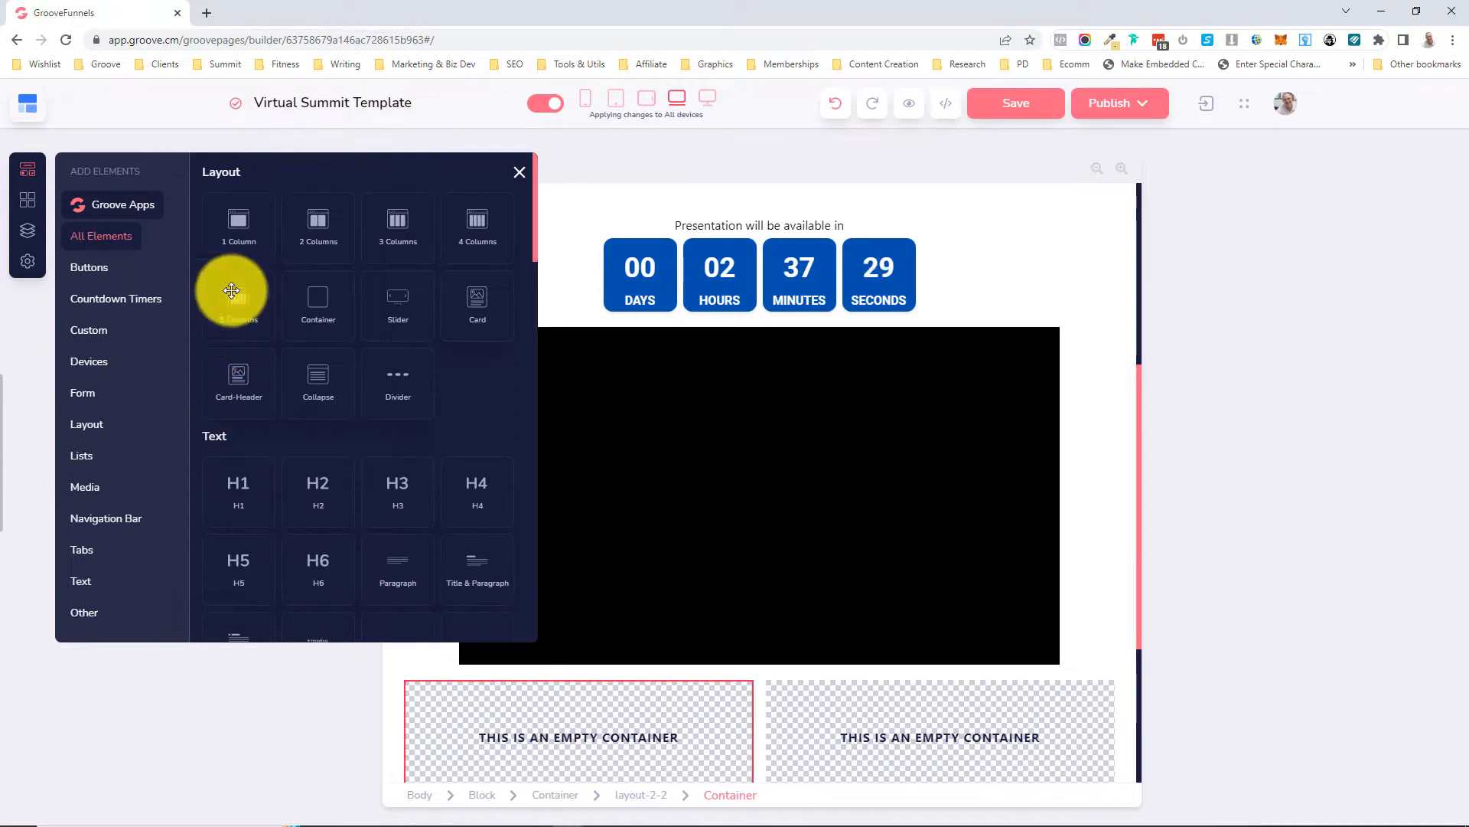
pyautogui.click(85, 487)
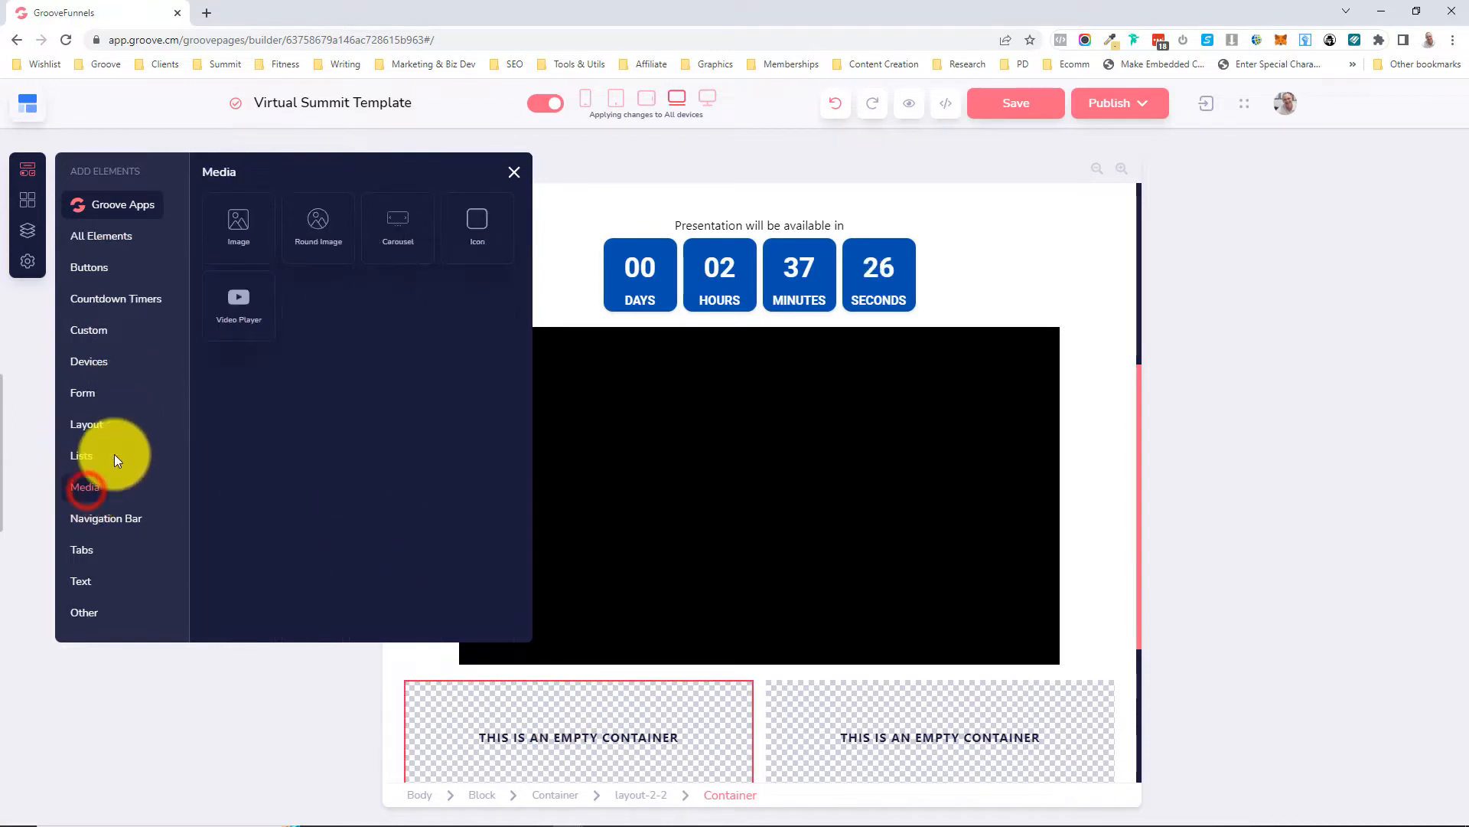
pyautogui.moveTo(233, 230); pyautogui.dragTo(542, 652)
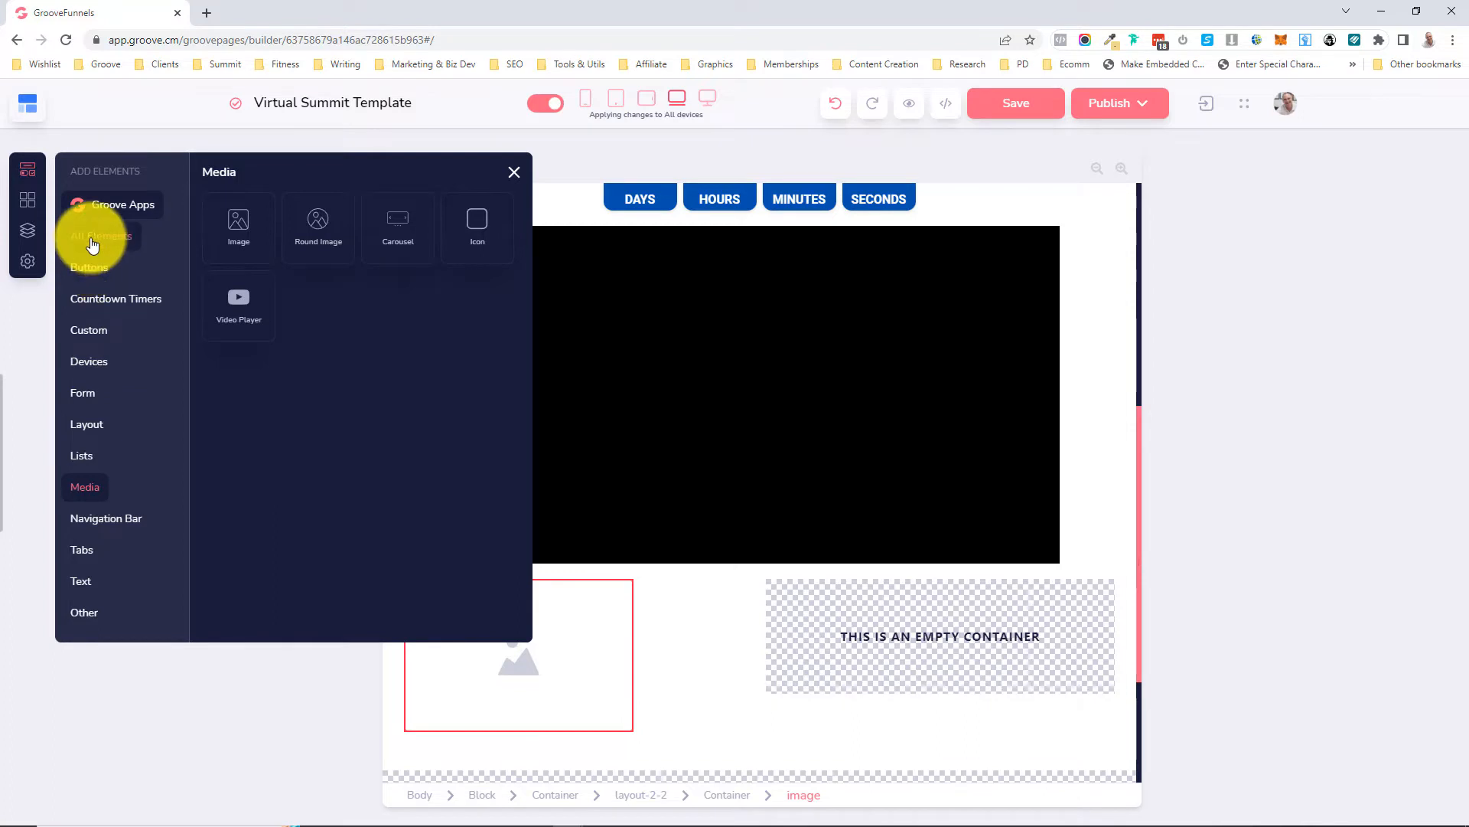
# - Add an H3 heading below the image placeholder in the left column, with a 1 Column layout beneath the heading
pyautogui.click(95, 584)
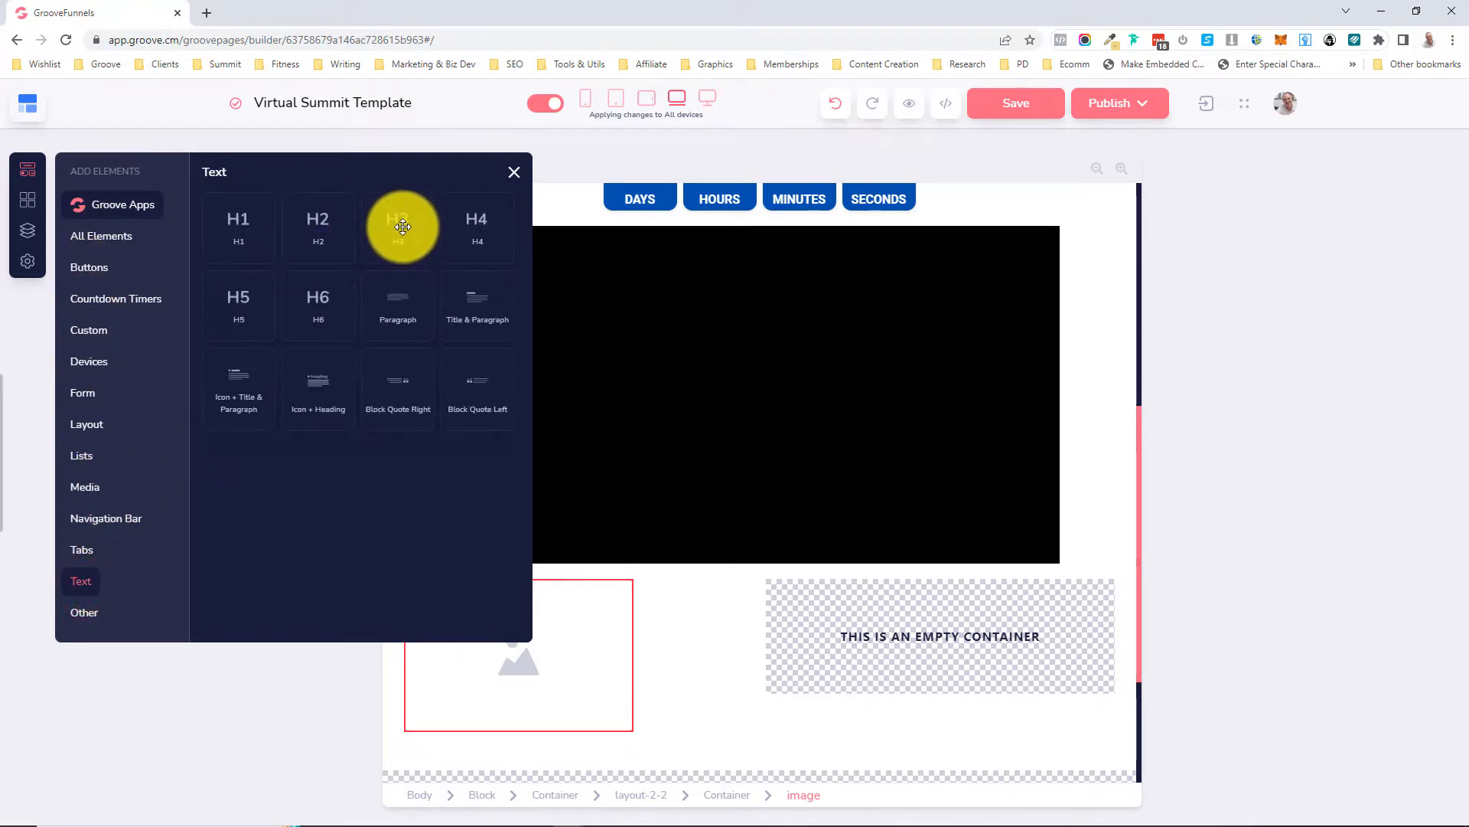
pyautogui.moveTo(411, 245); pyautogui.dragTo(495, 688)
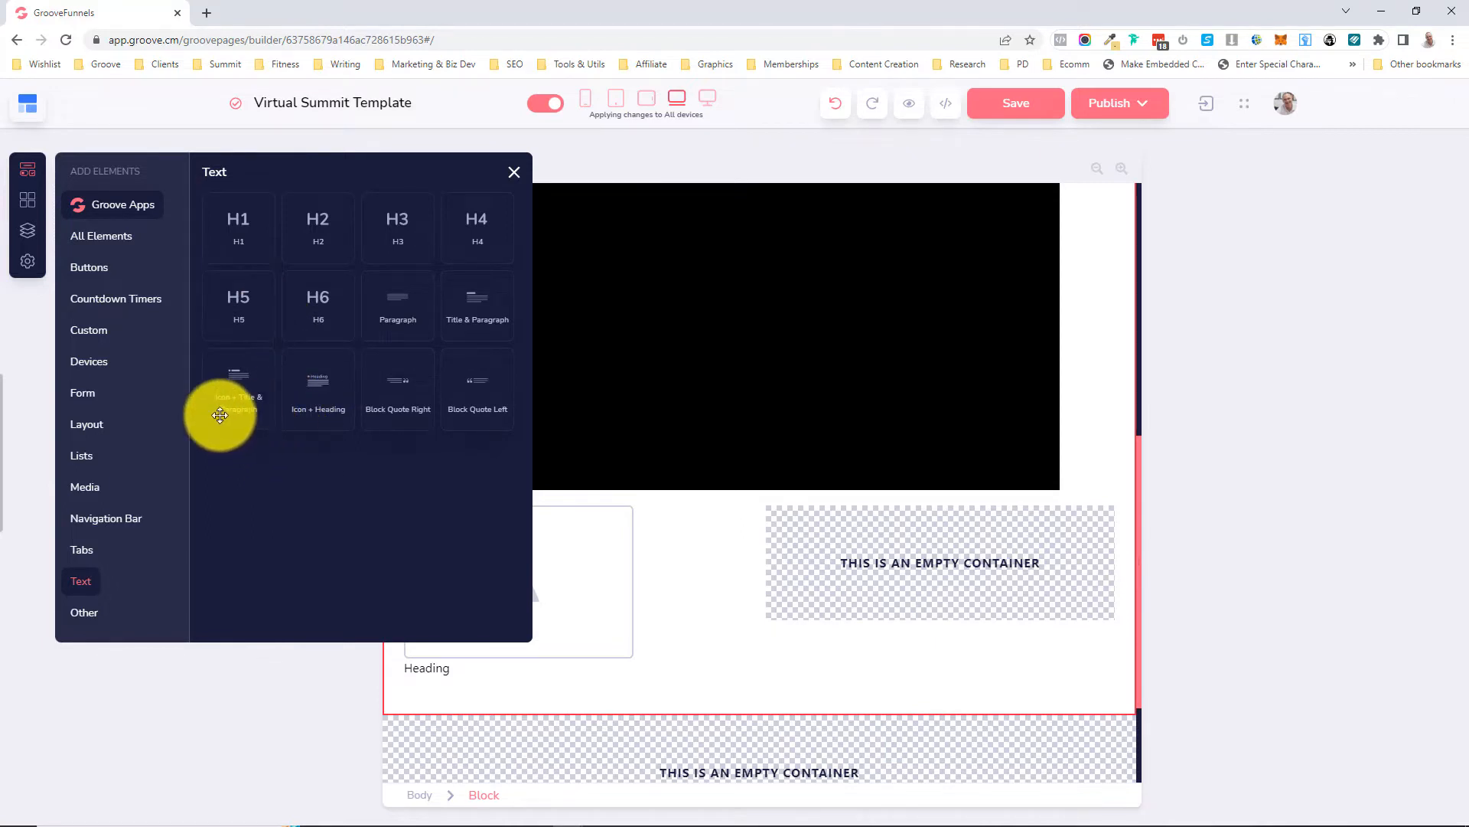
pyautogui.click(100, 235)
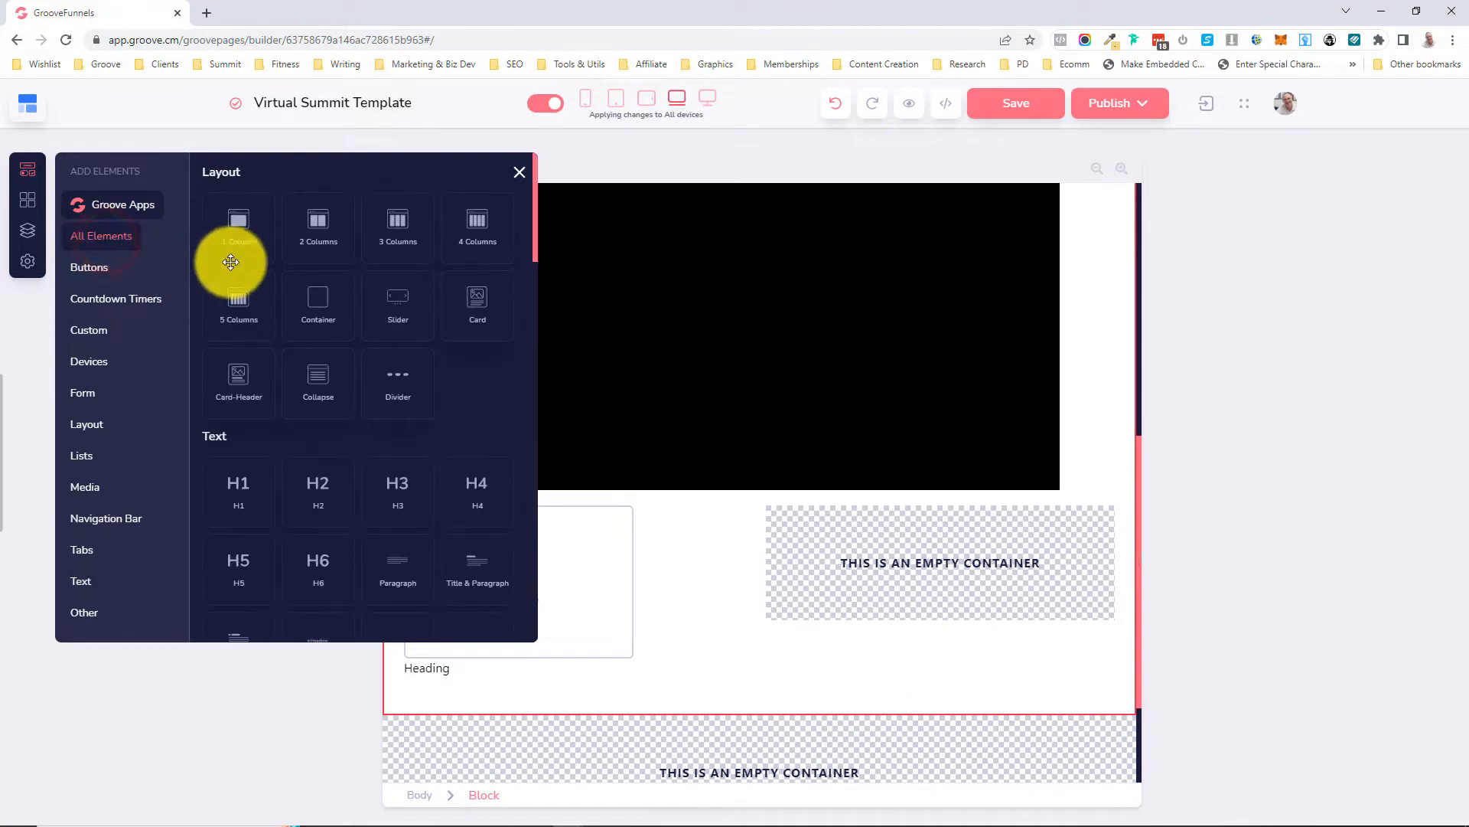
pyautogui.moveTo(234, 228); pyautogui.dragTo(330, 347)
pyautogui.moveTo(466, 655); pyautogui.dragTo(462, 688)
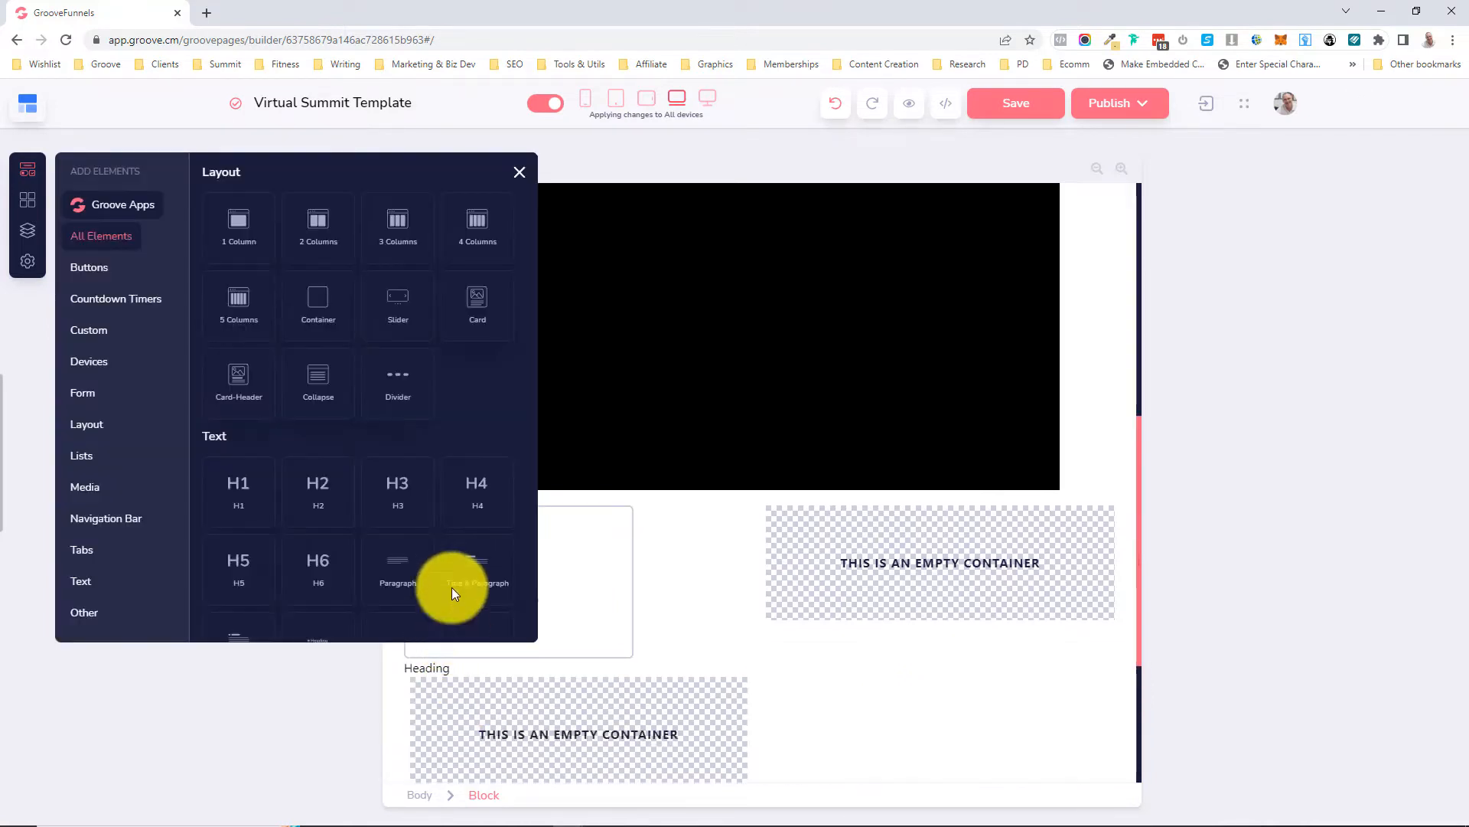
# - Set the left and right padding of the left column container to 20
pyautogui.scroll(-4, 610, 626)
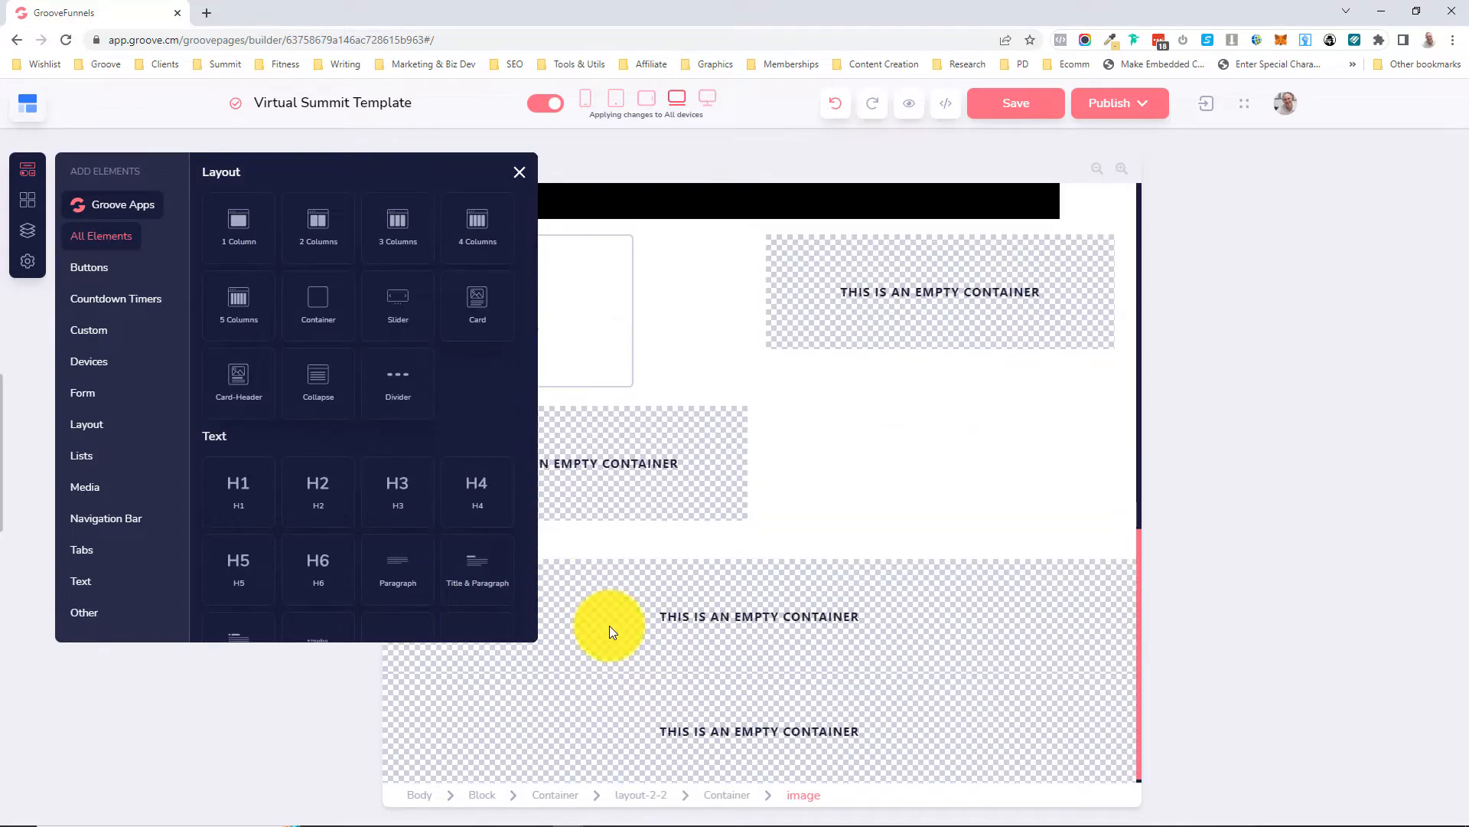
pyautogui.scroll(1, 629, 551)
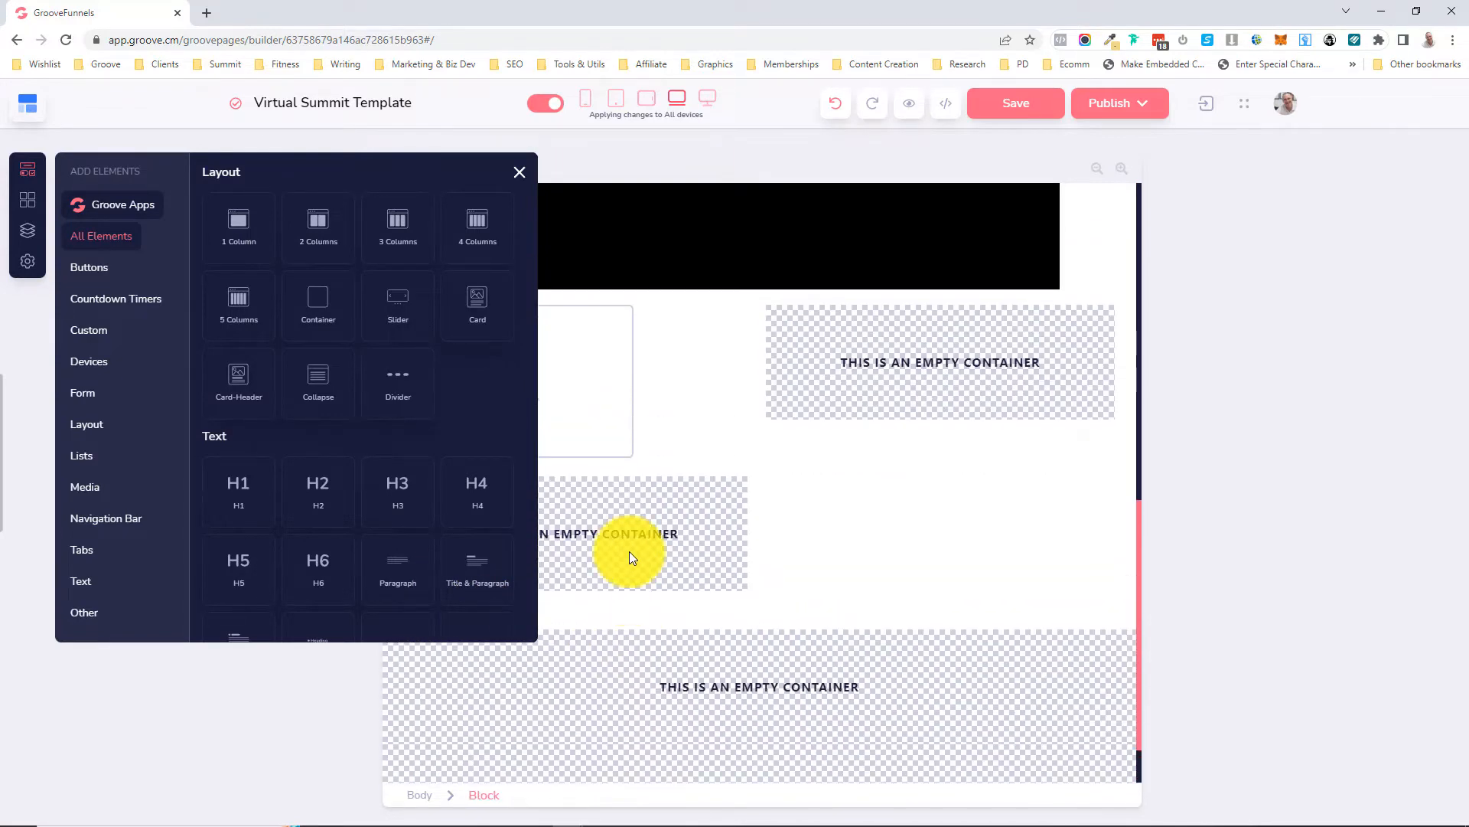
pyautogui.click(674, 430)
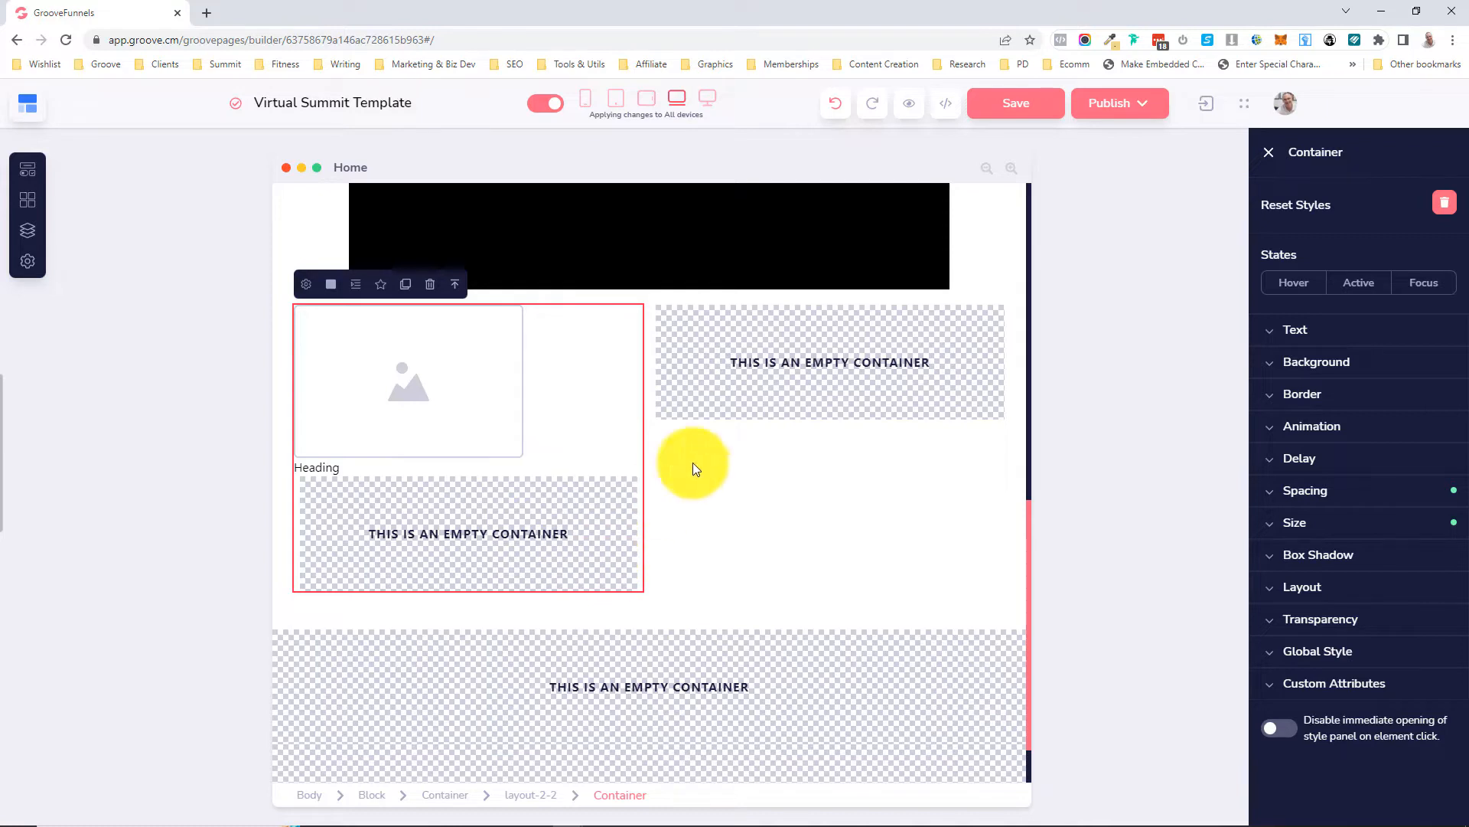
pyautogui.click(723, 392)
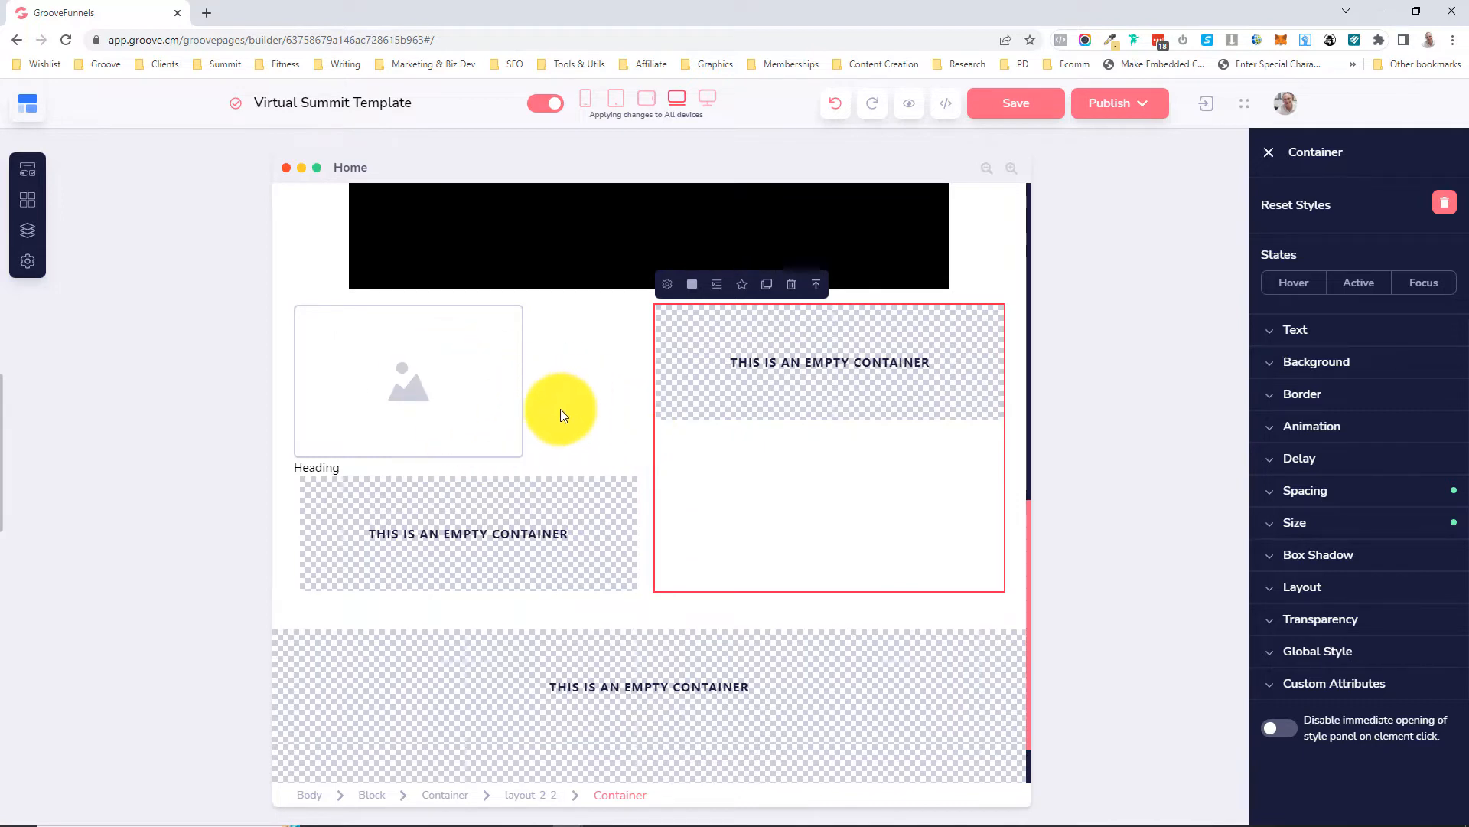
pyautogui.click(638, 426)
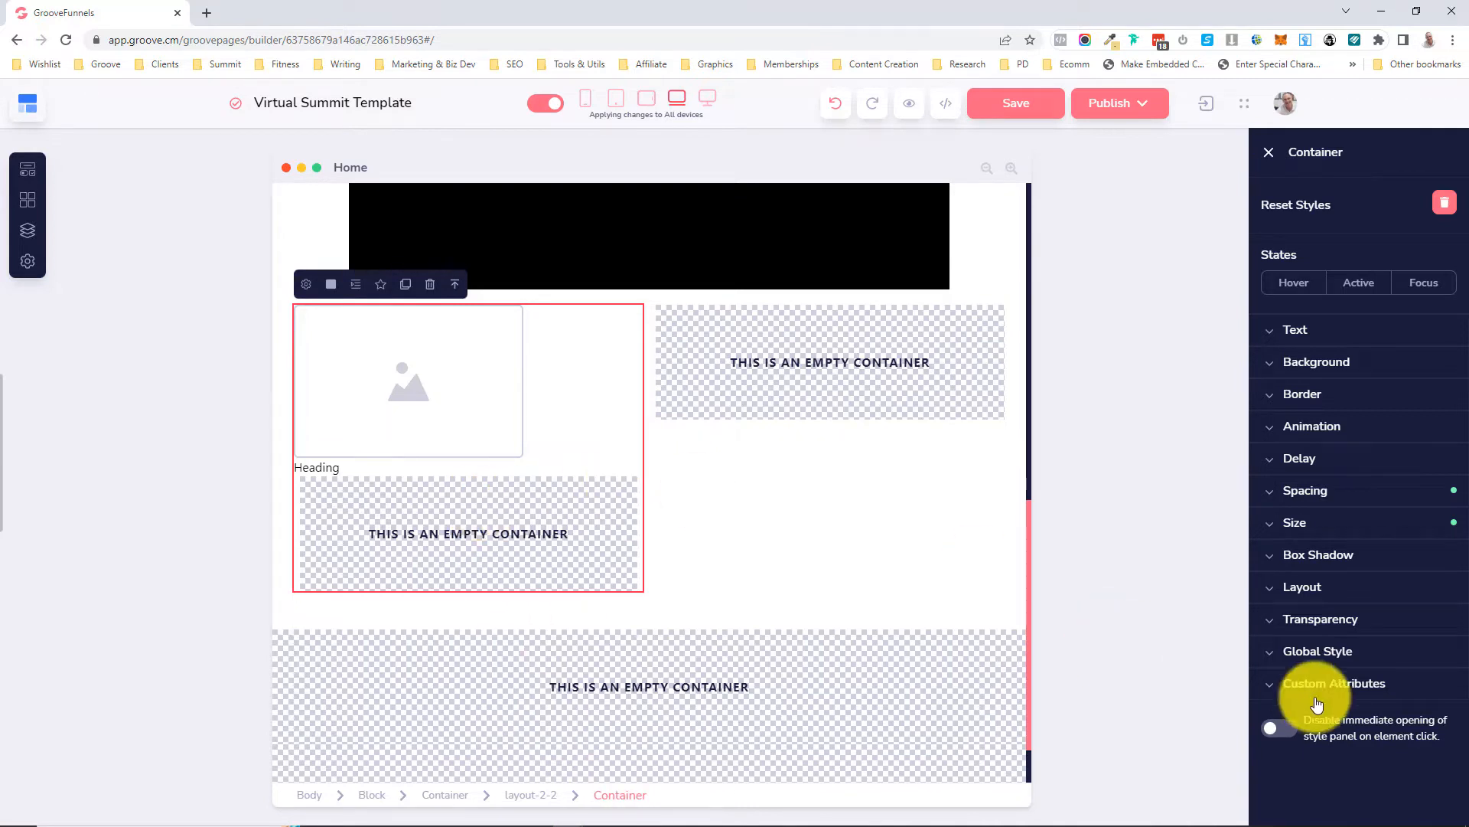
pyautogui.click(1330, 494)
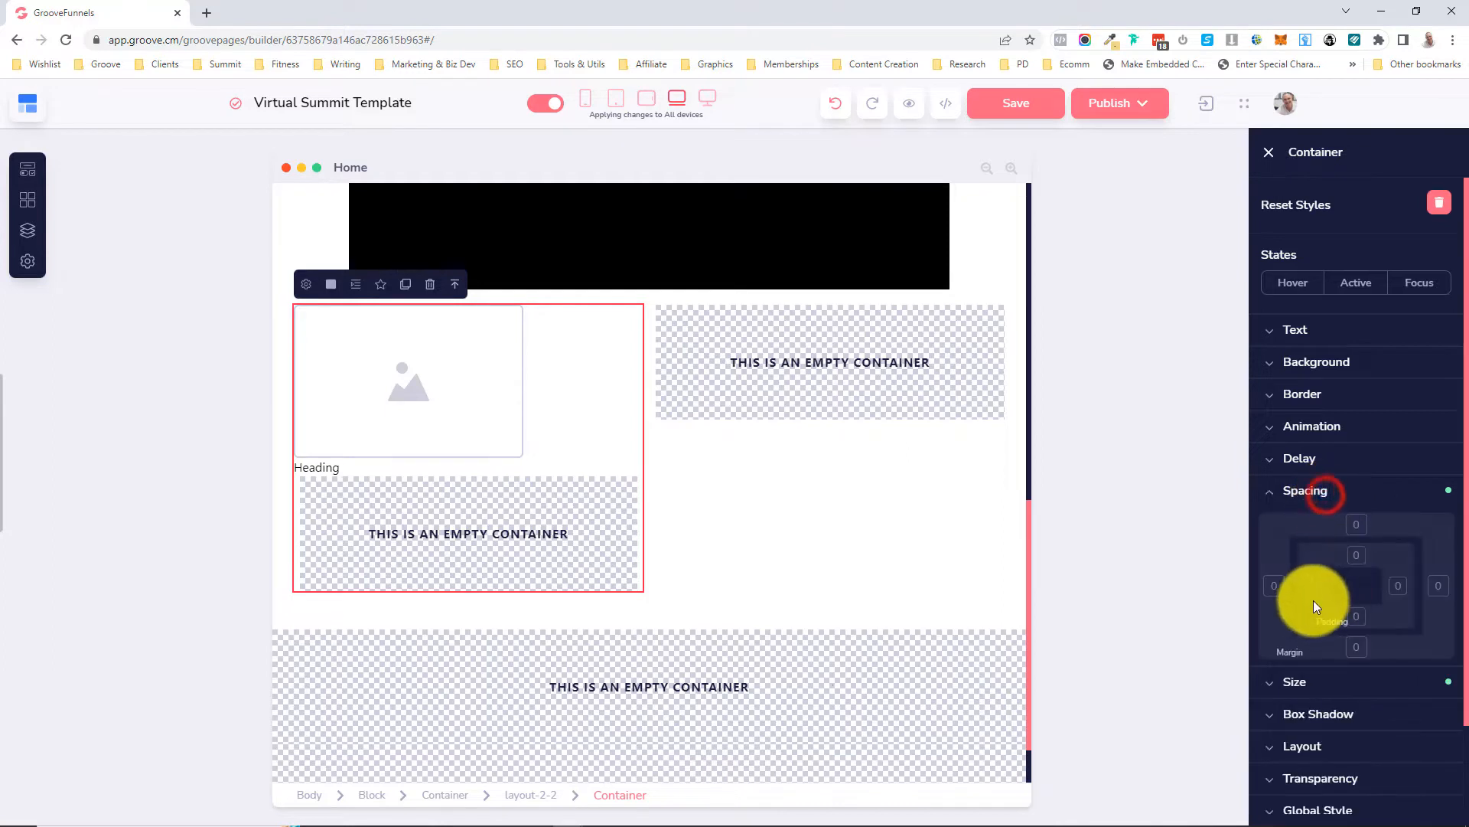
pyautogui.click(1314, 586)
pyautogui.click(1401, 587)
pyautogui.click(1425, 683)
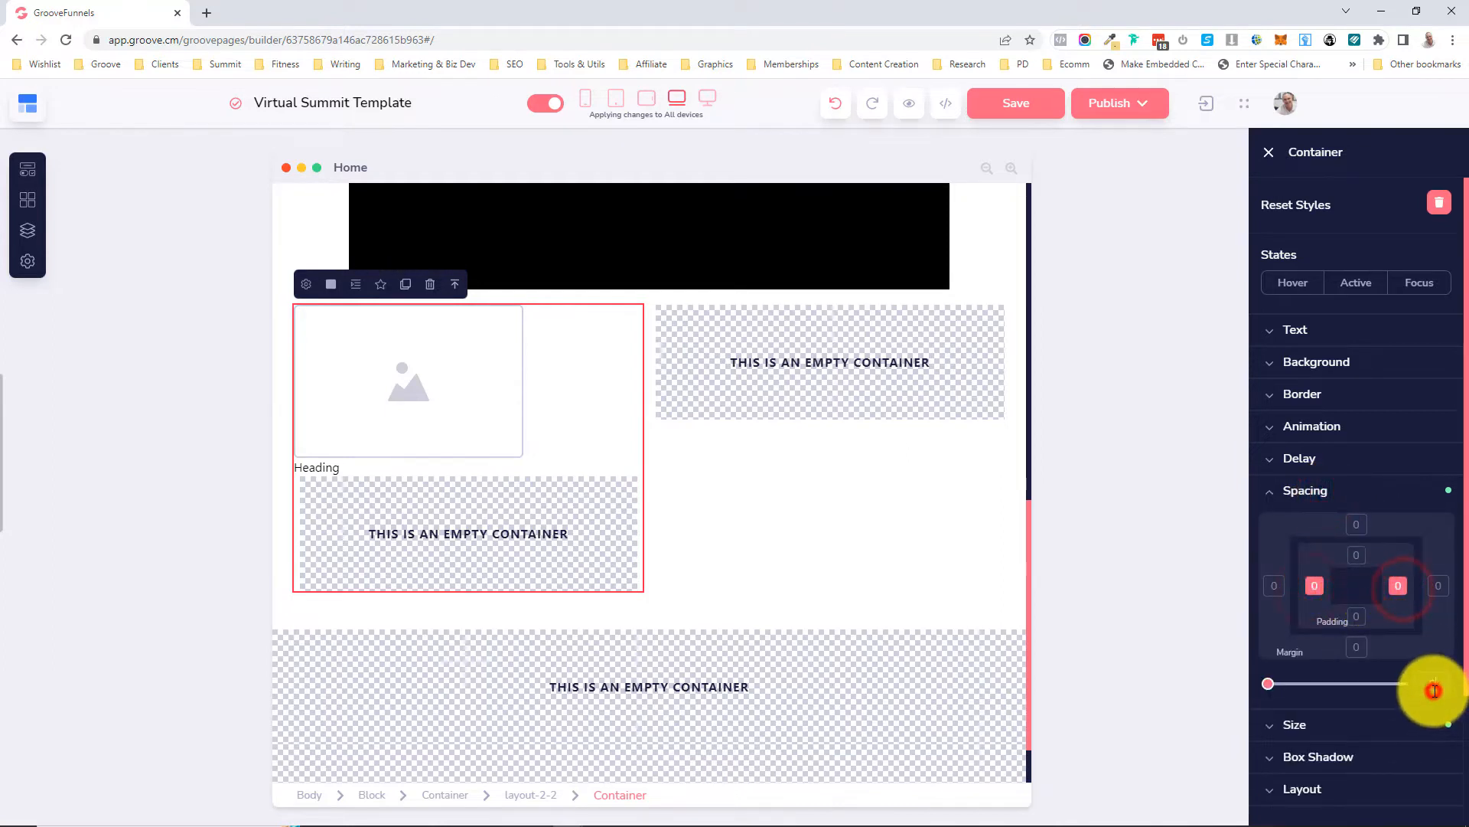
pyautogui.write('20')
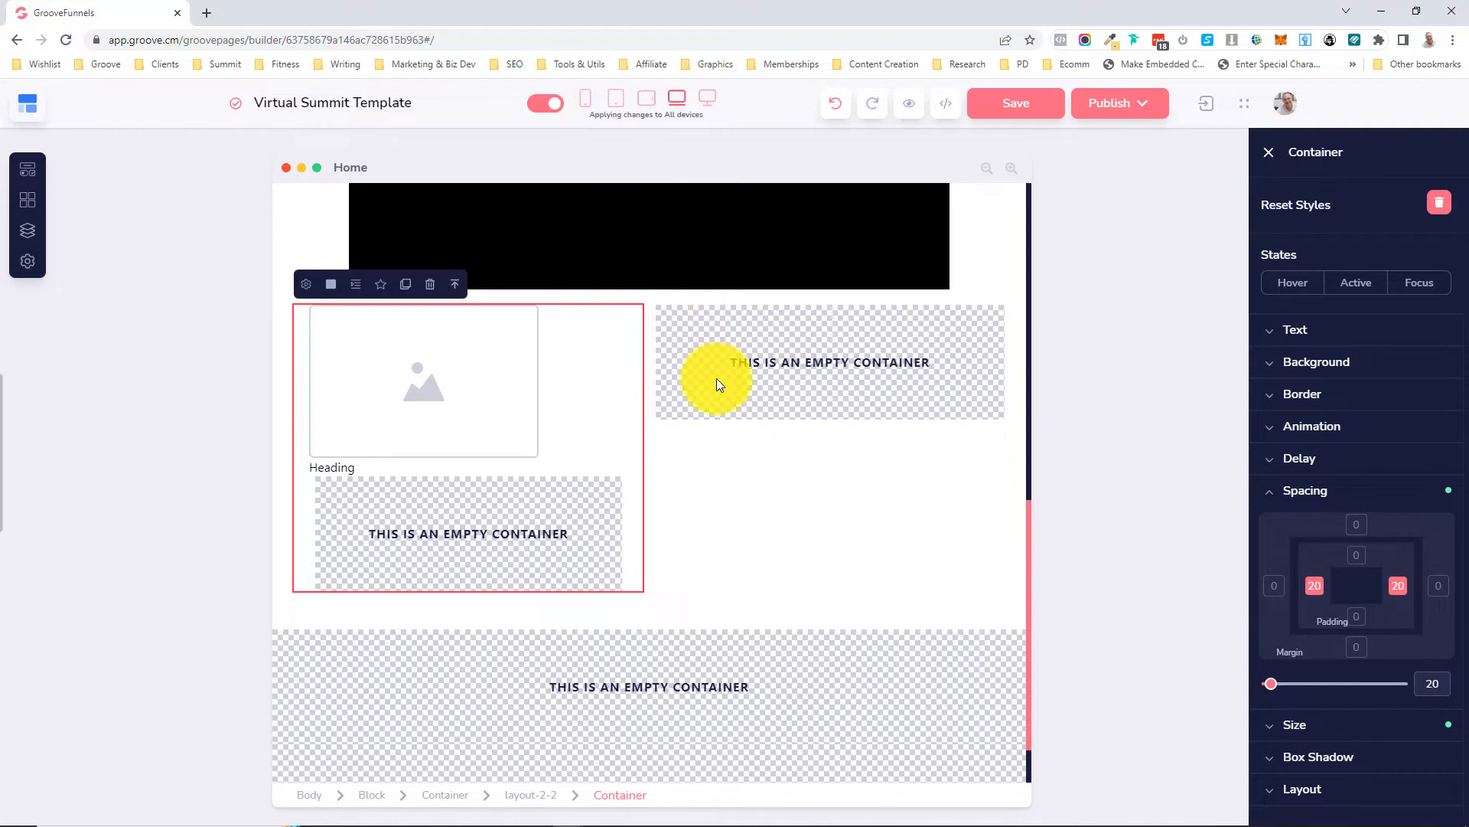
# - Set the left and right padding of the right column container to 20
pyautogui.click(756, 460)
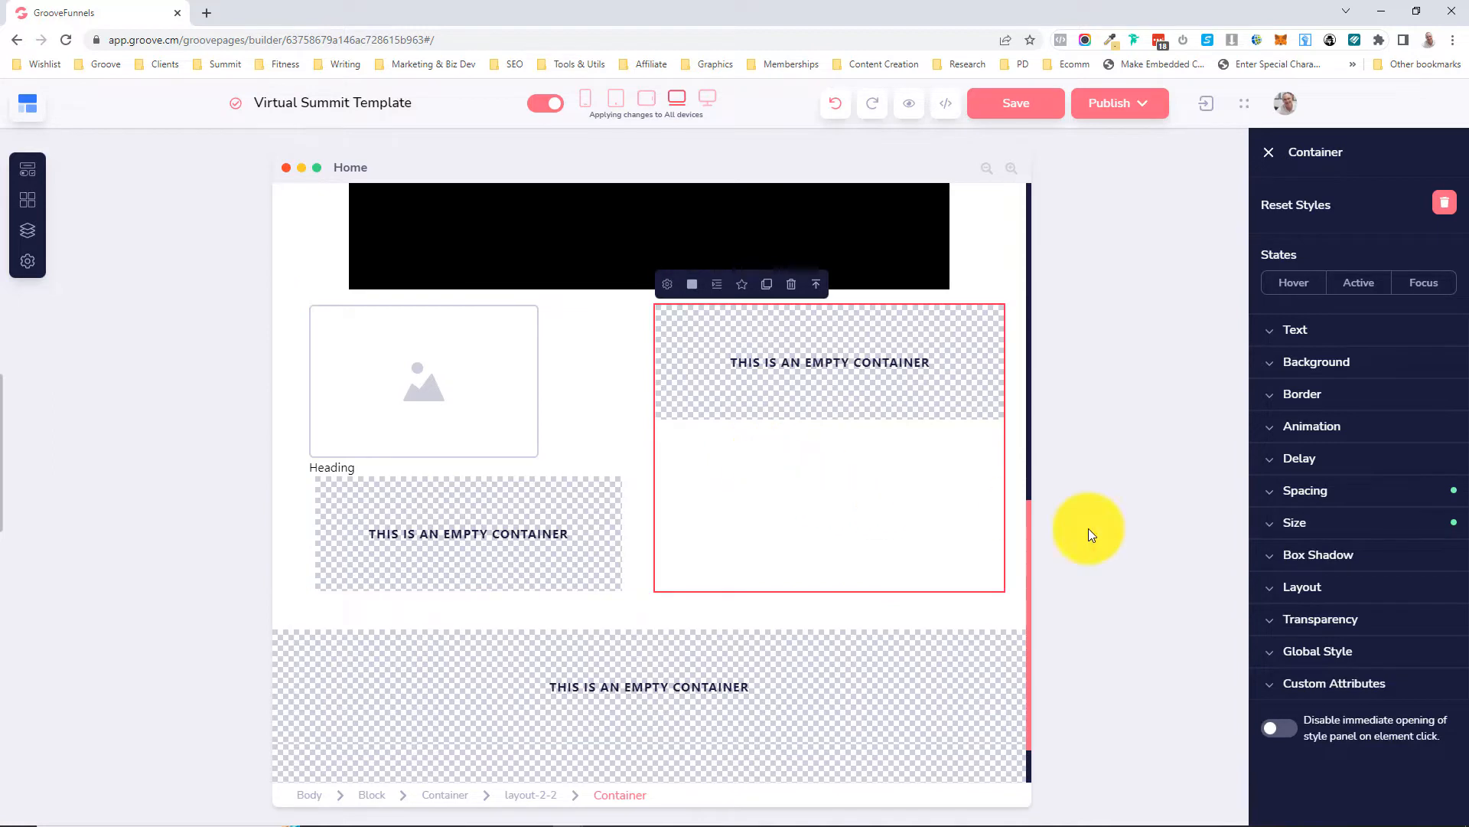
pyautogui.click(1310, 492)
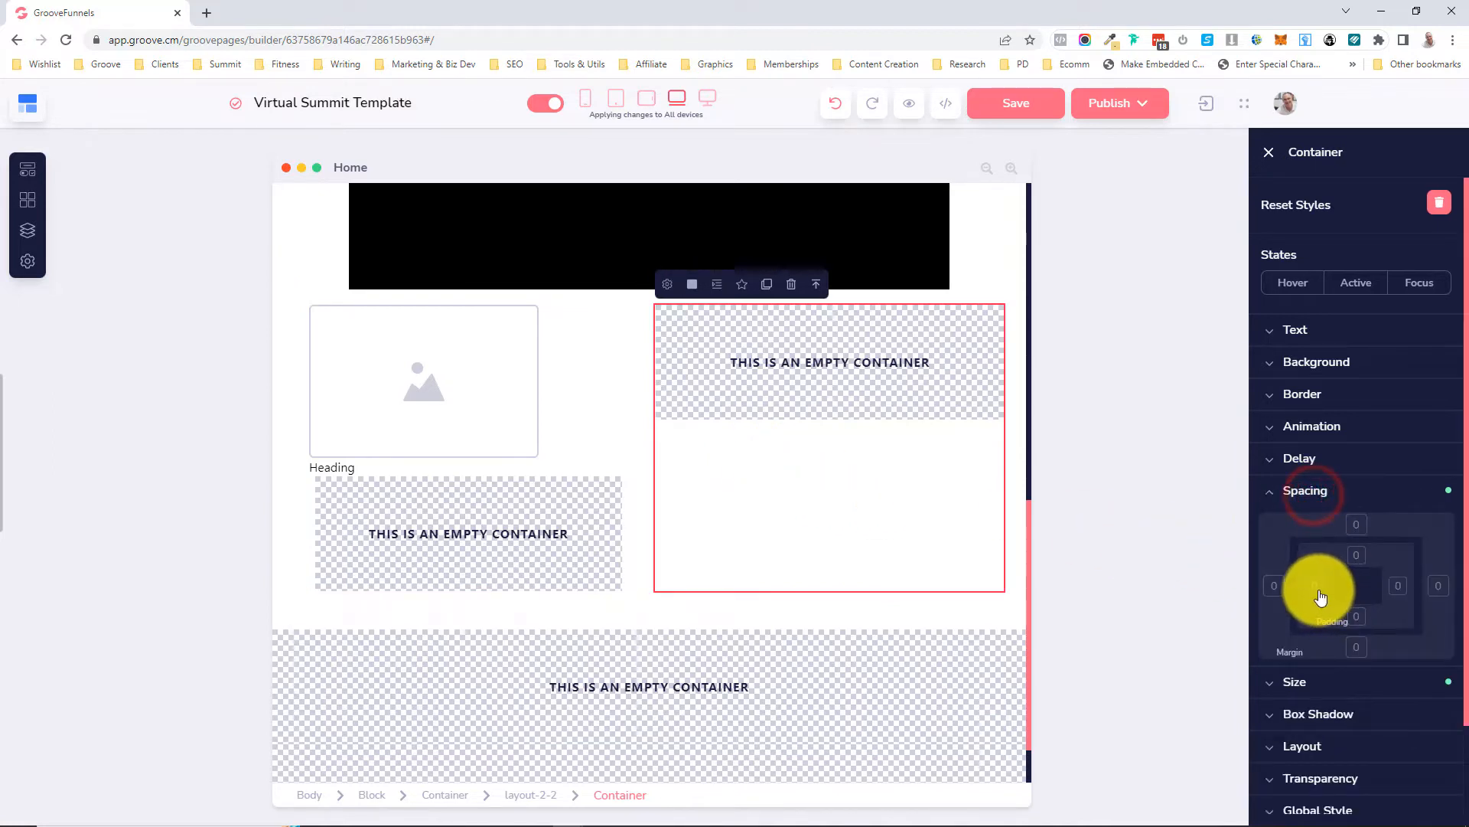
pyautogui.click(1316, 586)
pyautogui.click(1396, 586)
pyautogui.click(1429, 684)
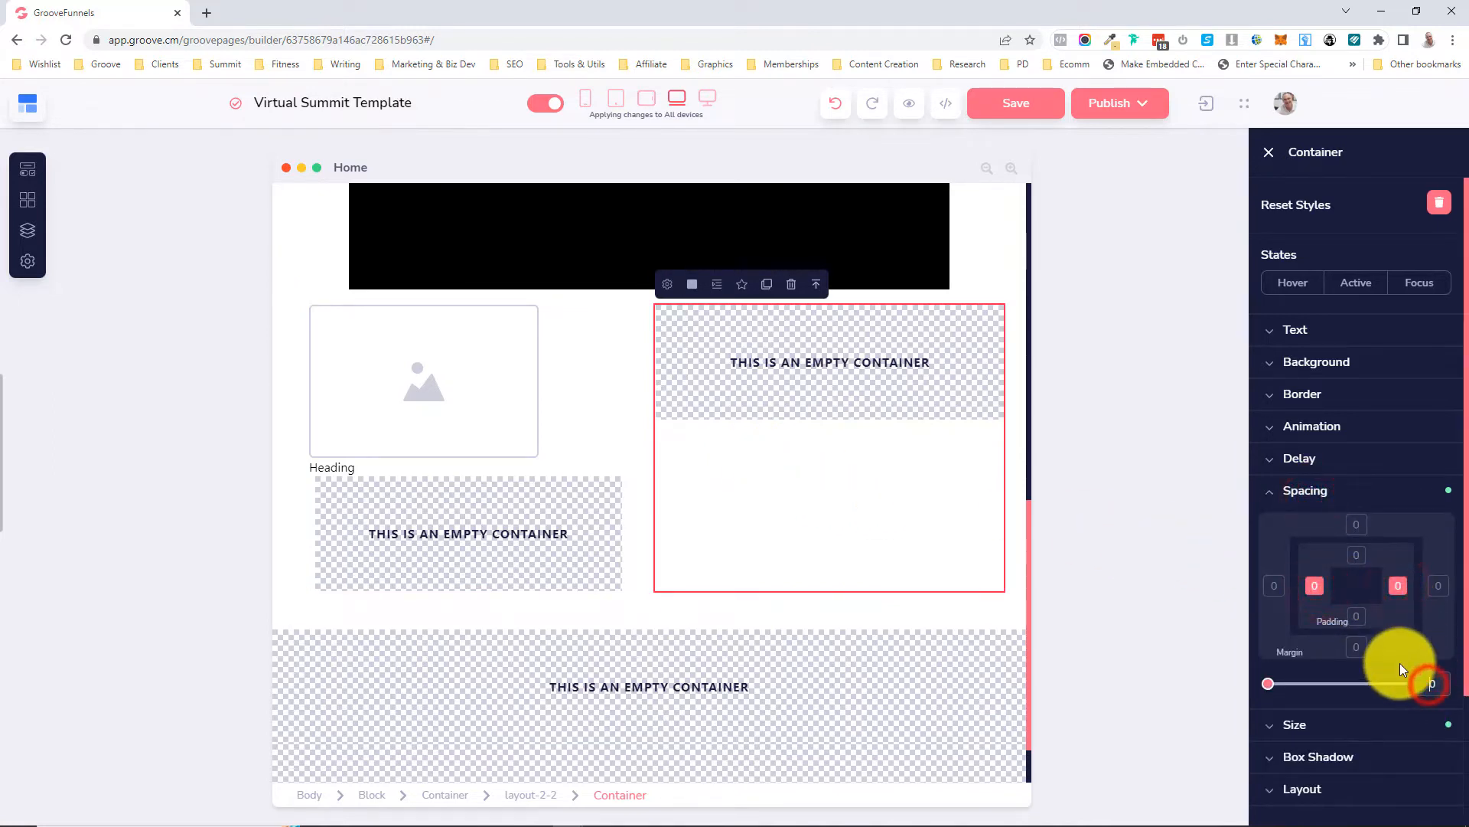
pyautogui.write('2')
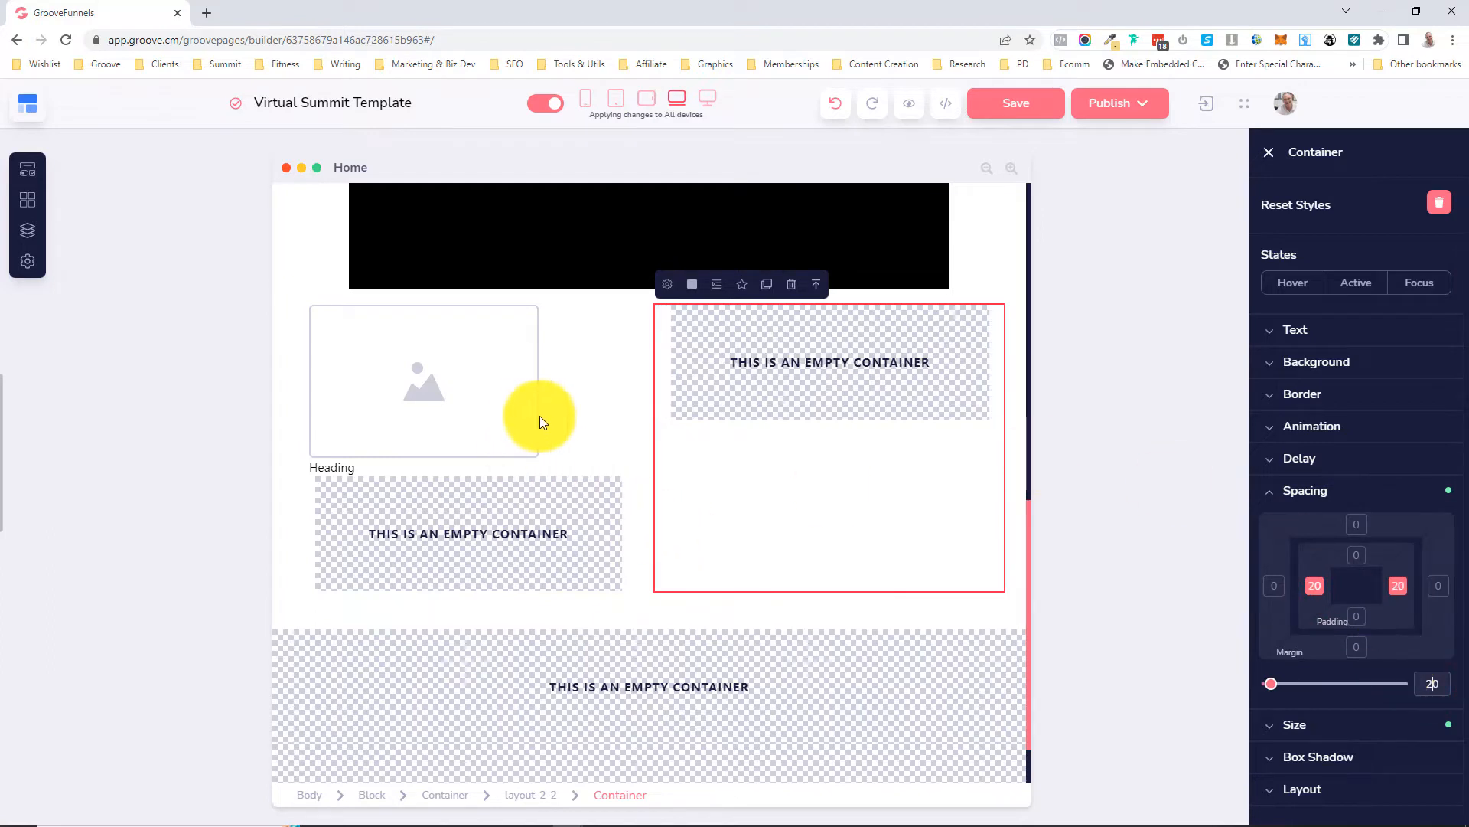
# - Give the left column container a vertical flex layout with its secondary alignment centered
pyautogui.click(584, 412)
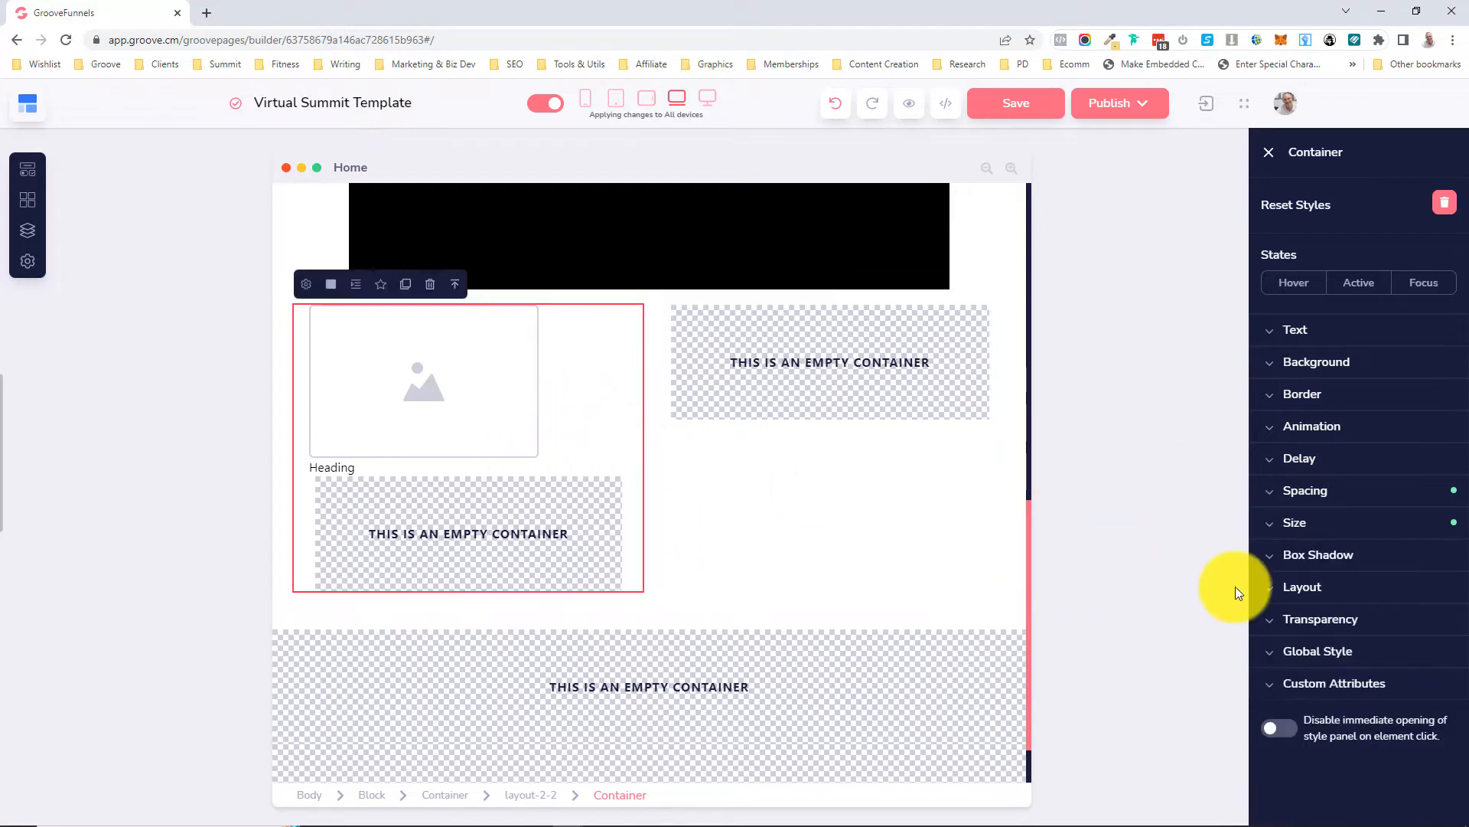
pyautogui.click(1317, 587)
pyautogui.click(1407, 687)
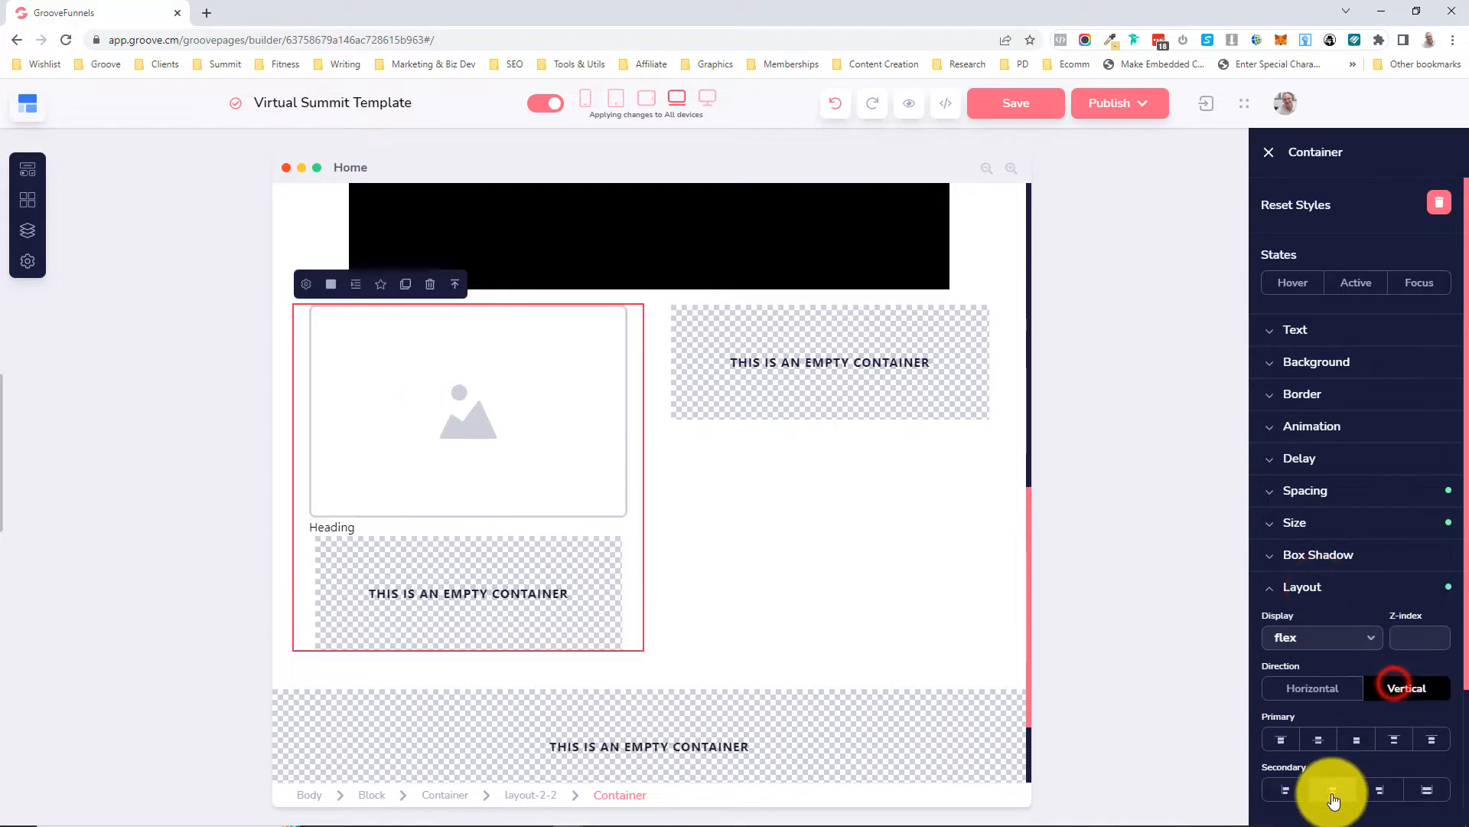
pyautogui.click(1332, 789)
# - Add a Round Image element above the image placeholder in the left column
pyautogui.click(456, 360)
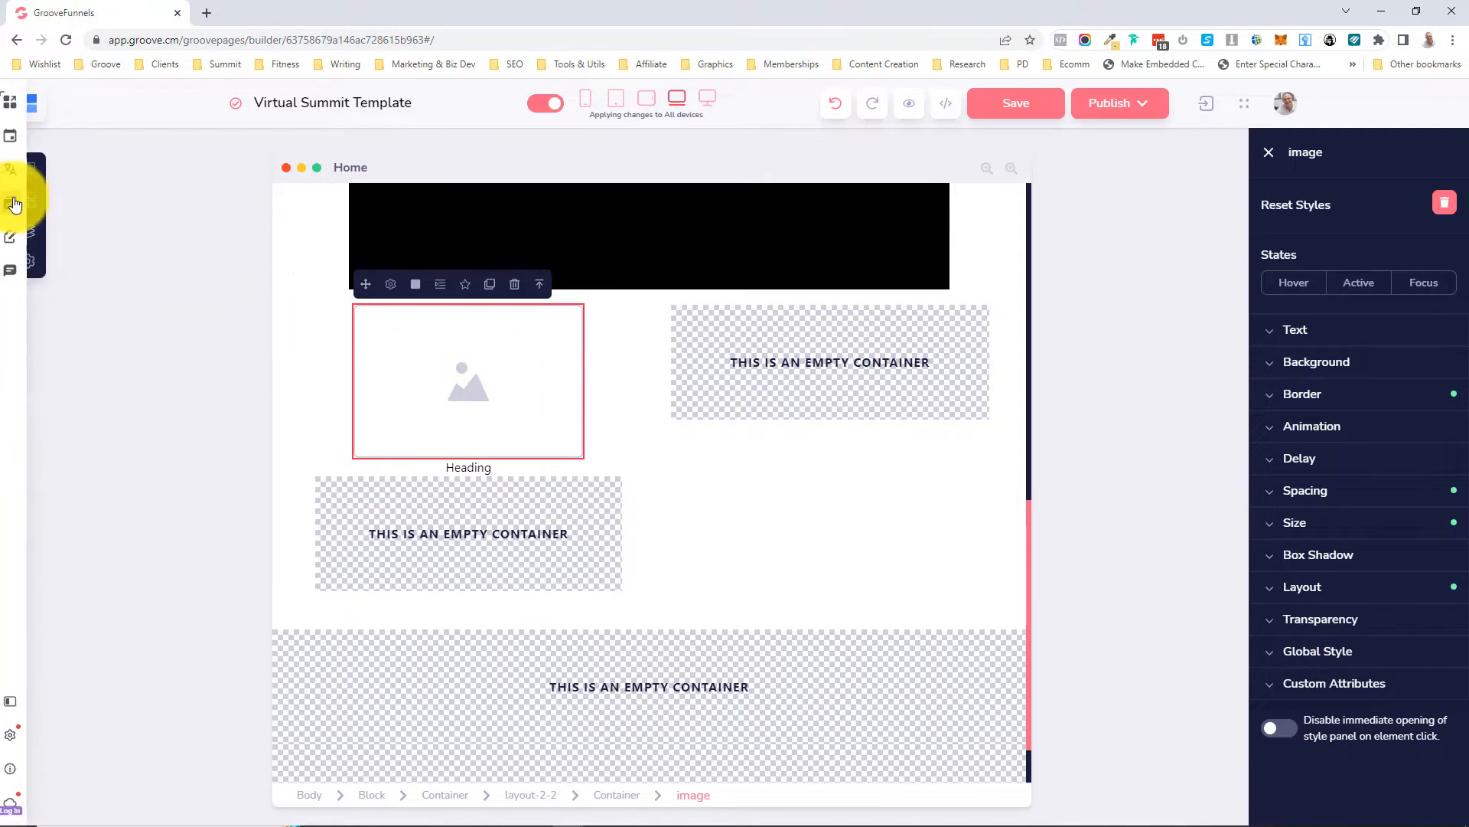
pyautogui.click(33, 176)
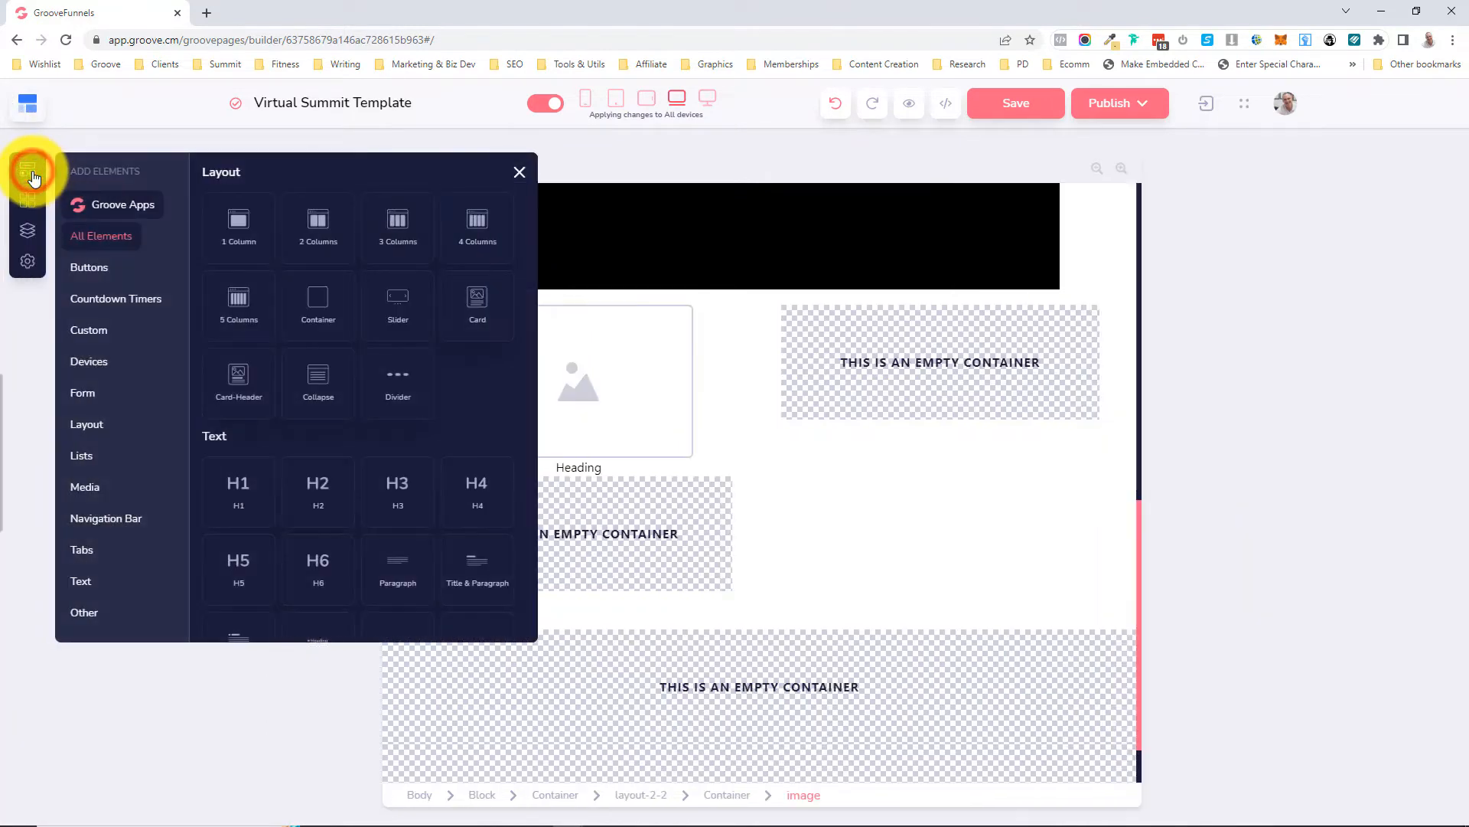
pyautogui.click(97, 494)
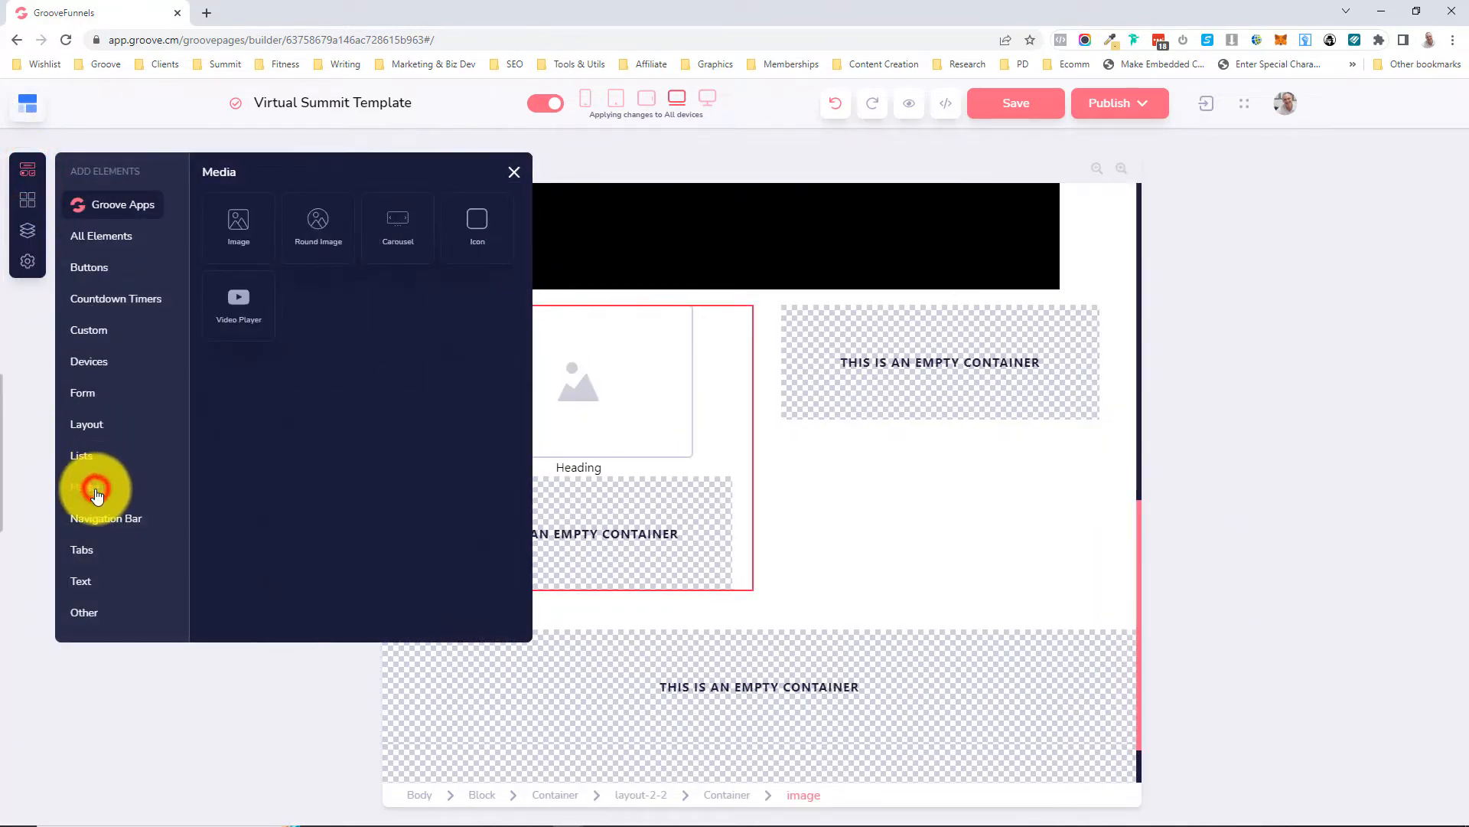
pyautogui.moveTo(316, 225); pyautogui.dragTo(571, 437)
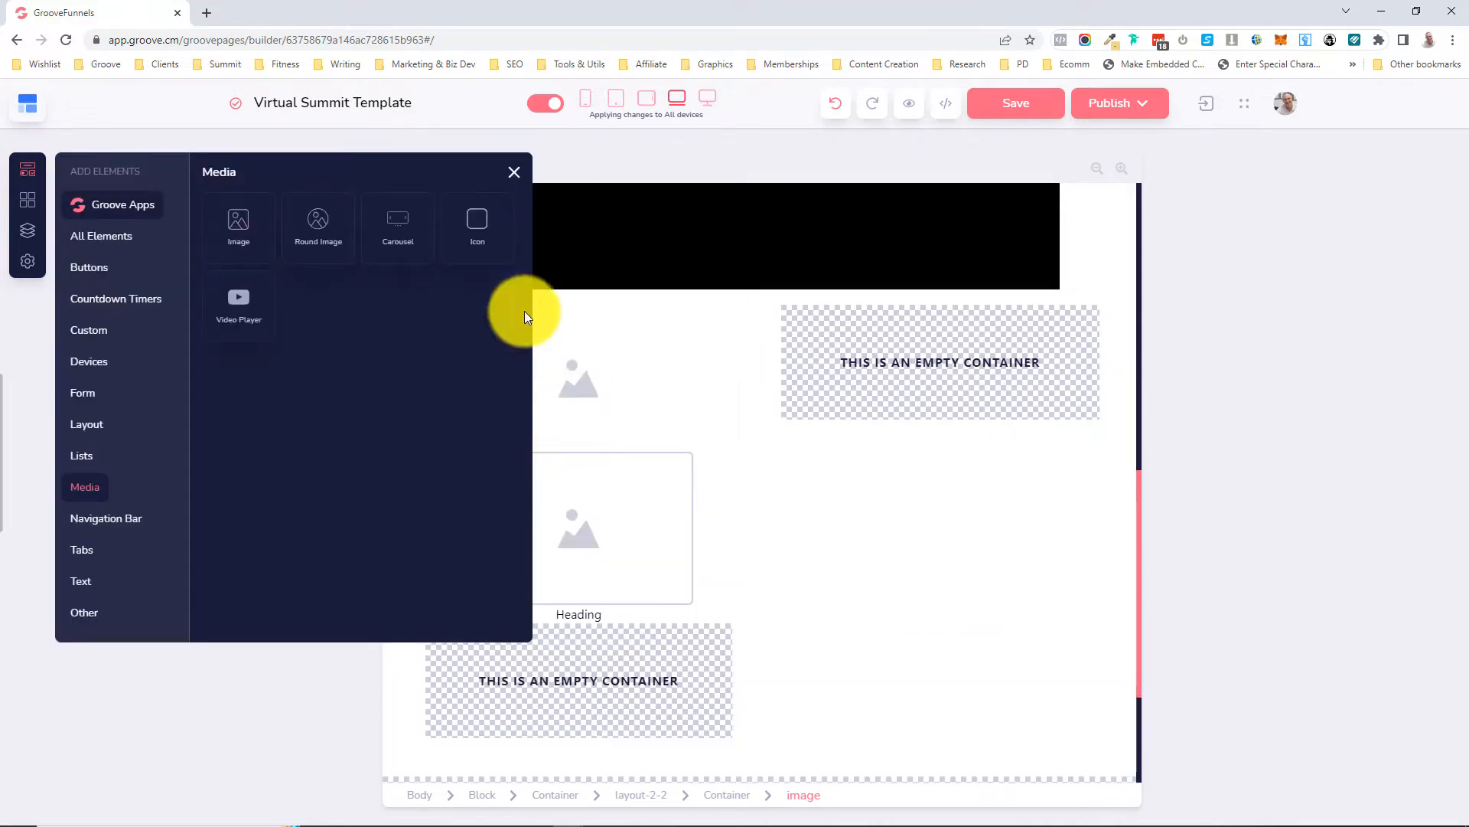
pyautogui.click(513, 171)
# - Fill the round image with the headshot of the smiling man in the white shirt from the image library
pyautogui.click(598, 381)
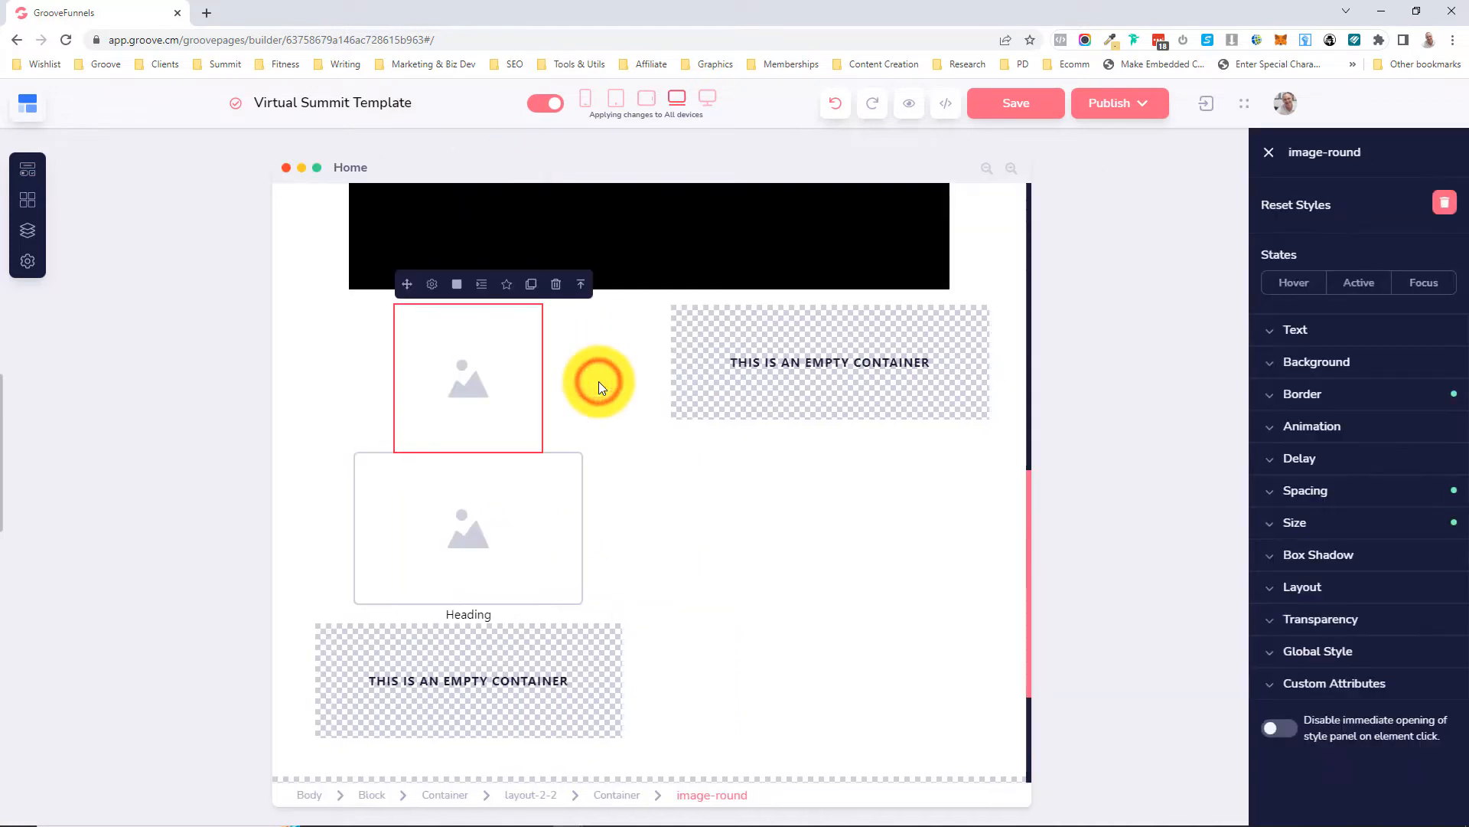
pyautogui.click(432, 285)
pyautogui.click(754, 419)
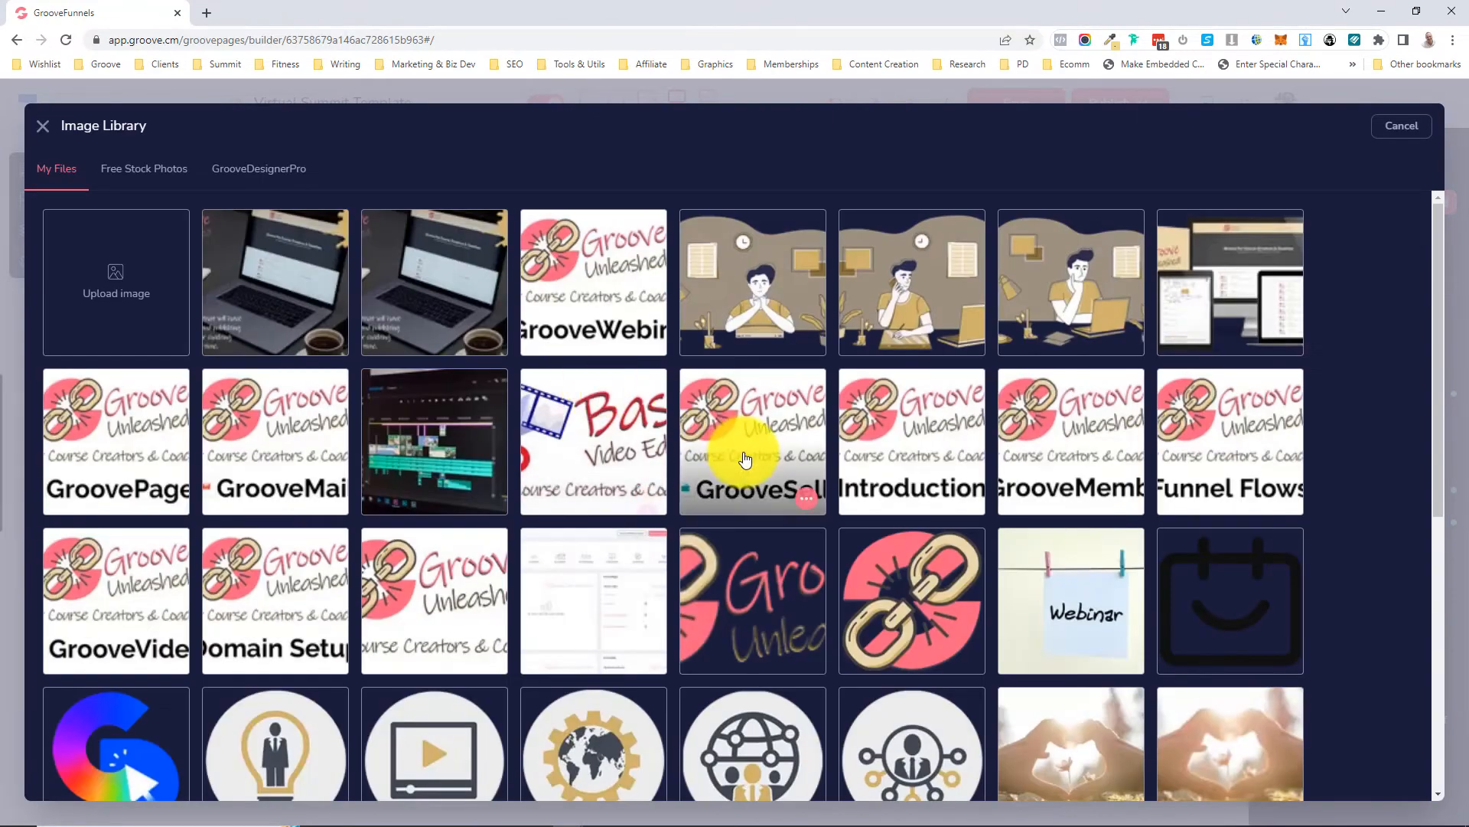
pyautogui.scroll(-4, 744, 452)
pyautogui.scroll(-3, 744, 459)
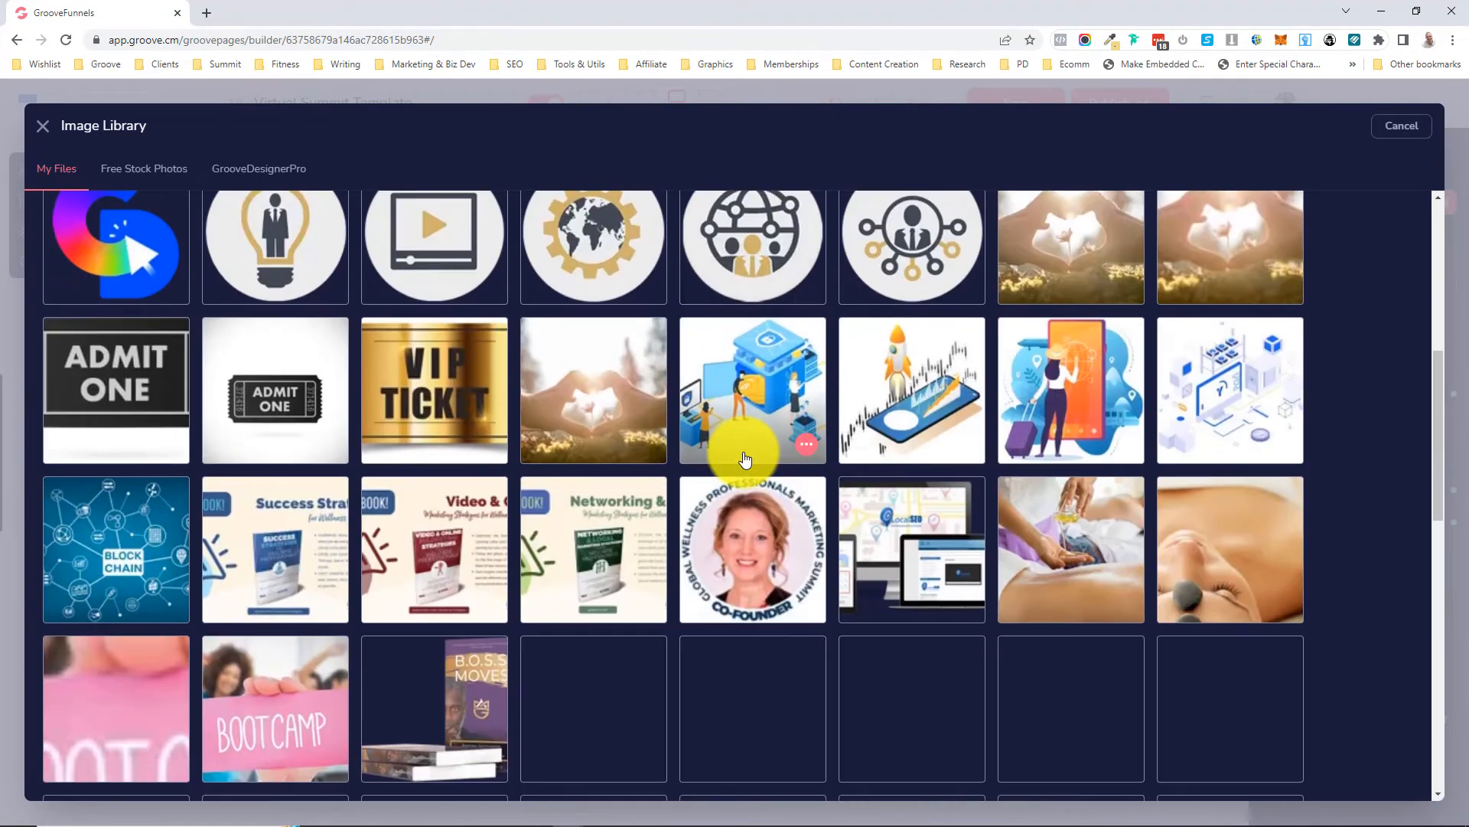
pyautogui.scroll(-4, 744, 460)
pyautogui.scroll(-10, 745, 460)
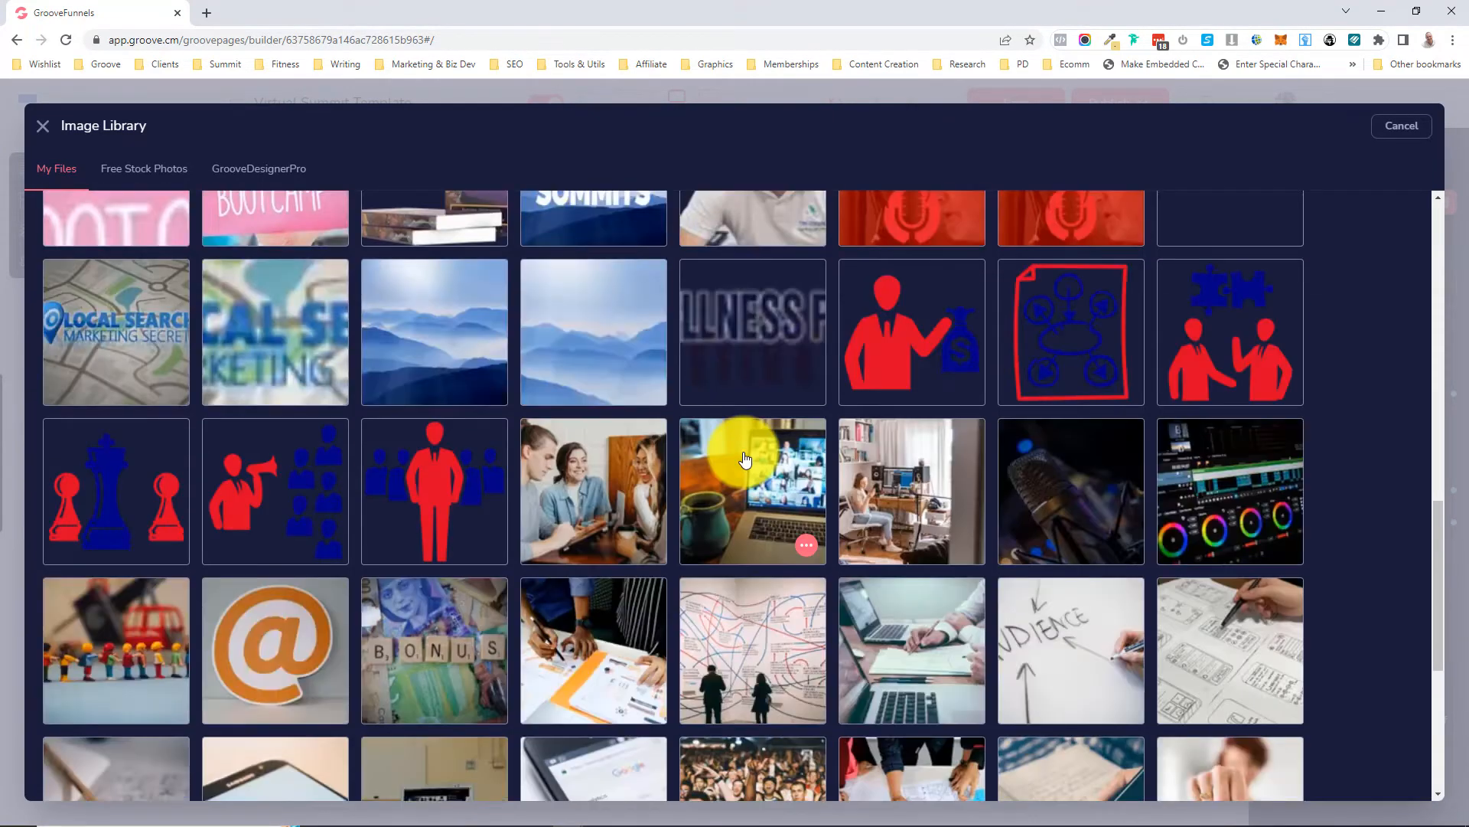
pyautogui.scroll(-10, 745, 459)
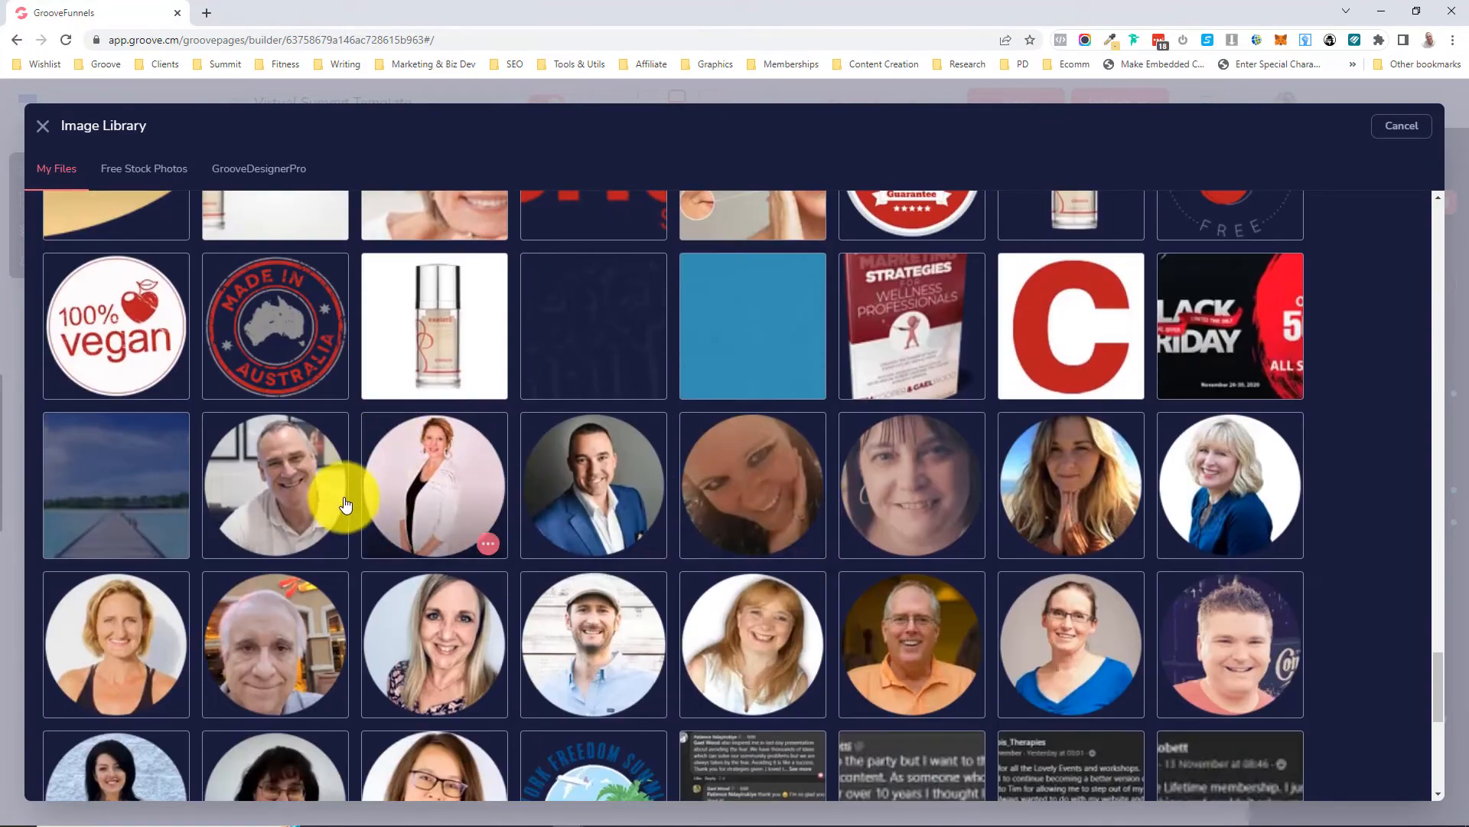
pyautogui.click(246, 482)
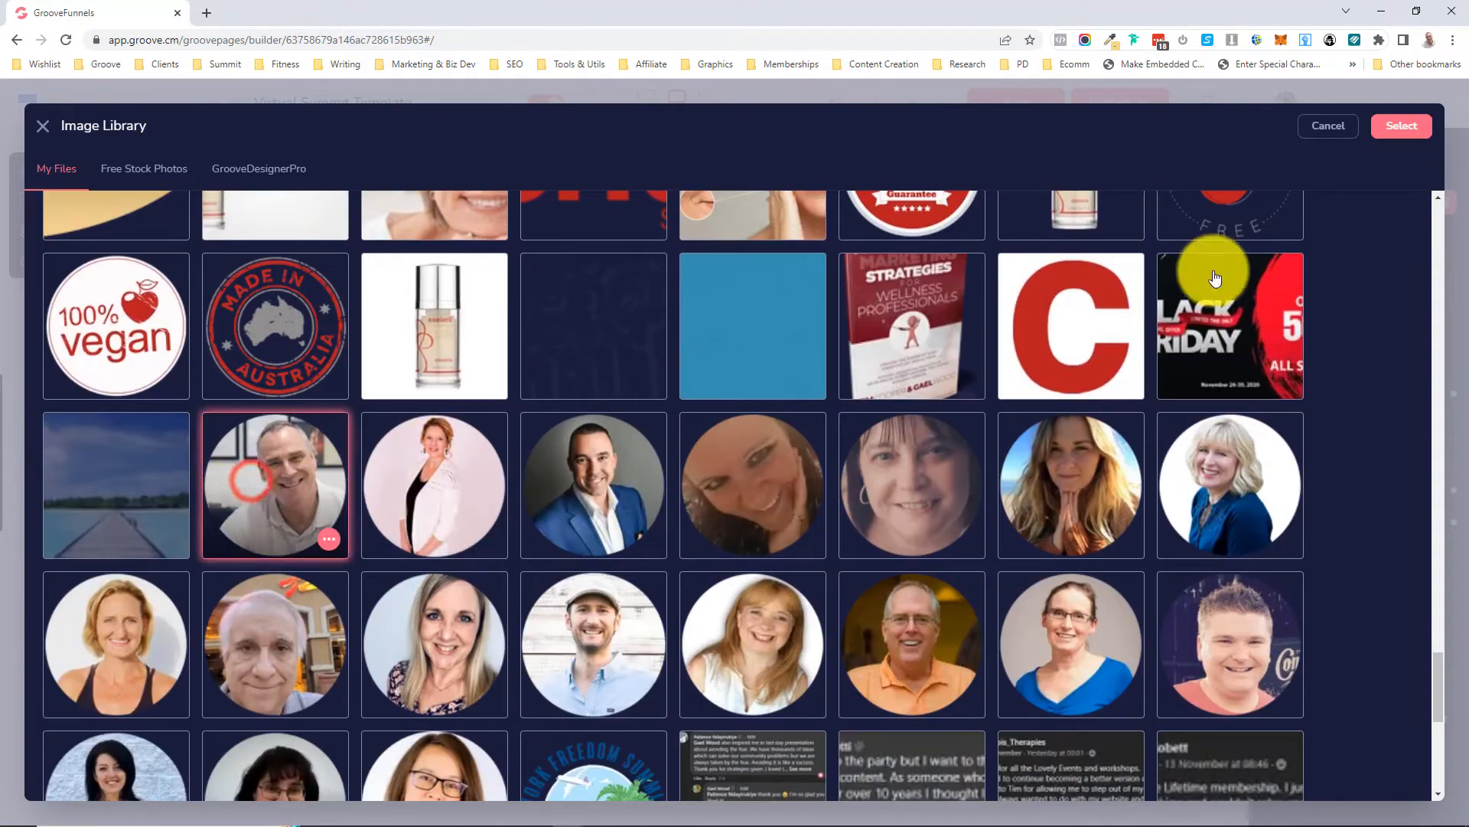
pyautogui.click(1389, 125)
pyautogui.click(748, 624)
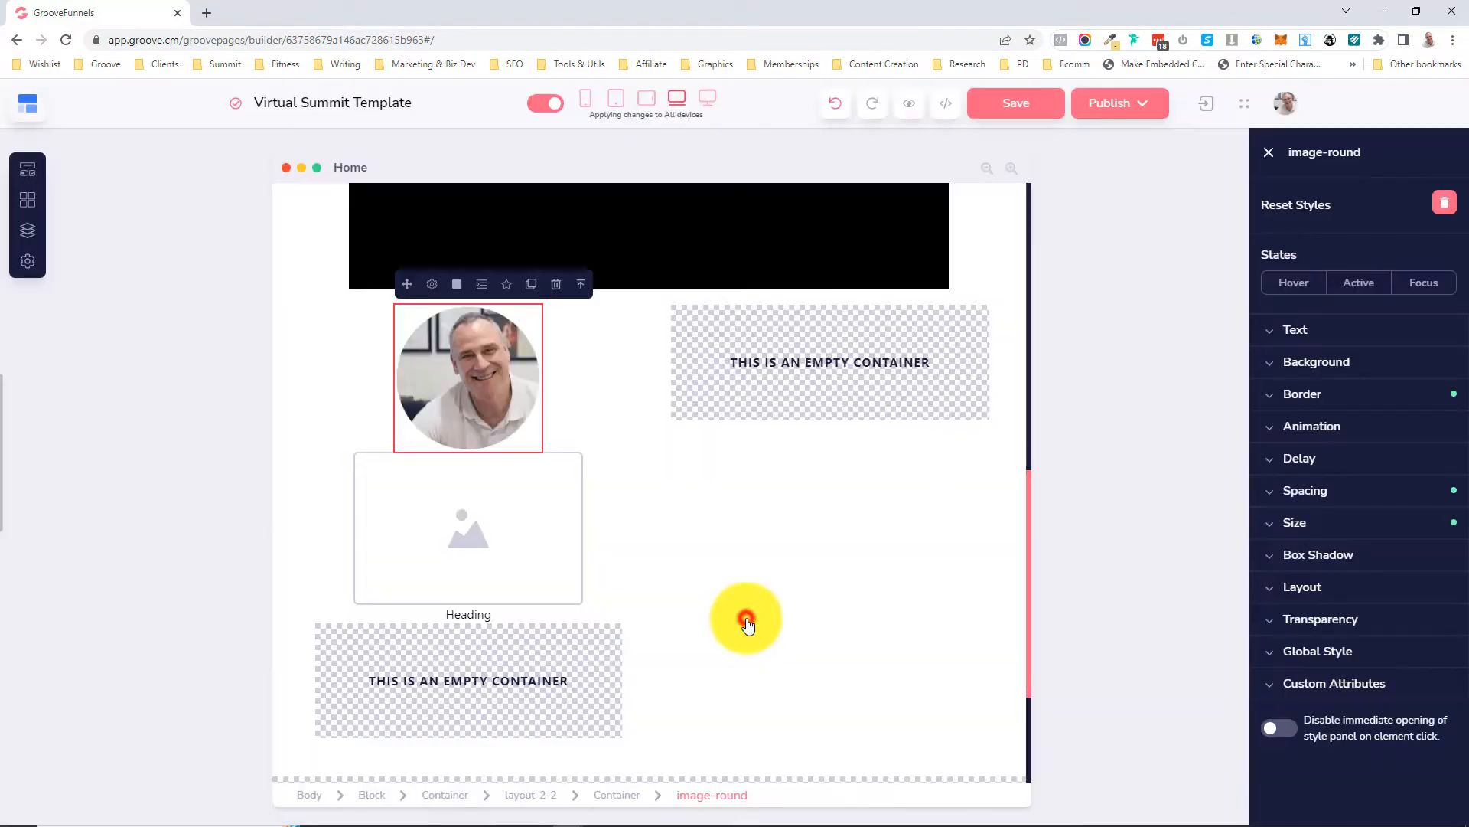
# - Delete the rectangular image placeholder between the round headshot and the heading
pyautogui.click(553, 542)
pyautogui.click(513, 432)
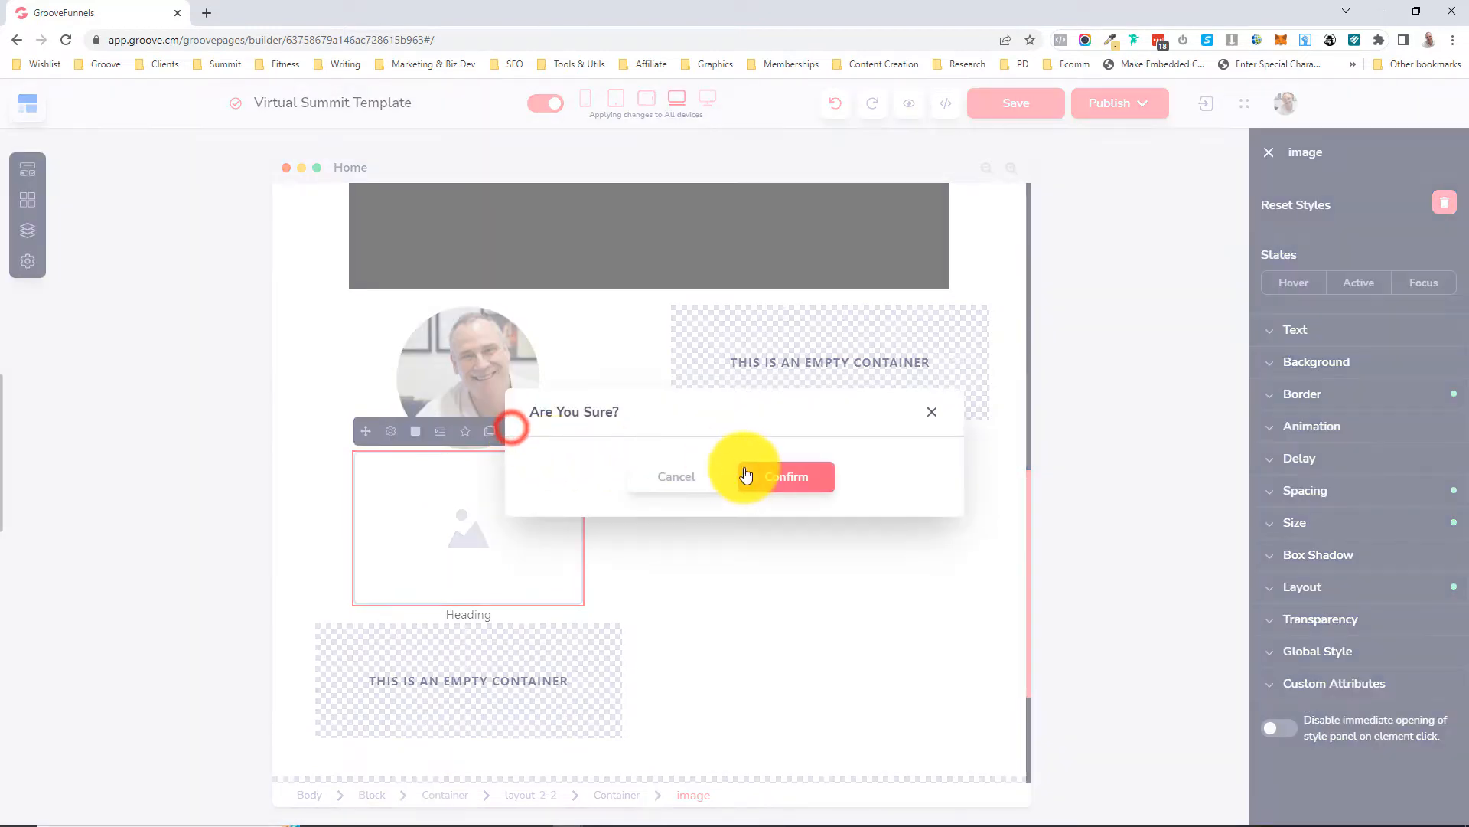
pyautogui.click(760, 477)
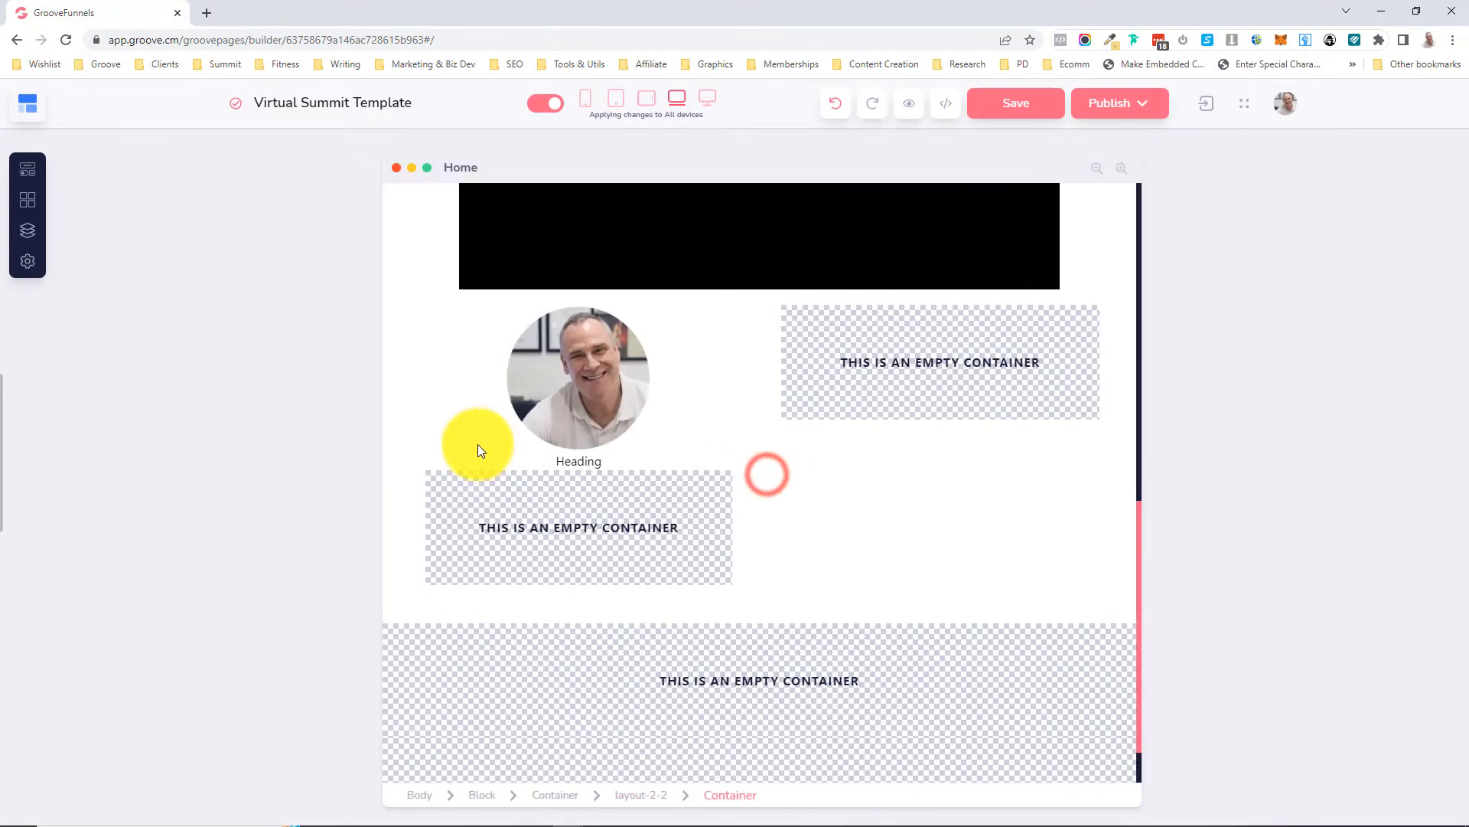
# - Set the bottom margin of the round headshot image to 10
pyautogui.click(611, 407)
pyautogui.click(1336, 496)
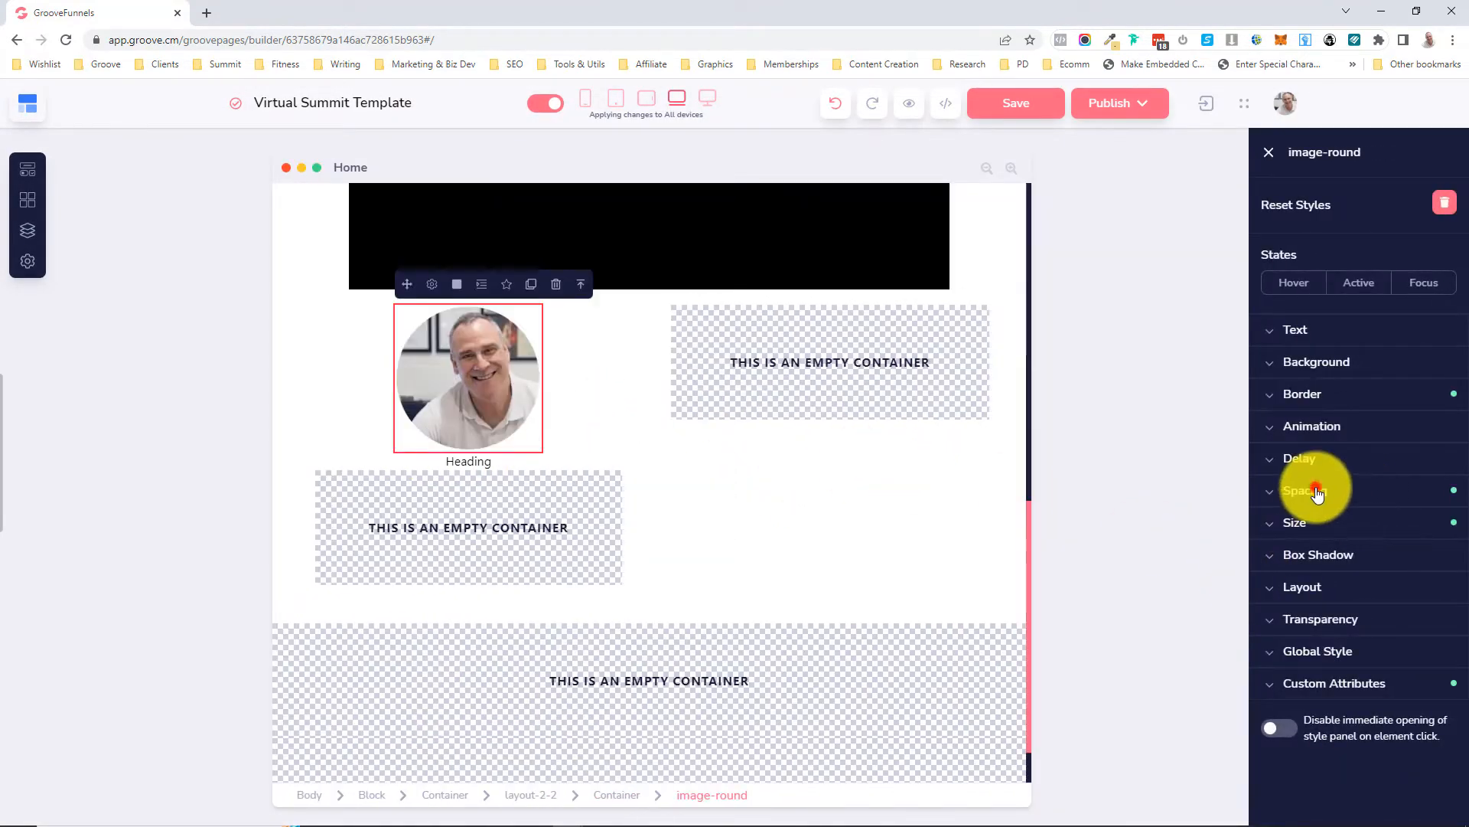
pyautogui.click(1357, 646)
pyautogui.click(1420, 680)
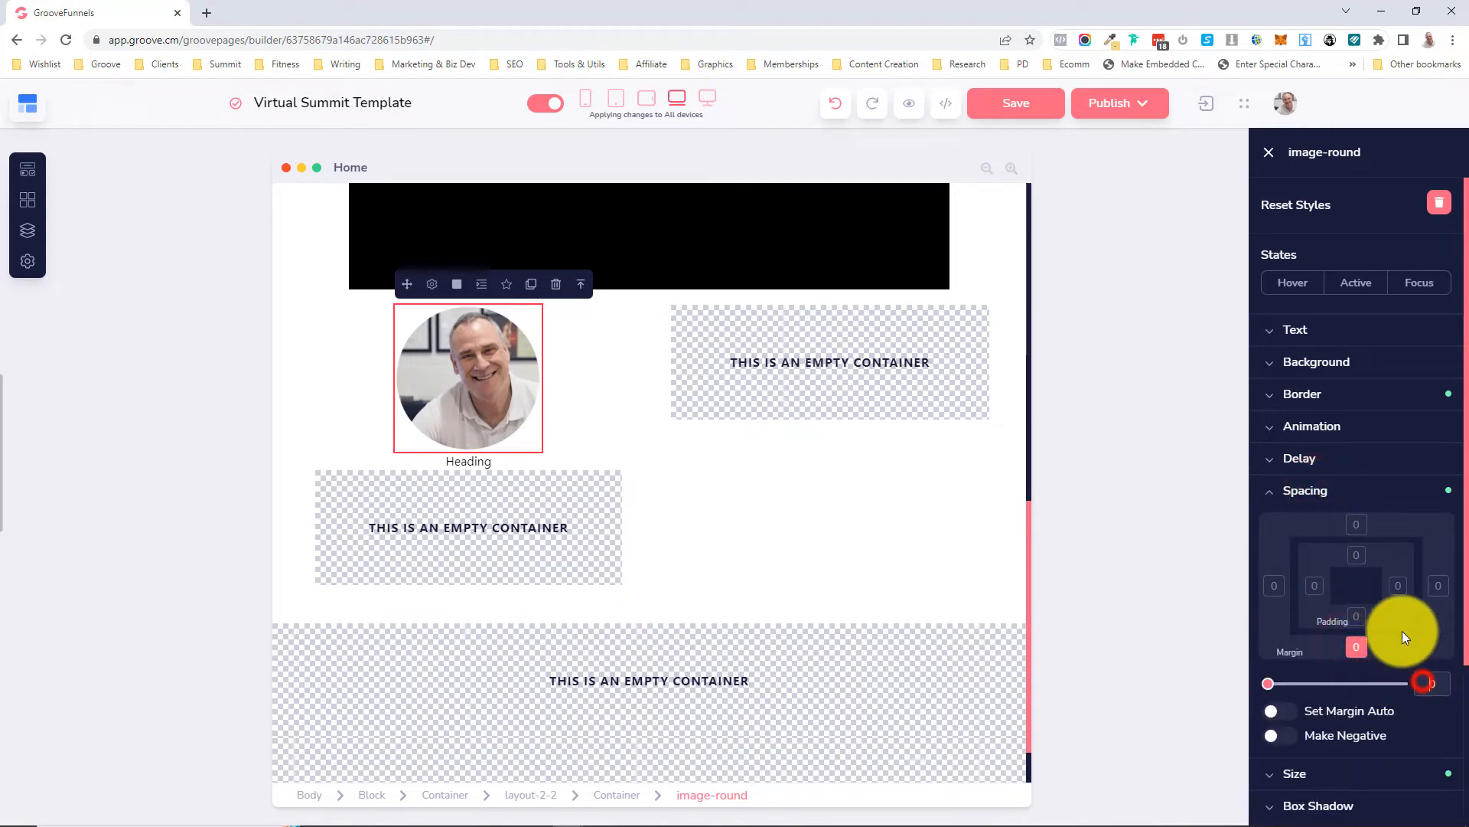
pyautogui.write('1')
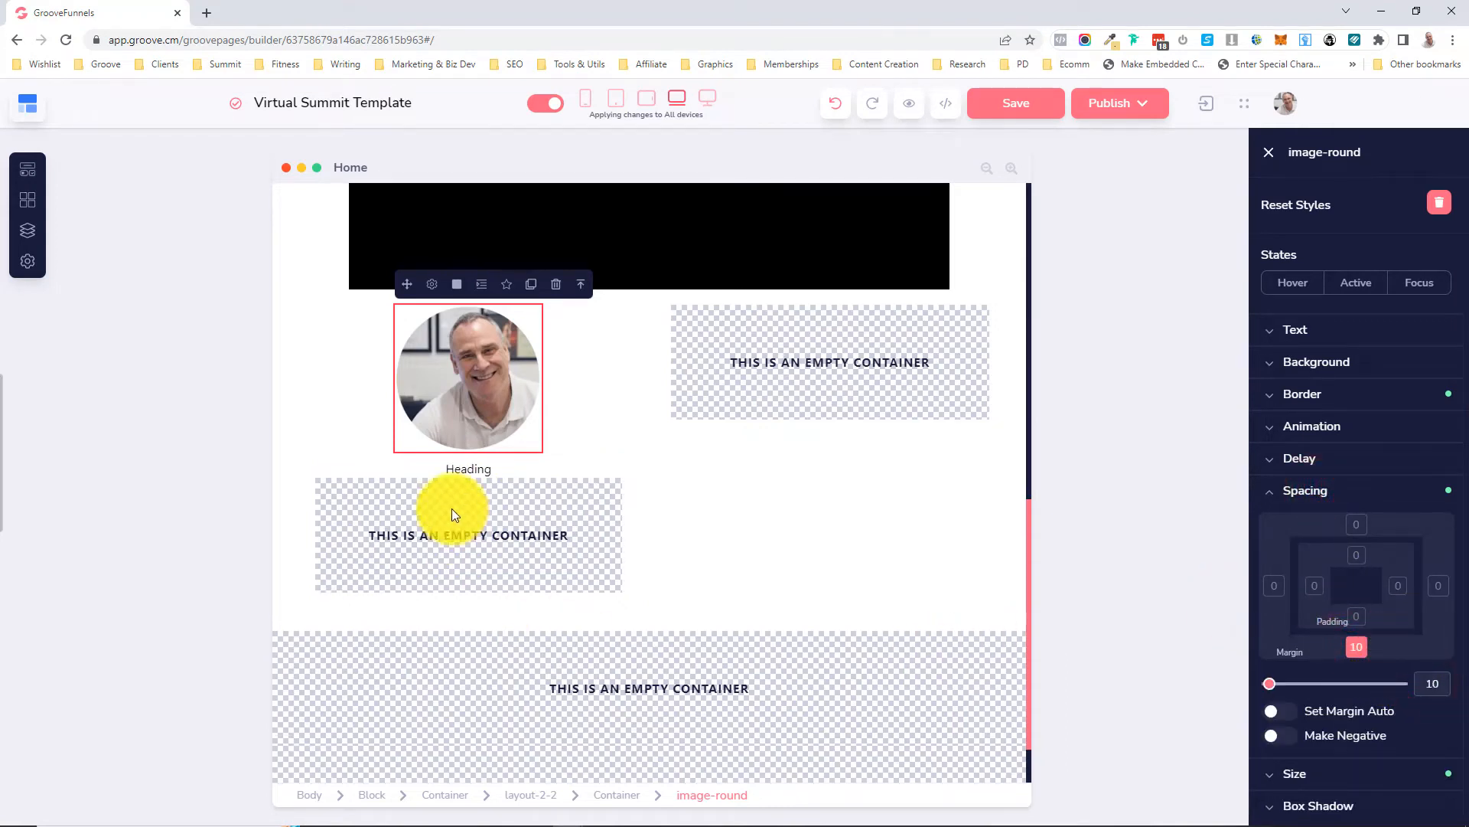
# - Format the heading below the headshot with Semibold weight and a text size of 22
pyautogui.click(458, 468)
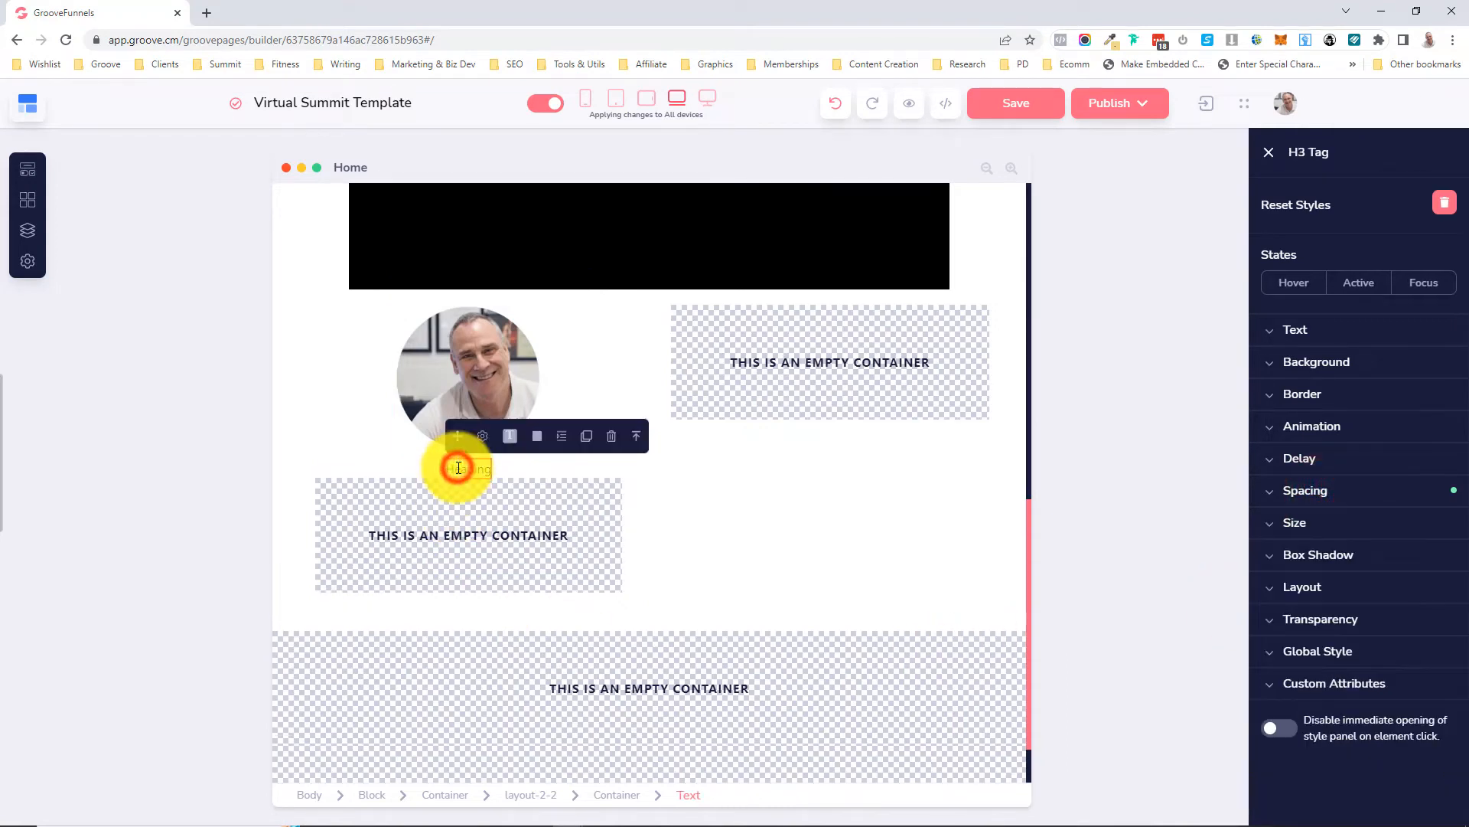
pyautogui.click(1326, 329)
pyautogui.click(1313, 378)
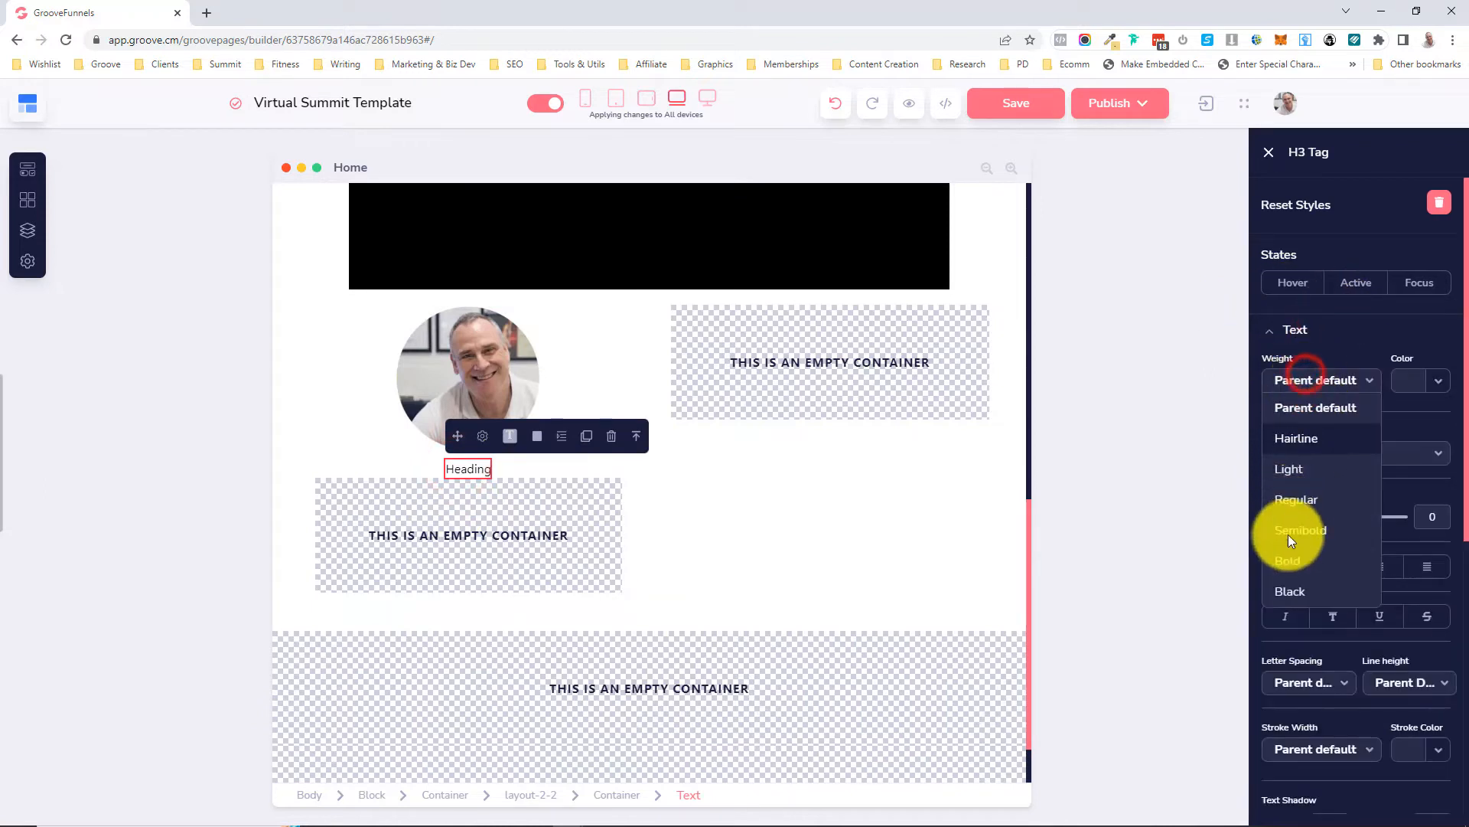
pyautogui.click(1305, 522)
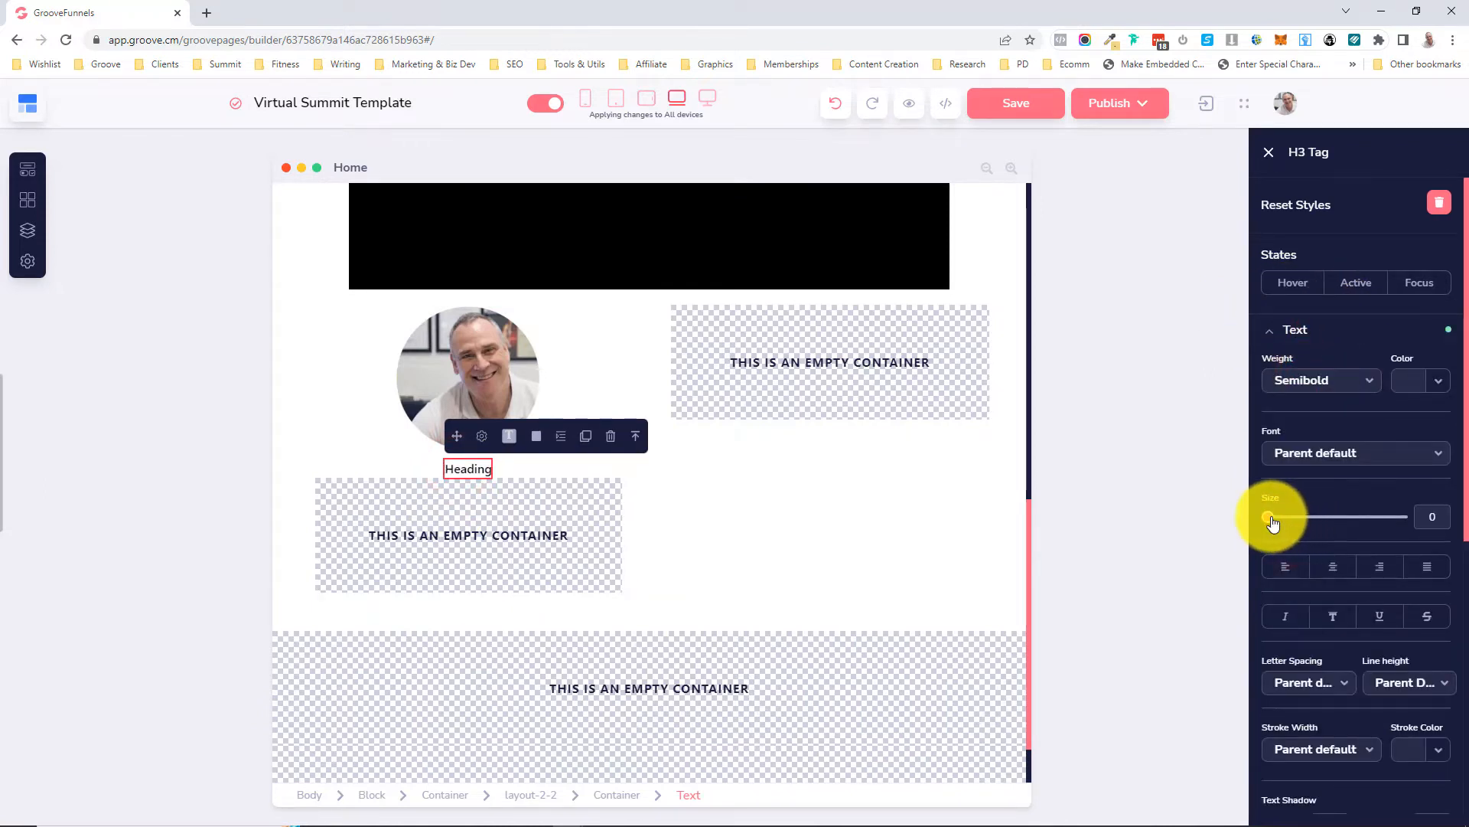
pyautogui.moveTo(1271, 516); pyautogui.dragTo(1296, 517)
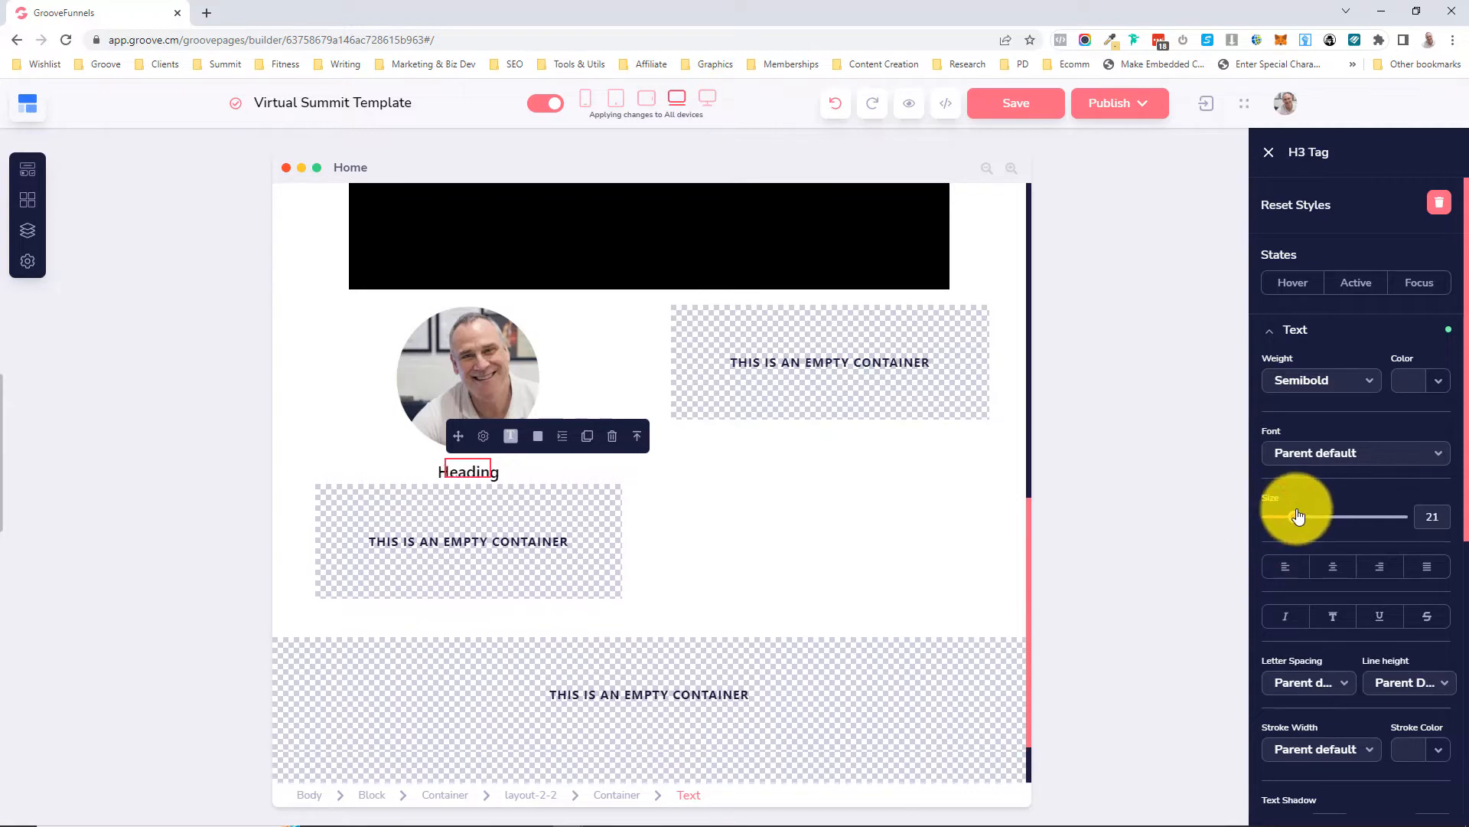
# - Replace the placeholder heading text below the headshot with the speaker's full name
pyautogui.doubleClick(479, 473)
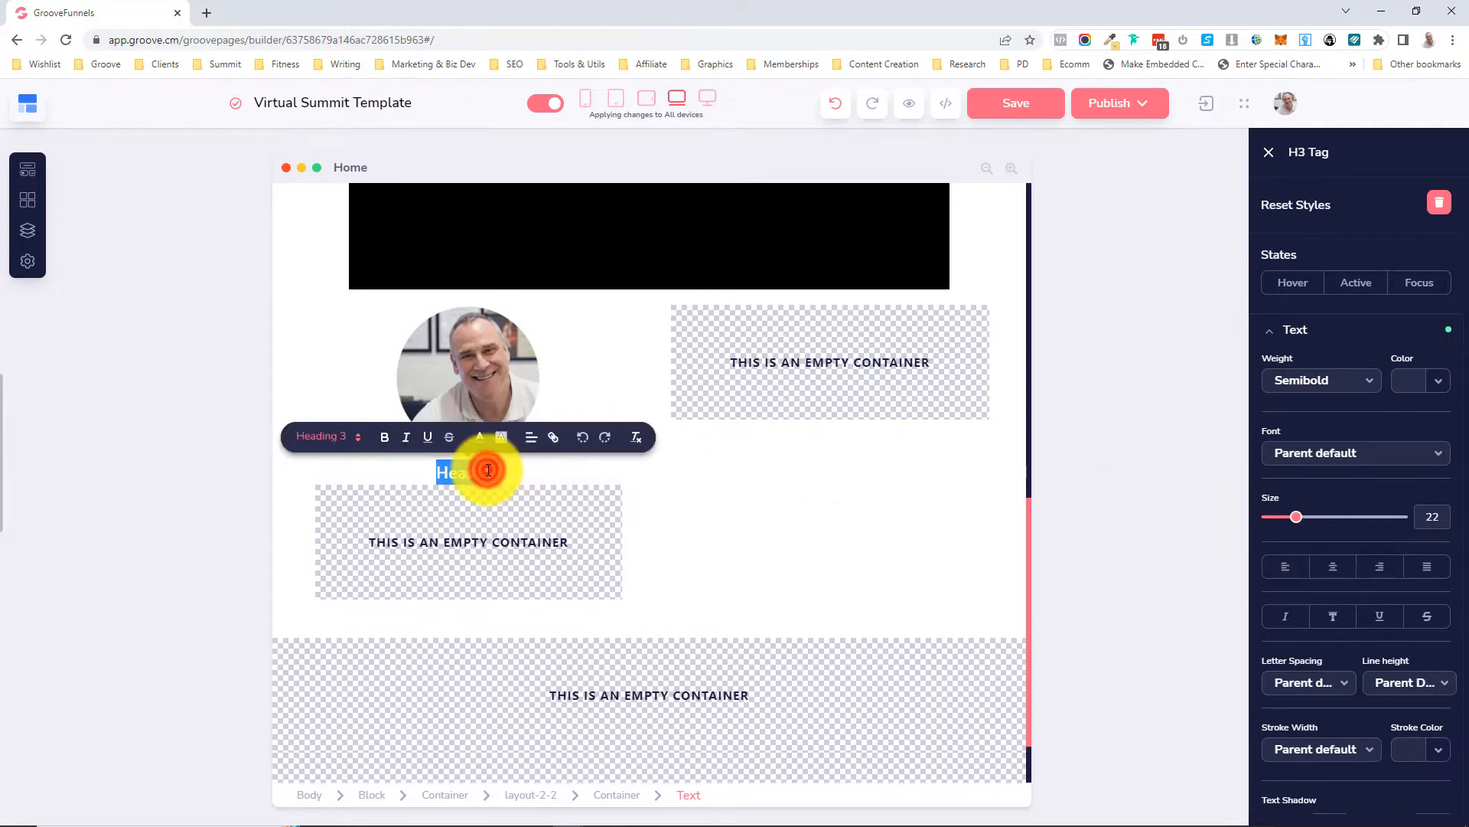
pyautogui.write('Tim ')
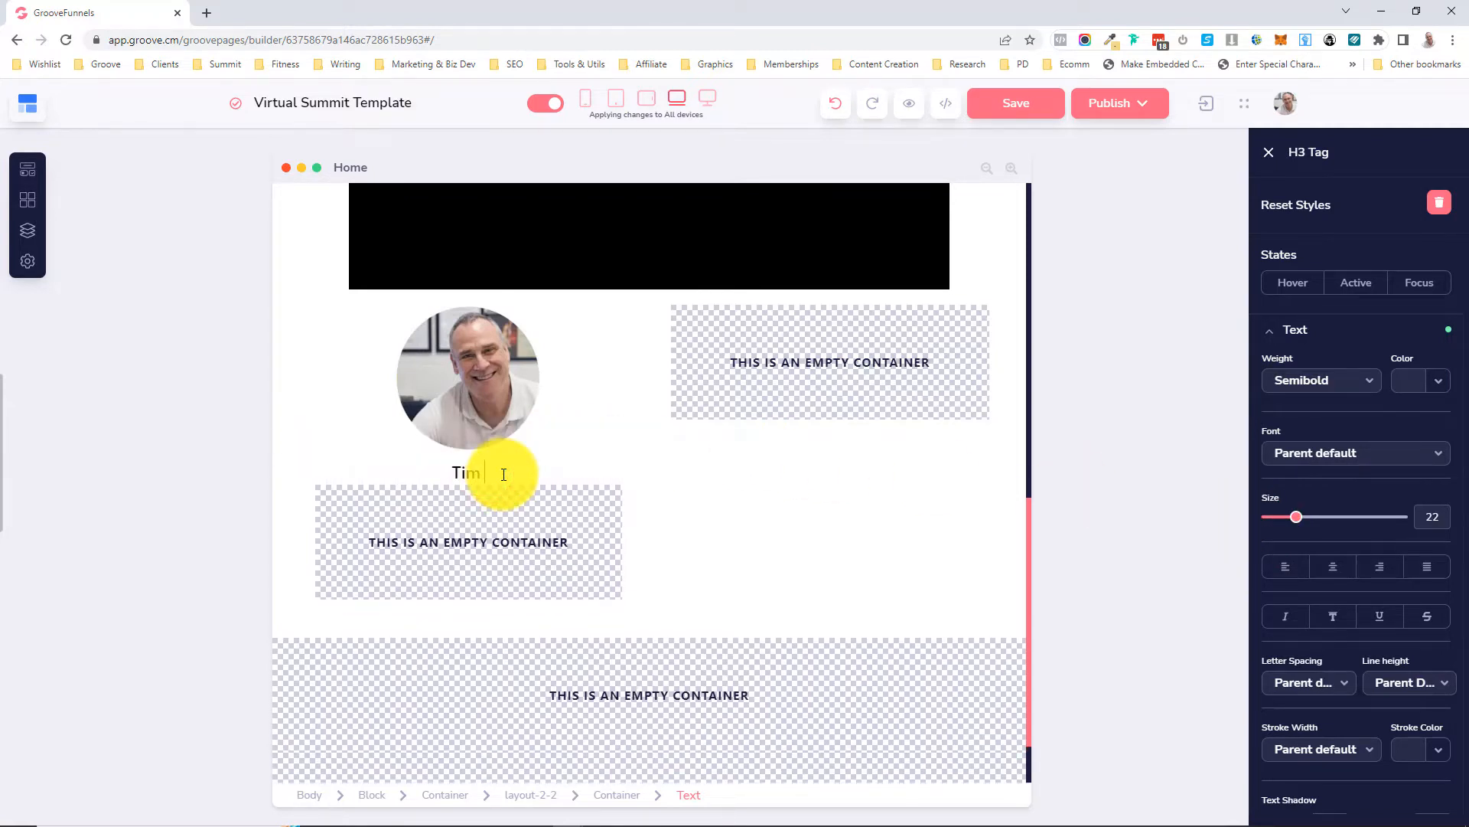
pyautogui.write('Cooper')
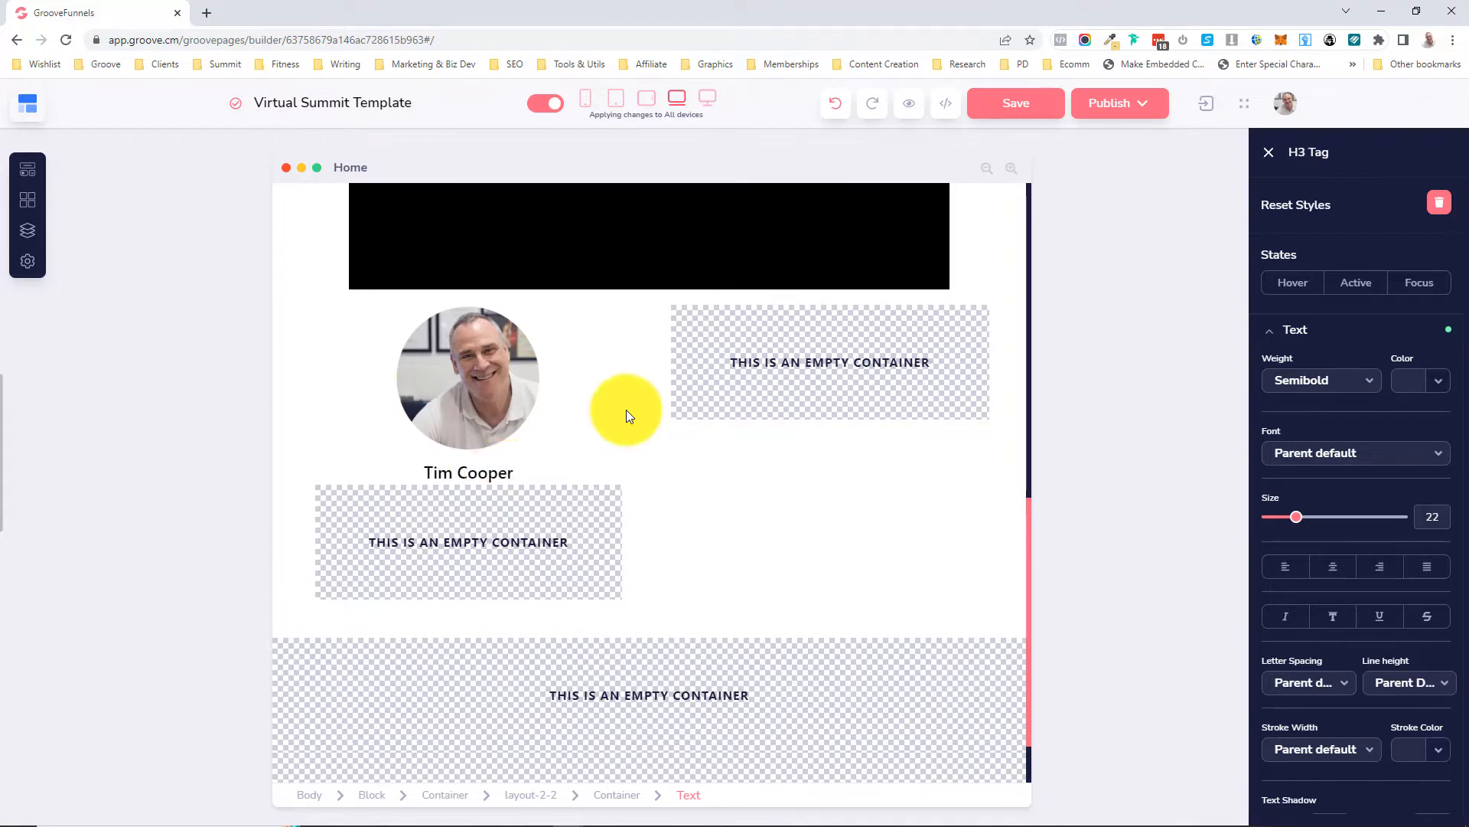
# - Set the bottom margin of the speaker name heading to 10
pyautogui.scroll(-5, 1305, 528)
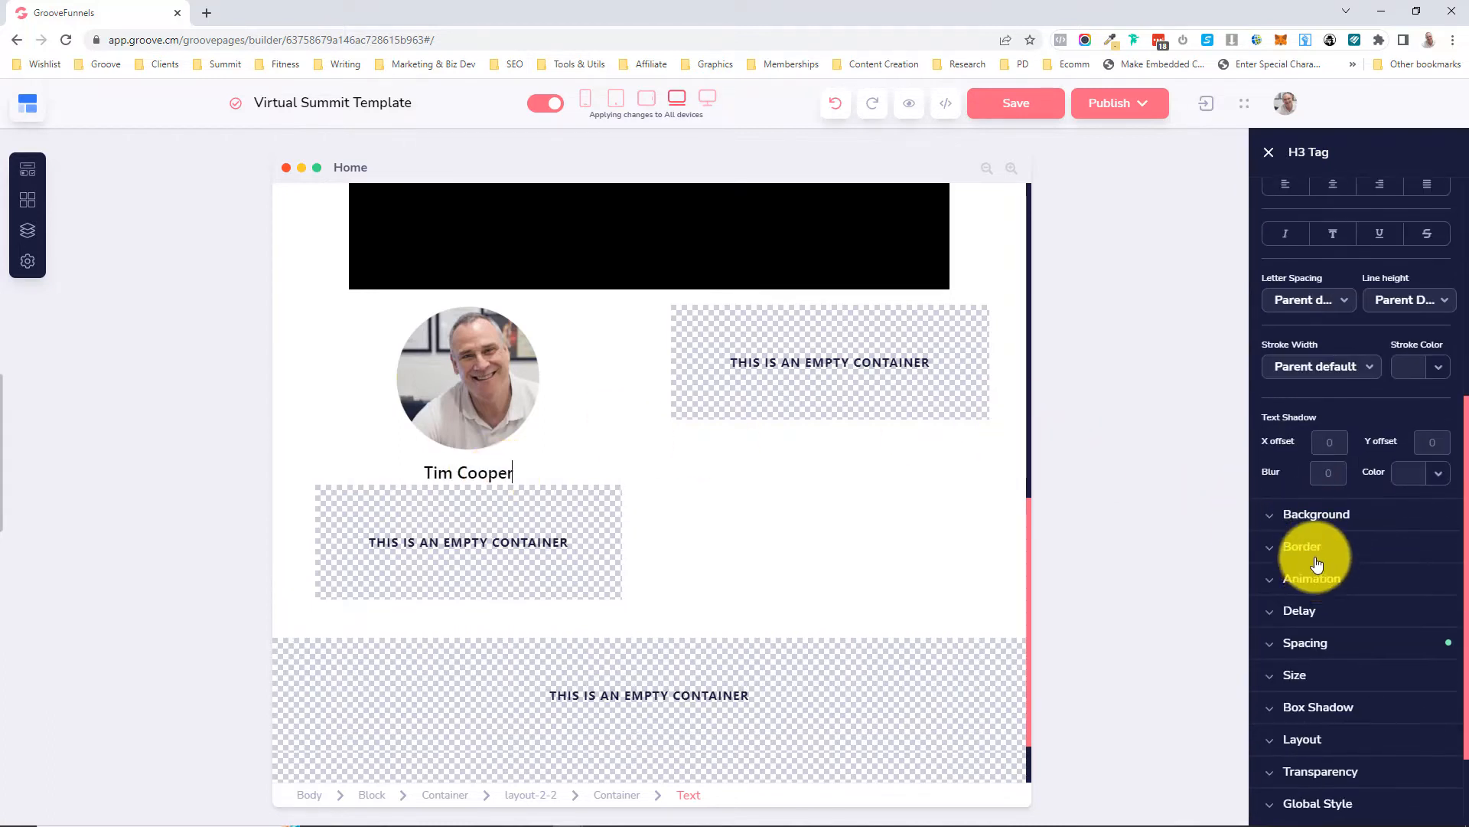
pyautogui.click(1306, 644)
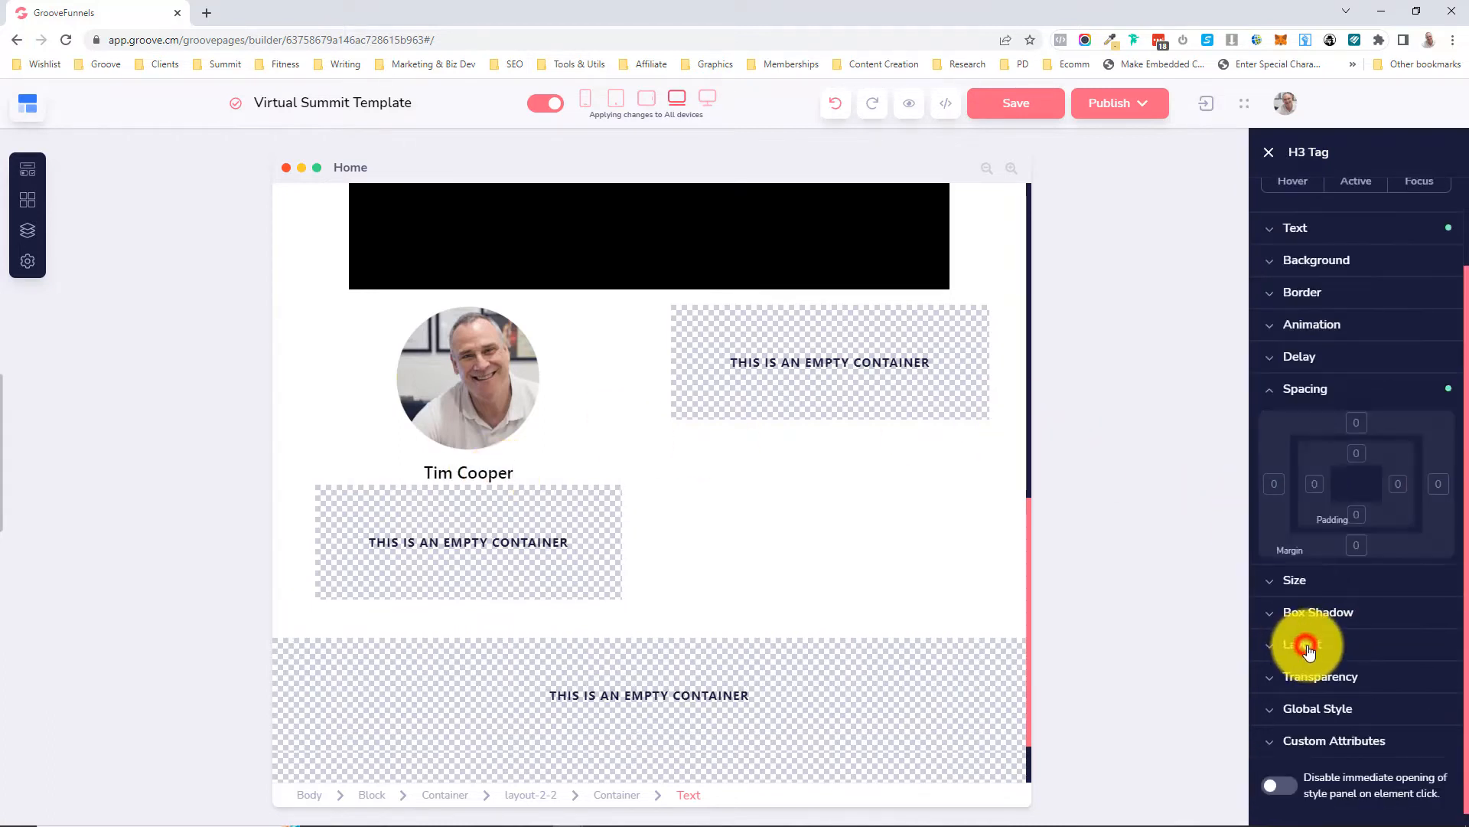
pyautogui.click(1354, 546)
pyautogui.click(1421, 492)
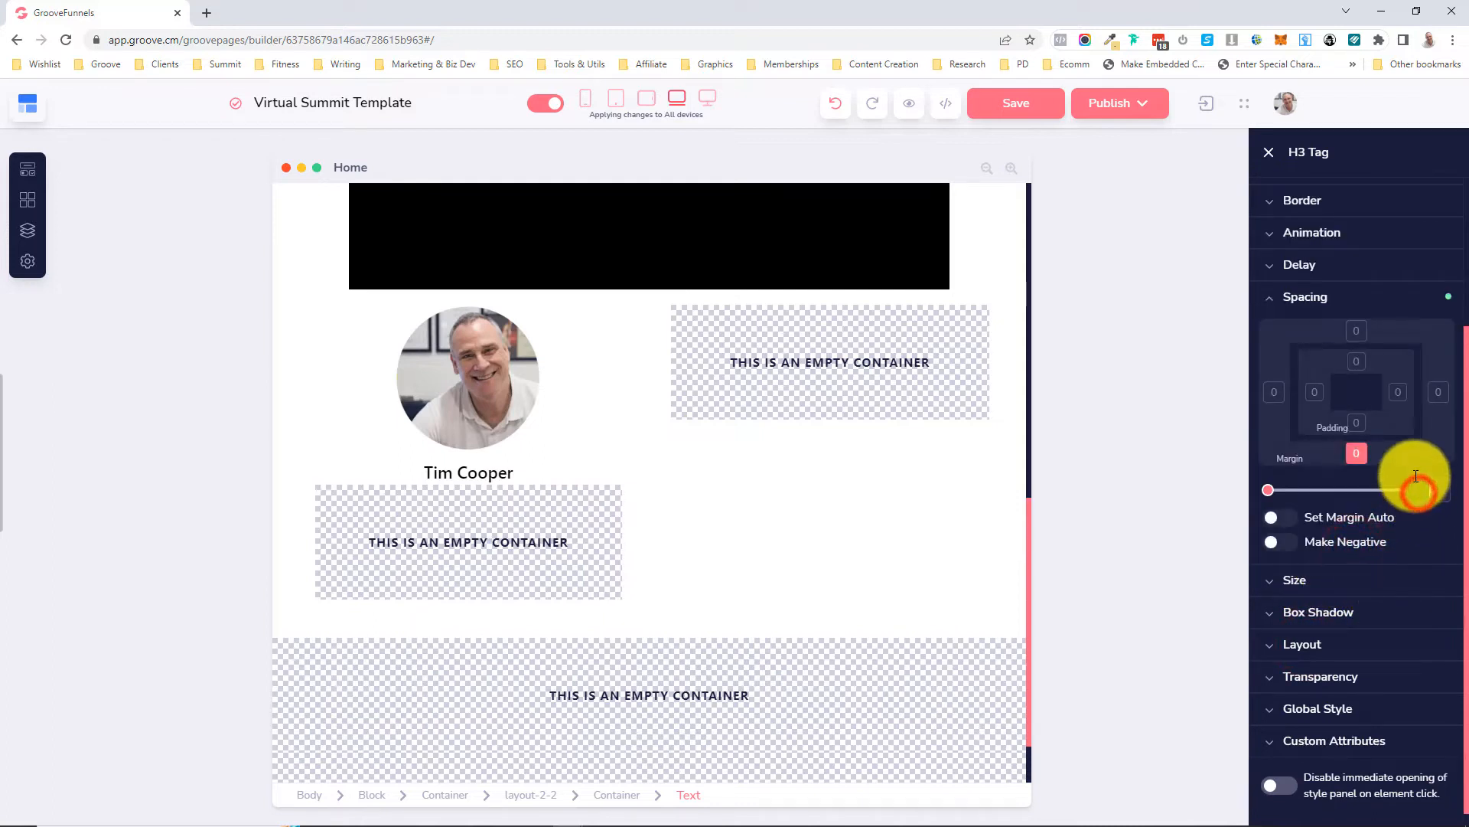
pyautogui.write('10')
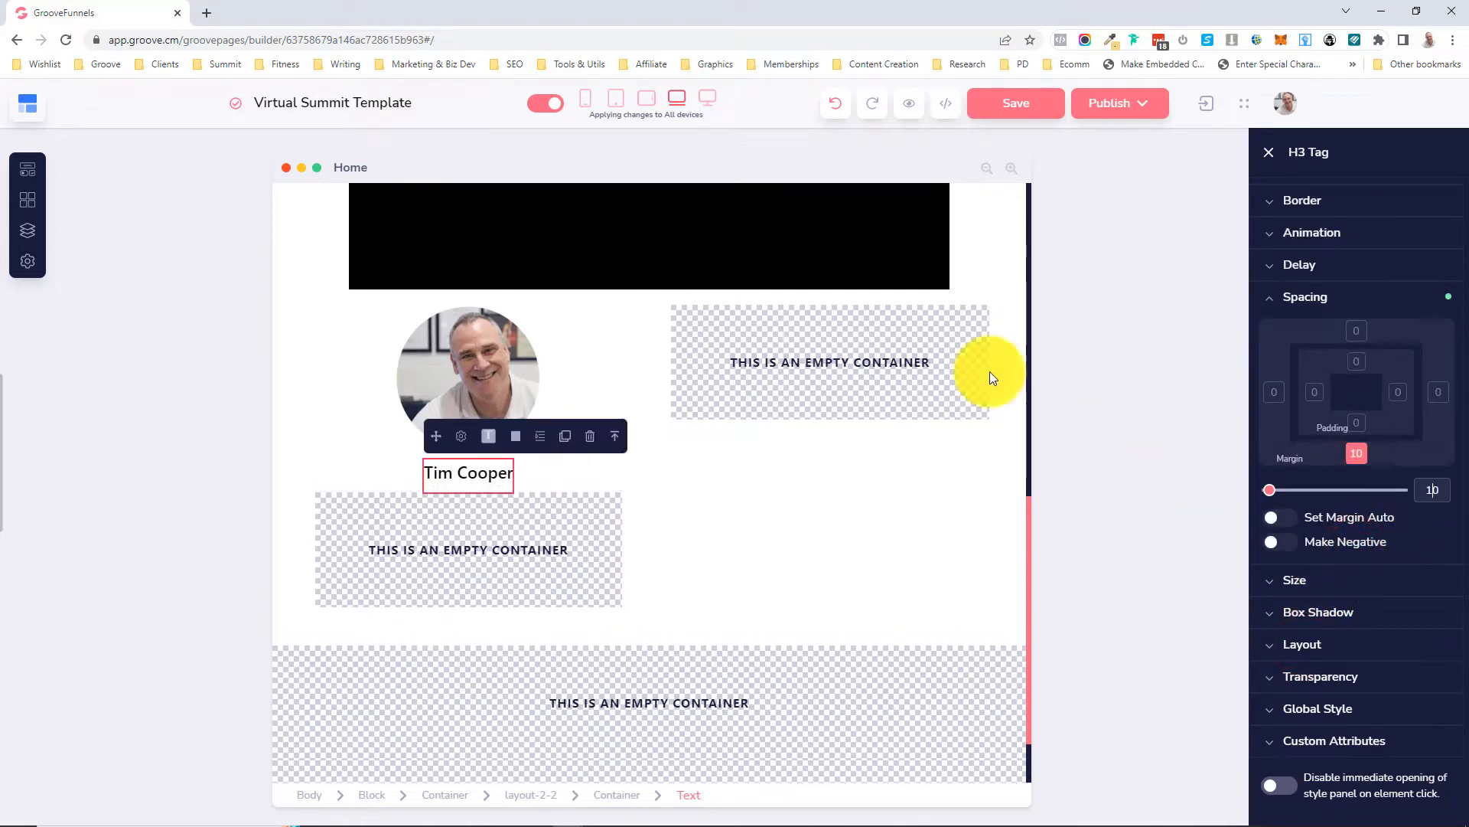
# - Give the empty container below the speaker name a horizontal flex layout with its primary alignment centered
pyautogui.click(499, 557)
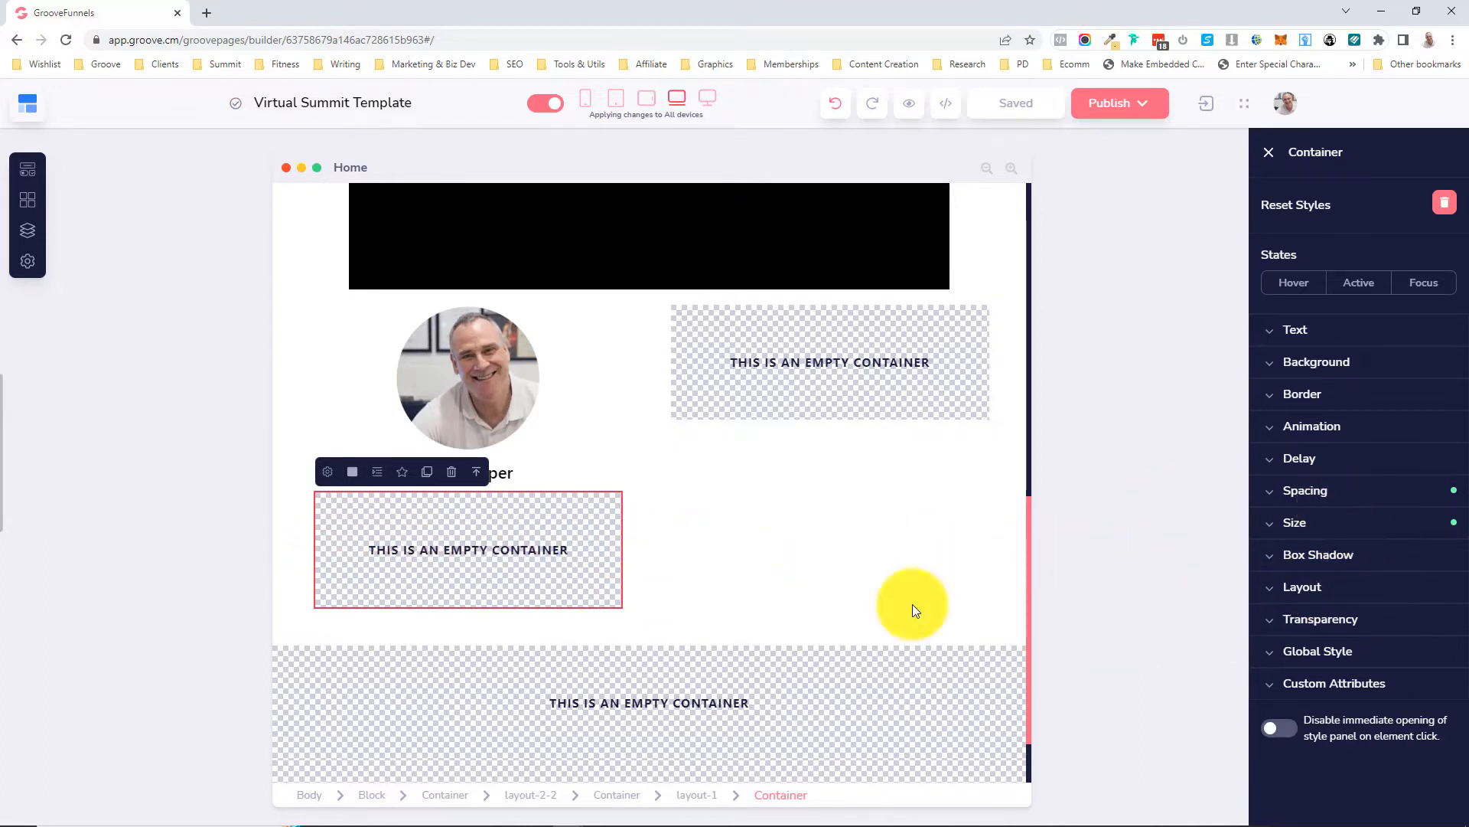
pyautogui.click(1333, 590)
pyautogui.click(1335, 689)
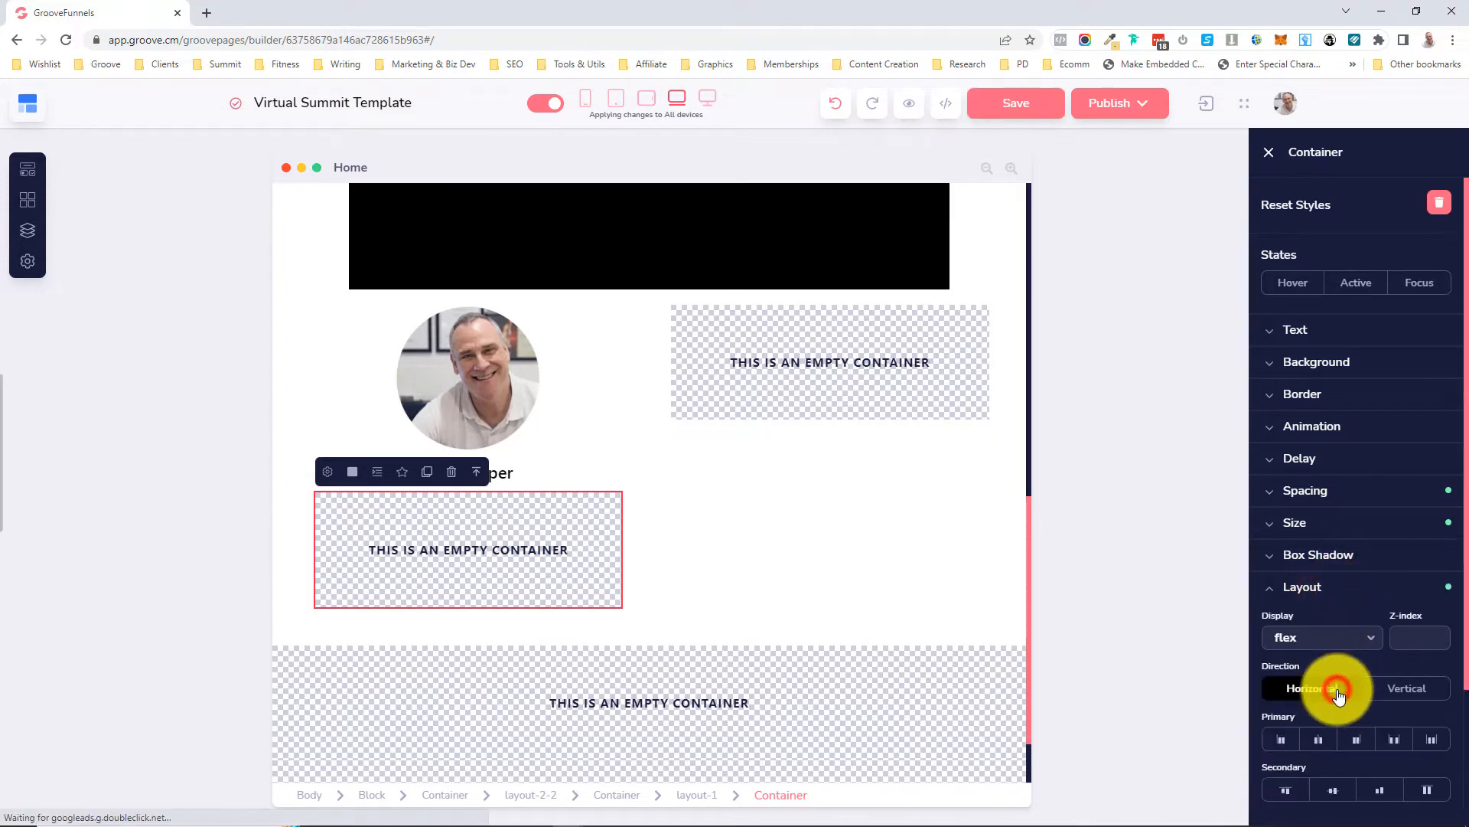
pyautogui.click(1283, 744)
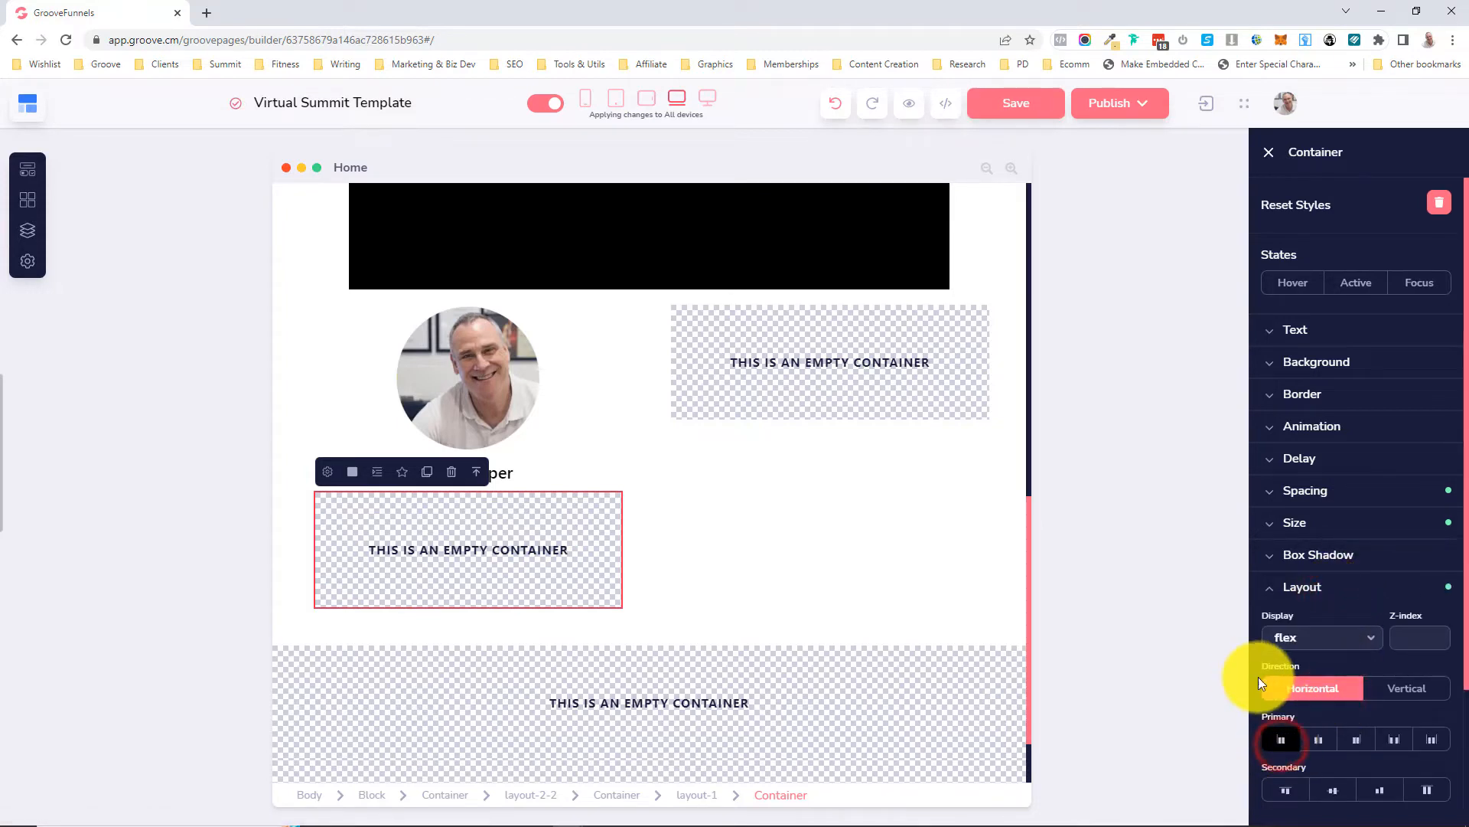
pyautogui.click(1319, 739)
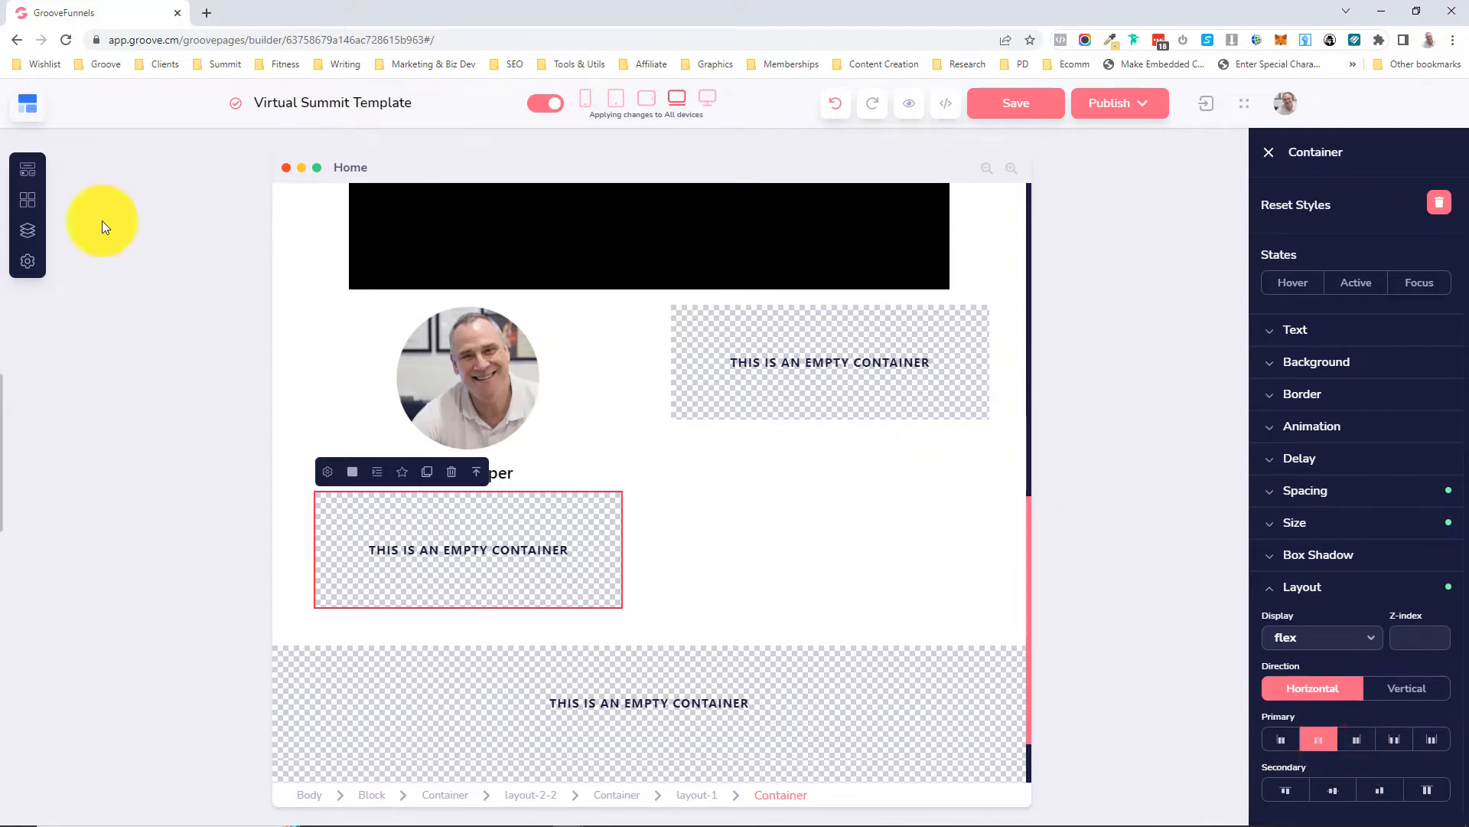
# - Add an Icon media element to the empty container below the speaker's name
pyautogui.click(27, 174)
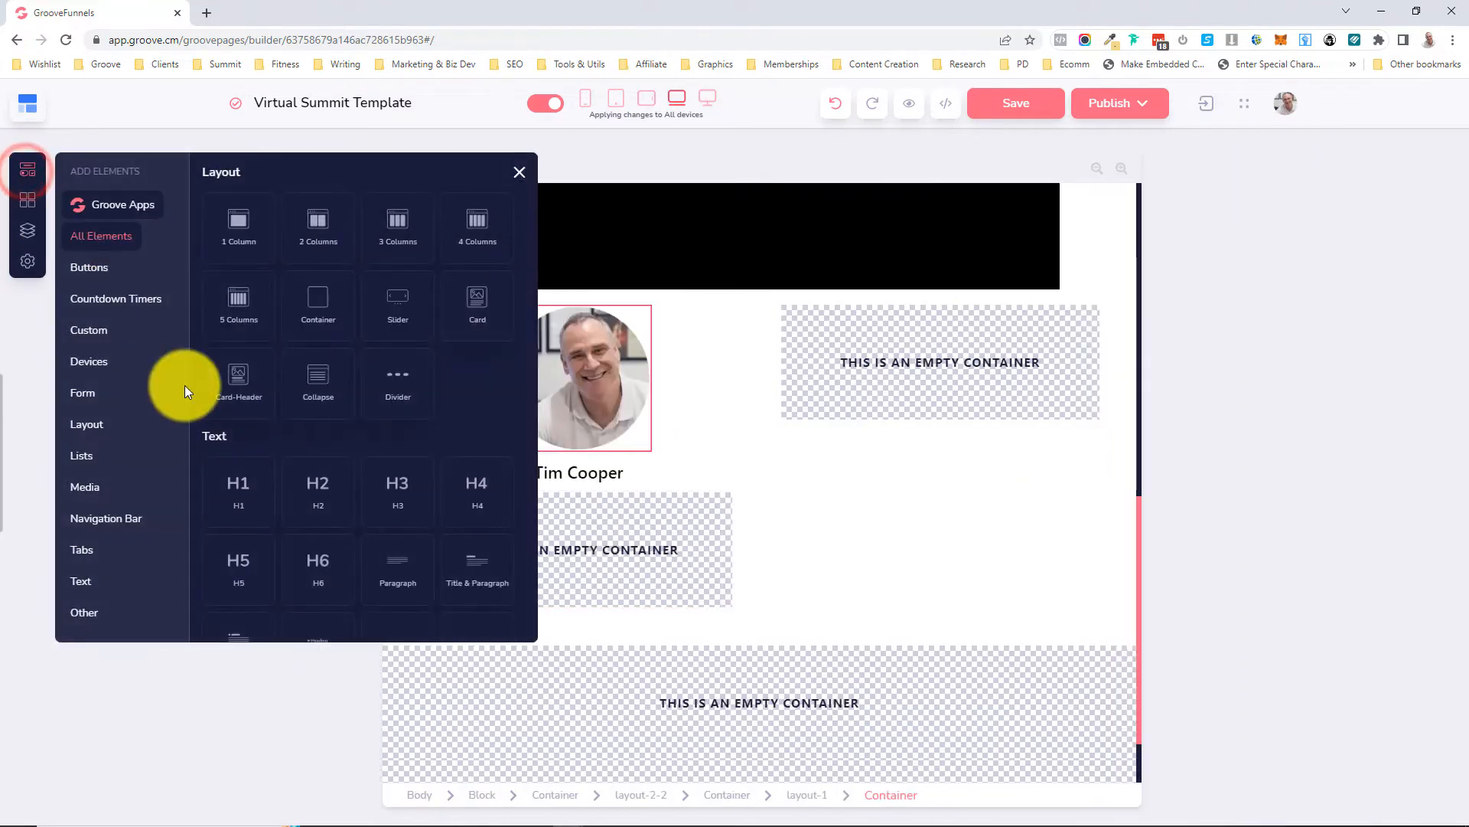
pyautogui.click(88, 487)
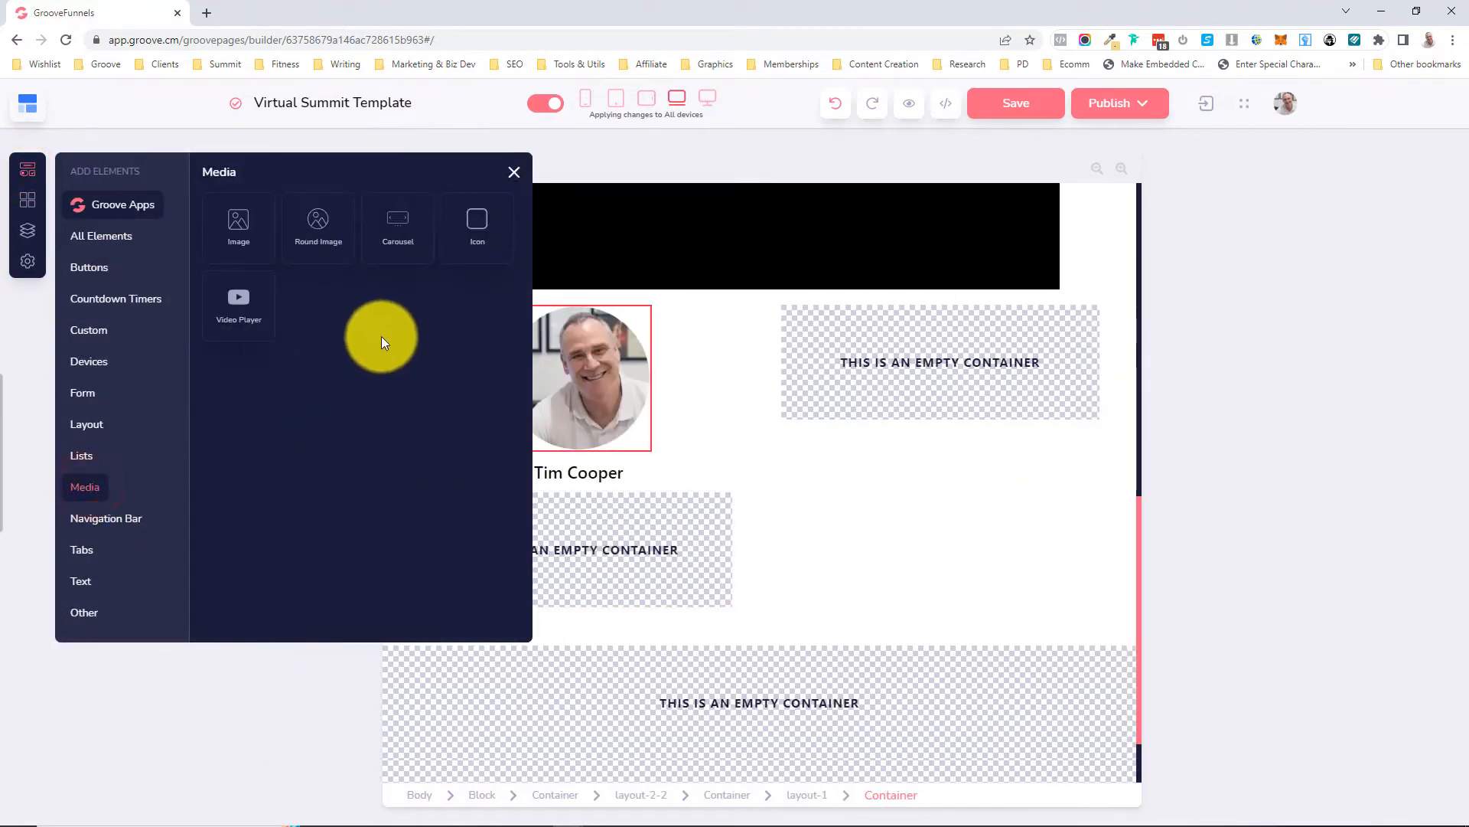
pyautogui.moveTo(476, 223); pyautogui.dragTo(552, 539)
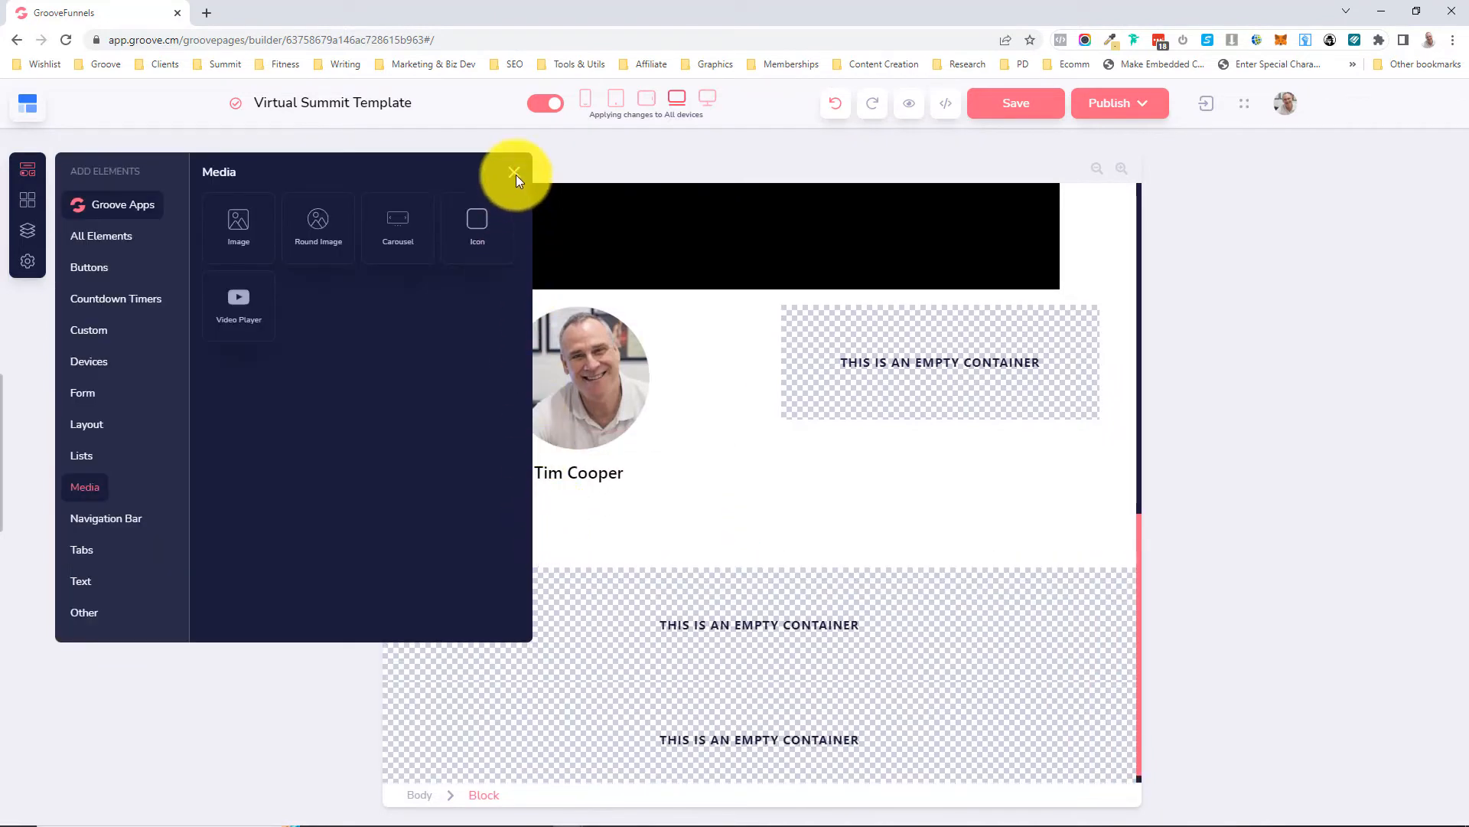
pyautogui.click(513, 173)
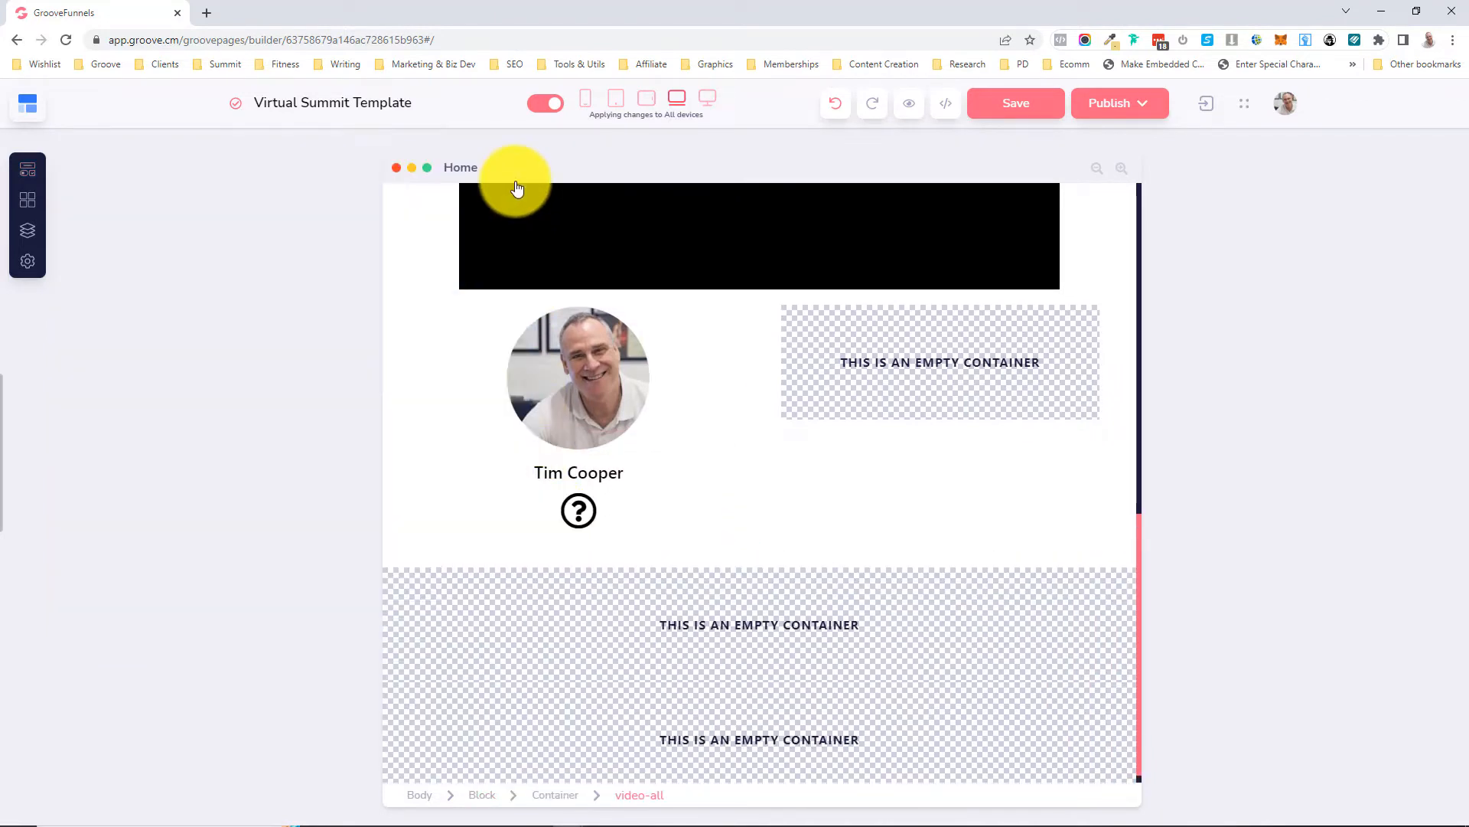
# - Change the new question-mark icon to the round Facebook icon, searching for "faceboo"
pyautogui.click(577, 515)
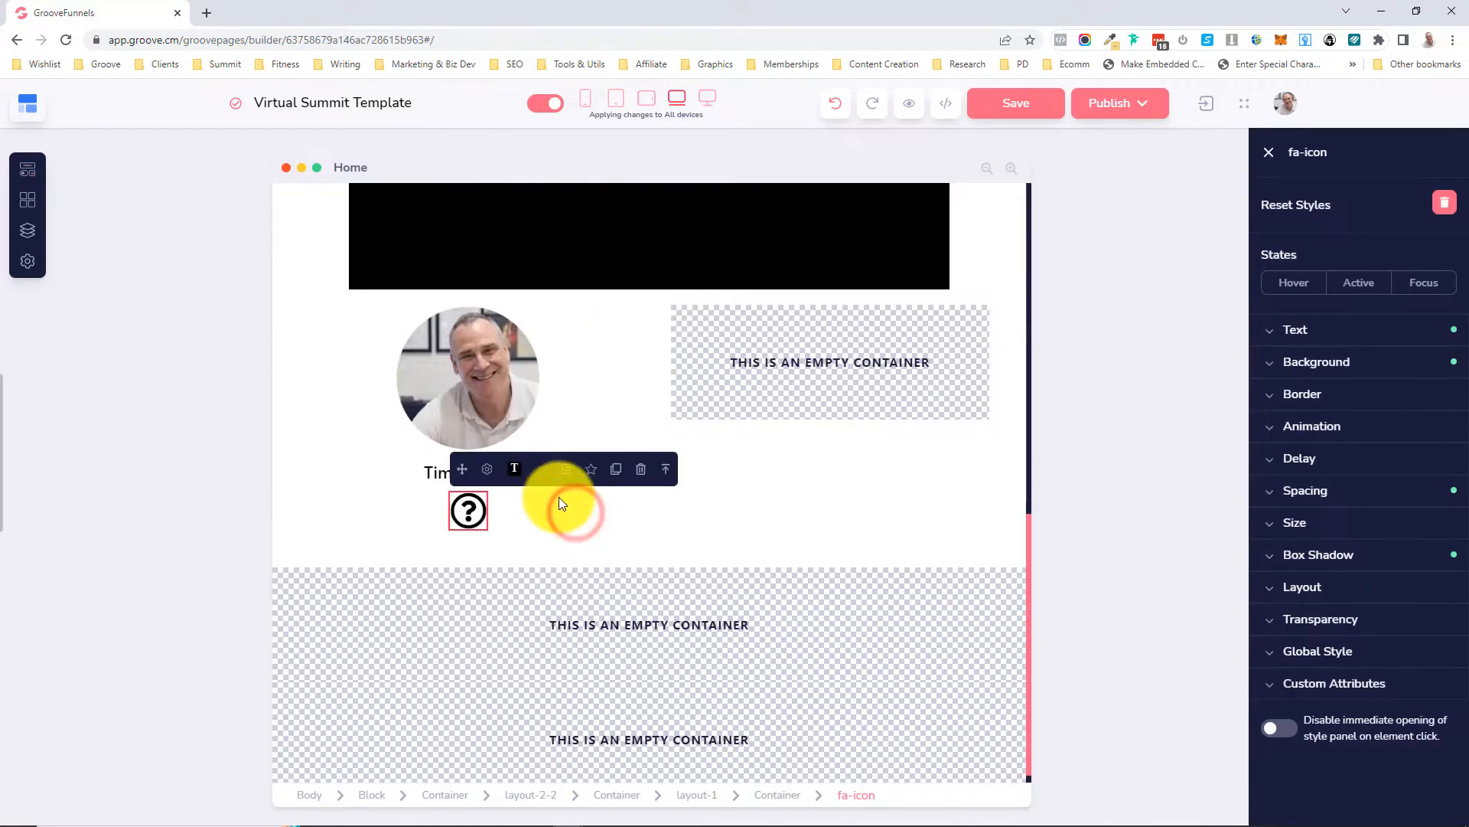
pyautogui.click(487, 474)
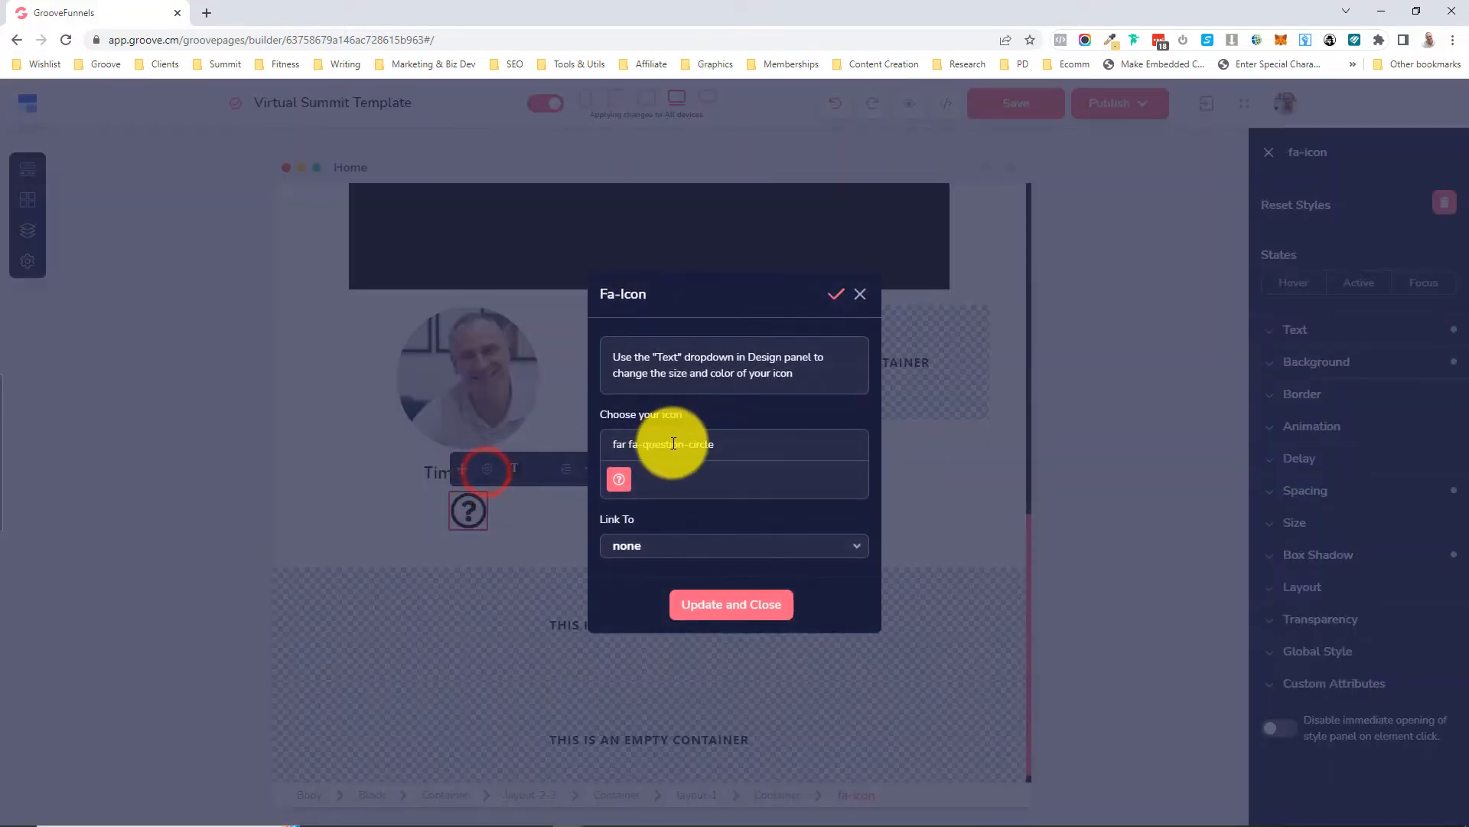
pyautogui.moveTo(724, 440); pyautogui.dragTo(625, 456)
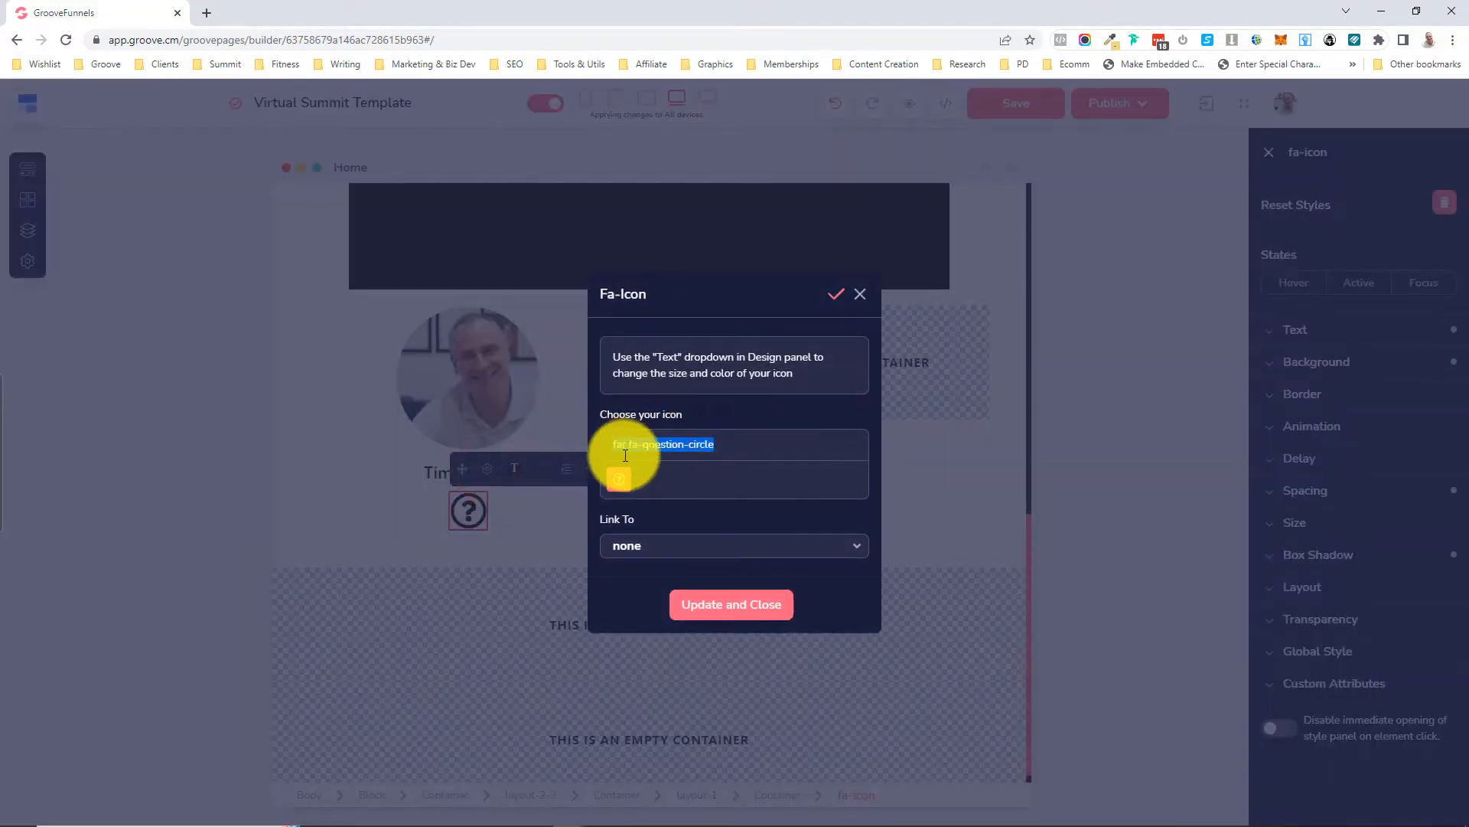
pyautogui.write('faceboo')
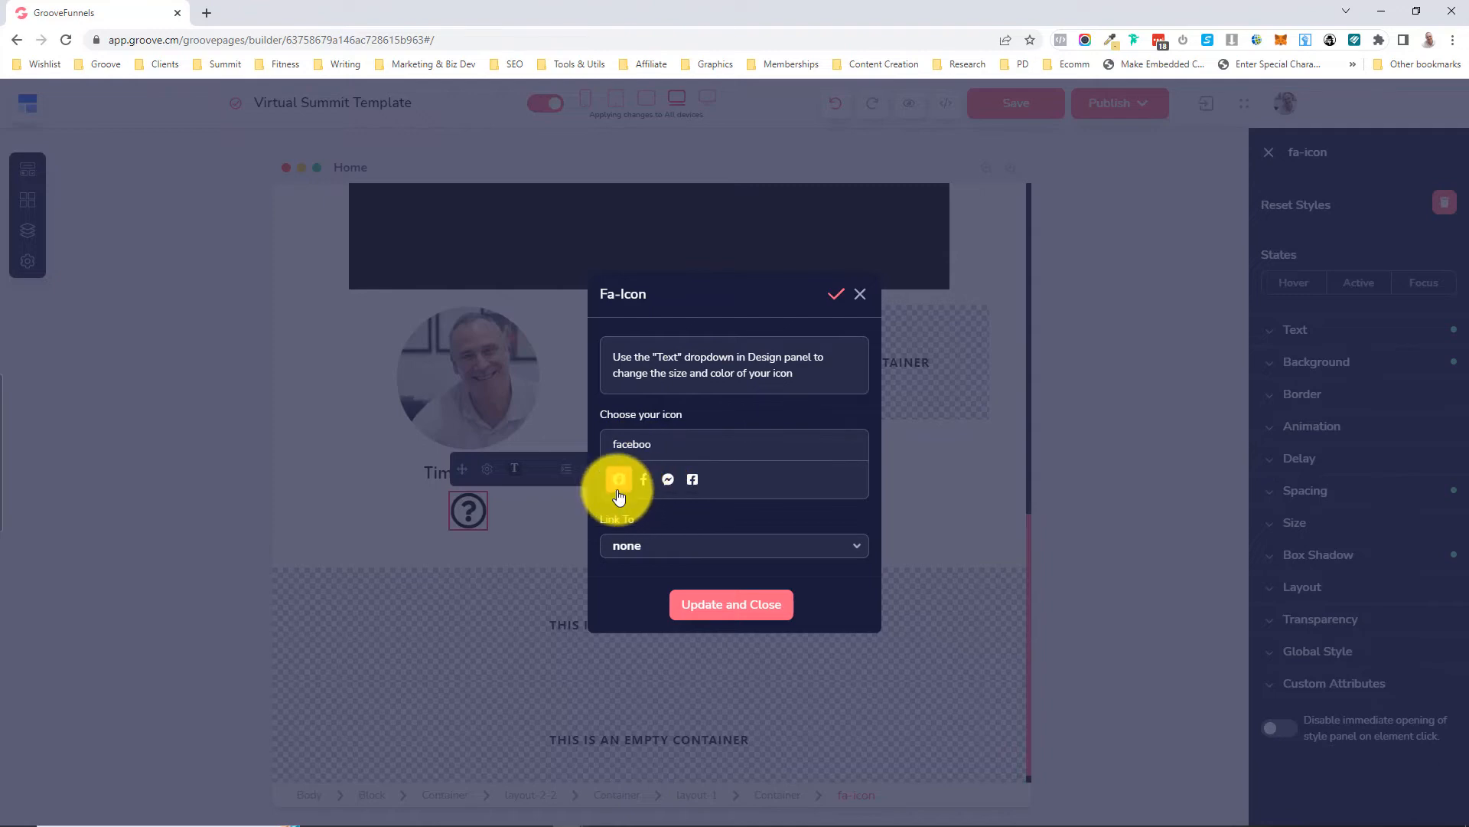
pyautogui.click(619, 489)
pyautogui.click(695, 602)
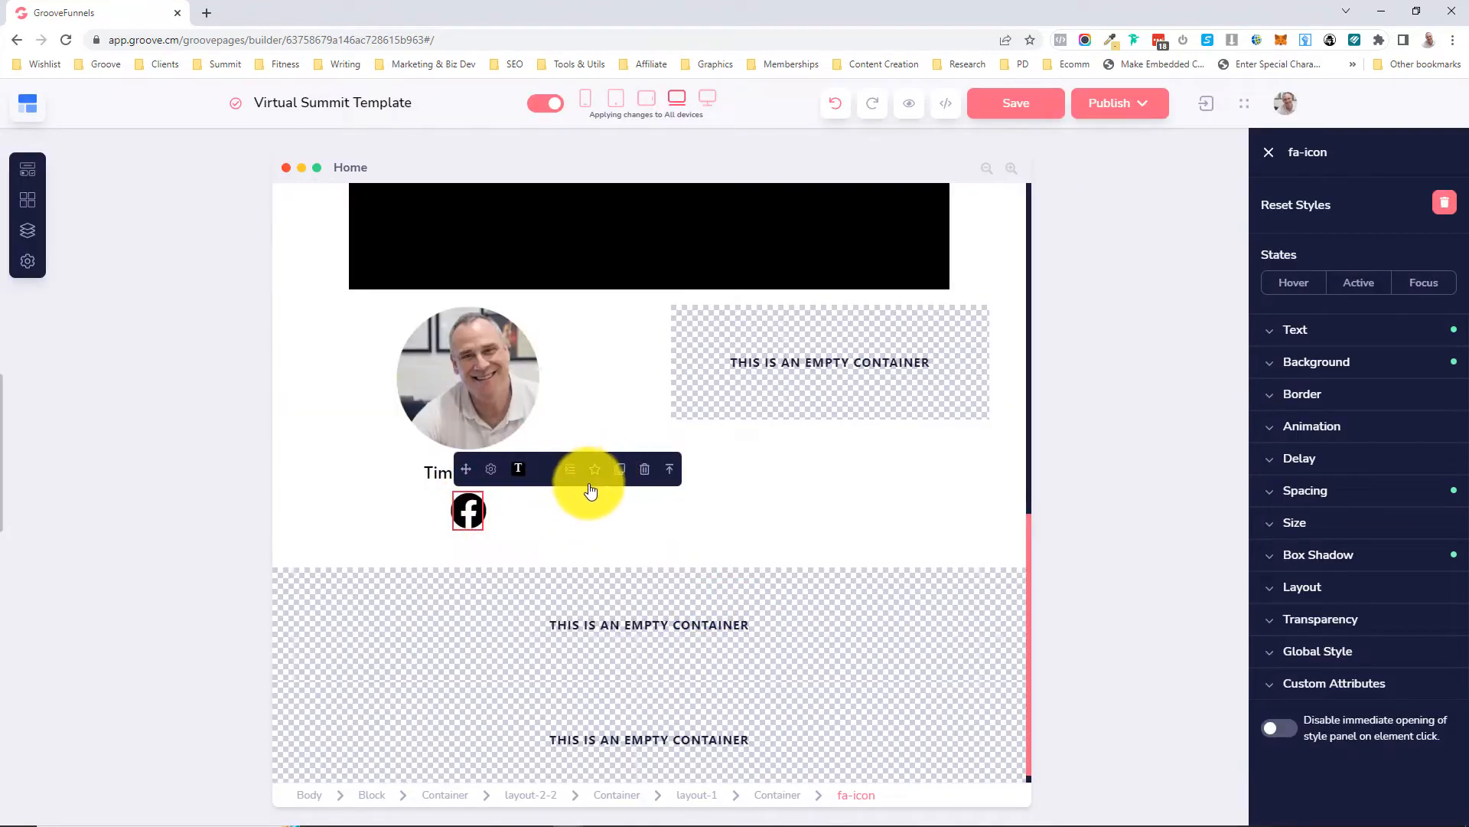
# - Duplicate the Facebook icon twice to make a row of three under the speaker's name
pyautogui.click(619, 469)
pyautogui.click(619, 472)
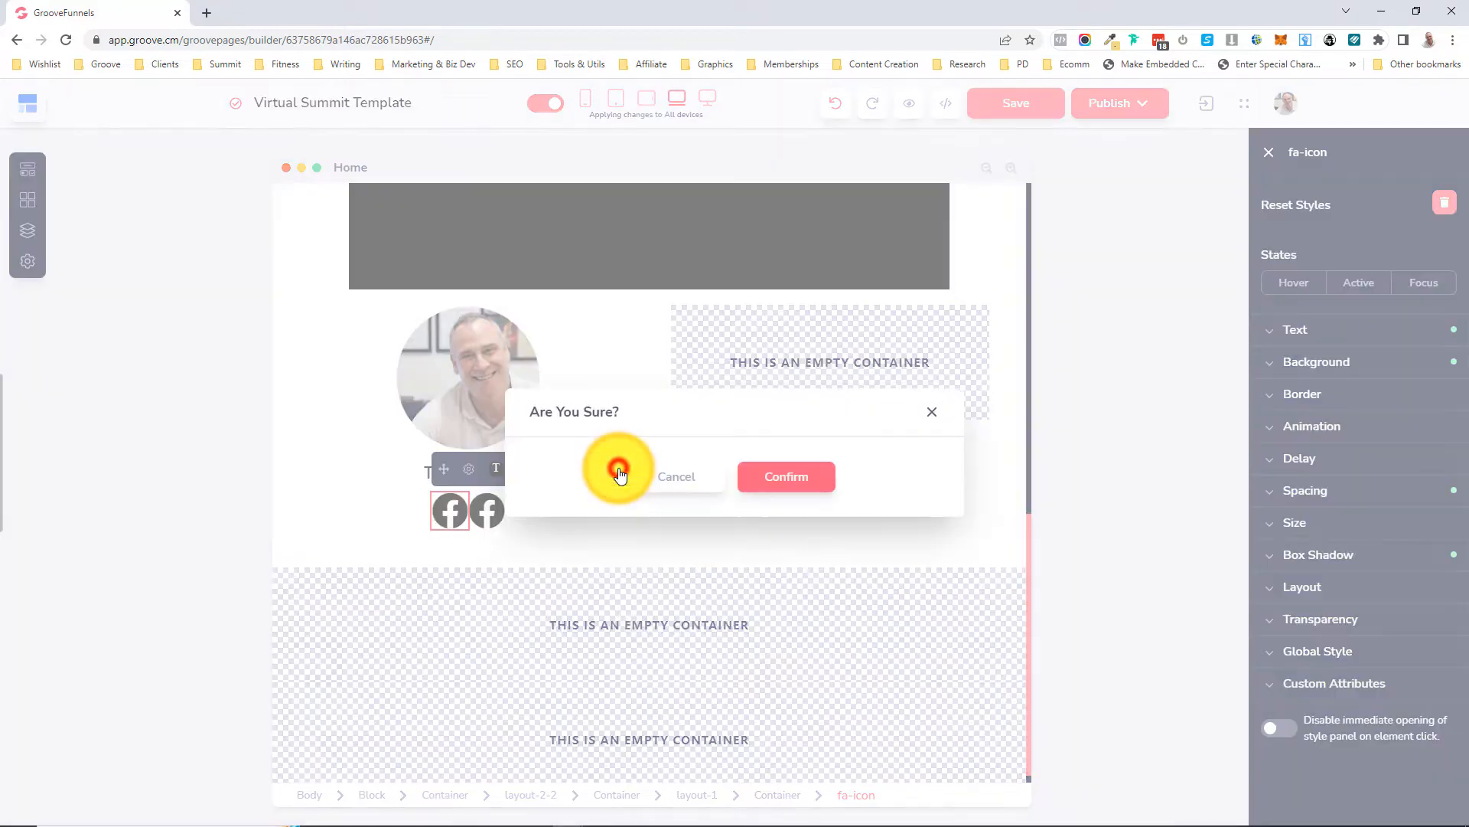
pyautogui.click(933, 417)
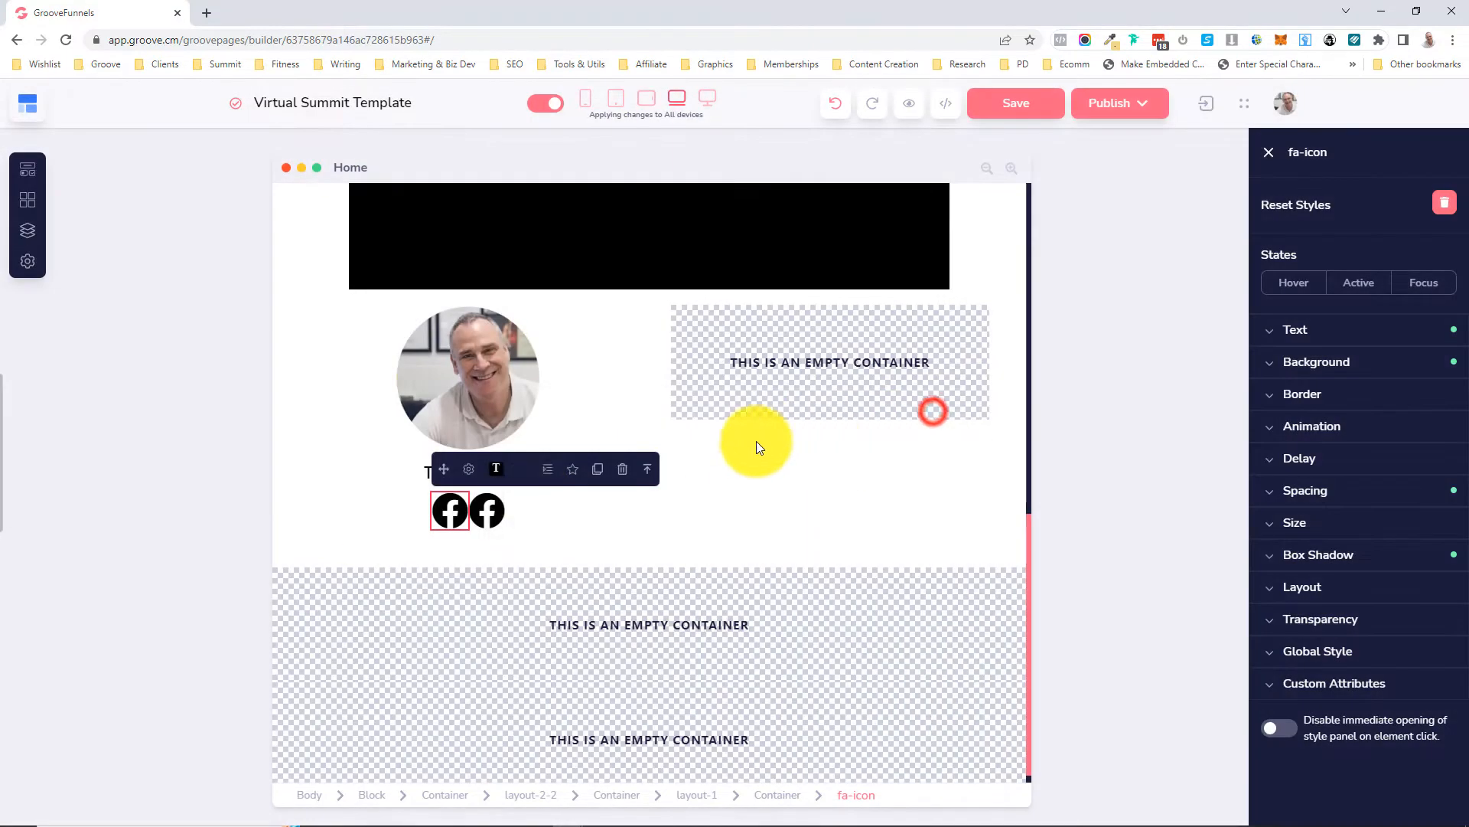
pyautogui.click(598, 479)
# - Change the middle Facebook icon to the Instagram icon, searching for "insta"
pyautogui.click(468, 520)
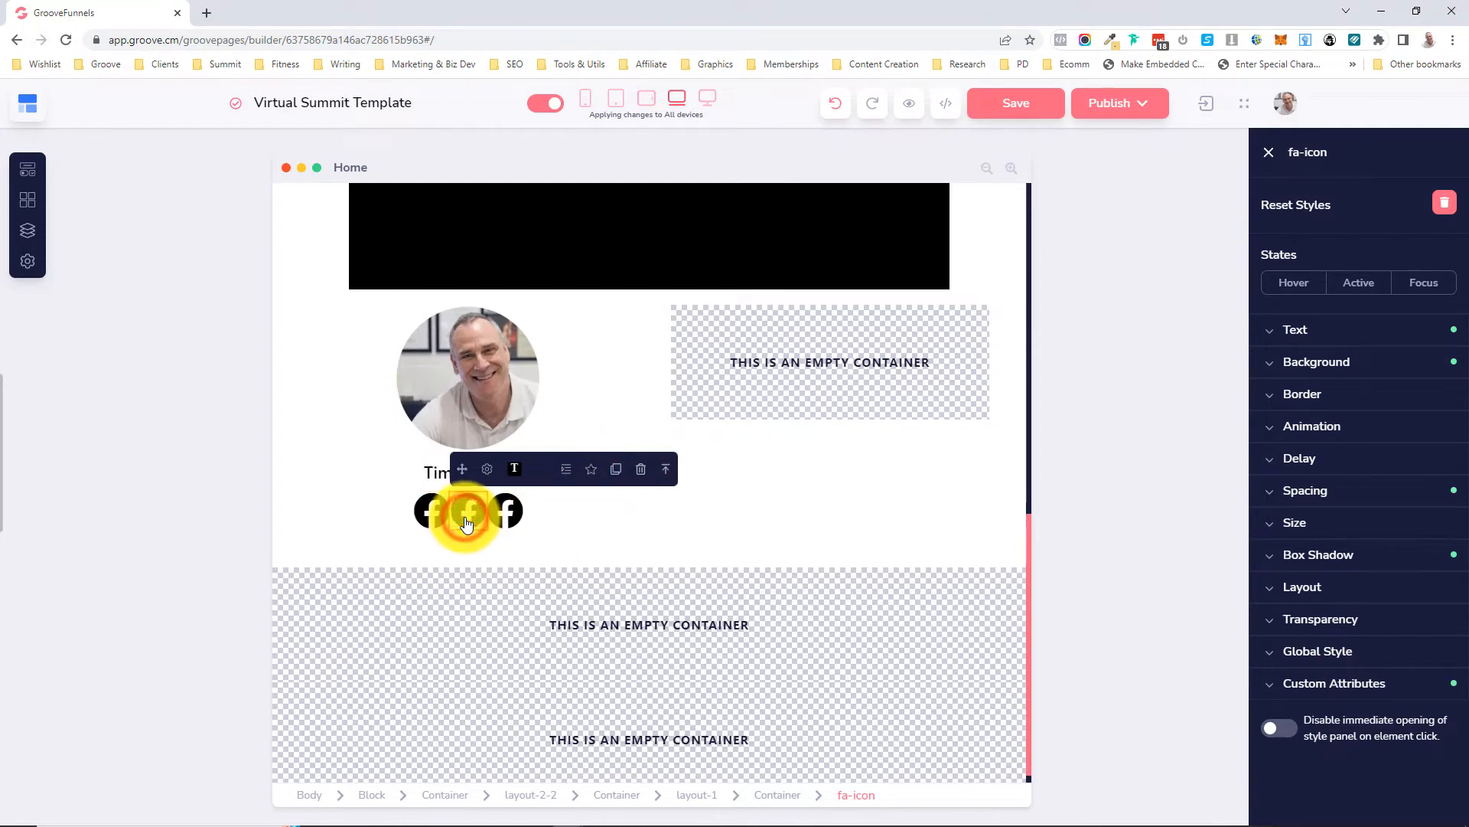
pyautogui.click(486, 468)
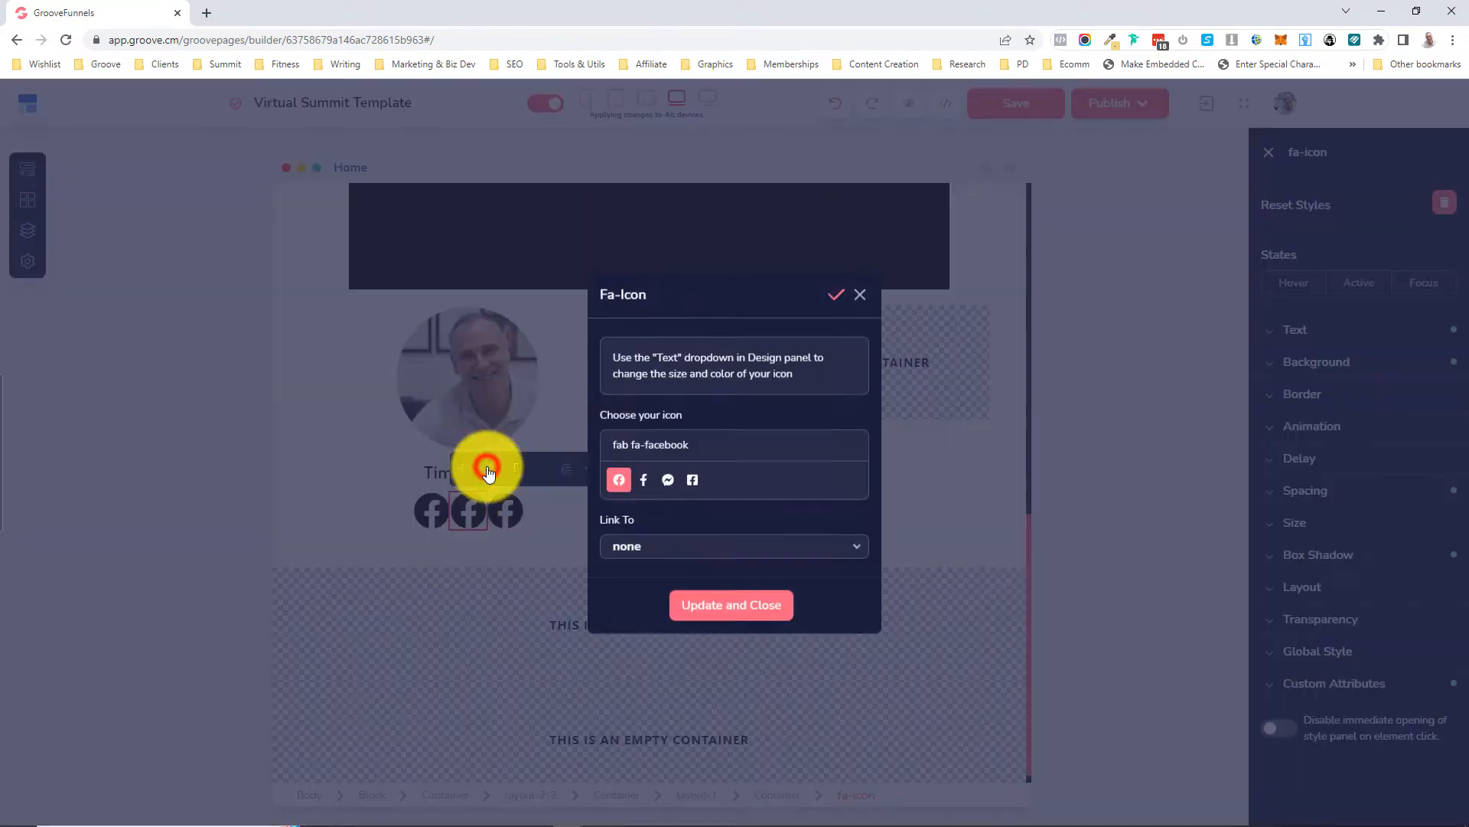
pyautogui.tripleClick(652, 444)
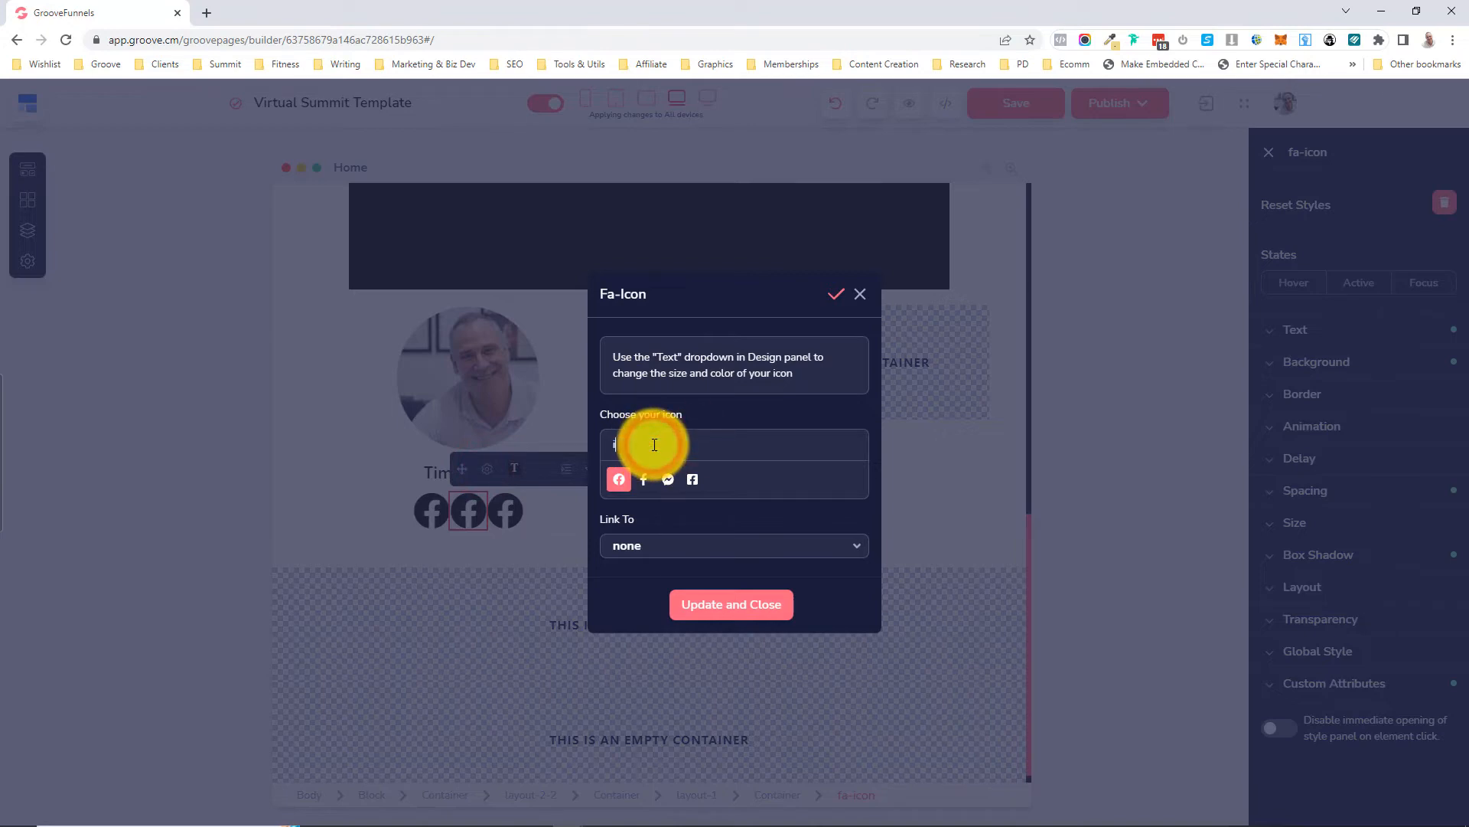
pyautogui.write('insta')
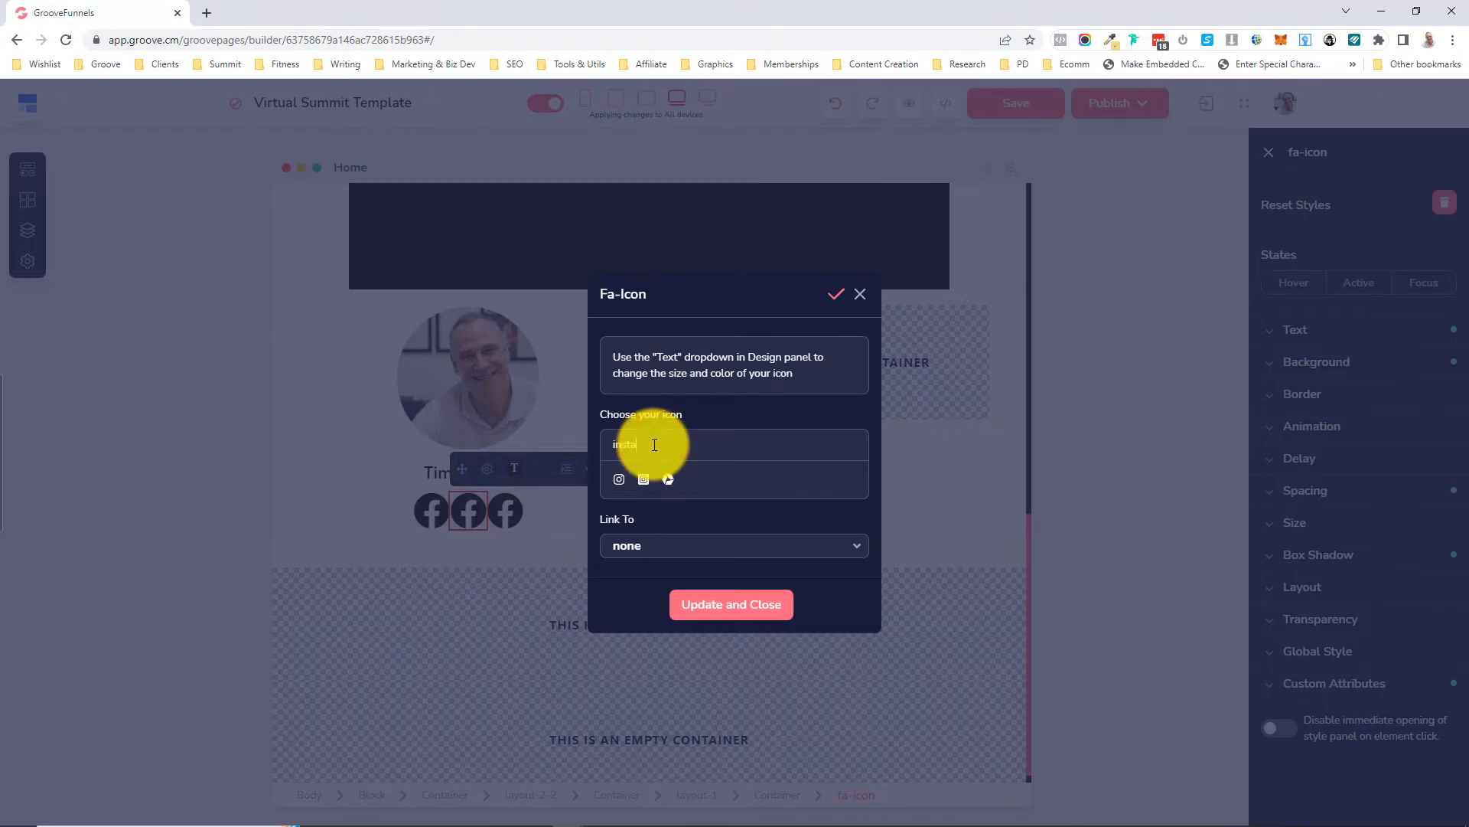
pyautogui.click(619, 480)
pyautogui.click(715, 600)
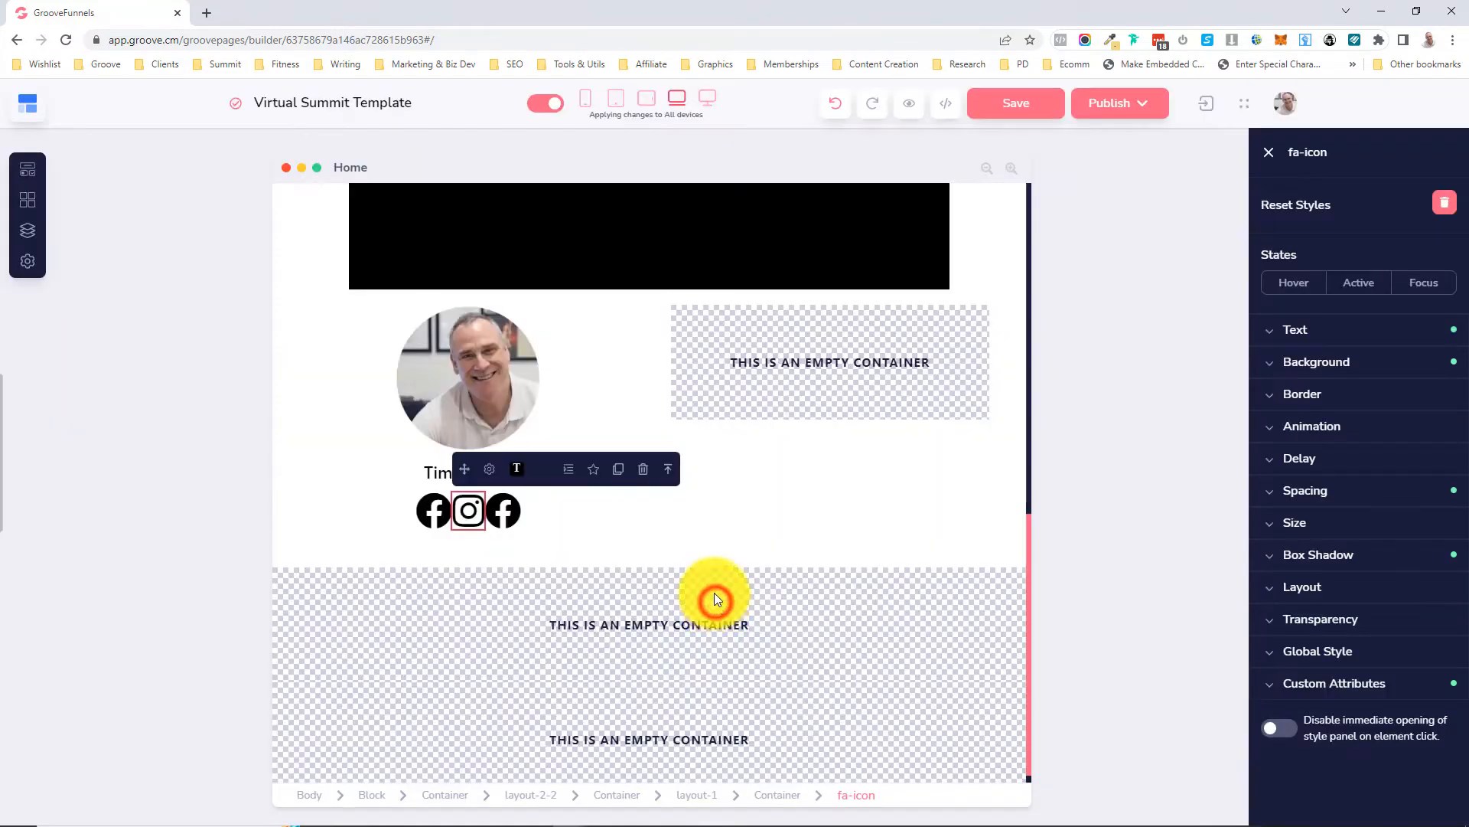
# - Change the third Facebook icon to the square LinkedIn icon (fab fa-linkedin), searching for "linked"
pyautogui.click(502, 516)
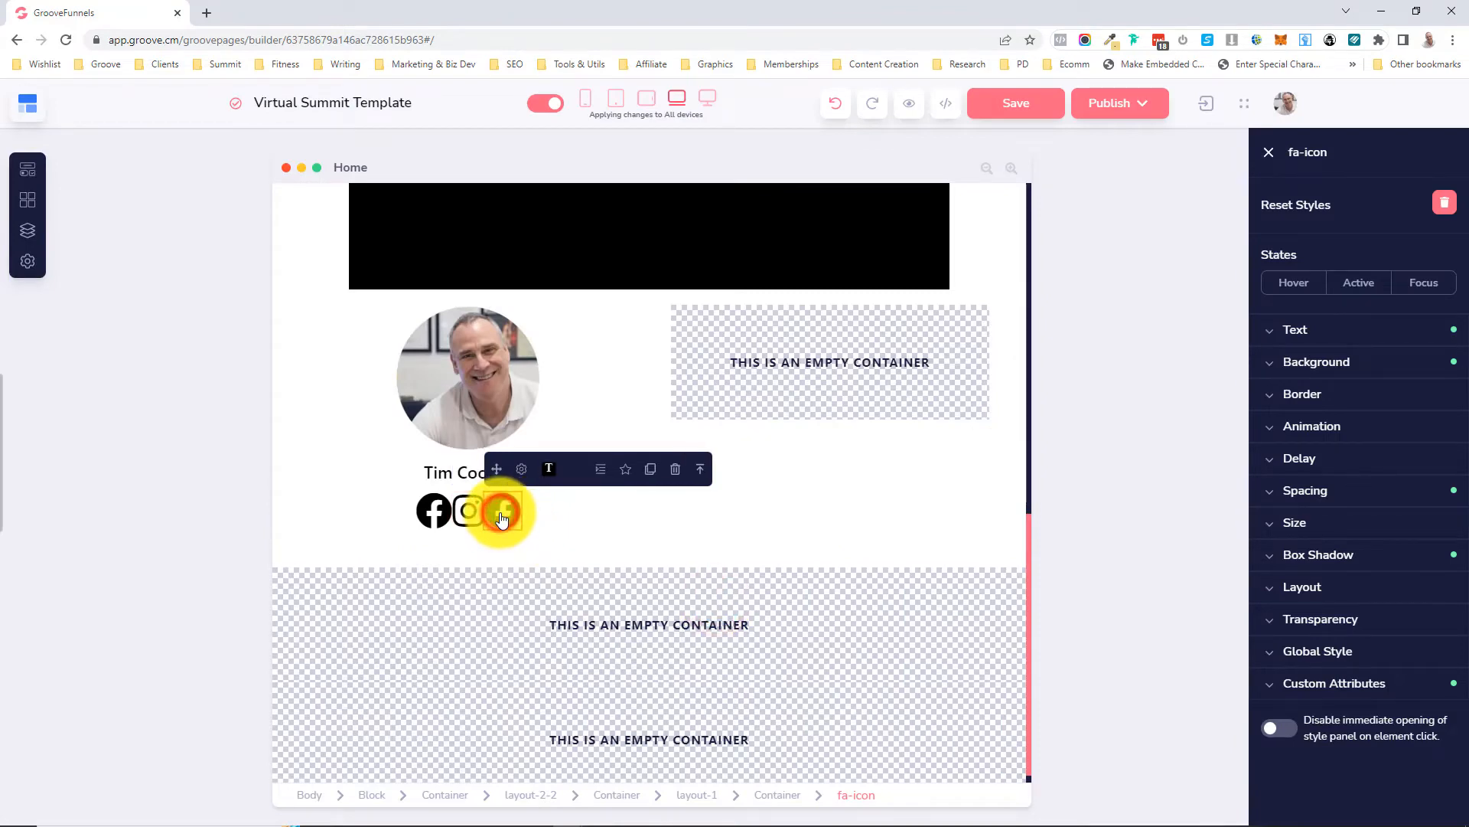
pyautogui.click(520, 475)
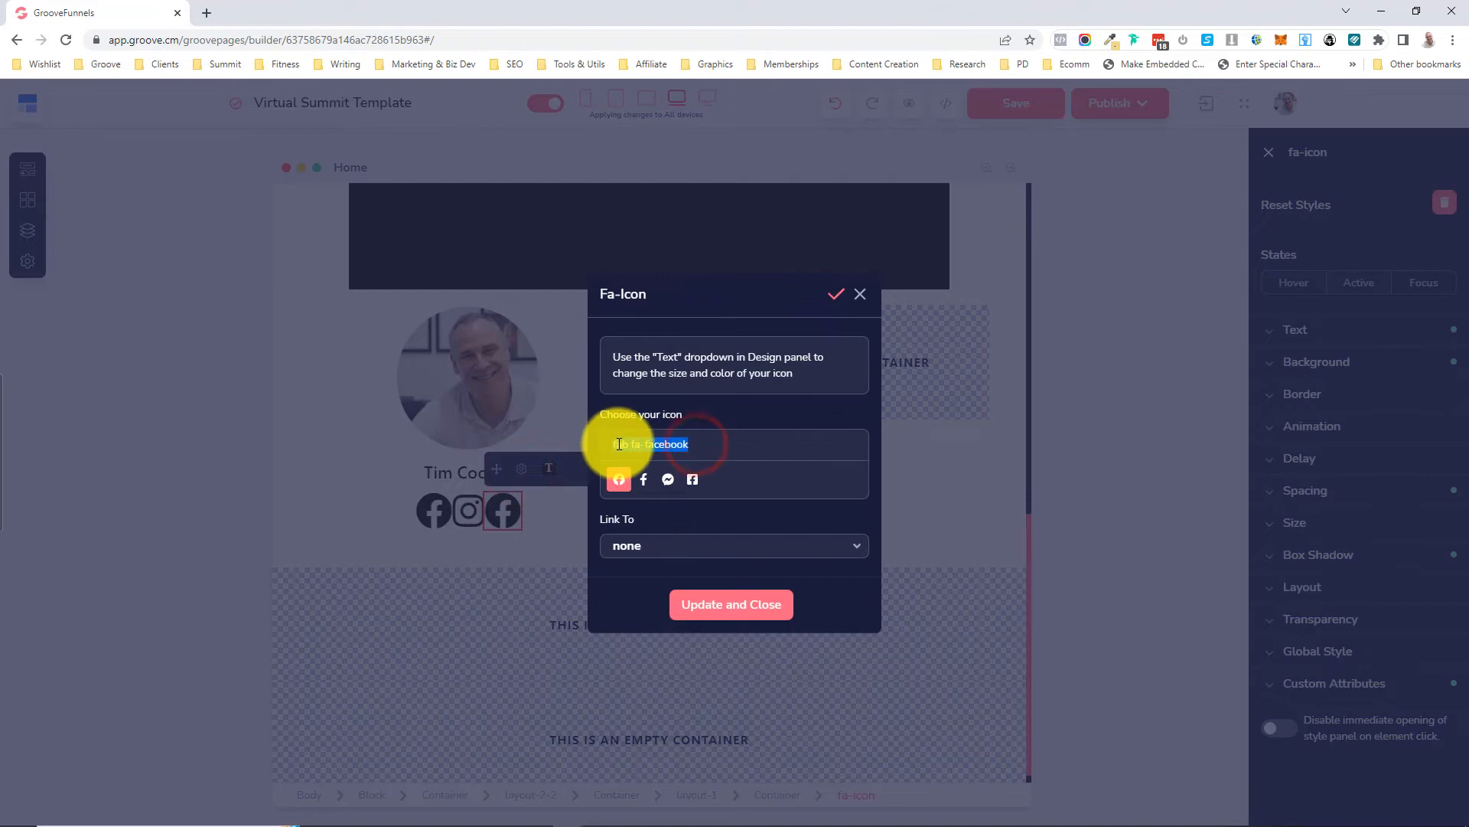
pyautogui.press('BackSpace')
pyautogui.write('linked')
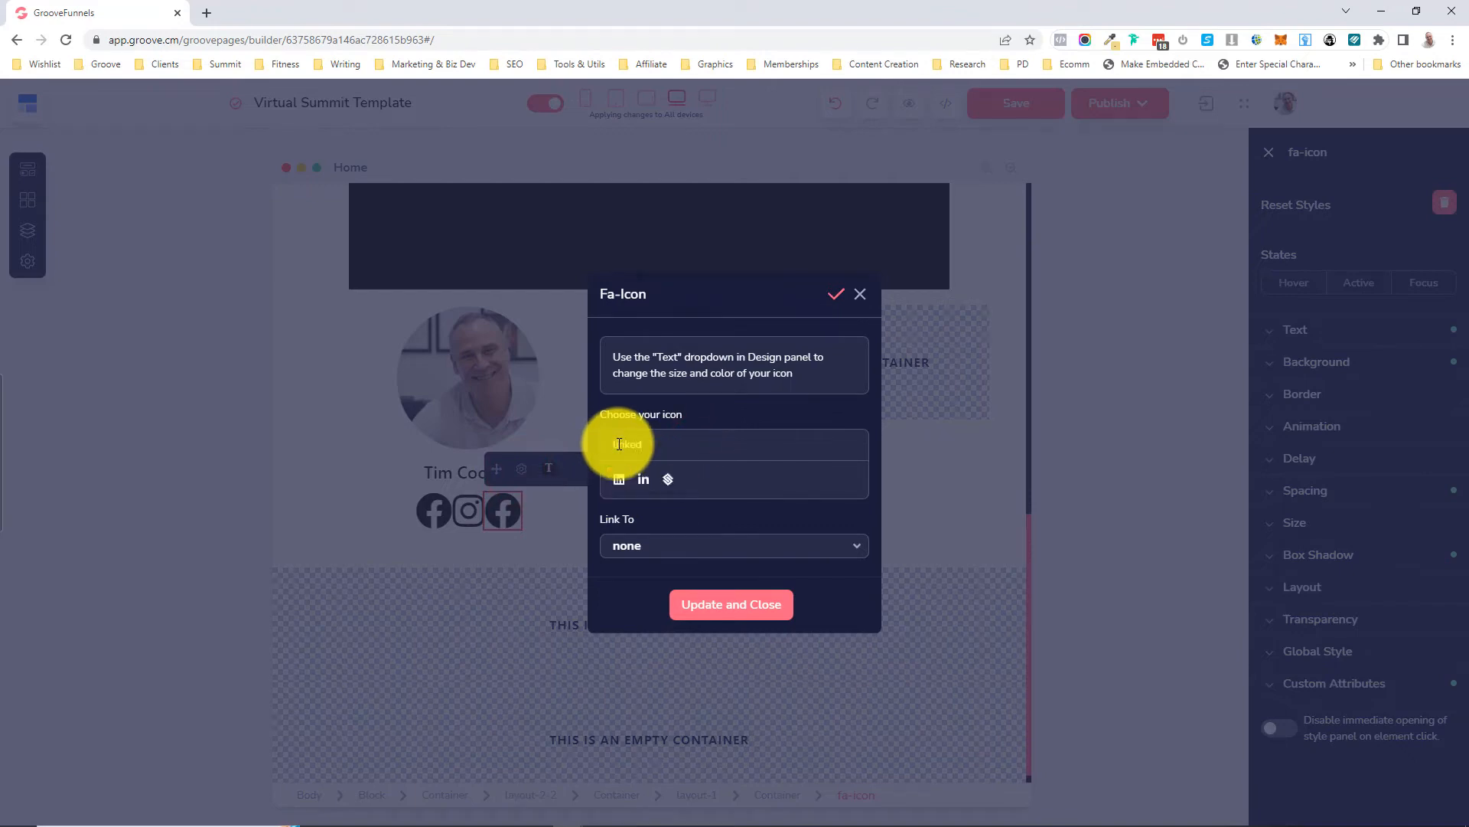
pyautogui.click(622, 479)
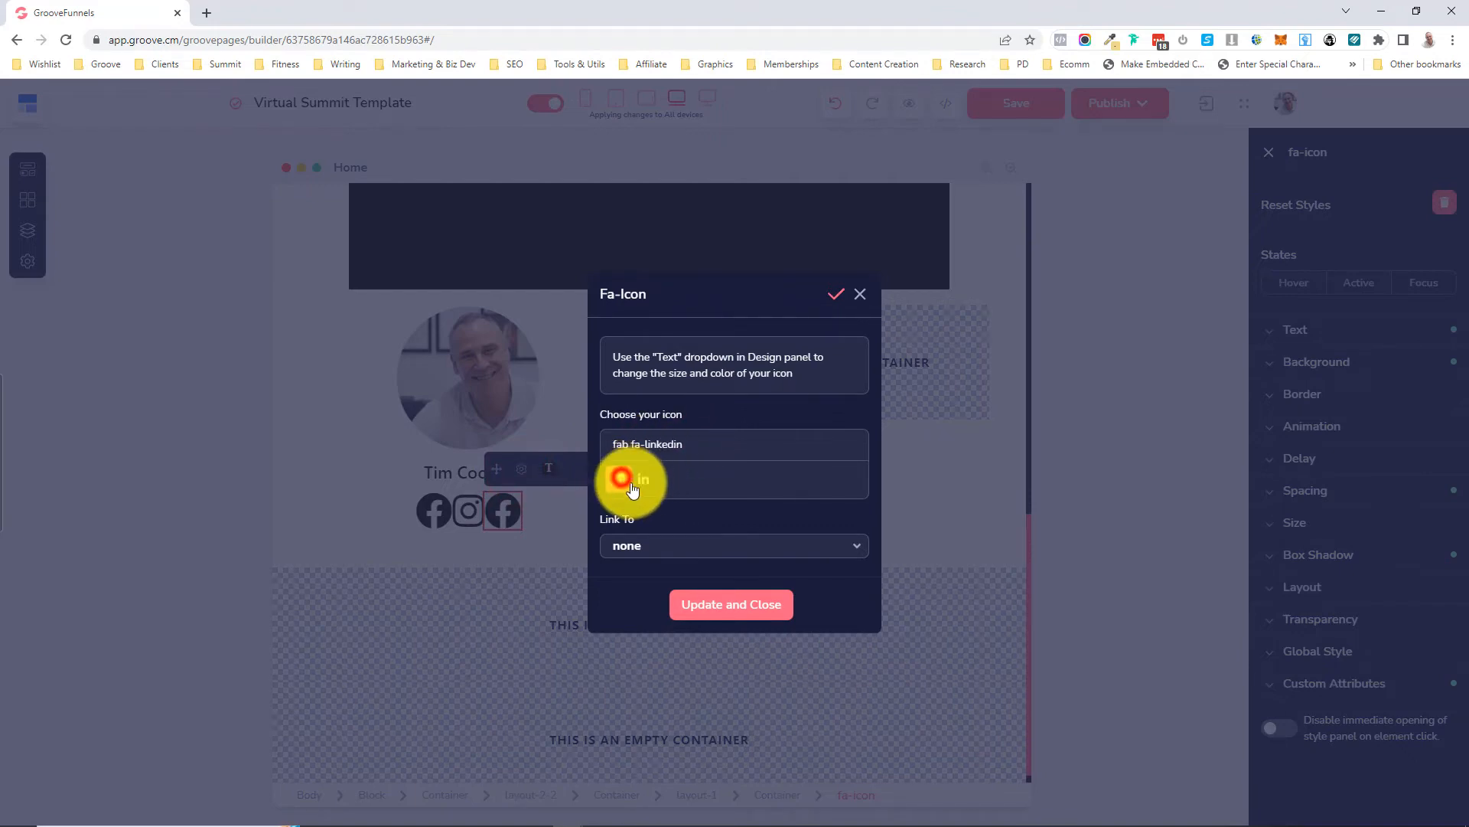
pyautogui.click(699, 606)
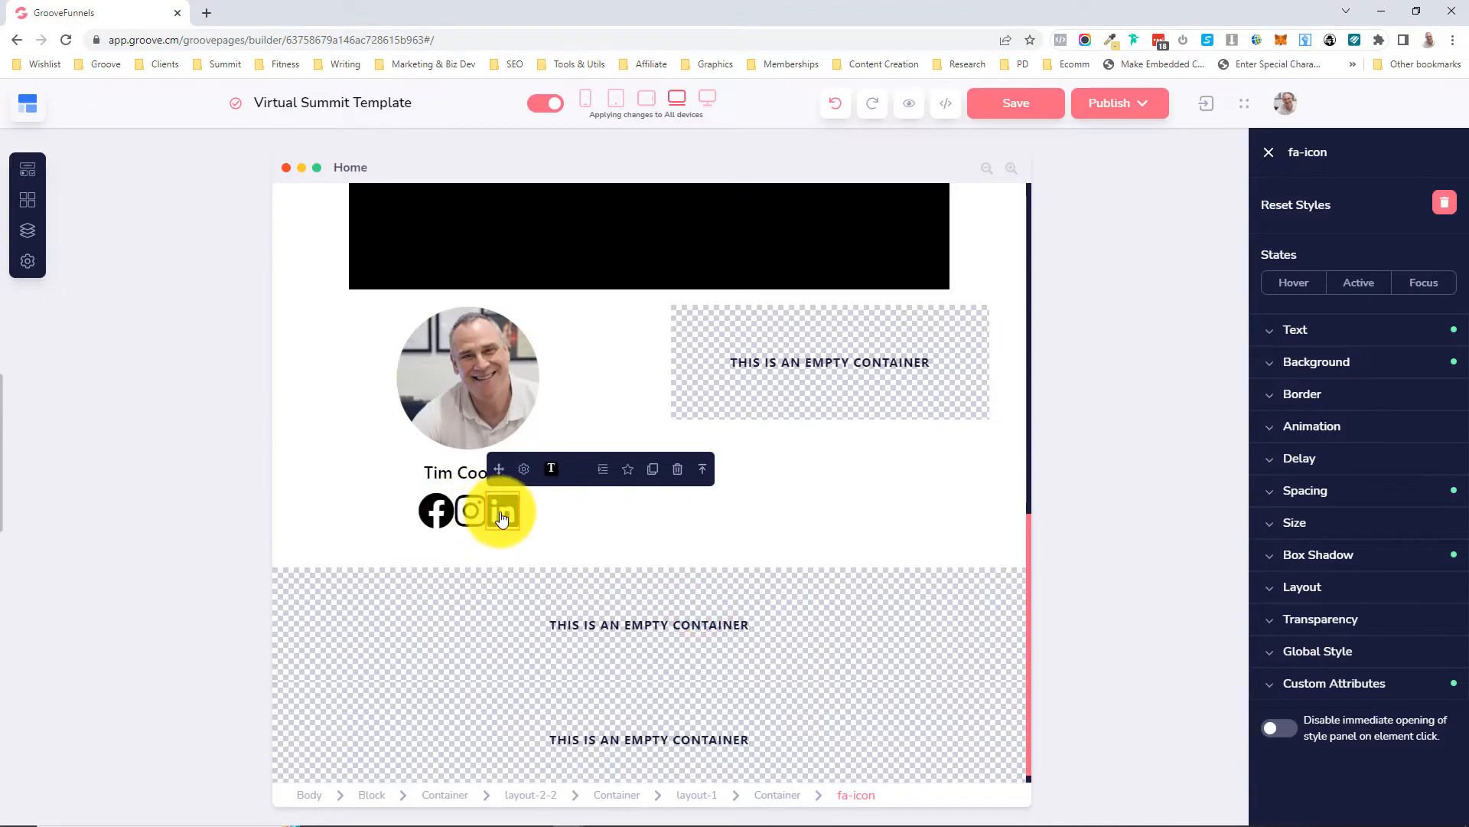
# - Set the Facebook icon's right padding to 5
pyautogui.click(440, 513)
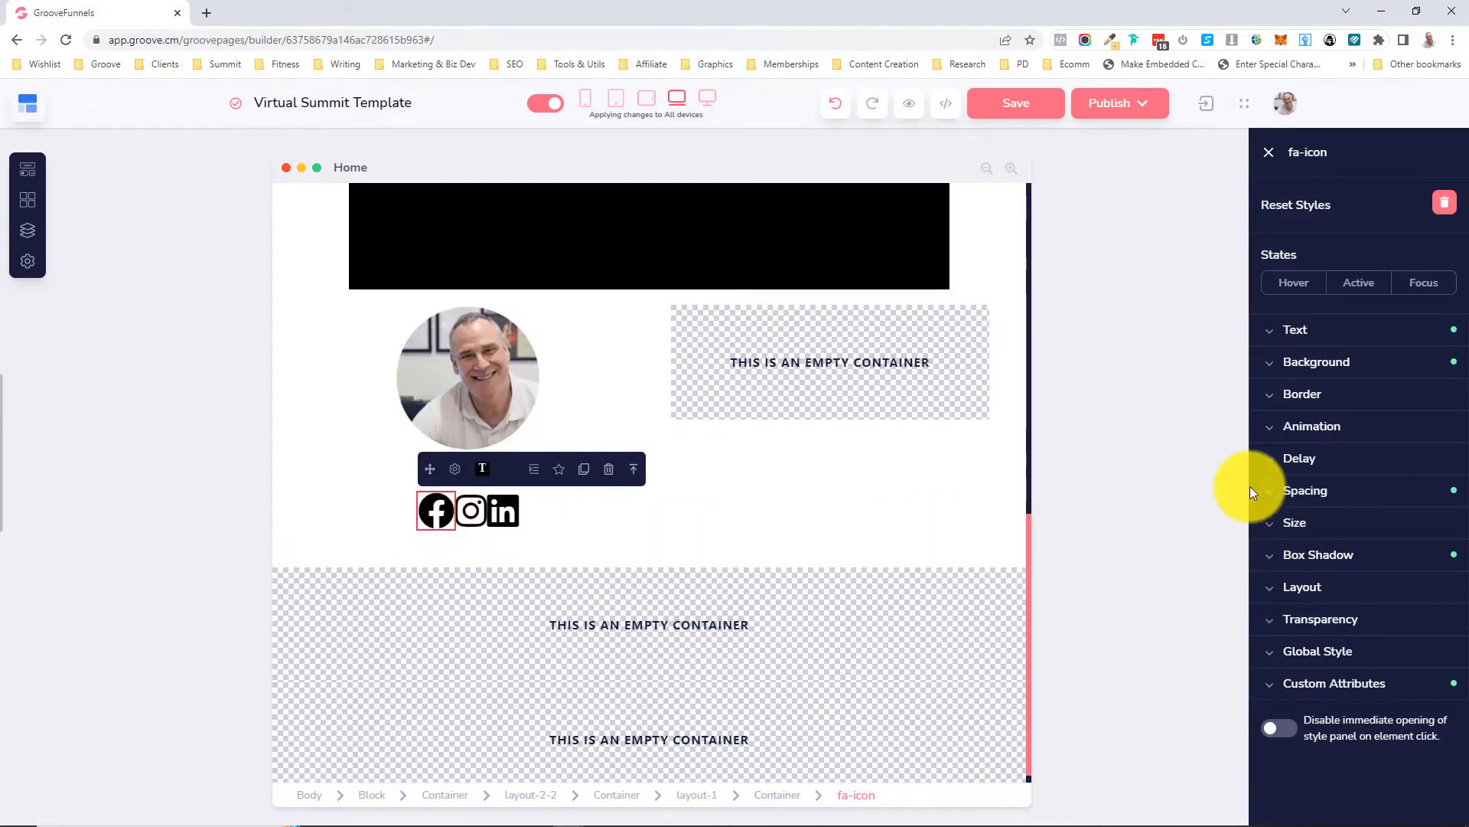
pyautogui.click(1313, 499)
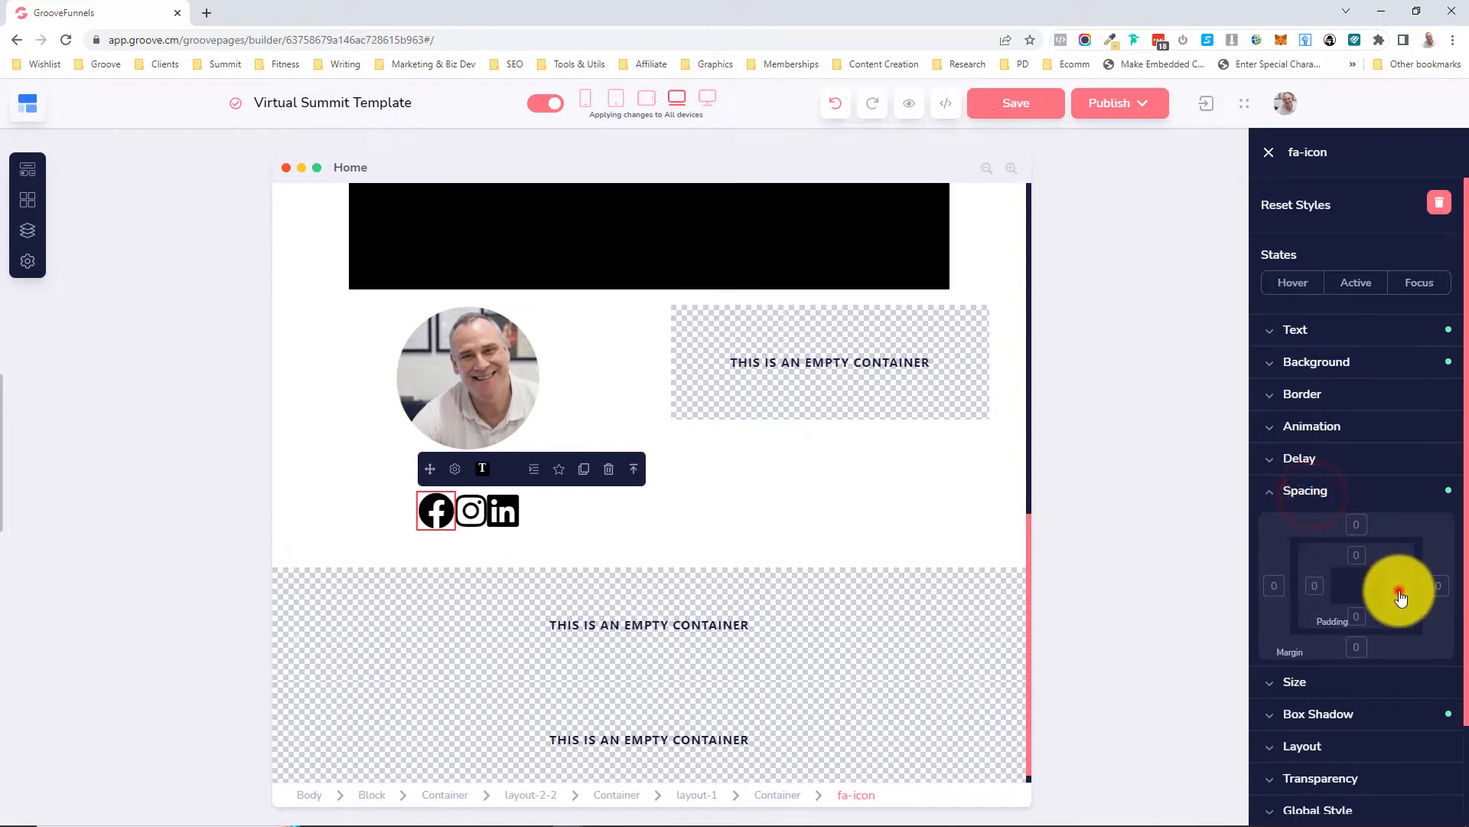
pyautogui.click(1397, 586)
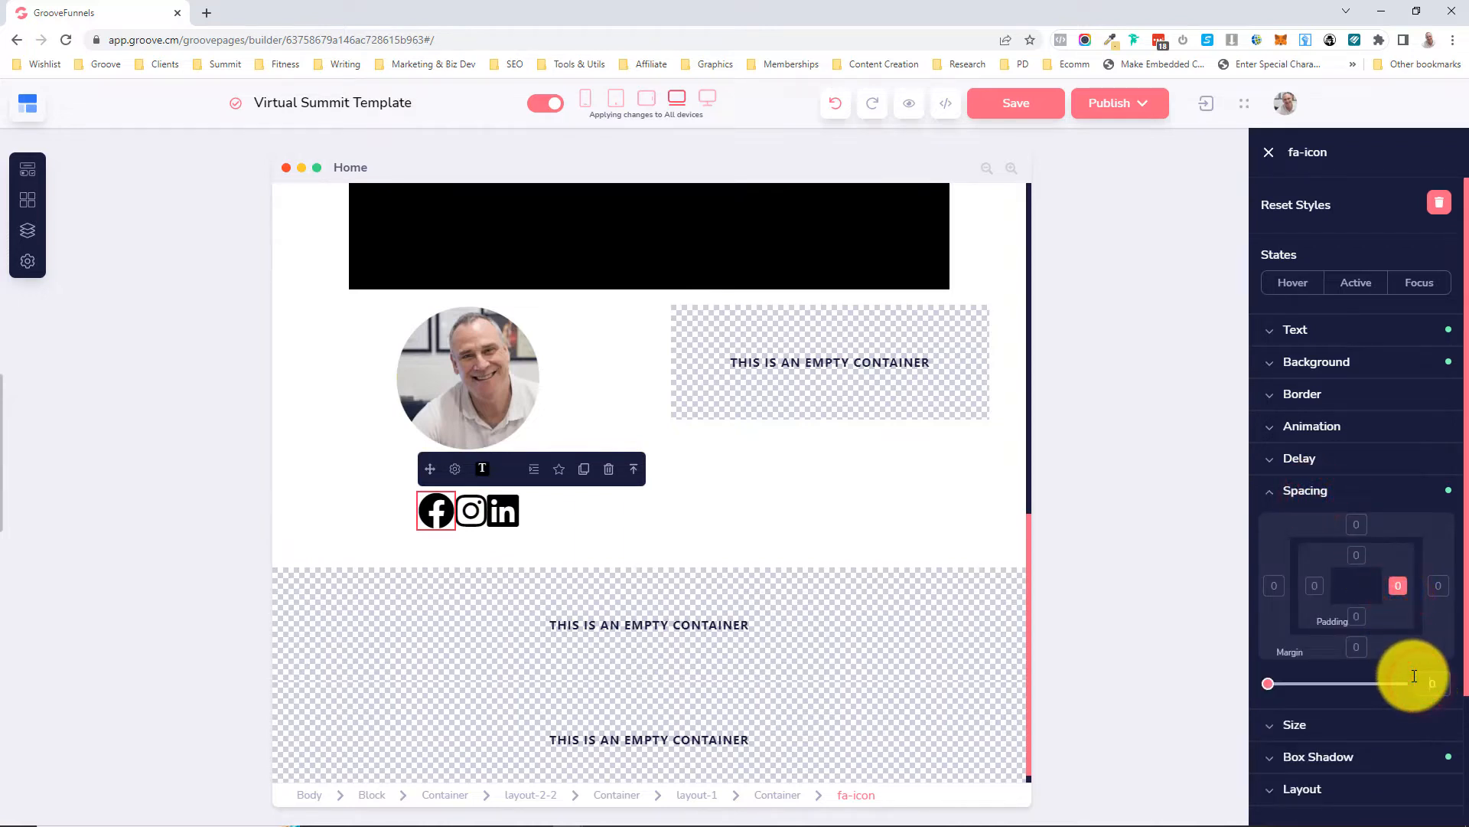
pyautogui.write('50')
pyautogui.press('BackSpace')
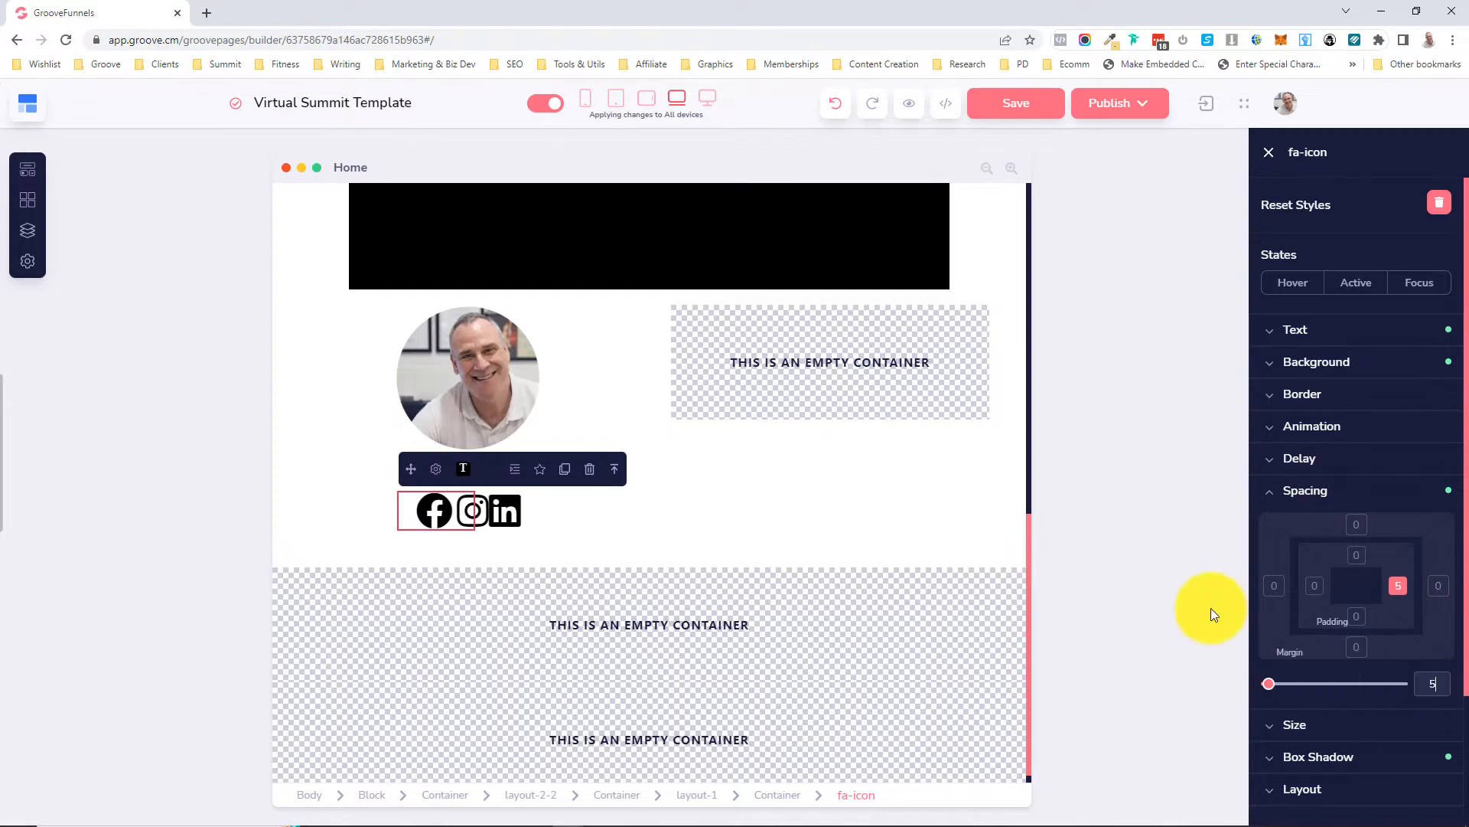
# - Set the Instagram icon's right margin to 5
pyautogui.click(476, 517)
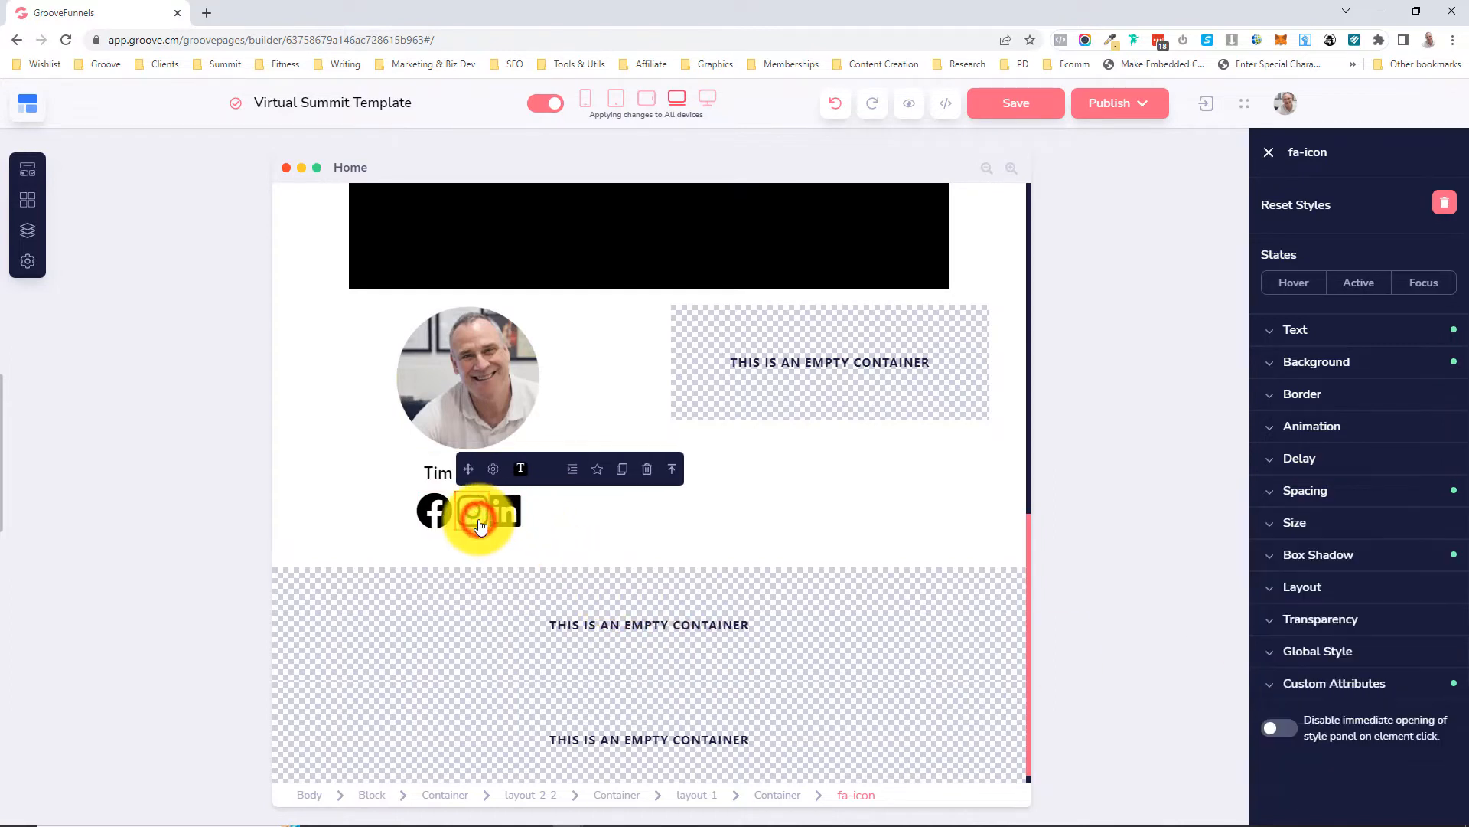
pyautogui.click(1304, 490)
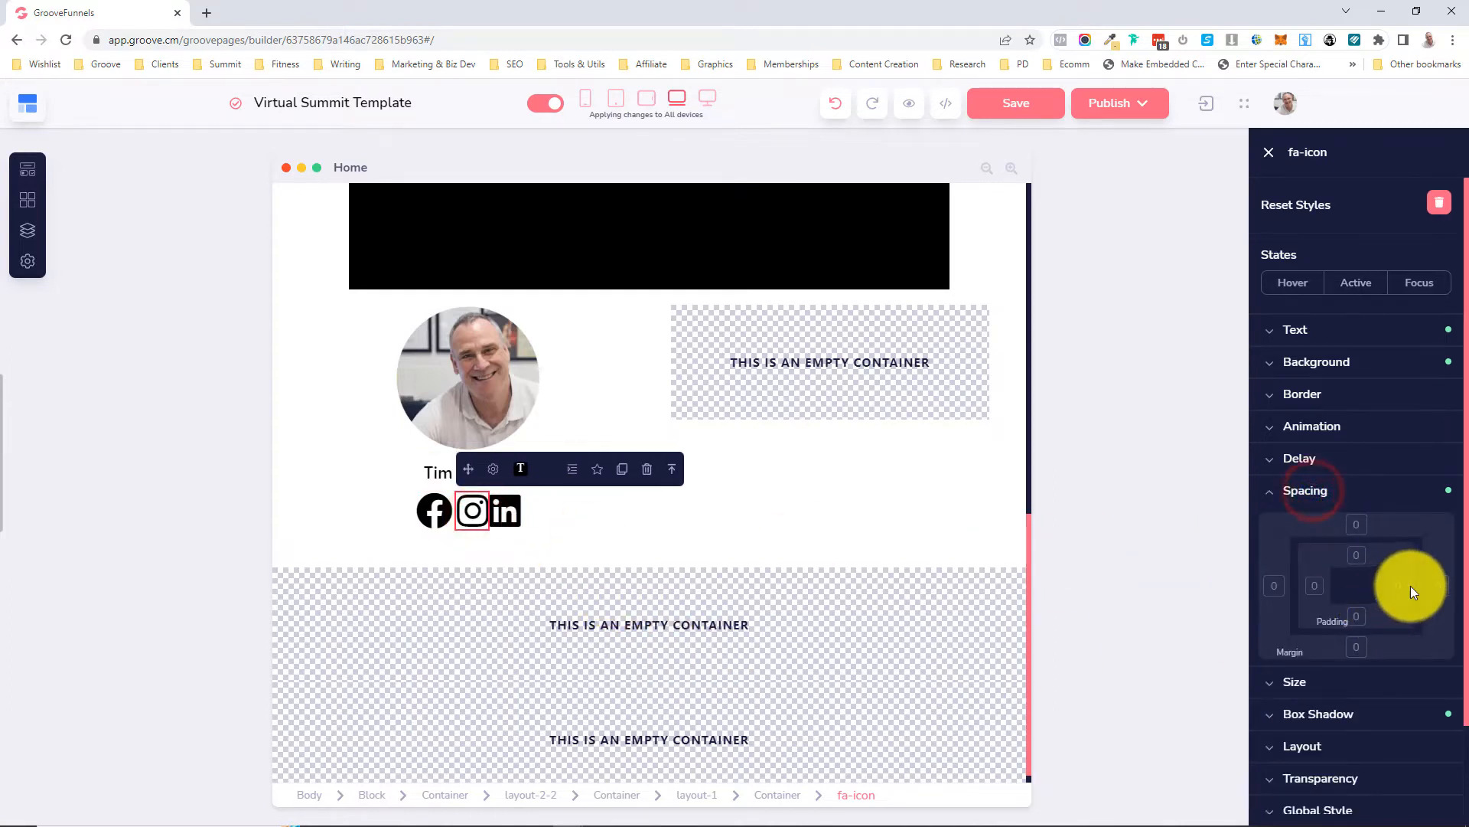
pyautogui.click(1433, 588)
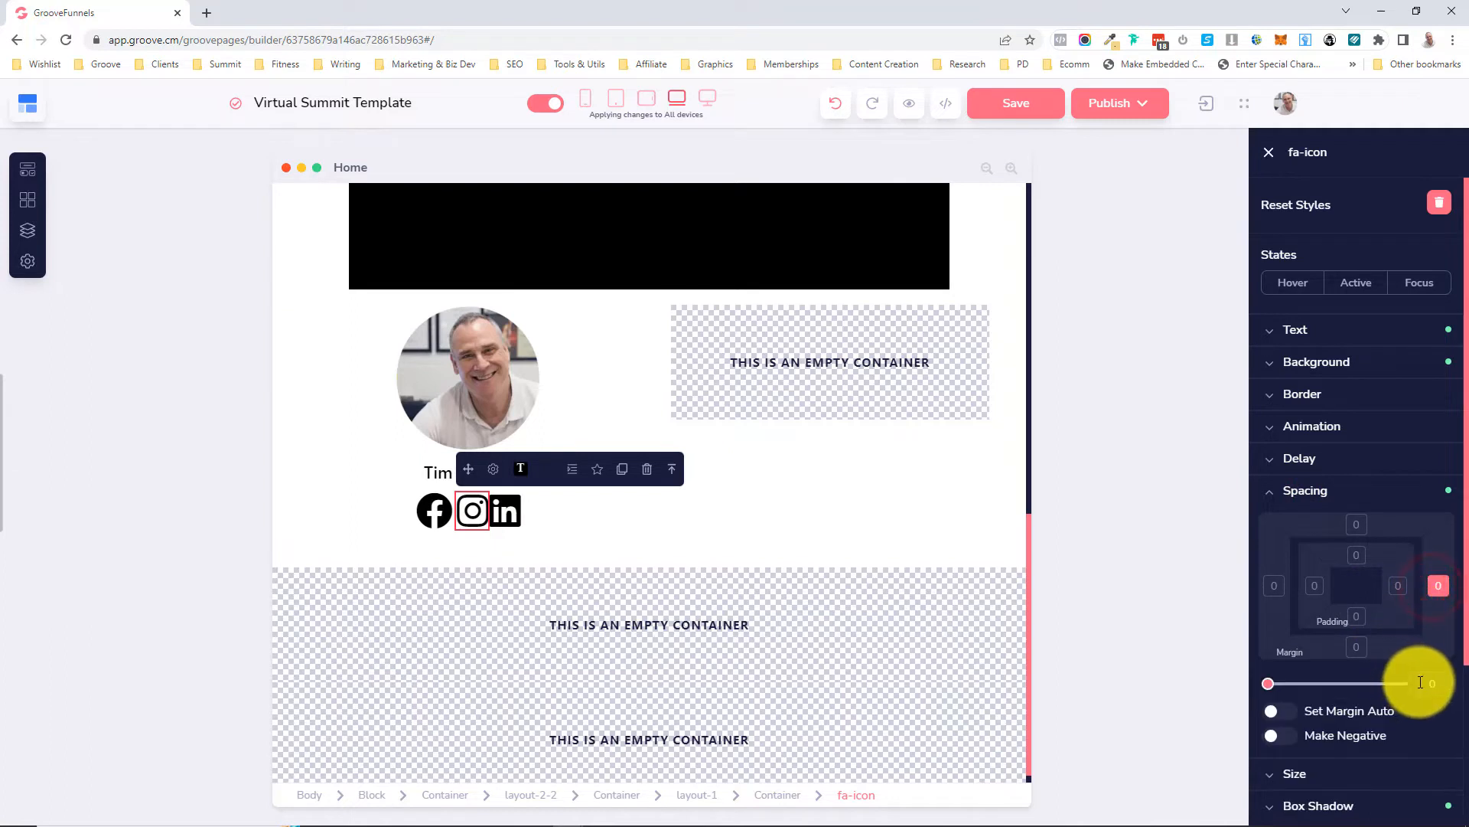
pyautogui.click(1424, 674)
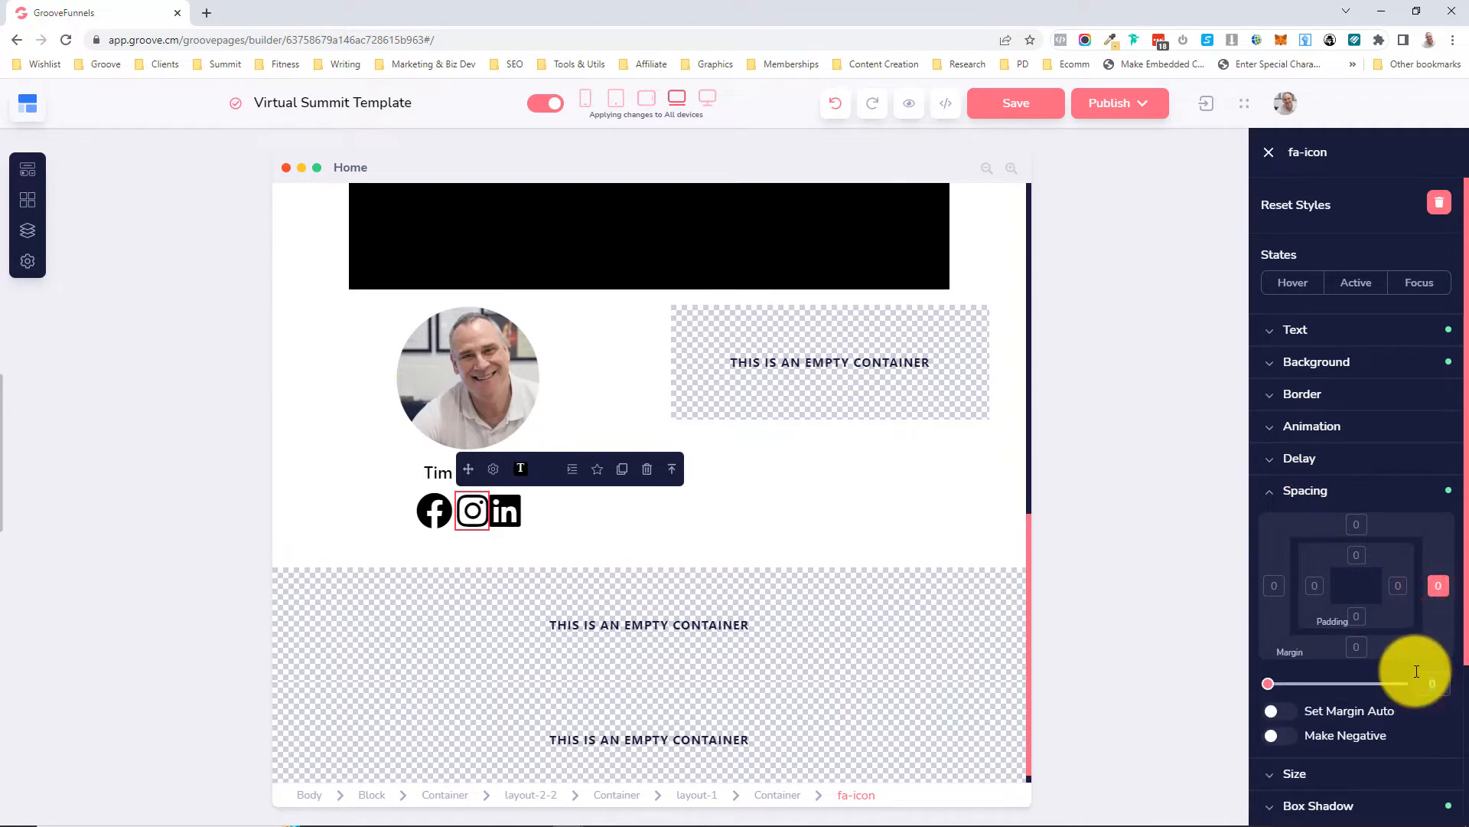
pyautogui.write('5')
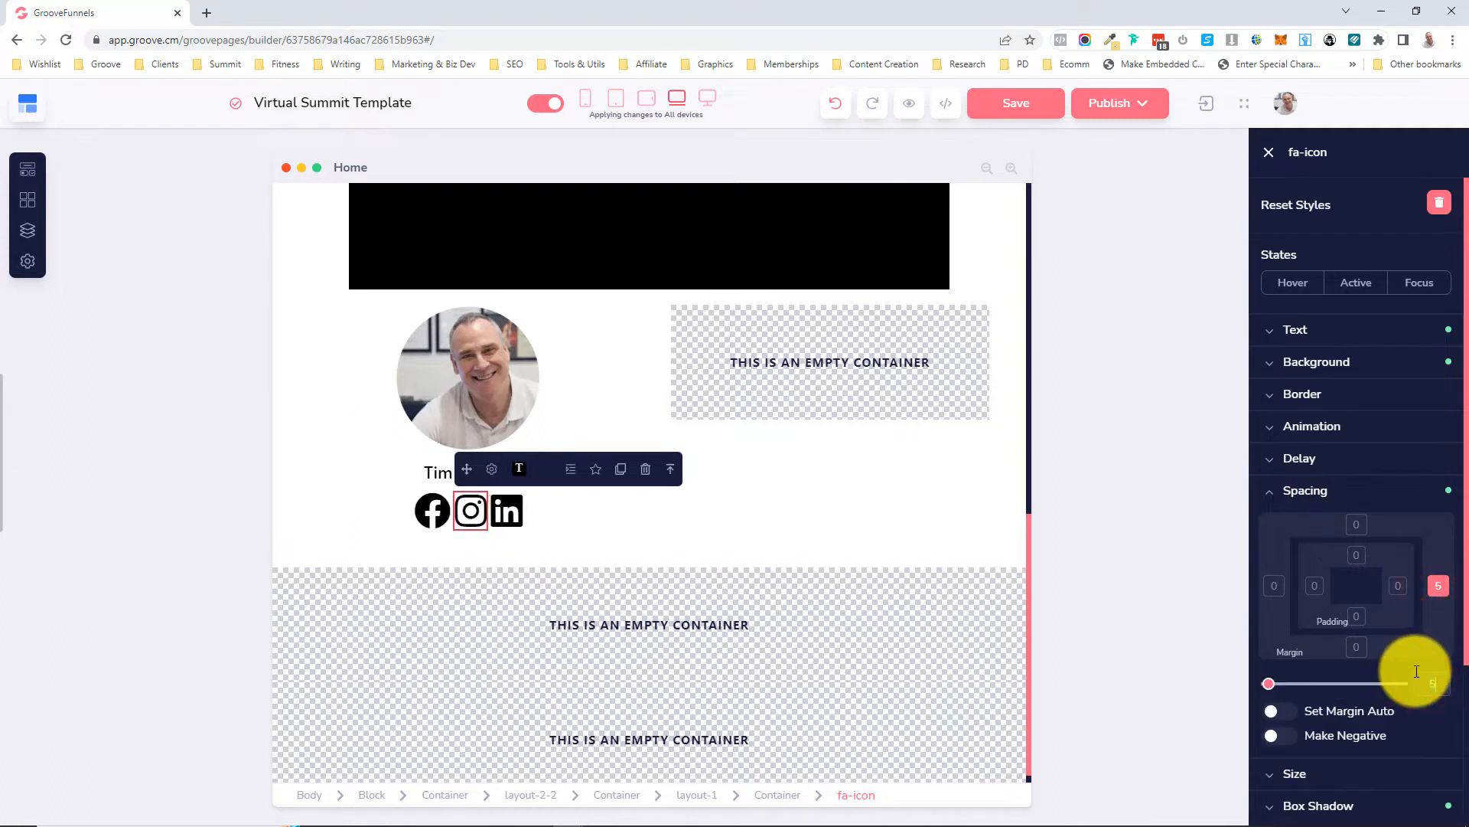
pyautogui.click(566, 509)
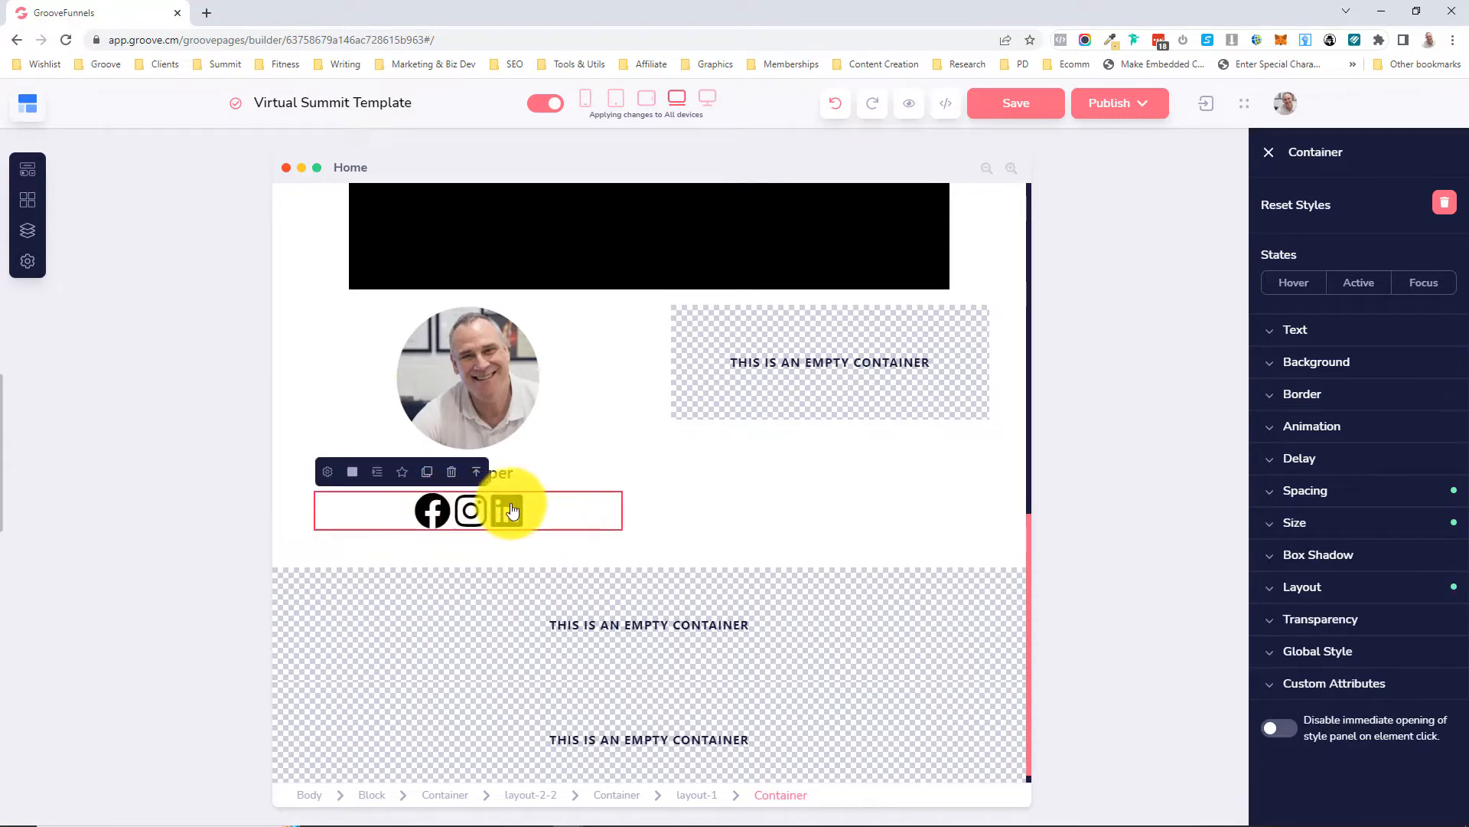
# - Set the Facebook icon's text colour to pure blue from the colour grid
pyautogui.click(433, 510)
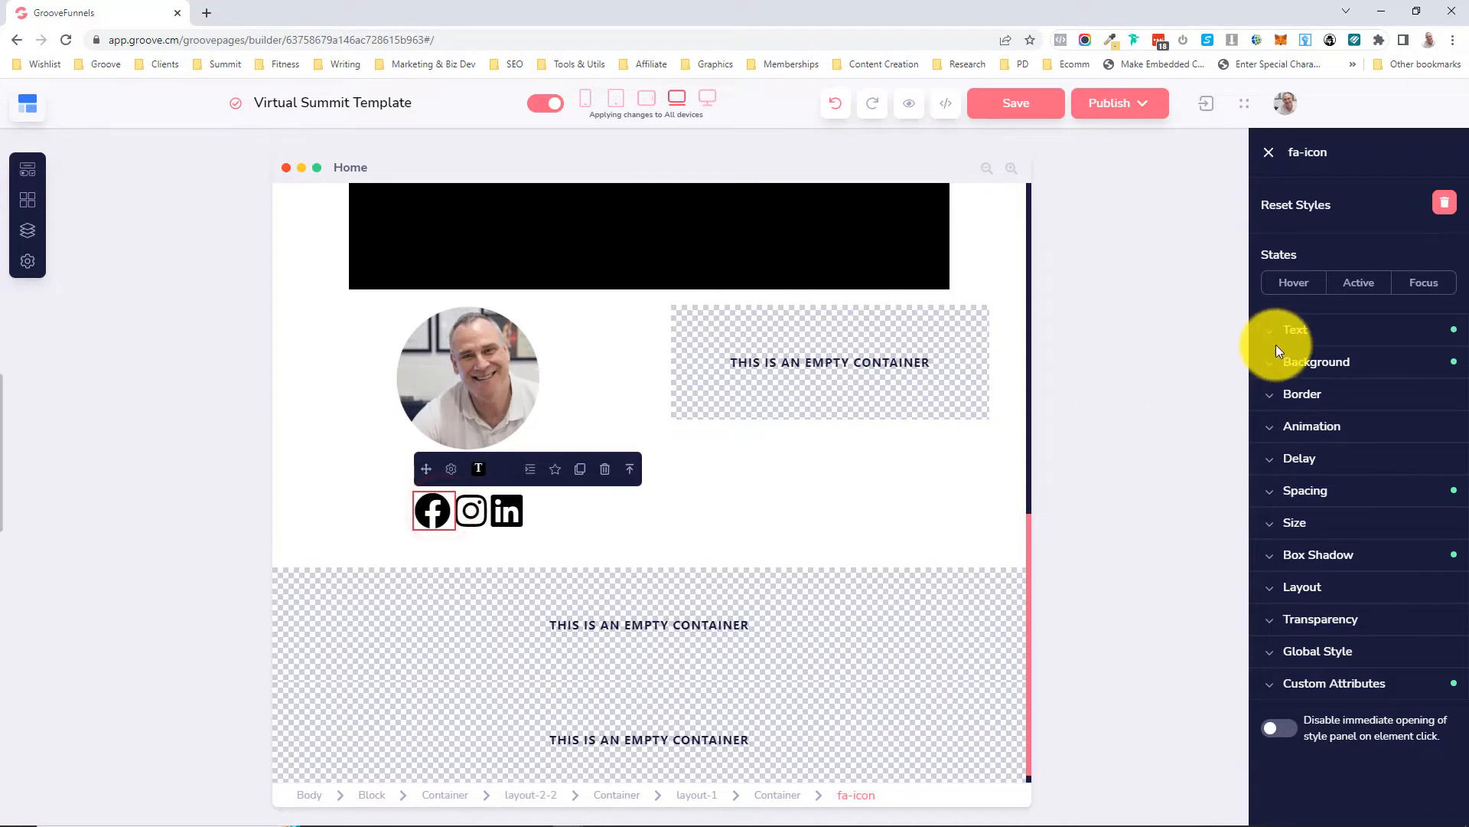
pyautogui.click(1301, 334)
pyautogui.click(1409, 391)
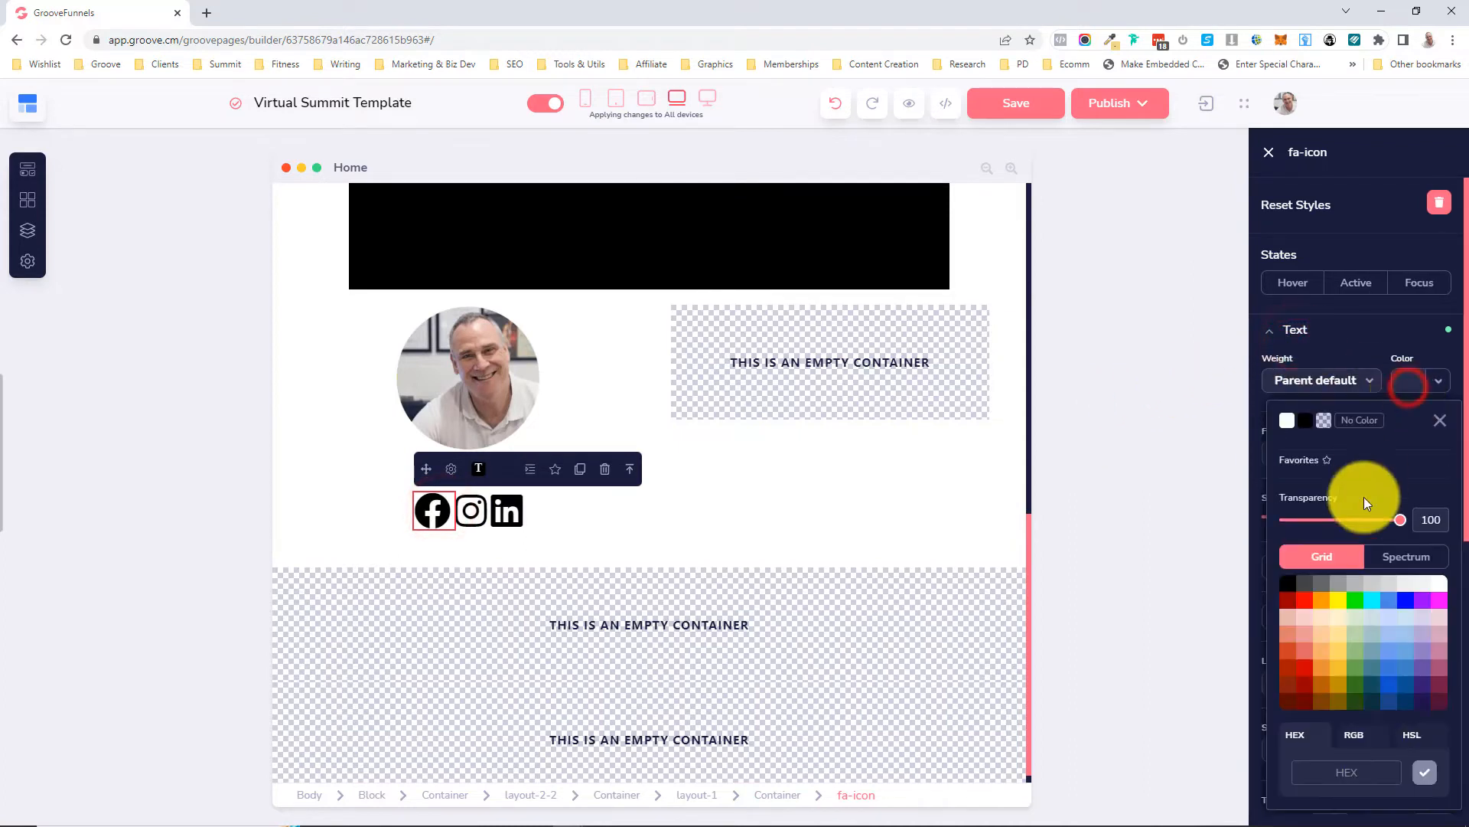
pyautogui.click(1411, 606)
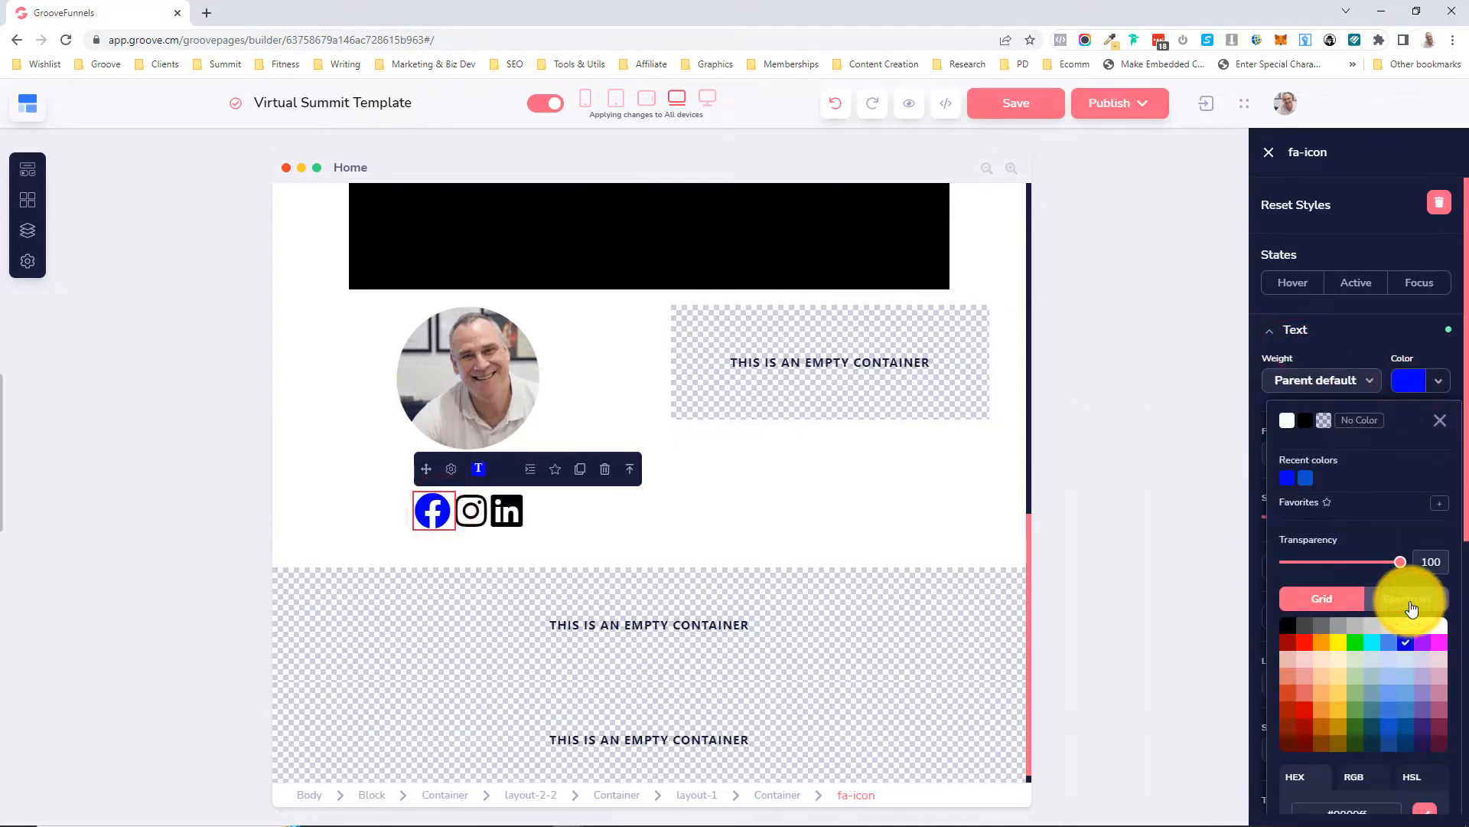
pyautogui.click(1441, 422)
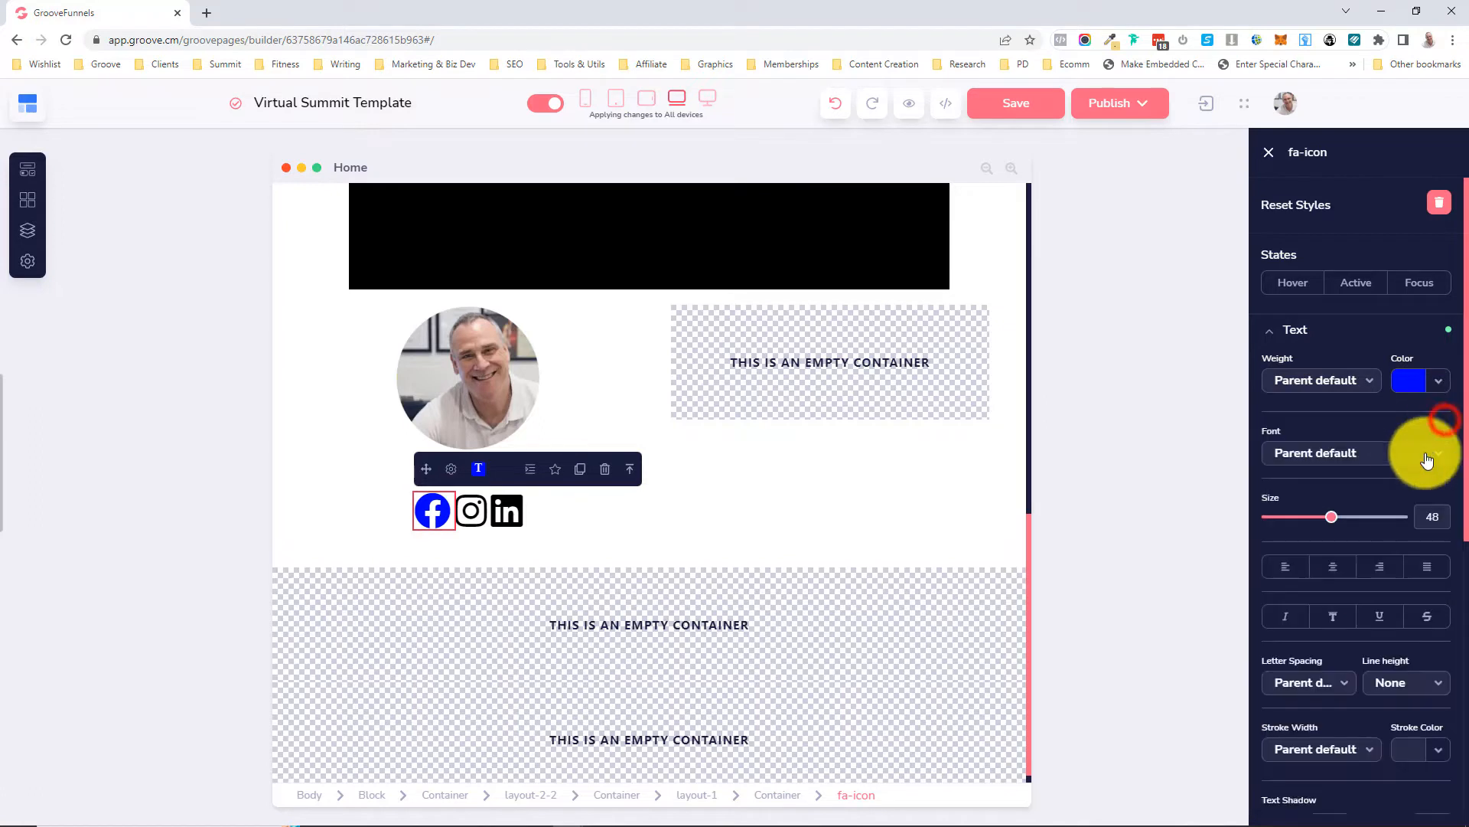
# - Set the Facebook icon's size to 28
pyautogui.moveTo(1328, 515); pyautogui.dragTo(1306, 521)
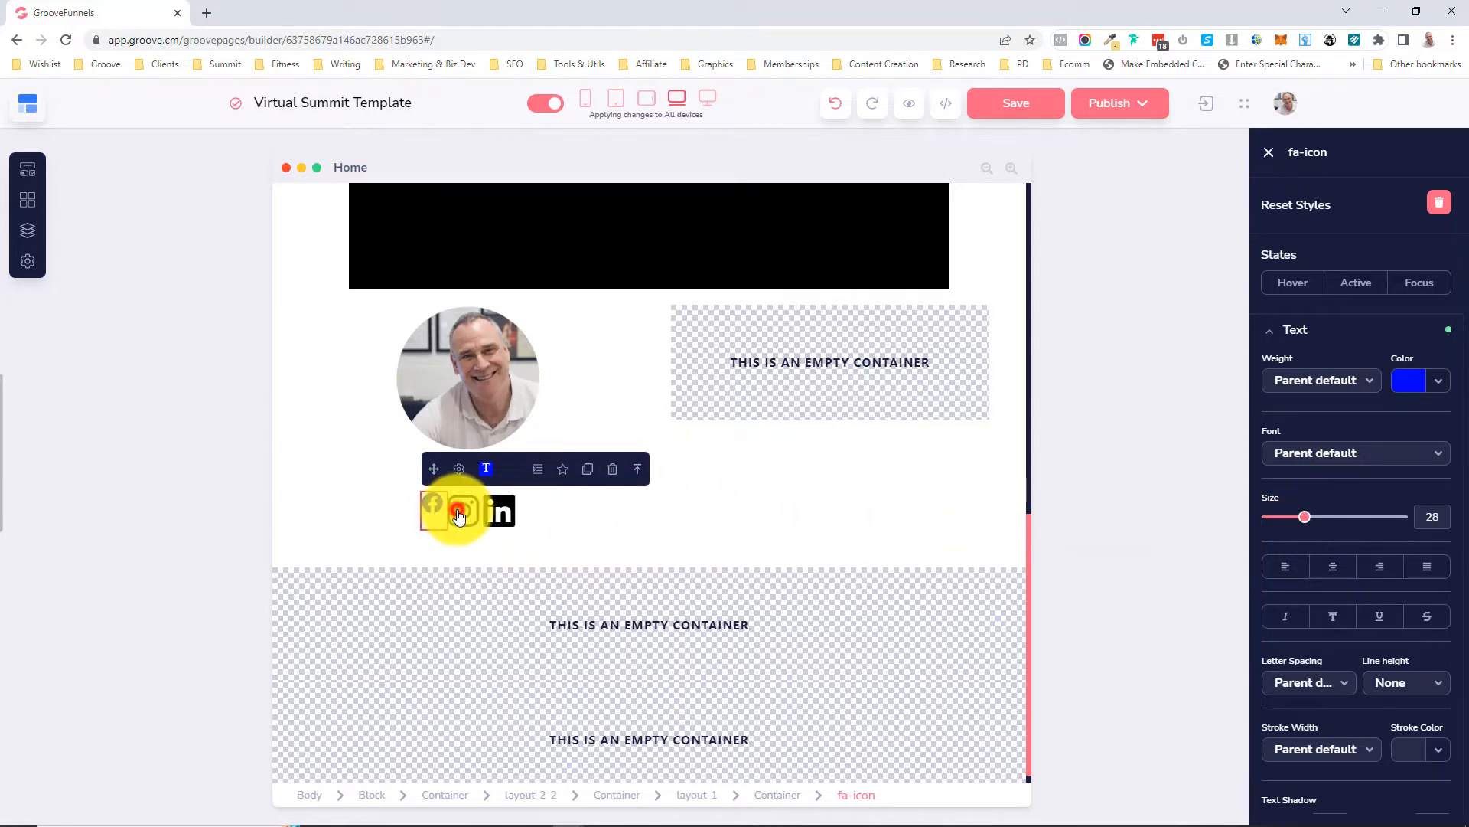
# - Set the Instagram icon's text colour to magenta from the colour grid and its size to 28
pyautogui.click(462, 510)
pyautogui.click(1324, 330)
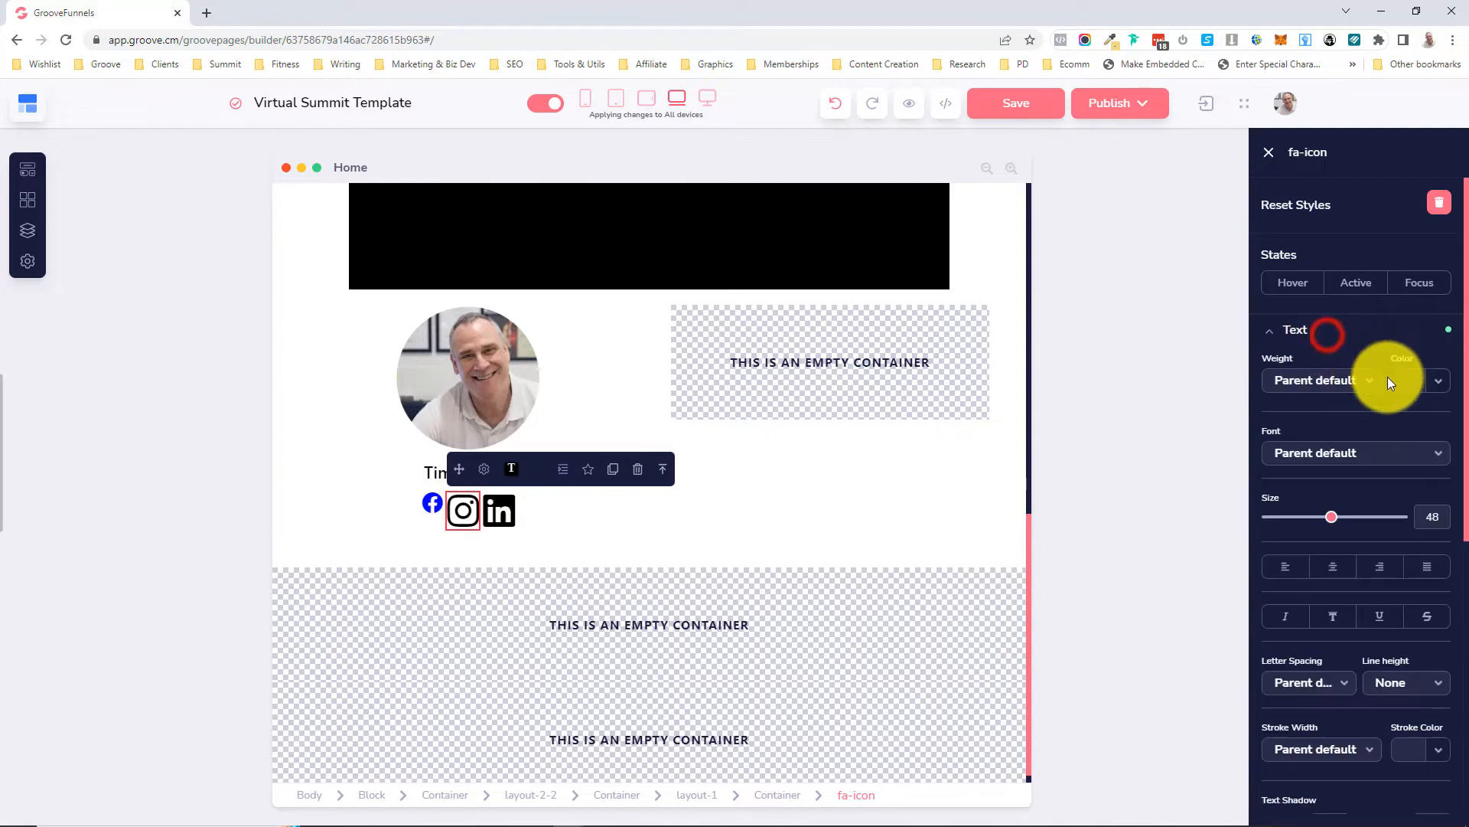
pyautogui.click(1402, 380)
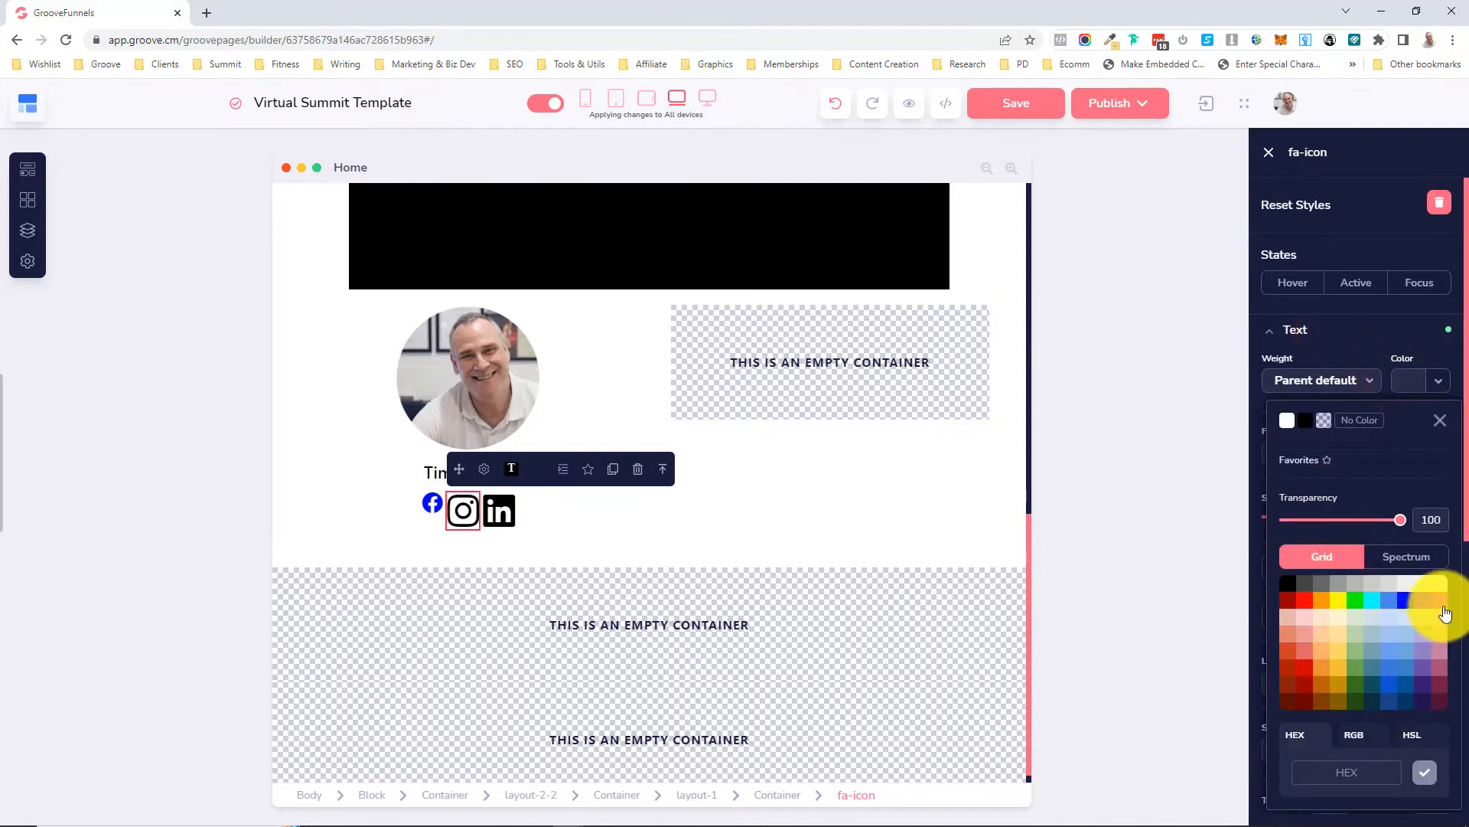
pyautogui.click(1439, 600)
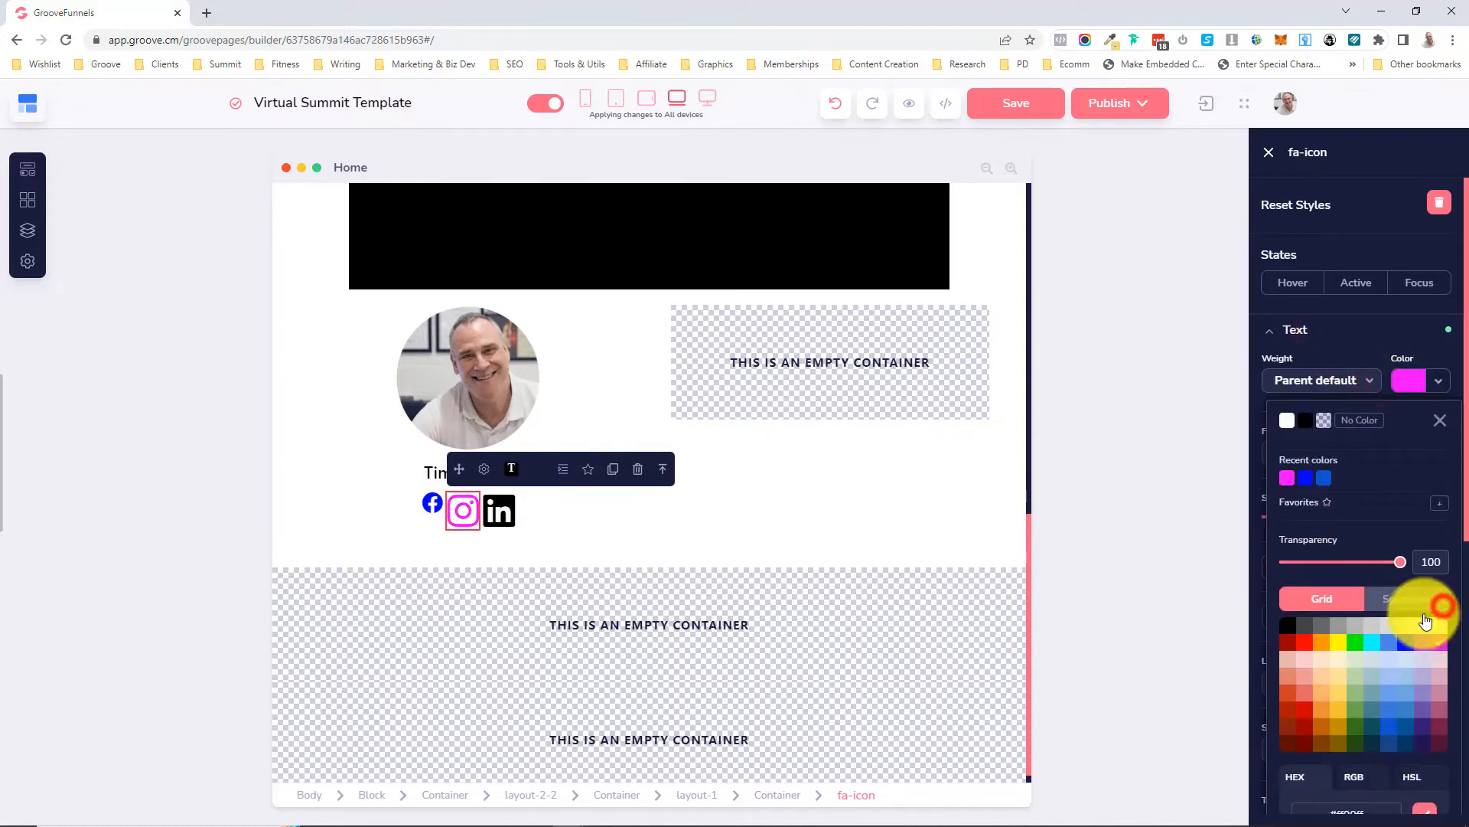
pyautogui.click(1436, 413)
pyautogui.click(1421, 514)
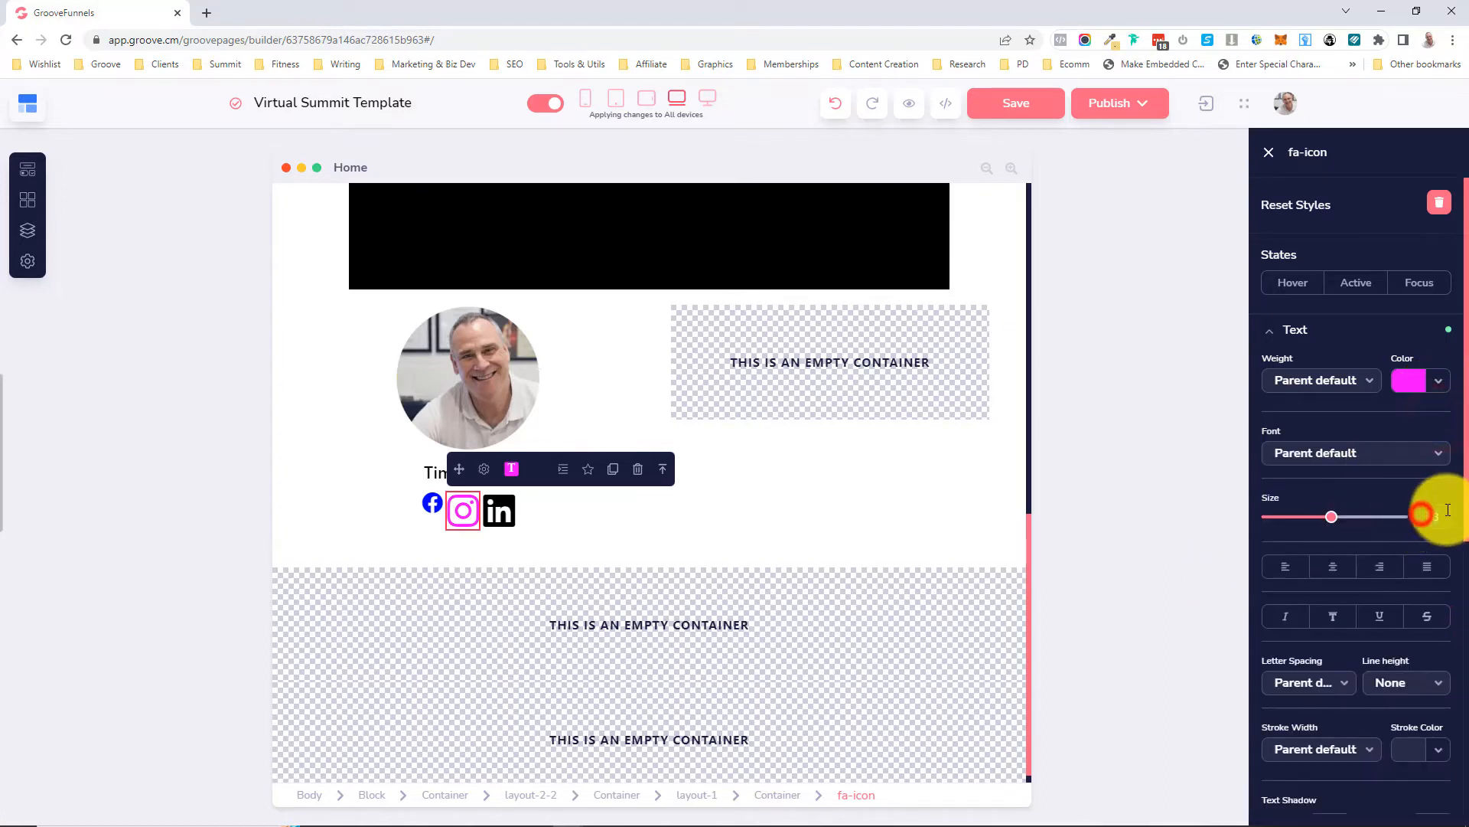
pyautogui.write('28')
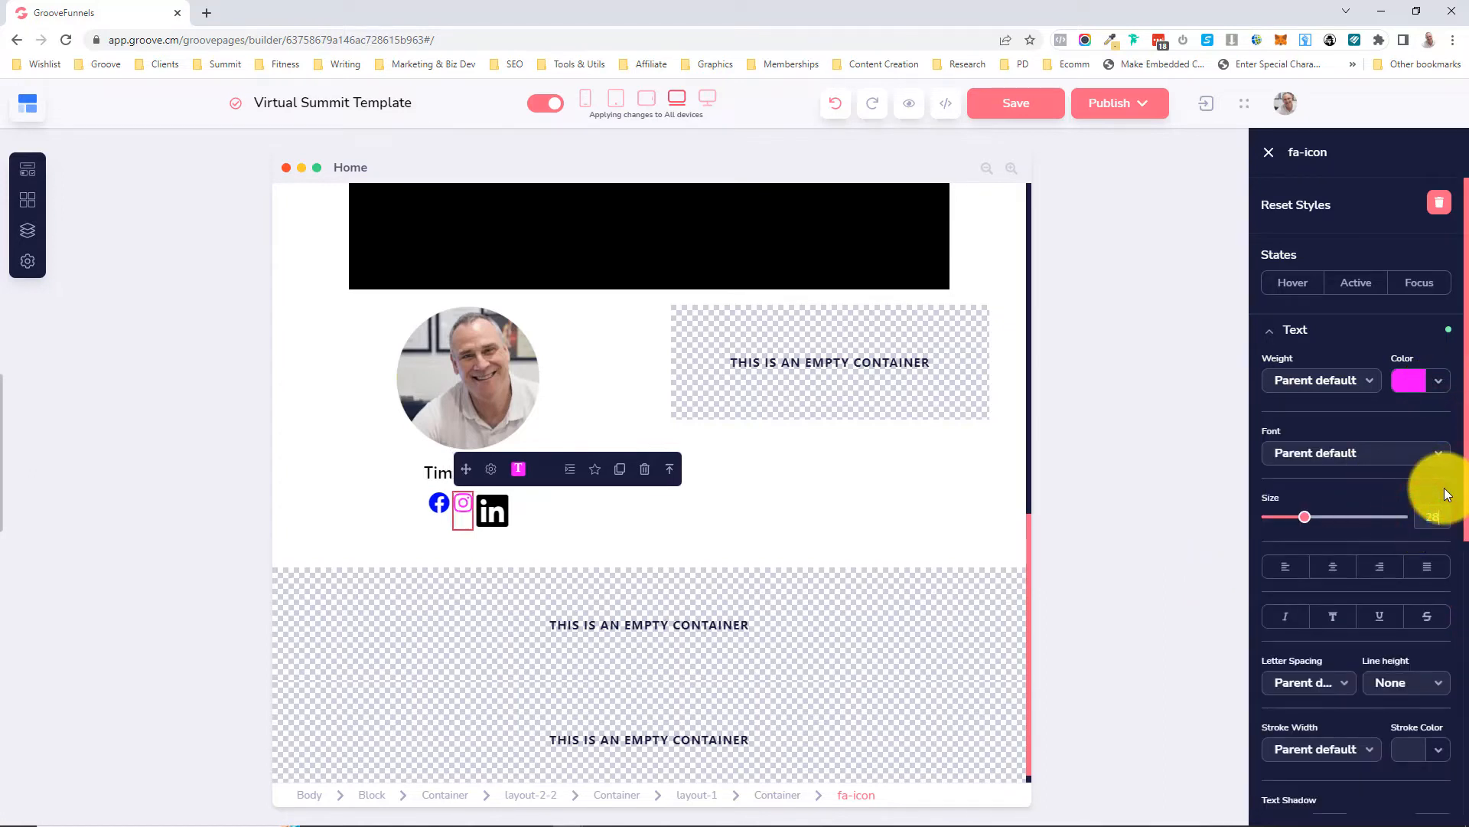
# - Set the LinkedIn icon's text colour to pure blue from the colour grid and its size to 28
pyautogui.click(494, 509)
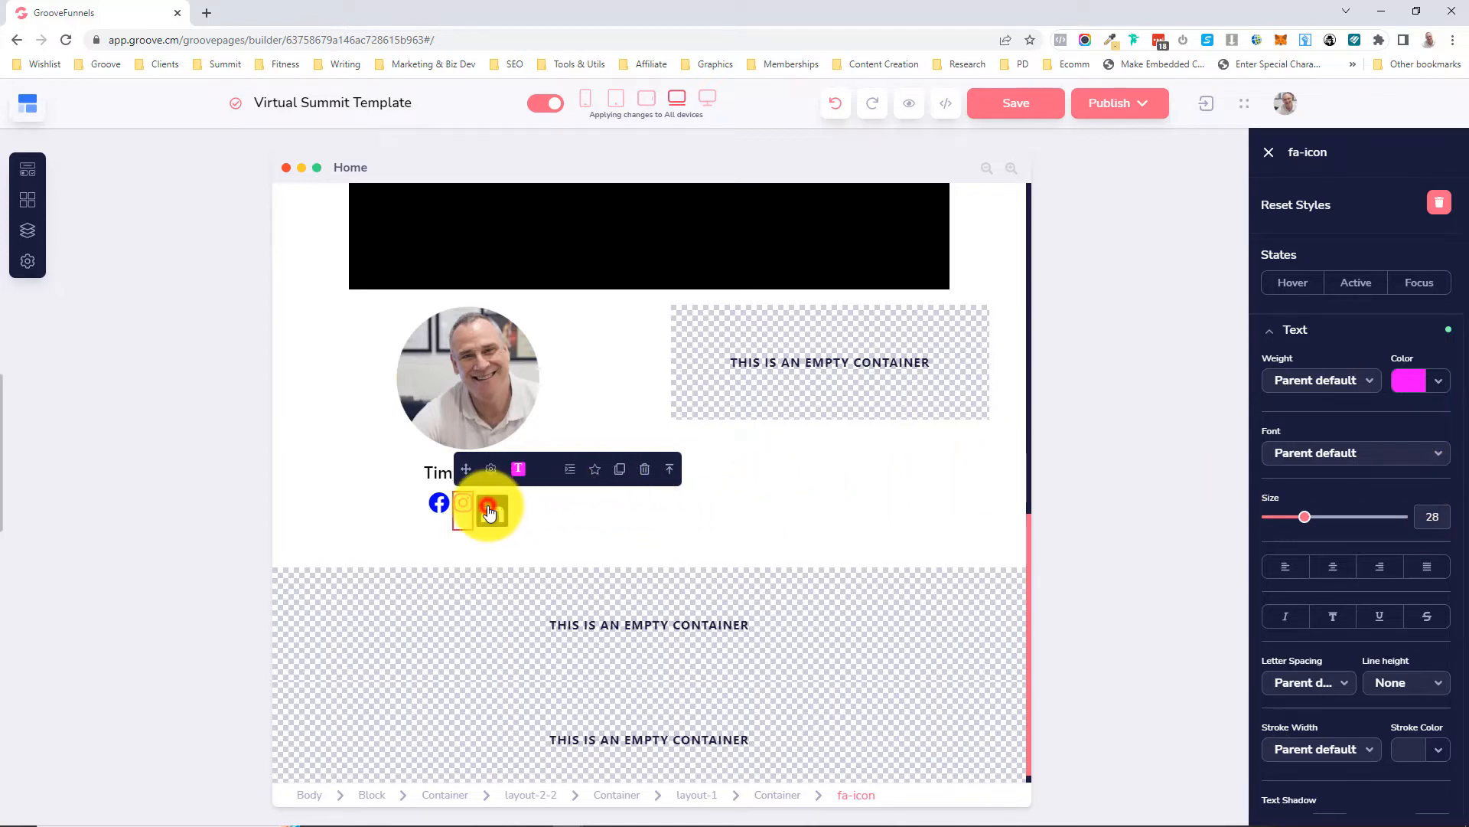
pyautogui.click(1354, 331)
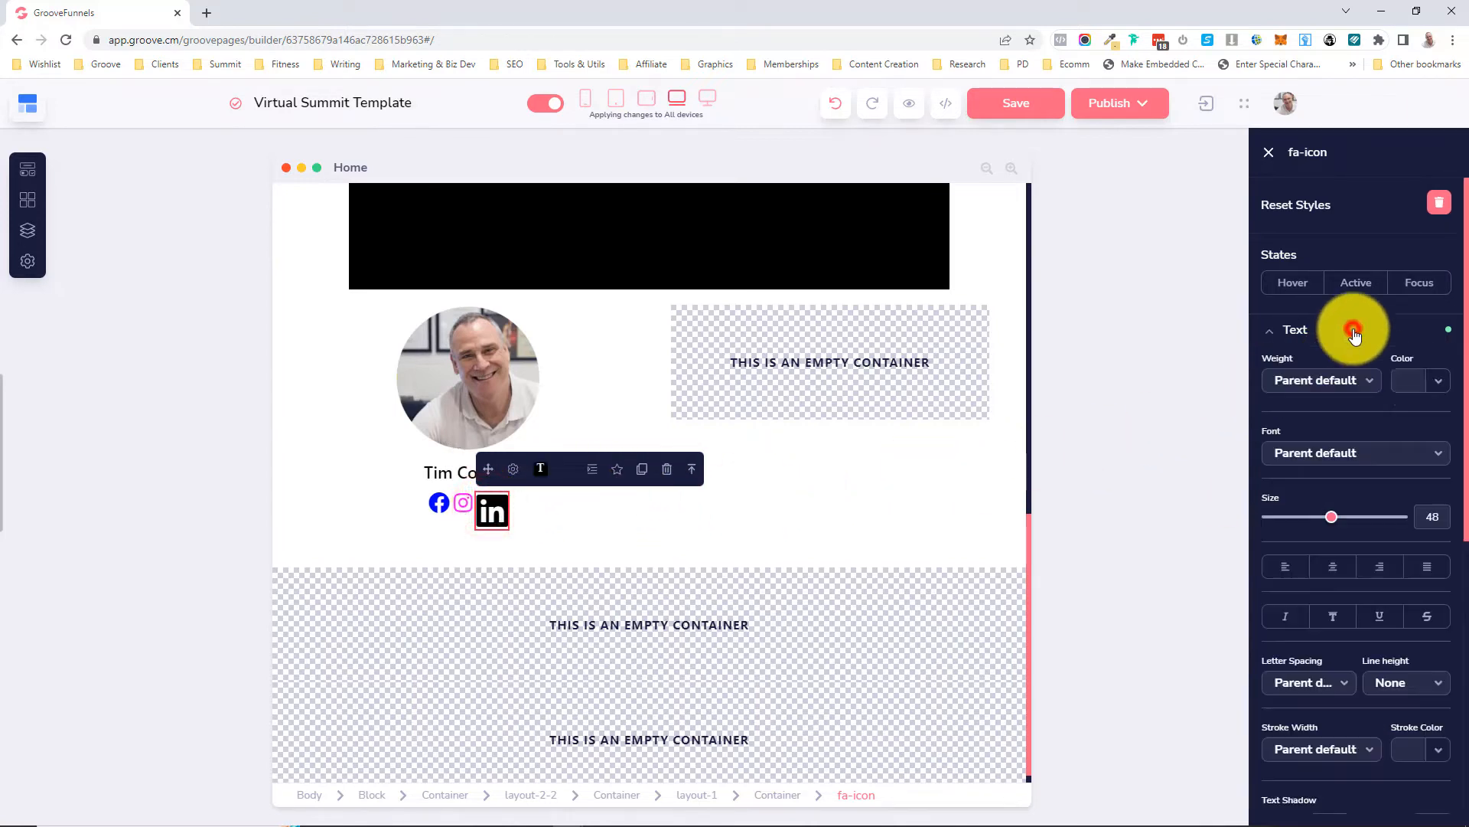
pyautogui.click(1411, 381)
pyautogui.click(1405, 601)
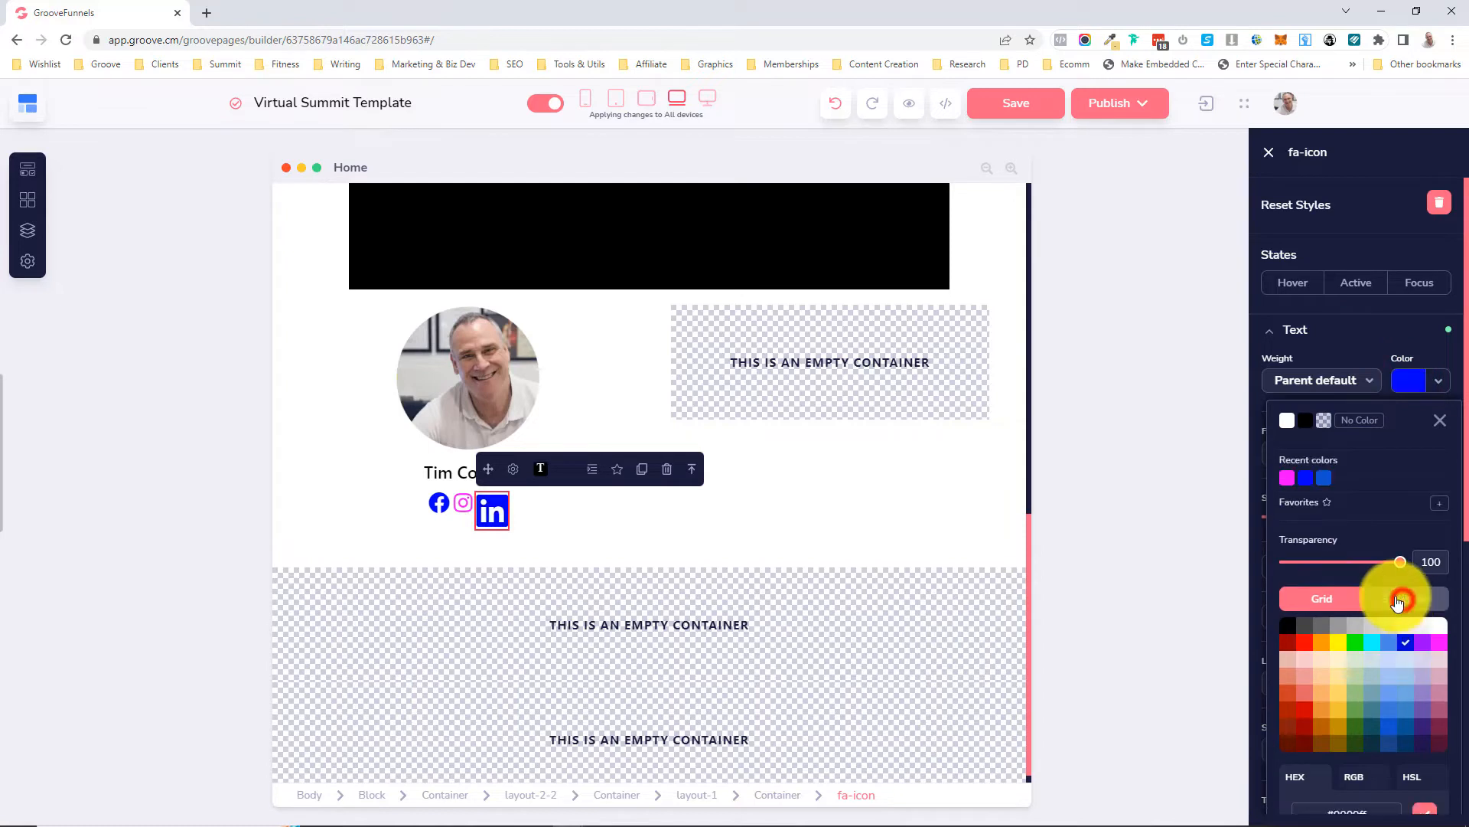
pyautogui.click(1442, 423)
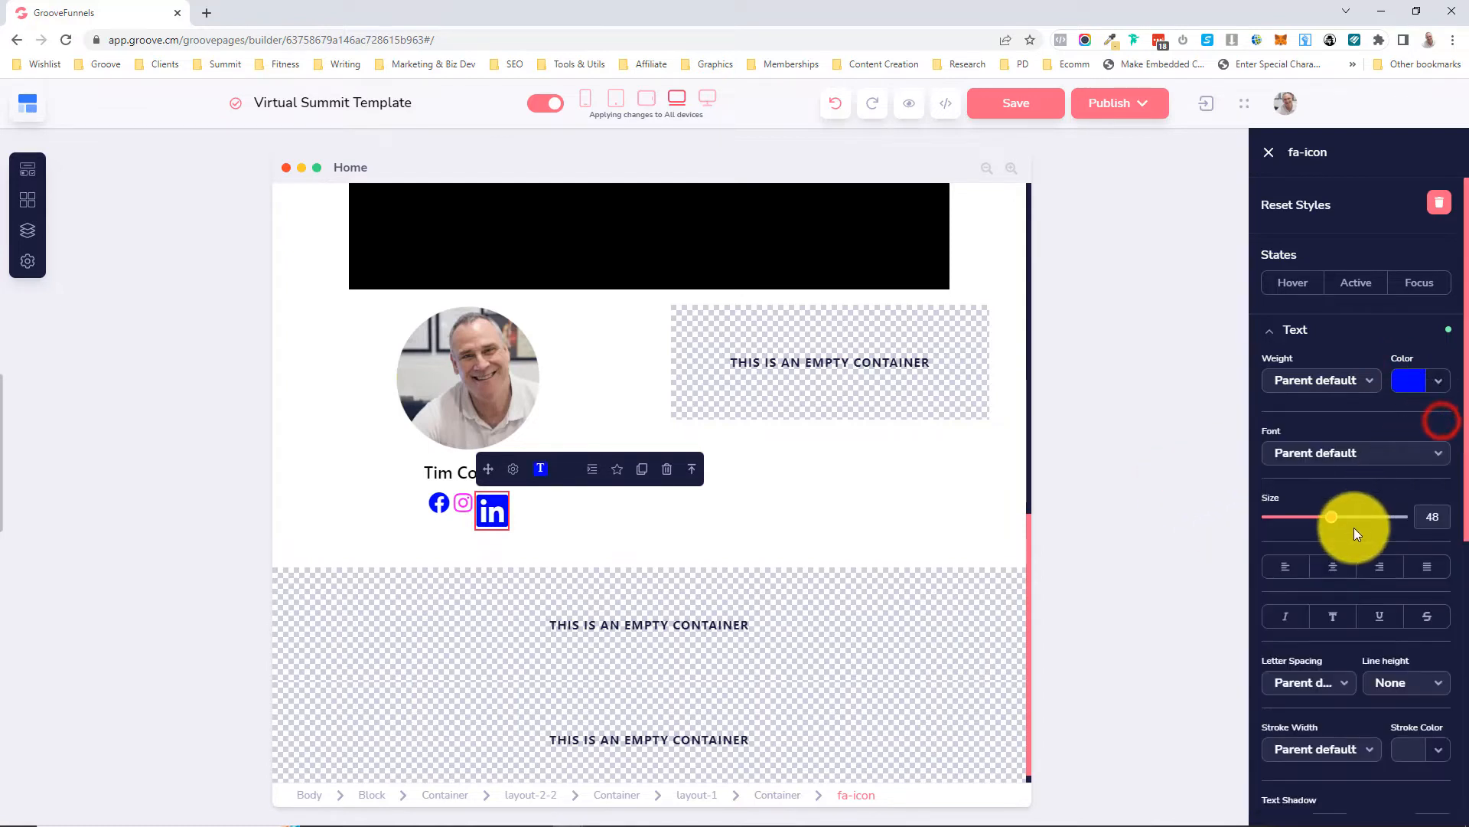
pyautogui.click(1429, 517)
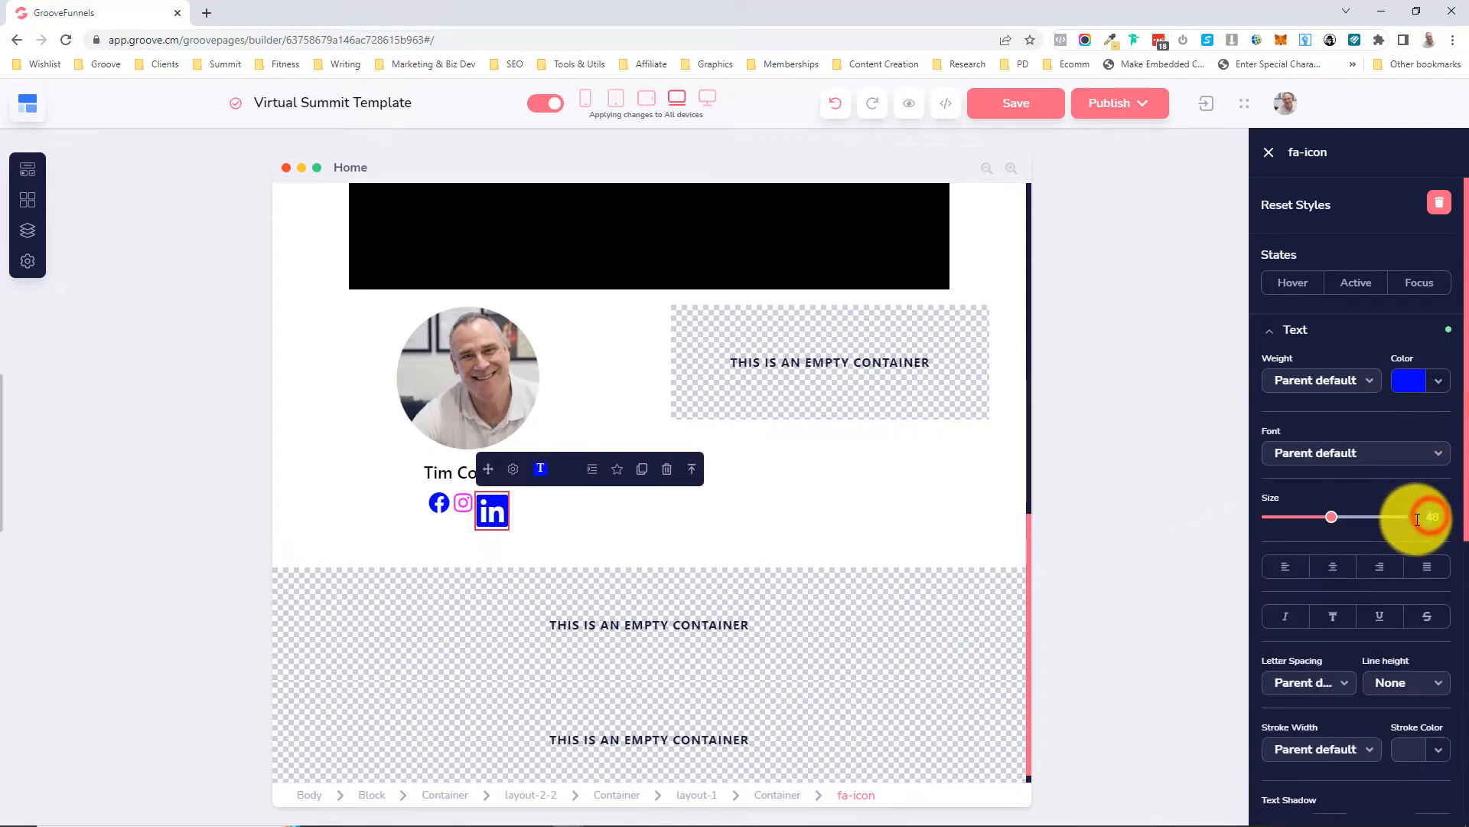
pyautogui.write('28')
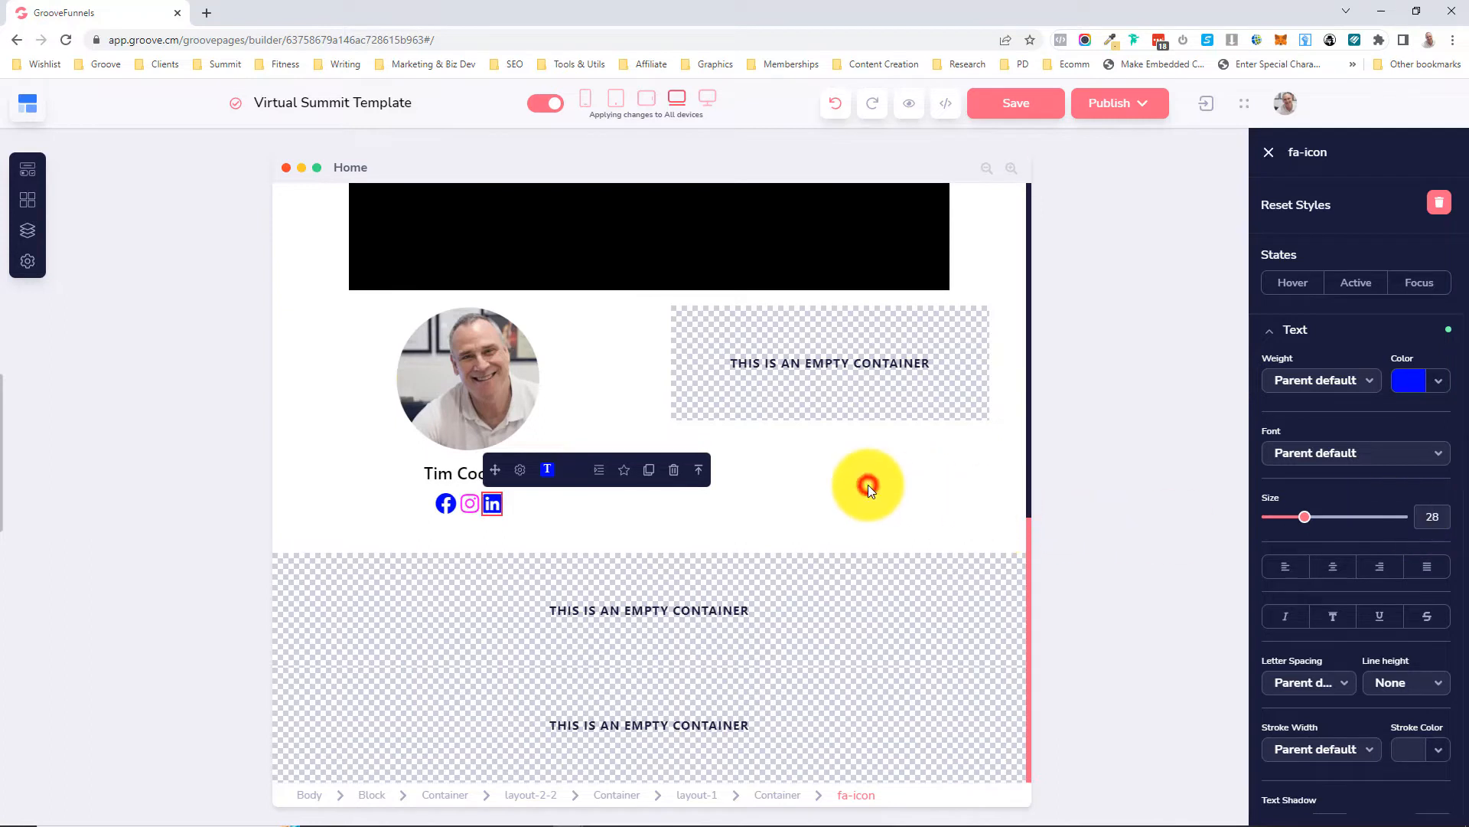
pyautogui.click(866, 485)
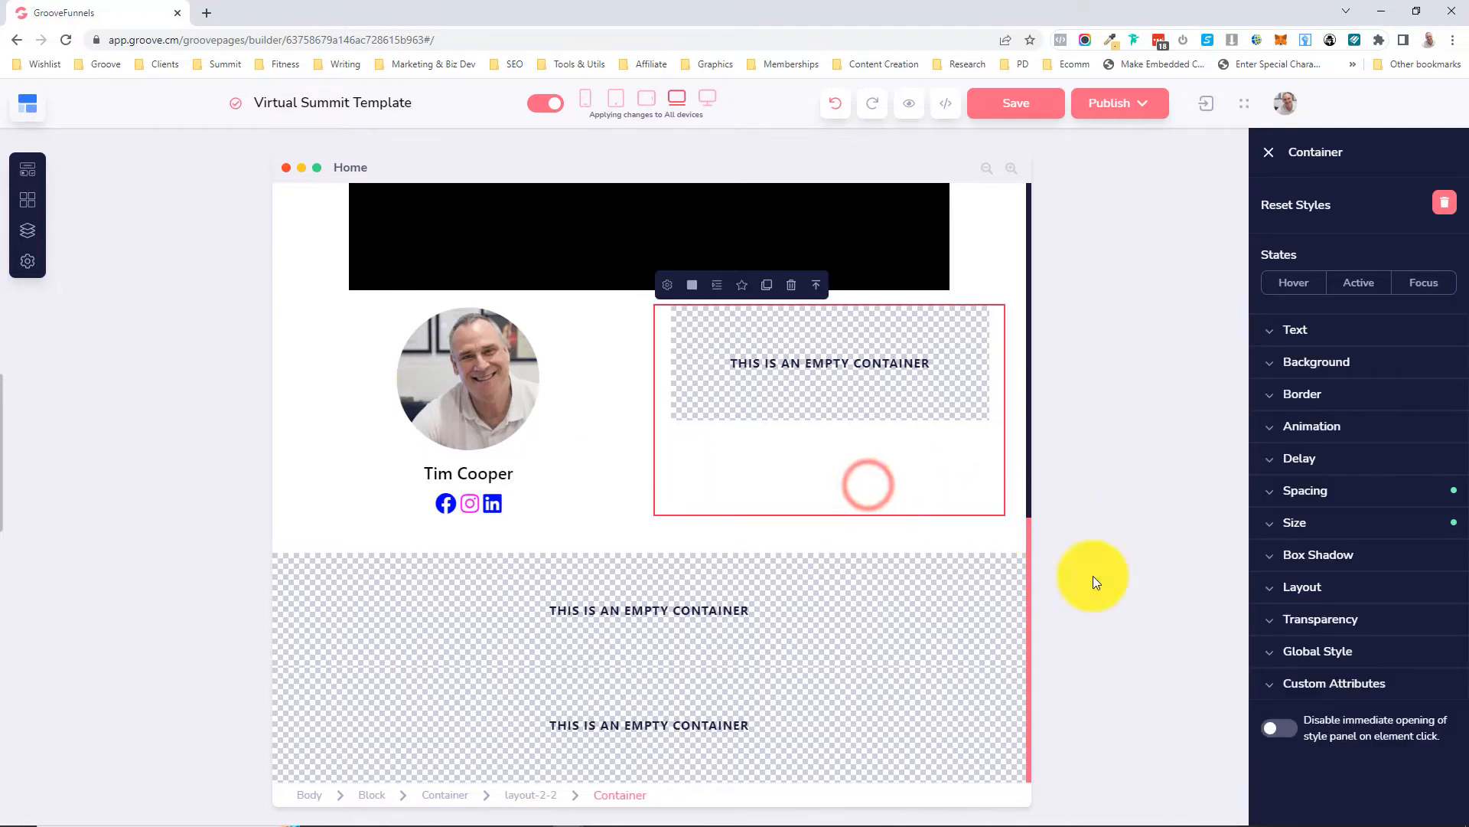
pyautogui.click(447, 503)
pyautogui.click(1316, 339)
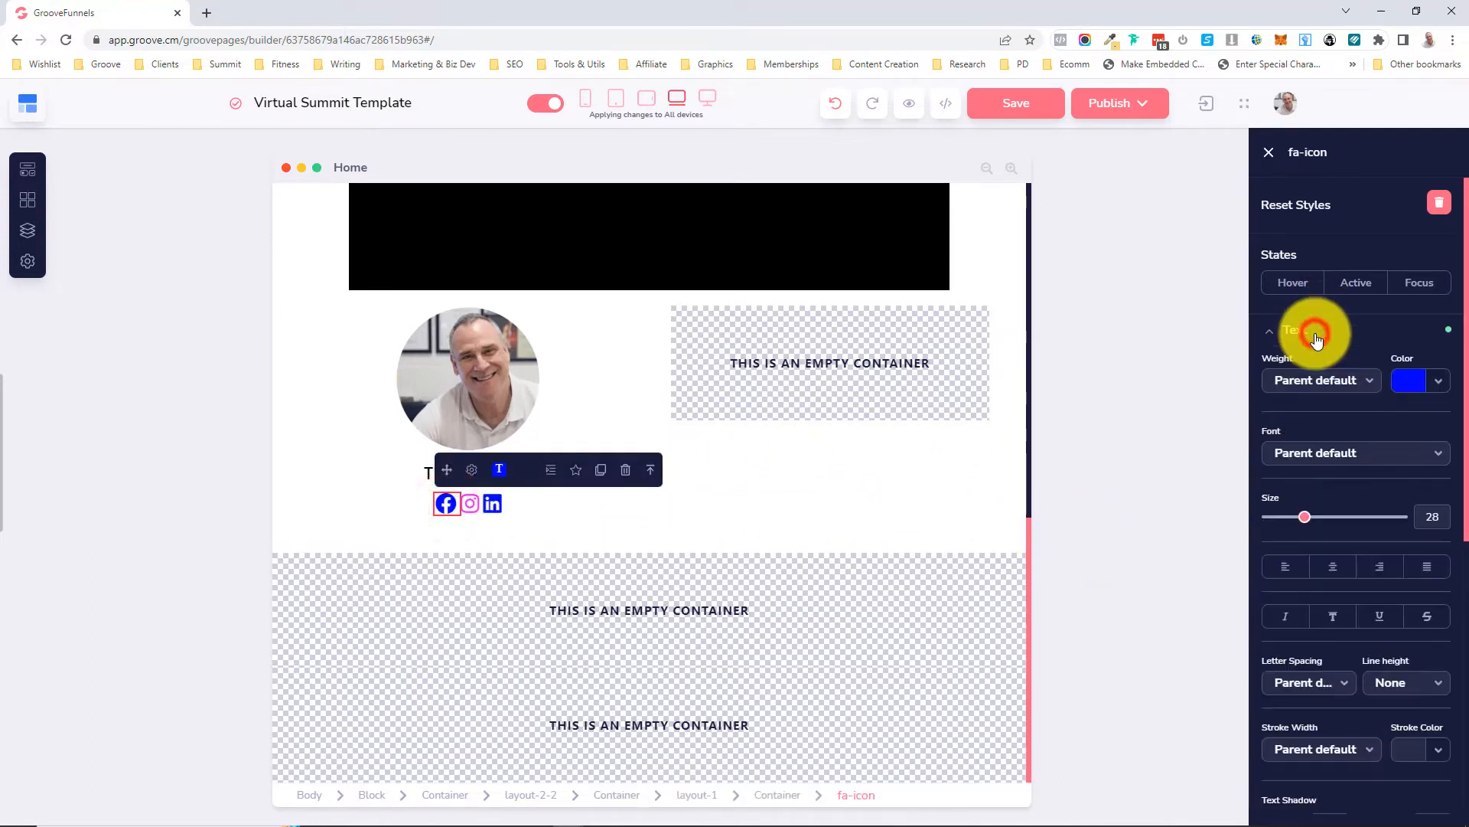
pyautogui.click(784, 504)
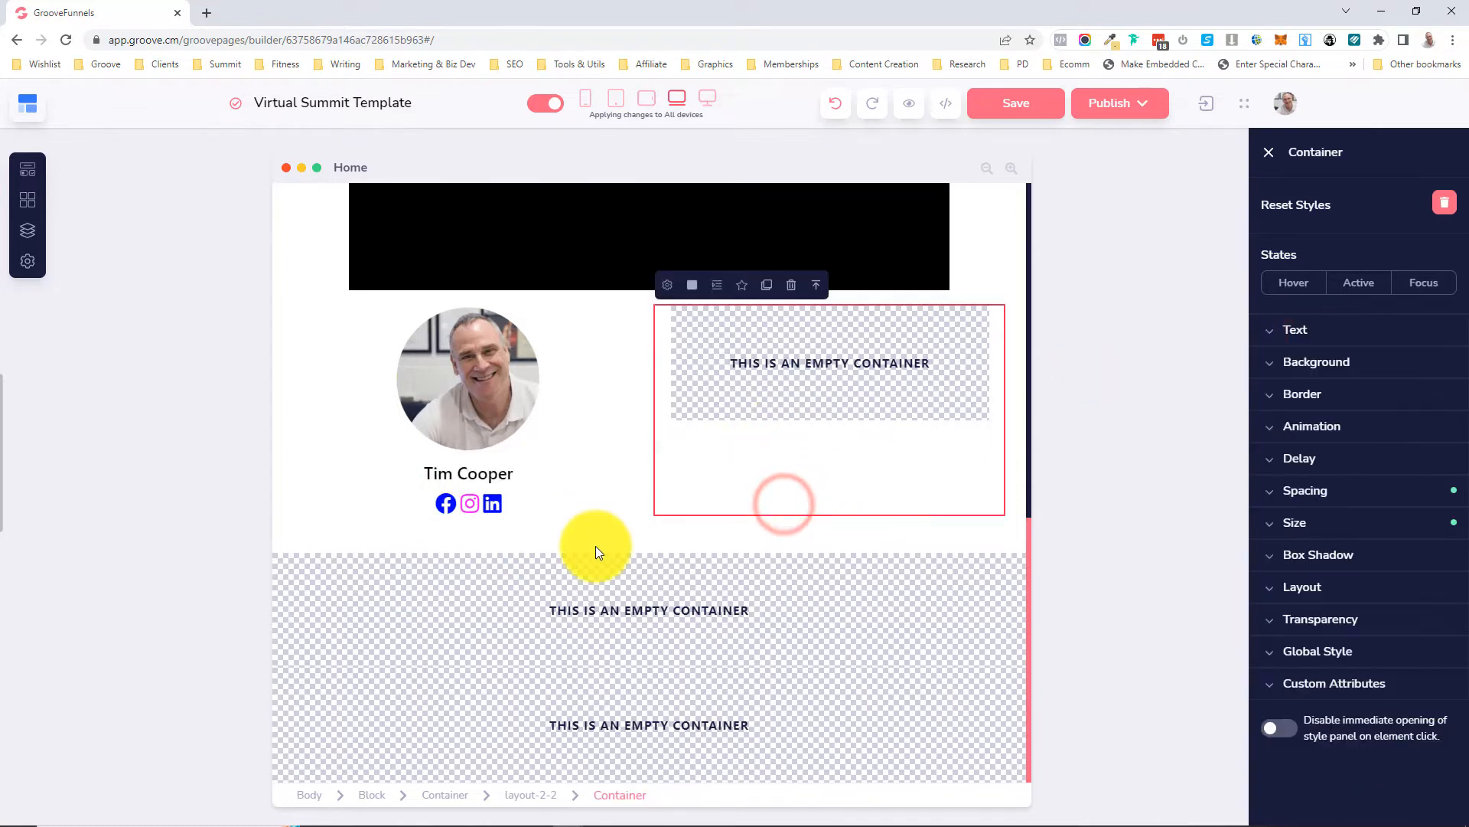
# - Add a Paragraph element to the empty container beside the speaker's photo
pyautogui.click(26, 181)
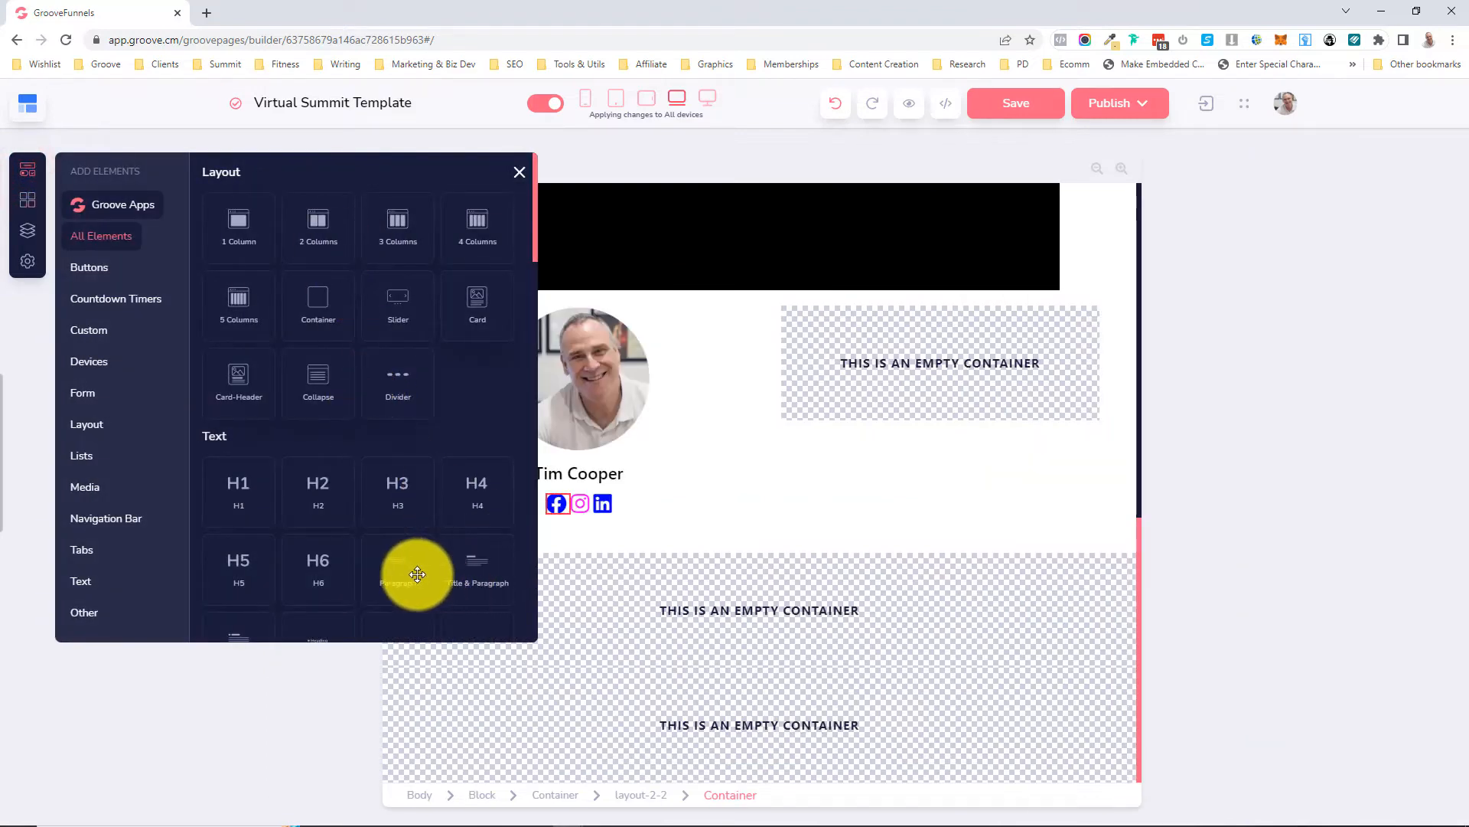
pyautogui.moveTo(418, 574); pyautogui.dragTo(888, 375)
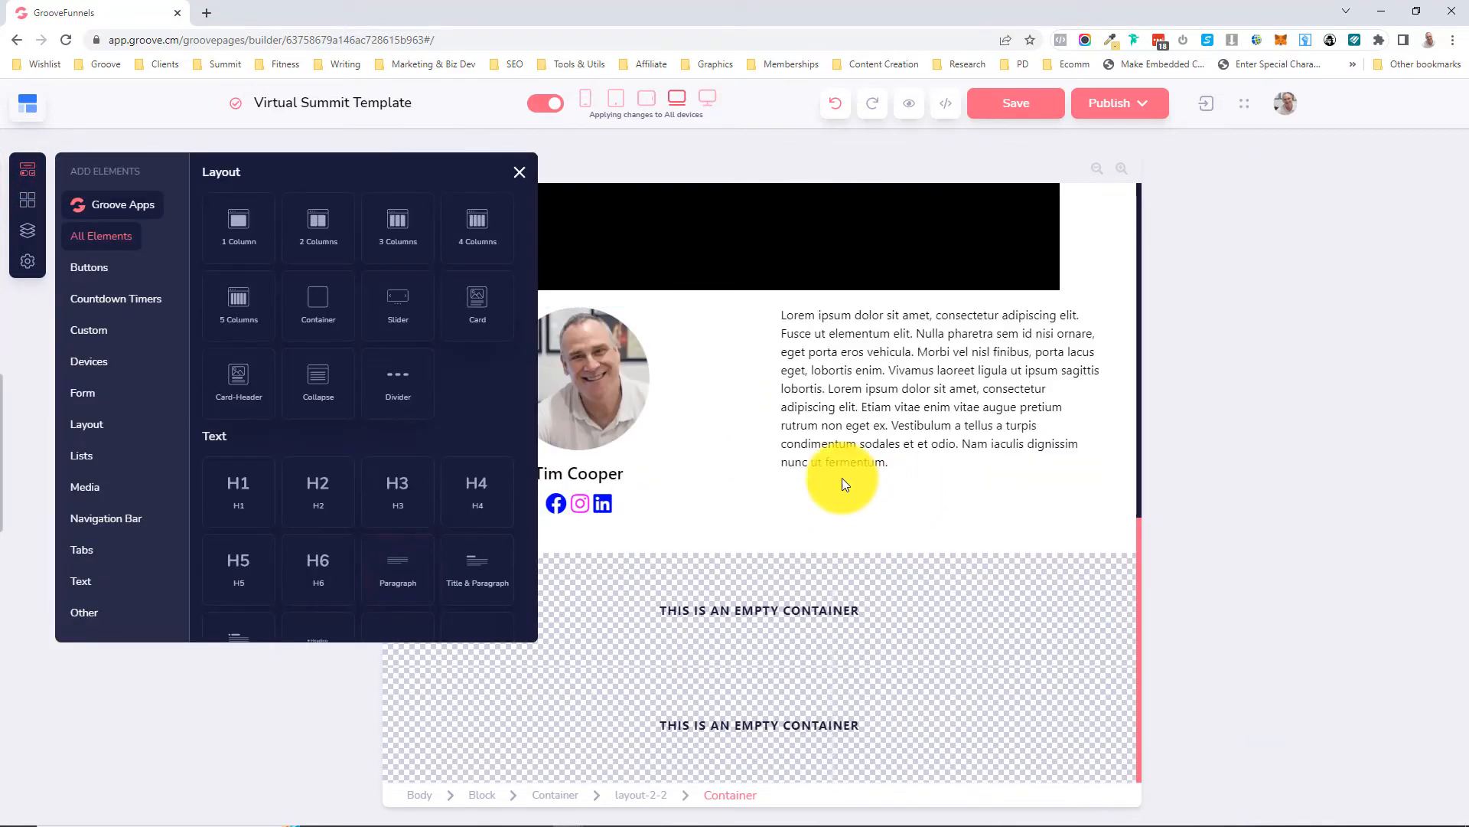
pyautogui.click(521, 170)
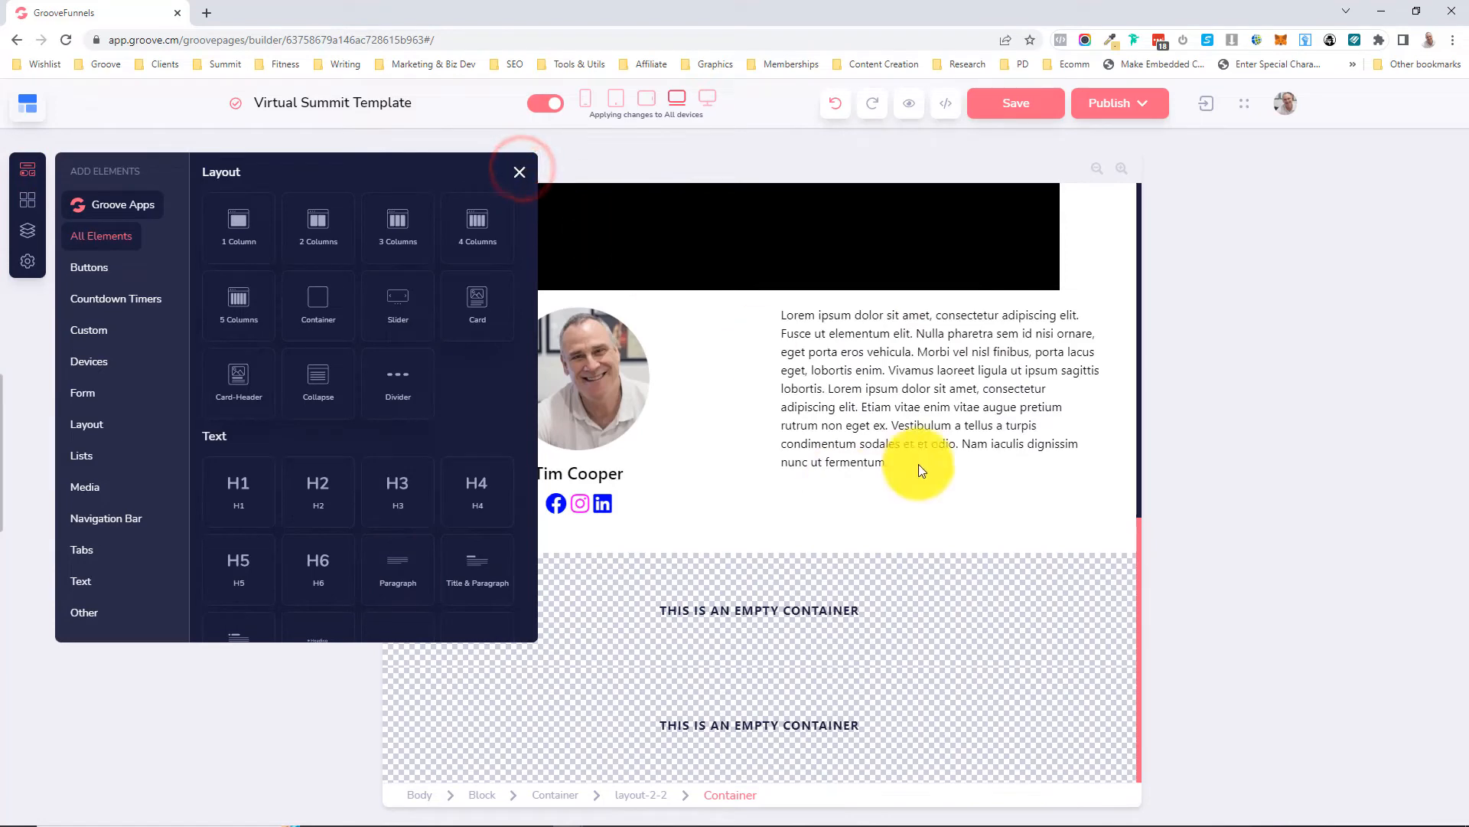
# - Set the bottom margin of the video above the speaker profile to 30
pyautogui.scroll(3, 981, 488)
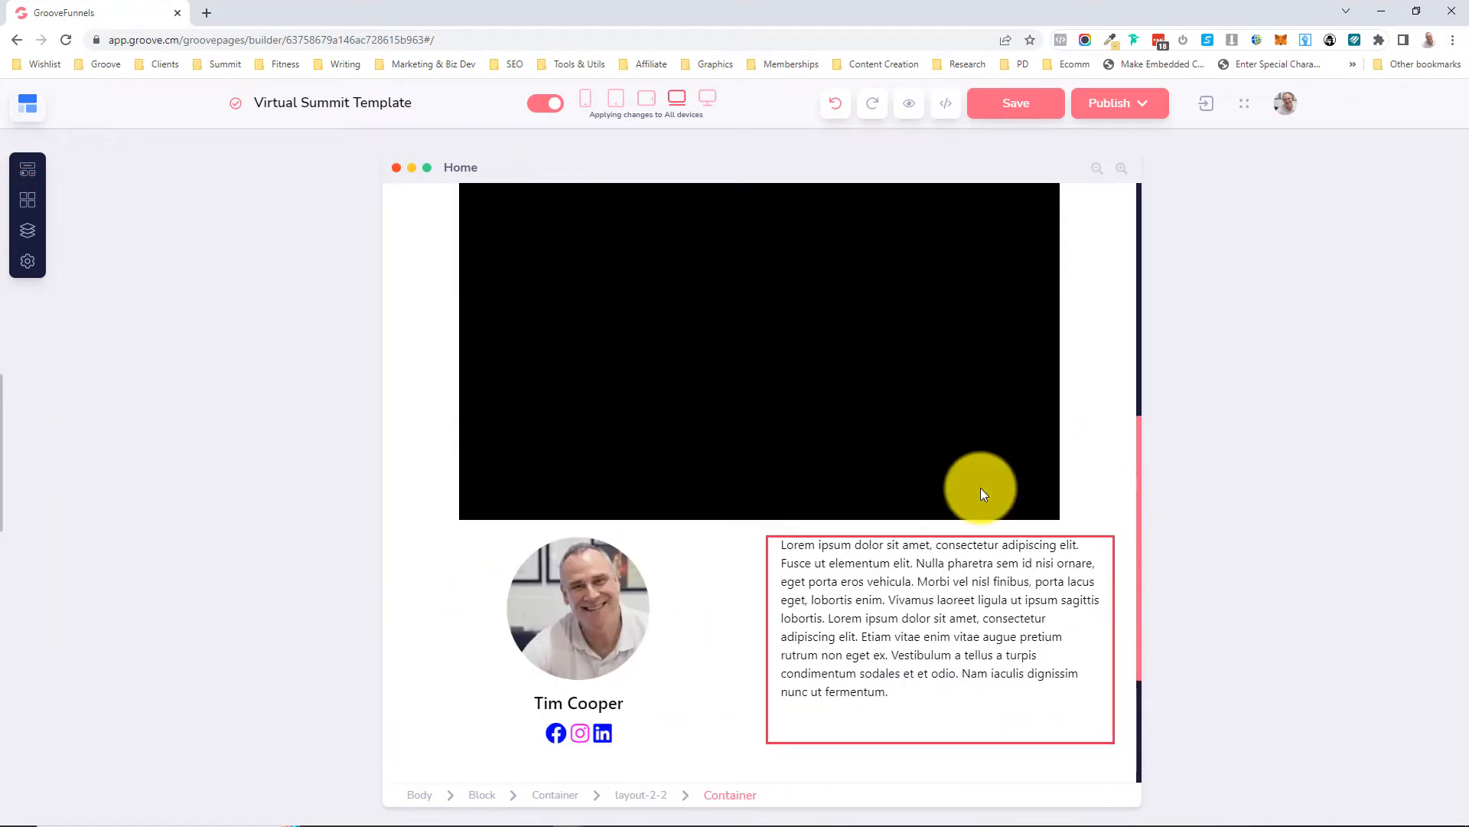
pyautogui.scroll(4, 980, 488)
pyautogui.scroll(-5, 980, 488)
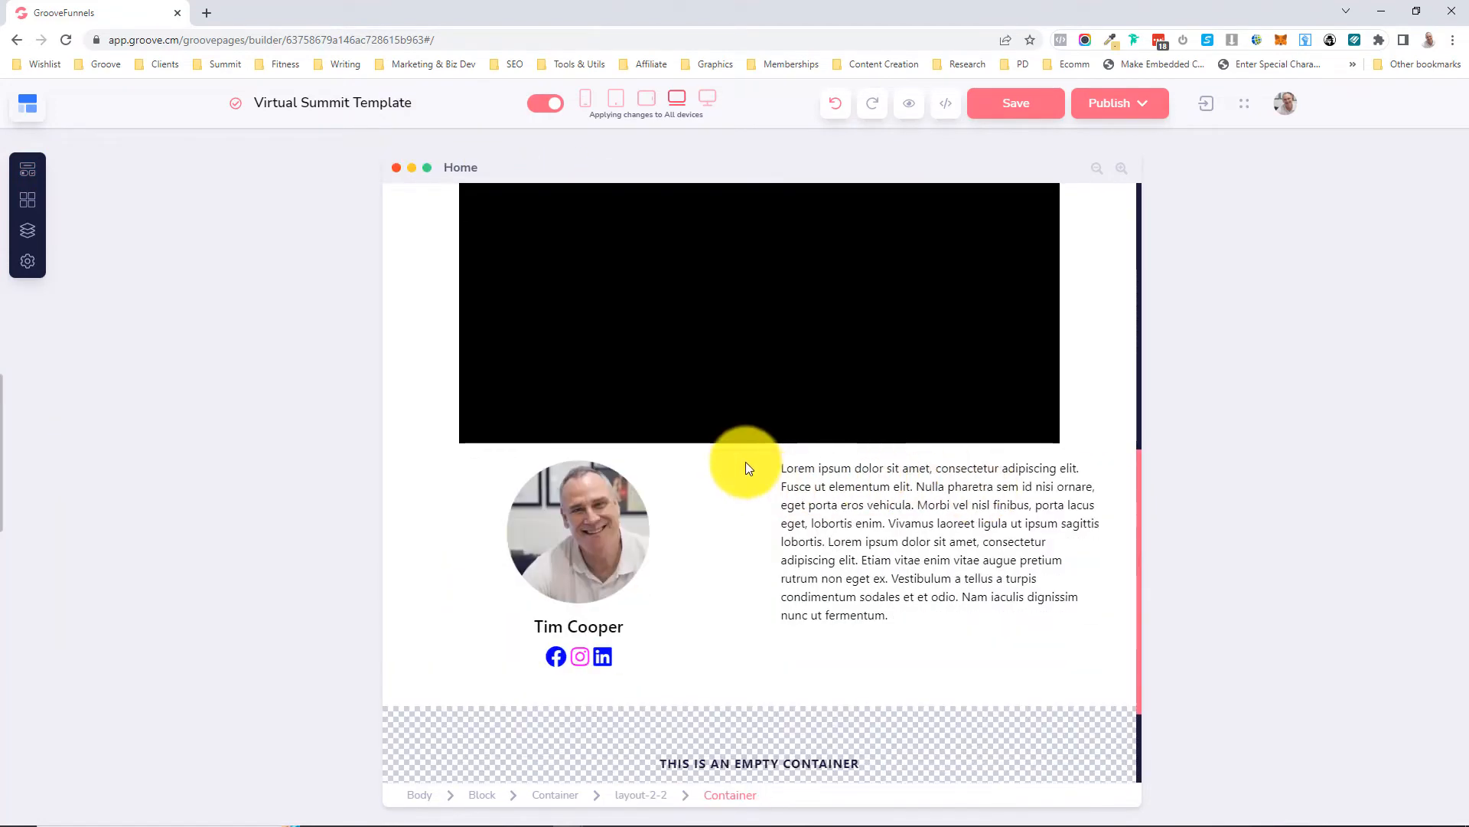
pyautogui.click(800, 415)
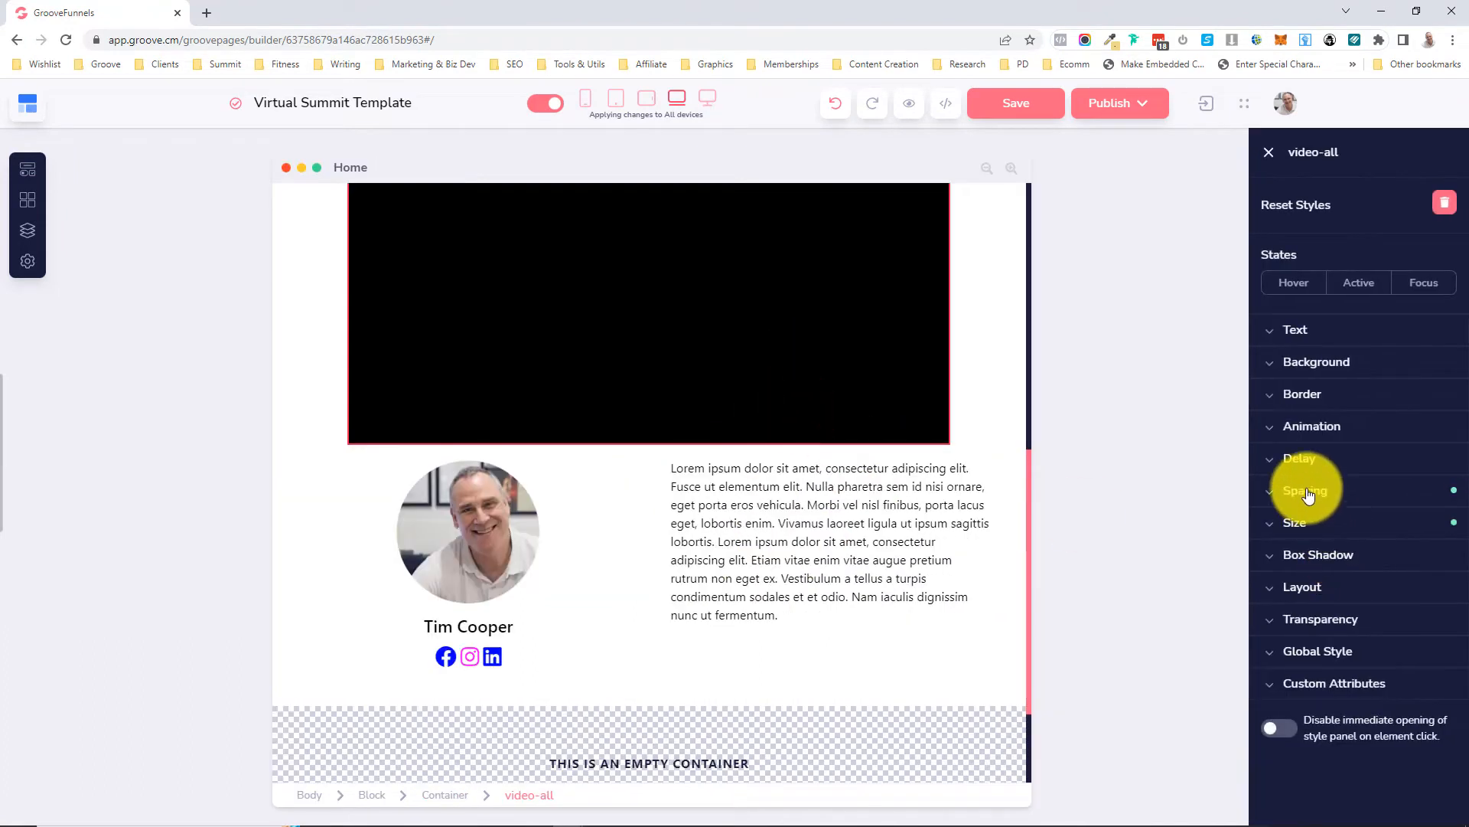
pyautogui.click(1307, 492)
pyautogui.click(1356, 647)
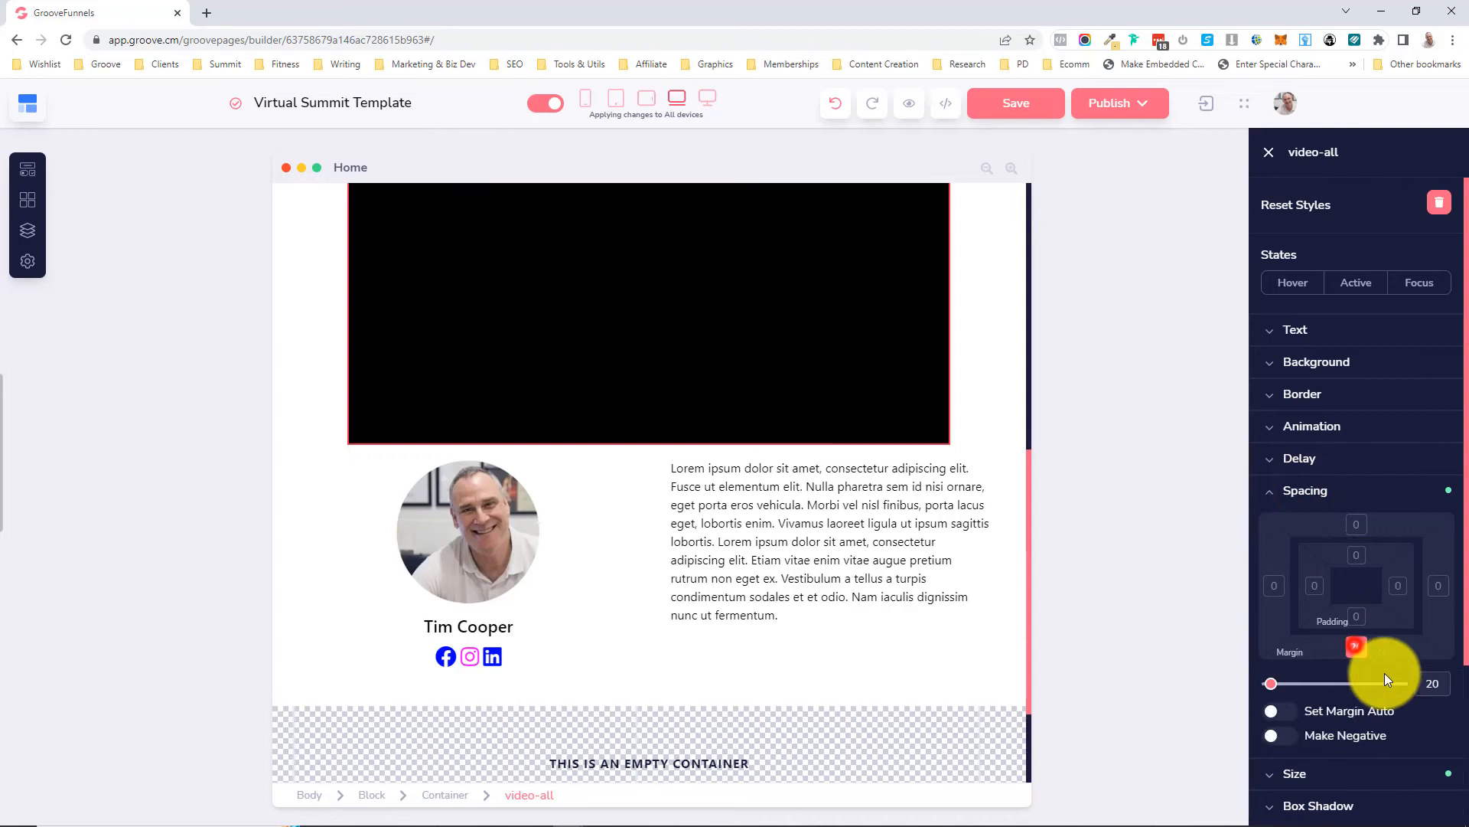
pyautogui.click(1425, 684)
pyautogui.write('30')
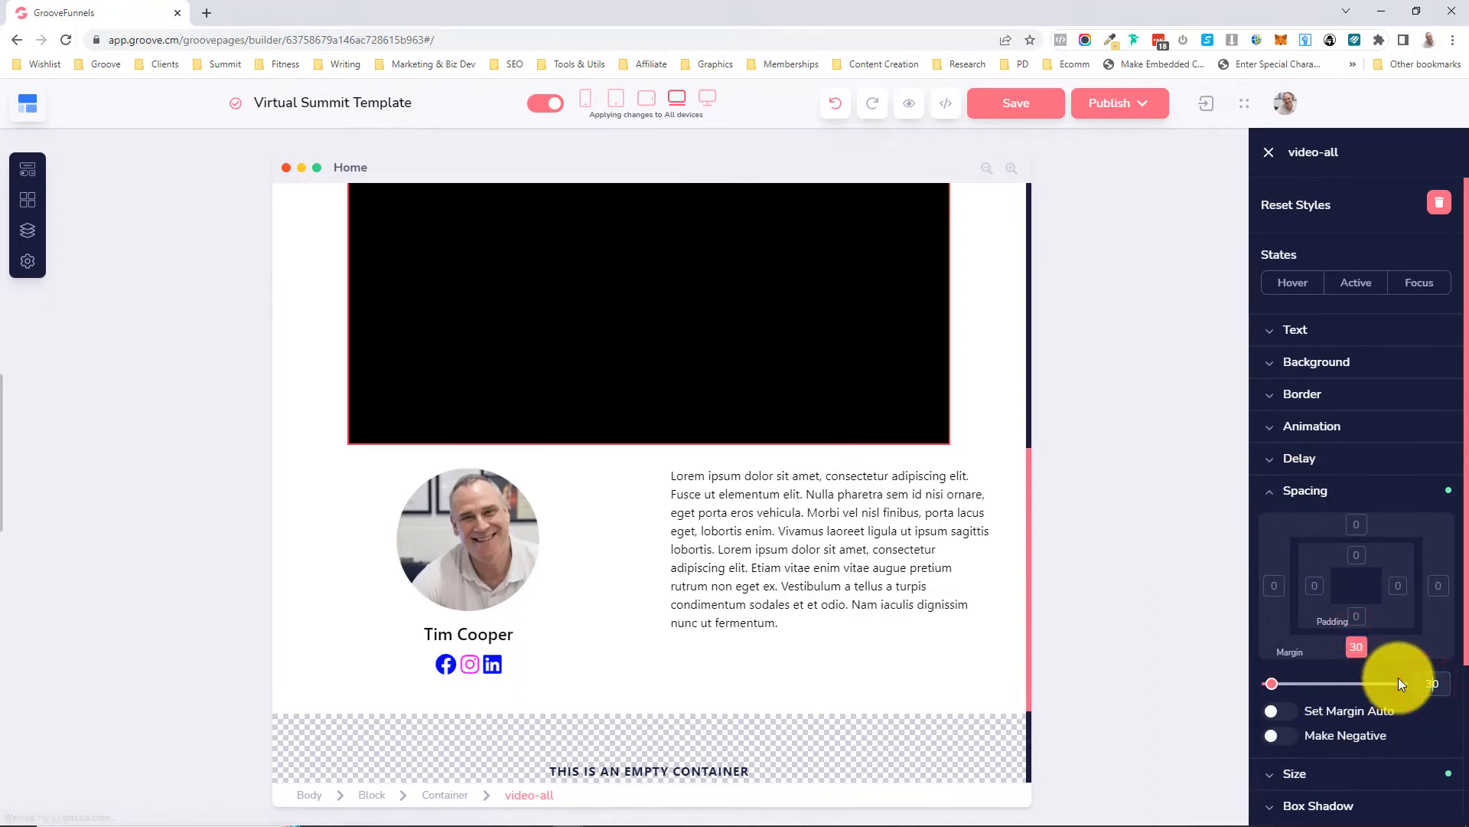
# - Review the page from the header to the speaker profile, including in the widest desktop view
pyautogui.scroll(-2, 742, 672)
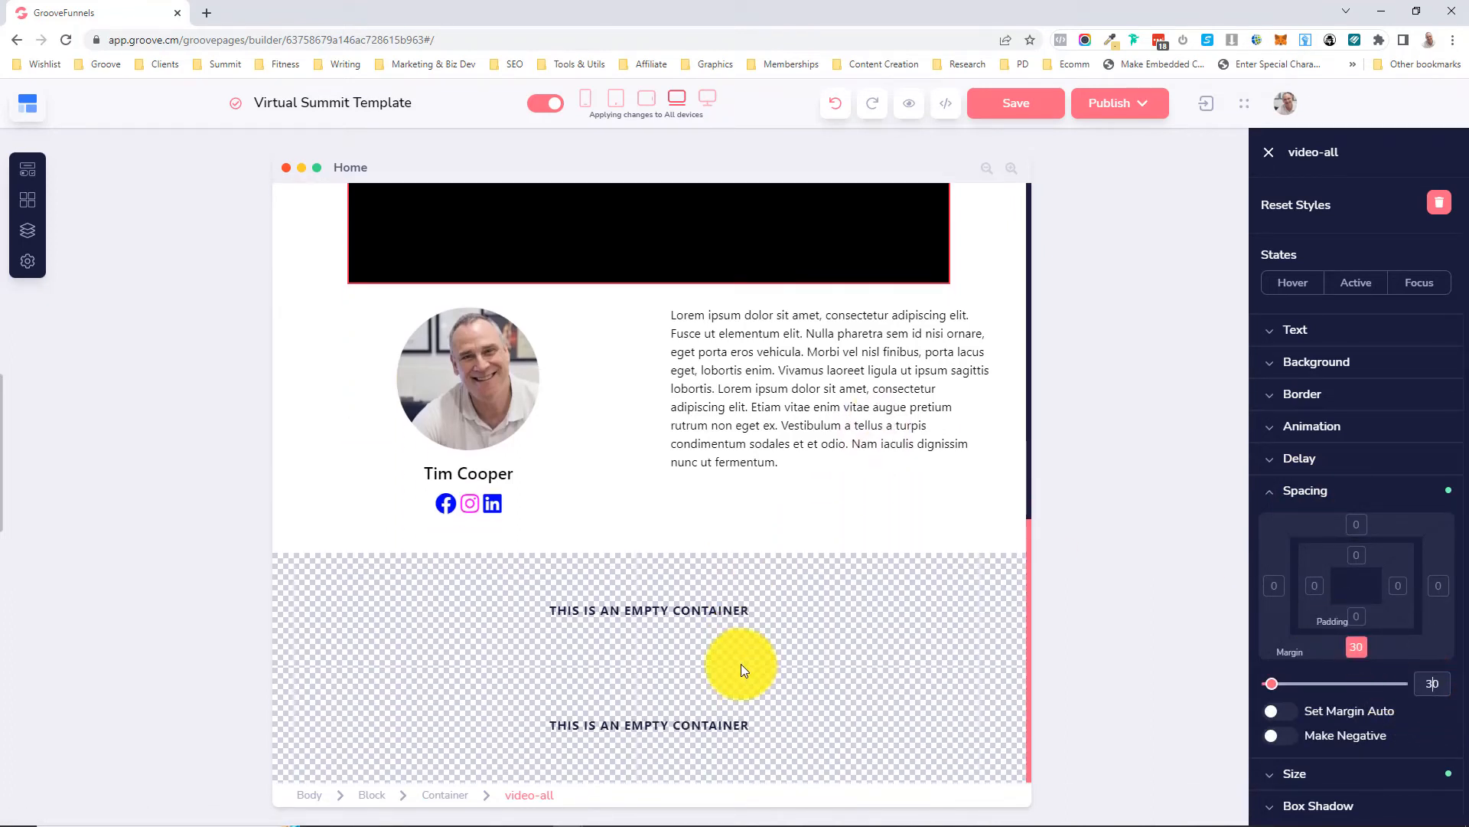
pyautogui.click(797, 519)
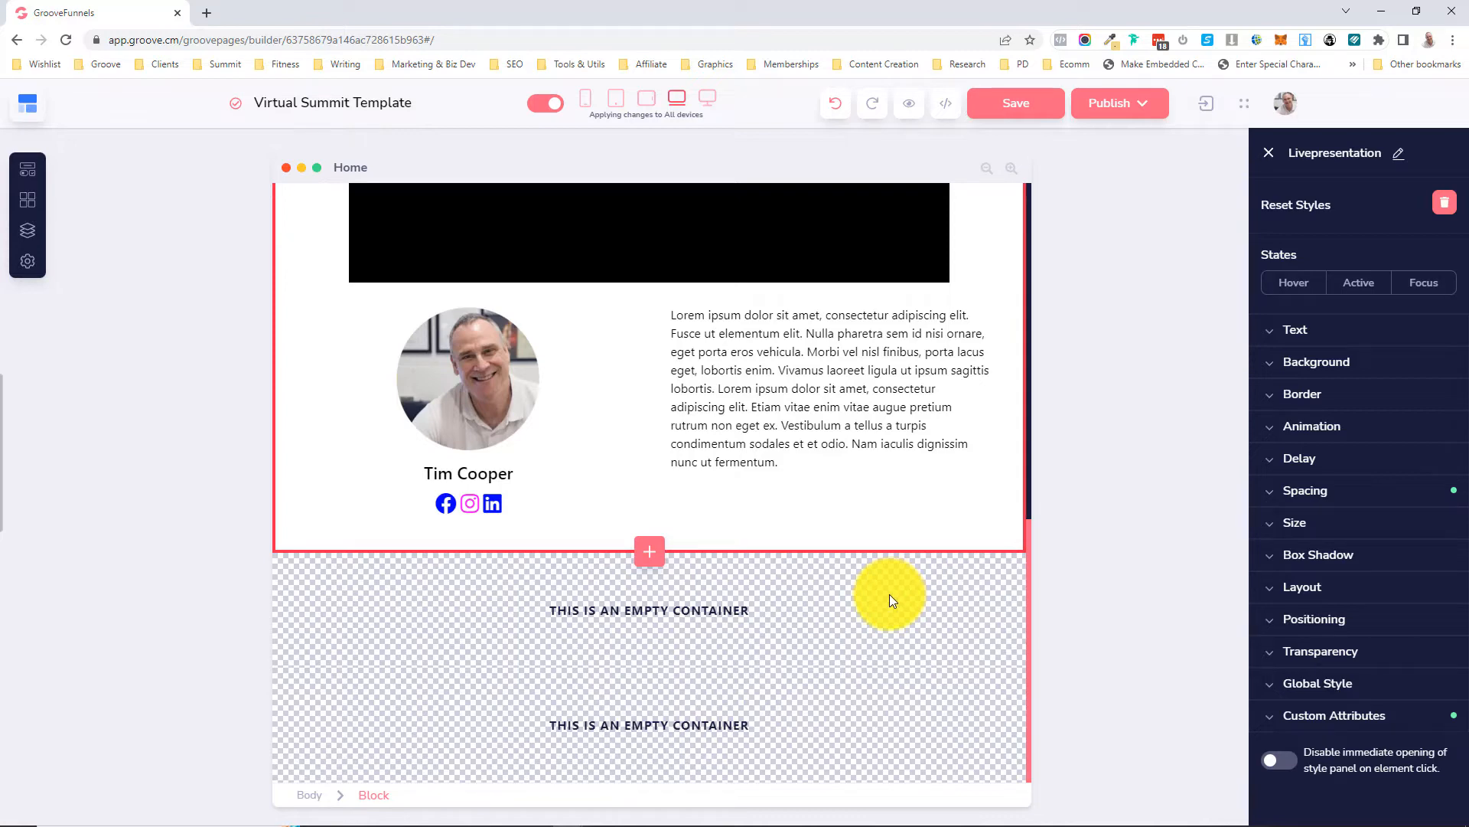
pyautogui.scroll(5, 889, 594)
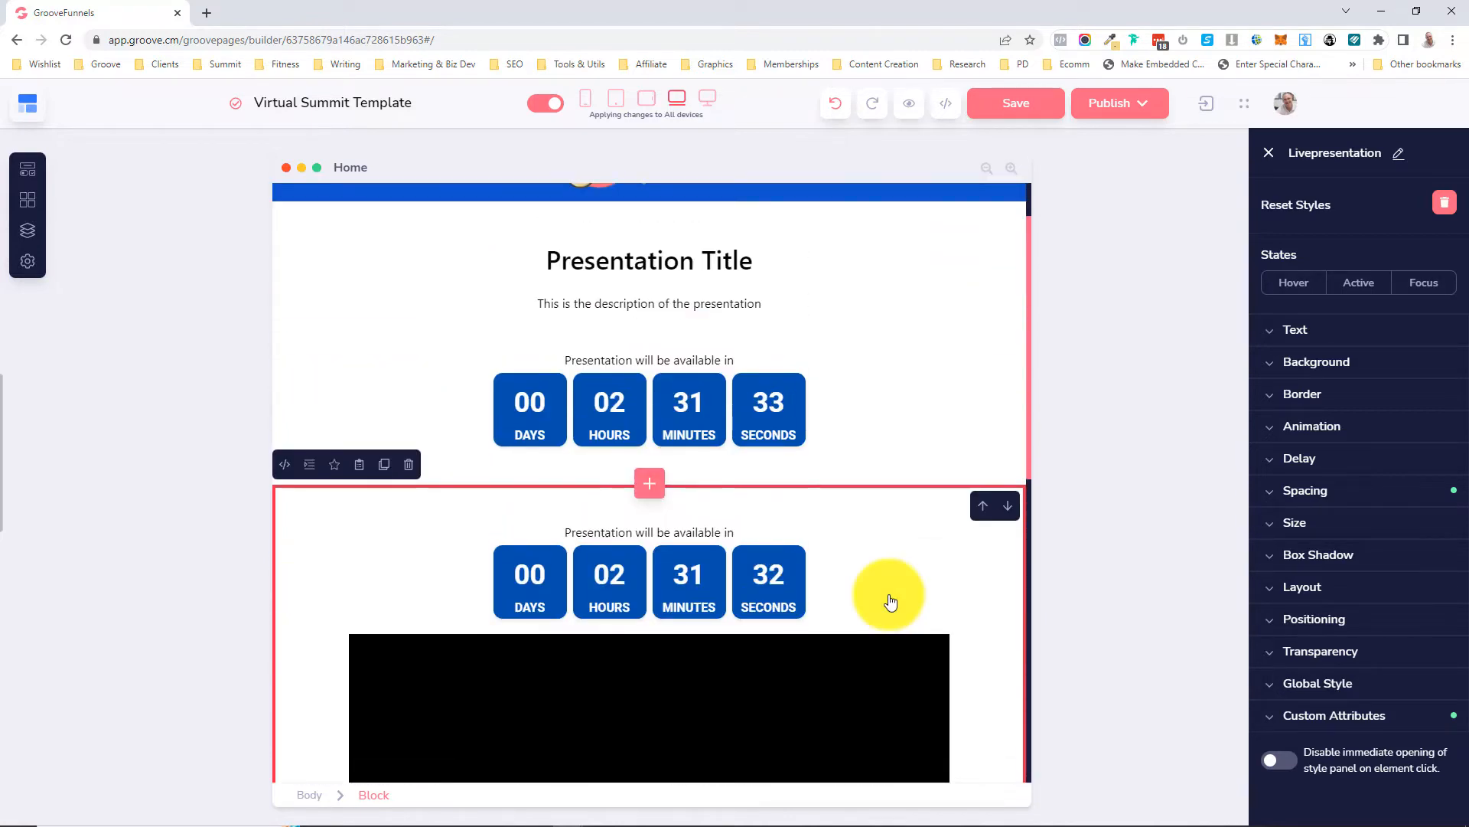
pyautogui.scroll(1, 889, 602)
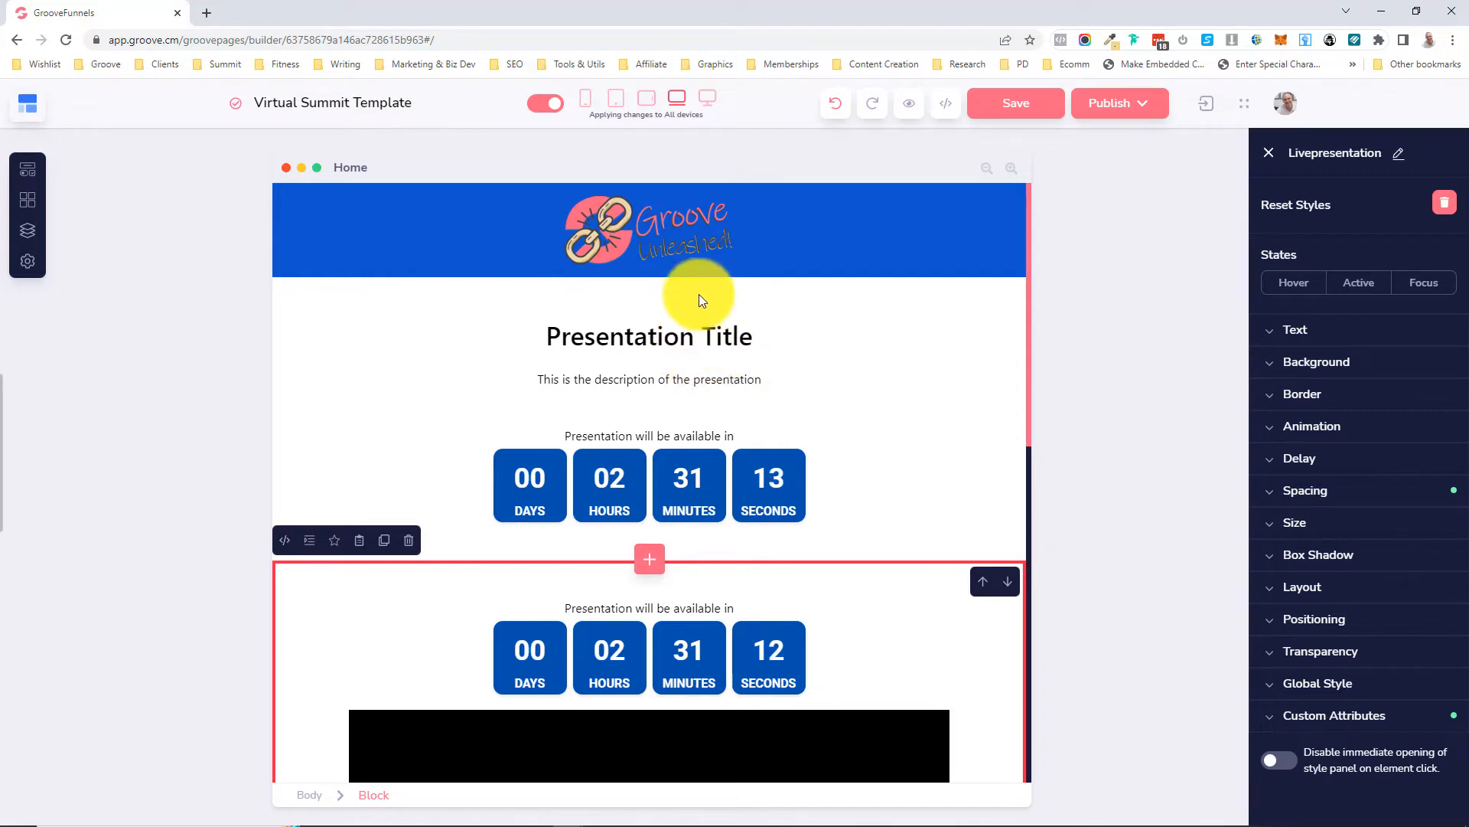
pyautogui.click(707, 97)
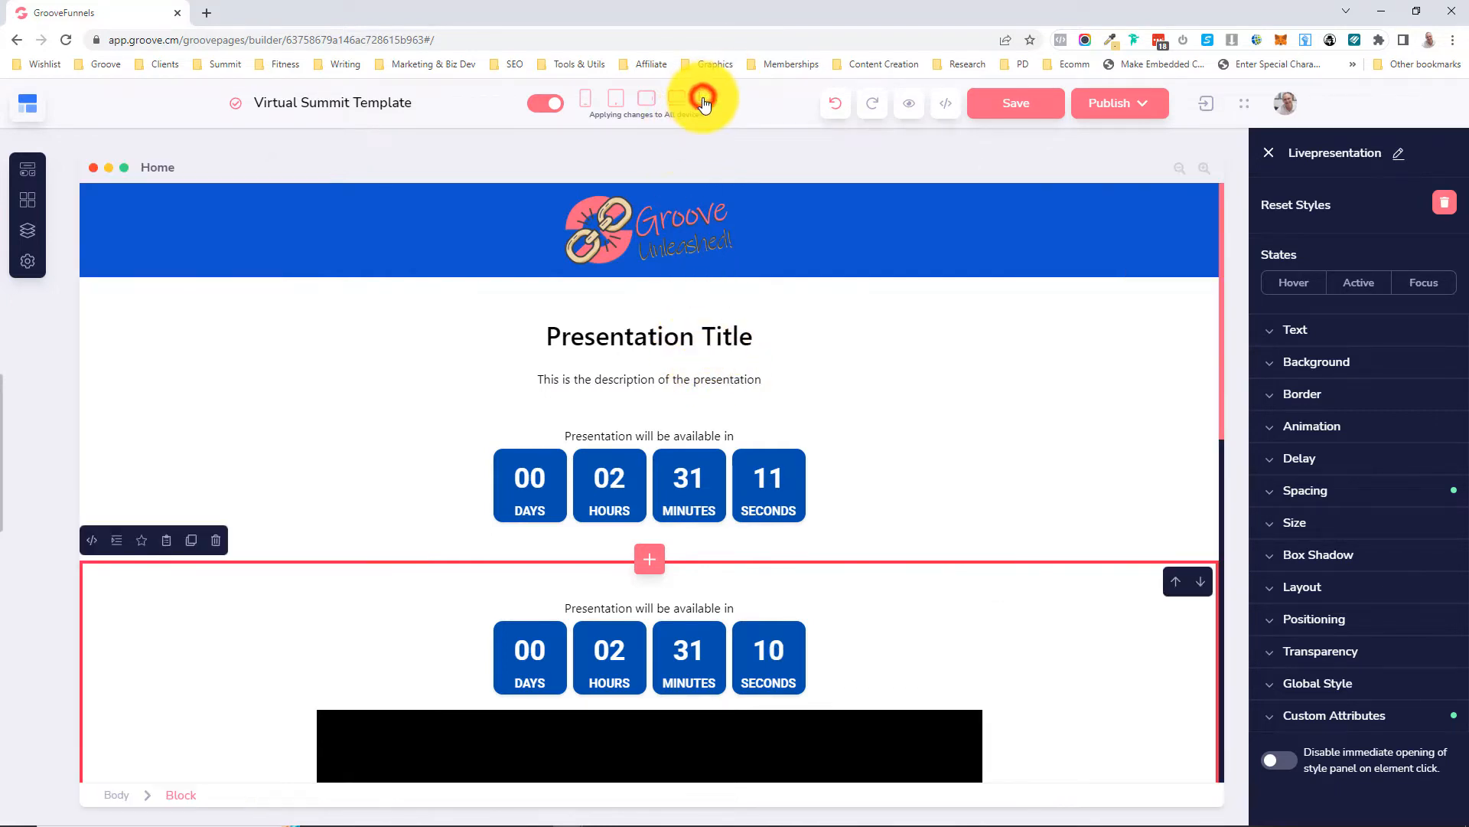
pyautogui.scroll(-1, 744, 490)
pyautogui.scroll(-2, 742, 480)
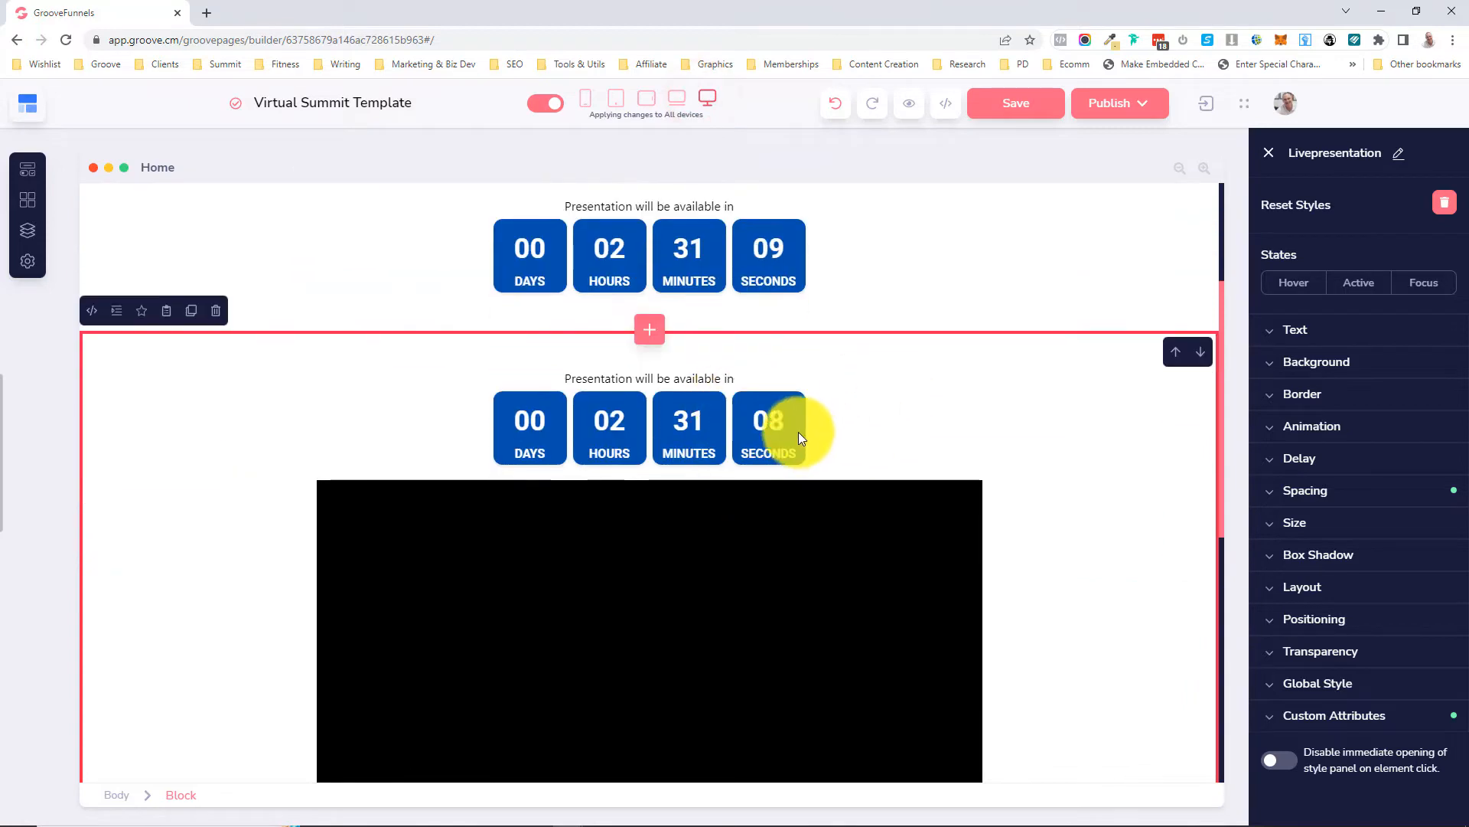
pyautogui.scroll(-7, 804, 434)
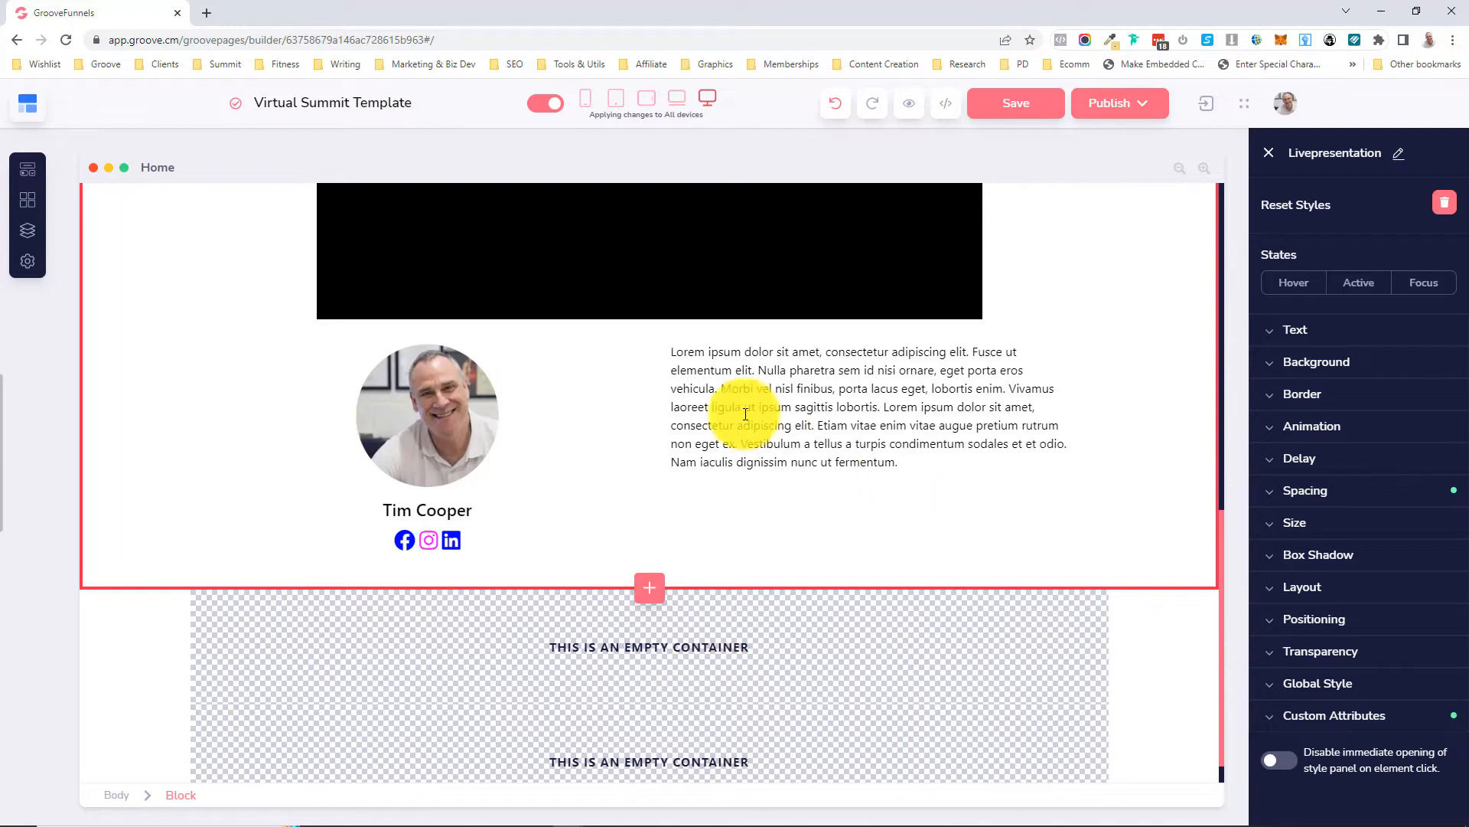
pyautogui.scroll(9, 731, 409)
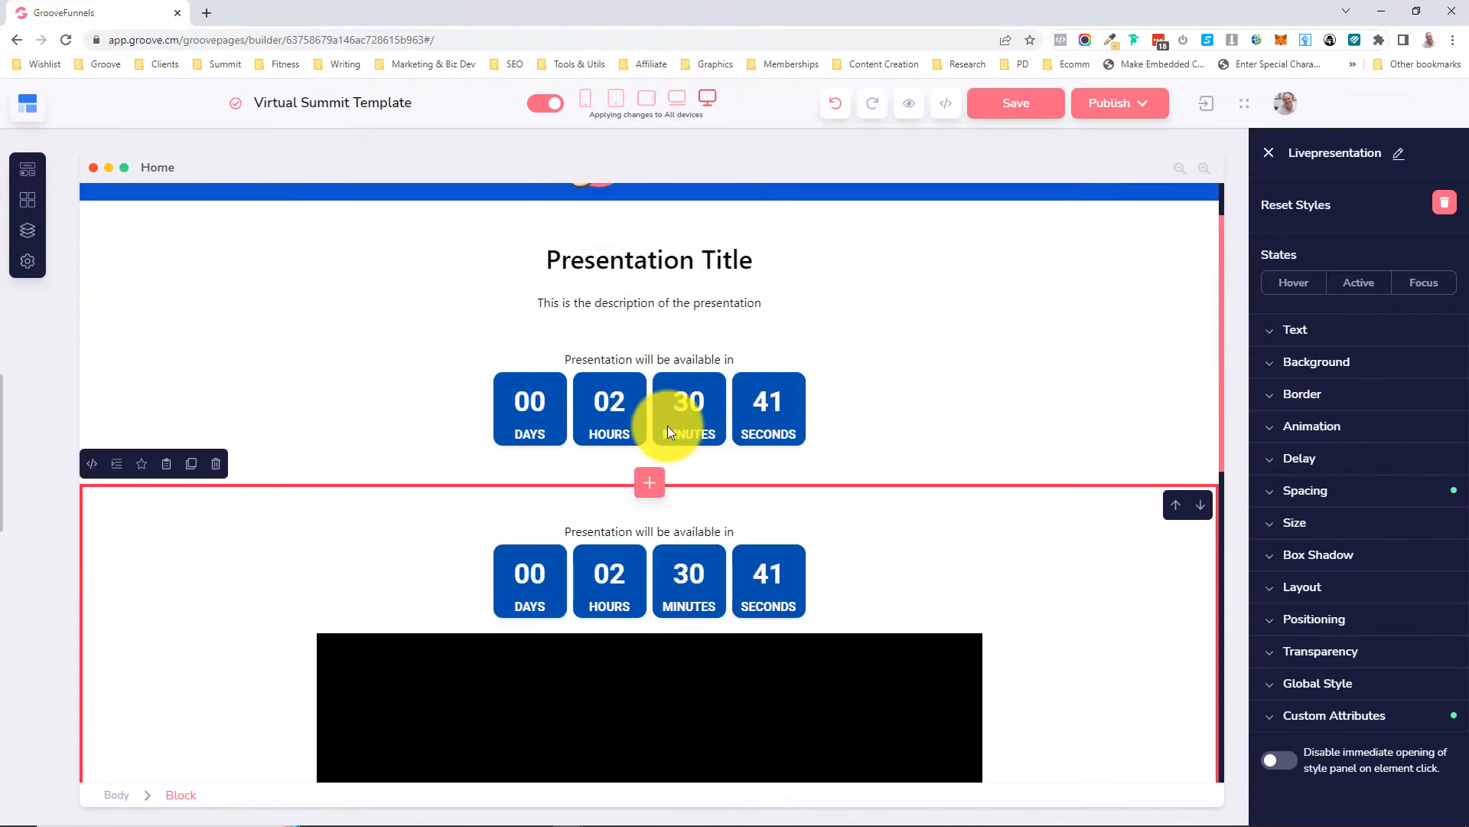
pyautogui.scroll(-10, 985, 659)
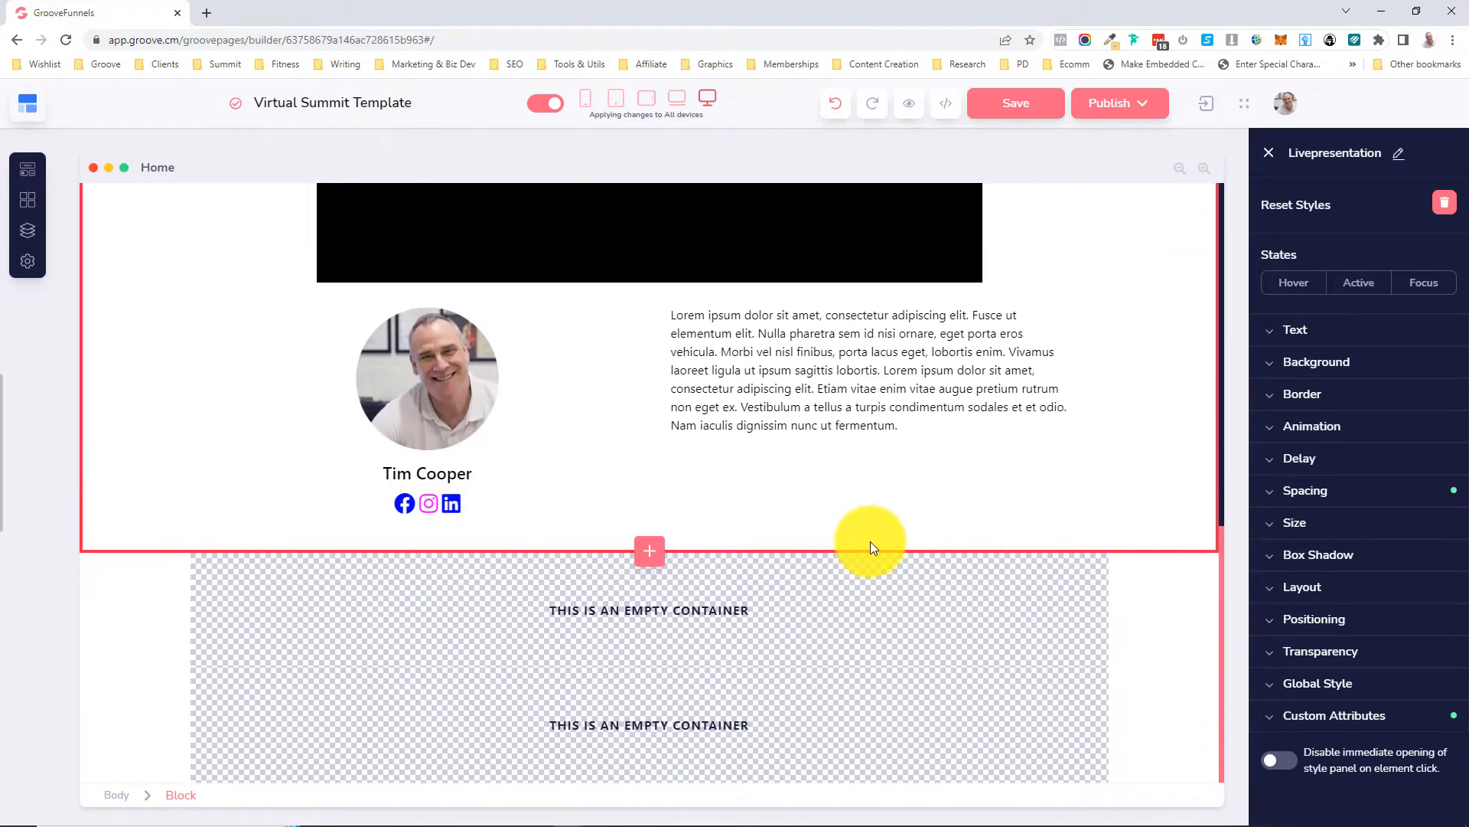
# - Create a new global block and add a block with a single empty container from the Empty blocks category
pyautogui.click(29, 203)
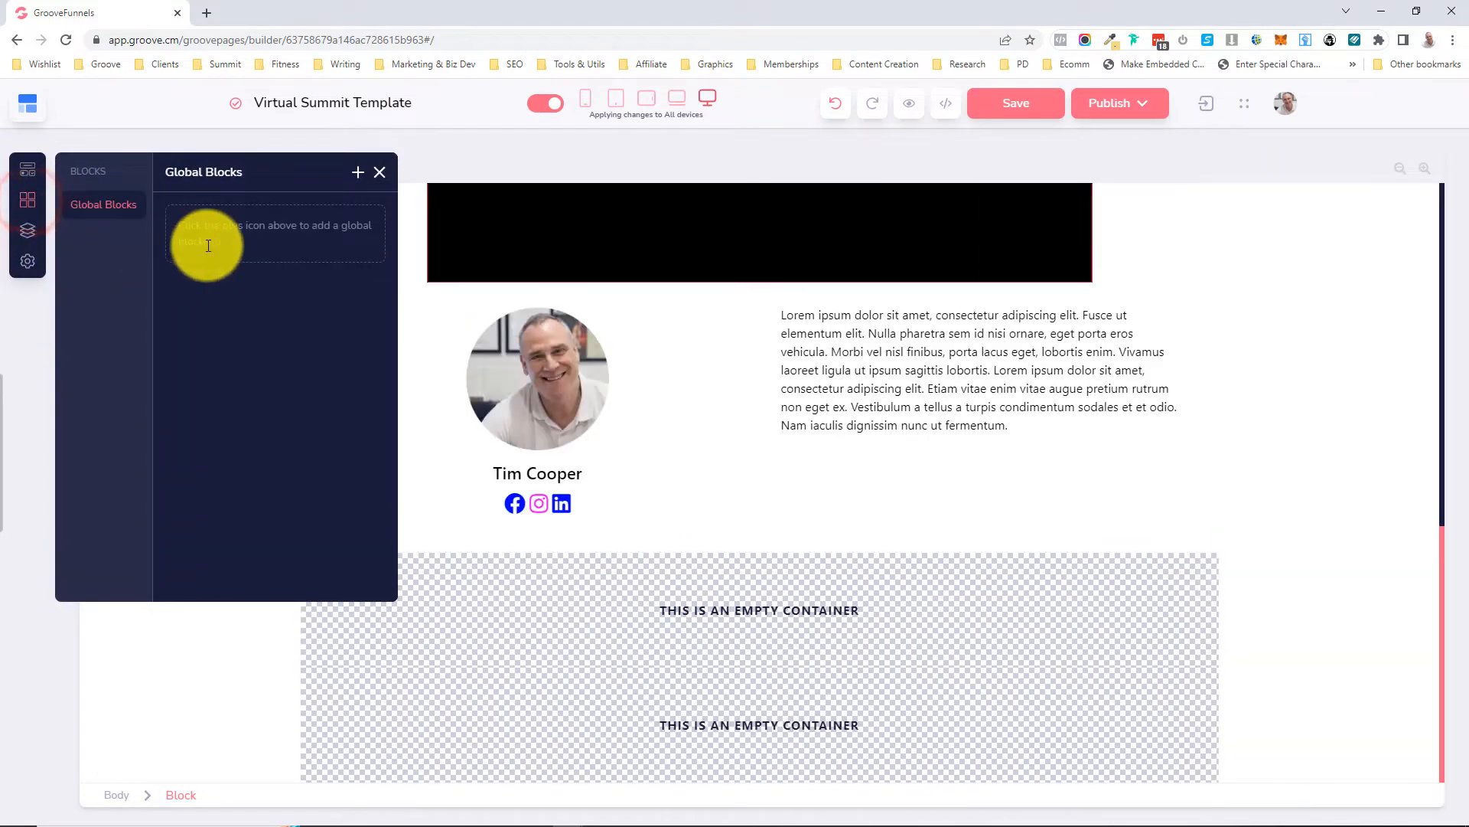
pyautogui.click(356, 175)
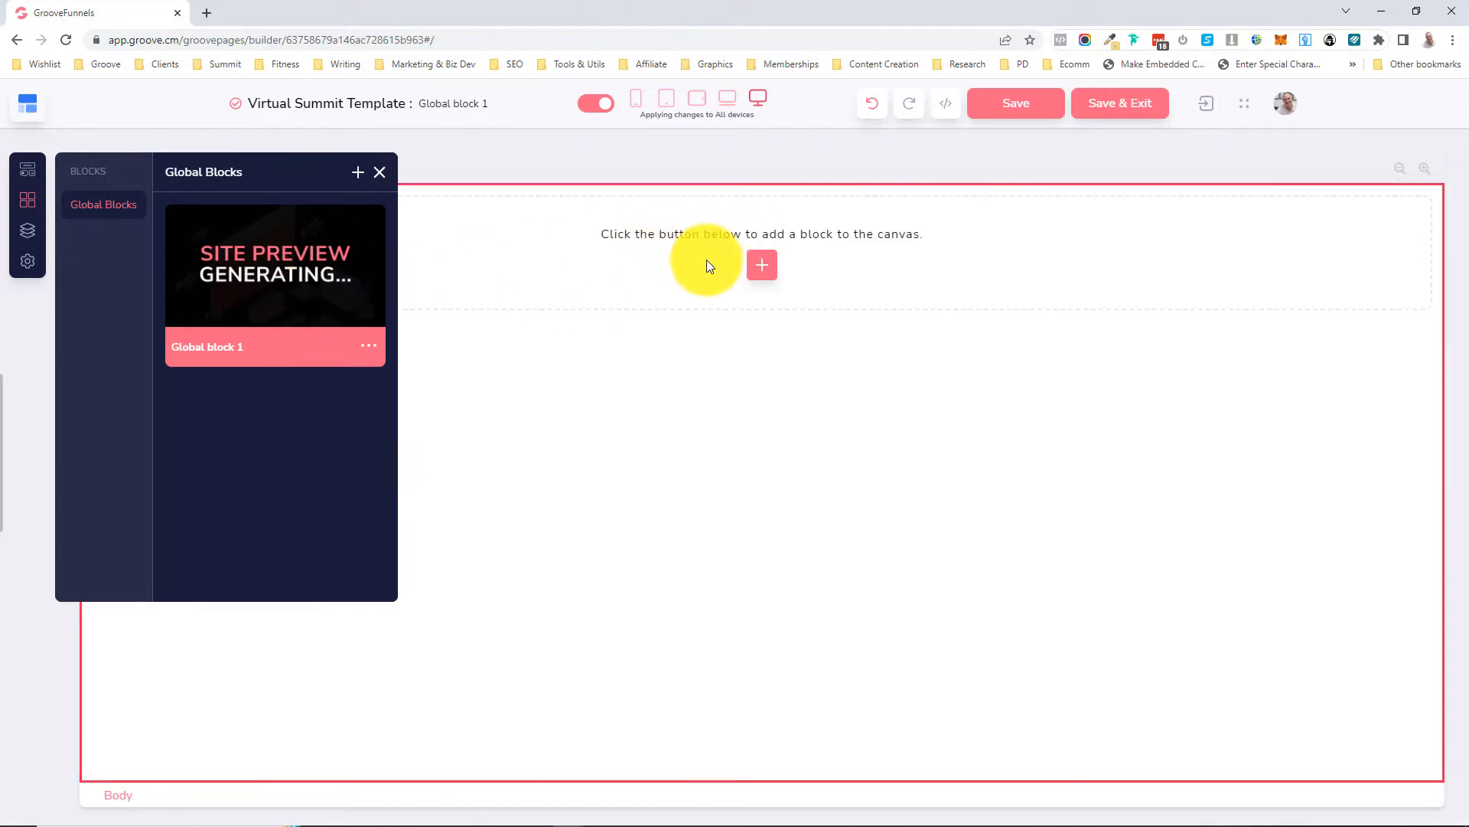
pyautogui.click(760, 272)
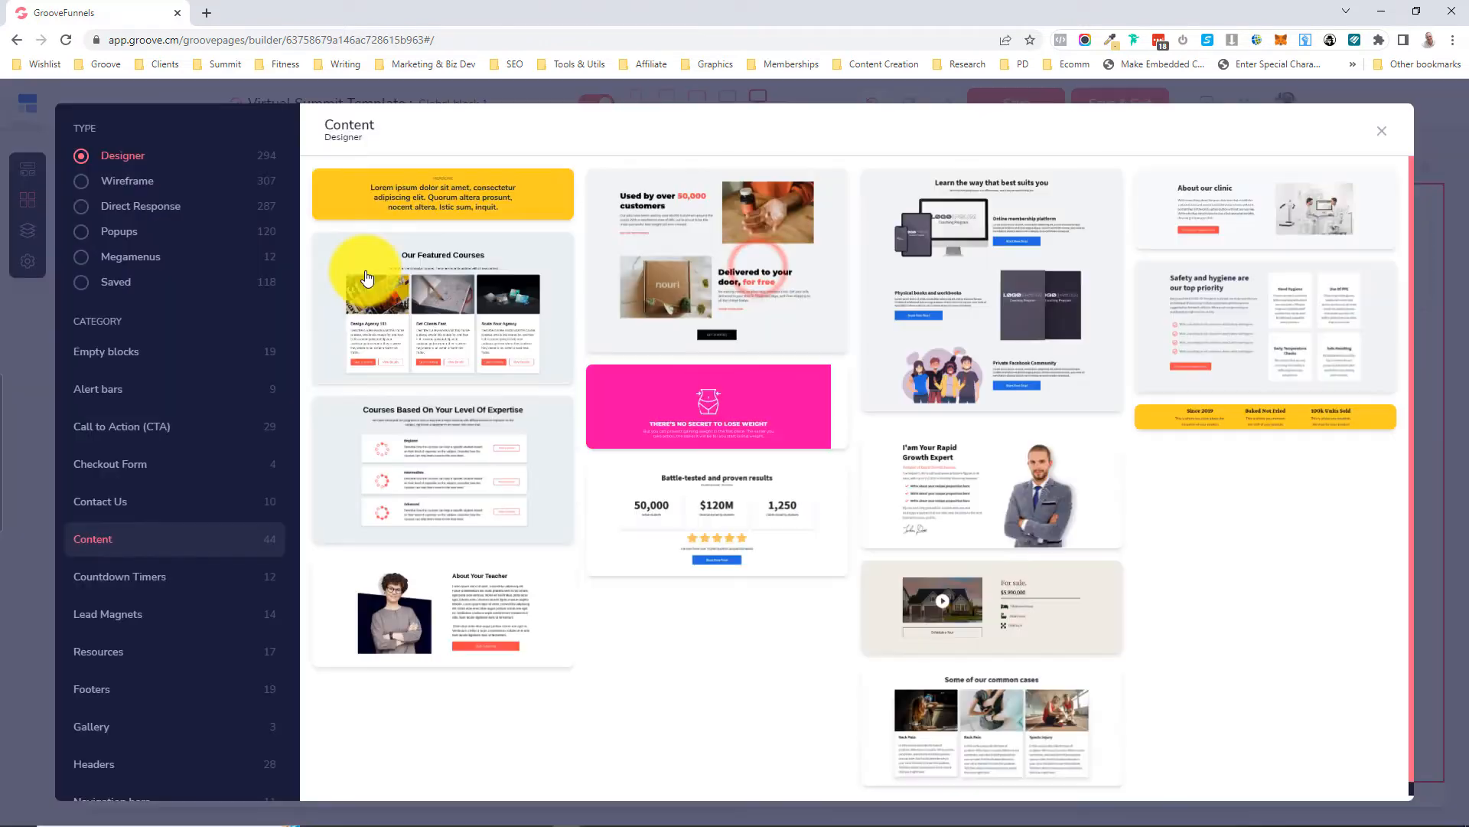
pyautogui.click(116, 357)
pyautogui.click(430, 235)
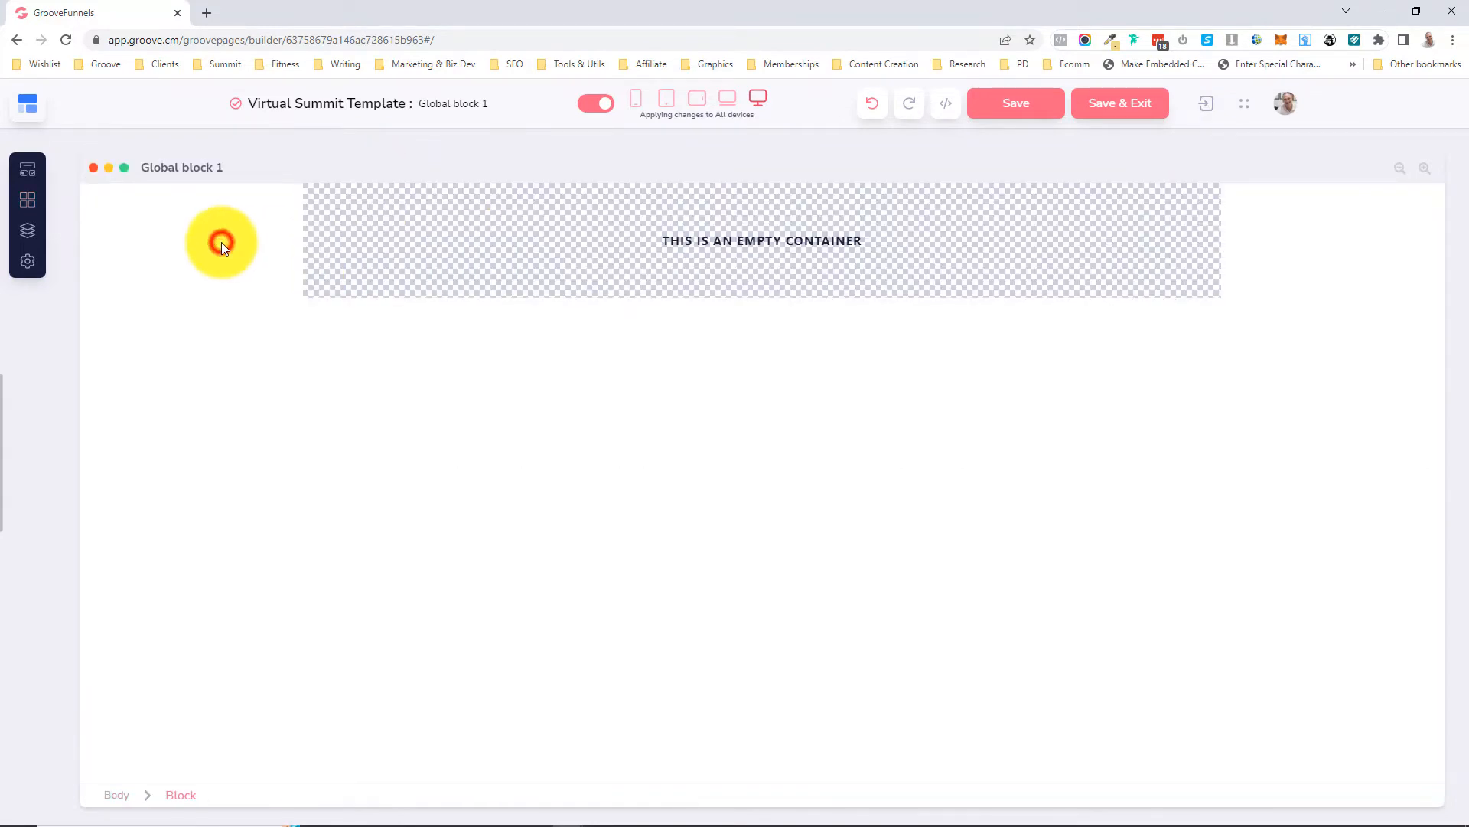
# - Set the top and bottom padding of the global block's outer block to 50
pyautogui.click(222, 242)
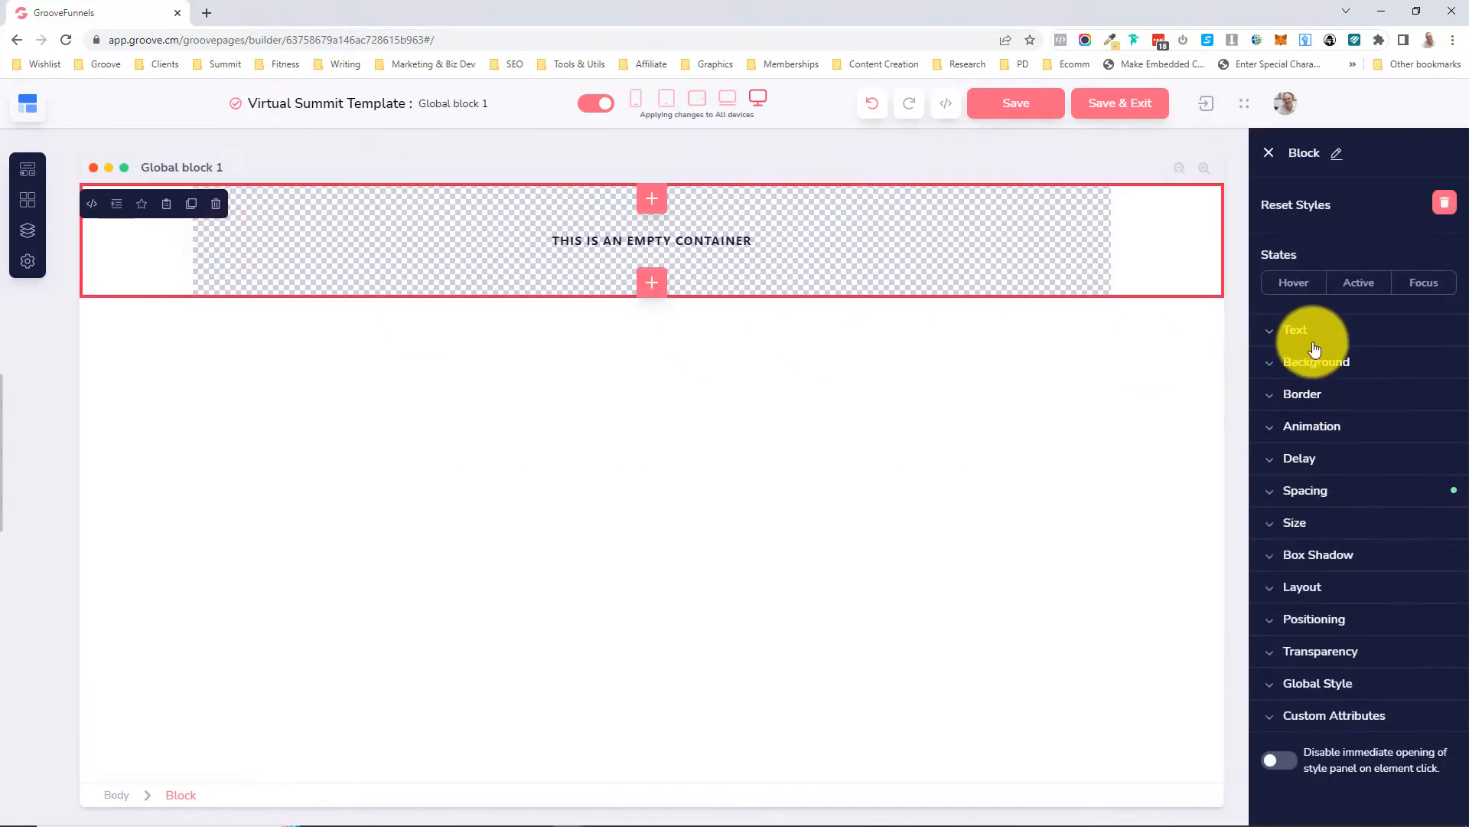
pyautogui.click(1329, 492)
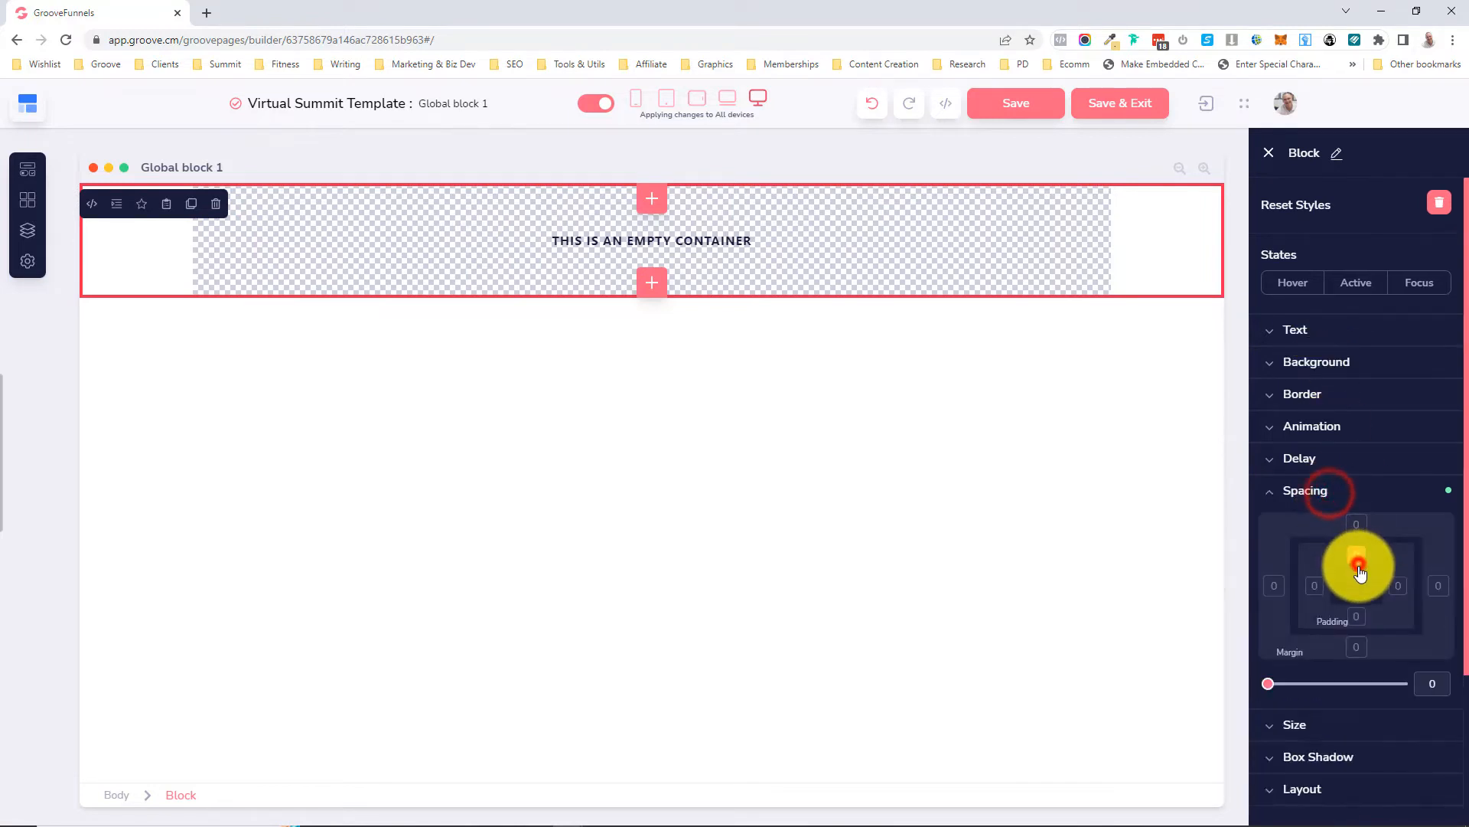
pyautogui.click(1354, 619)
pyautogui.click(1420, 684)
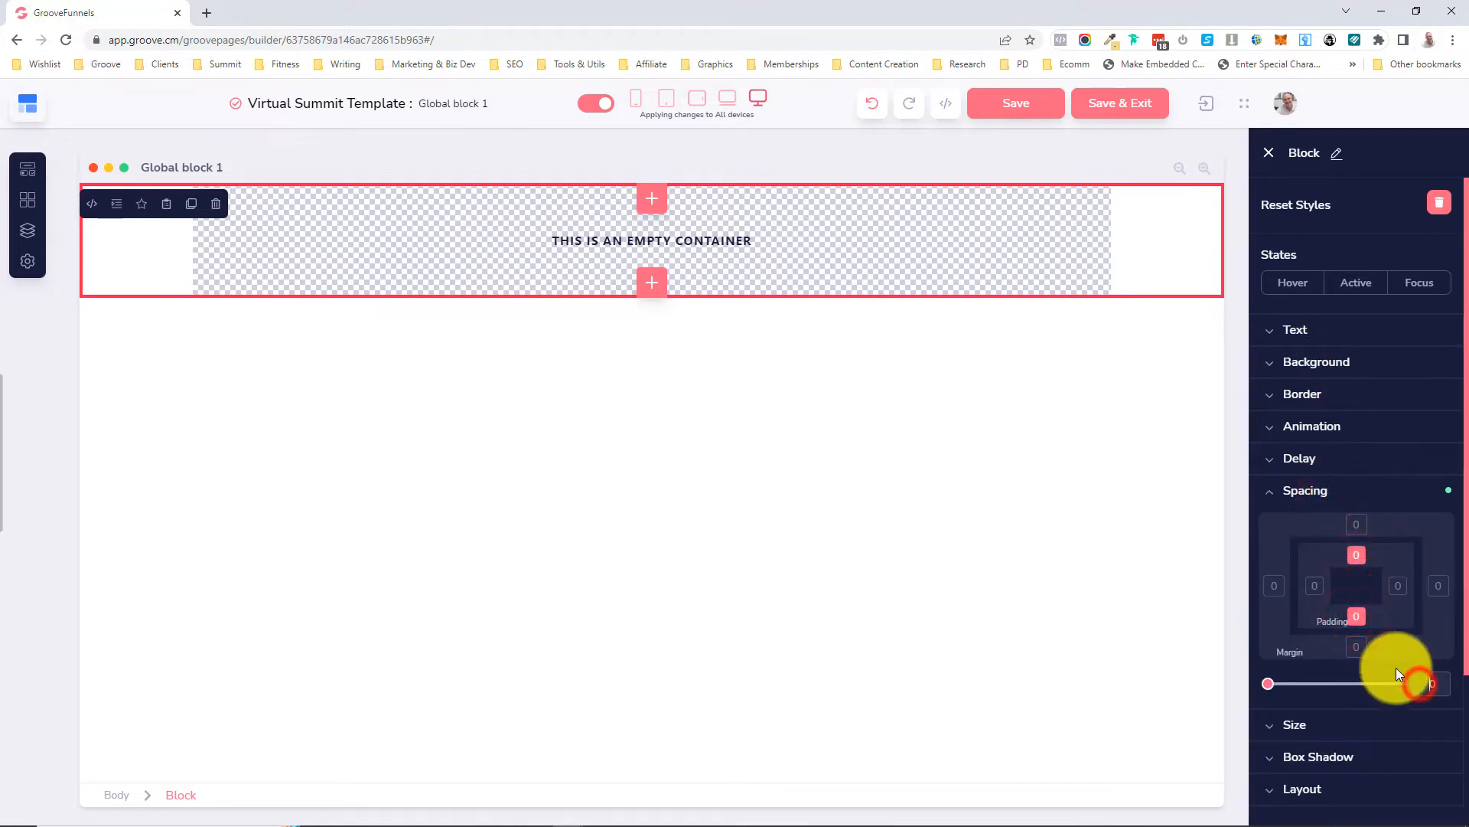
pyautogui.write('5')
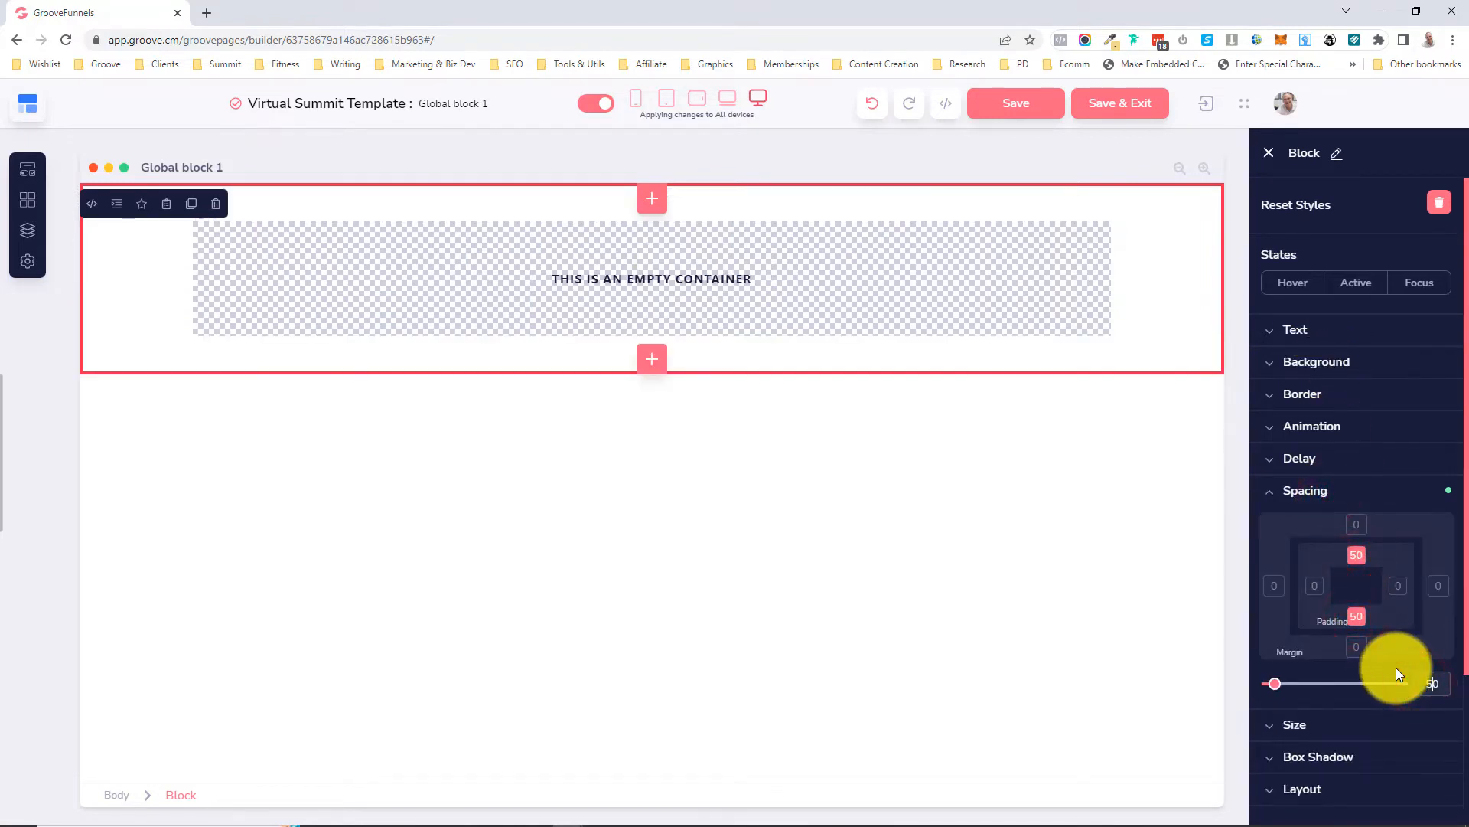
# - Set the left and right padding of the empty container inside the block to 20
pyautogui.click(581, 316)
pyautogui.click(1290, 490)
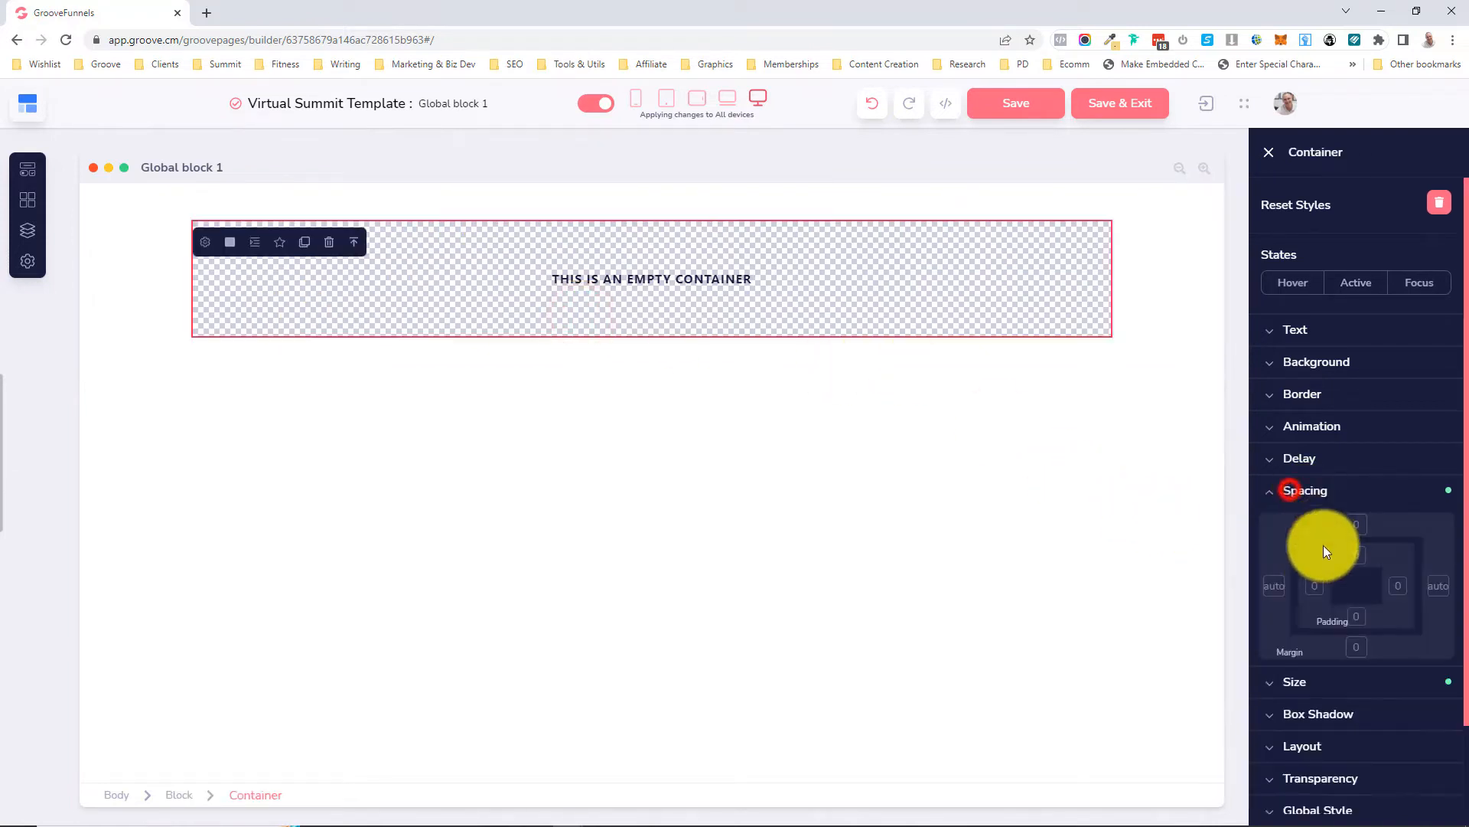
pyautogui.click(1314, 585)
pyautogui.click(1398, 586)
pyautogui.click(1423, 677)
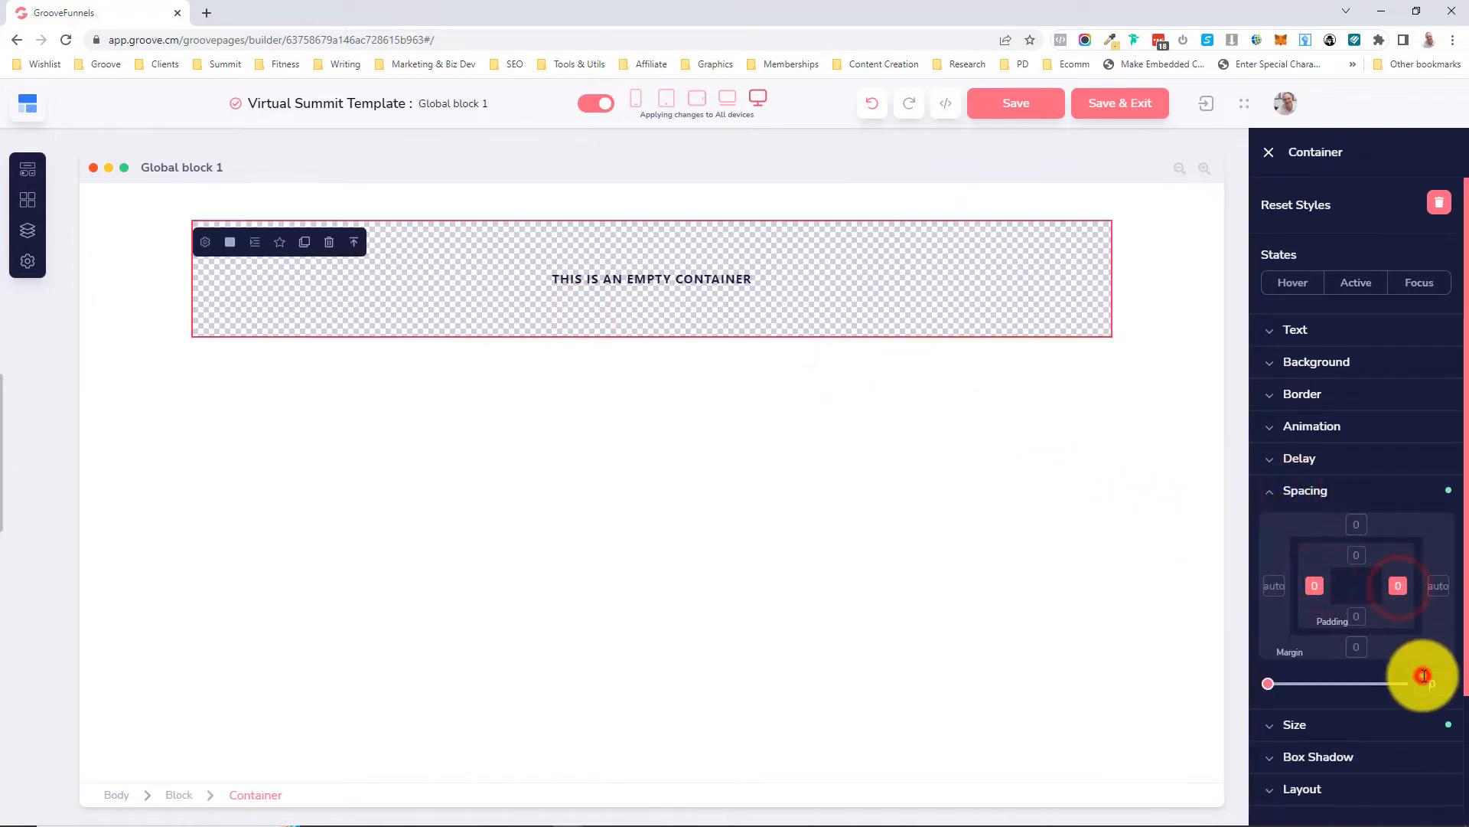
pyautogui.write('2')
# - Set the container's layout direction to Vertical with centred secondary alignment
pyautogui.scroll(-1, 1327, 735)
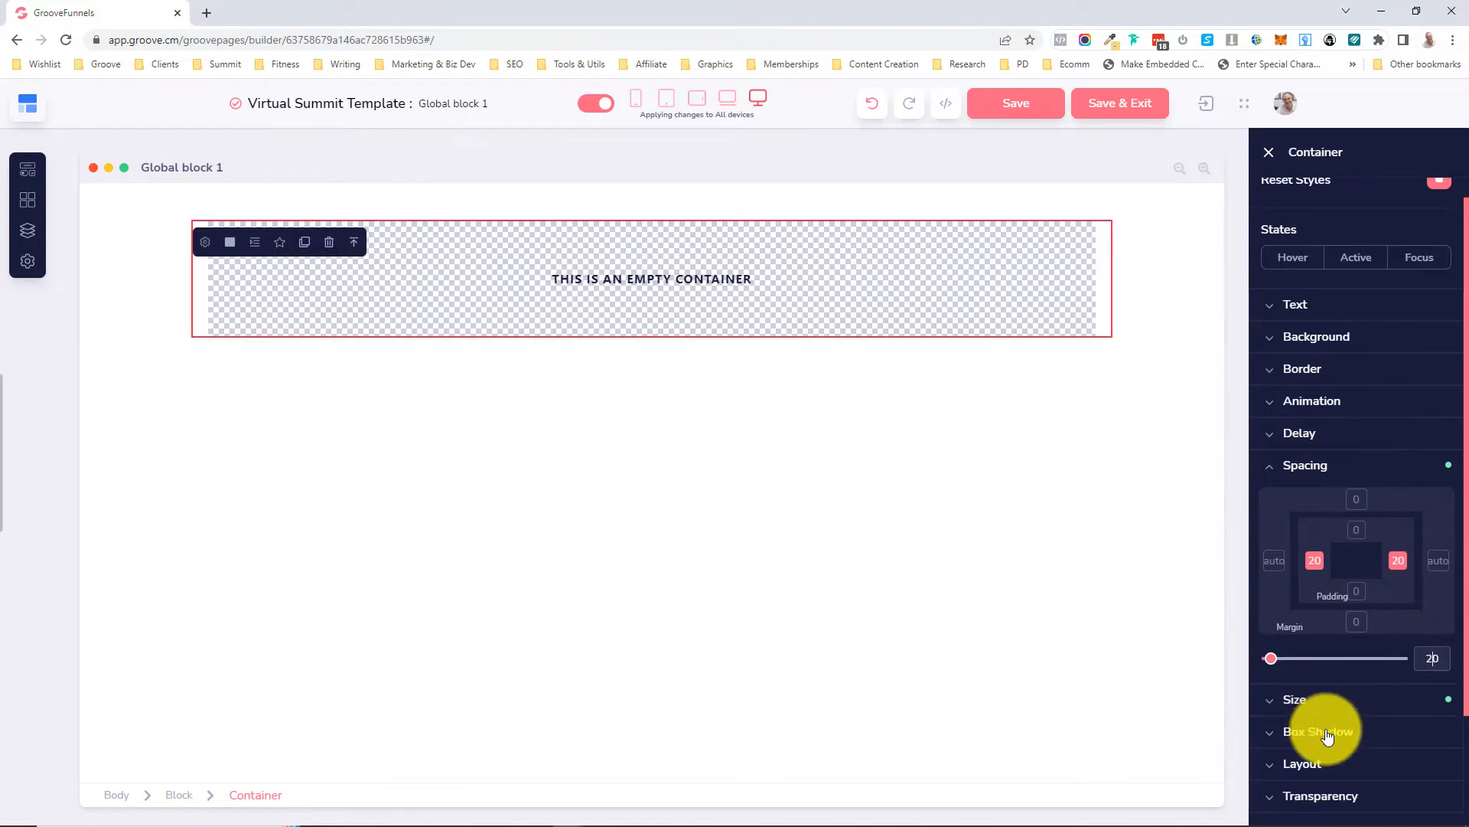
pyautogui.scroll(-2, 1327, 735)
pyautogui.click(1318, 656)
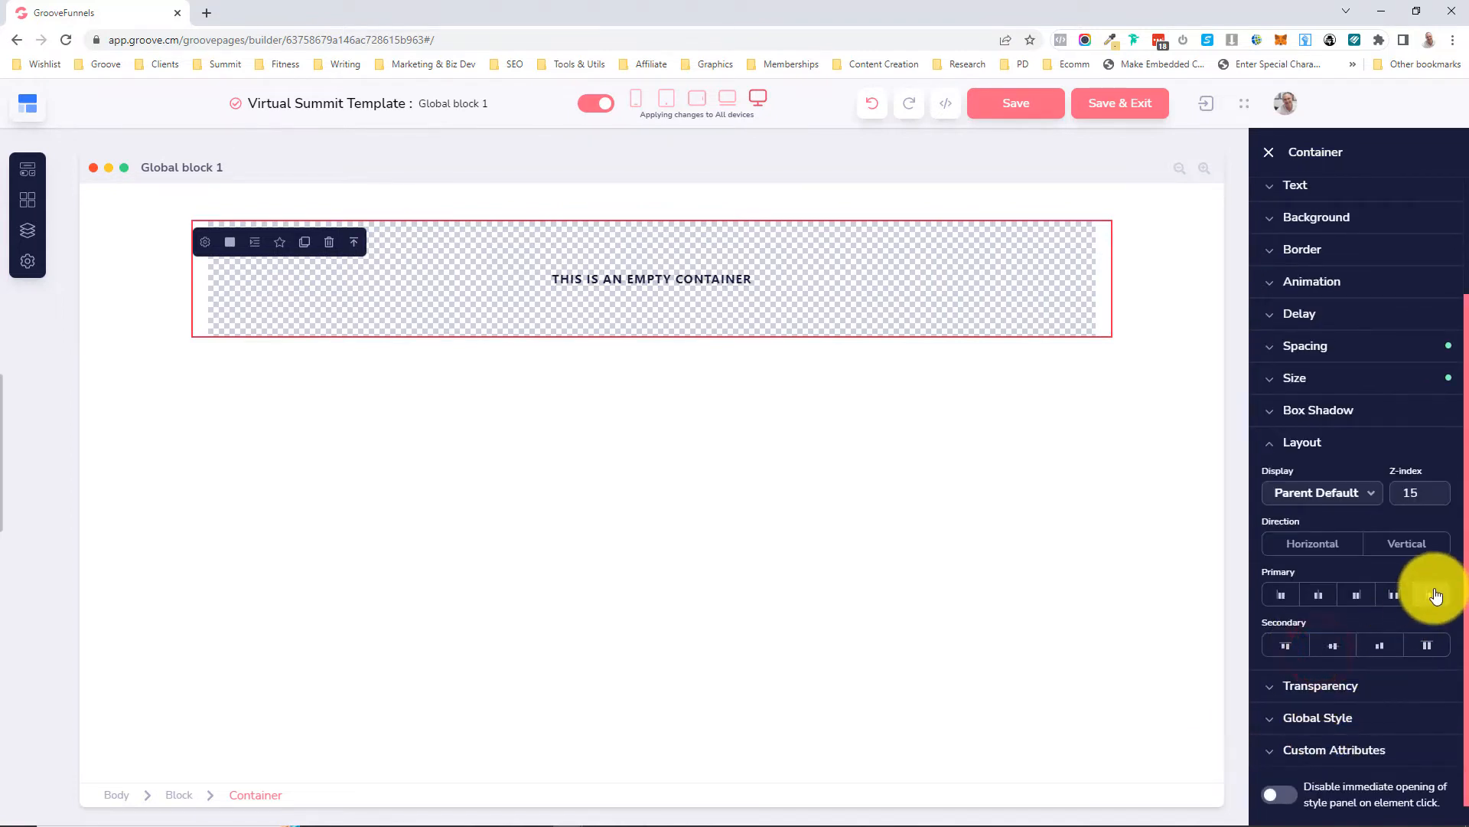
pyautogui.click(1410, 544)
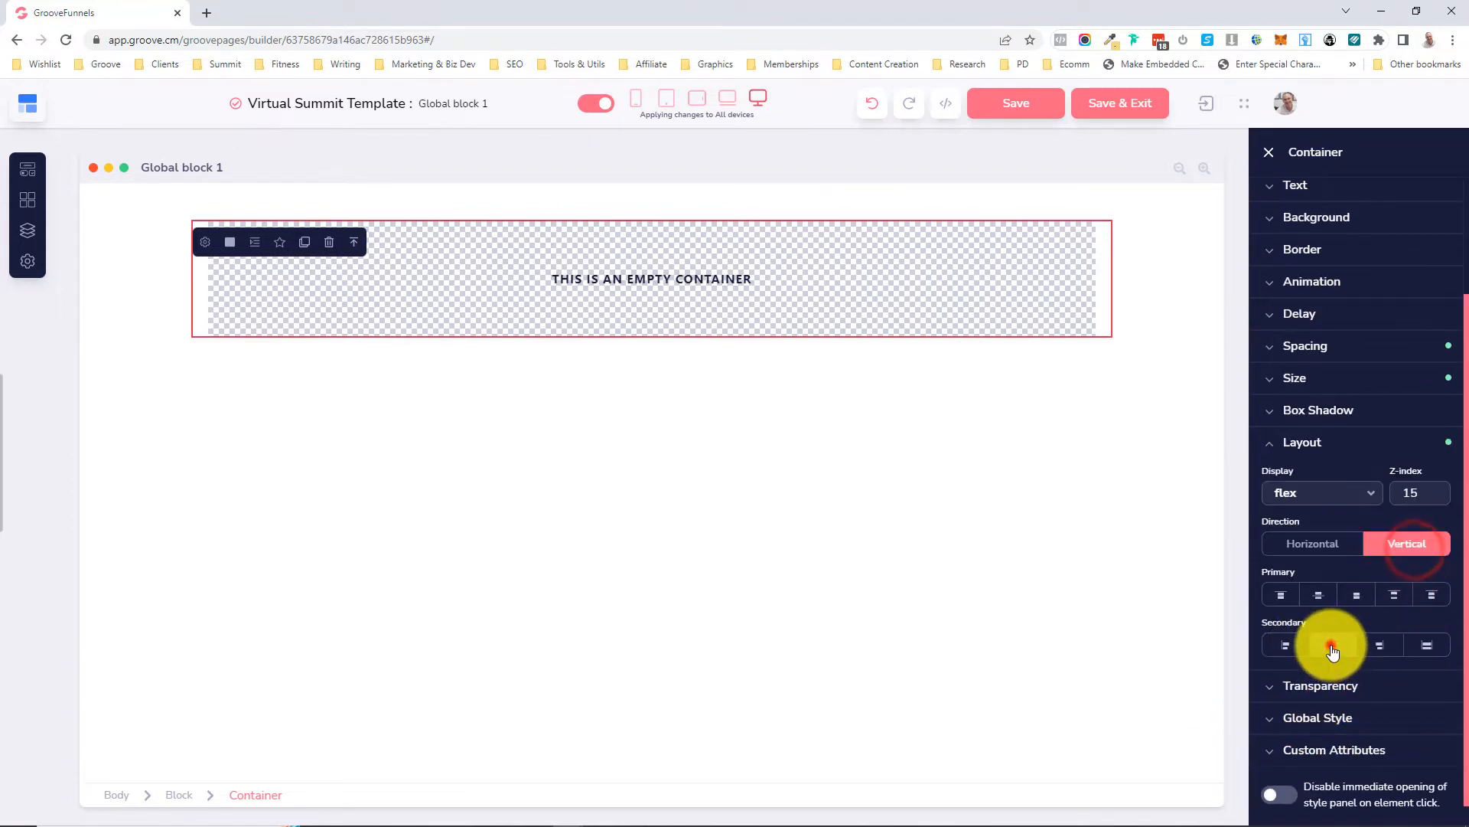
pyautogui.click(1333, 645)
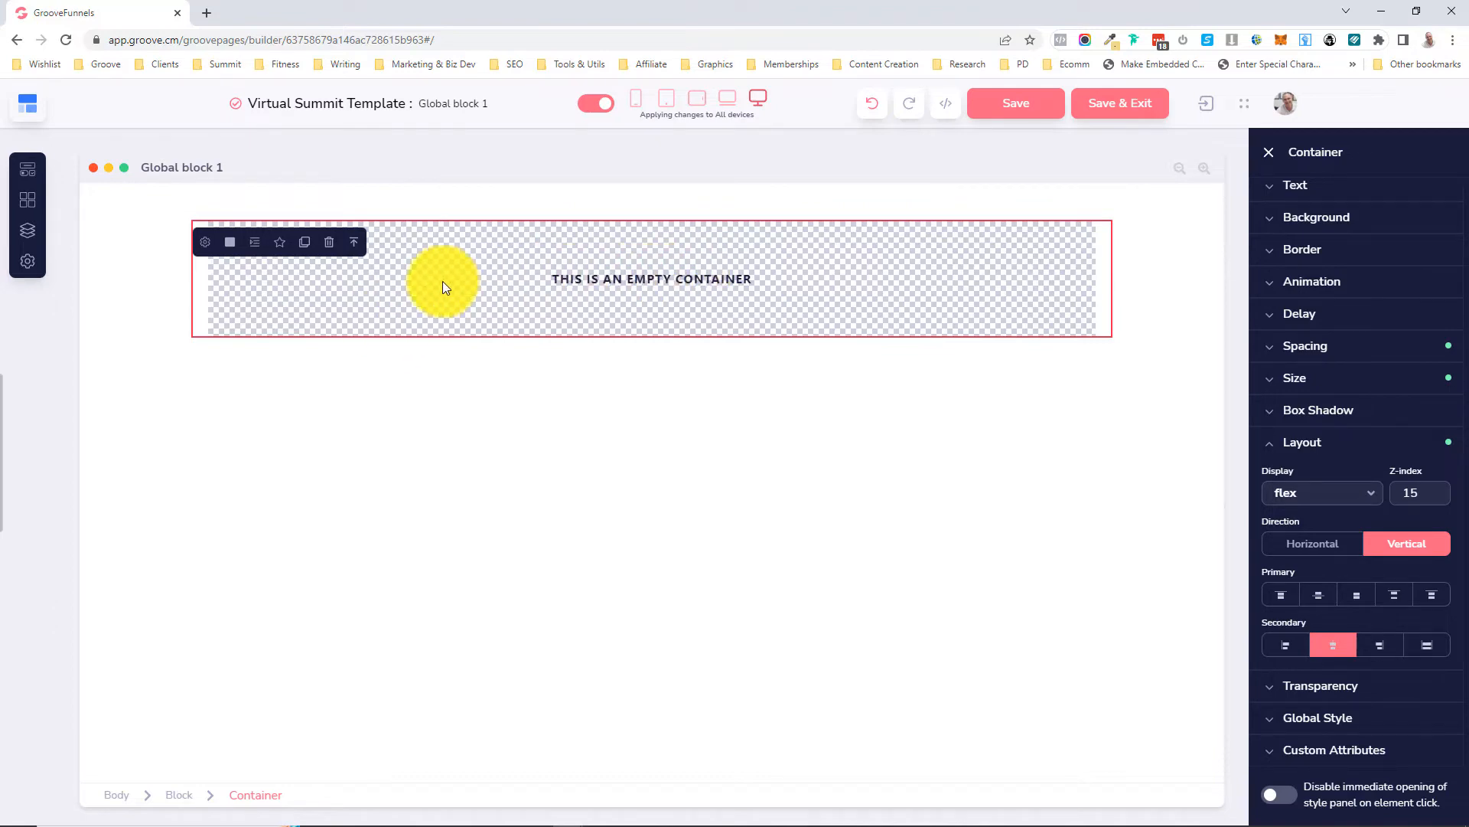
# - Add an H2 heading to the container and change its text to "This presentation is not longer available"
pyautogui.click(28, 175)
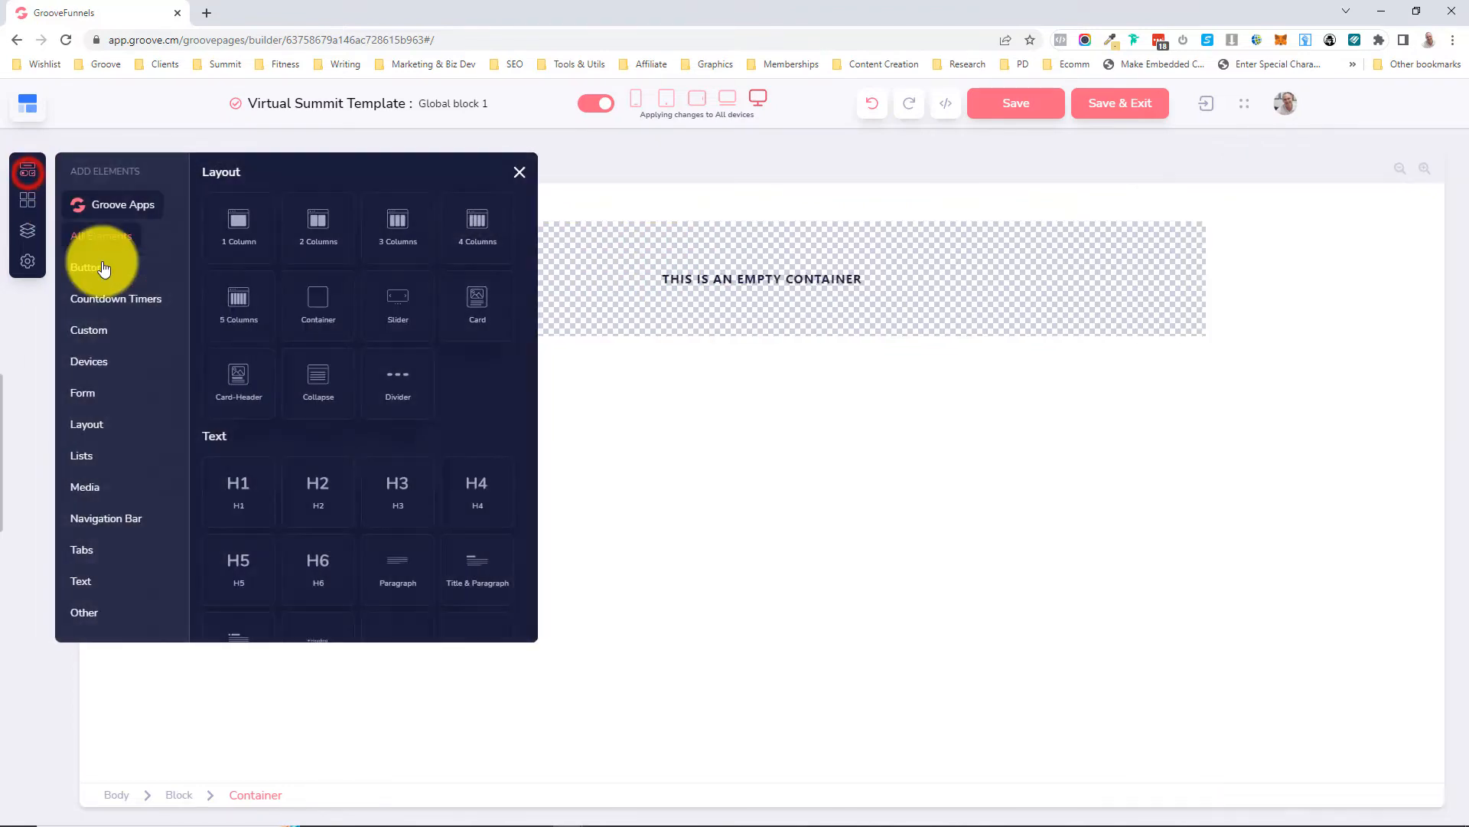
pyautogui.moveTo(315, 489); pyautogui.dragTo(600, 320)
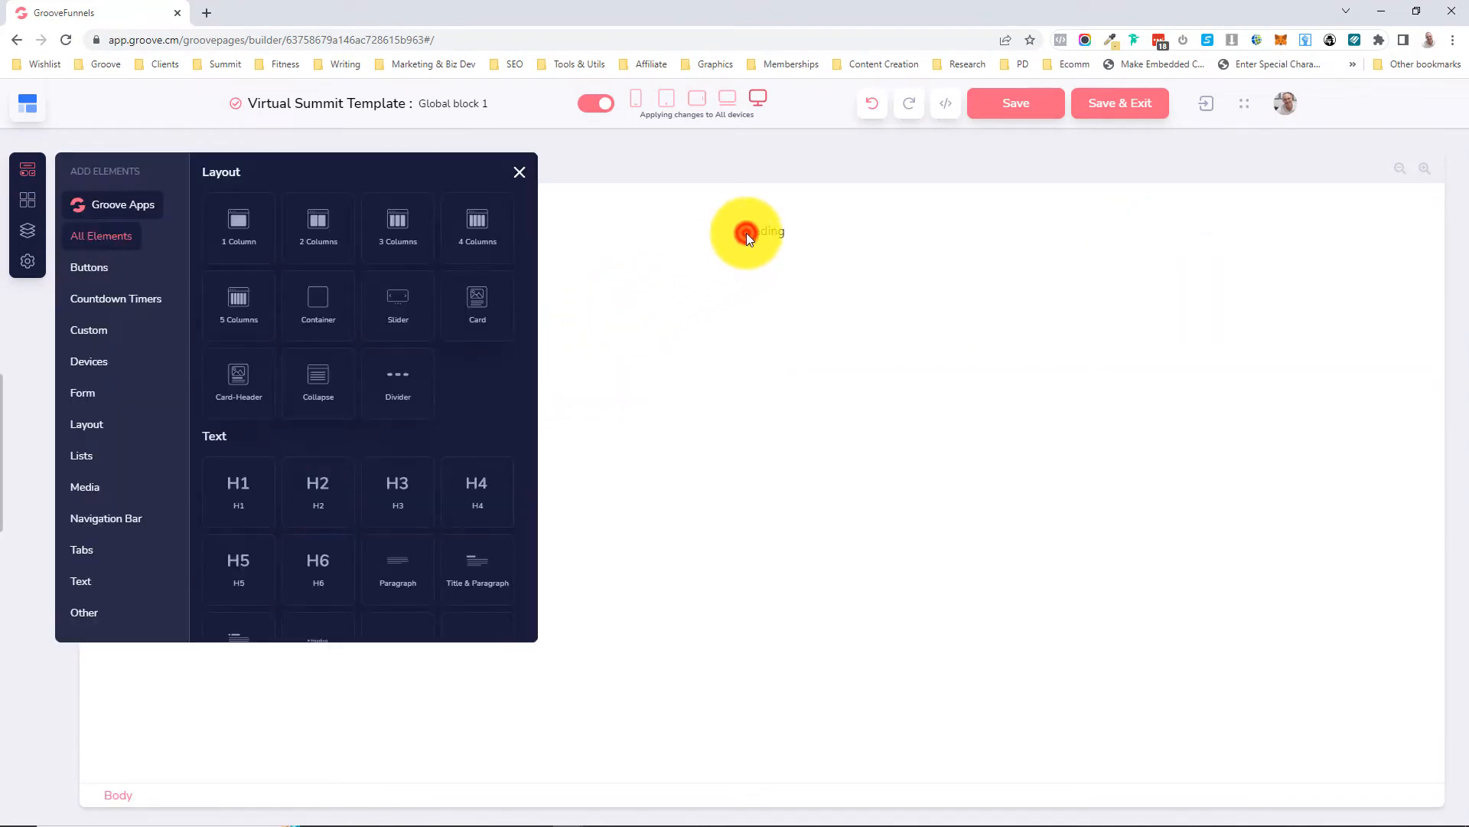
pyautogui.click(757, 232)
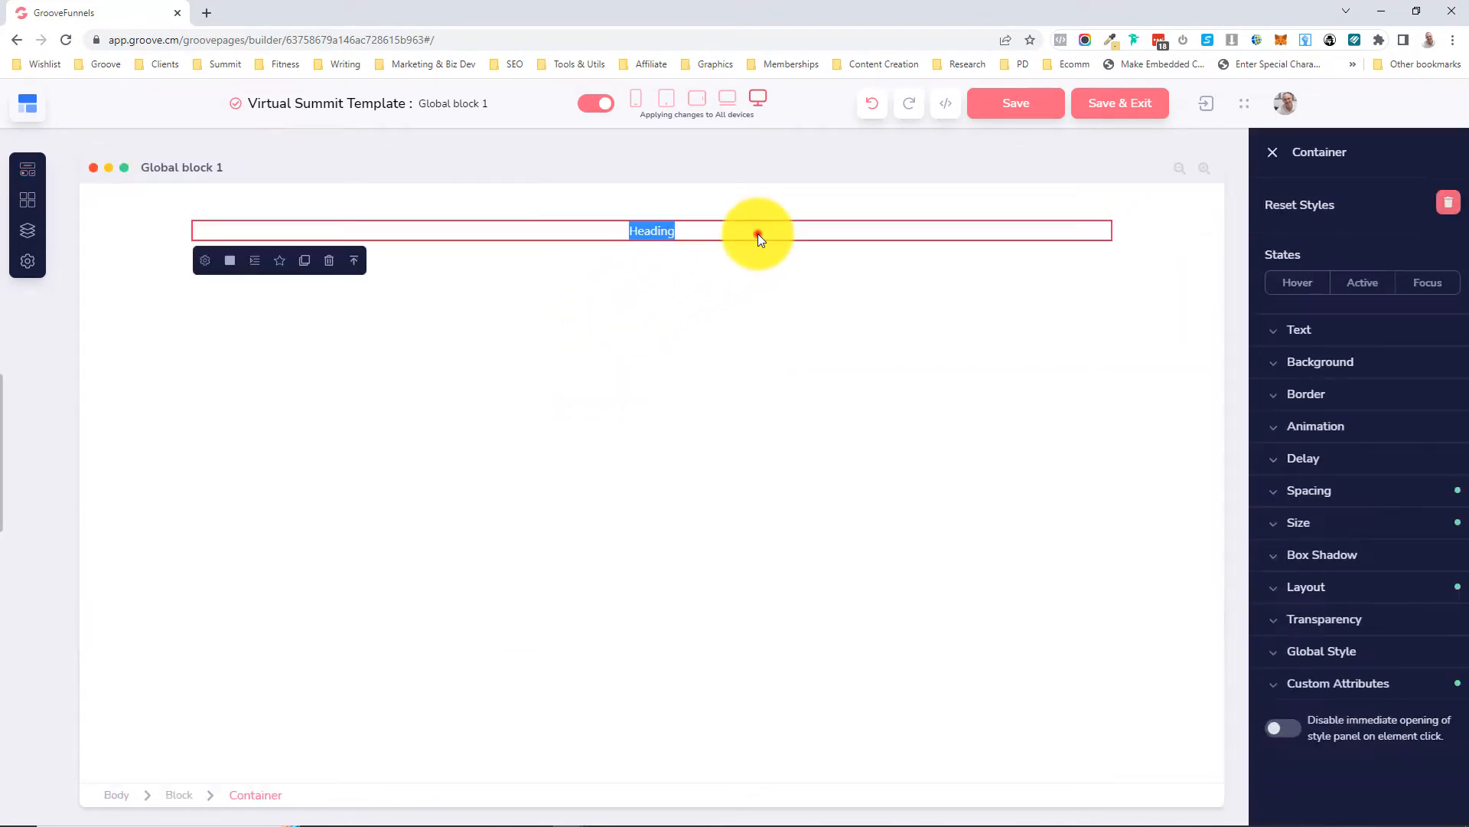
pyautogui.doubleClick(669, 227)
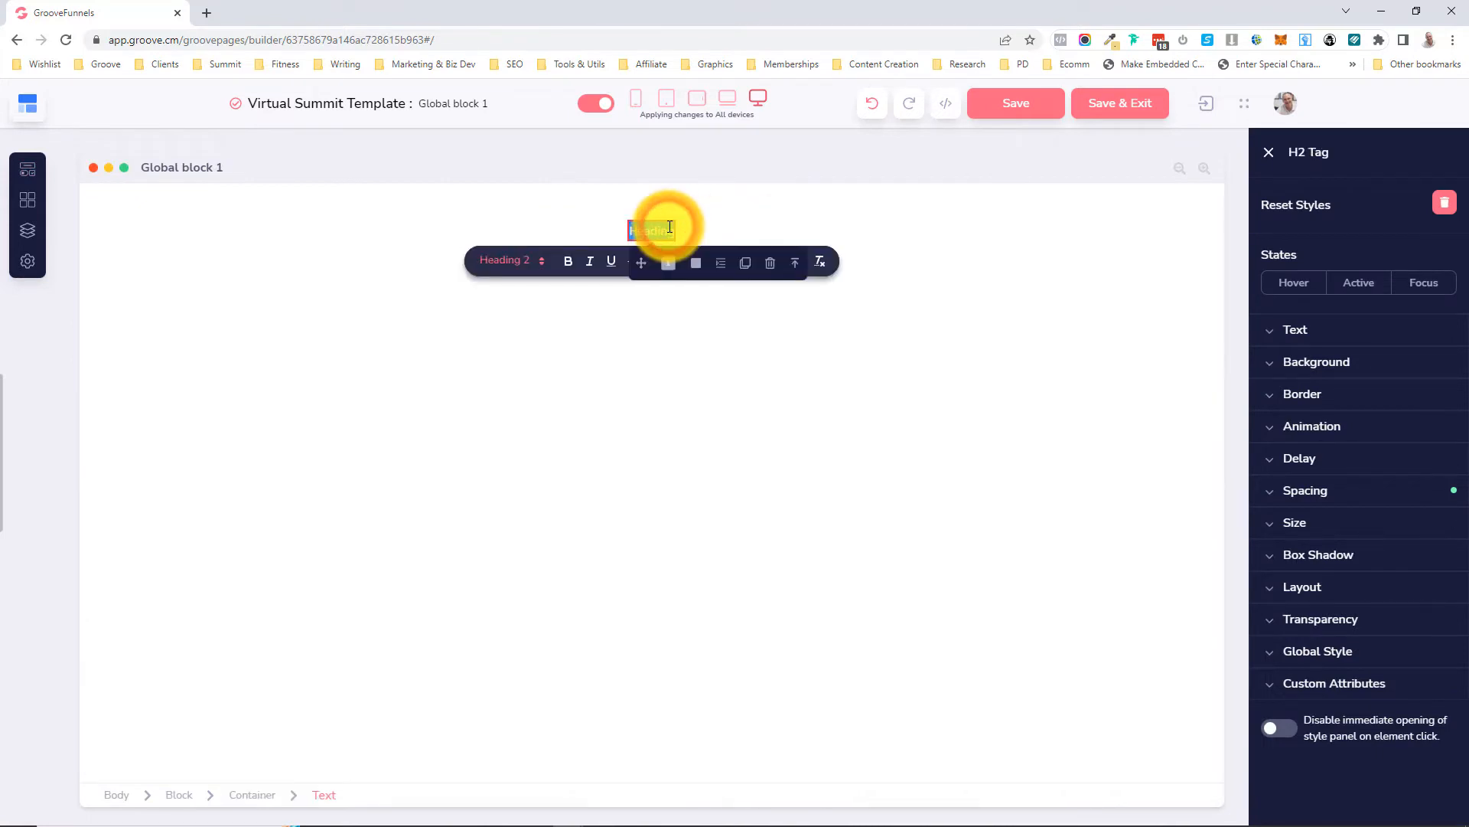
pyautogui.write('This pre')
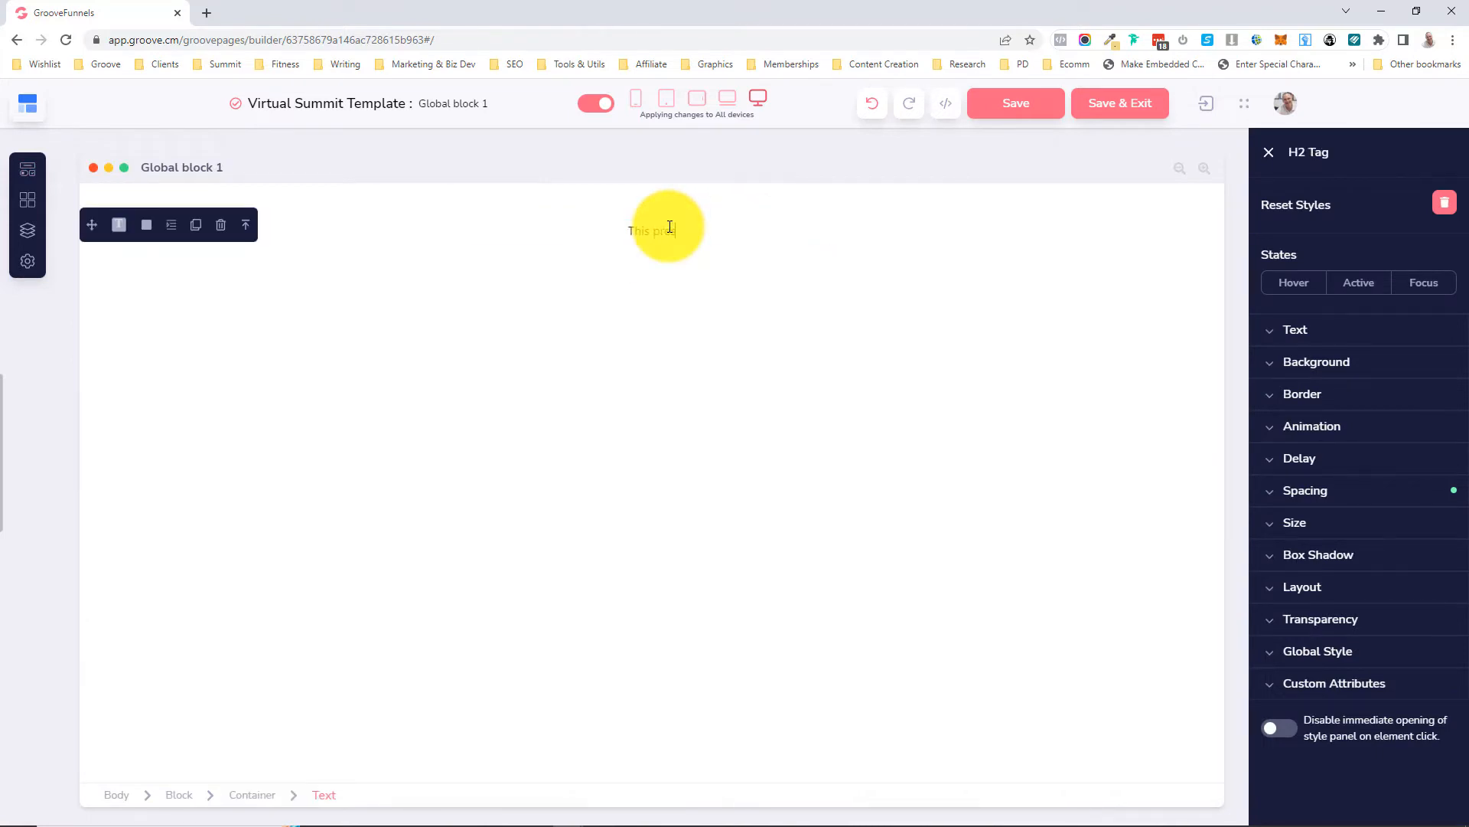
pyautogui.write('sentation is not longer available')
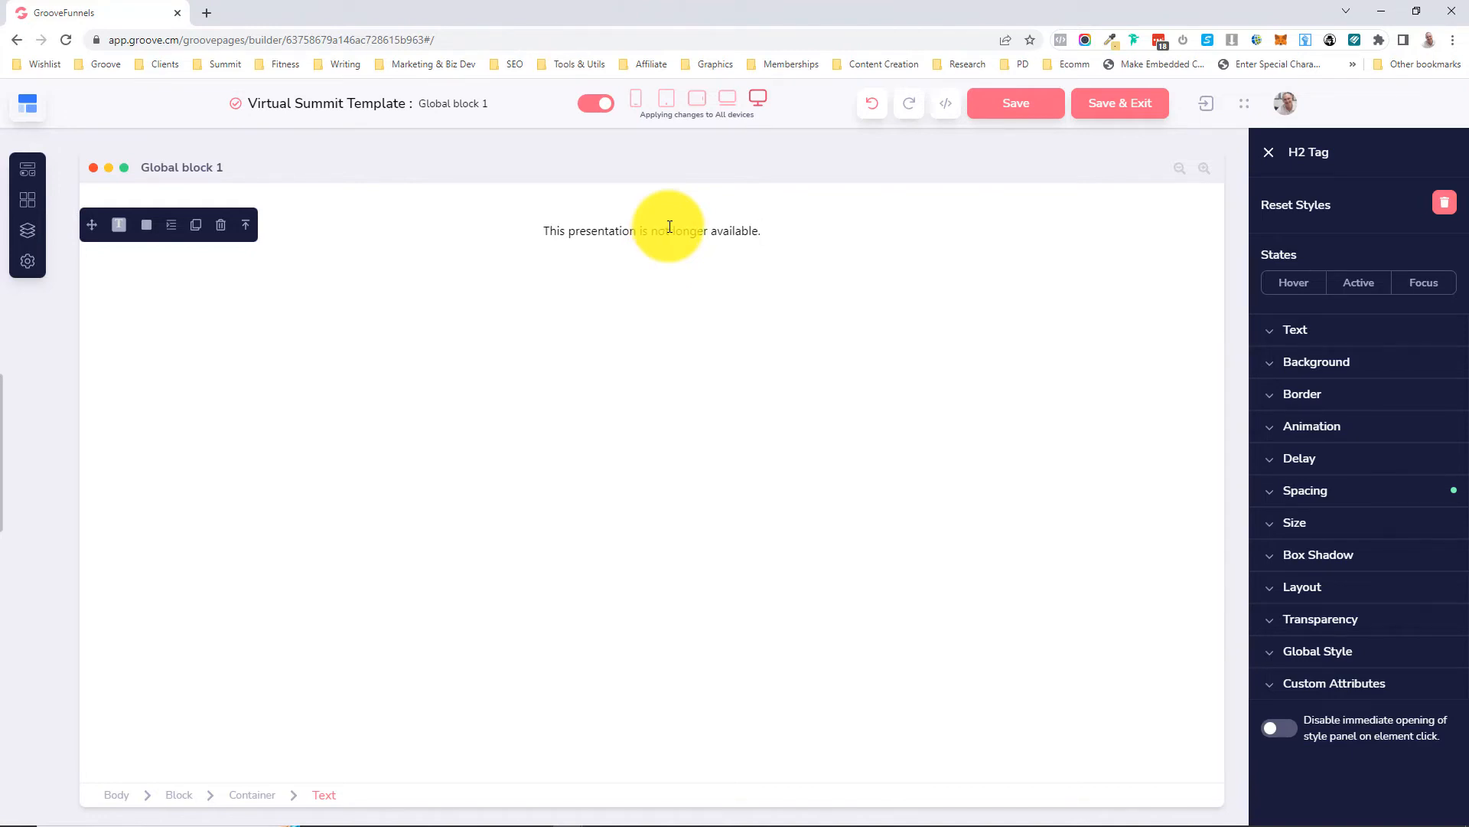
pyautogui.press('BackSpace')
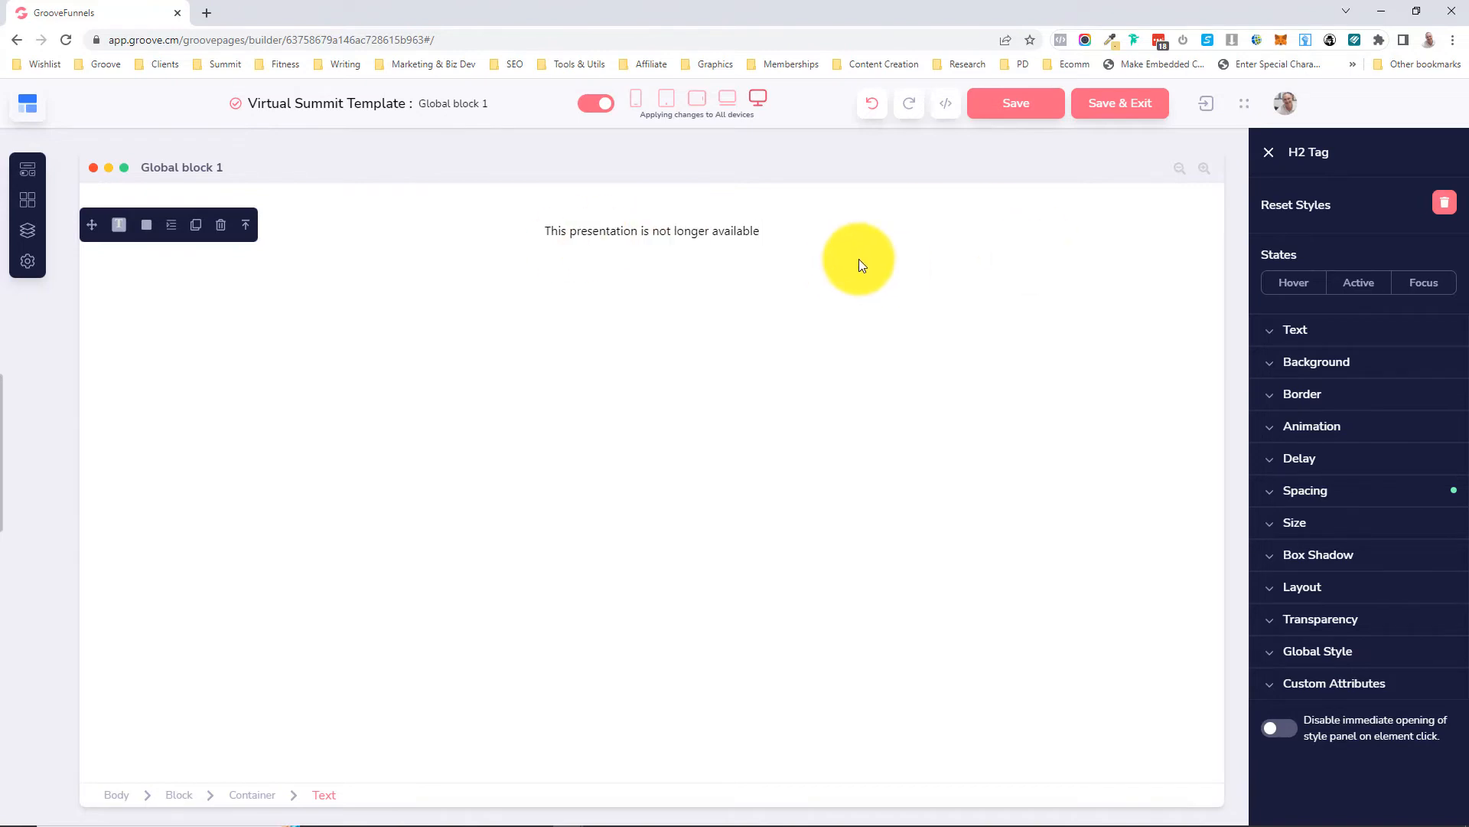
# - Set the heading's text size to 22 and its weight to Semibold
pyautogui.click(1294, 331)
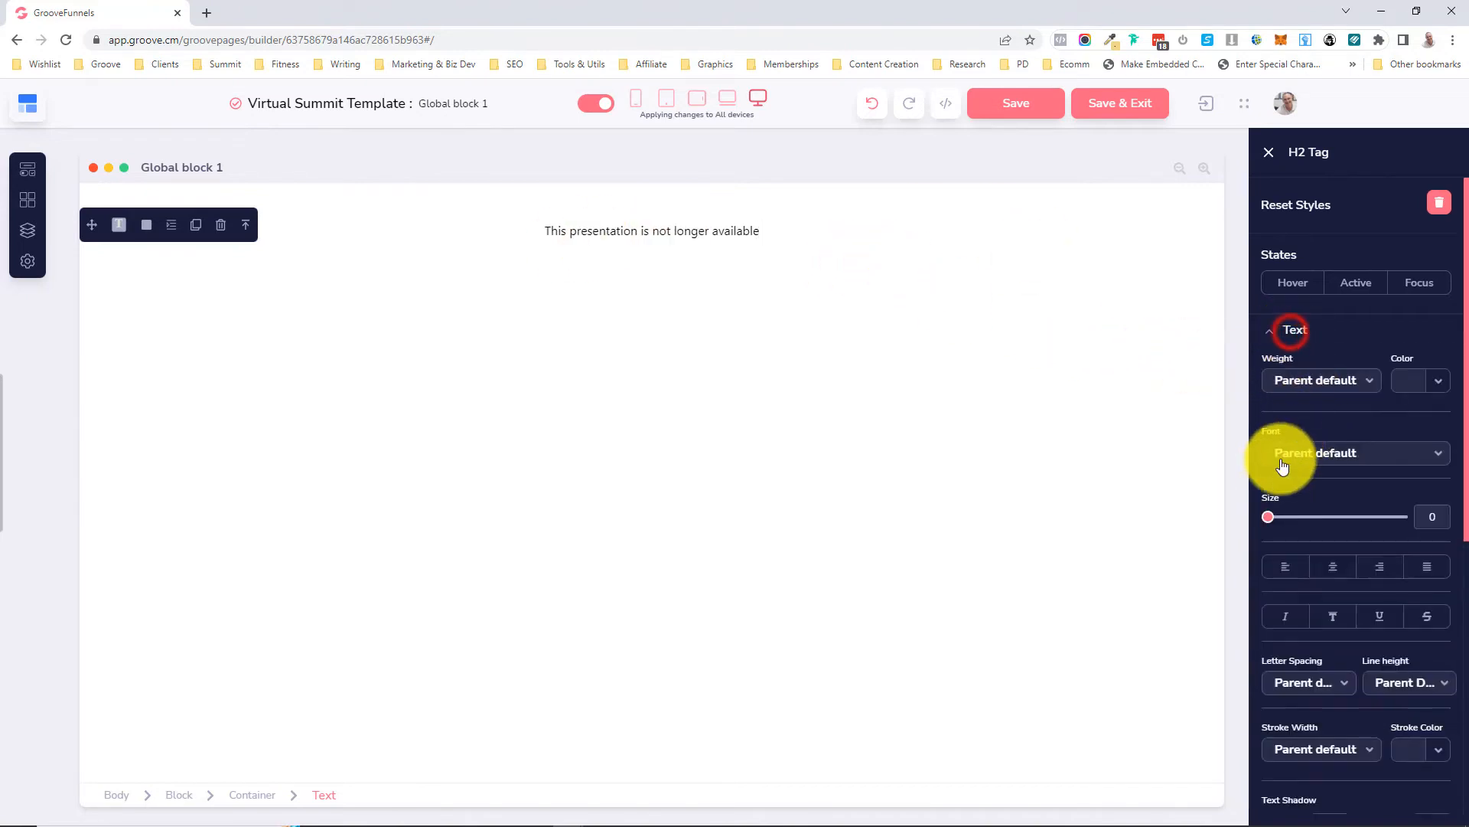
pyautogui.click(1273, 517)
pyautogui.moveTo(1279, 522); pyautogui.dragTo(1298, 518)
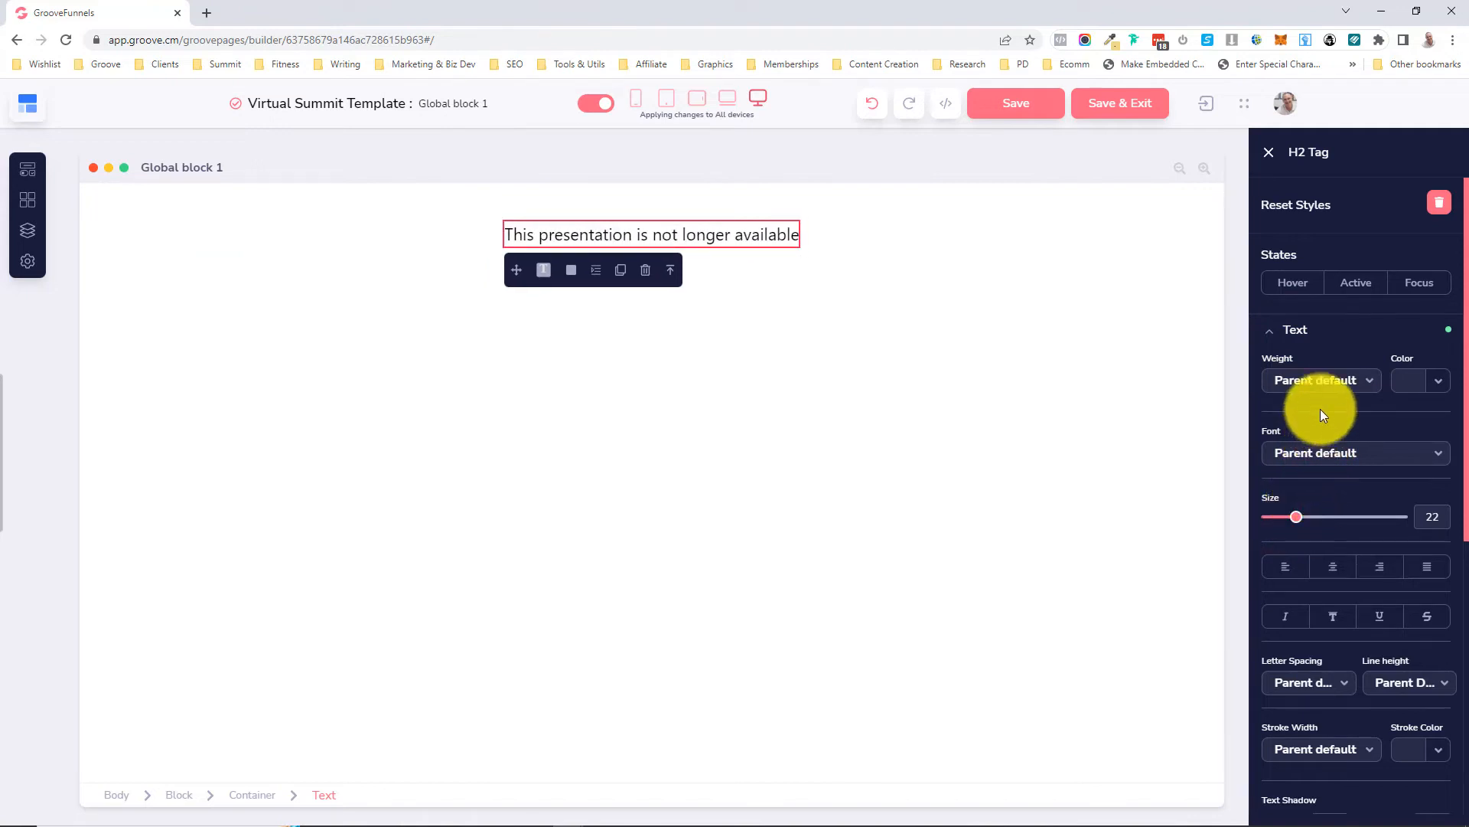
pyautogui.click(1322, 383)
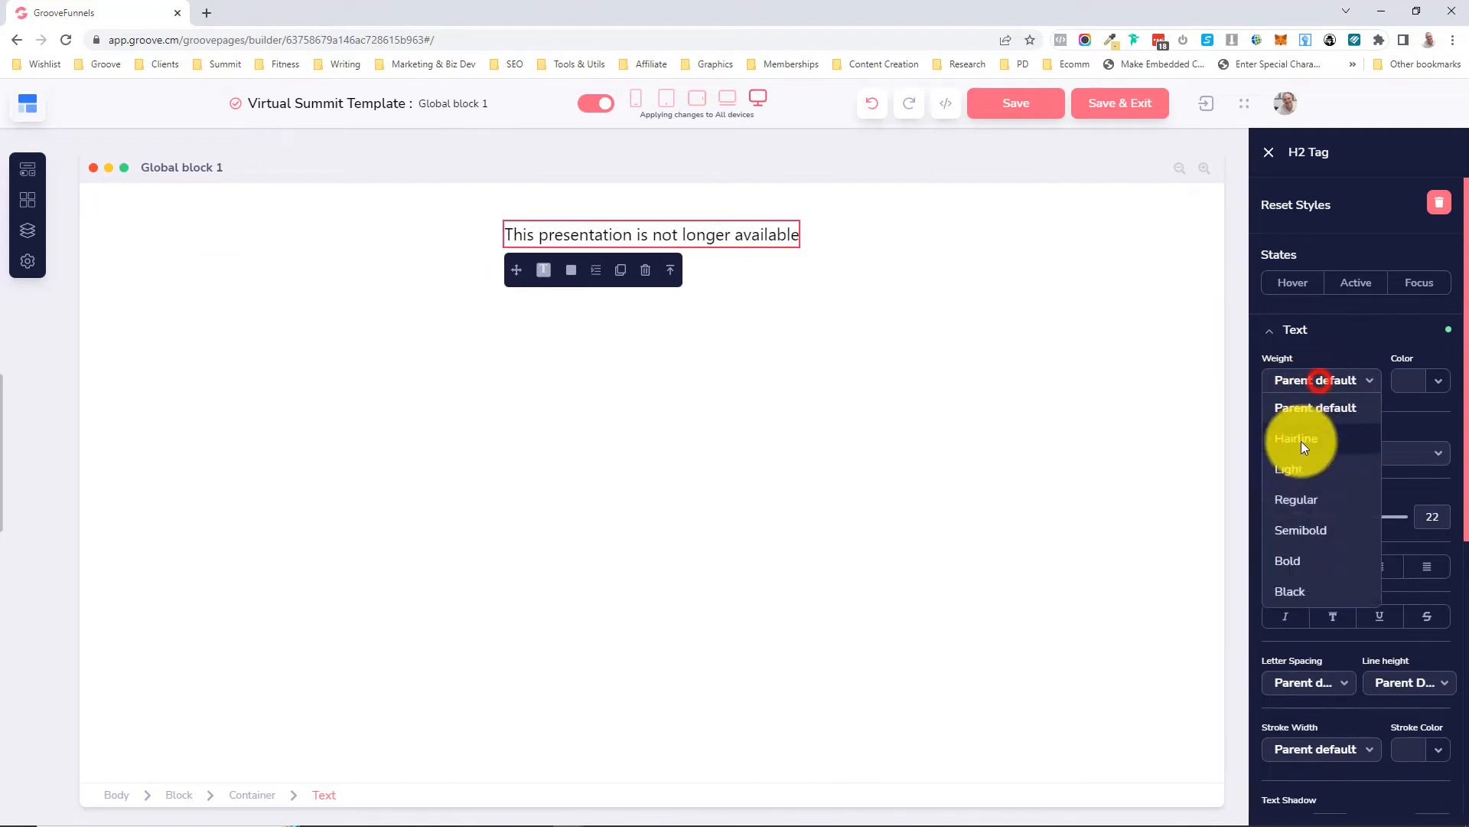
pyautogui.click(1301, 528)
# - Set the bottom margin of the H2 heading to 20
pyautogui.scroll(-4, 1339, 597)
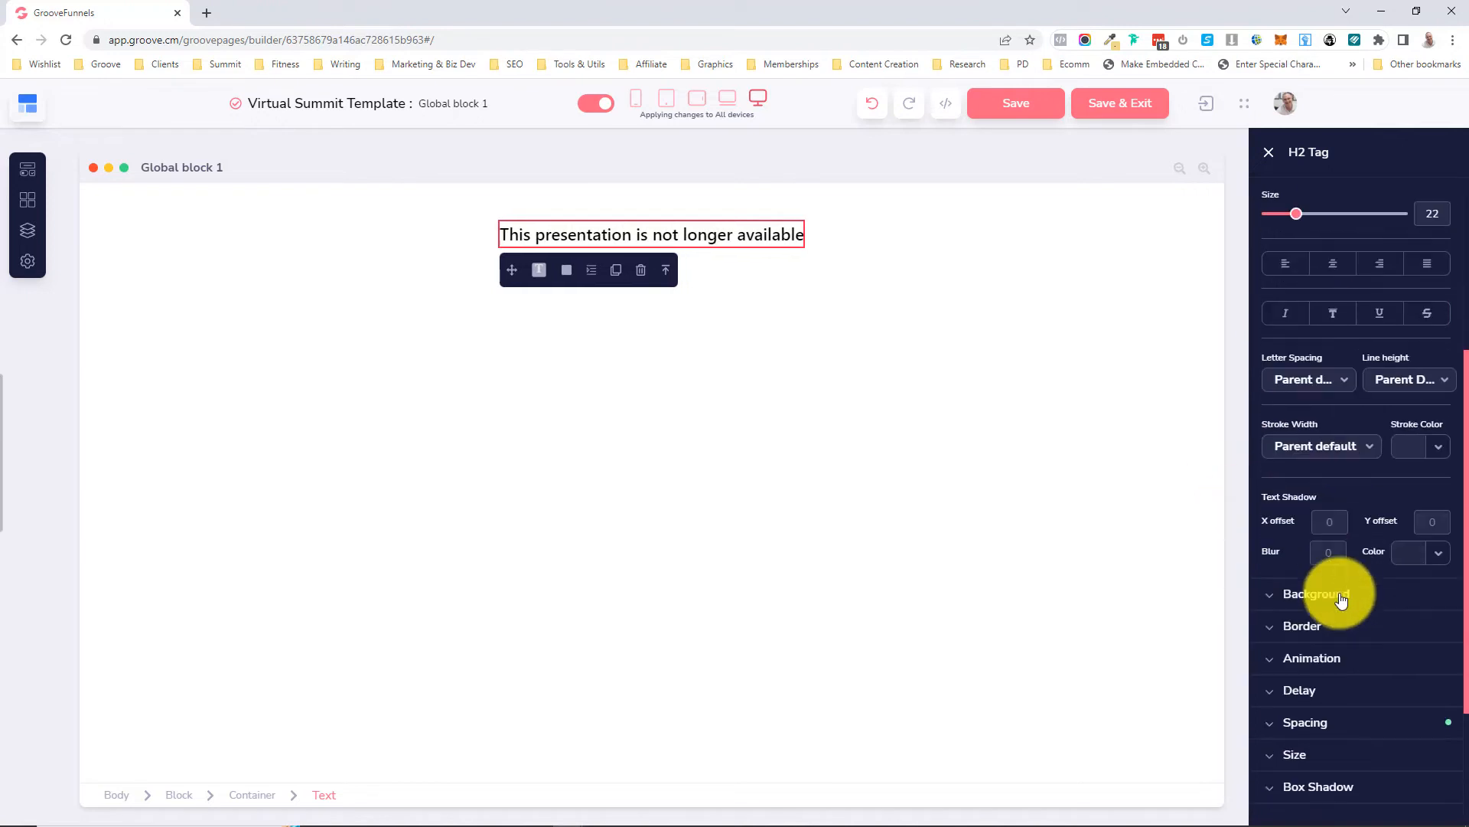
pyautogui.scroll(-3, 1341, 666)
pyautogui.click(1313, 549)
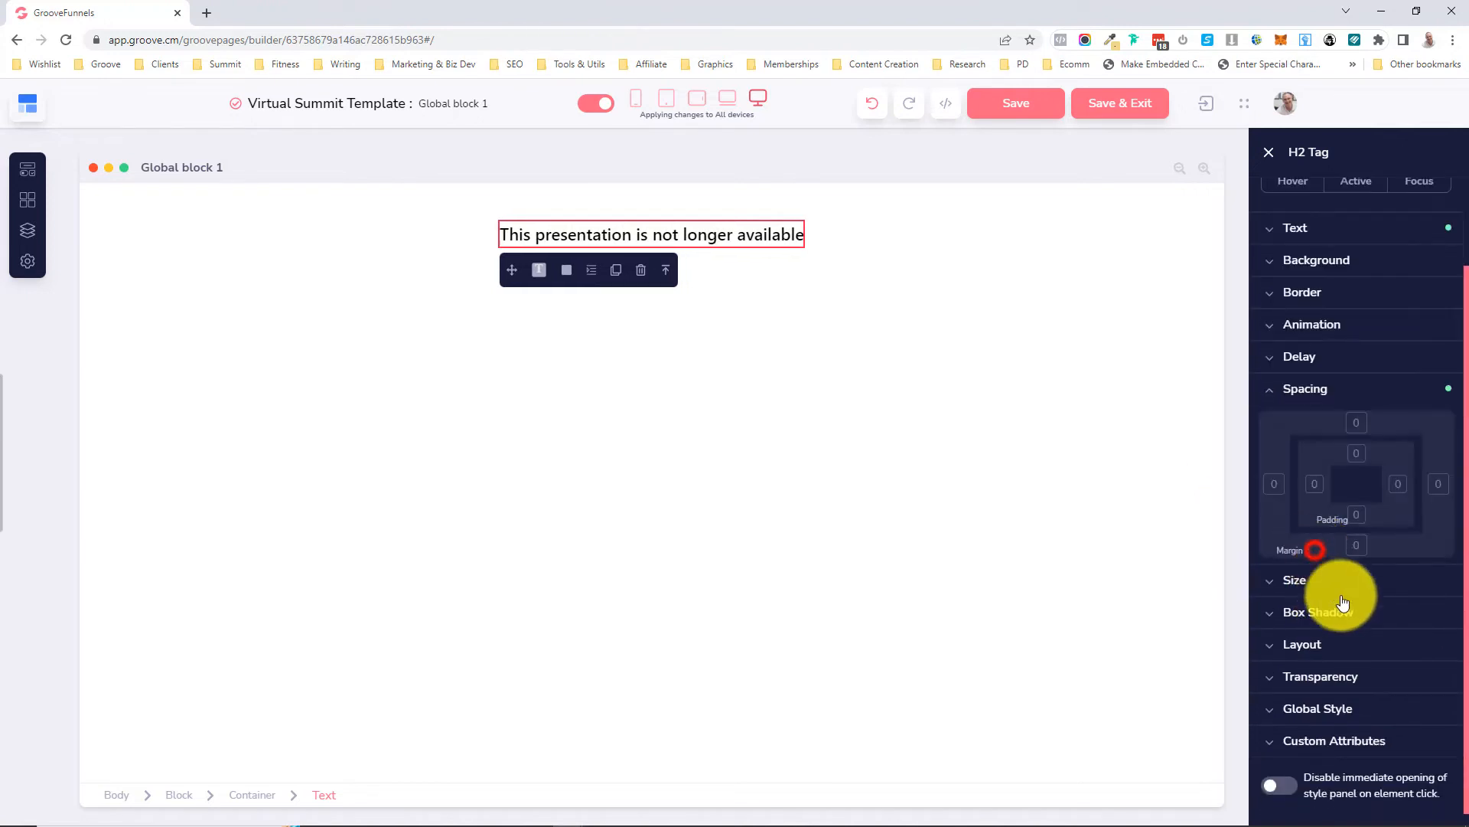
pyautogui.click(1356, 544)
pyautogui.click(1420, 490)
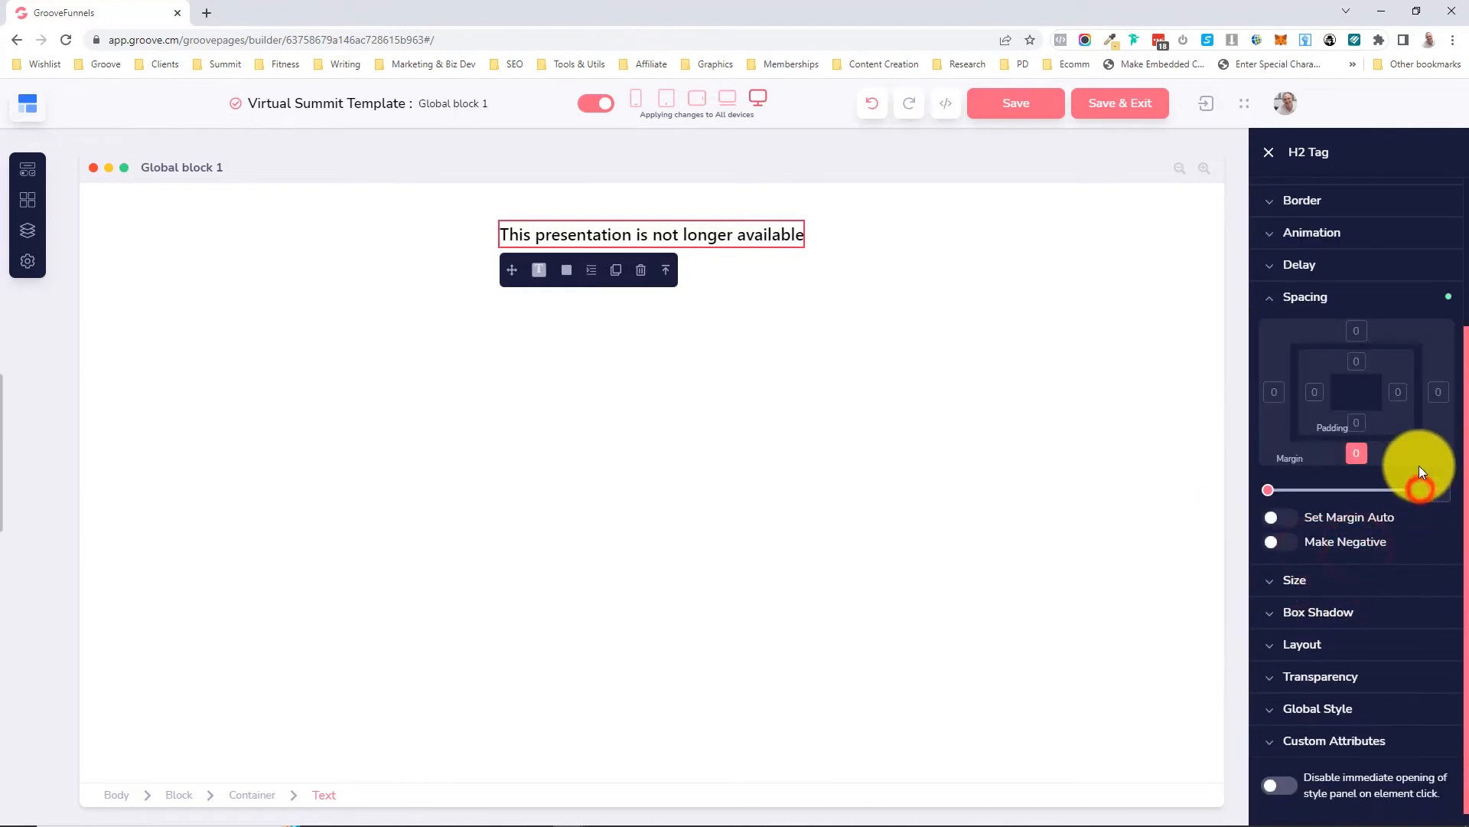
pyautogui.write('20')
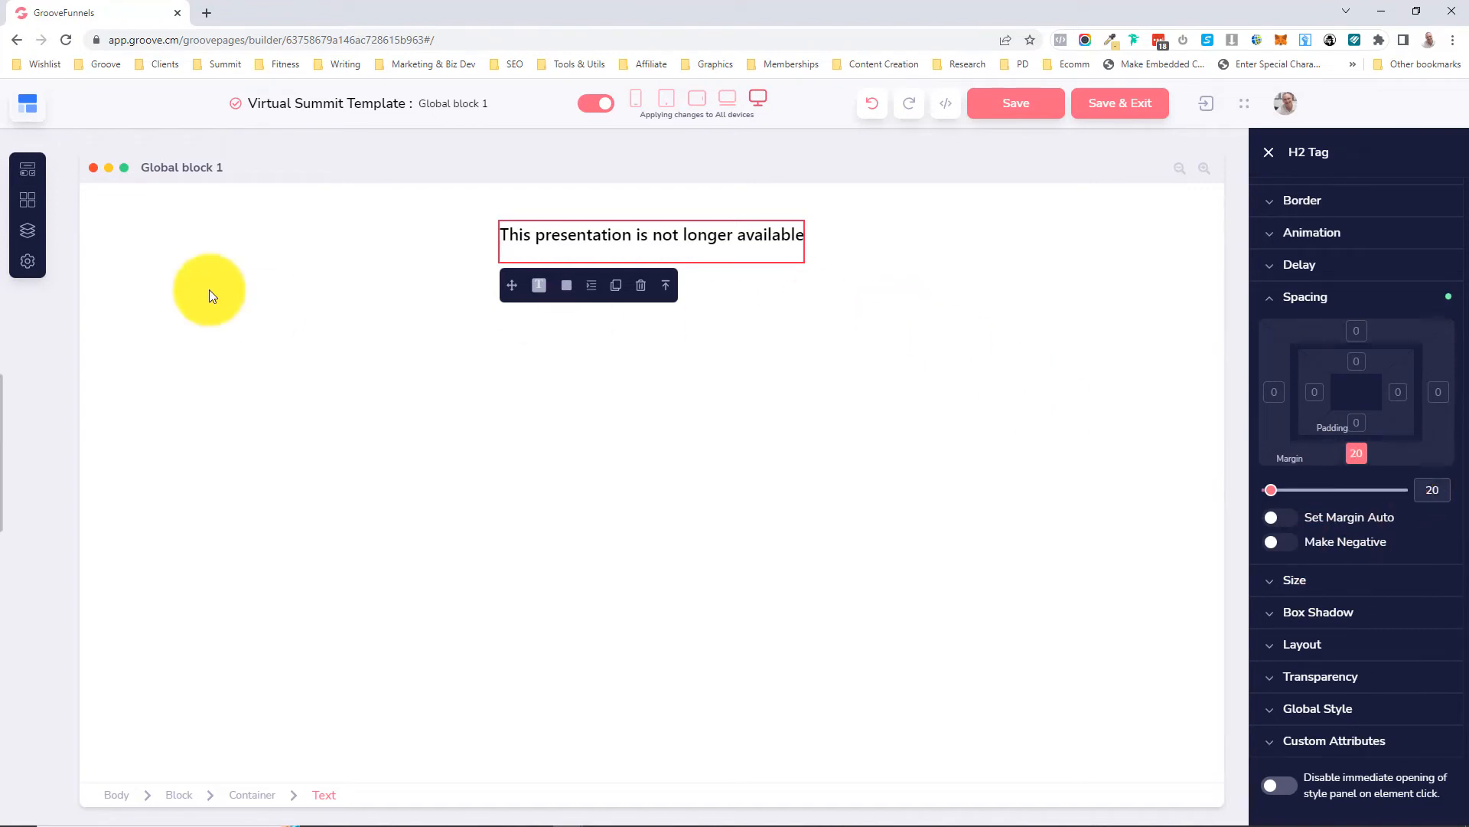
# - Add a Paragraph element below the heading in the global block's container
pyautogui.moveTo(25, 143)
pyautogui.click(29, 173)
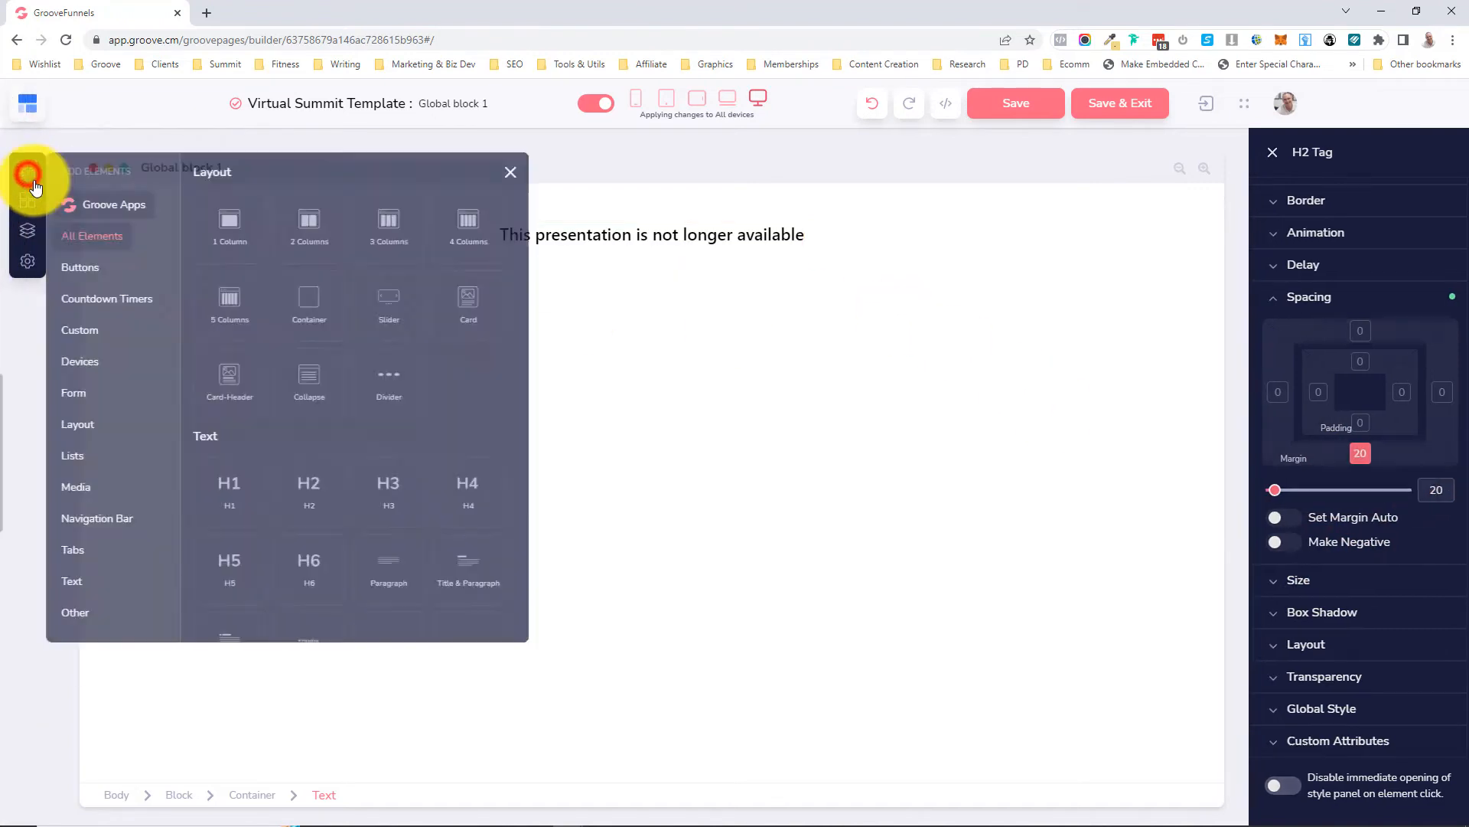
pyautogui.moveTo(401, 574)
pyautogui.mouseDown()
pyautogui.moveTo(643, 360)
pyautogui.moveTo(667, 310)
pyautogui.mouseUp()
pyautogui.click(656, 298)
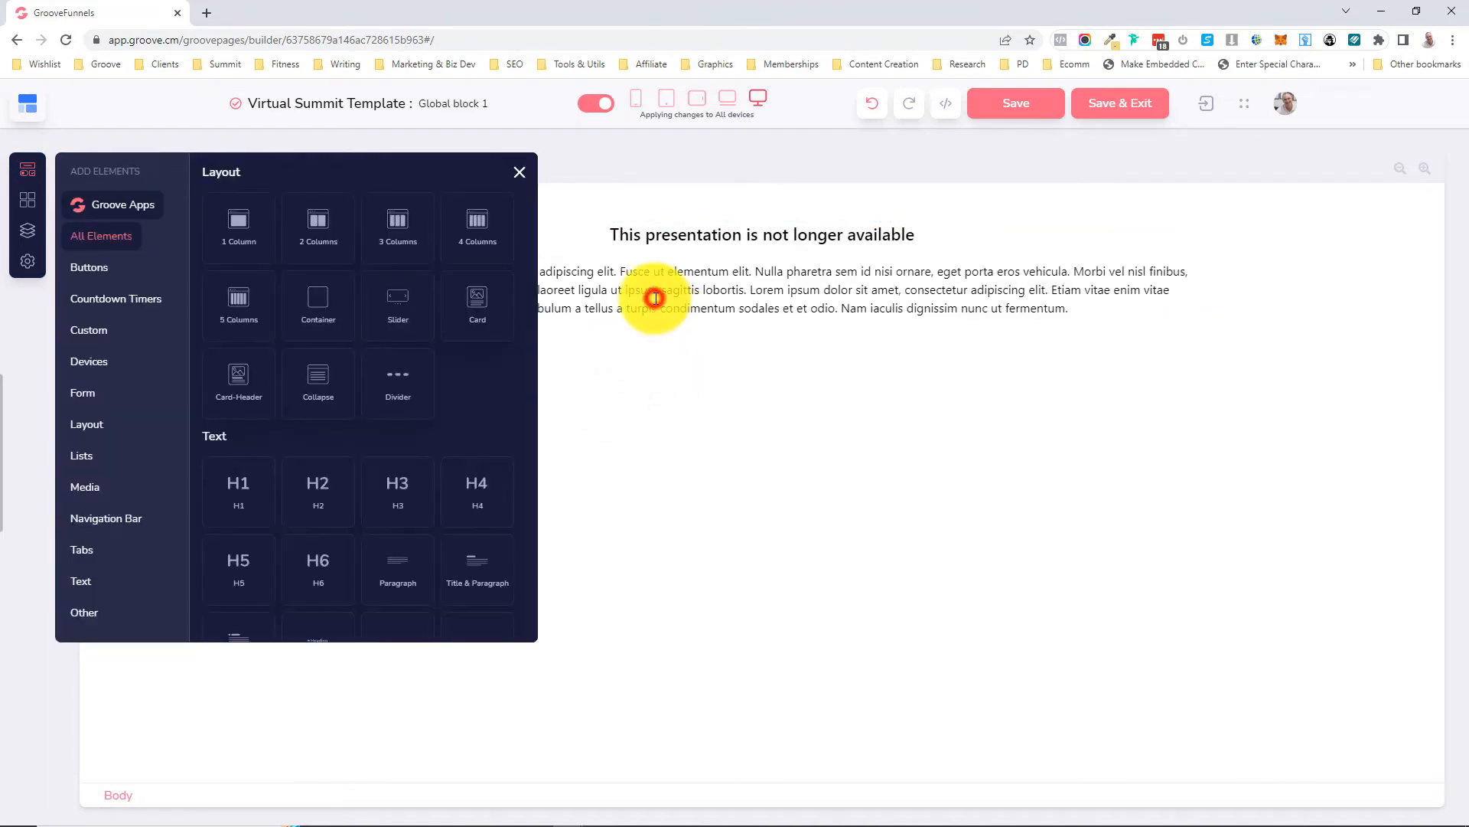
# - Replace the paragraph's placeholder text with "Call to action"
pyautogui.click(650, 291)
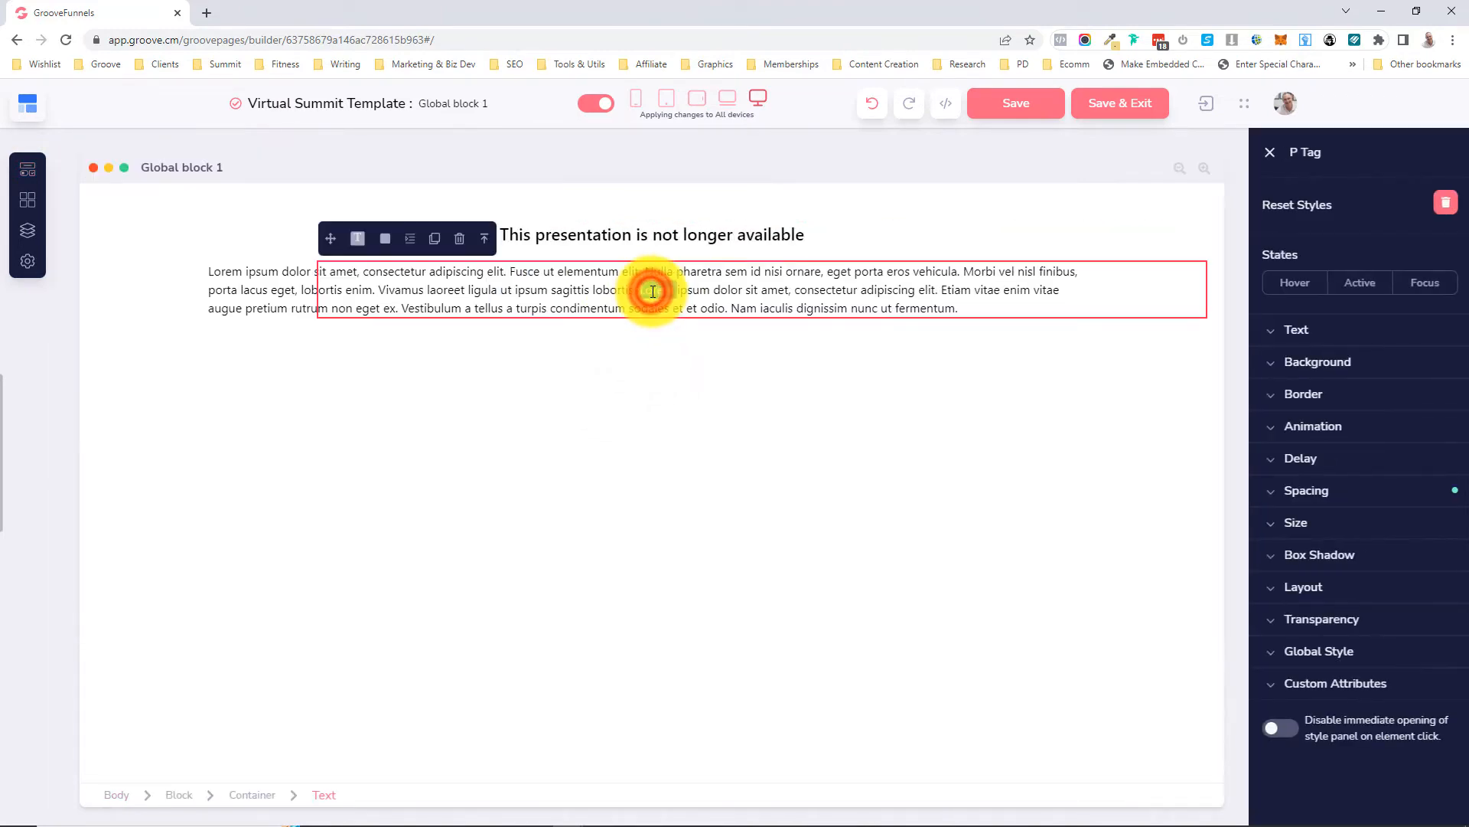
pyautogui.click(641, 293)
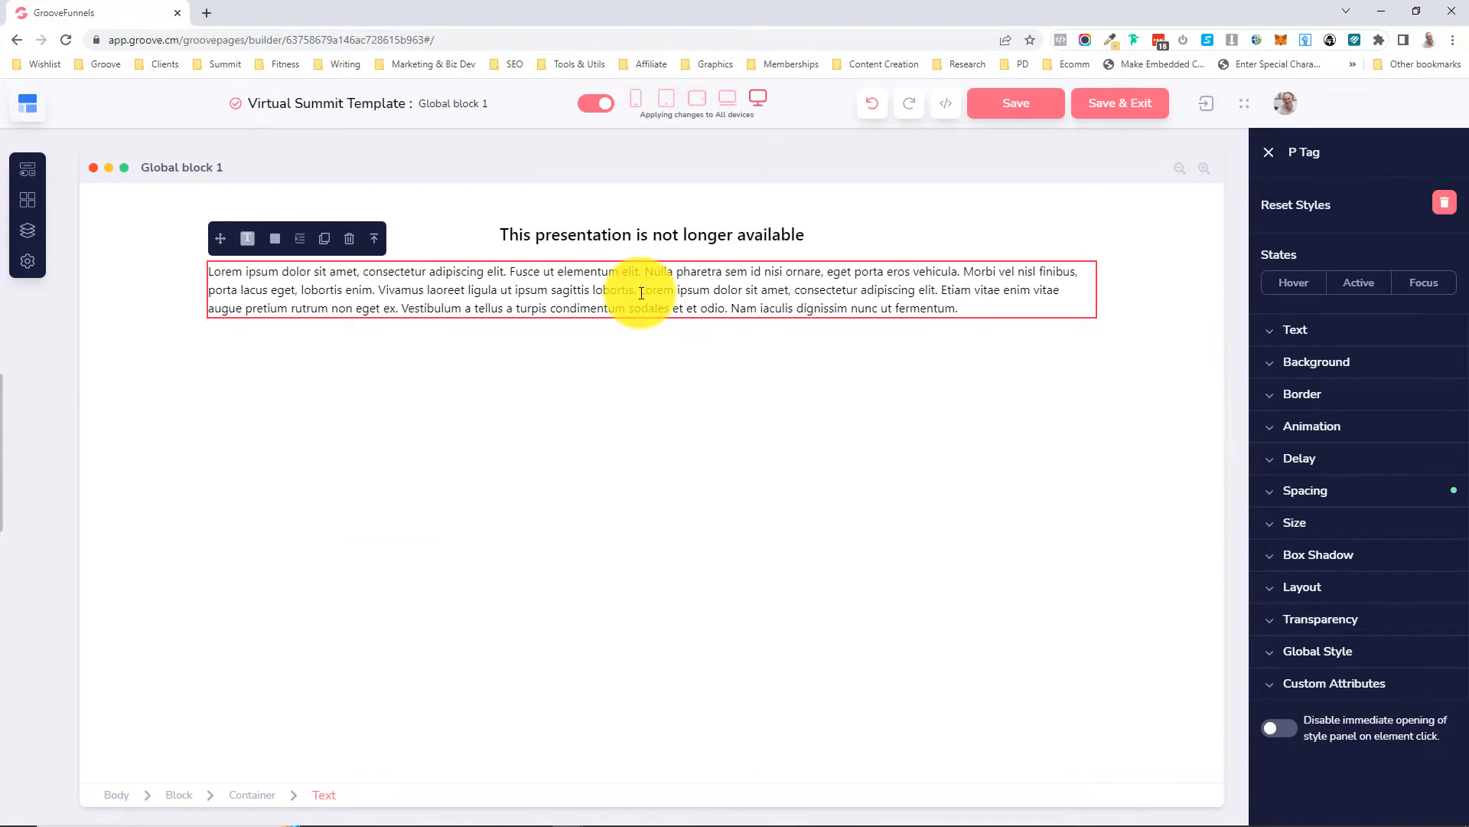
pyautogui.tripleClick(641, 293)
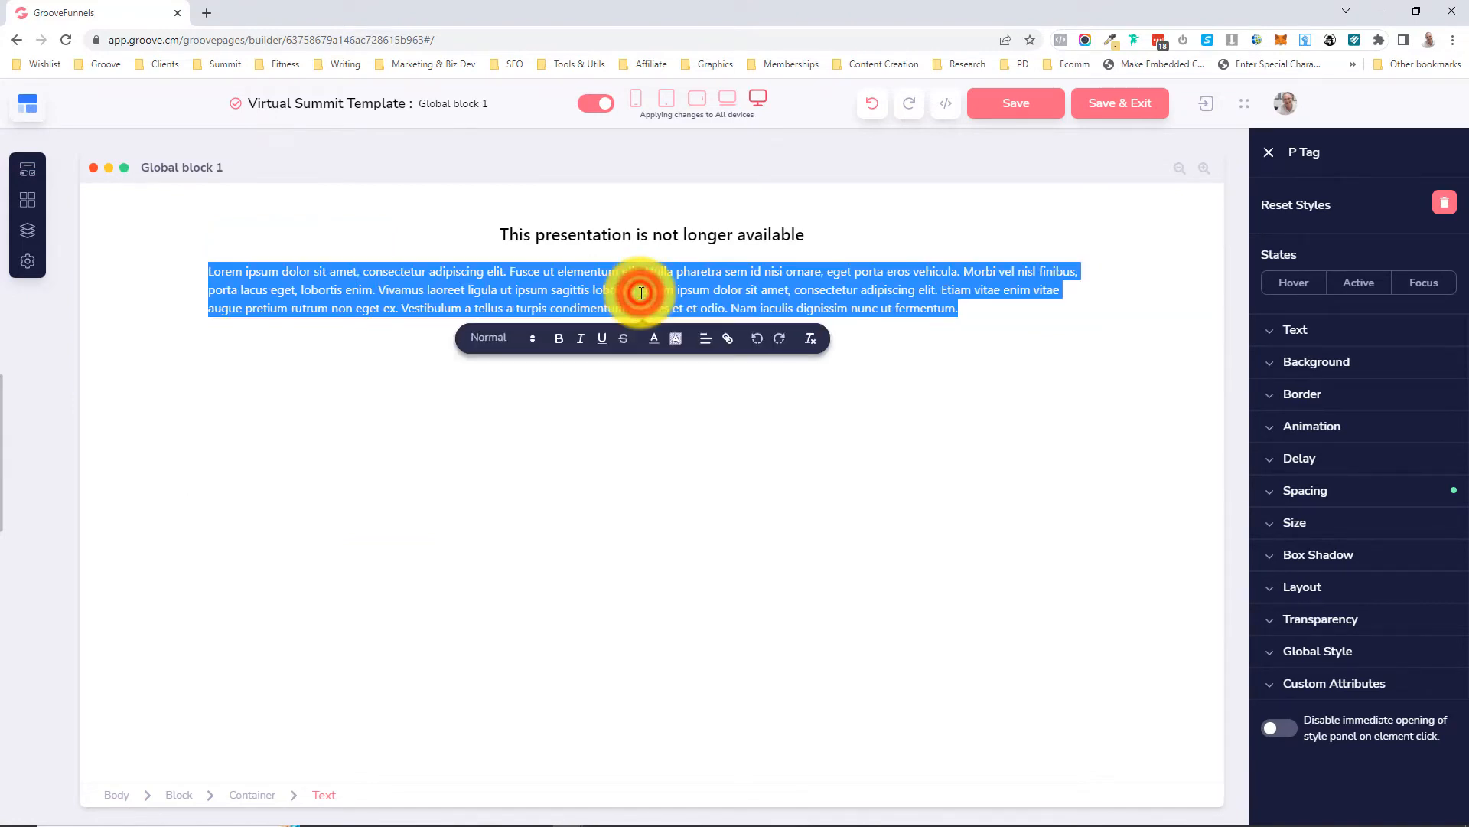
pyautogui.press('Delete')
pyautogui.click(641, 293)
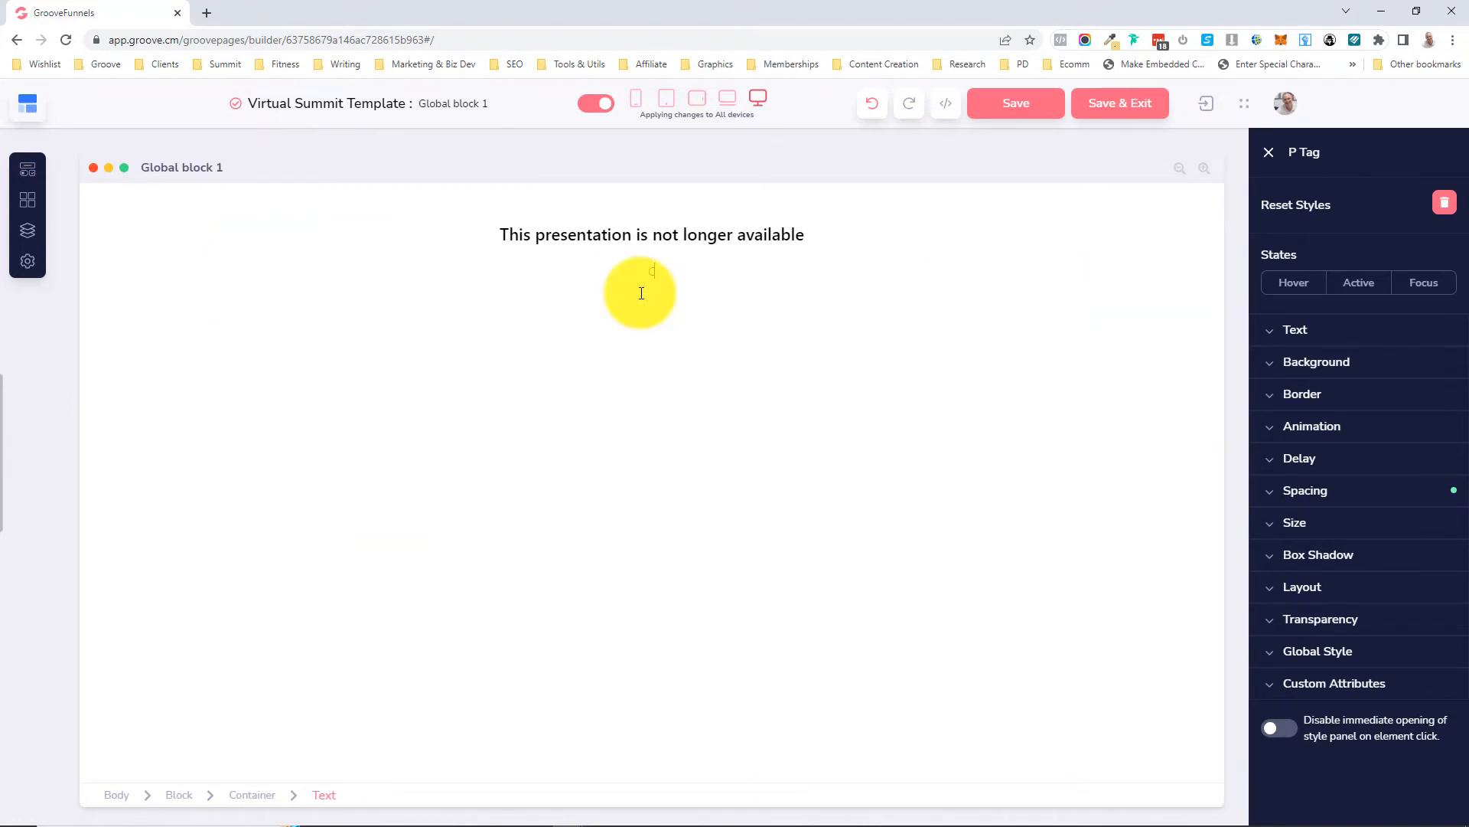
pyautogui.write('Call to action')
# - Set the bottom margin of the "Call to action" paragraph to 20
pyautogui.click(298, 303)
pyautogui.click(1324, 494)
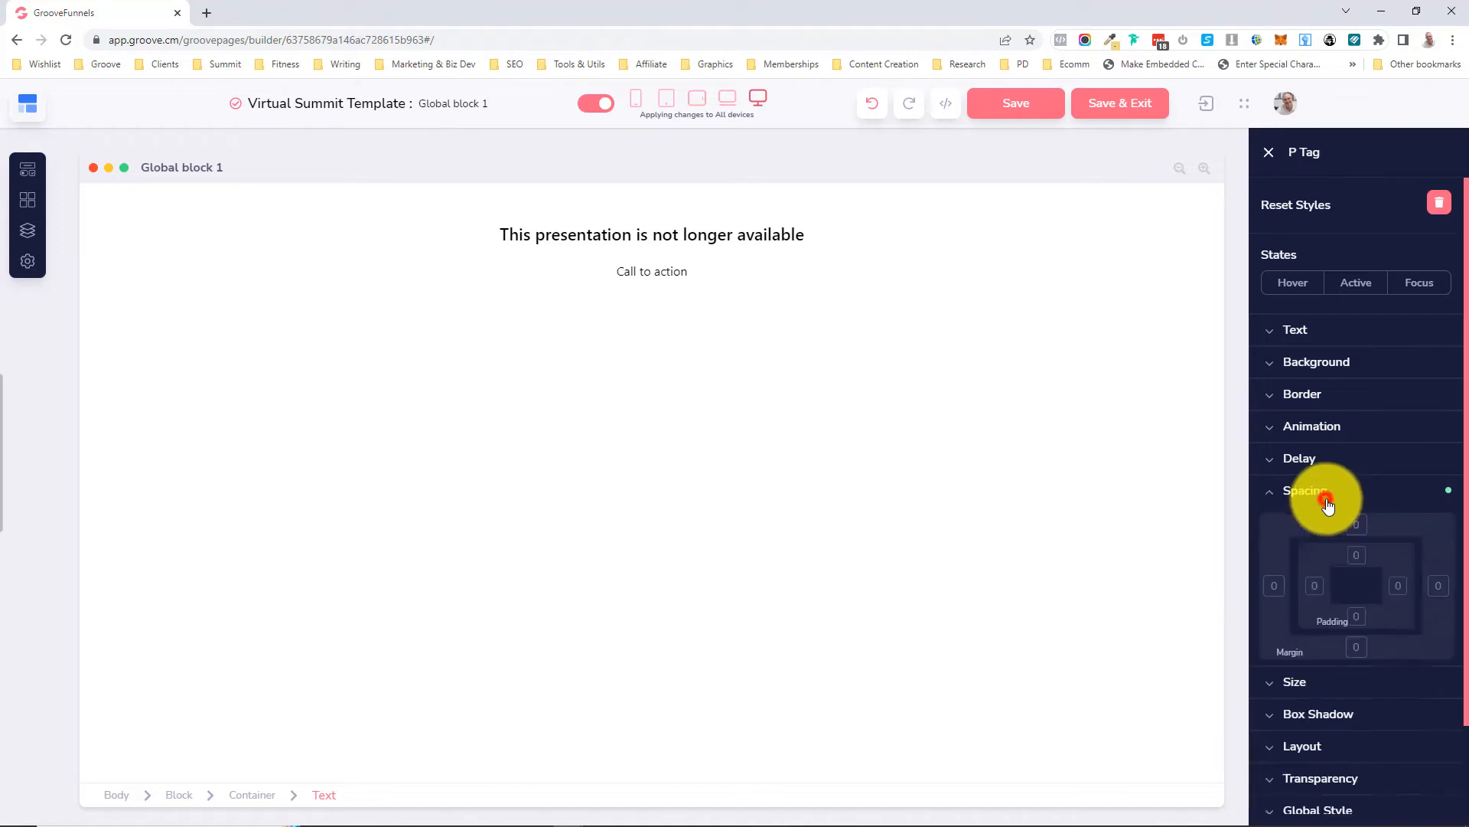
pyautogui.click(1357, 645)
pyautogui.click(1428, 683)
pyautogui.write('20')
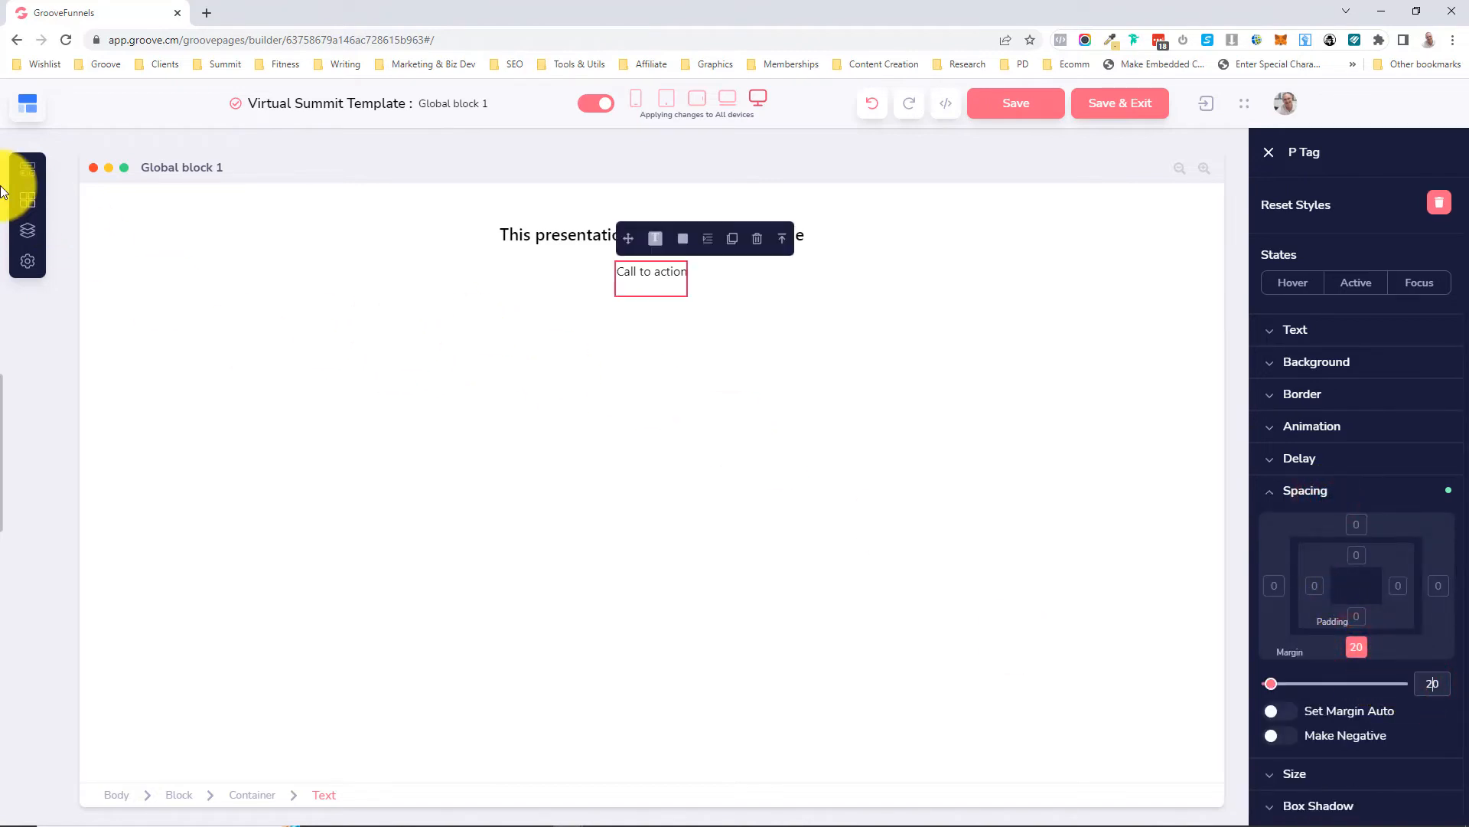
# - Add the saved Pilot Button below the "Call to action" paragraph in the global block
pyautogui.click(35, 171)
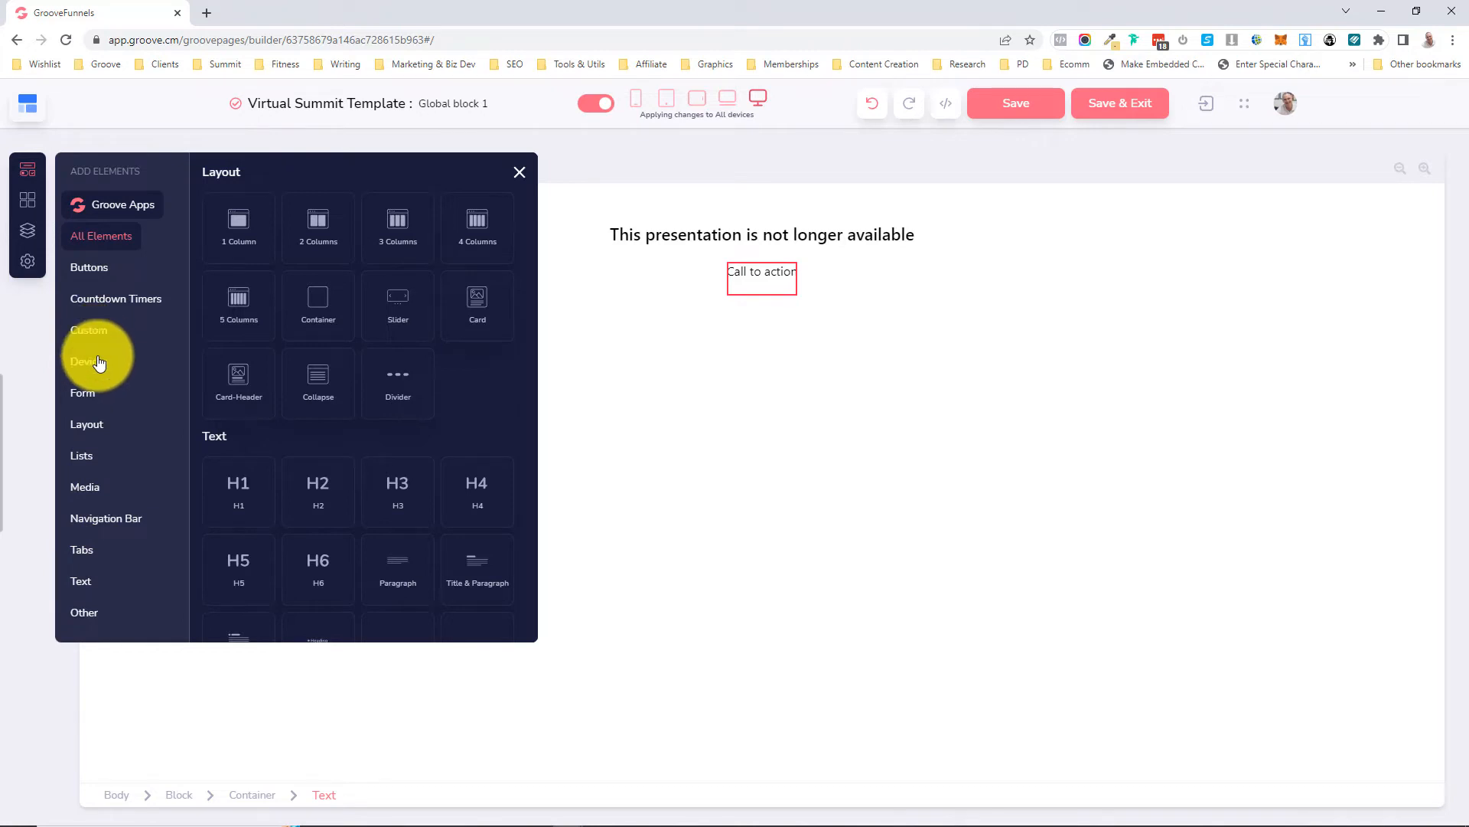
pyautogui.click(88, 272)
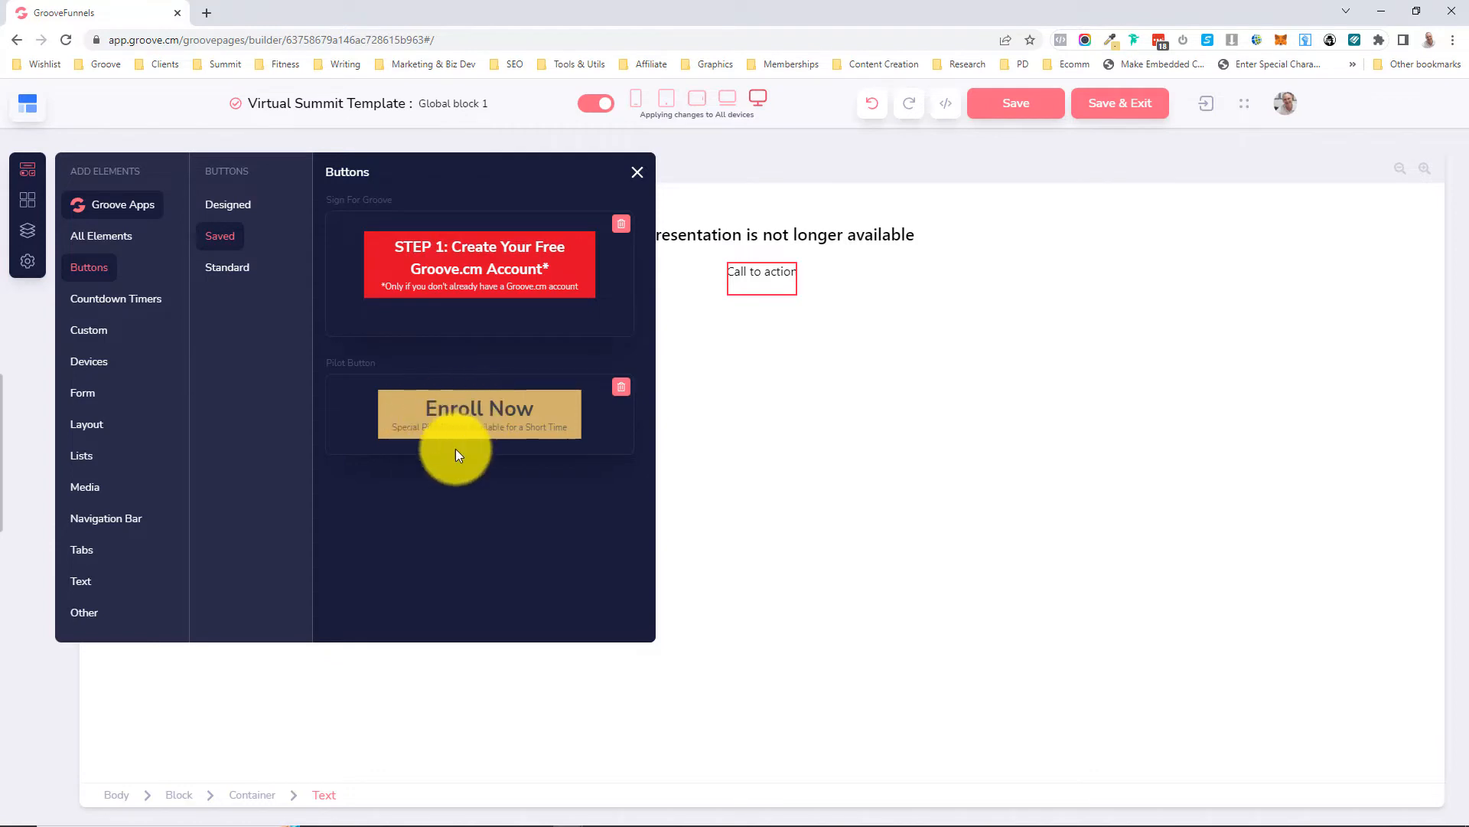
pyautogui.click(727, 329)
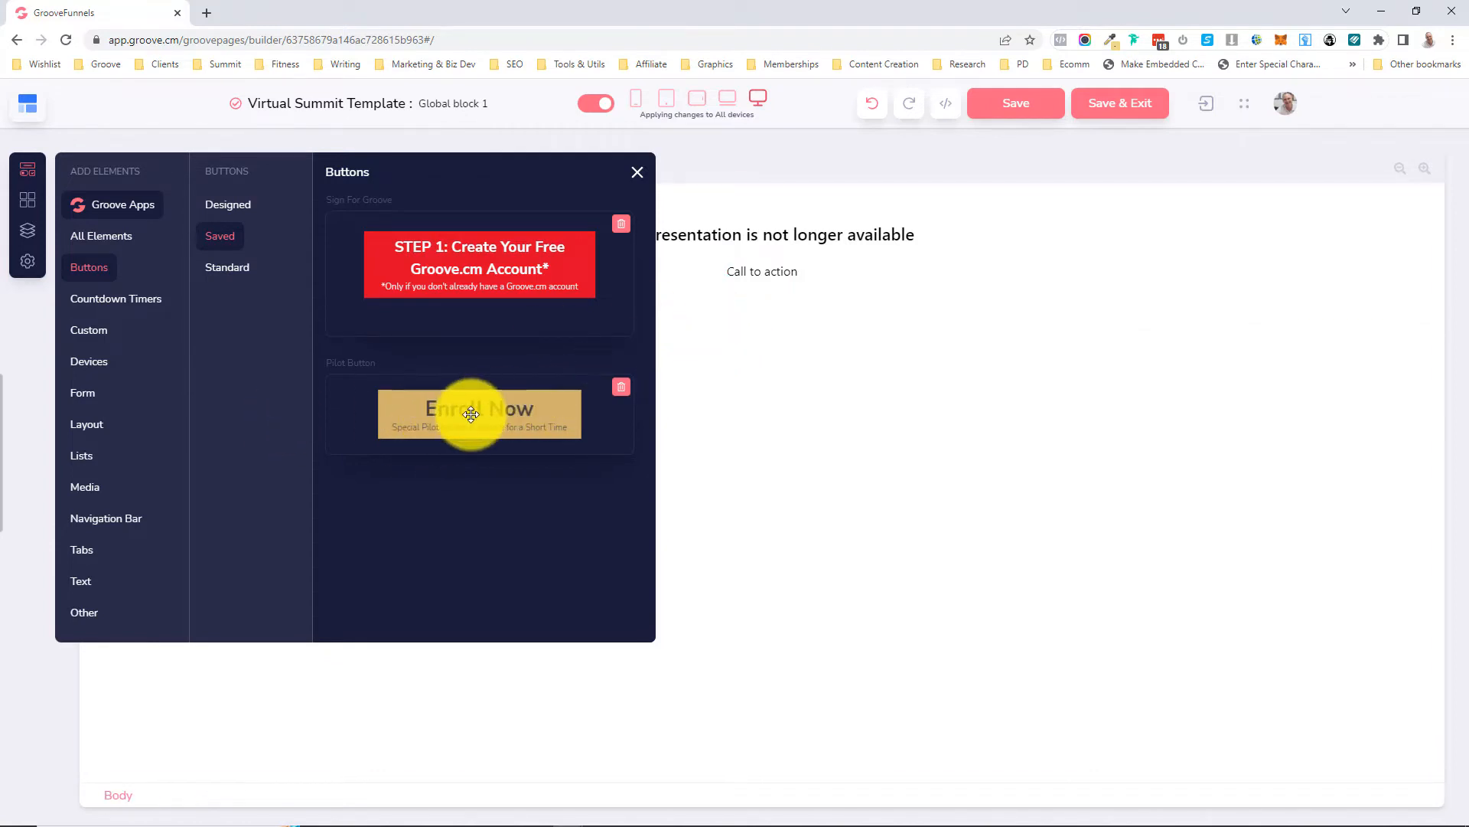
pyautogui.moveTo(472, 414); pyautogui.dragTo(718, 343)
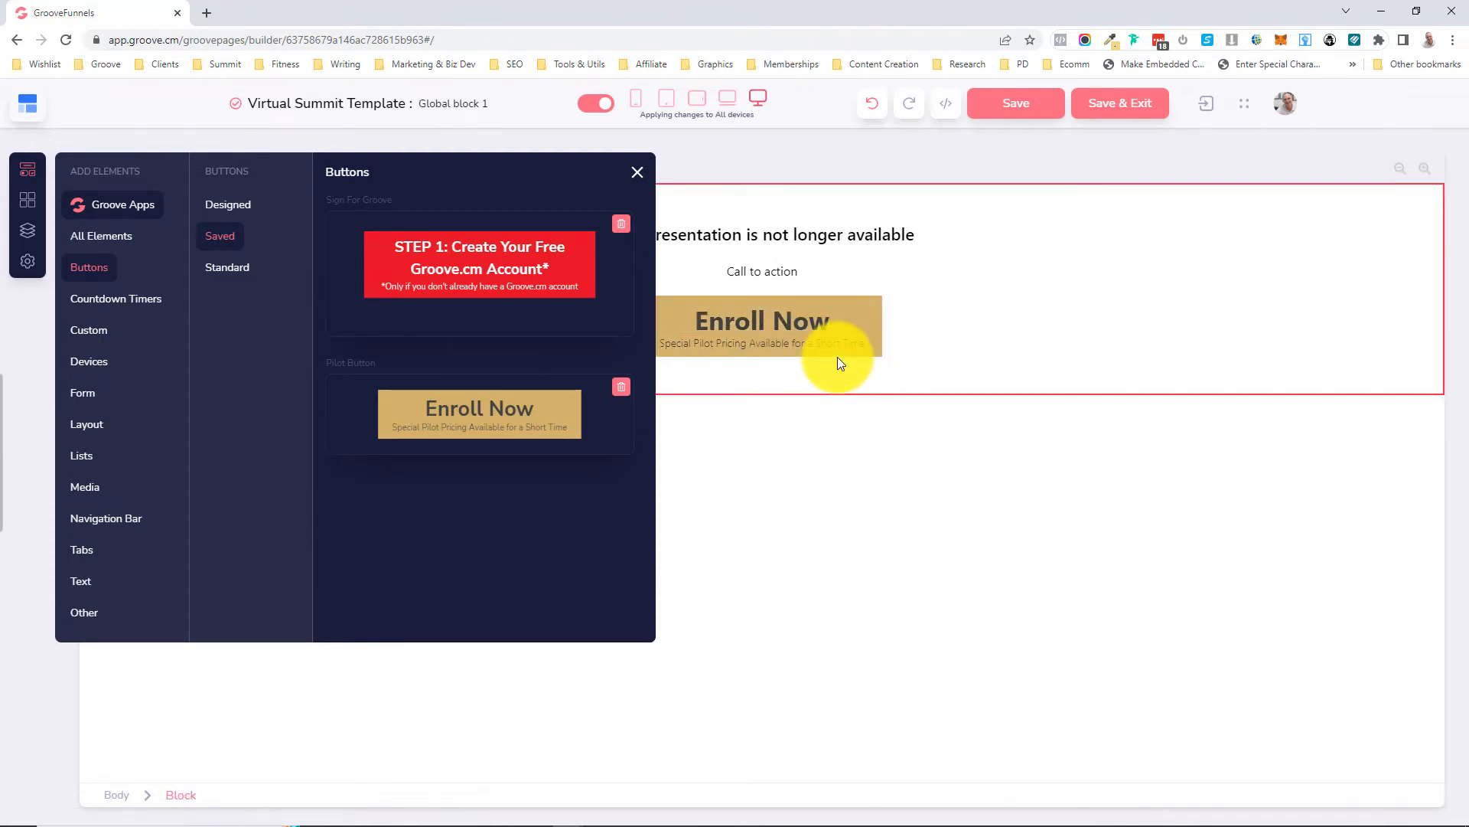
# - Set the Enroll Now button's link target to none
pyautogui.click(733, 319)
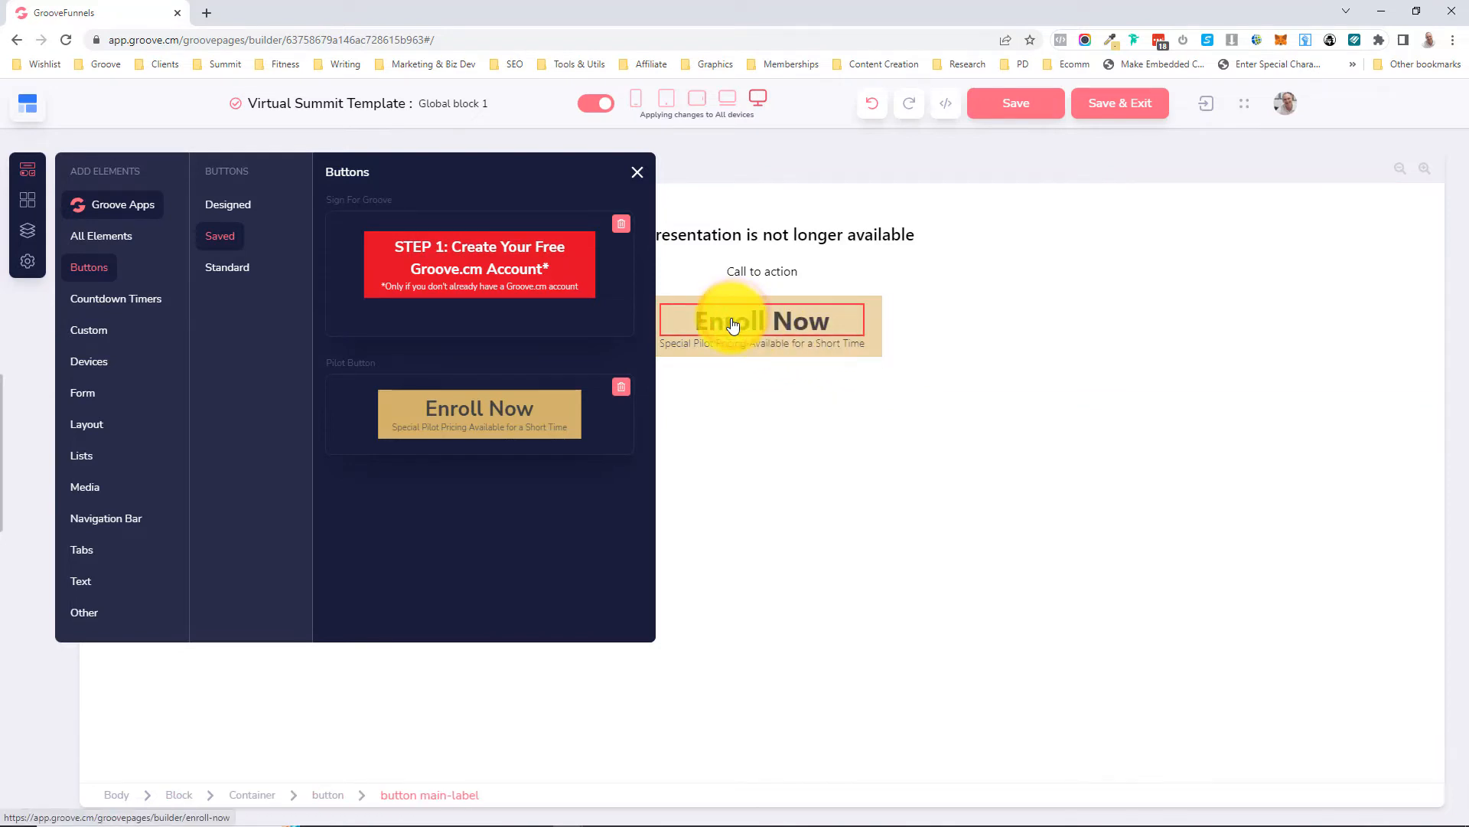
pyautogui.click(731, 318)
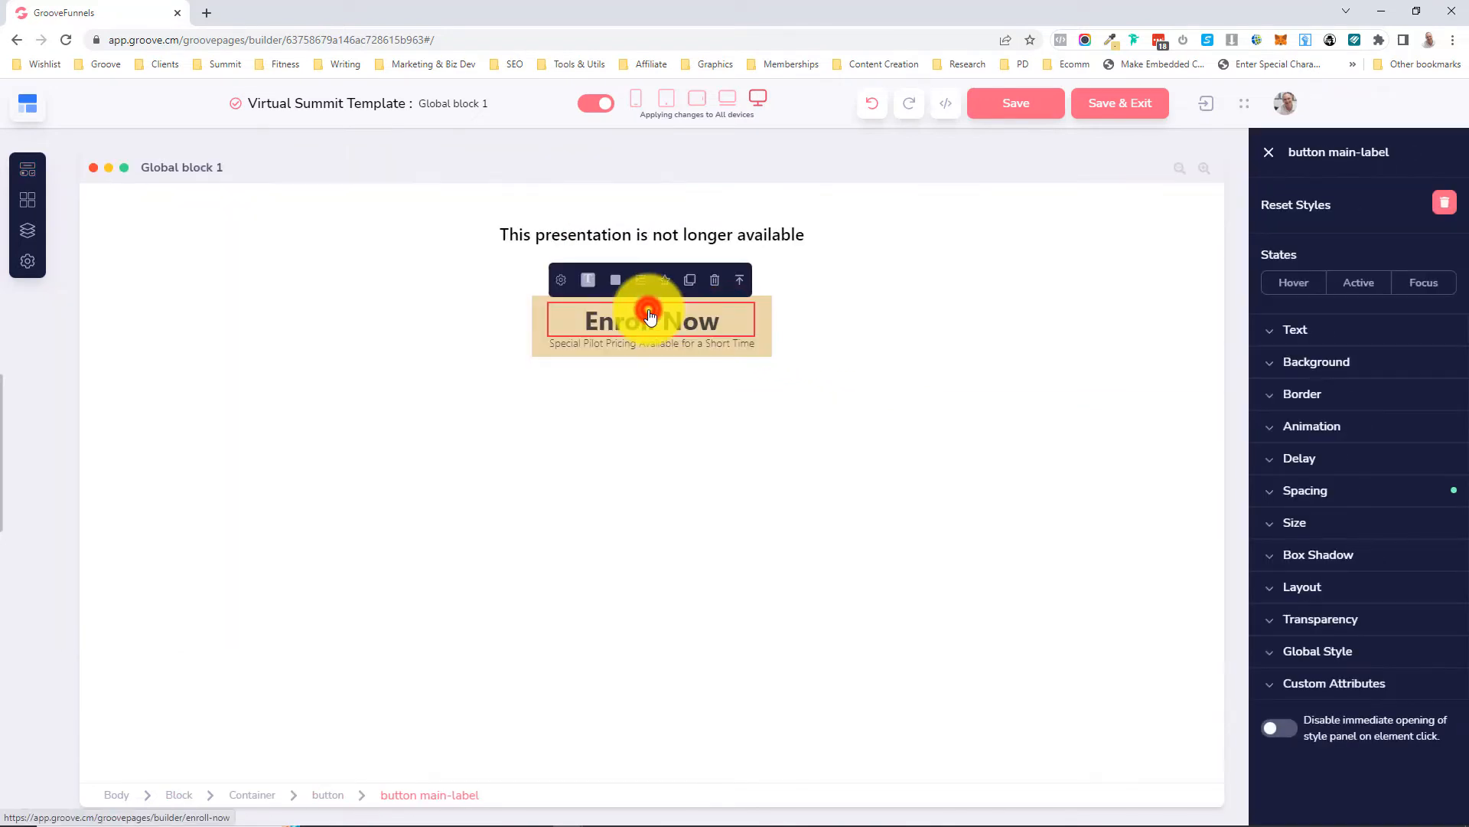
pyautogui.click(563, 281)
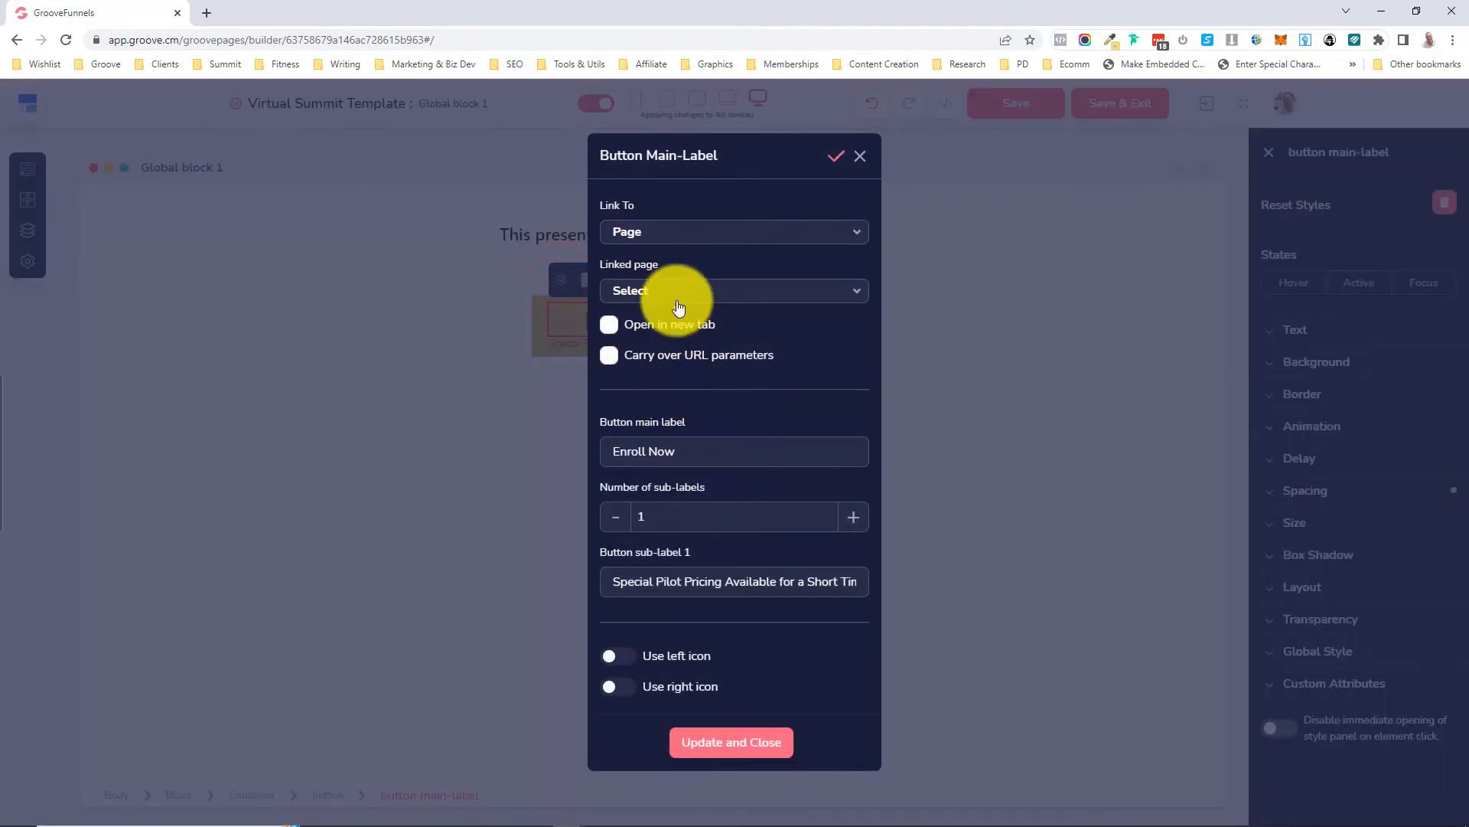
pyautogui.click(665, 234)
pyautogui.click(657, 293)
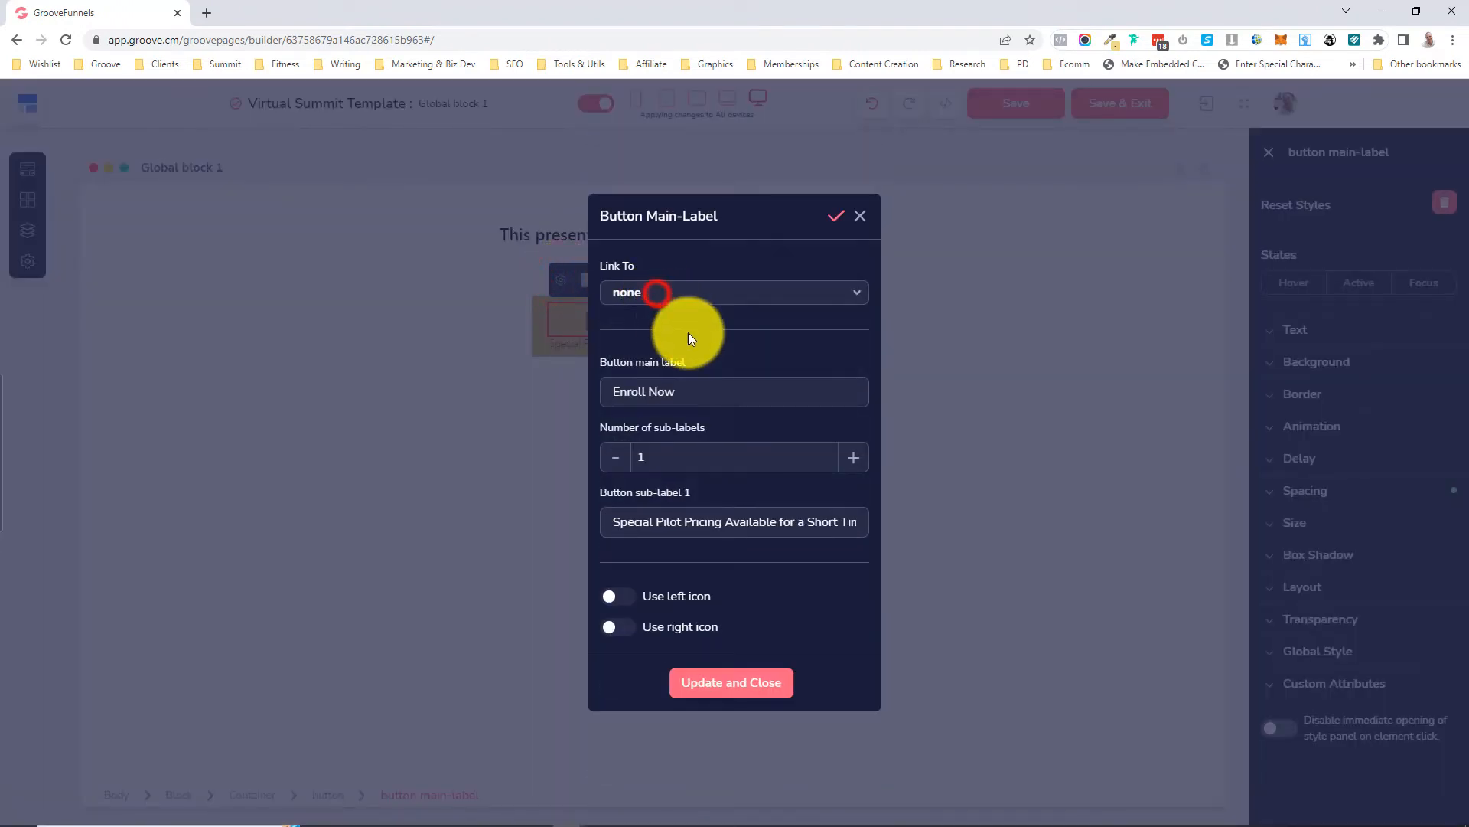
pyautogui.moveTo(681, 394); pyautogui.dragTo(583, 406)
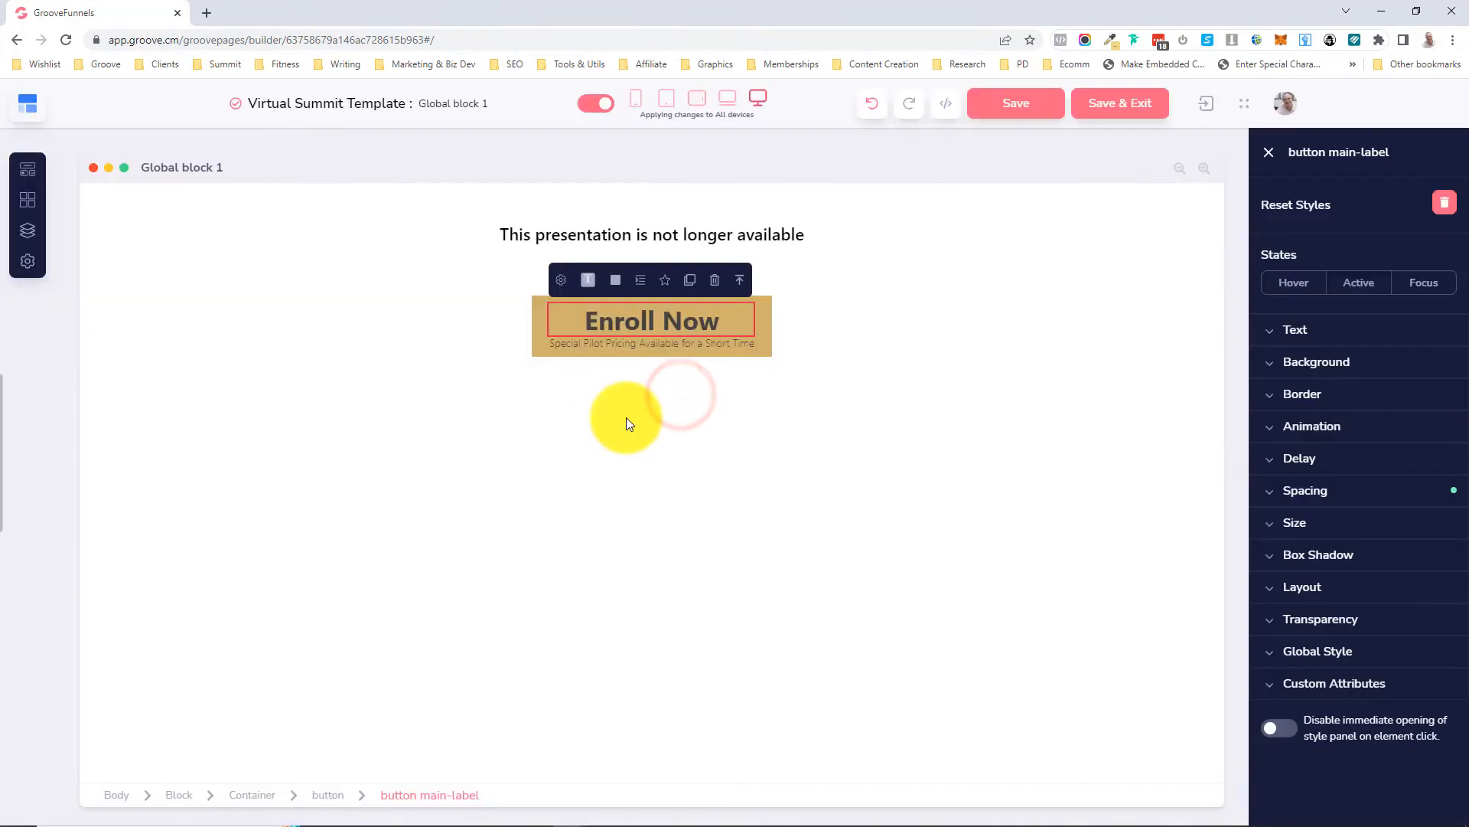
# - Change the button's main label to "Upgrade to Lifetime access now"
pyautogui.click(563, 287)
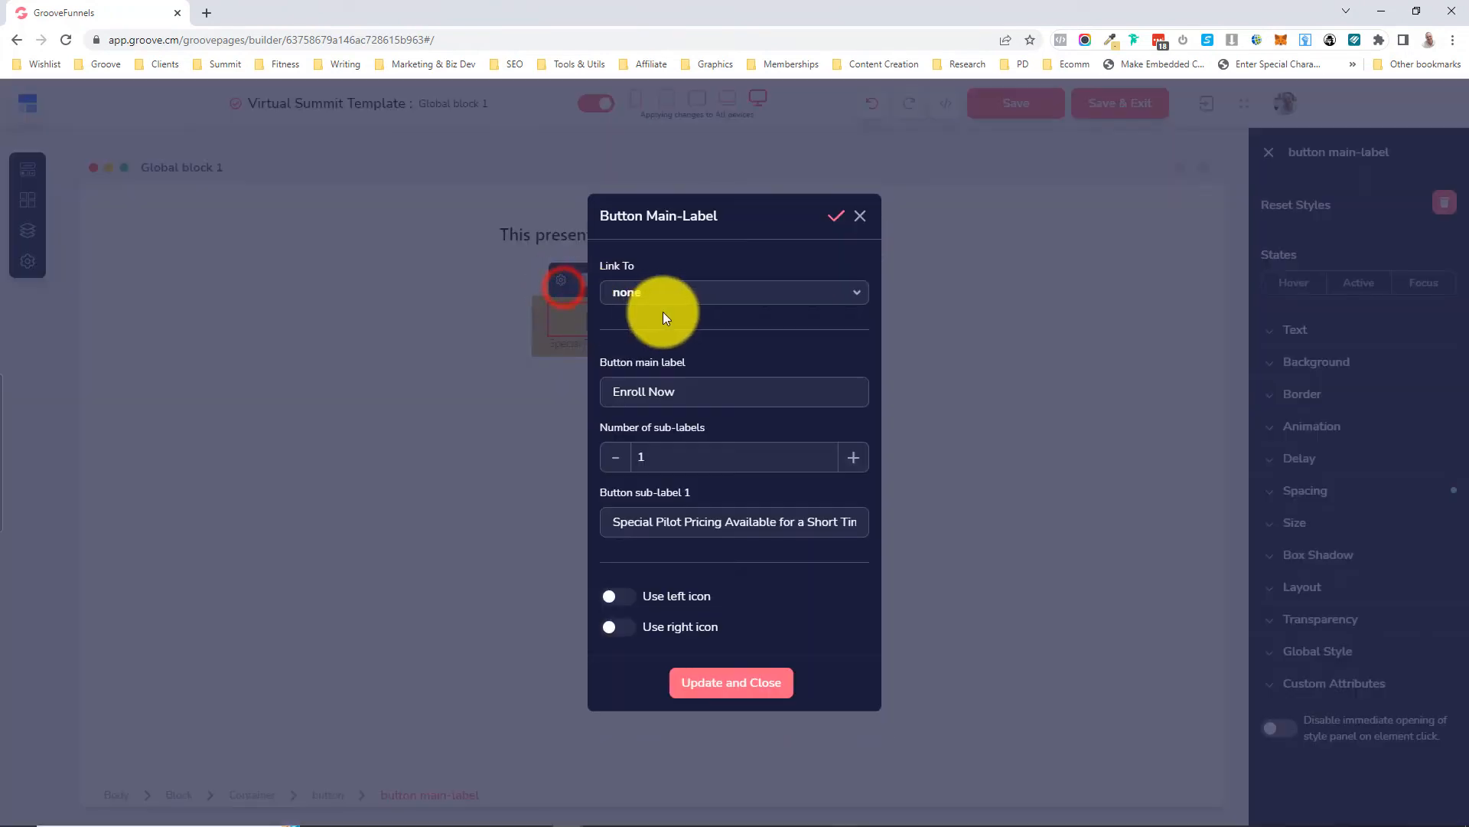
pyautogui.click(663, 390)
pyautogui.tripleClick(663, 390)
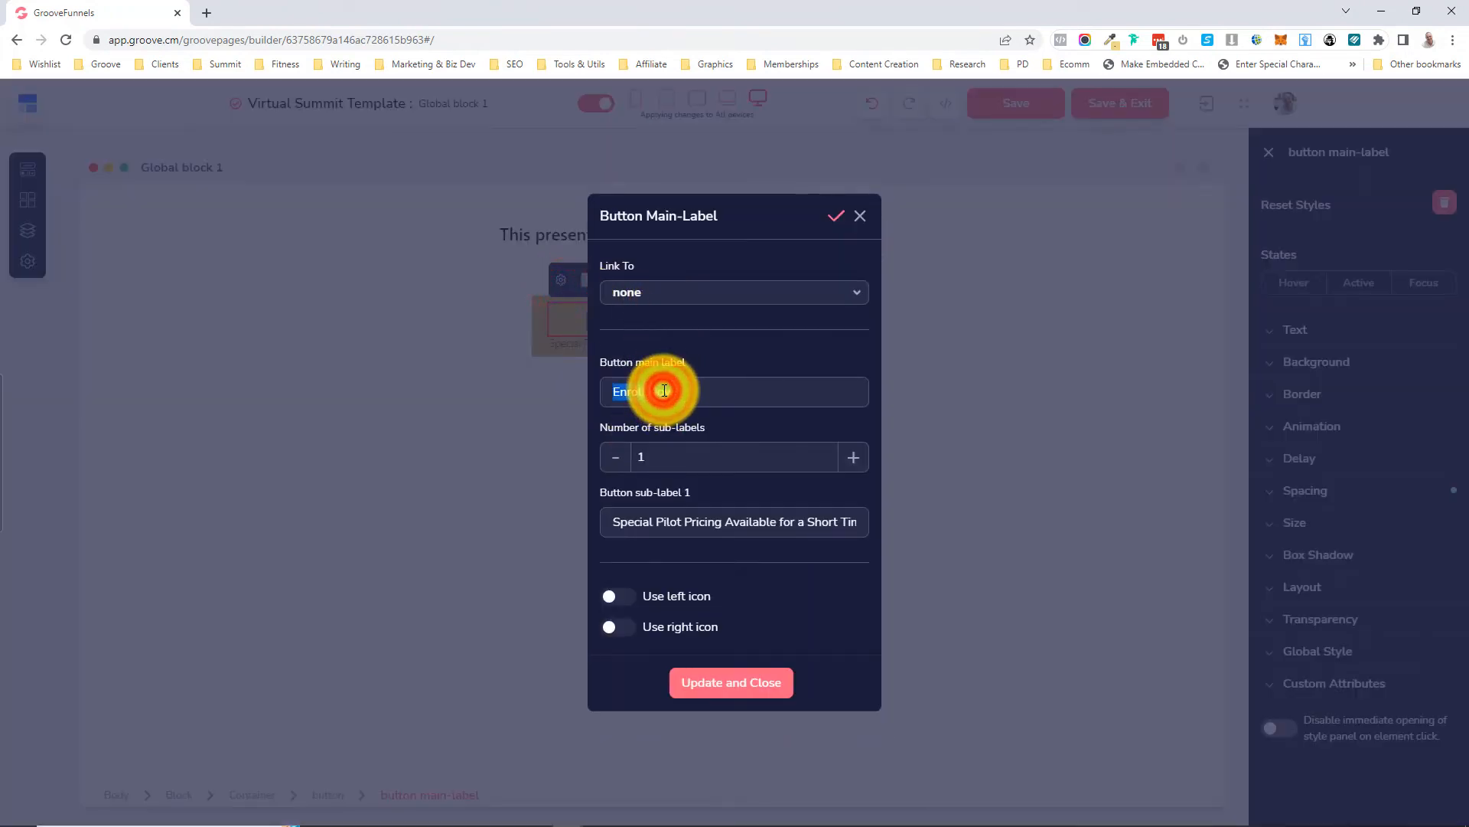
pyautogui.write('Updsa')
pyautogui.write('g')
pyautogui.write('ras')
pyautogui.press('BackSpace')
pyautogui.write('de')
pyautogui.write('to Lifetime ax')
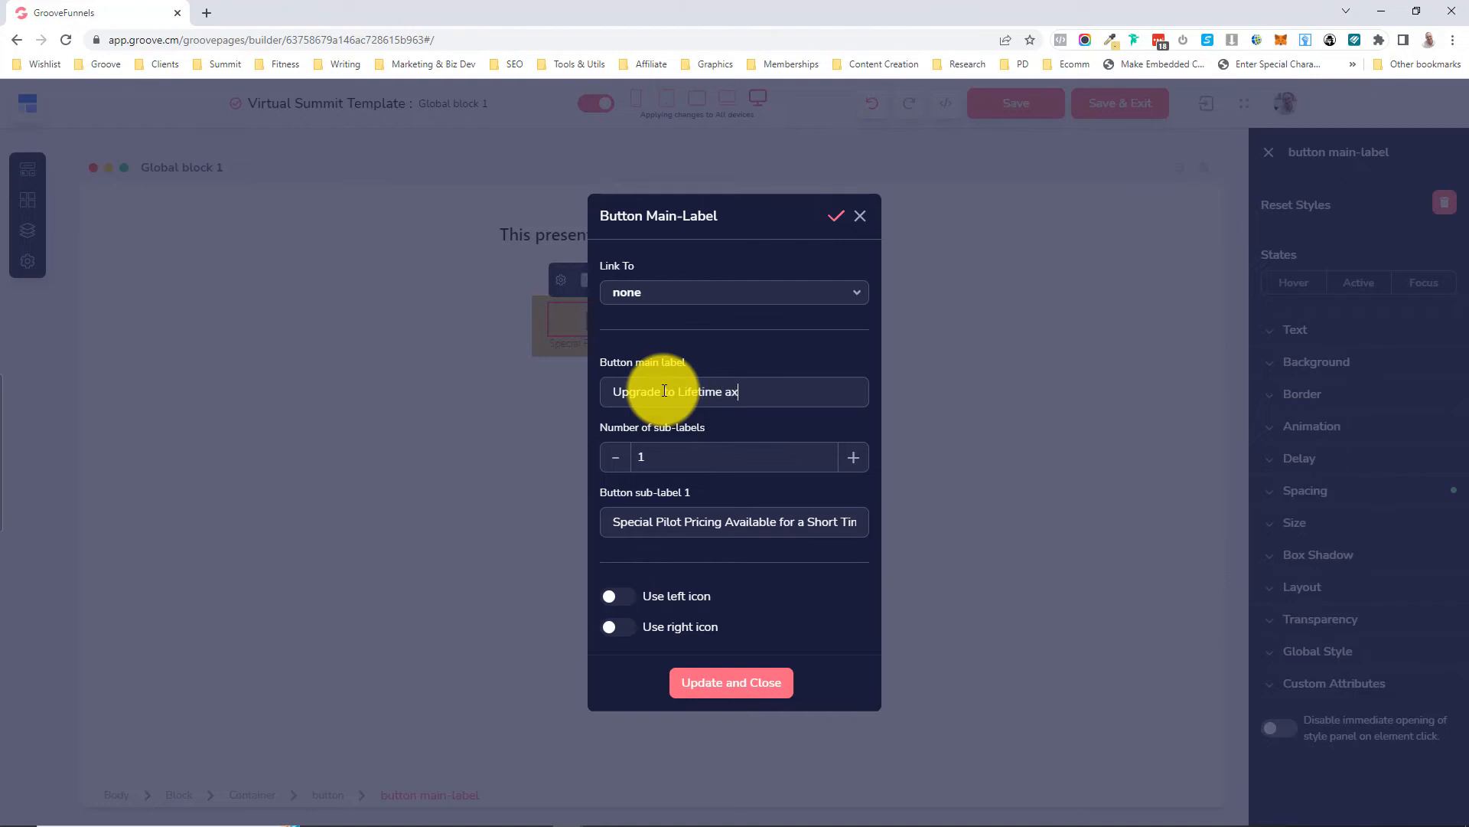
pyautogui.write('xco')
pyautogui.write('ss now')
# - Replace the button's sub-label with "Special summit pricing expiring soon" and apply the button settings
pyautogui.tripleClick(706, 523)
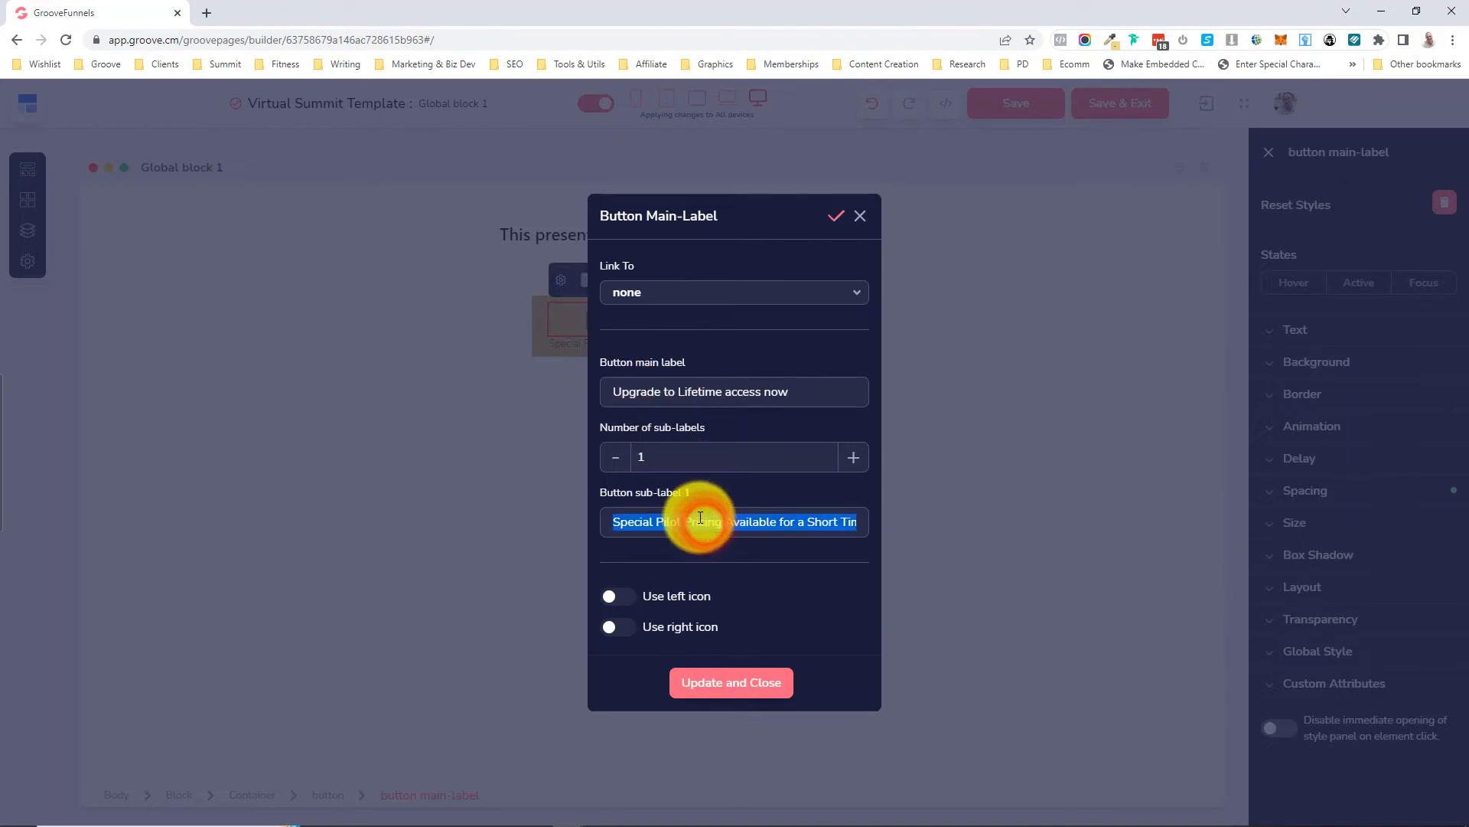
pyautogui.write('Spewc')
pyautogui.write('cial')
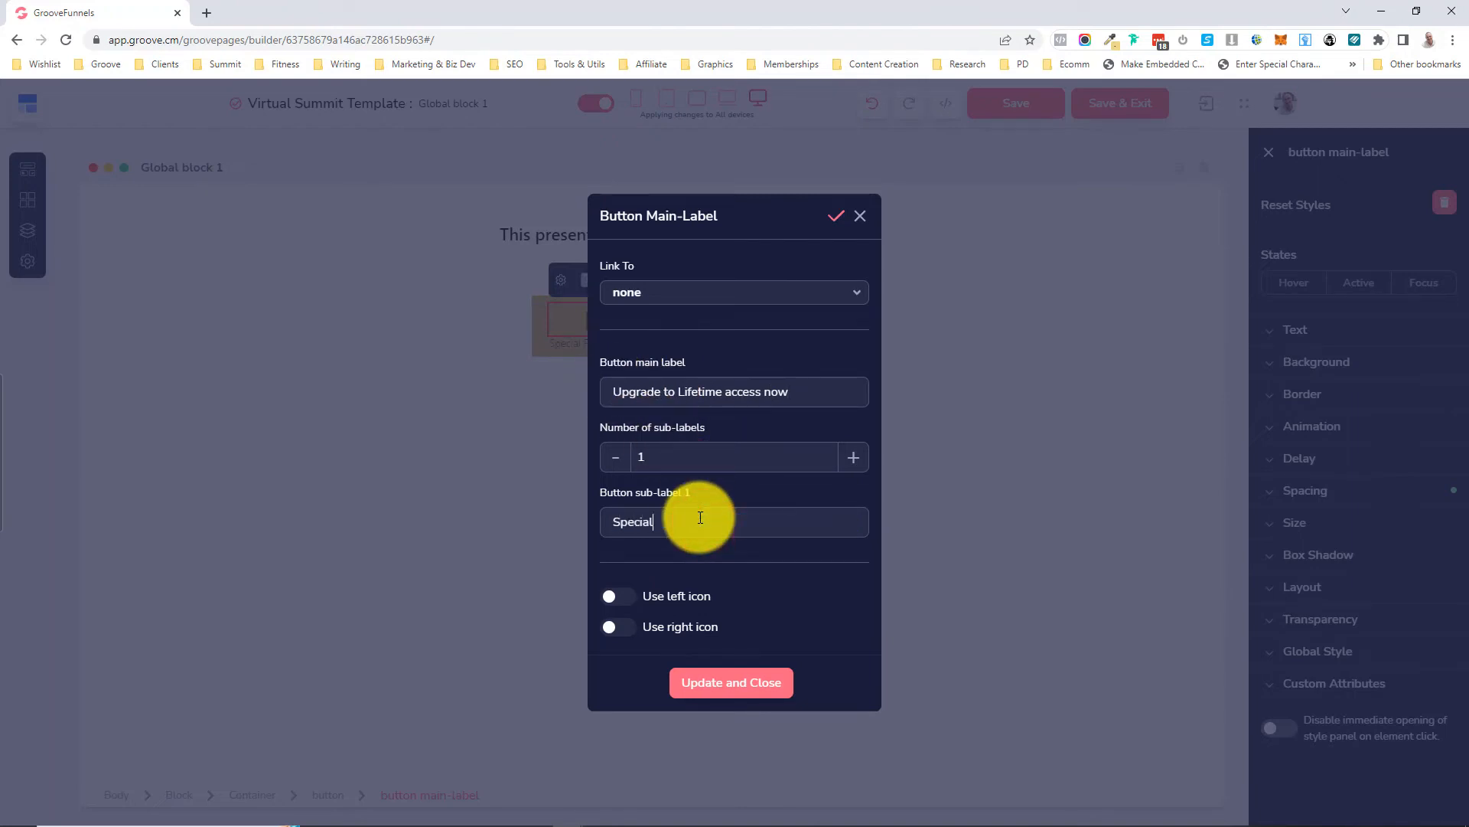
pyautogui.write(' summit pricing expiring soon')
pyautogui.click(739, 678)
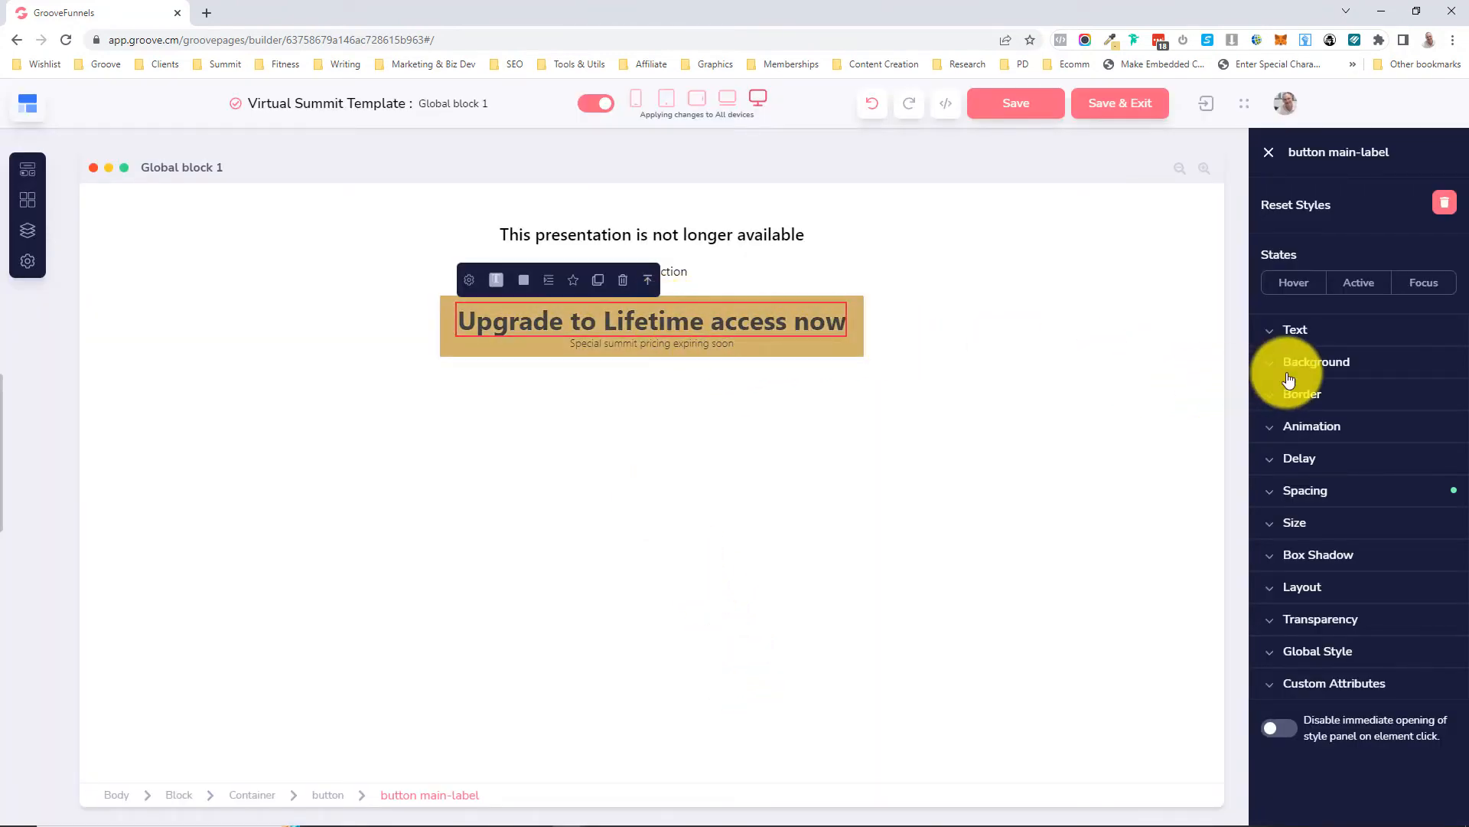
# - Reduce the text size of the button's main label and save the global block
pyautogui.click(1296, 344)
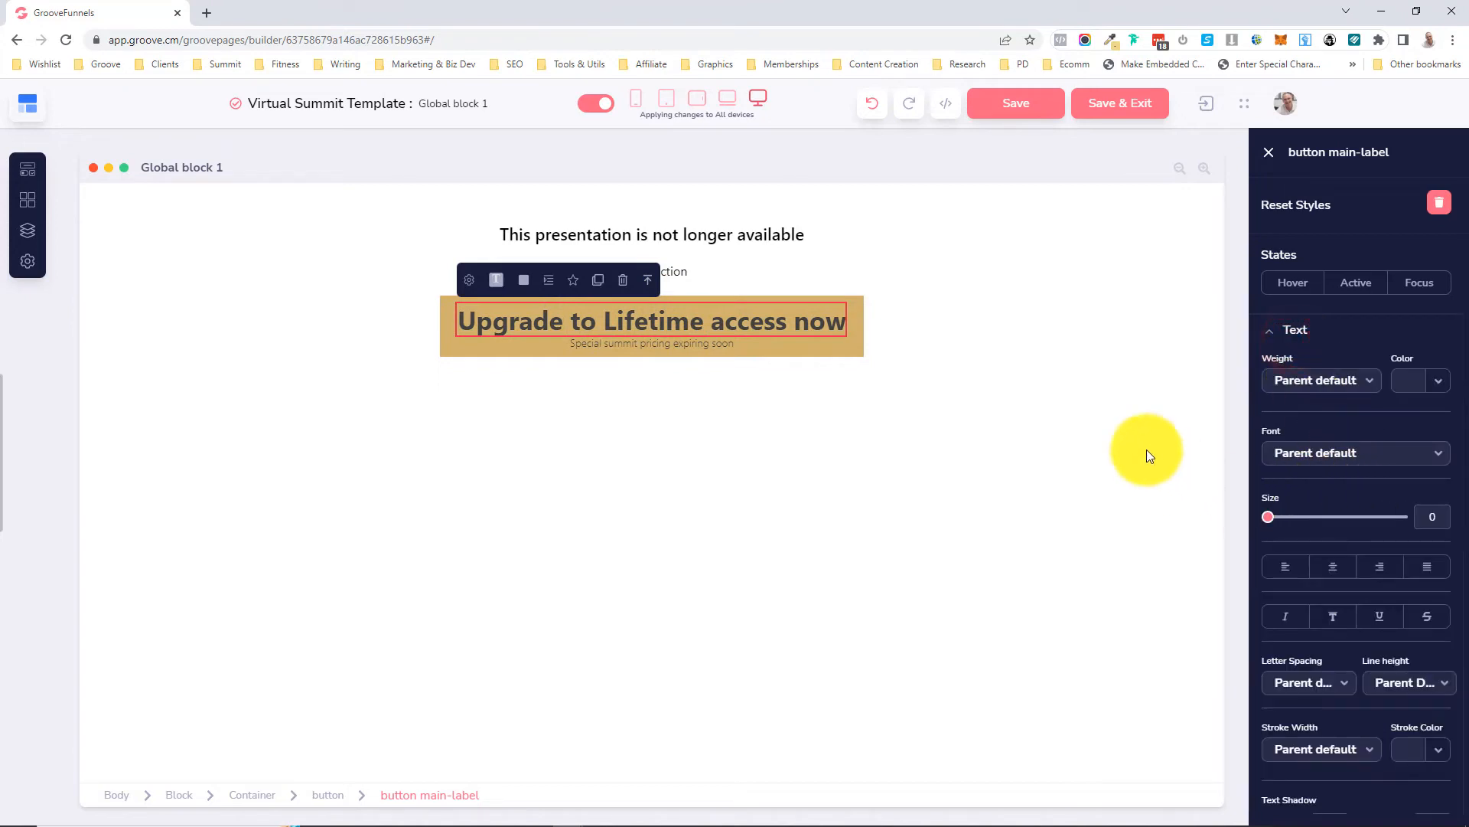
pyautogui.moveTo(1264, 517); pyautogui.dragTo(1303, 516)
pyautogui.click(1057, 361)
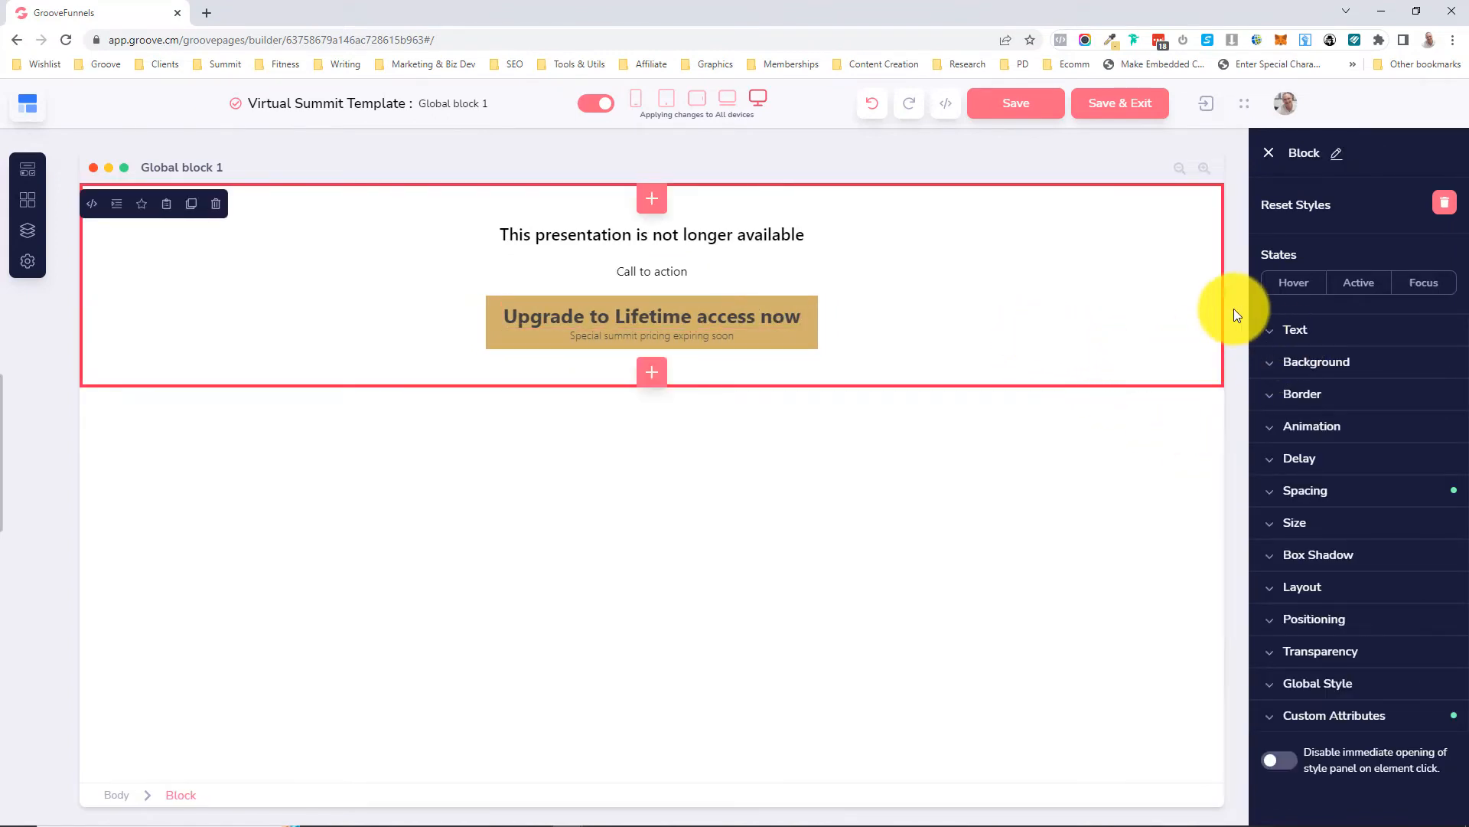
pyautogui.click(994, 102)
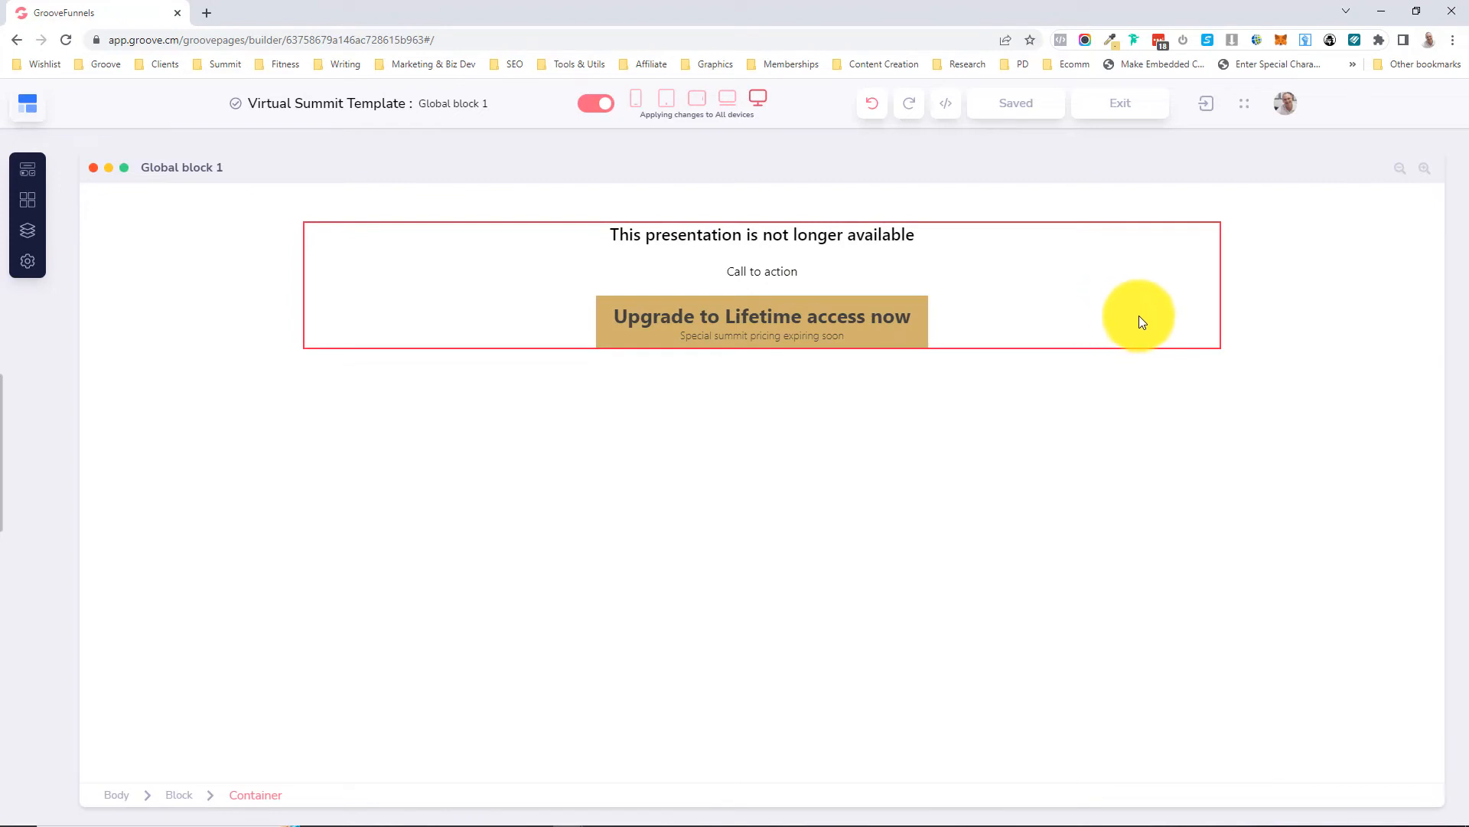
# - Give the global block a very light grey background, then save it and return to the page template
pyautogui.click(1241, 309)
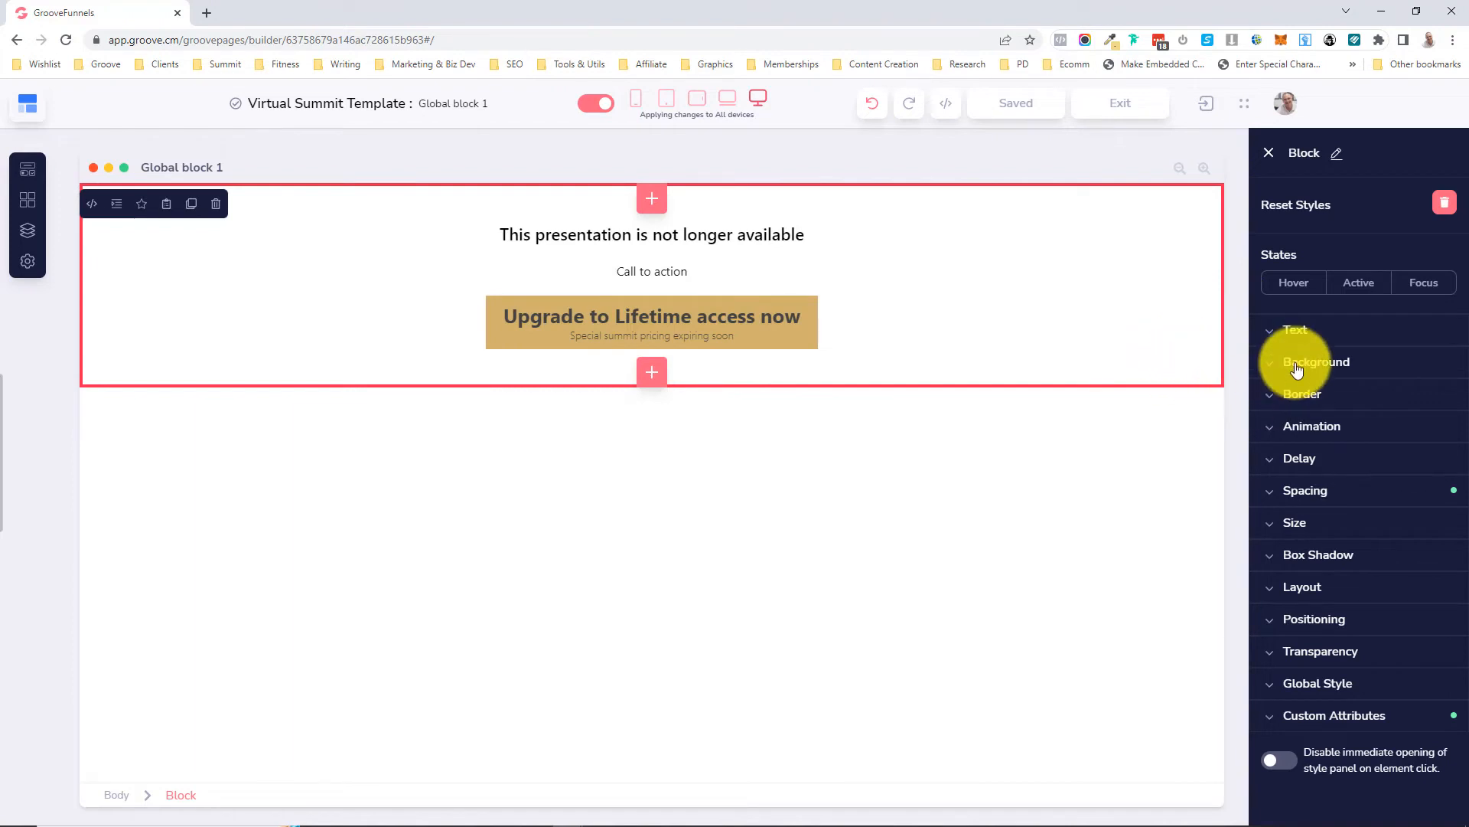
pyautogui.click(1332, 364)
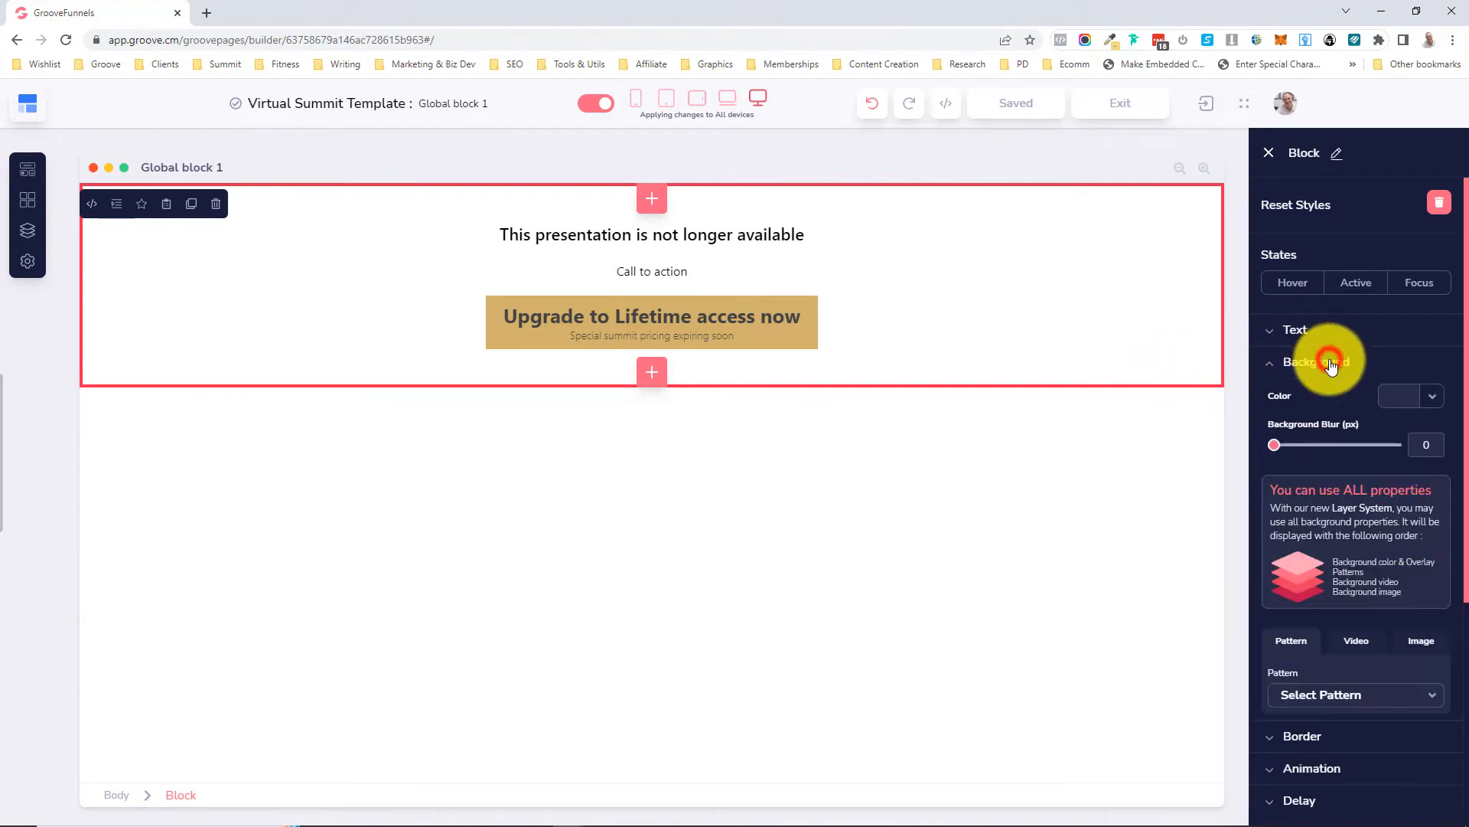
pyautogui.click(1401, 399)
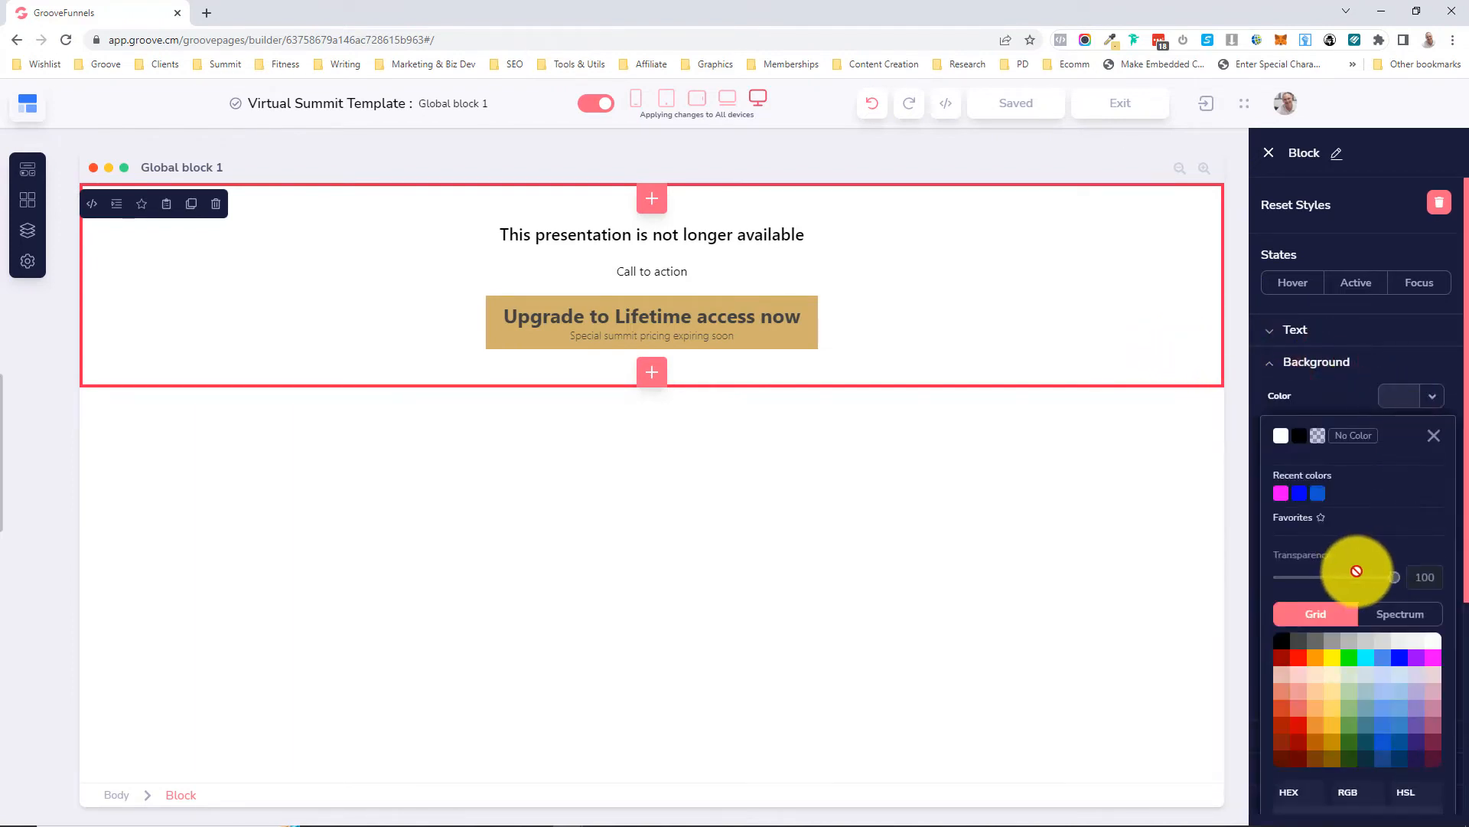
pyautogui.click(1434, 641)
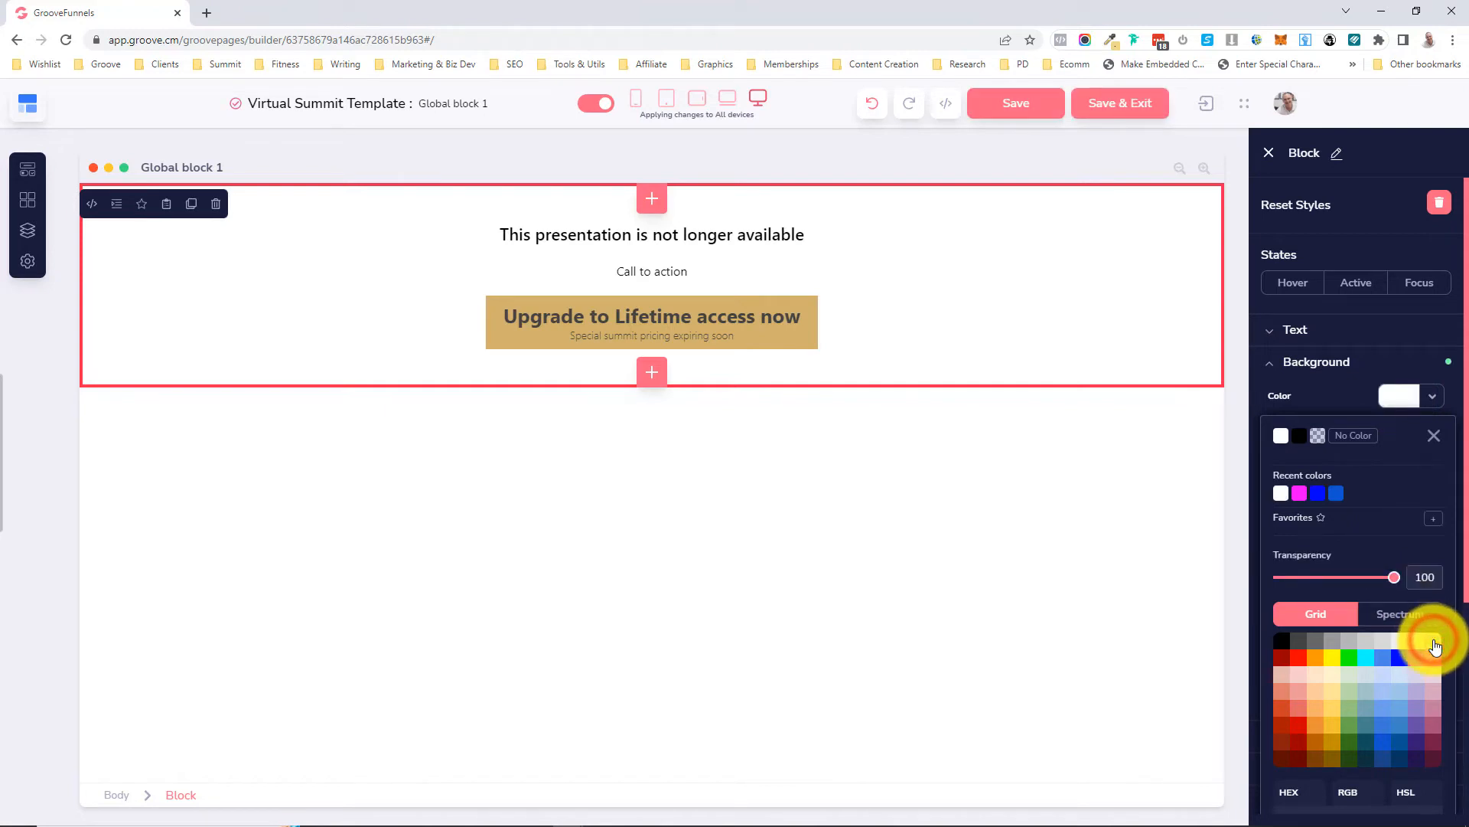
pyautogui.click(1417, 641)
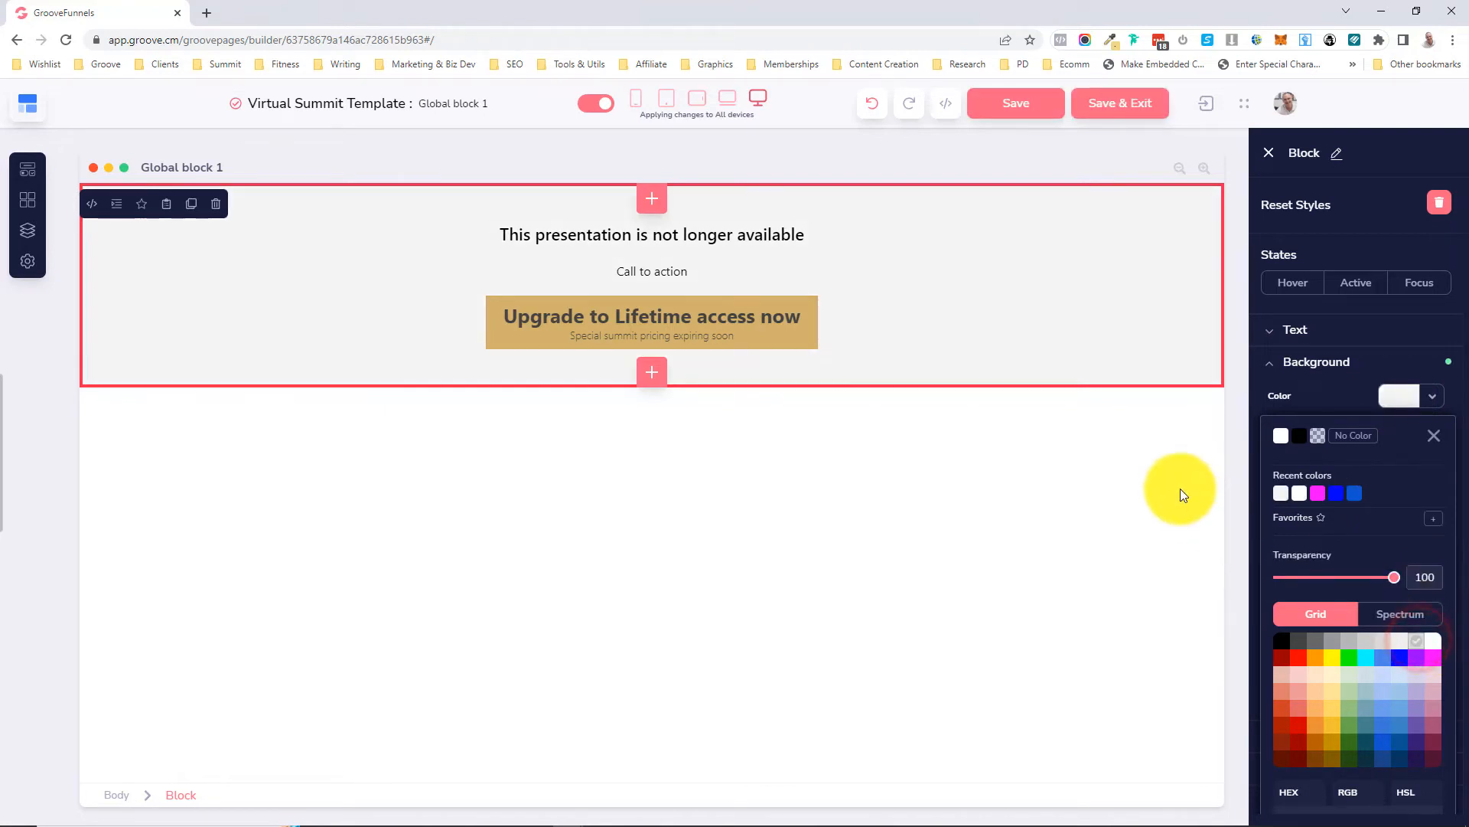
pyautogui.click(1117, 108)
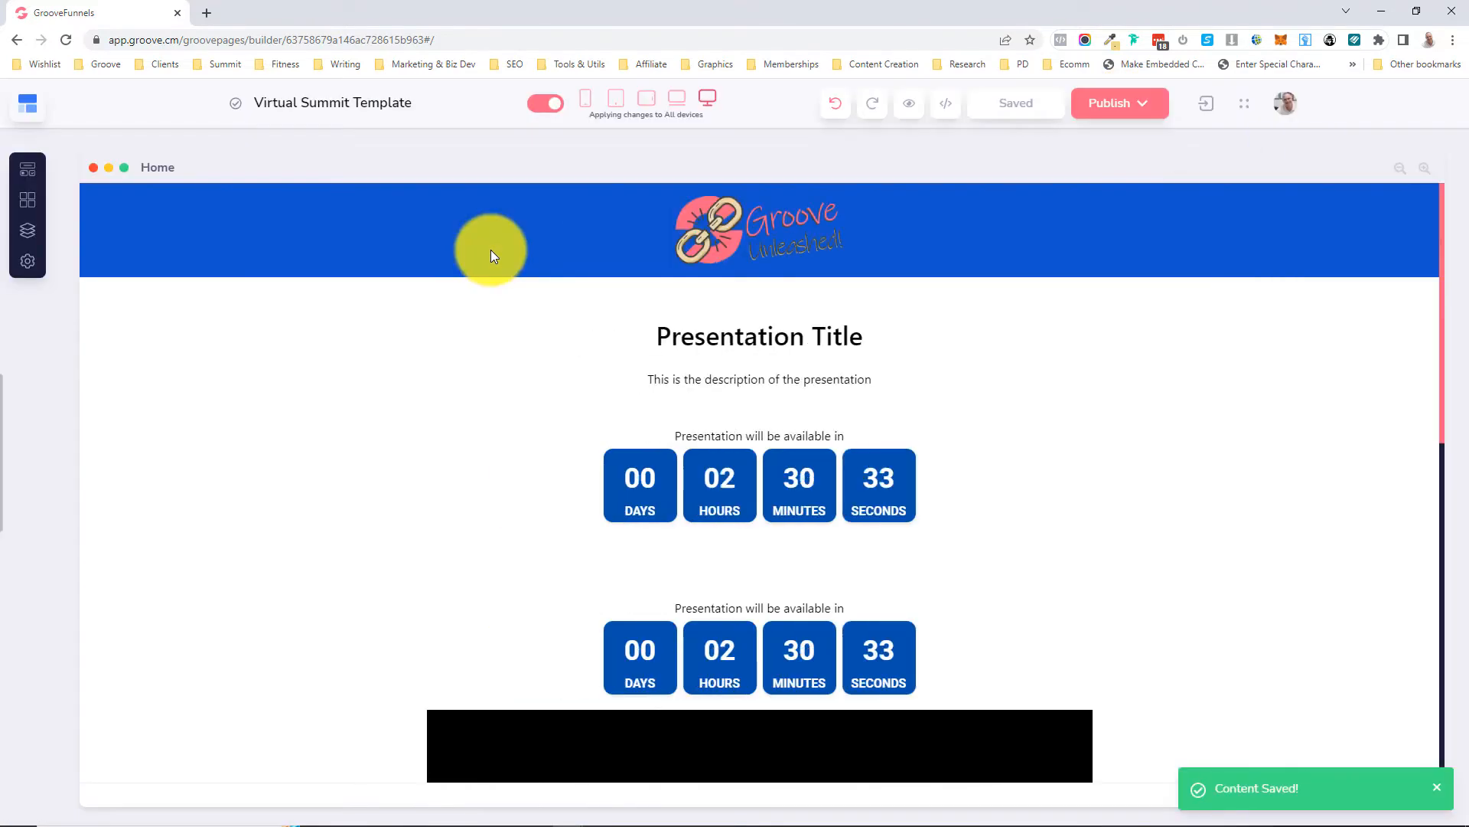
# - Rename the global block as "Presentation CTA"
pyautogui.click(27, 203)
pyautogui.click(368, 345)
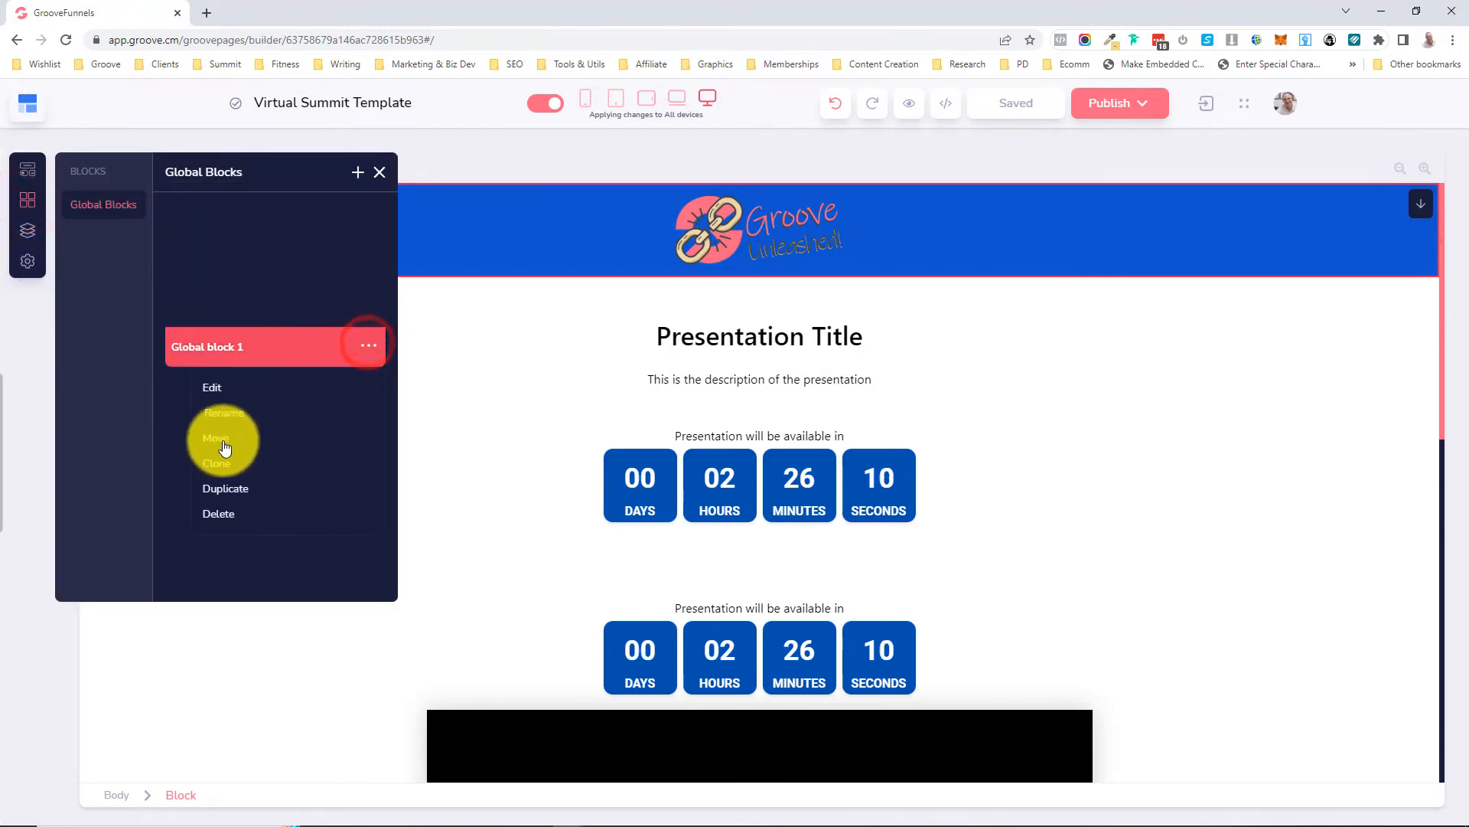
pyautogui.click(223, 412)
pyautogui.click(260, 348)
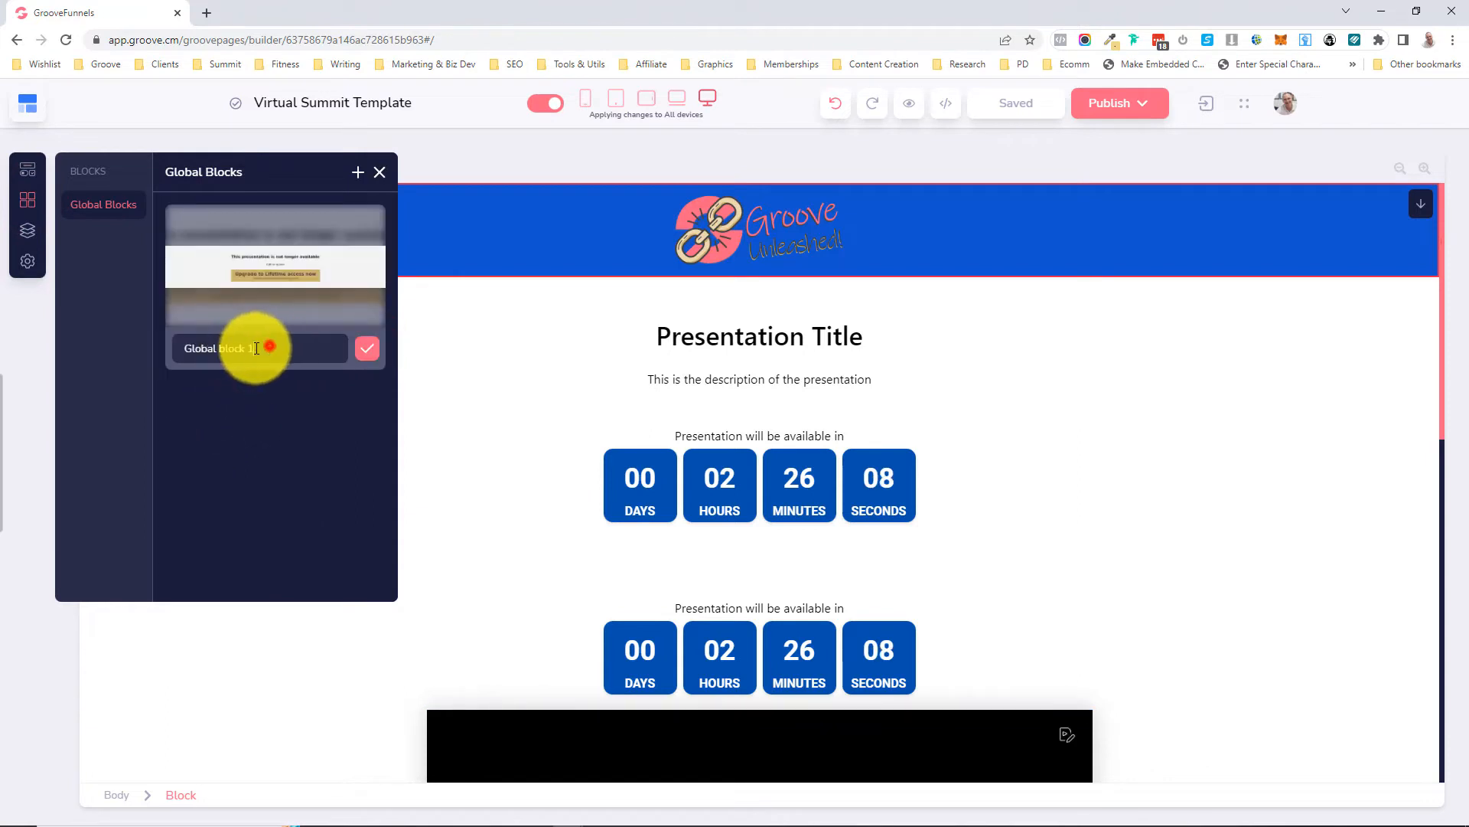
pyautogui.moveTo(256, 348); pyautogui.dragTo(181, 346)
pyautogui.write('P')
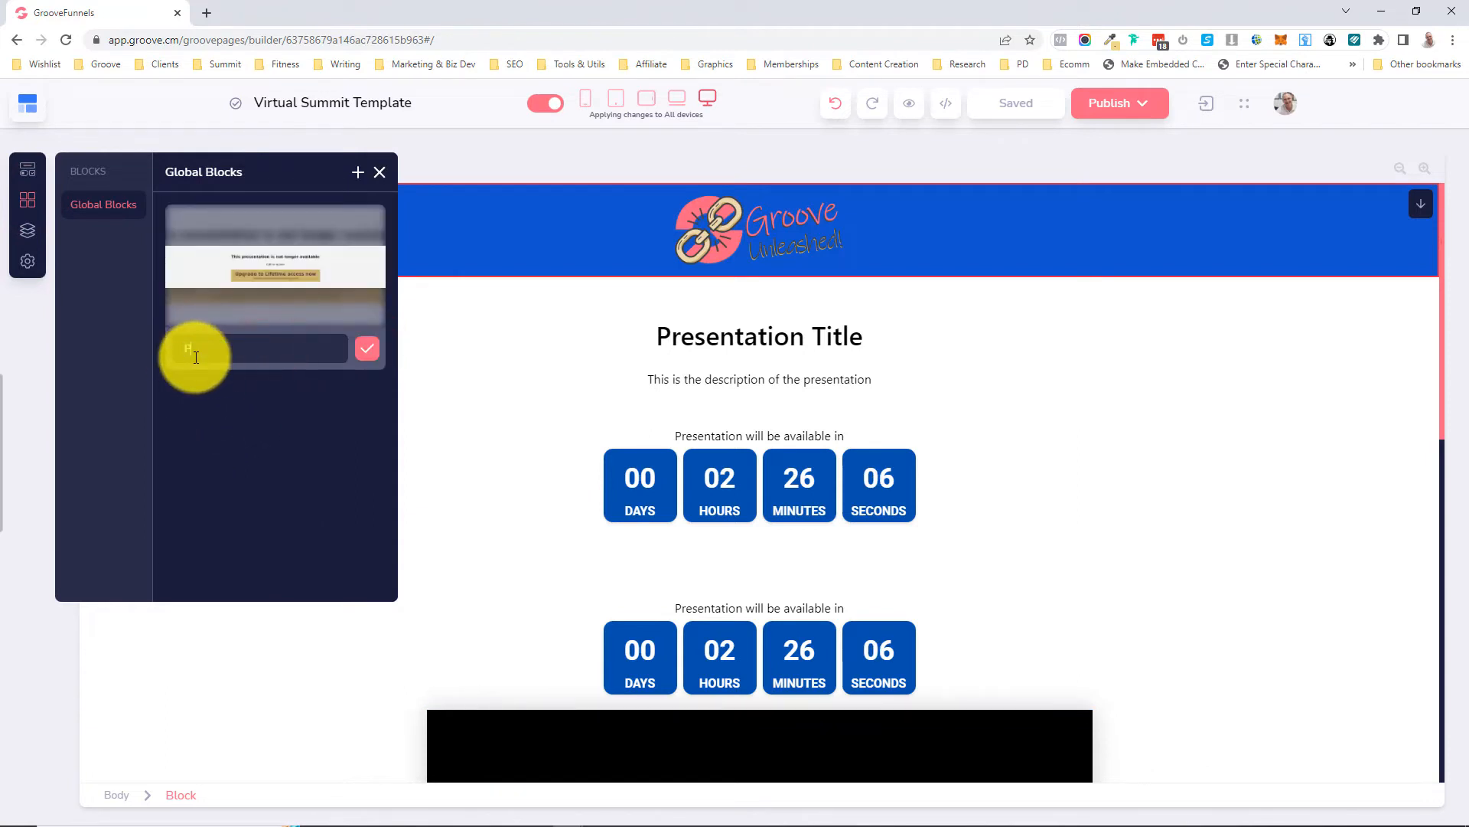
pyautogui.write('resentation')
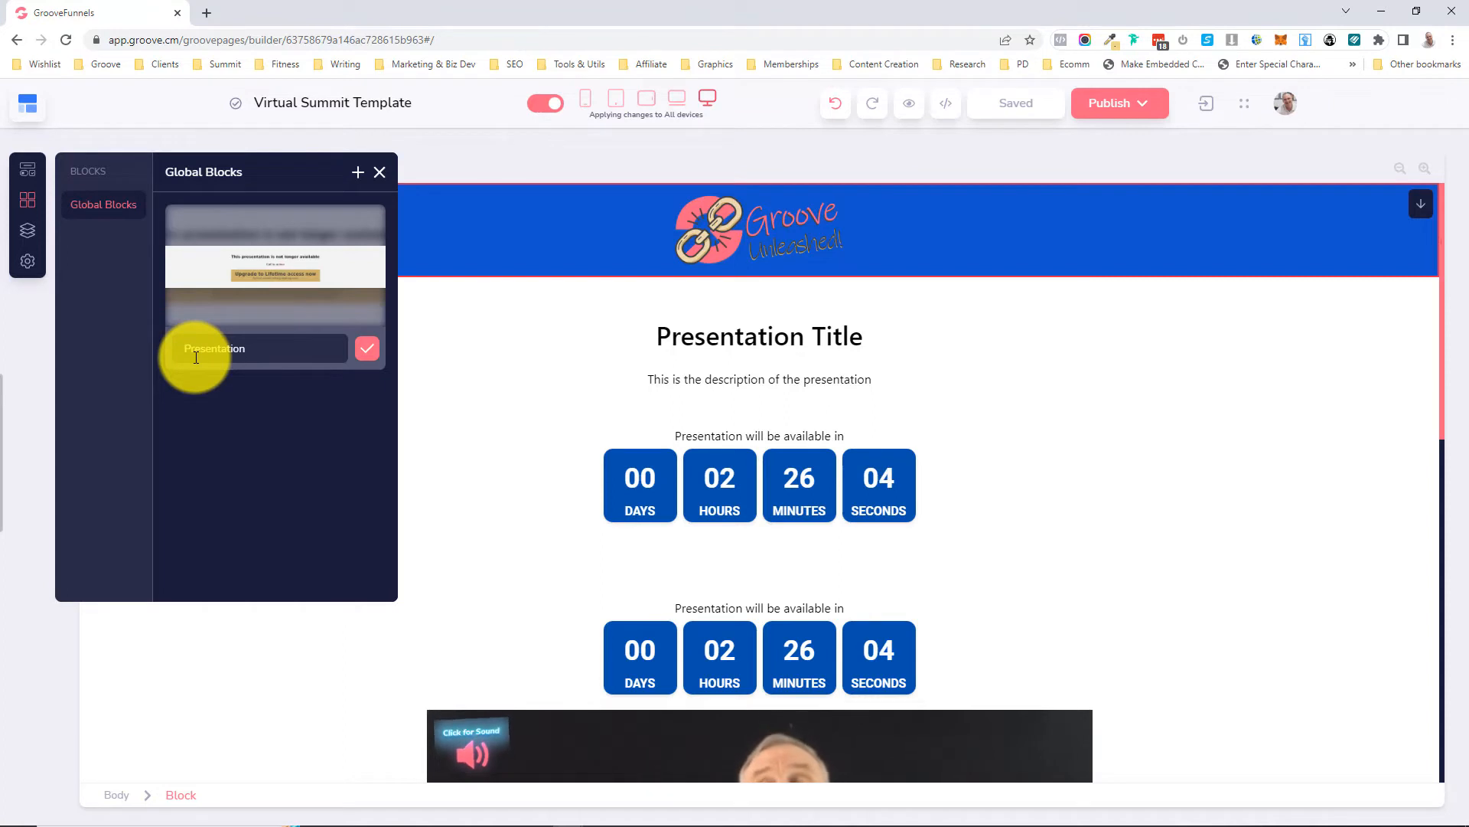
pyautogui.write(' CTA')
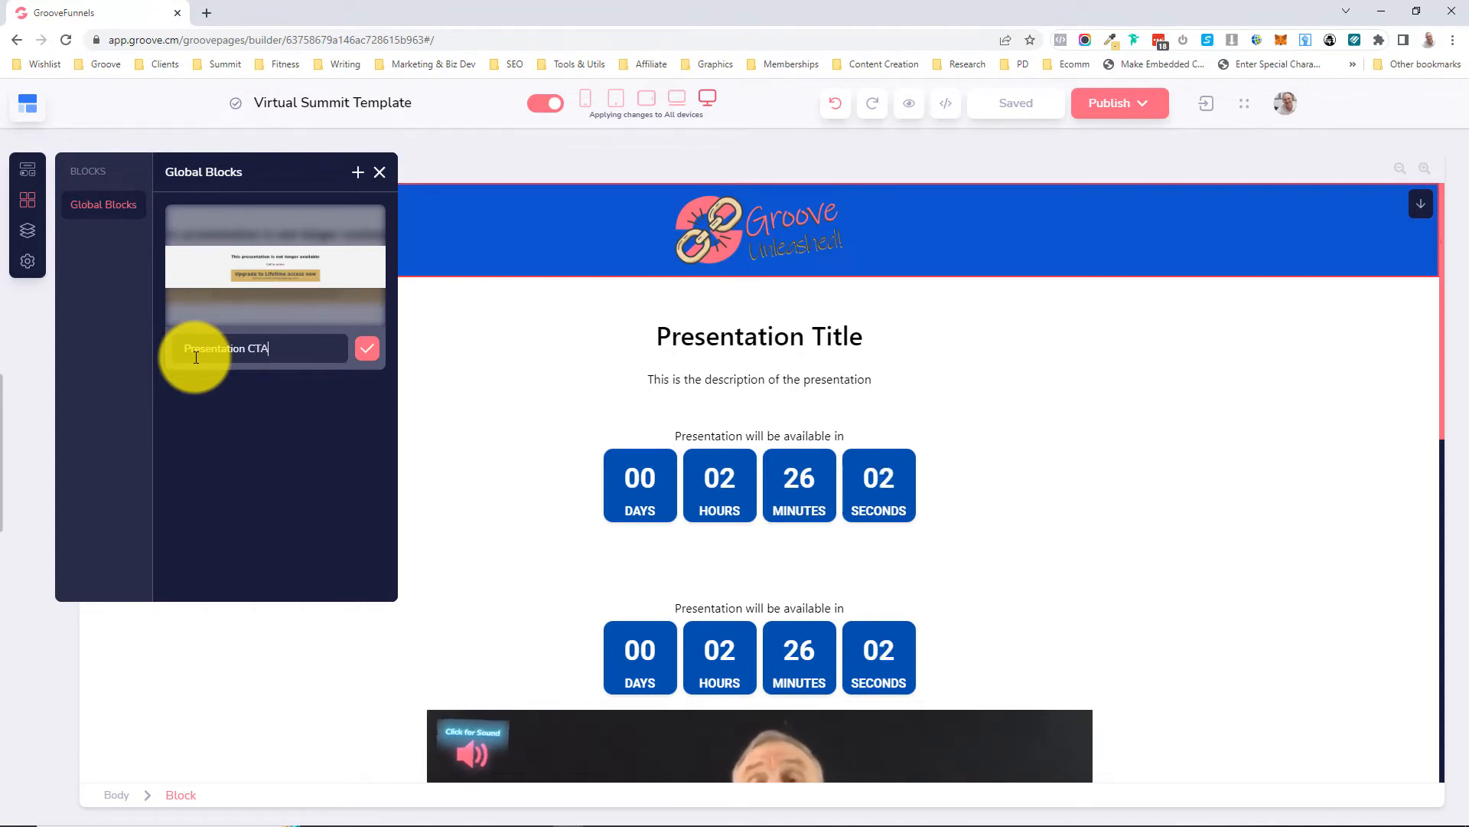
pyautogui.click(367, 349)
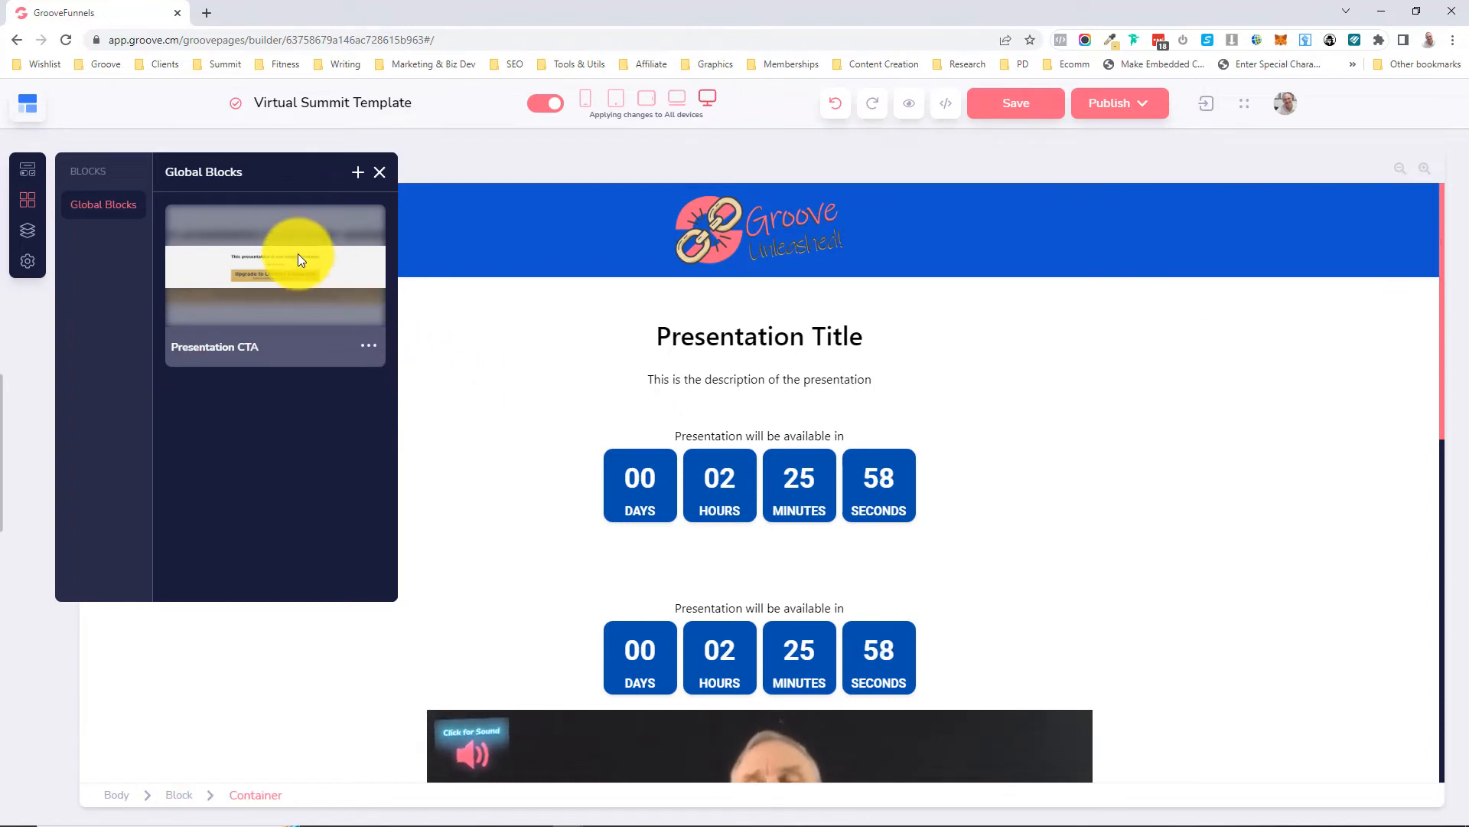
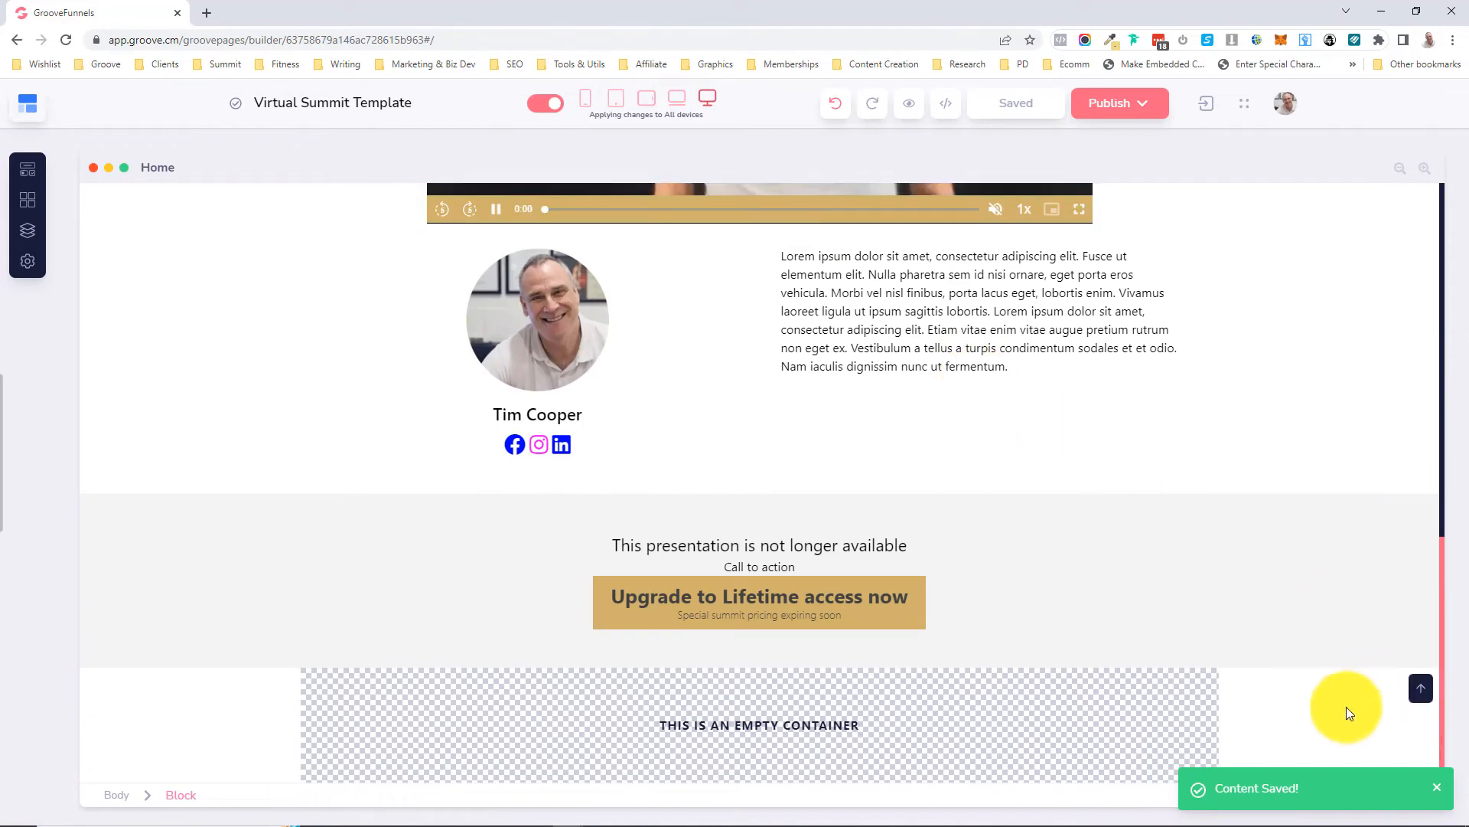
# - Add a Paragraph element to the empty container in the footer block
pyautogui.click(1329, 707)
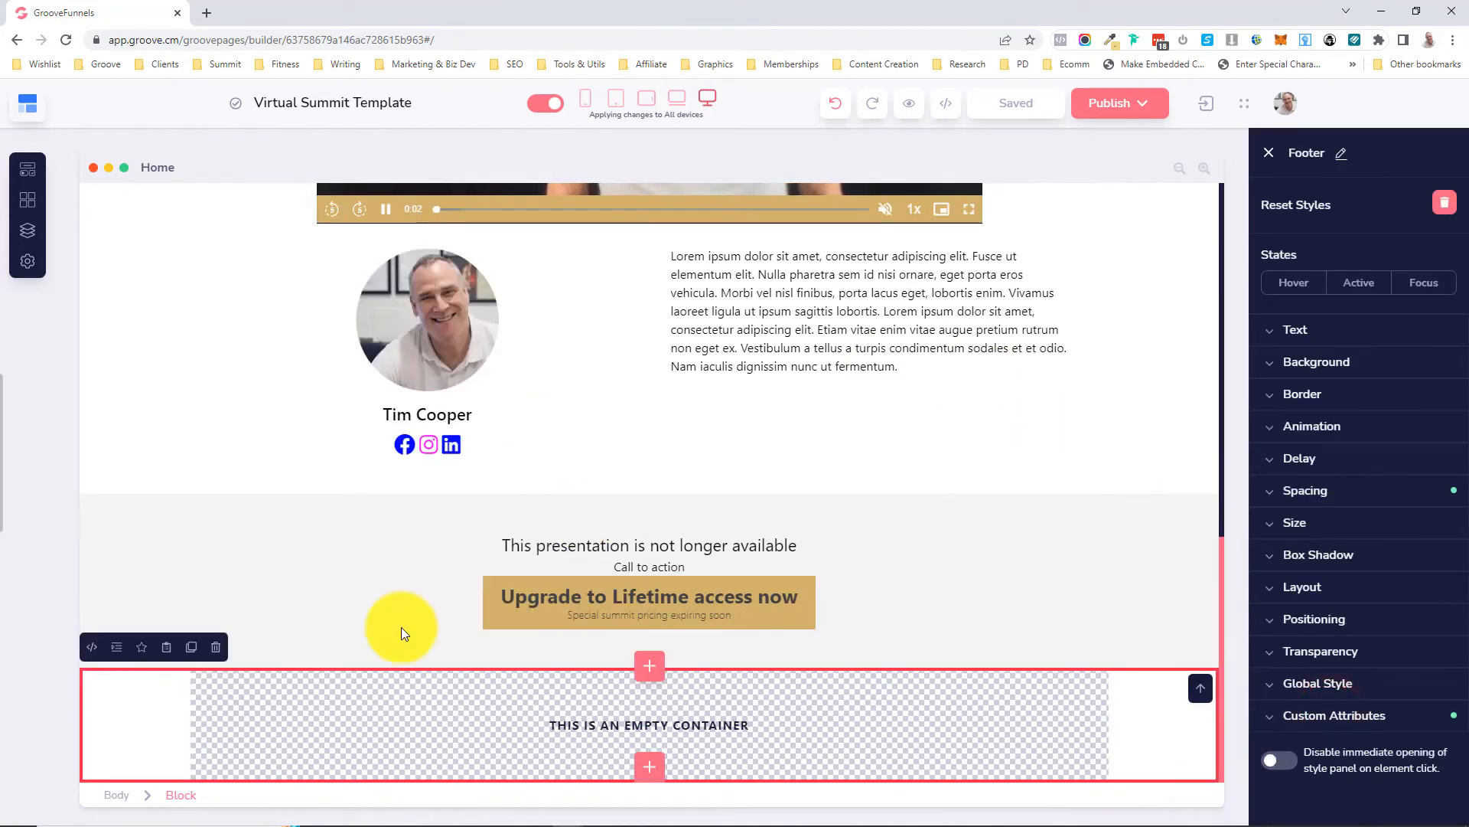
pyautogui.click(27, 171)
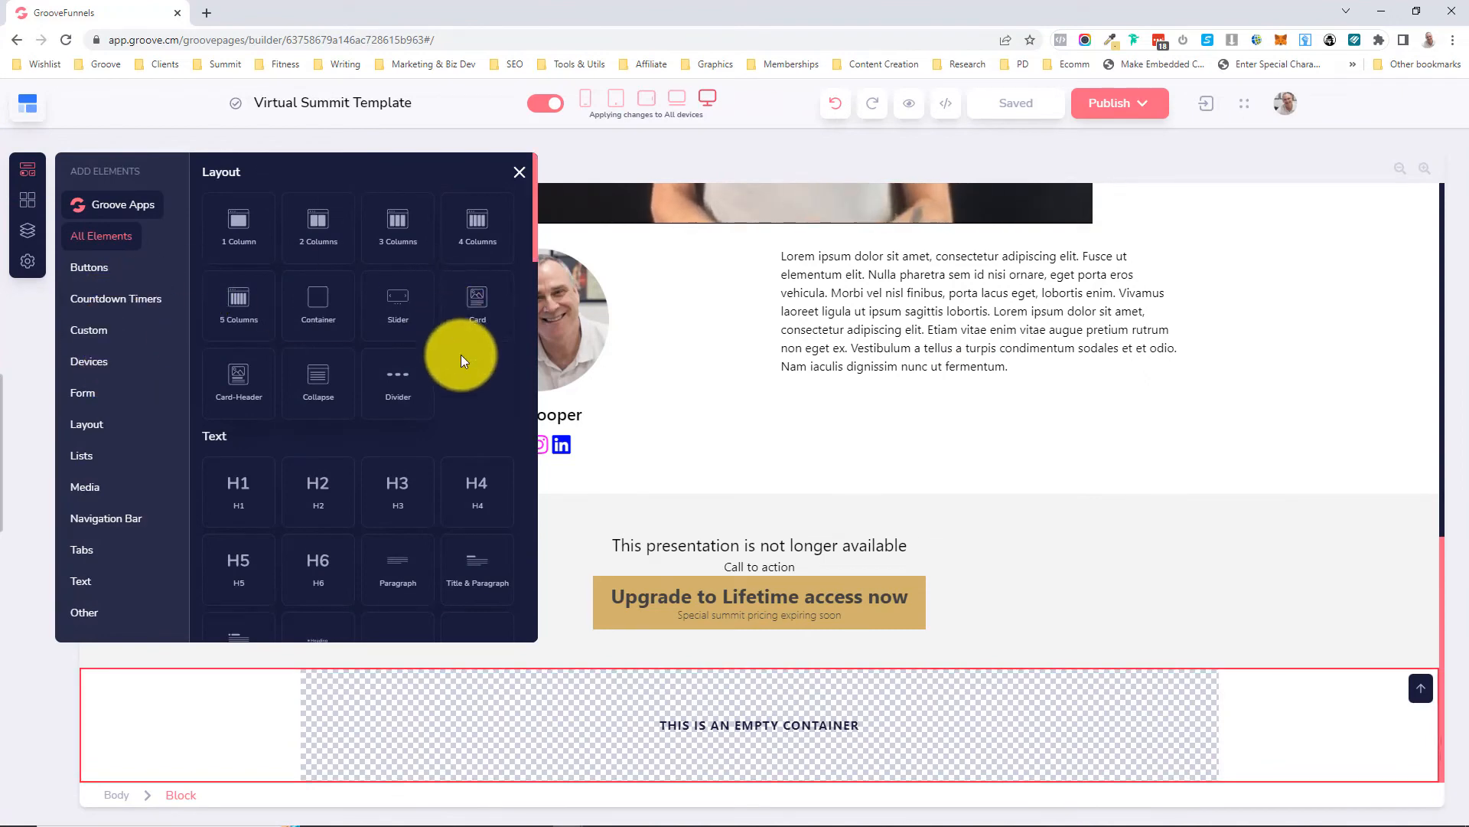
pyautogui.moveTo(393, 571); pyautogui.dragTo(512, 690)
pyautogui.click(600, 746)
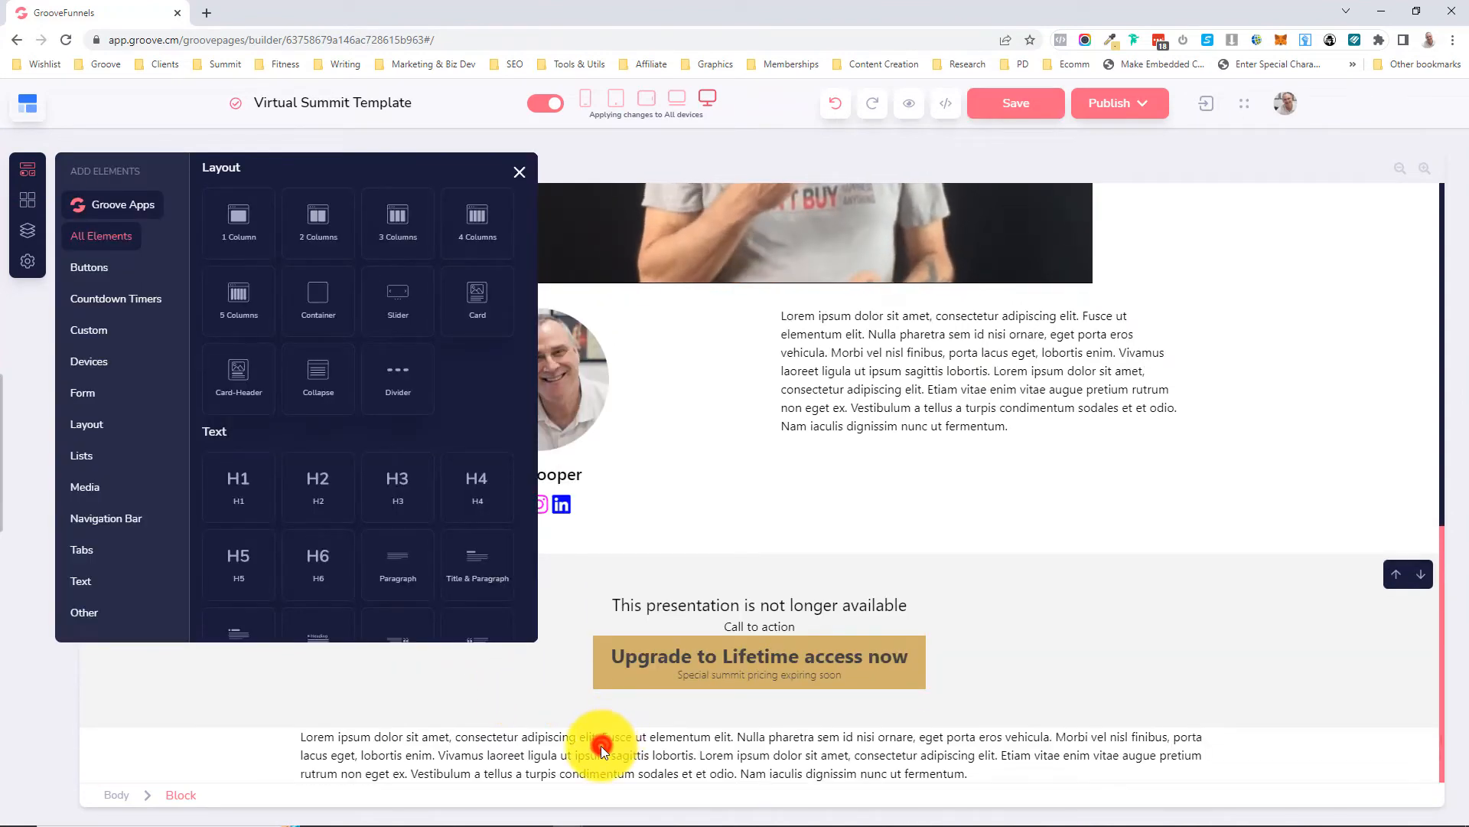
# - Replace the footer paragraph's placeholder text with "Copyright notice + privacy policy + terms + affiliates"
pyautogui.click(536, 751)
pyautogui.click(537, 751)
pyautogui.tripleClick(537, 752)
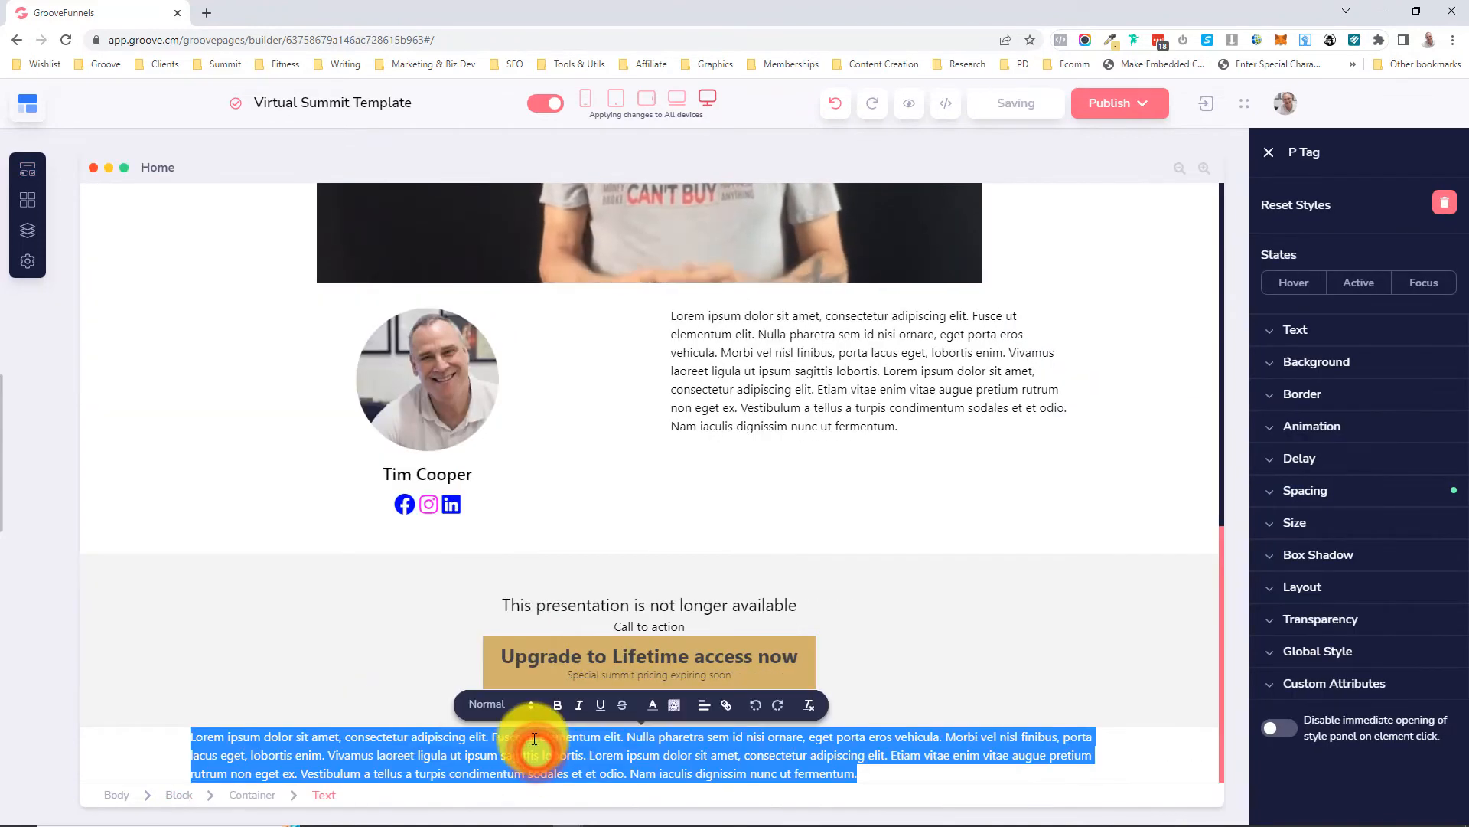
pyautogui.write('Copoy')
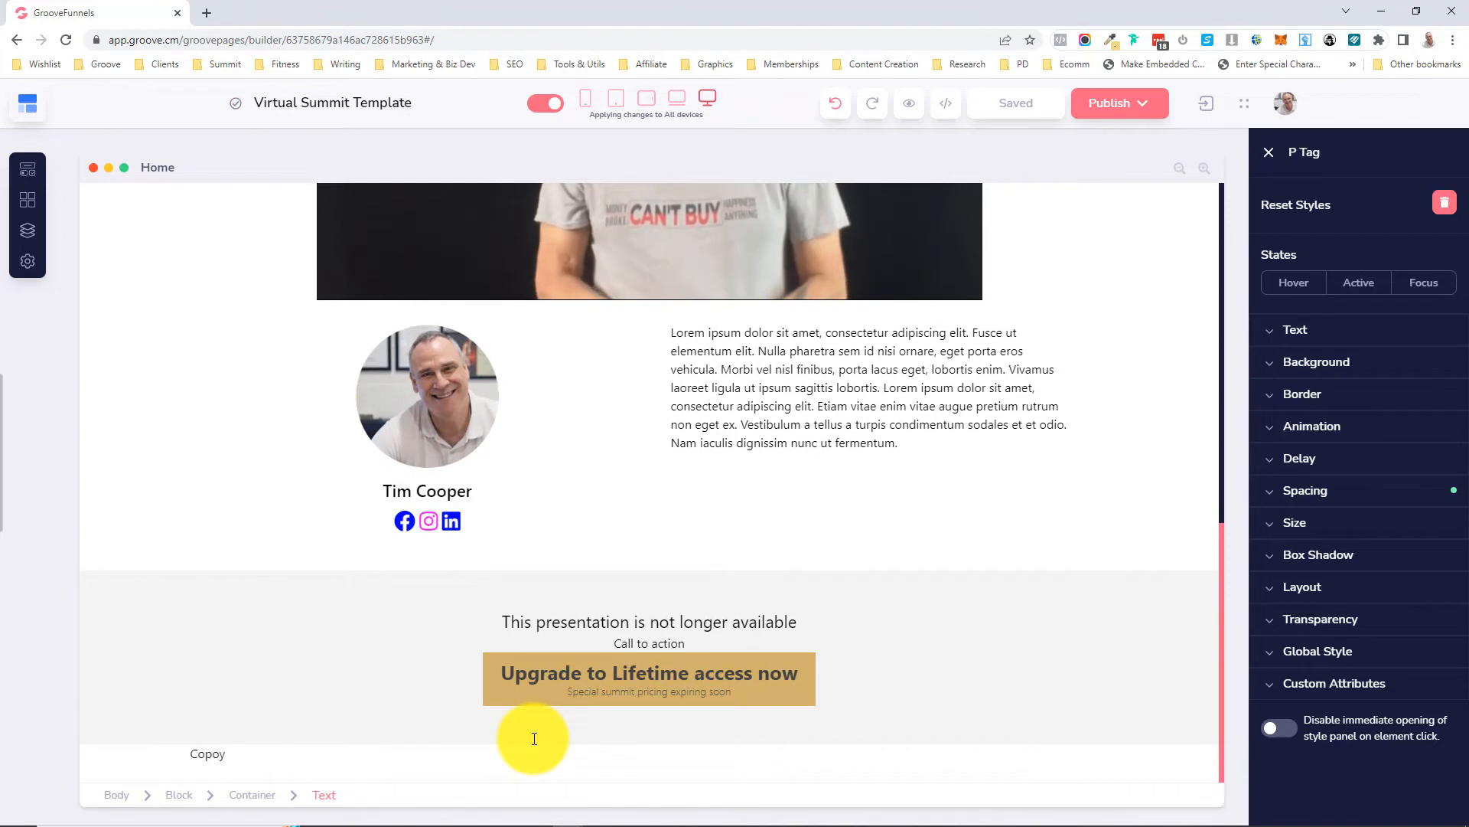
pyautogui.press('BackSpace')
pyautogui.press('BackSpace')
pyautogui.write('y')
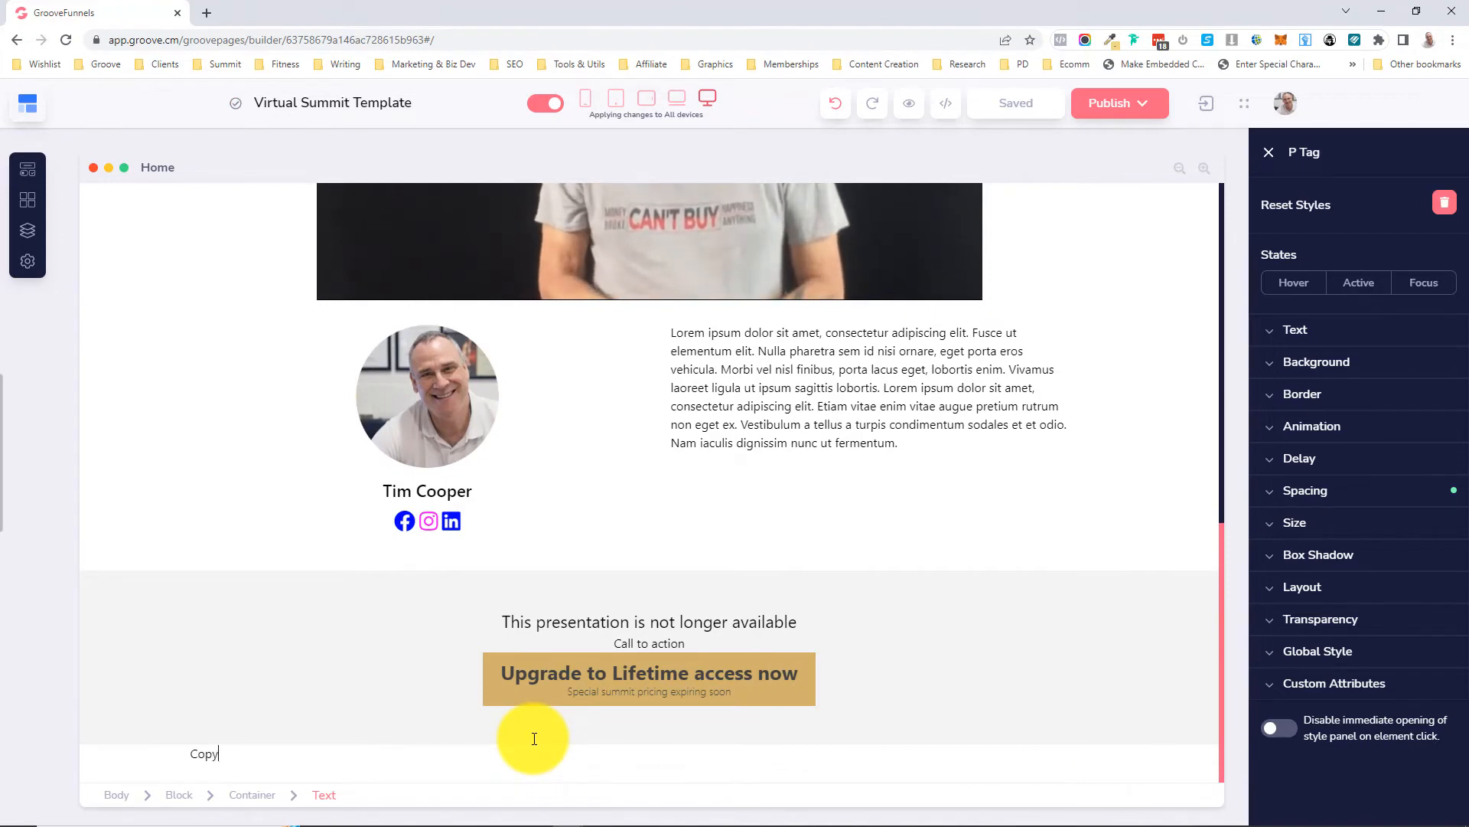
pyautogui.write('right notice')
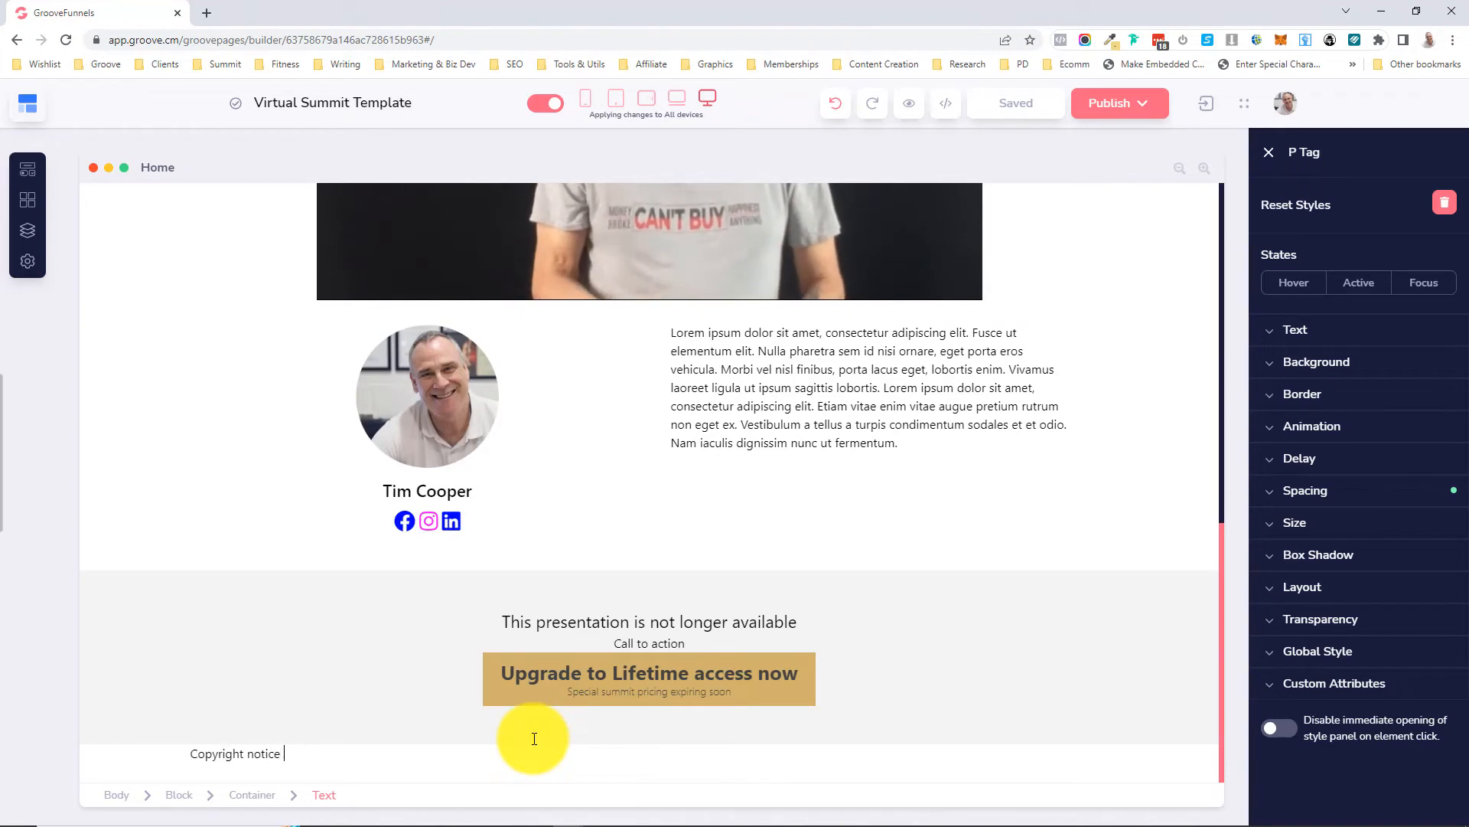
pyautogui.write(' + prioc')
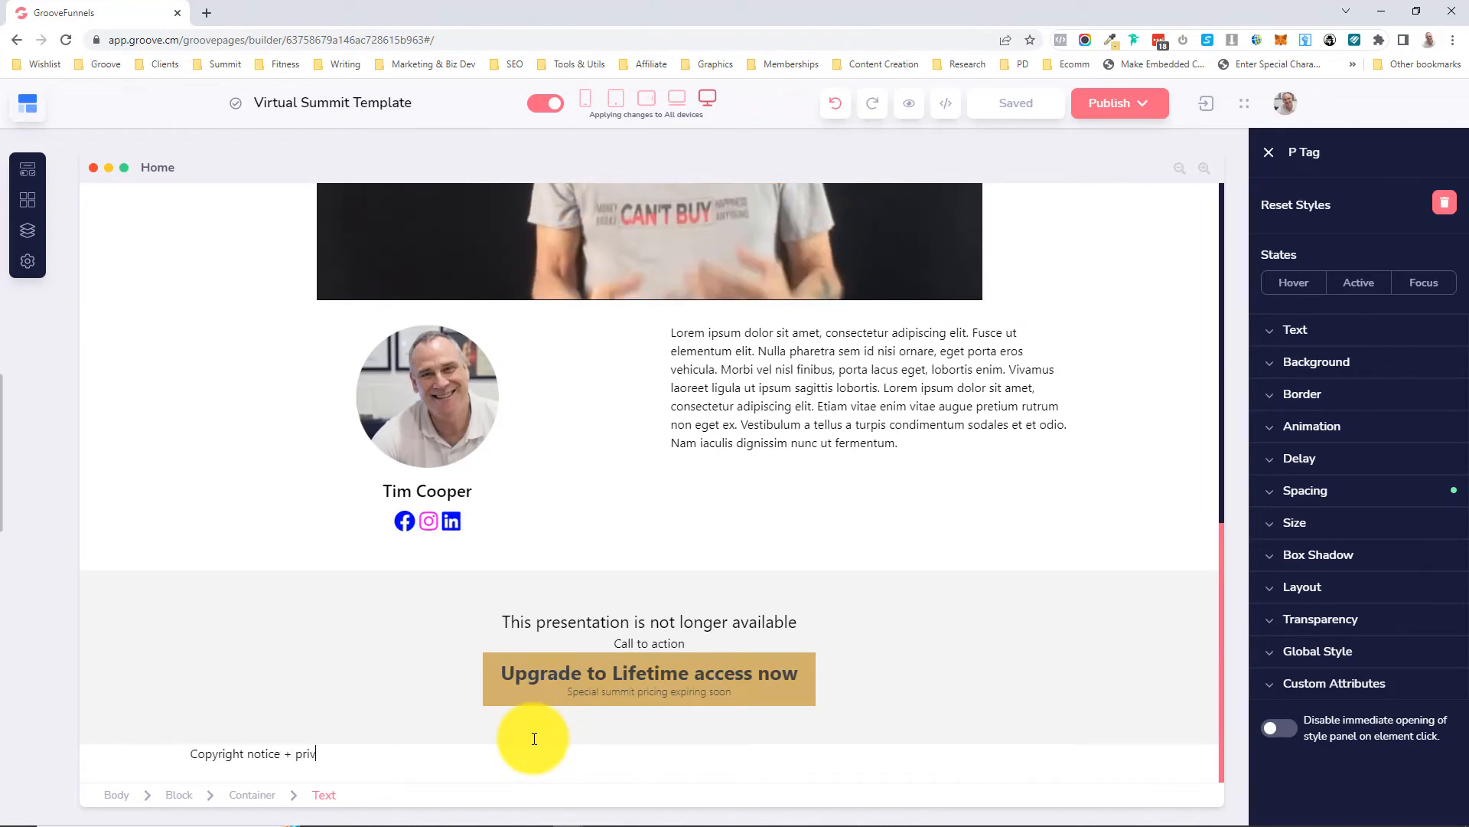
pyautogui.write('ac')
pyautogui.write('cy')
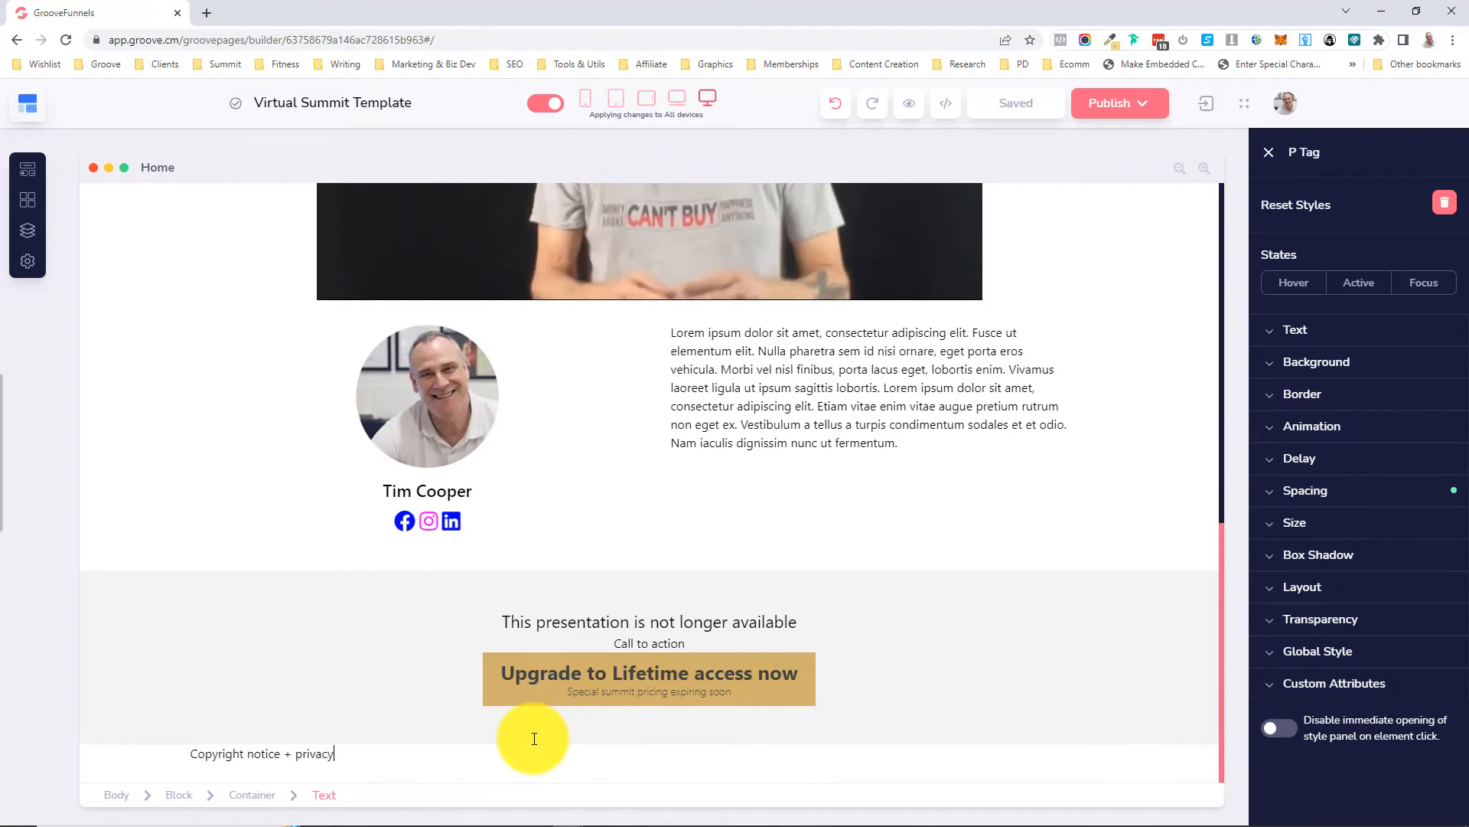
pyautogui.write(' policy')
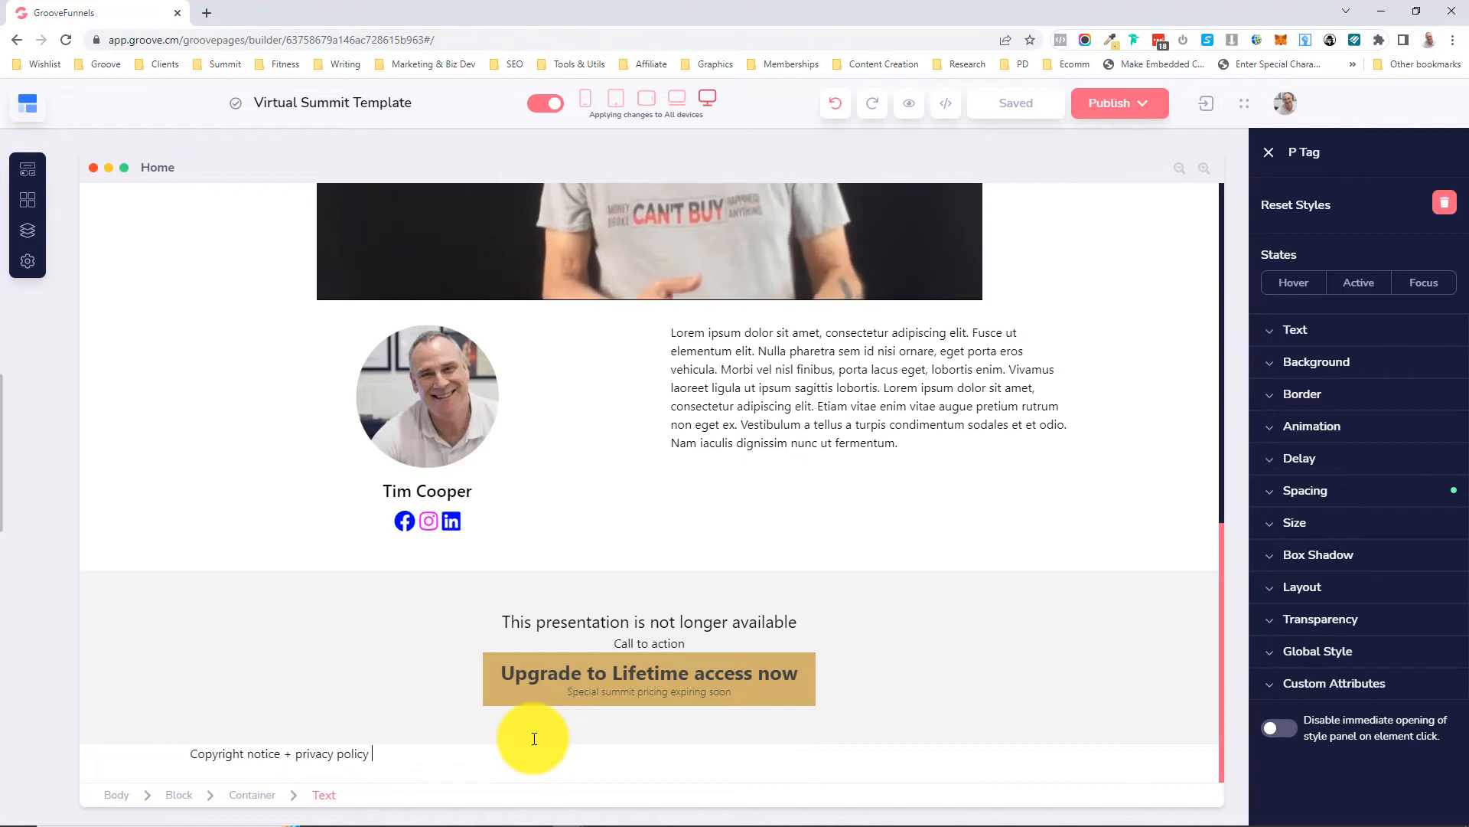
pyautogui.write(' + terms')
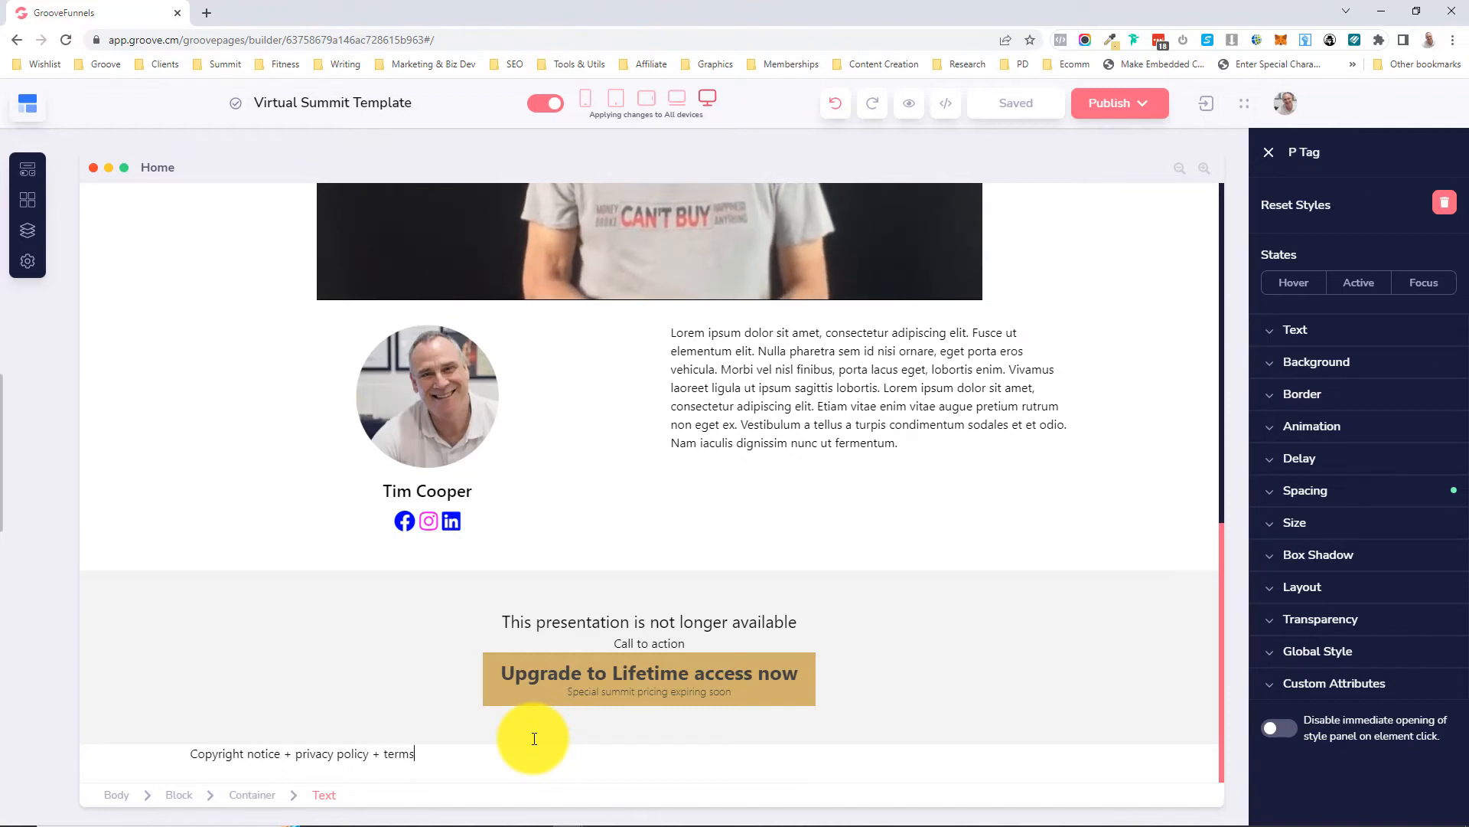
pyautogui.write(' + a')
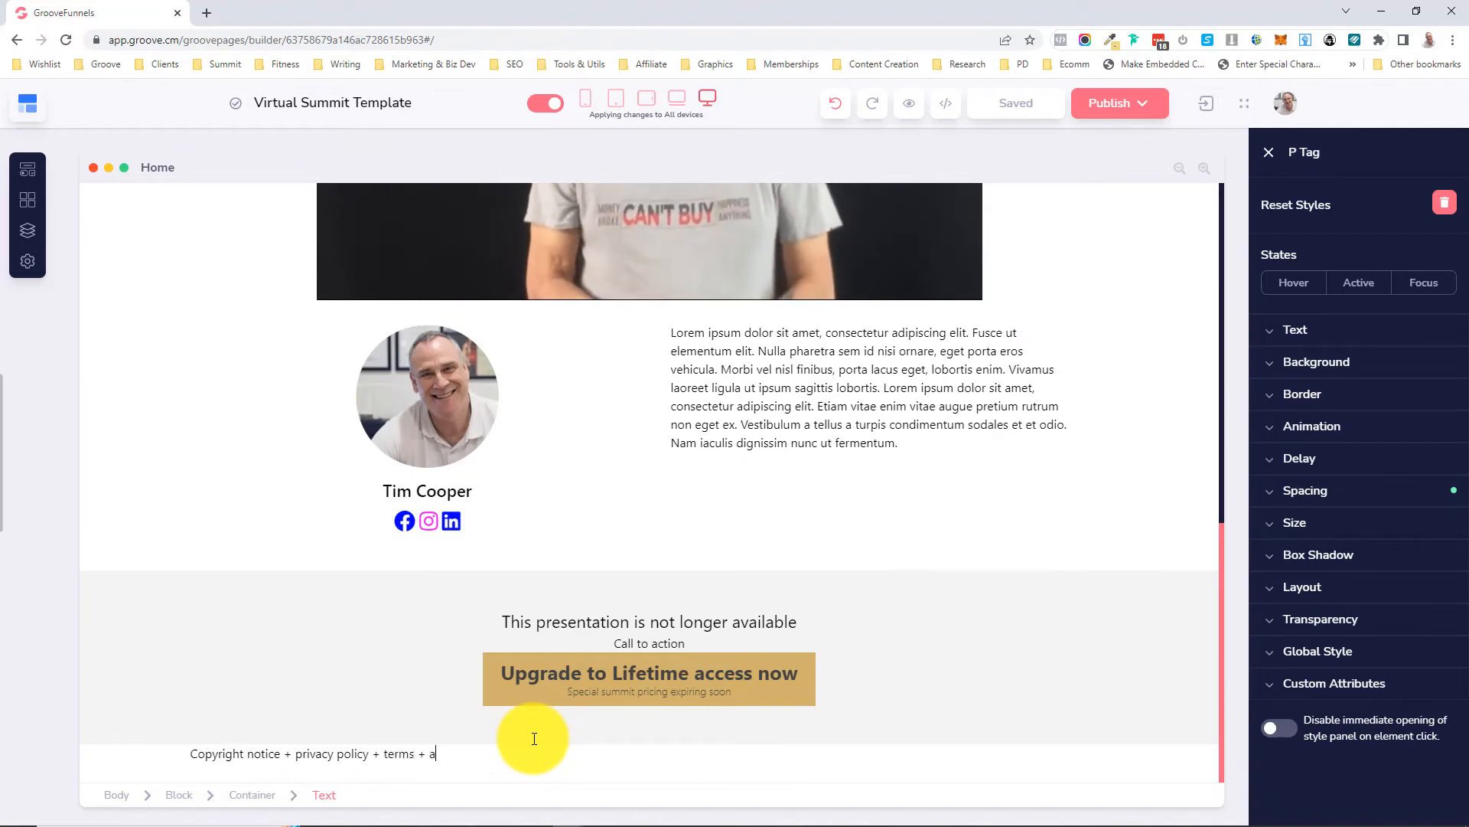
pyautogui.write('ffili')
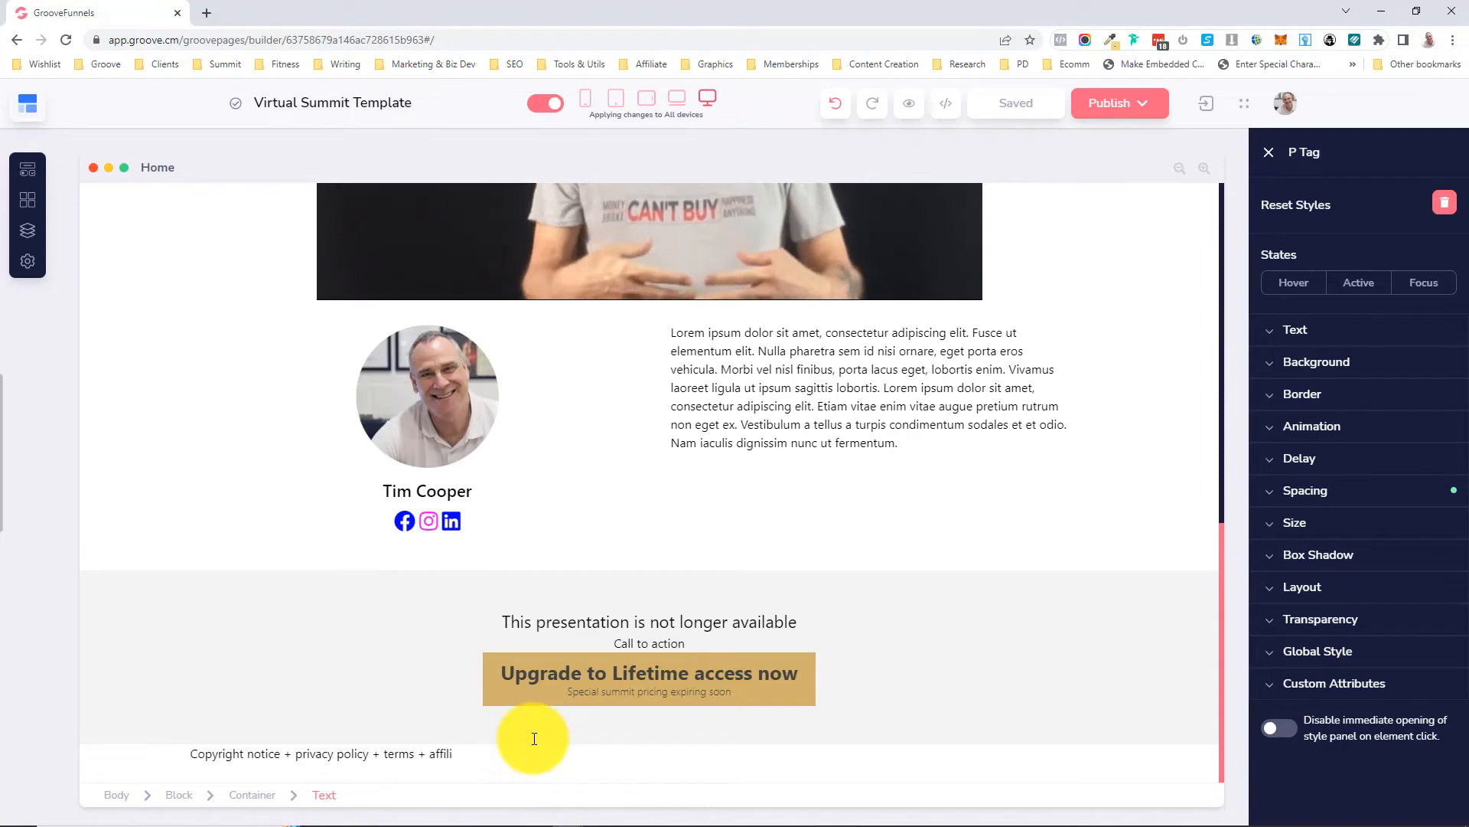
pyautogui.write('a')
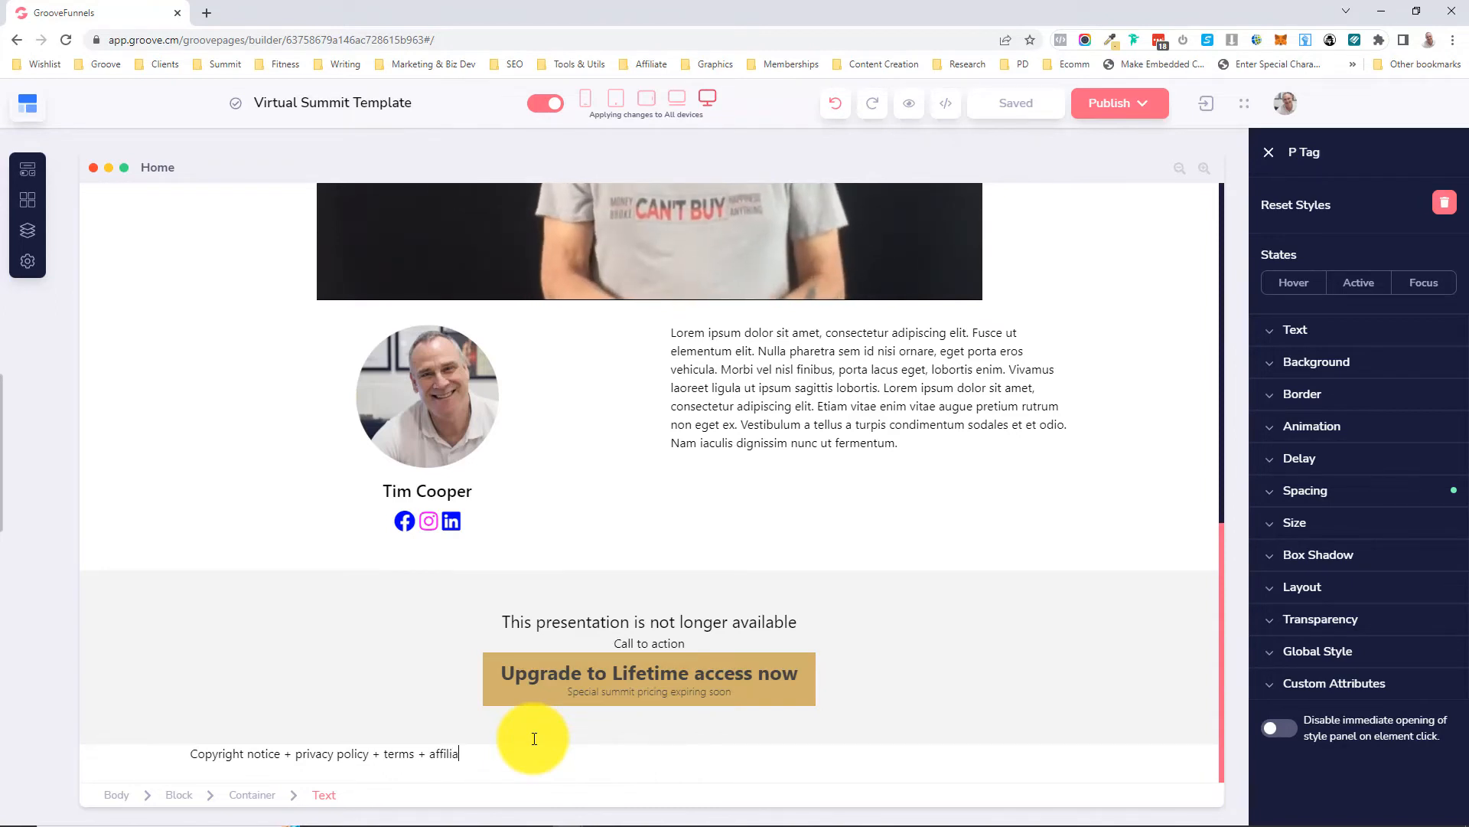
pyautogui.write('tes')
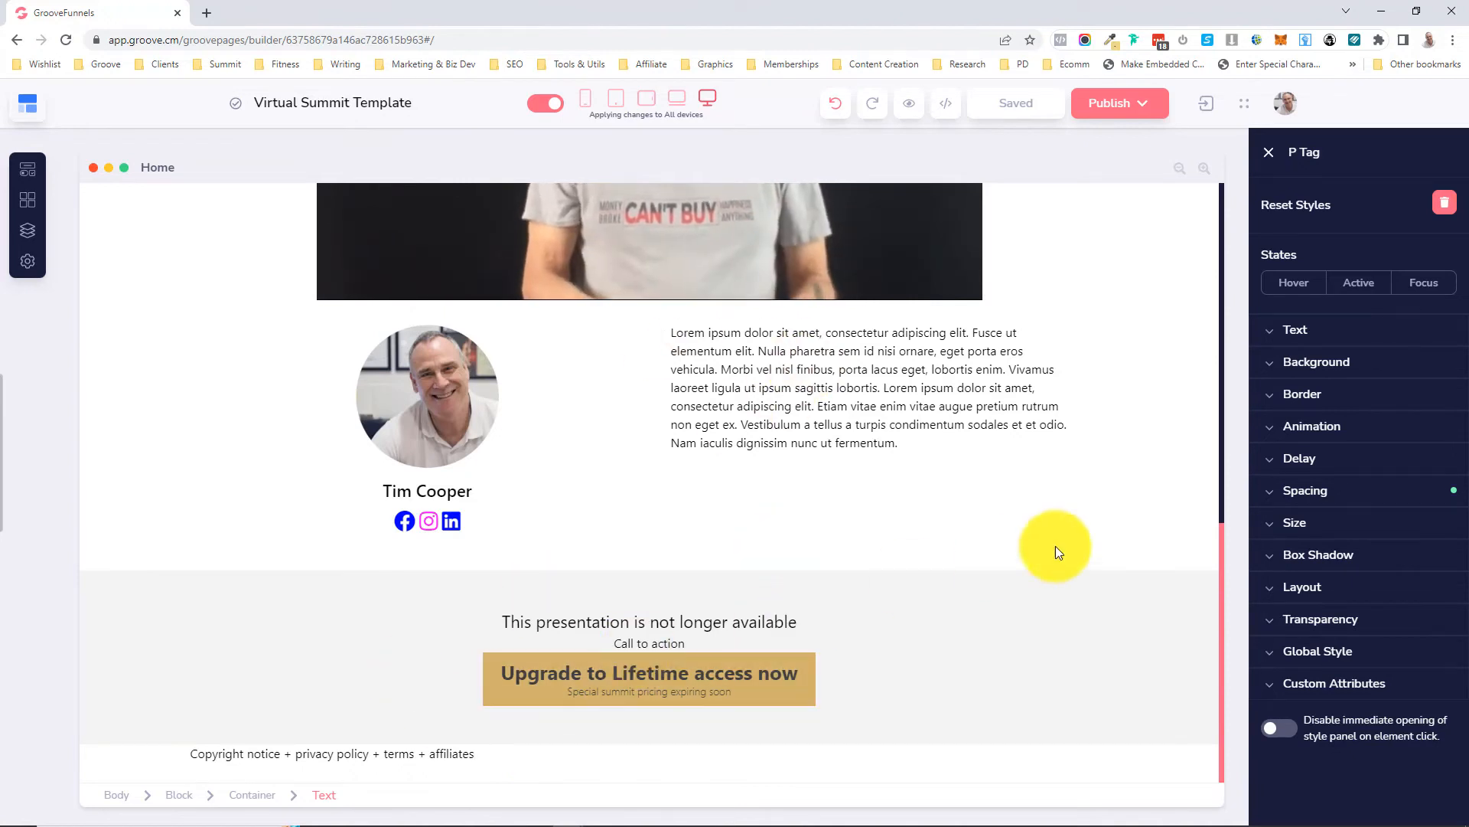
# - Set the footer paragraph's text size to 14
pyautogui.click(1306, 343)
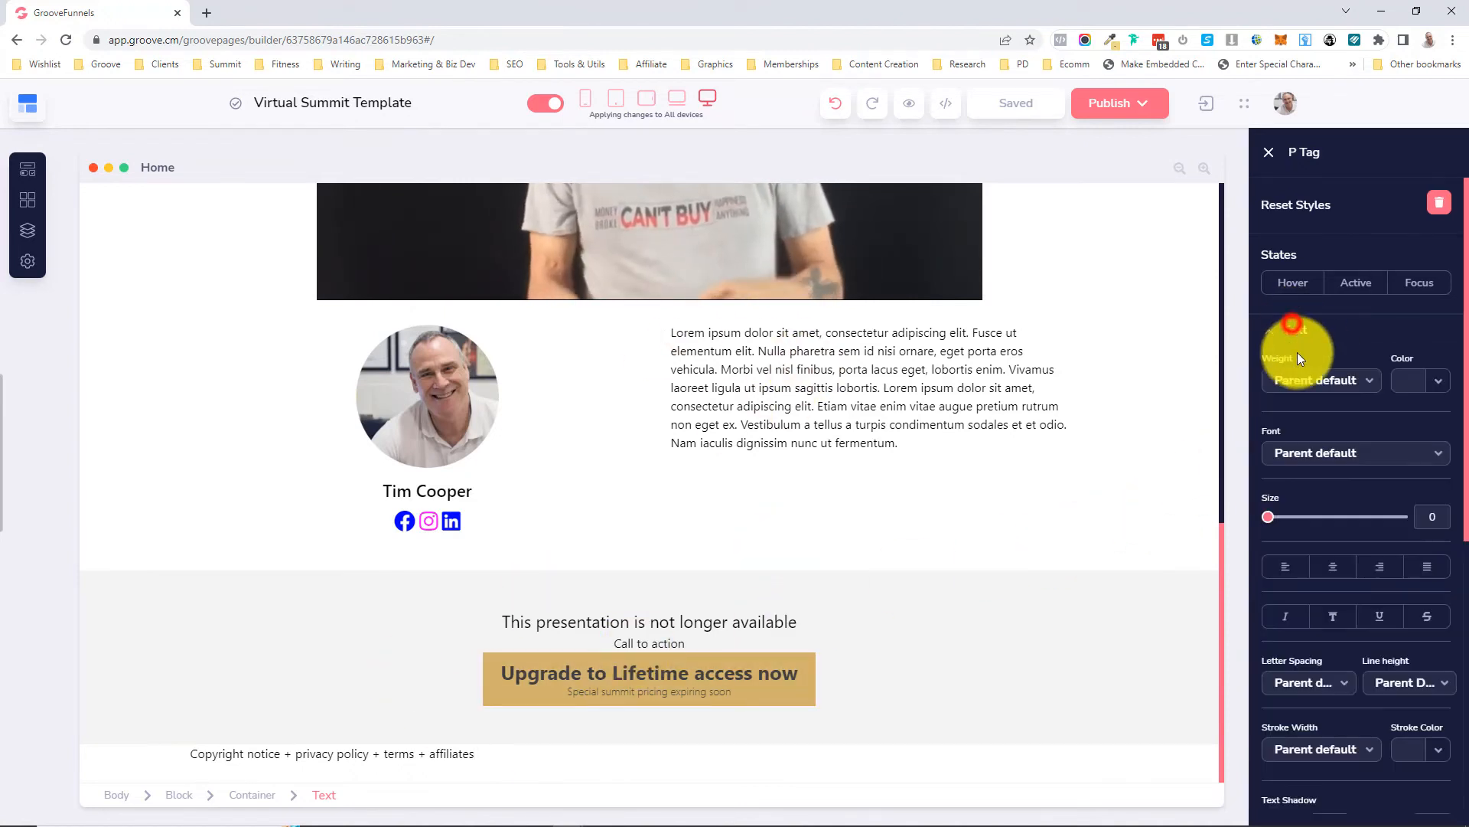
pyautogui.click(1268, 517)
pyautogui.moveTo(1274, 520); pyautogui.dragTo(1288, 519)
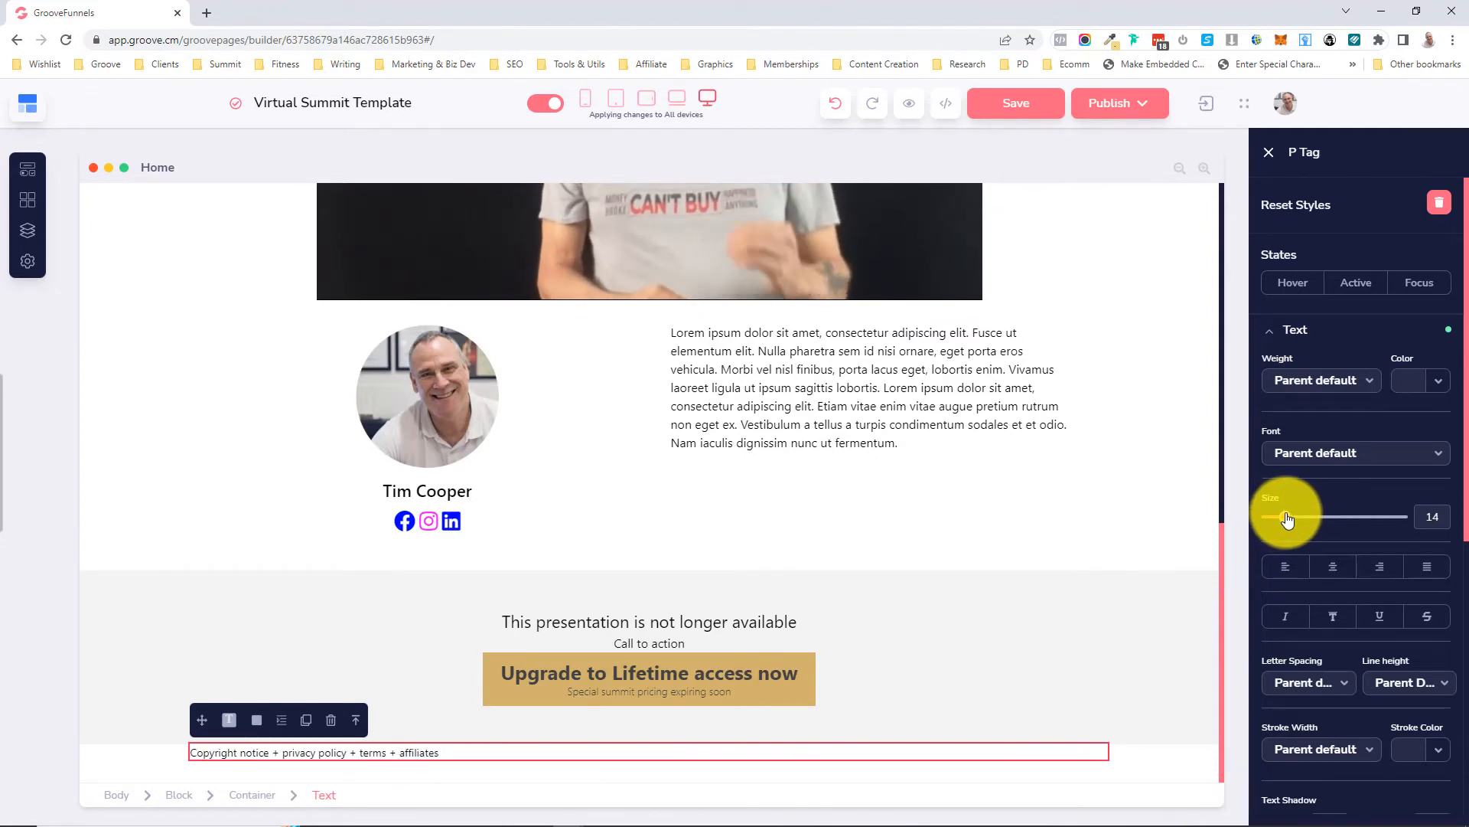
# - Give the footer's container a vertical layout direction and centre its content on the secondary axis
pyautogui.scroll(-5, 1305, 564)
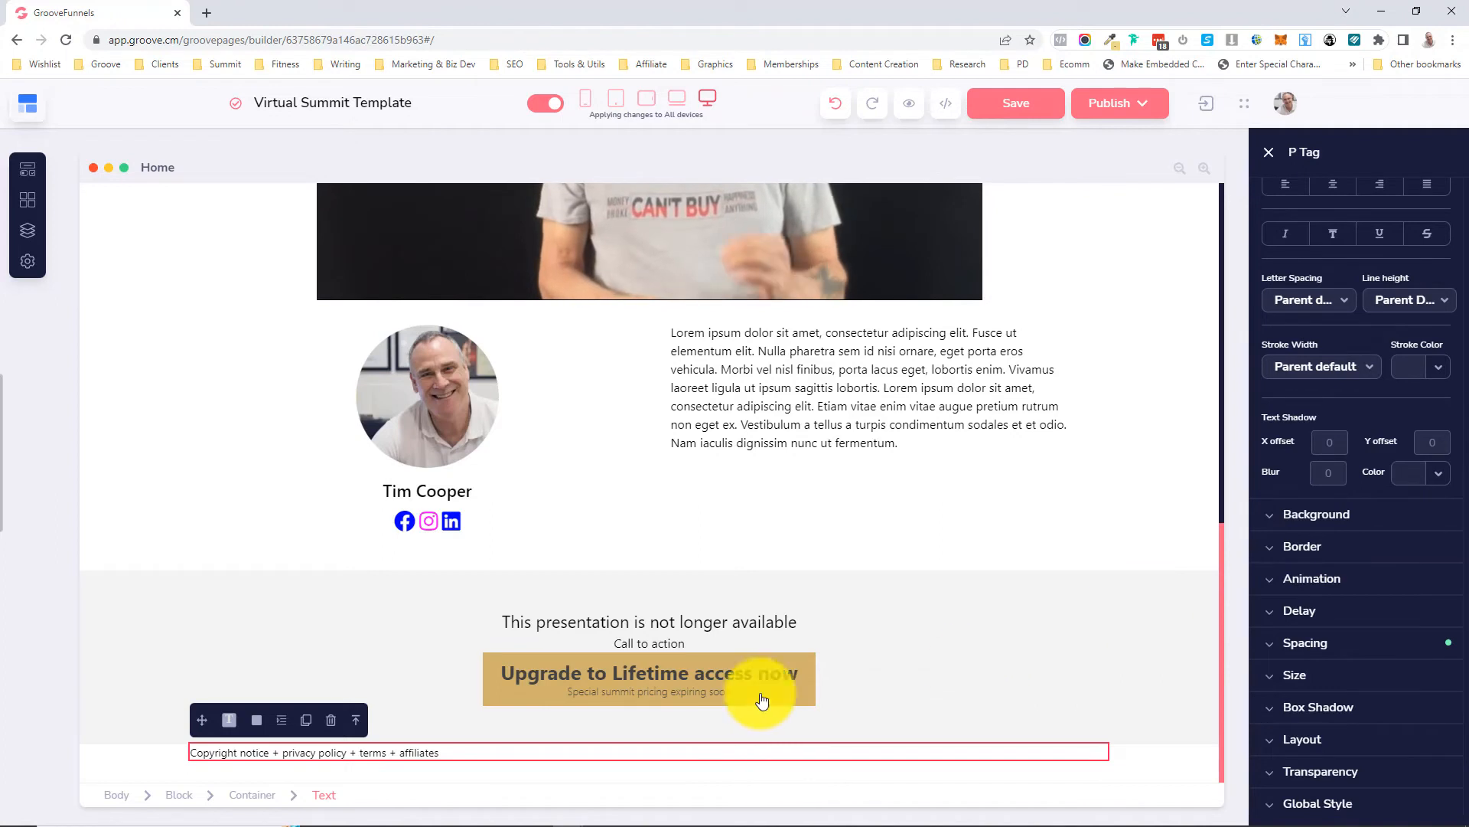
pyautogui.click(1134, 750)
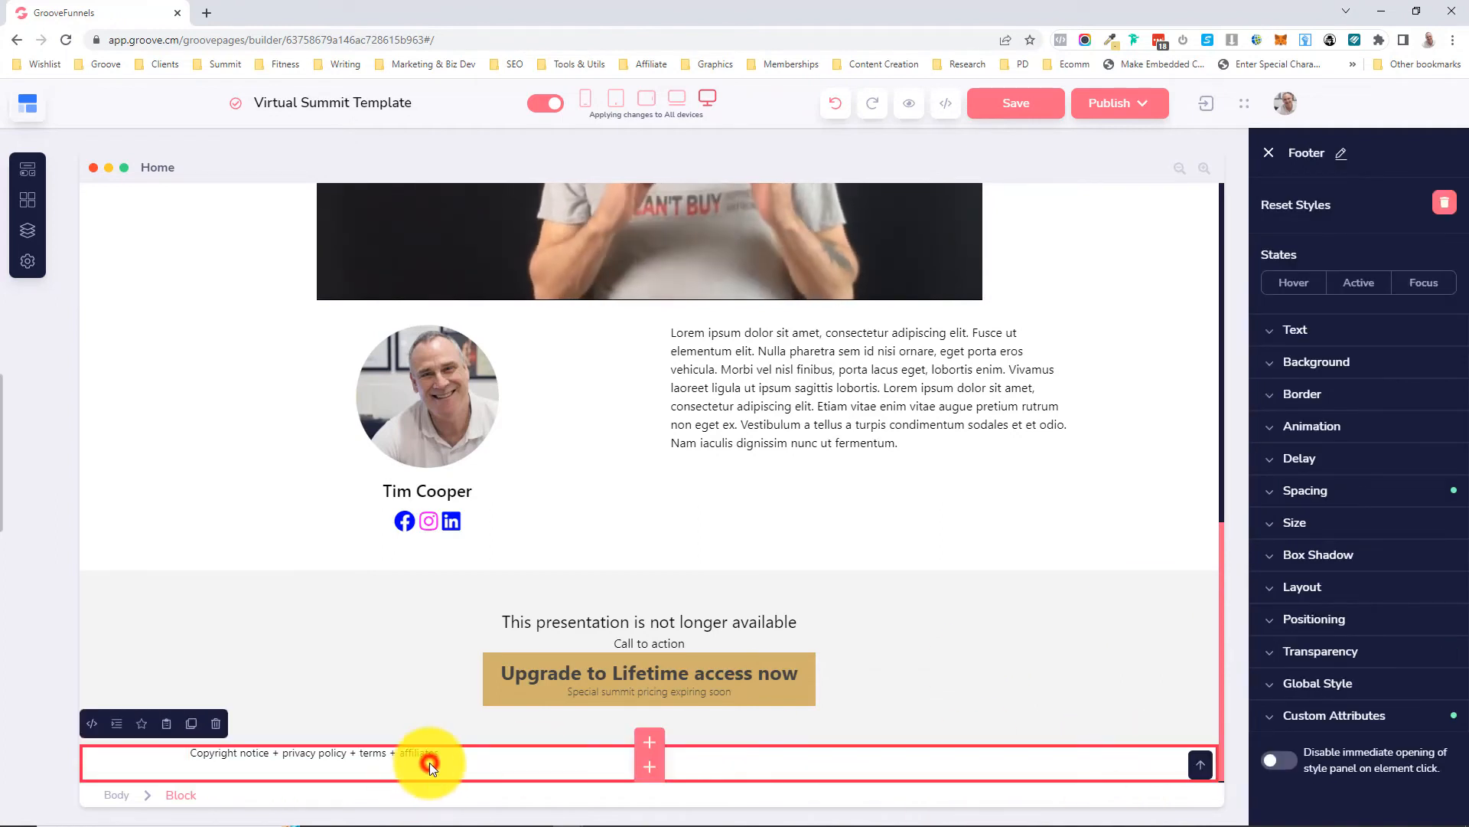
pyautogui.click(414, 753)
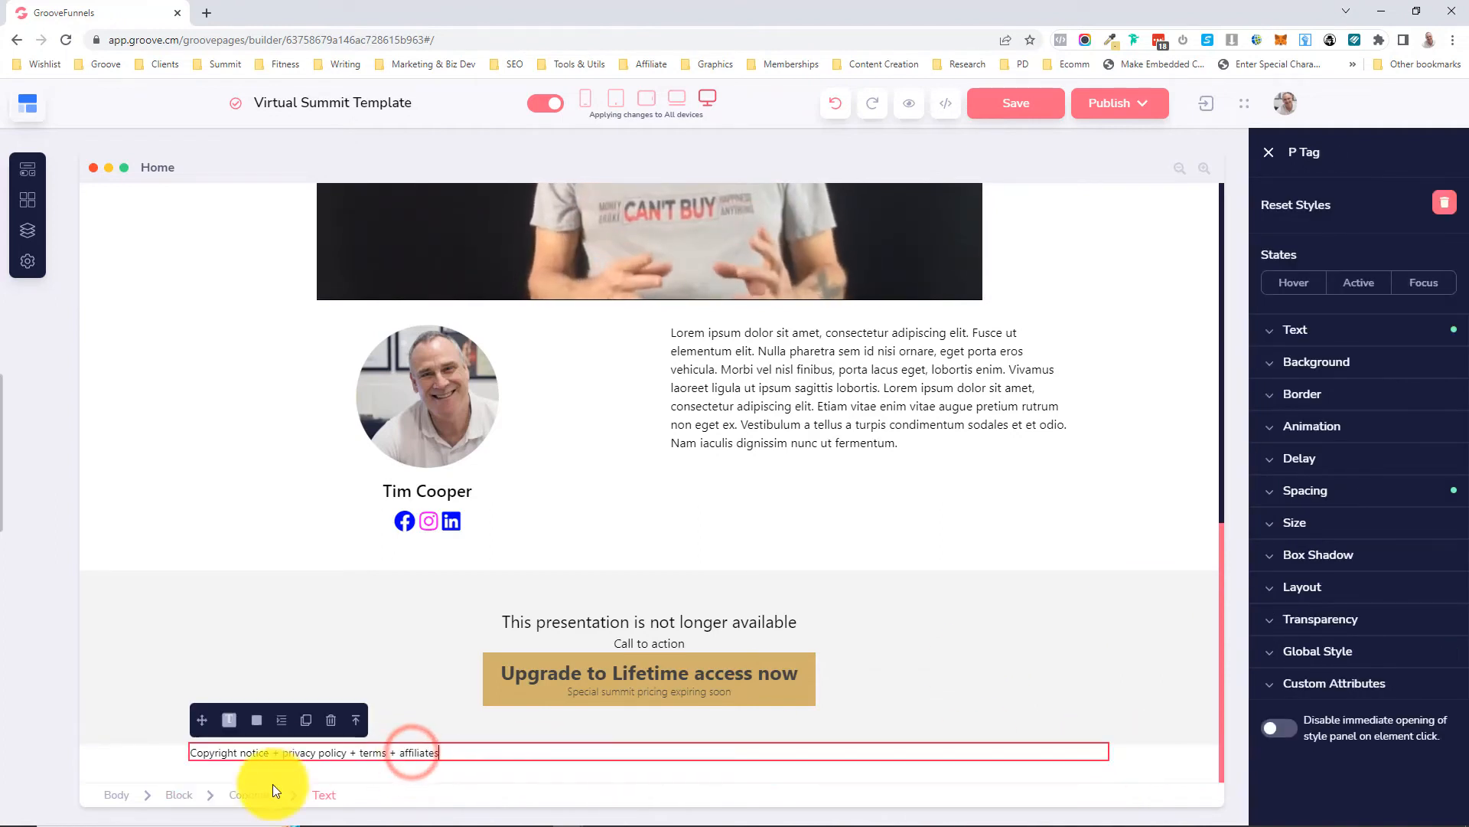
pyautogui.click(263, 796)
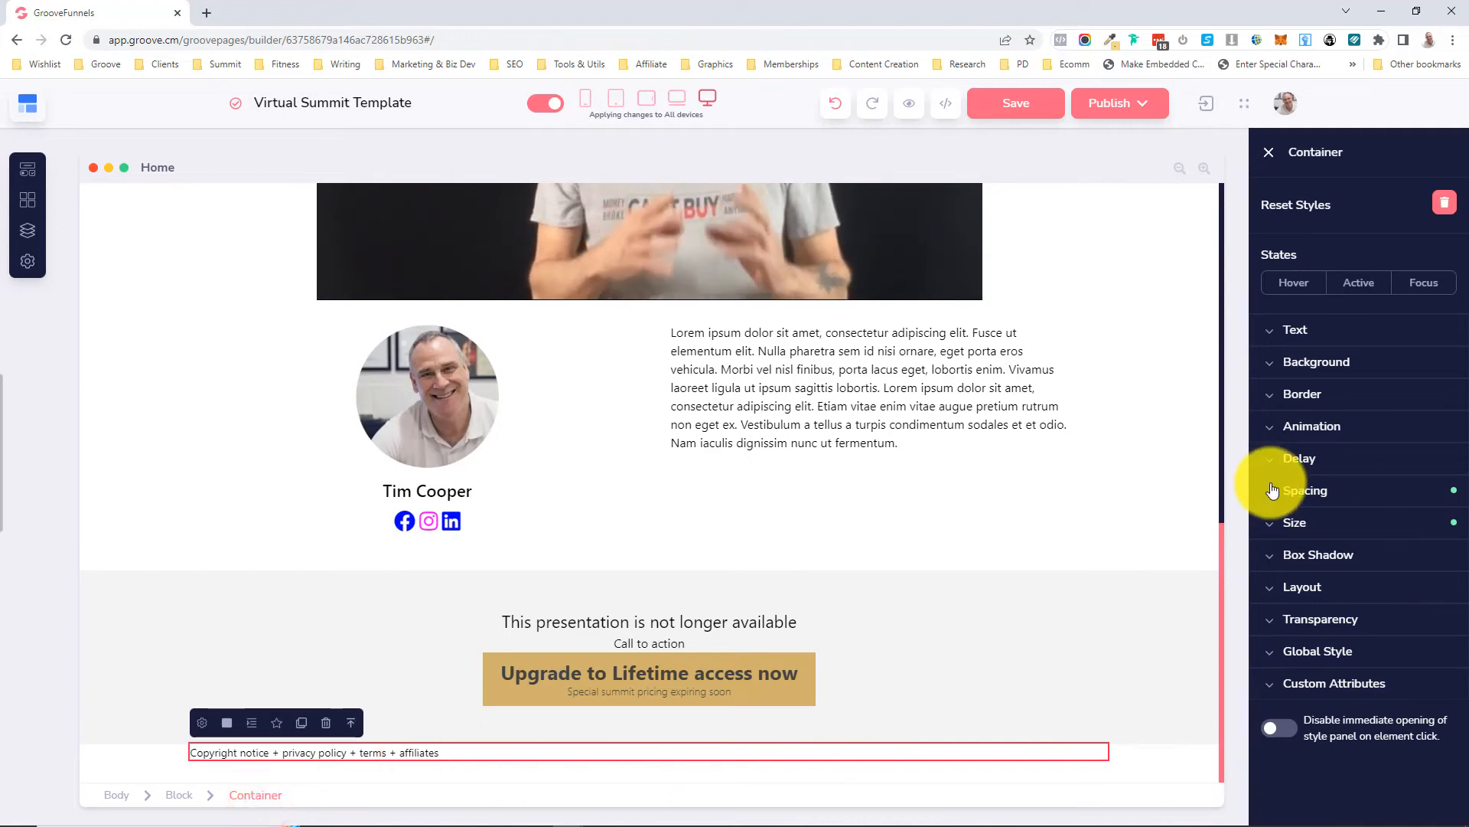
pyautogui.click(1326, 587)
pyautogui.click(1406, 688)
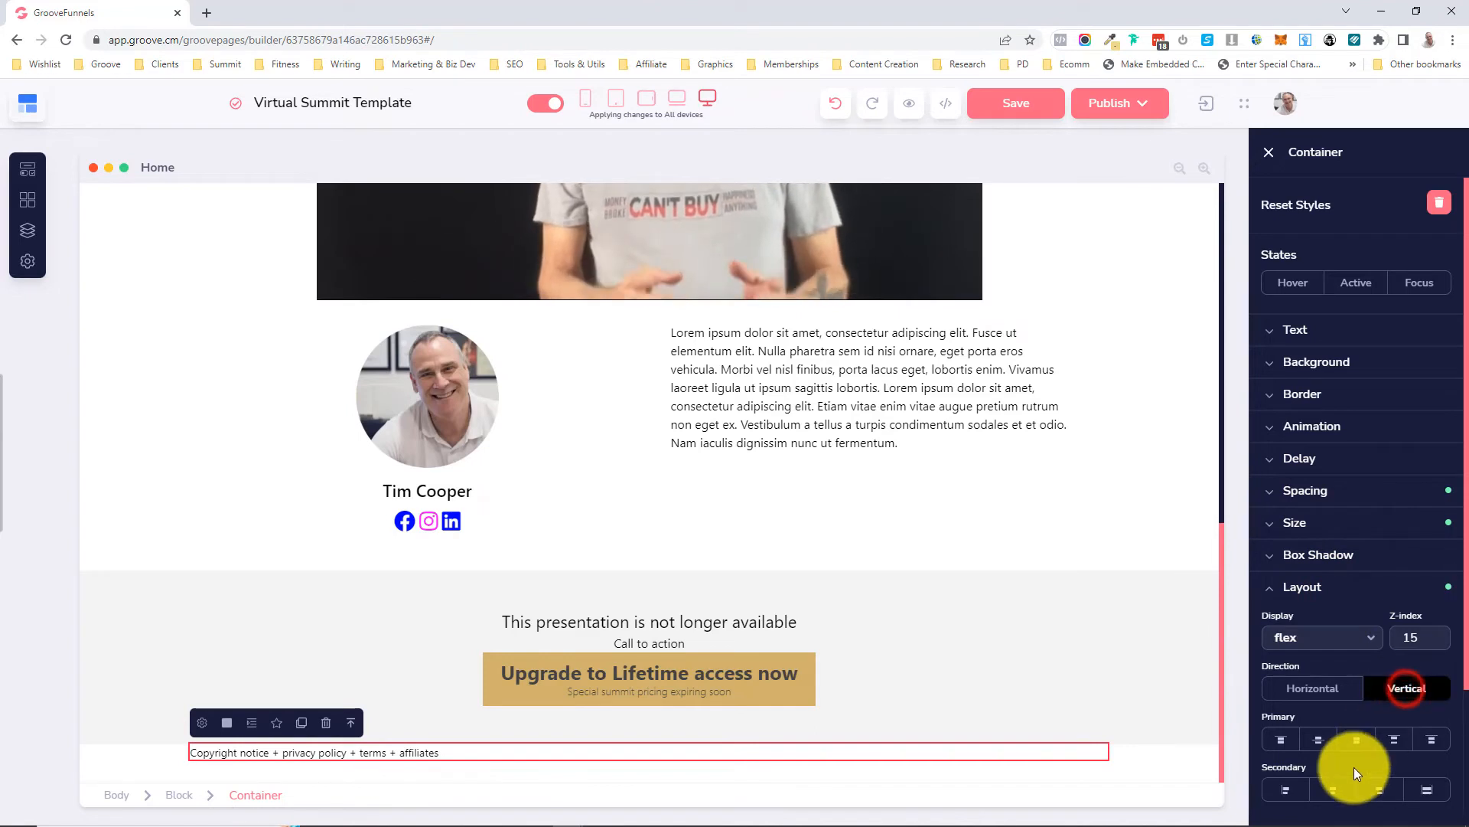
pyautogui.click(1341, 790)
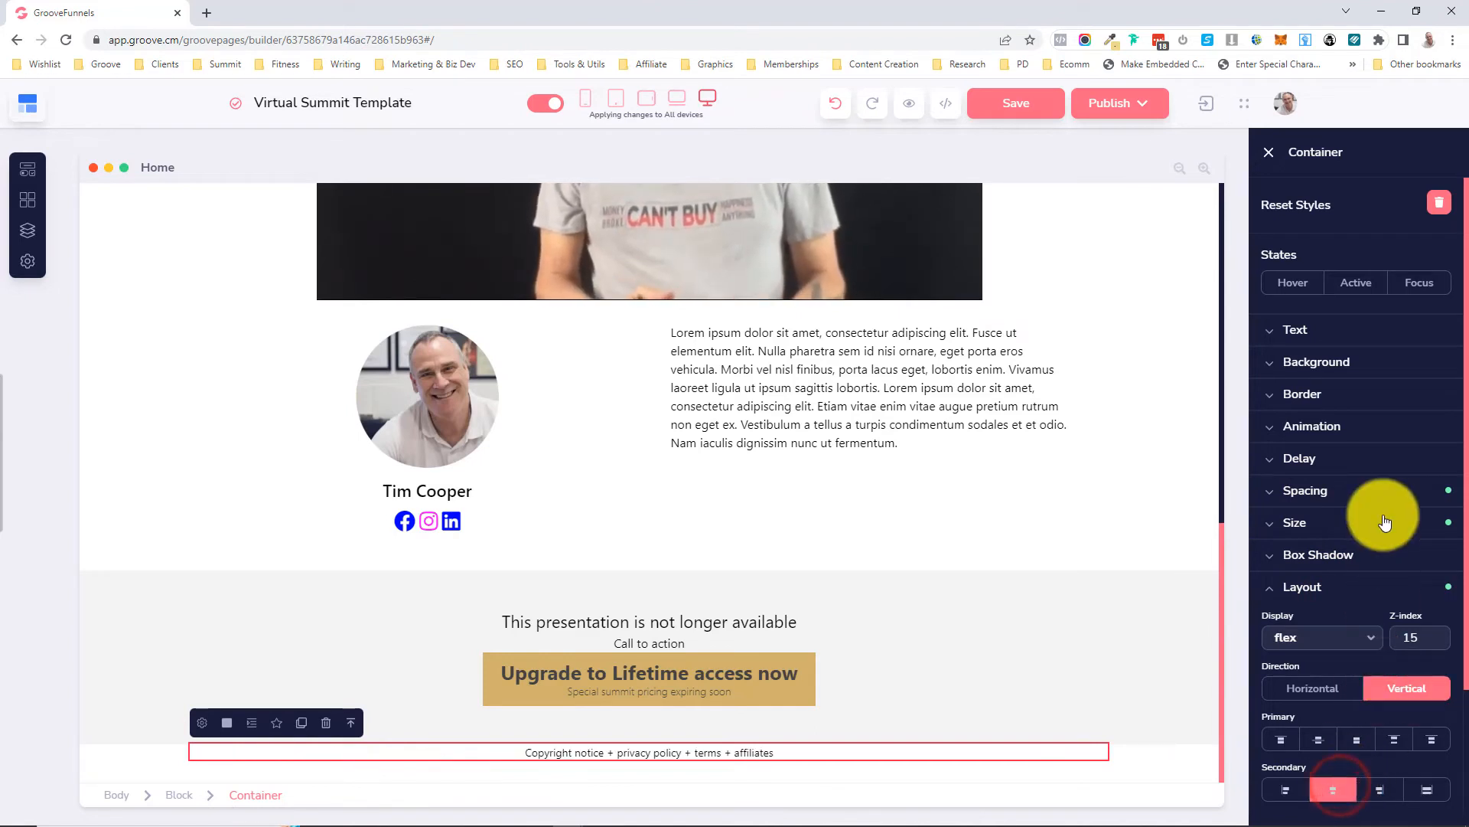
# - Set the footer container's left and right padding to 20
pyautogui.click(1345, 495)
pyautogui.click(1314, 585)
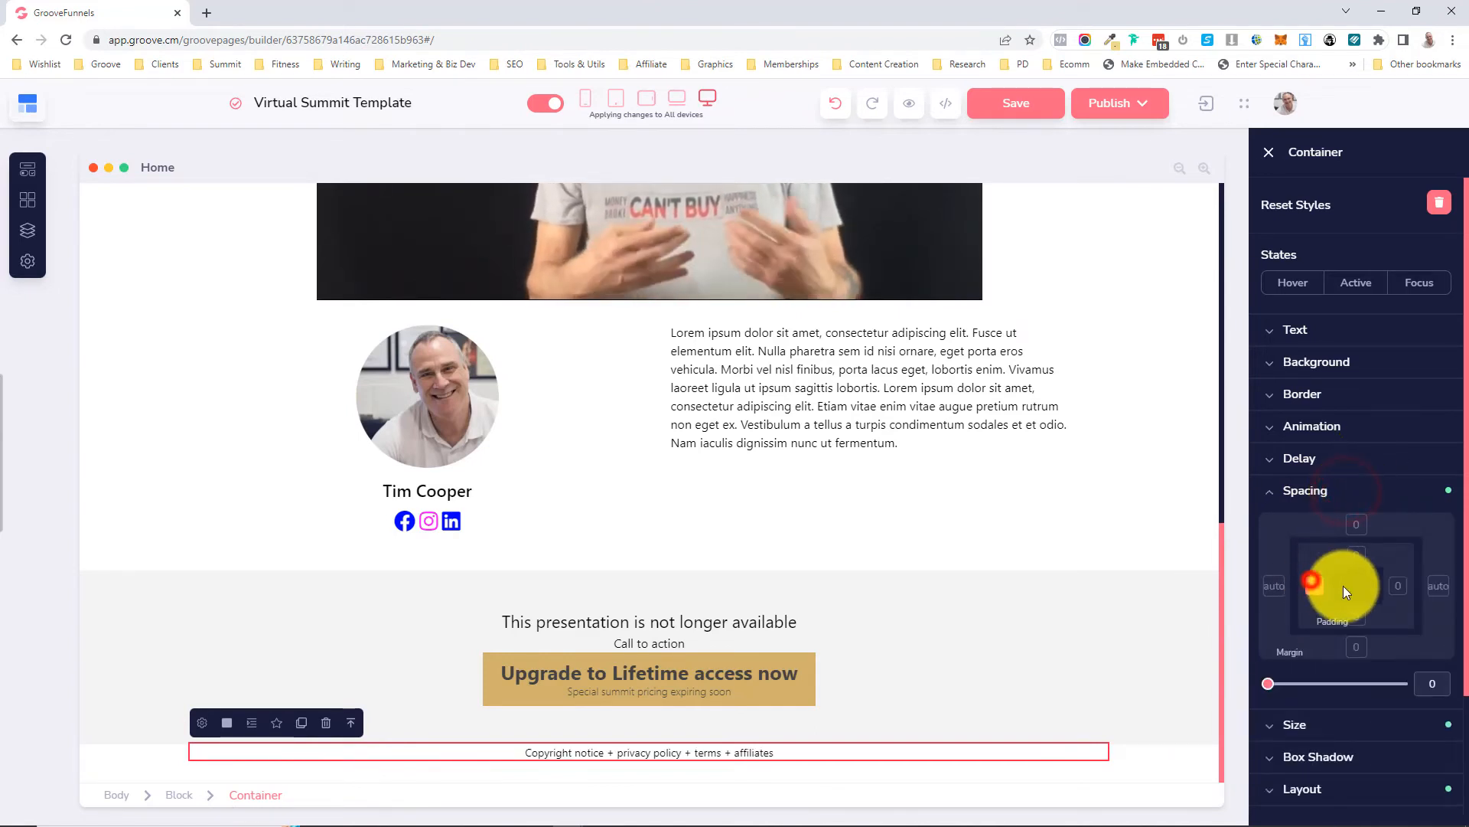
pyautogui.click(1397, 586)
pyautogui.click(1415, 675)
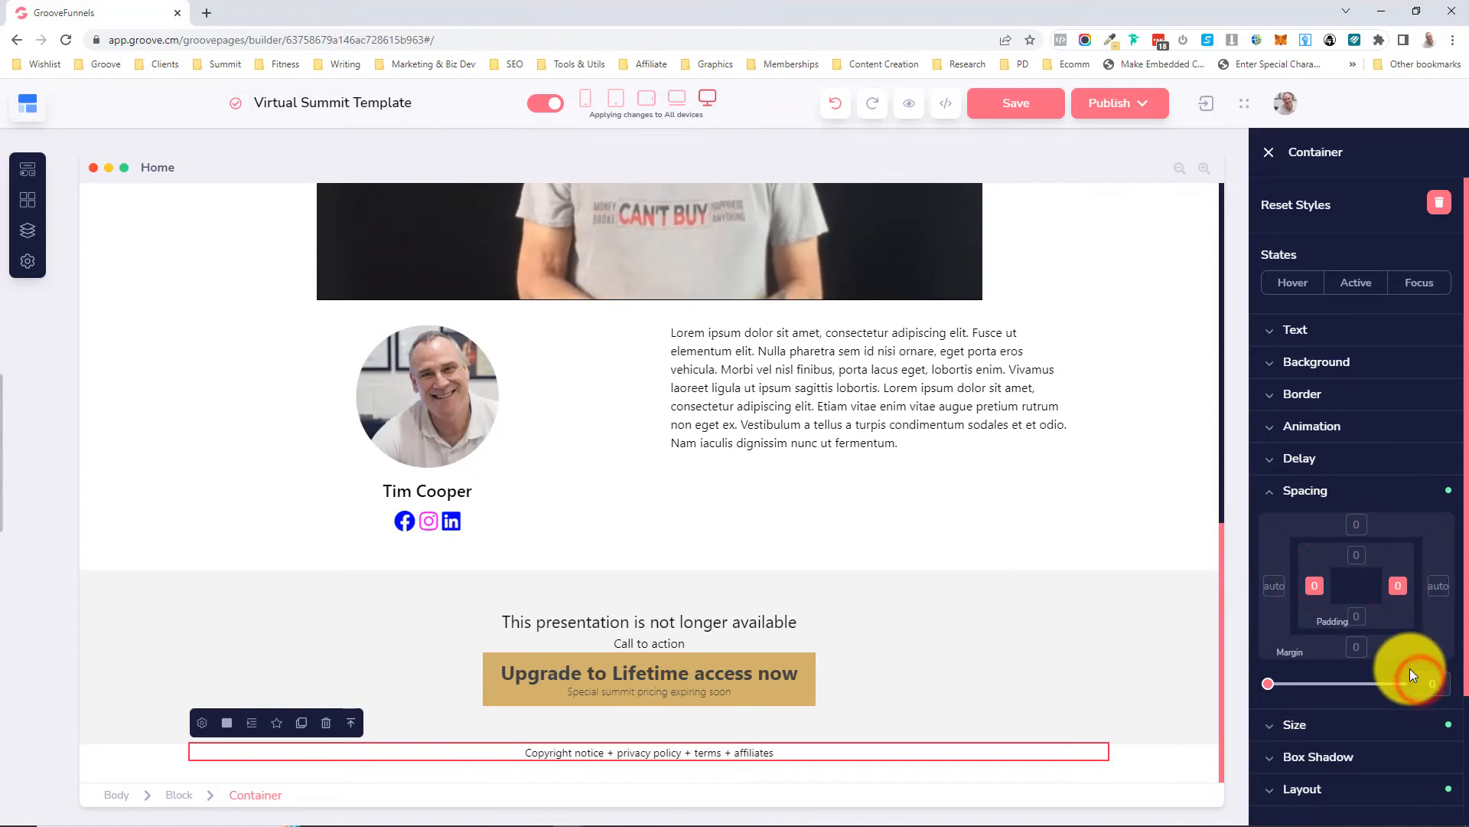
pyautogui.write('20')
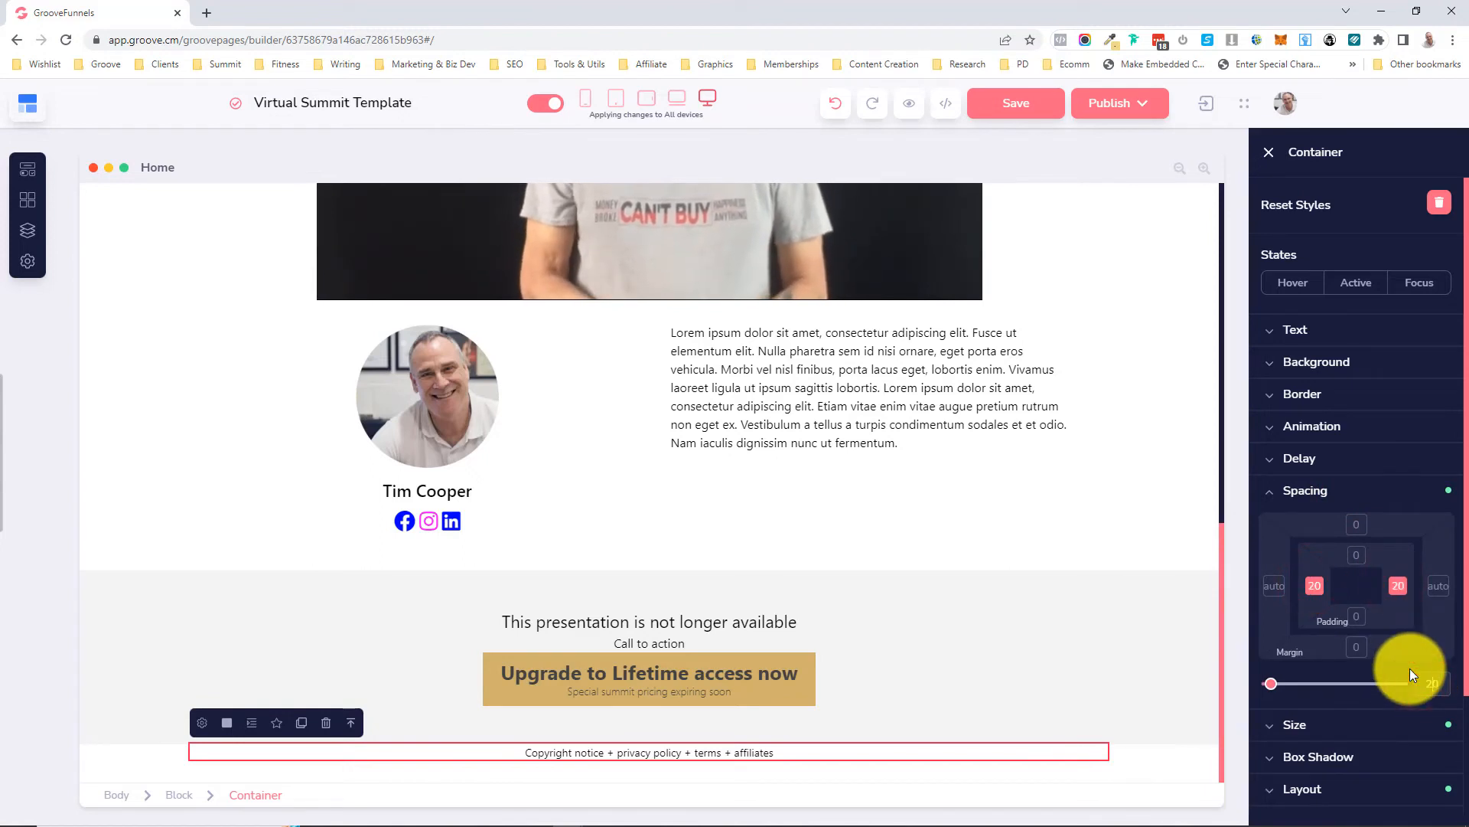
# - Set the top and bottom padding of the whole footer block to 15
pyautogui.click(1156, 760)
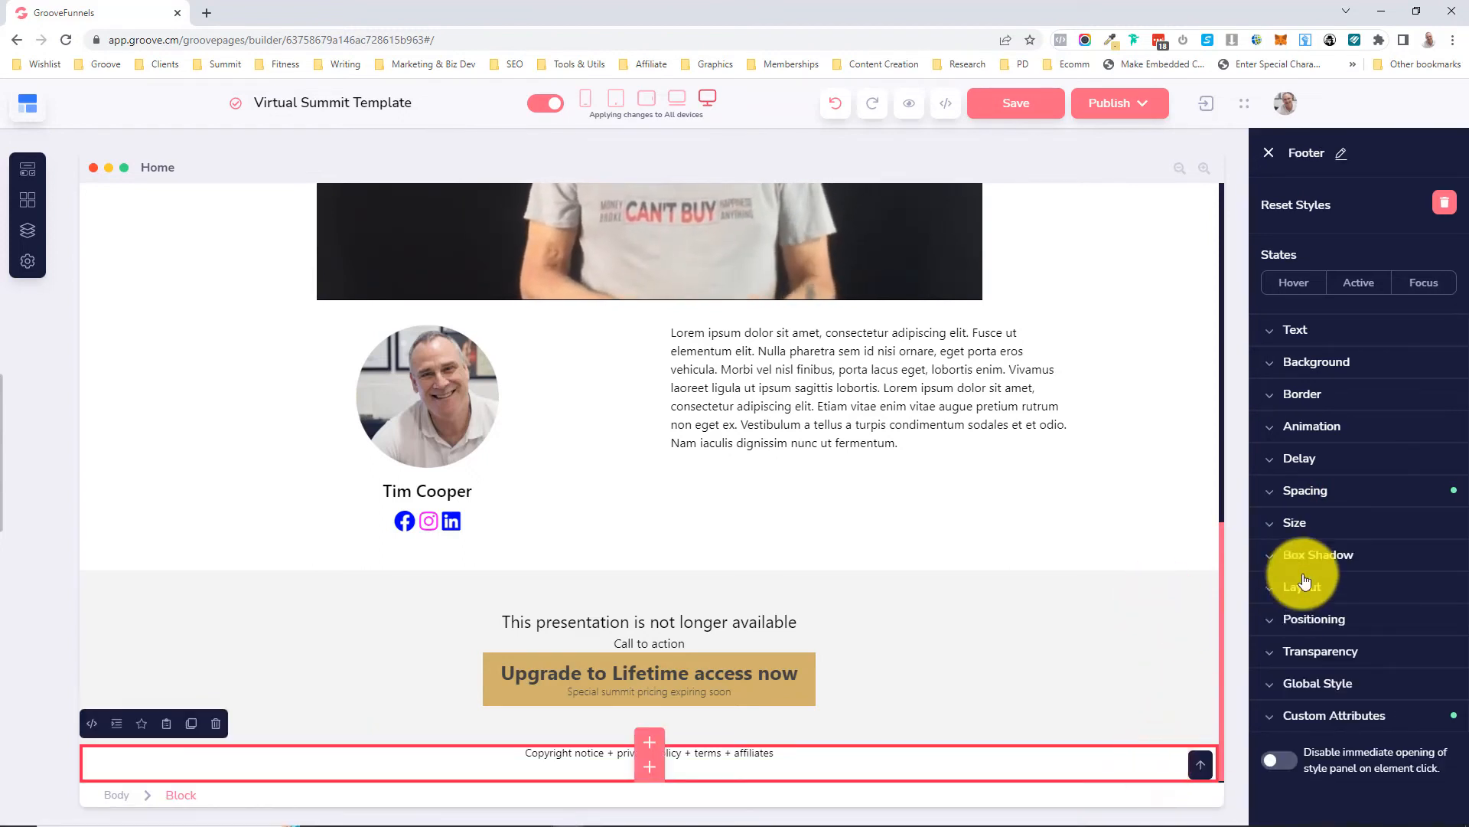
pyautogui.click(1308, 494)
pyautogui.click(1356, 554)
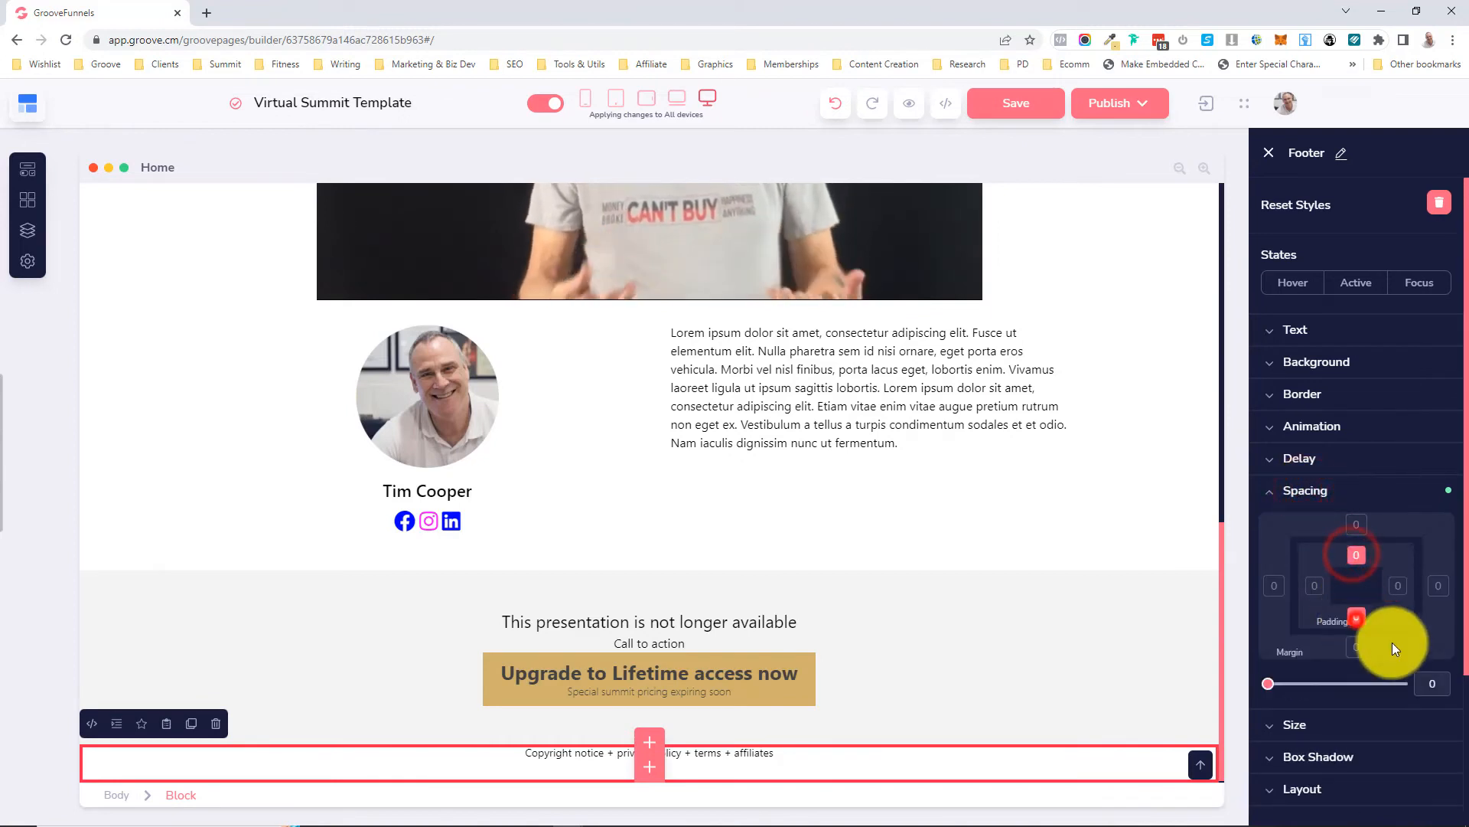
pyautogui.click(1427, 682)
pyautogui.write('1')
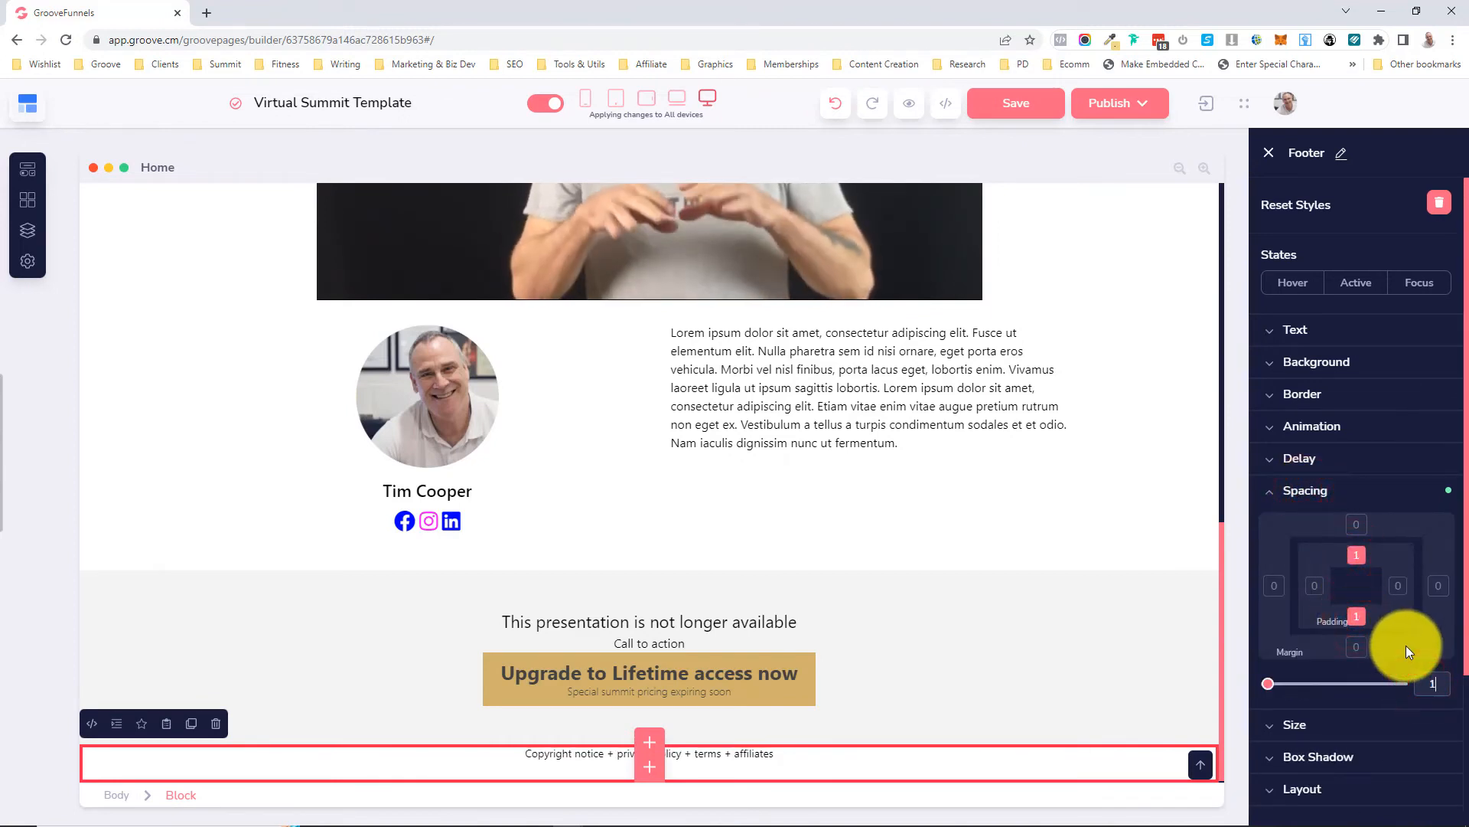
pyautogui.write('5')
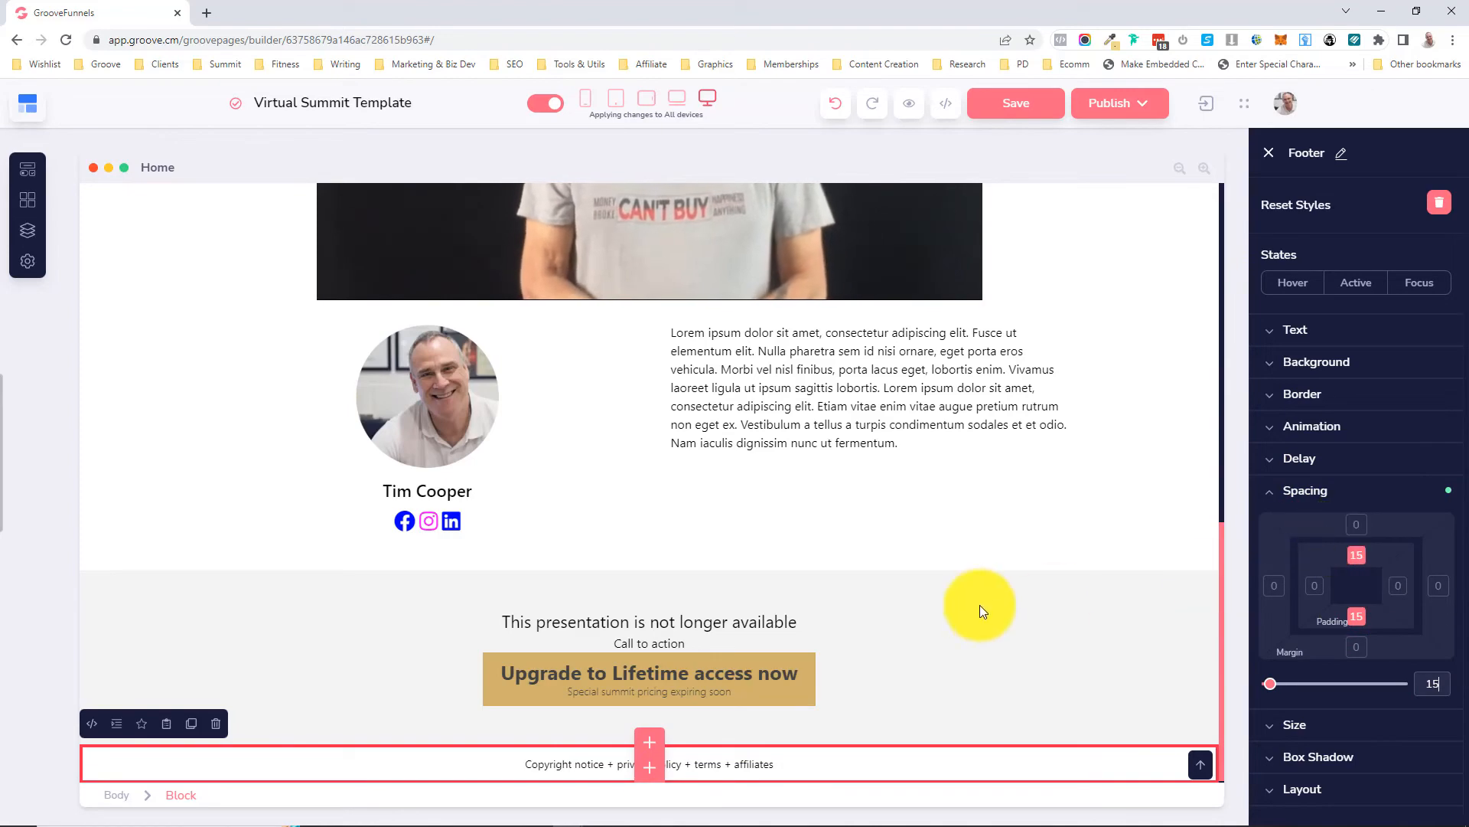
# - Review the page's sections, from the call-to-action block and footer up to the video, countdowns and header
pyautogui.click(995, 643)
pyautogui.scroll(10, 942, 501)
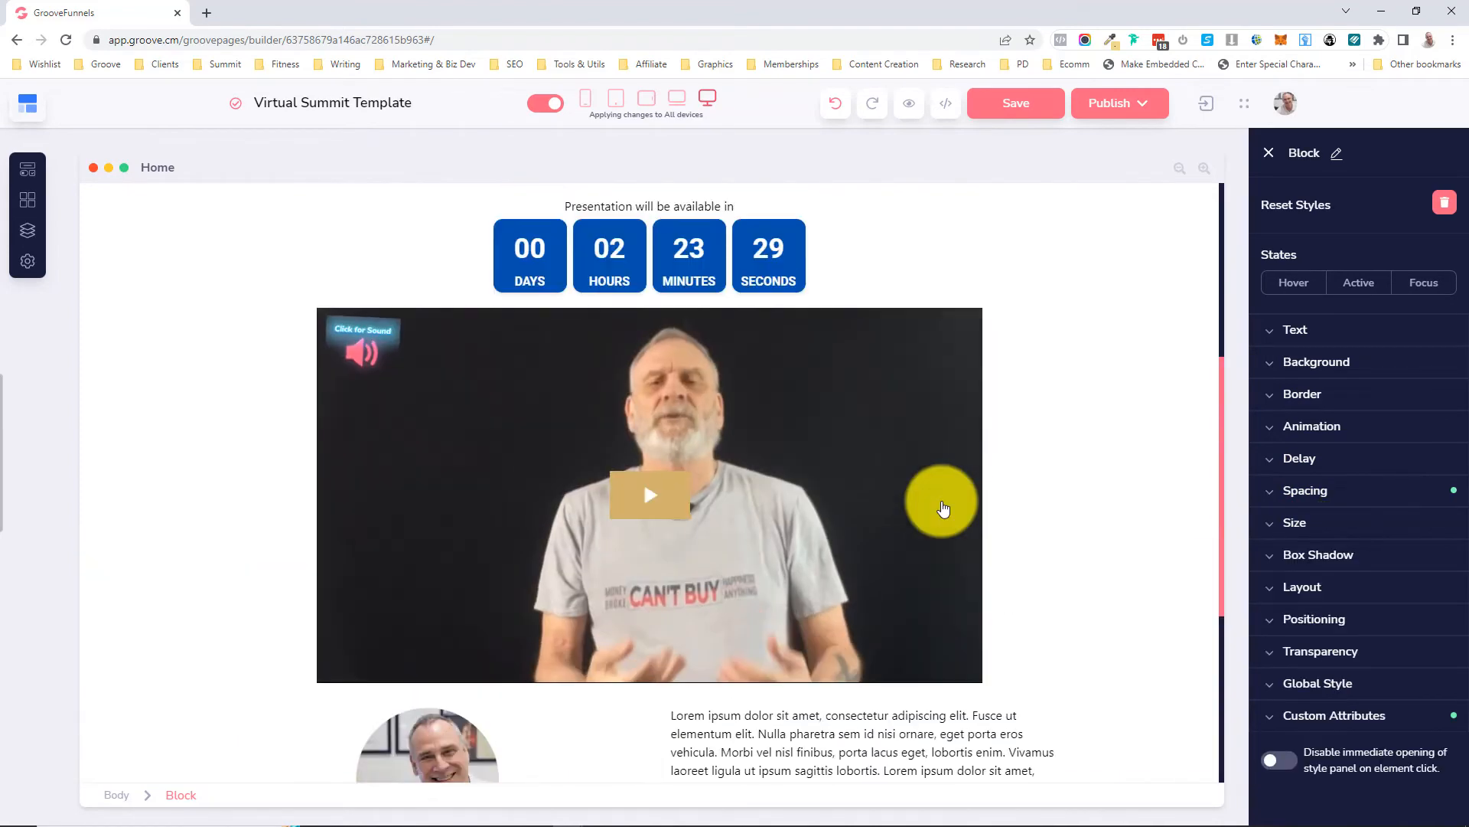
pyautogui.scroll(-10, 942, 500)
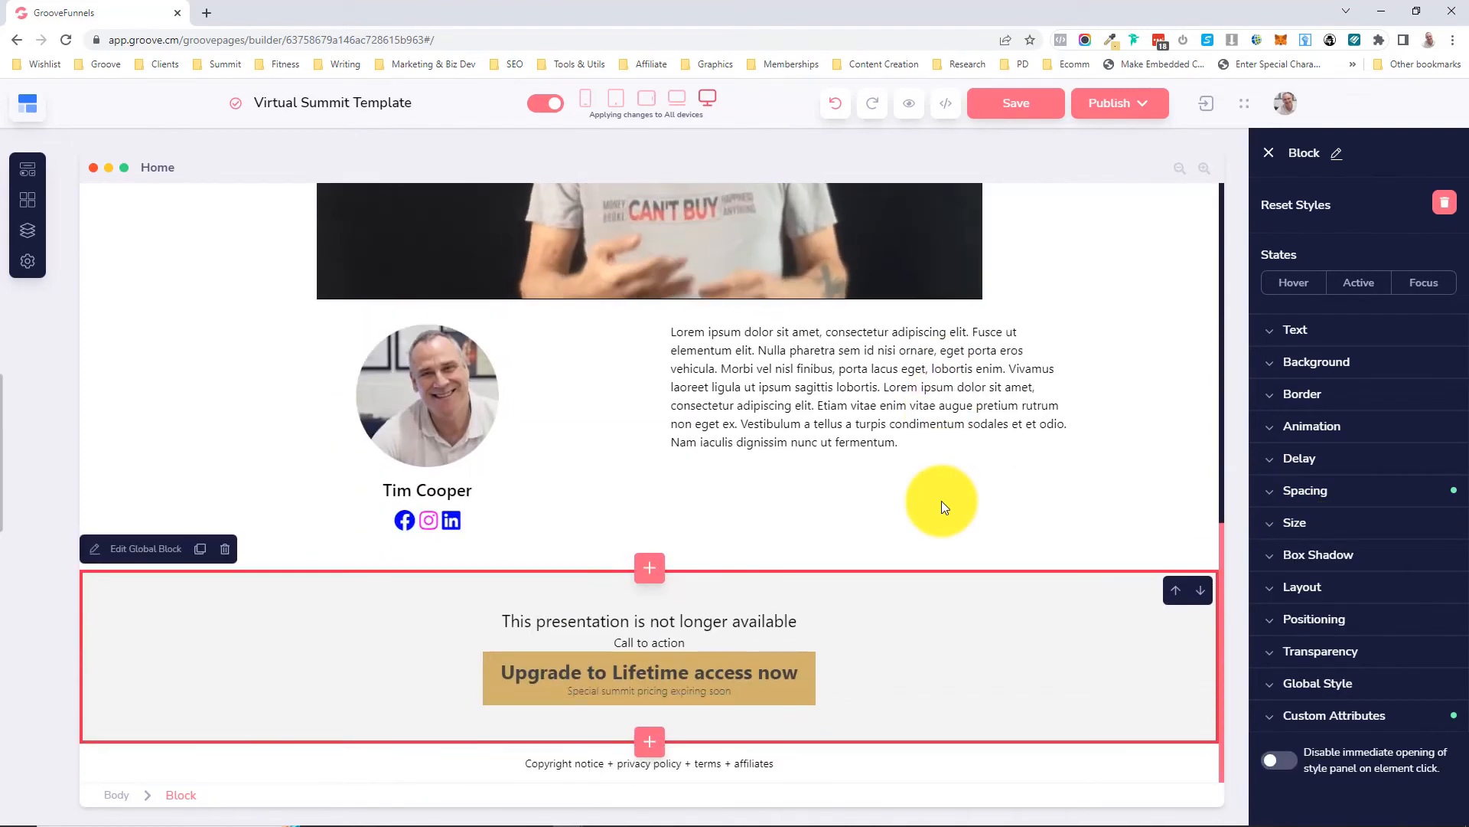
pyautogui.scroll(6, 942, 500)
pyautogui.scroll(5, 941, 501)
pyautogui.scroll(-8, 941, 500)
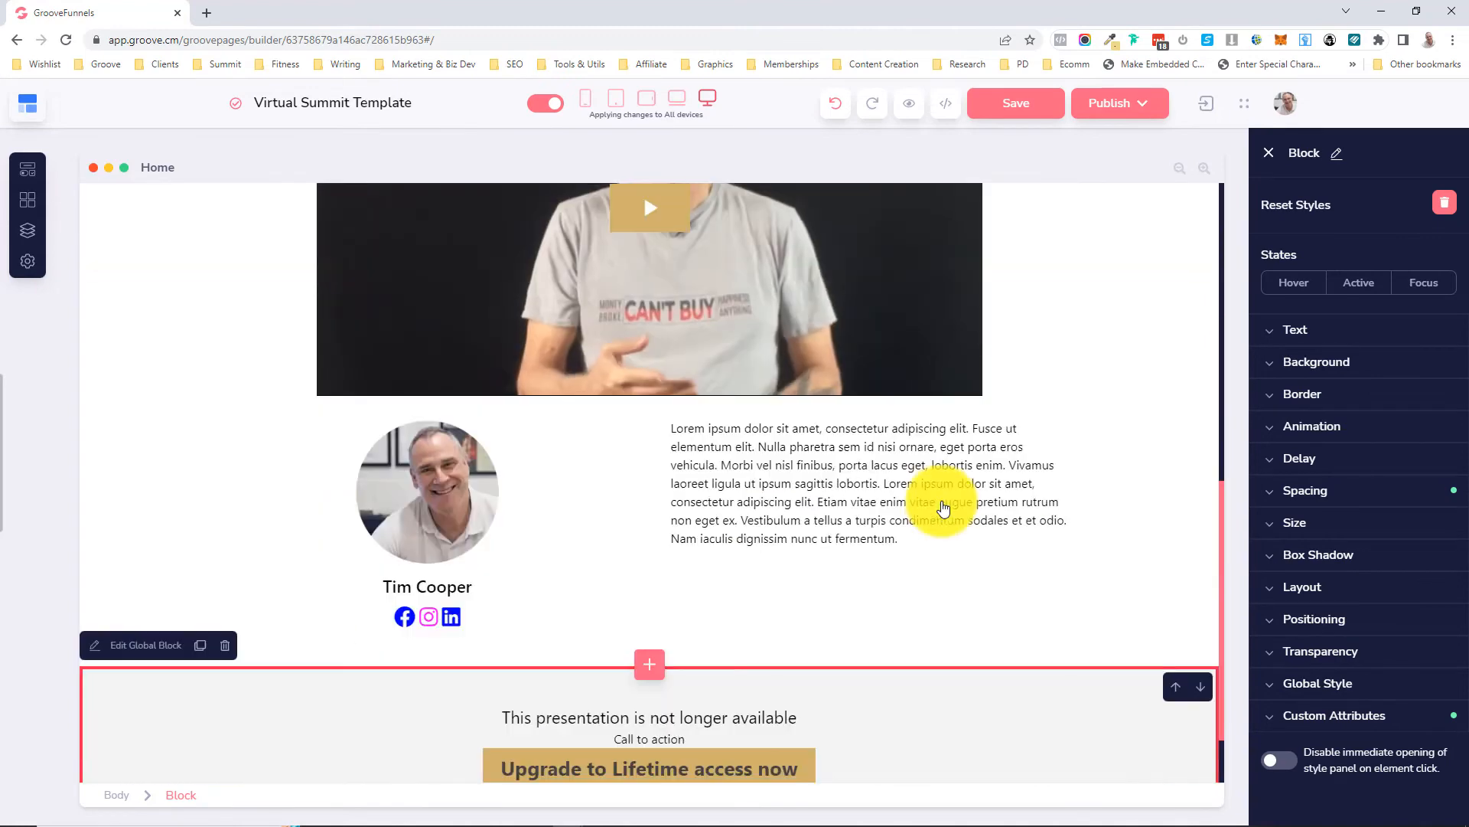
pyautogui.scroll(-1, 943, 501)
pyautogui.scroll(9, 943, 501)
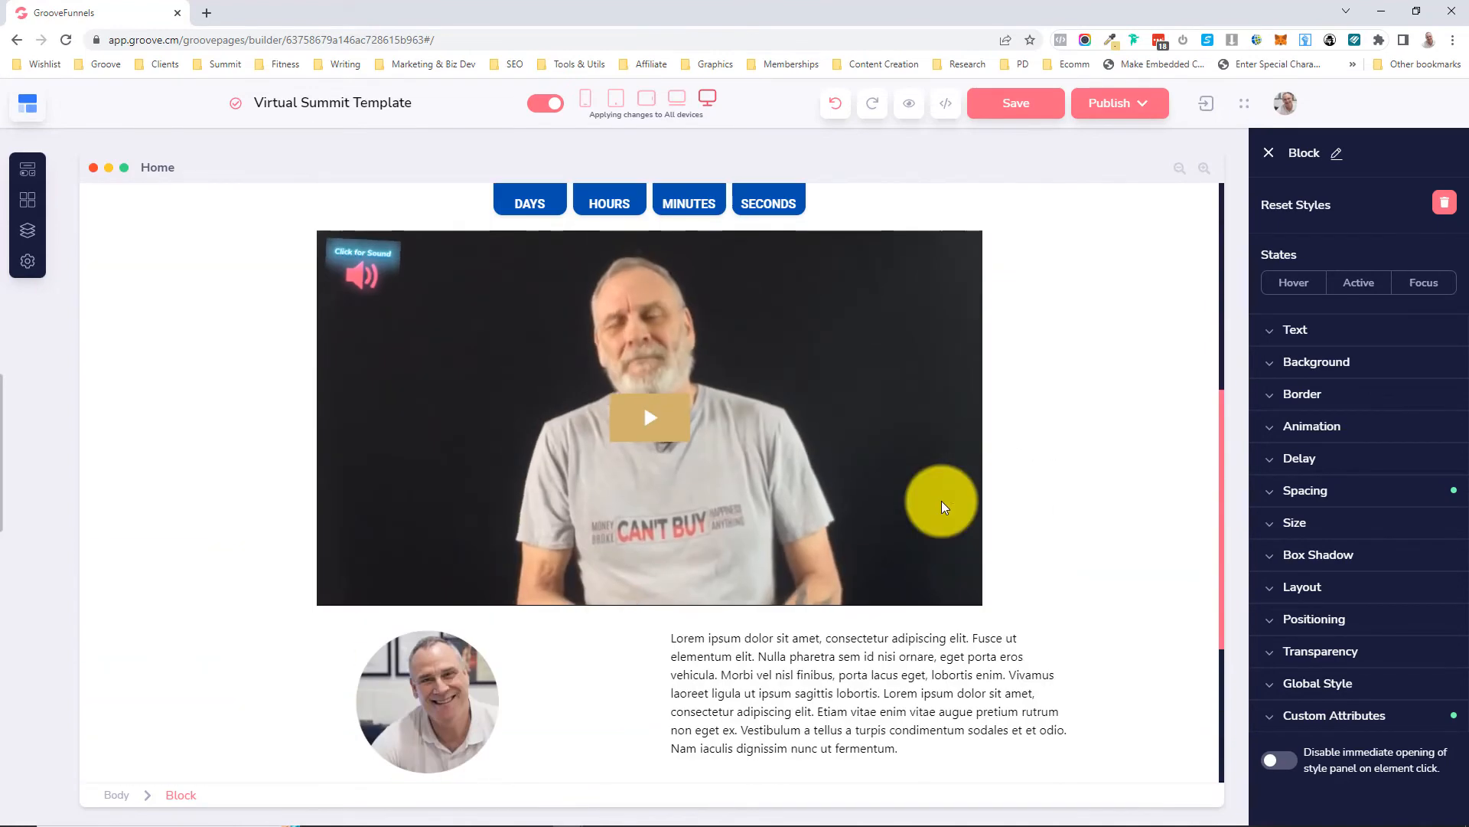
pyautogui.scroll(2, 942, 505)
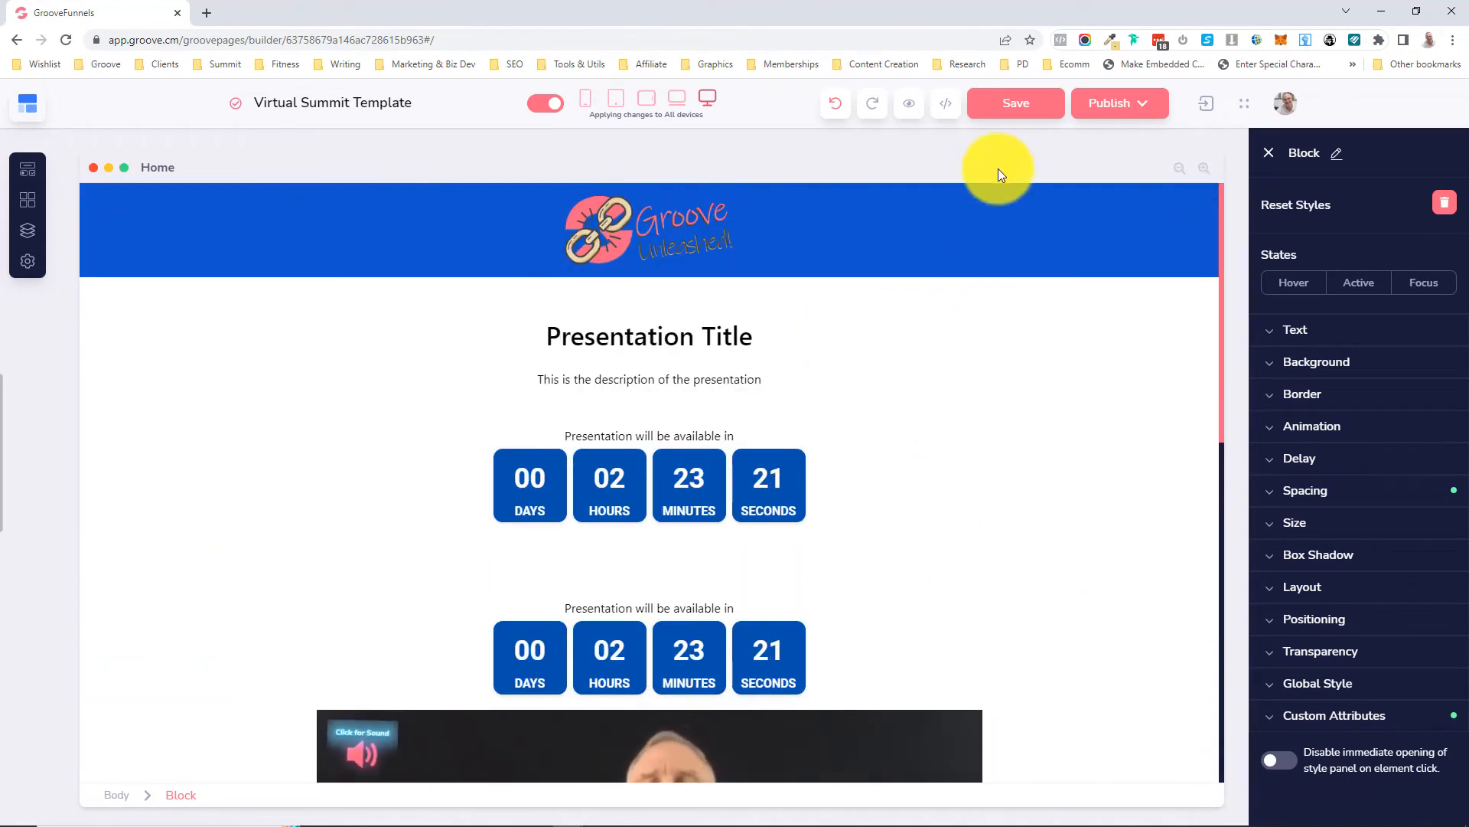
# - Save the page and set the first countdown's date to 17 November 2022
pyautogui.click(1020, 105)
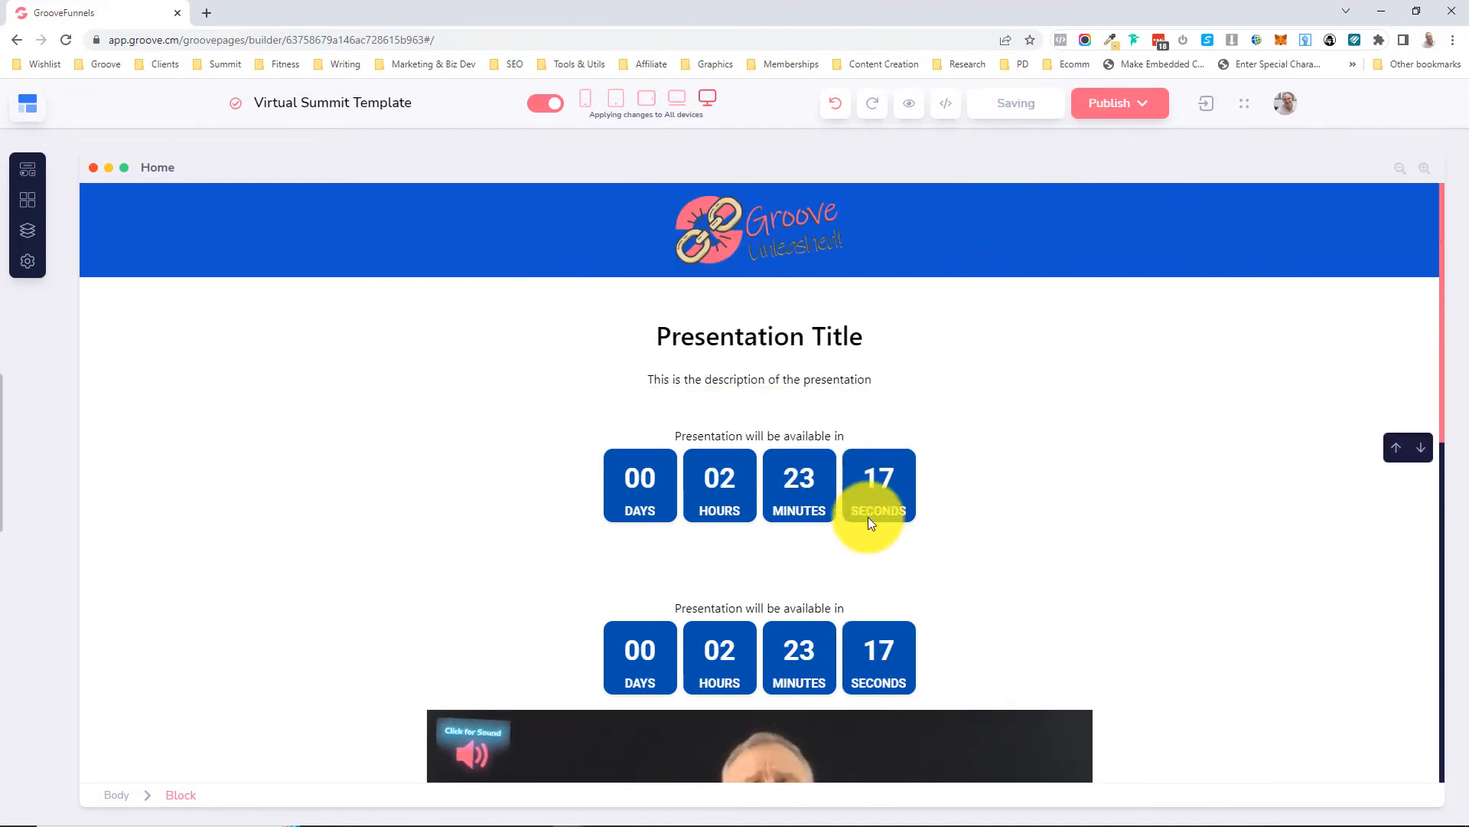
pyautogui.click(582, 494)
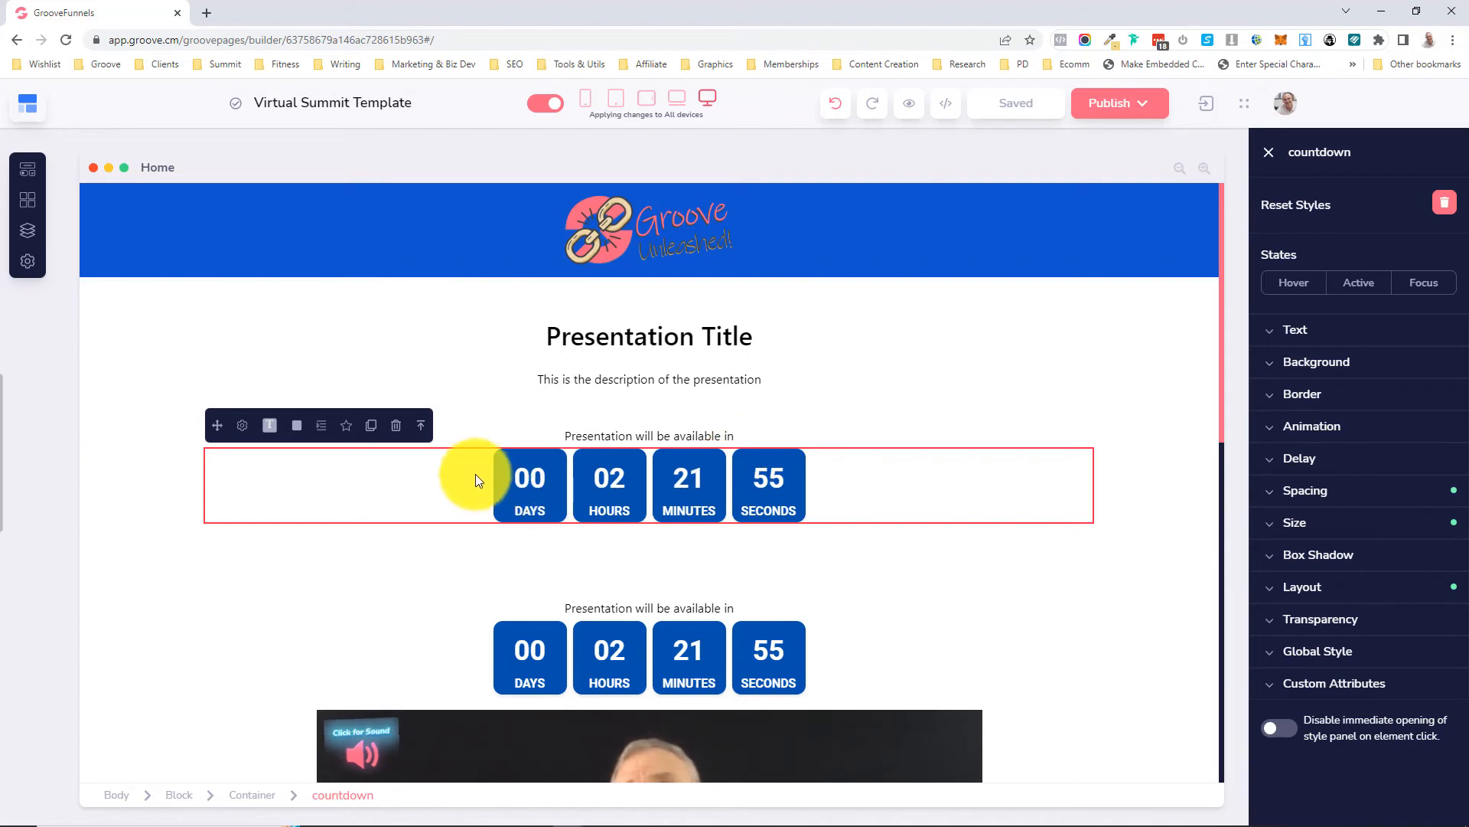
pyautogui.moveTo(1149, 822)
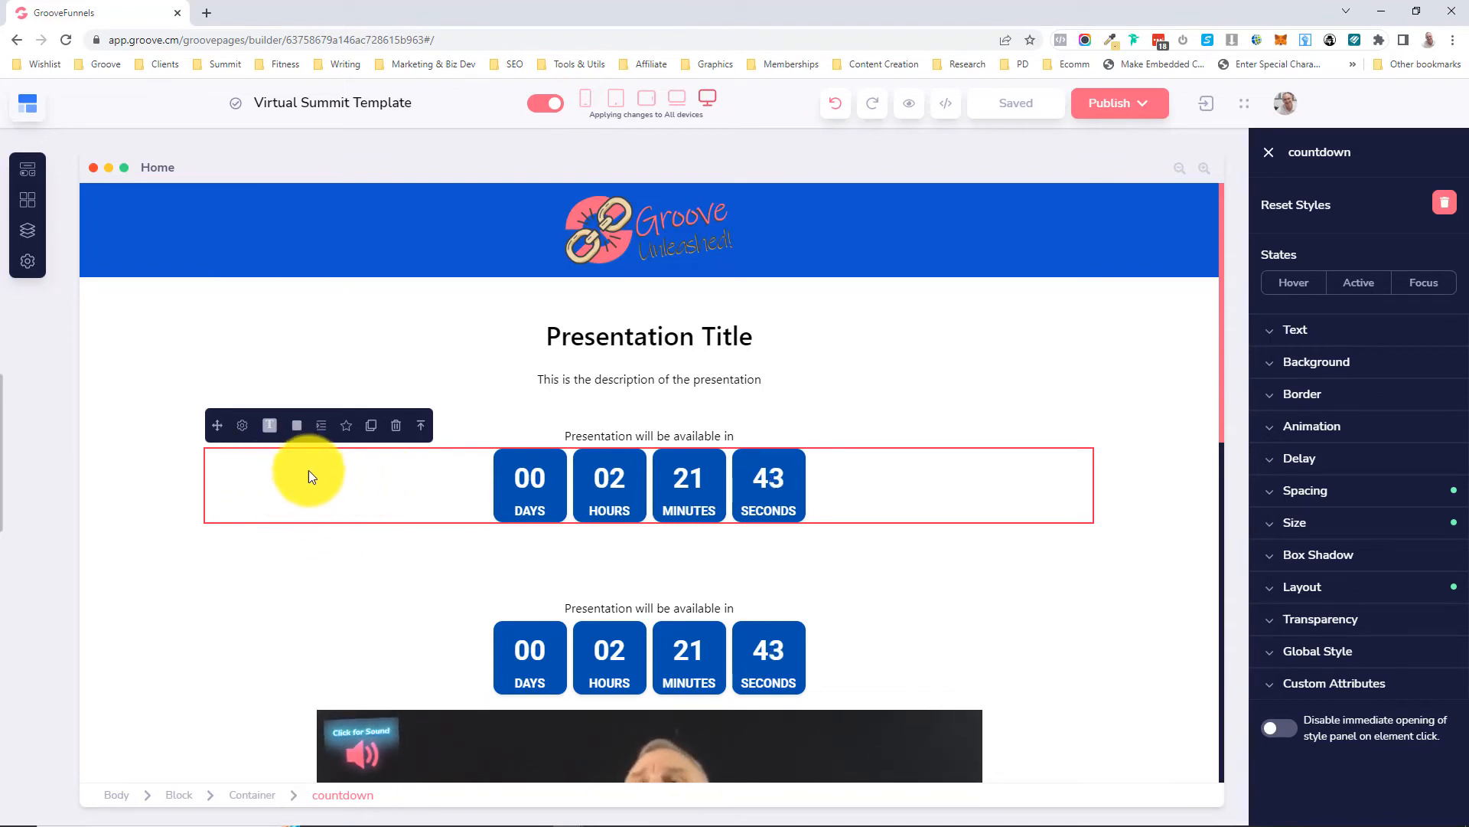
pyautogui.click(242, 425)
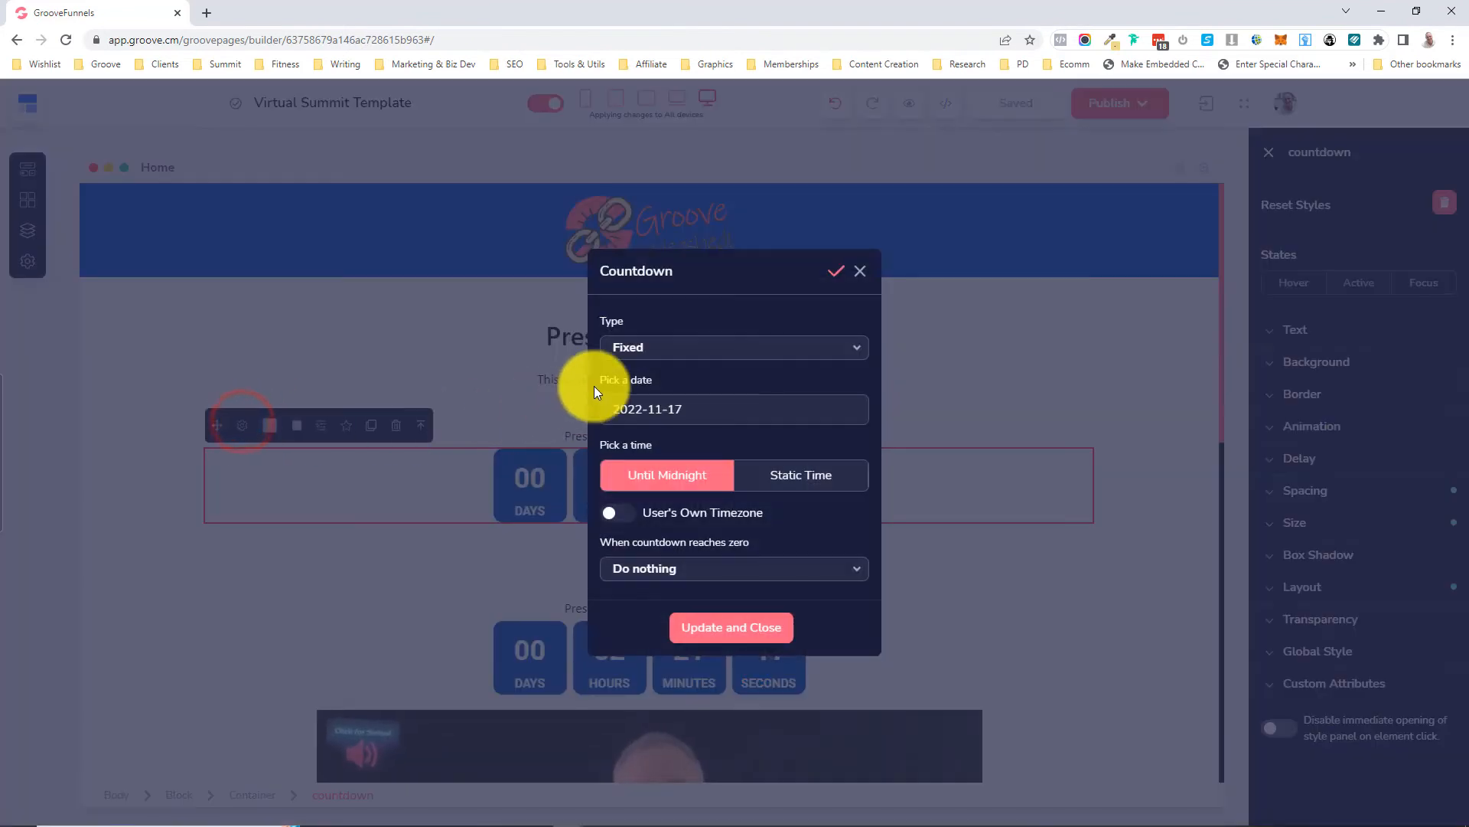
pyautogui.click(663, 409)
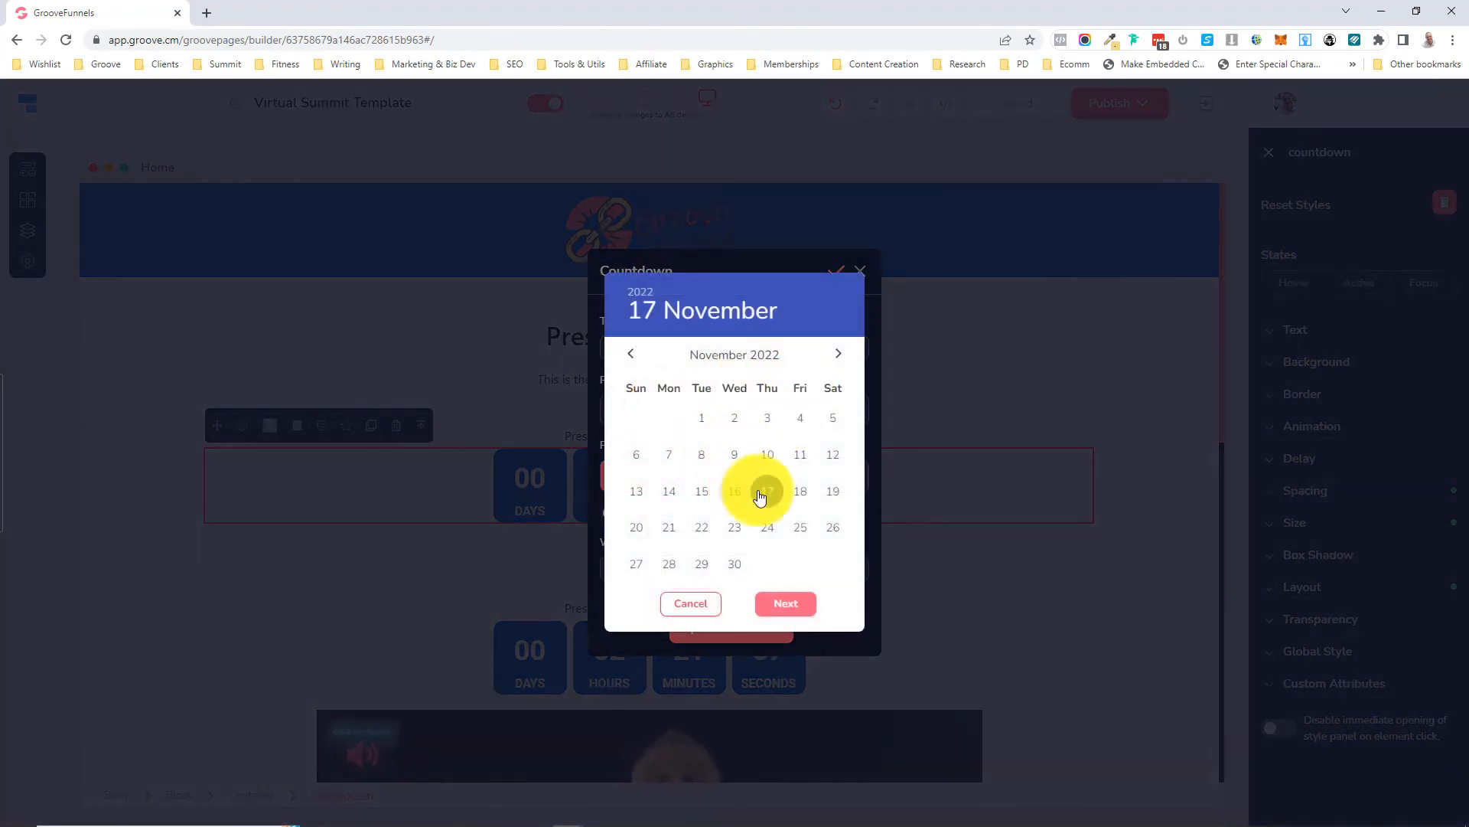
pyautogui.click(761, 603)
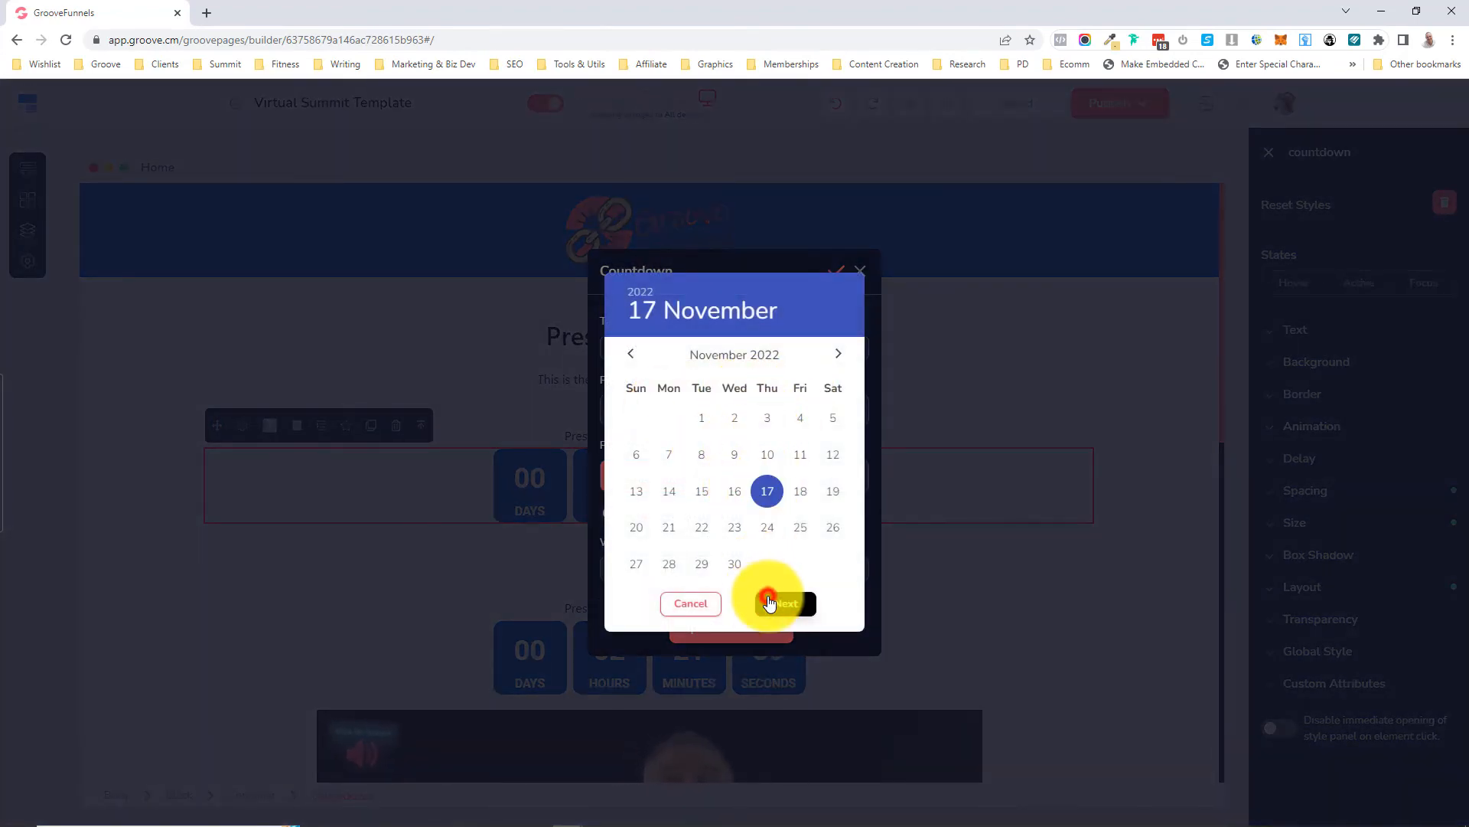
# - Give the first countdown a static end time of 11:42
pyautogui.click(783, 487)
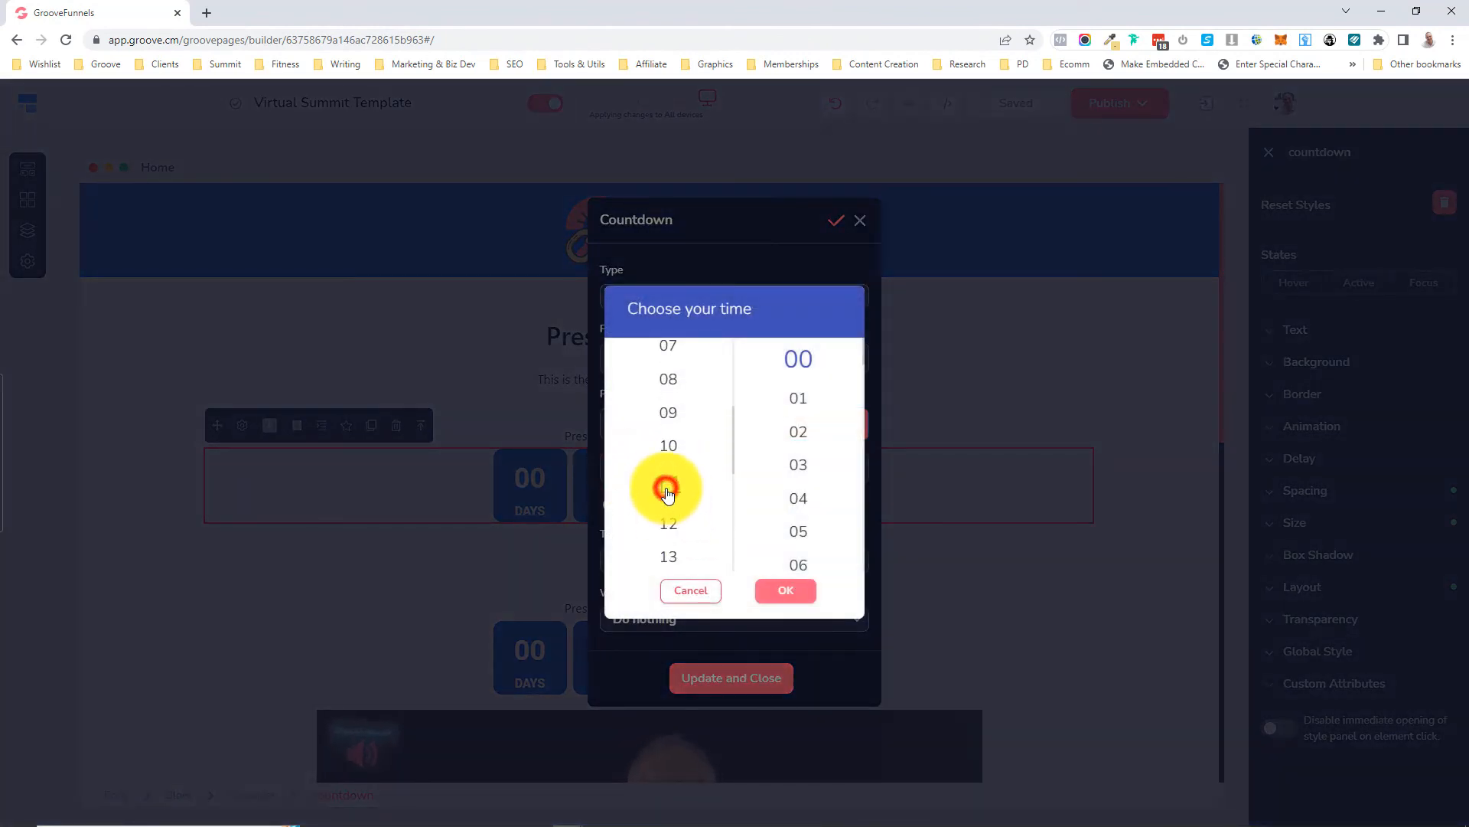
pyautogui.click(667, 490)
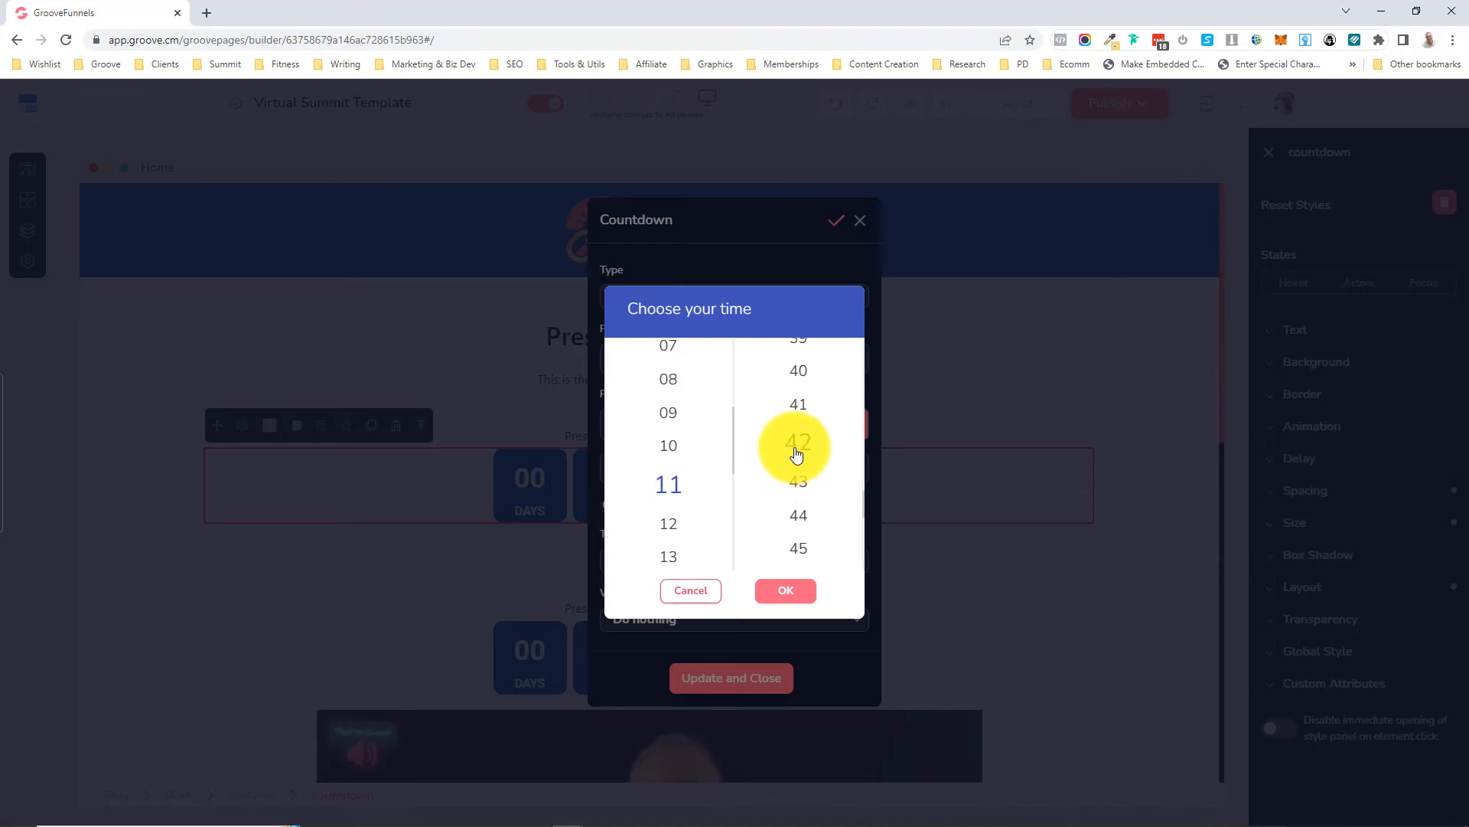
pyautogui.click(796, 452)
pyautogui.click(782, 588)
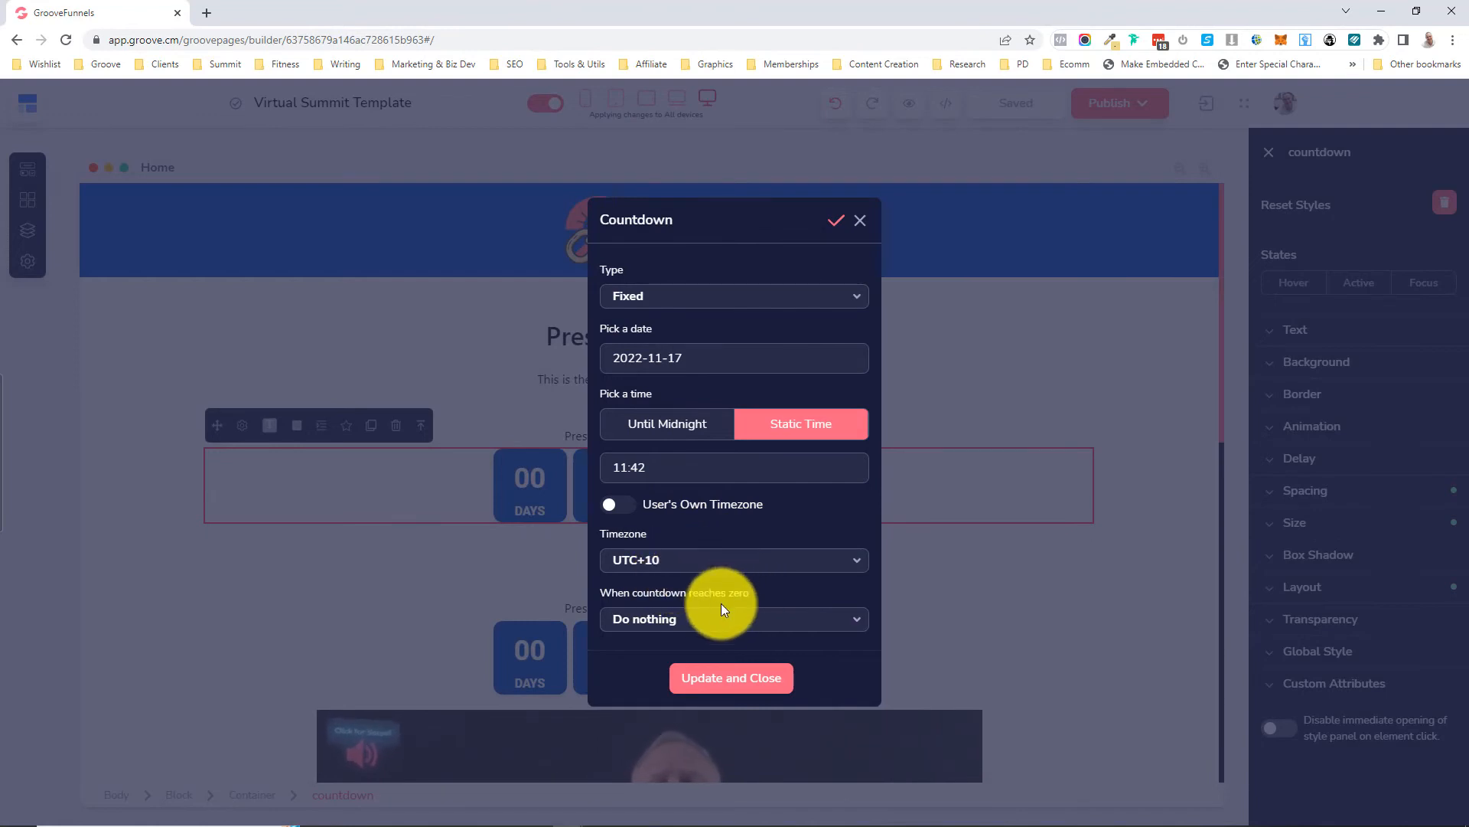
# - Make the first countdown use Show/Hide Blocks when it reaches zero, with Prepresention as the block to hide
pyautogui.click(710, 623)
pyautogui.scroll(-2, 714, 609)
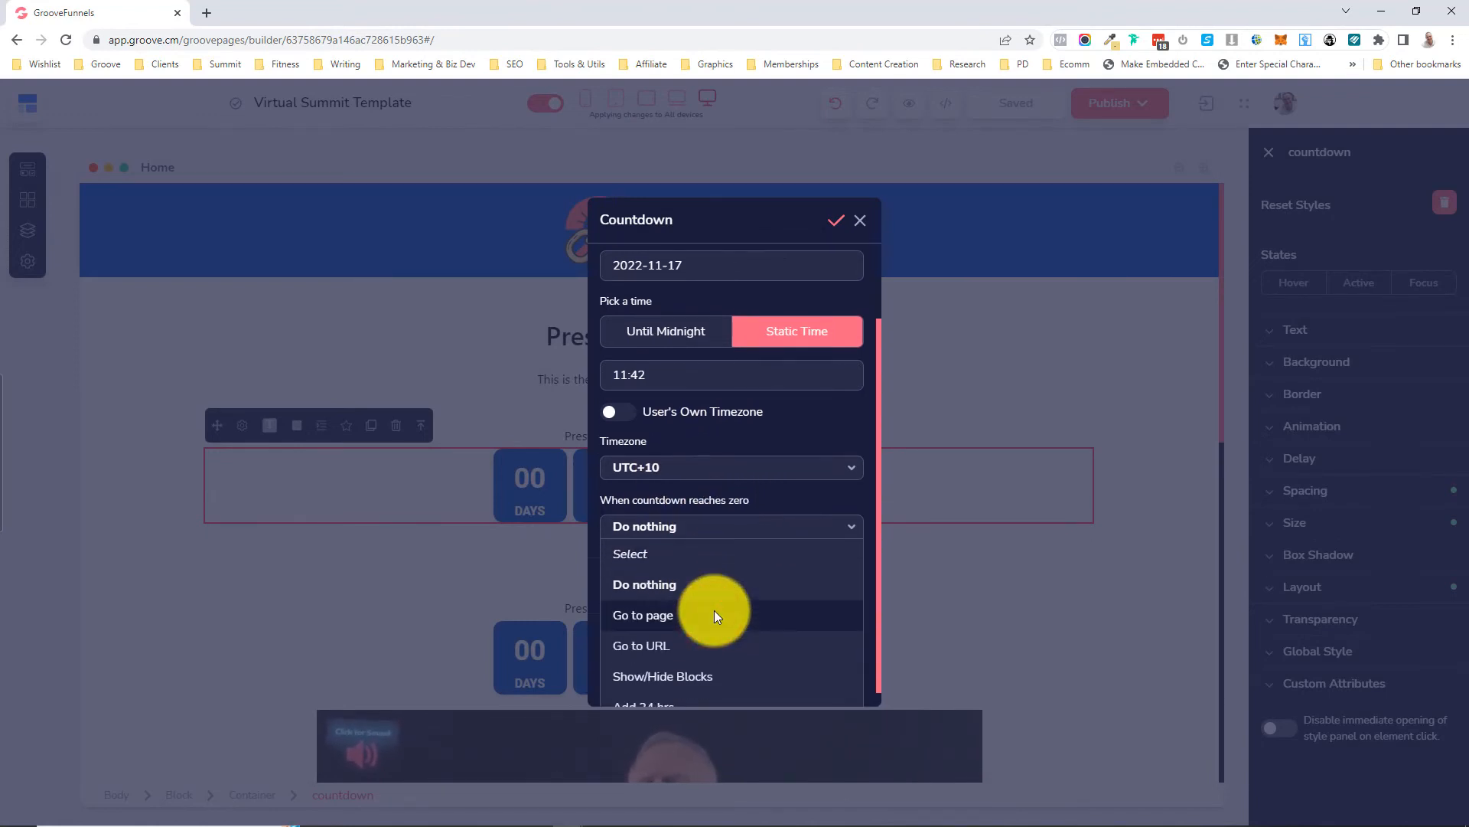
pyautogui.click(694, 659)
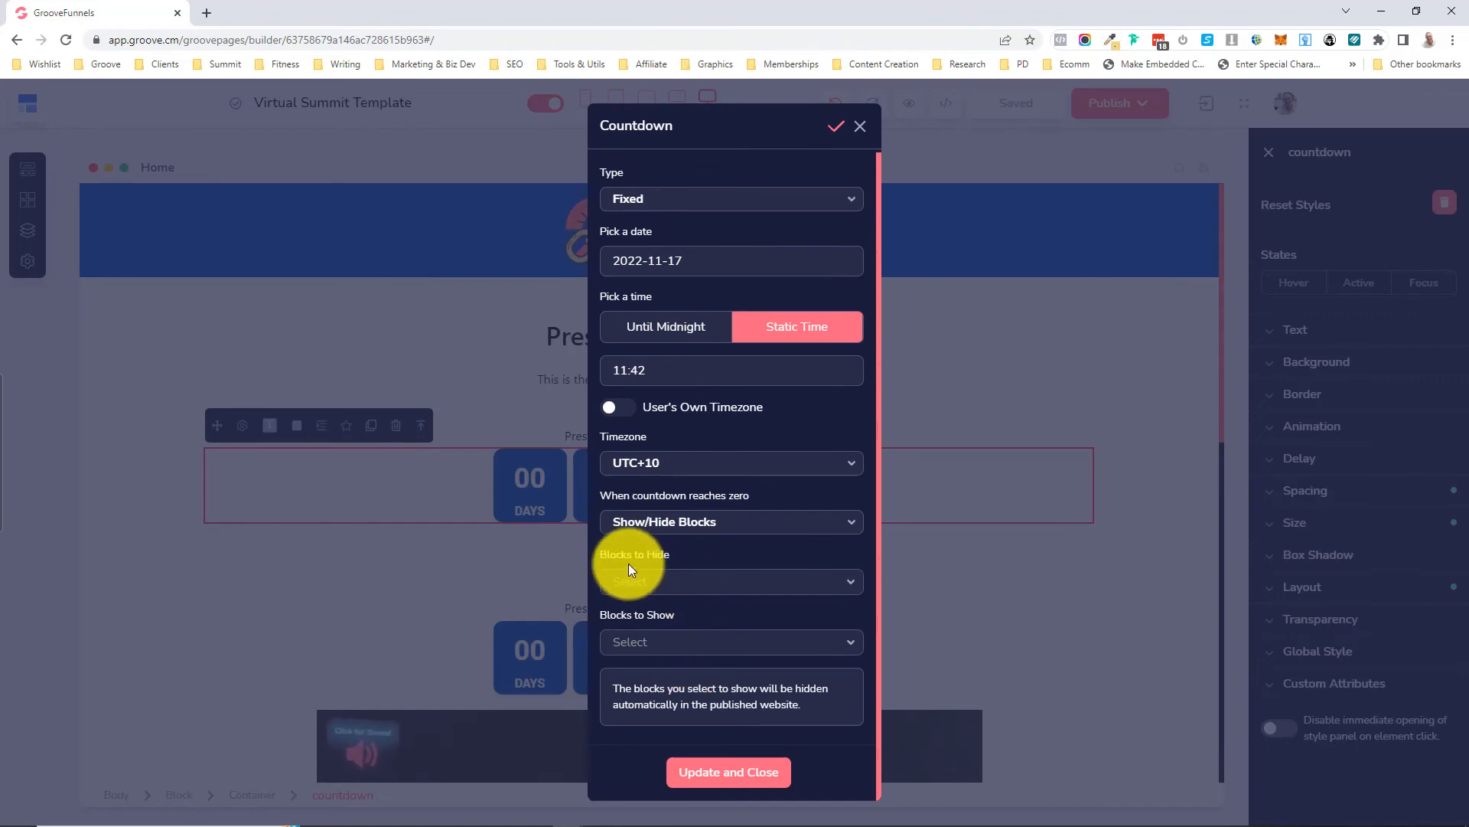
pyautogui.click(711, 584)
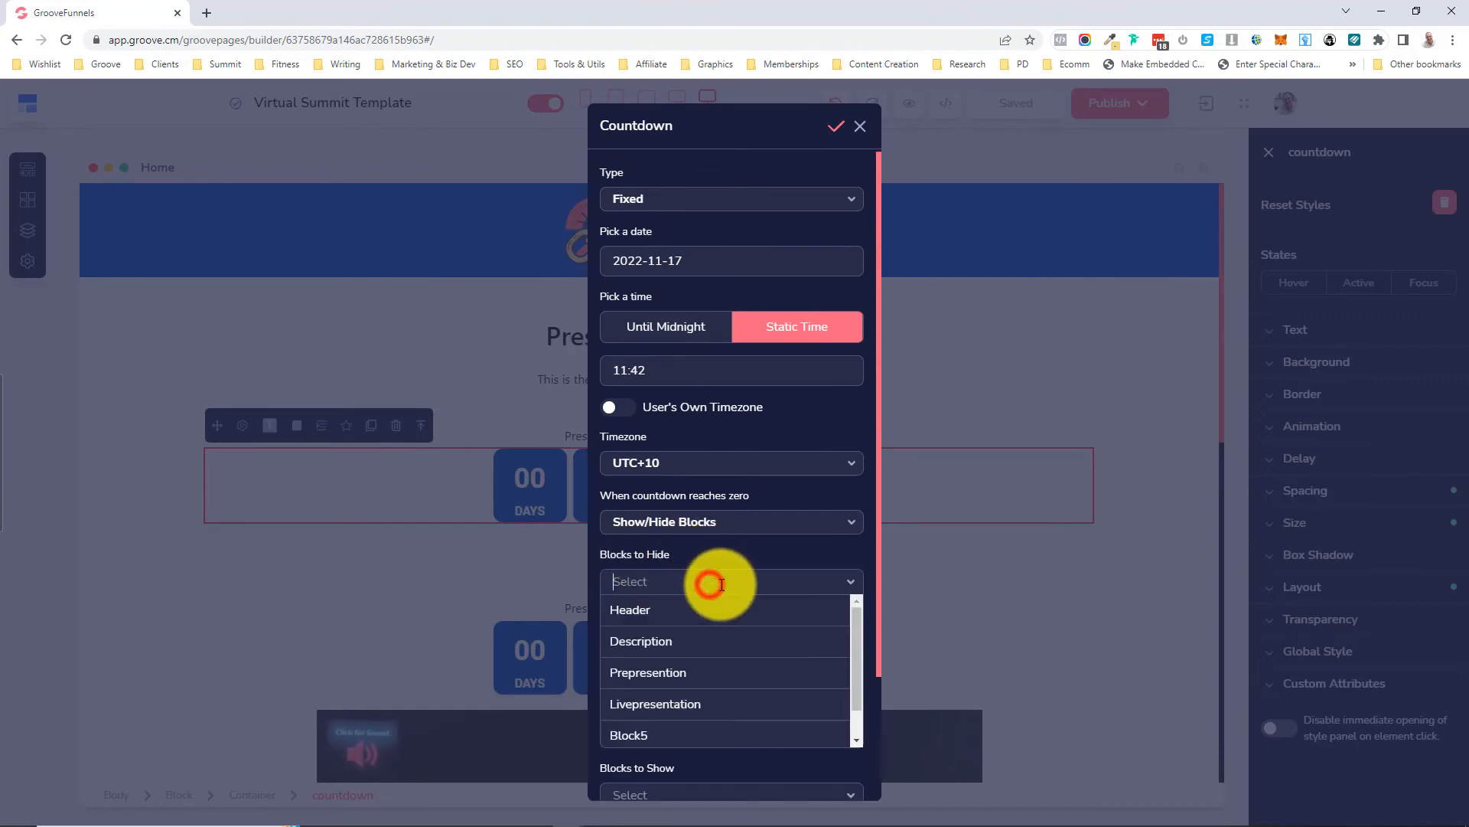
pyautogui.click(658, 674)
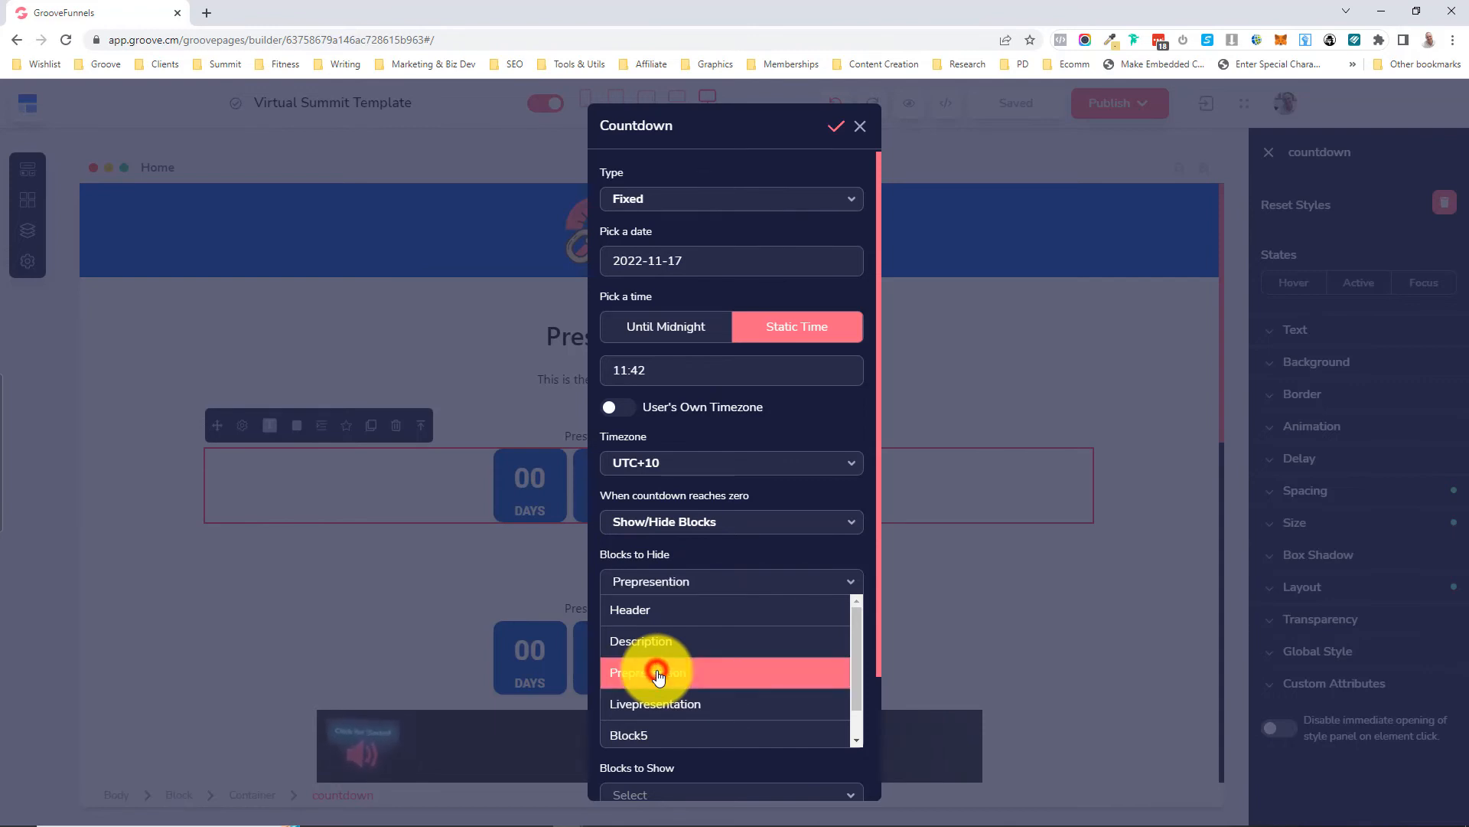
pyautogui.click(757, 555)
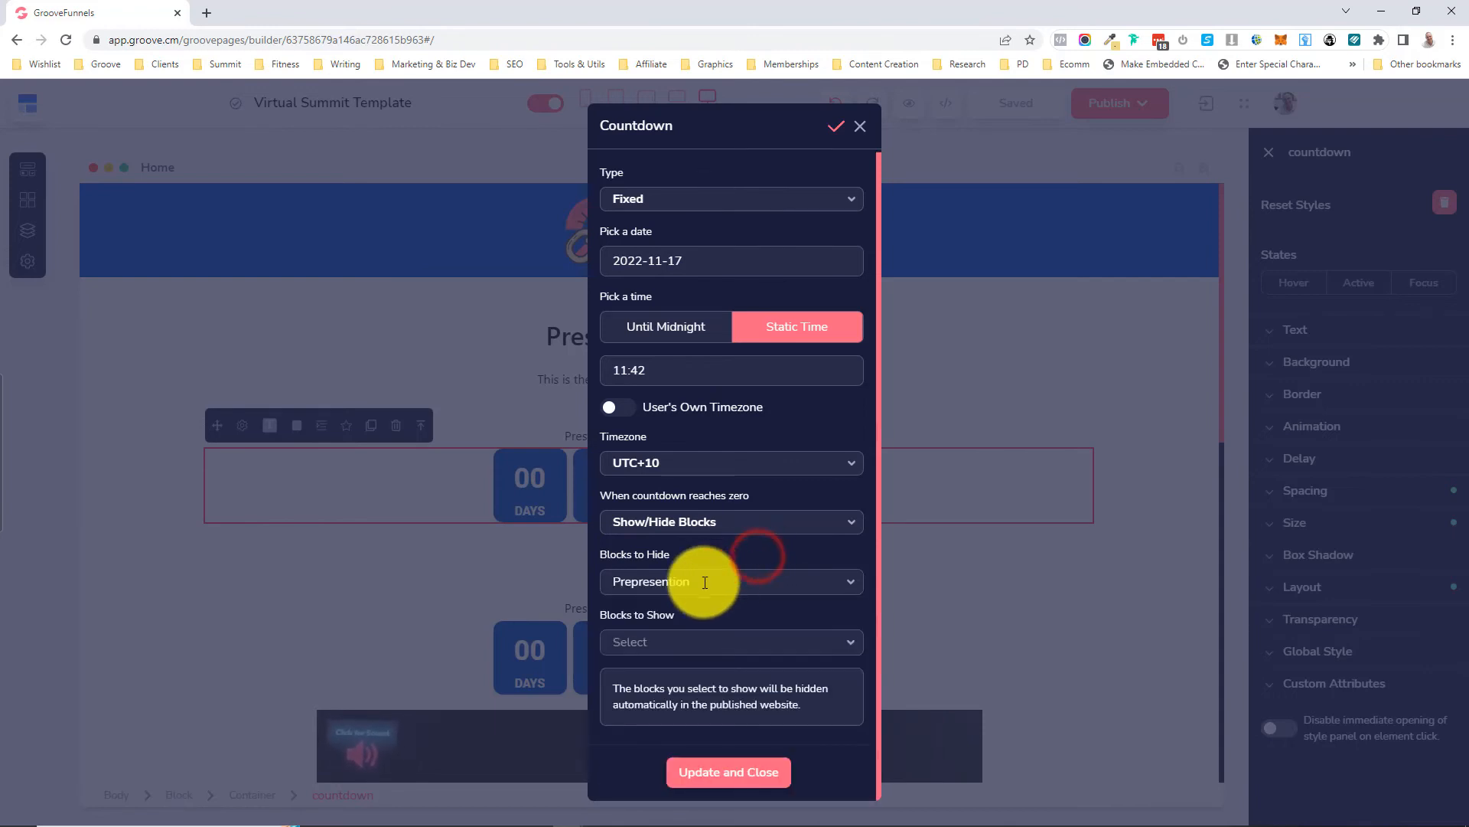
# - Choose Livepresentation as the block the first countdown shows at zero and apply the countdown settings
pyautogui.click(699, 645)
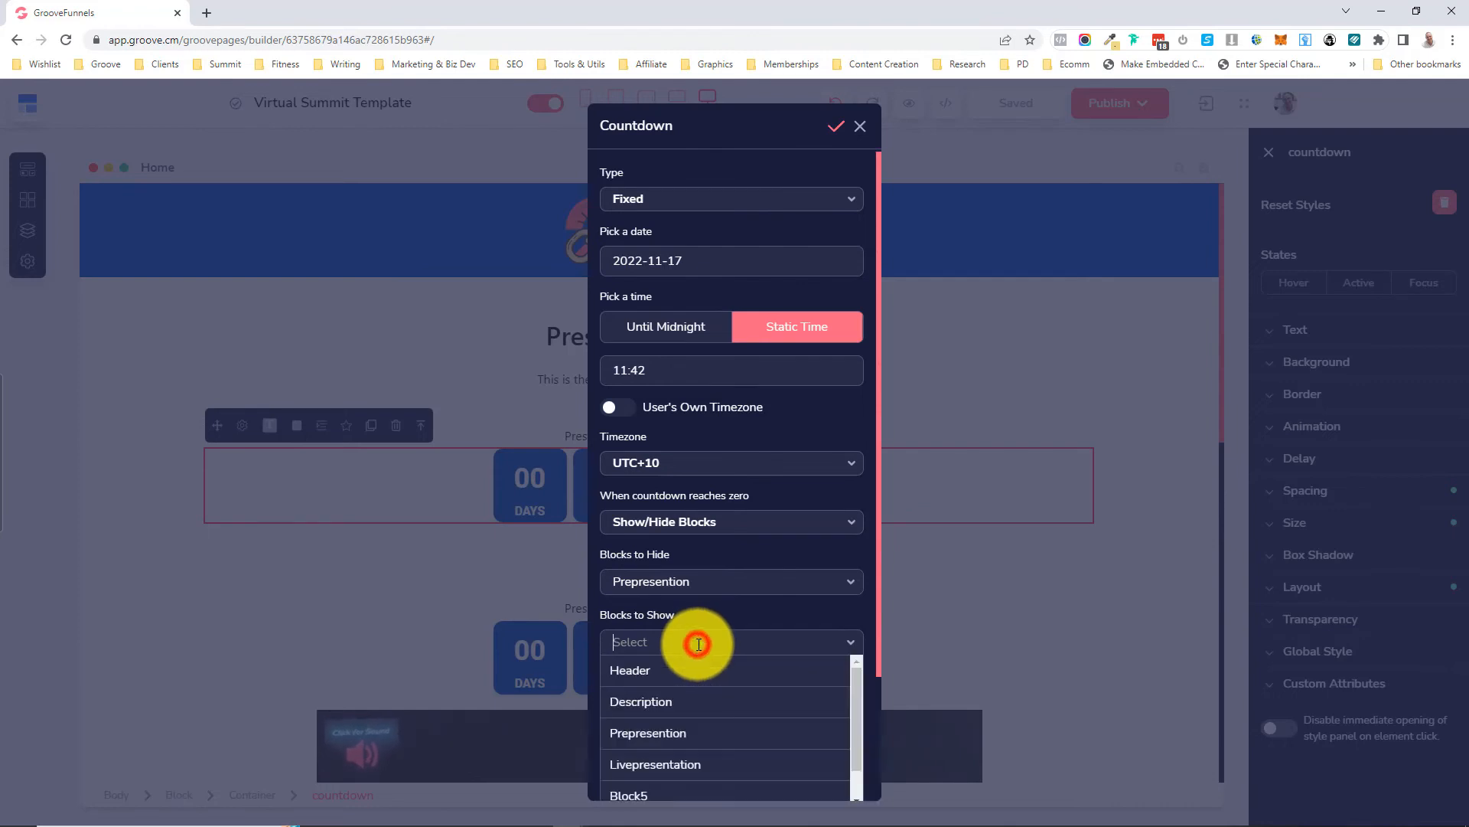
pyautogui.click(675, 768)
pyautogui.scroll(-1, 750, 694)
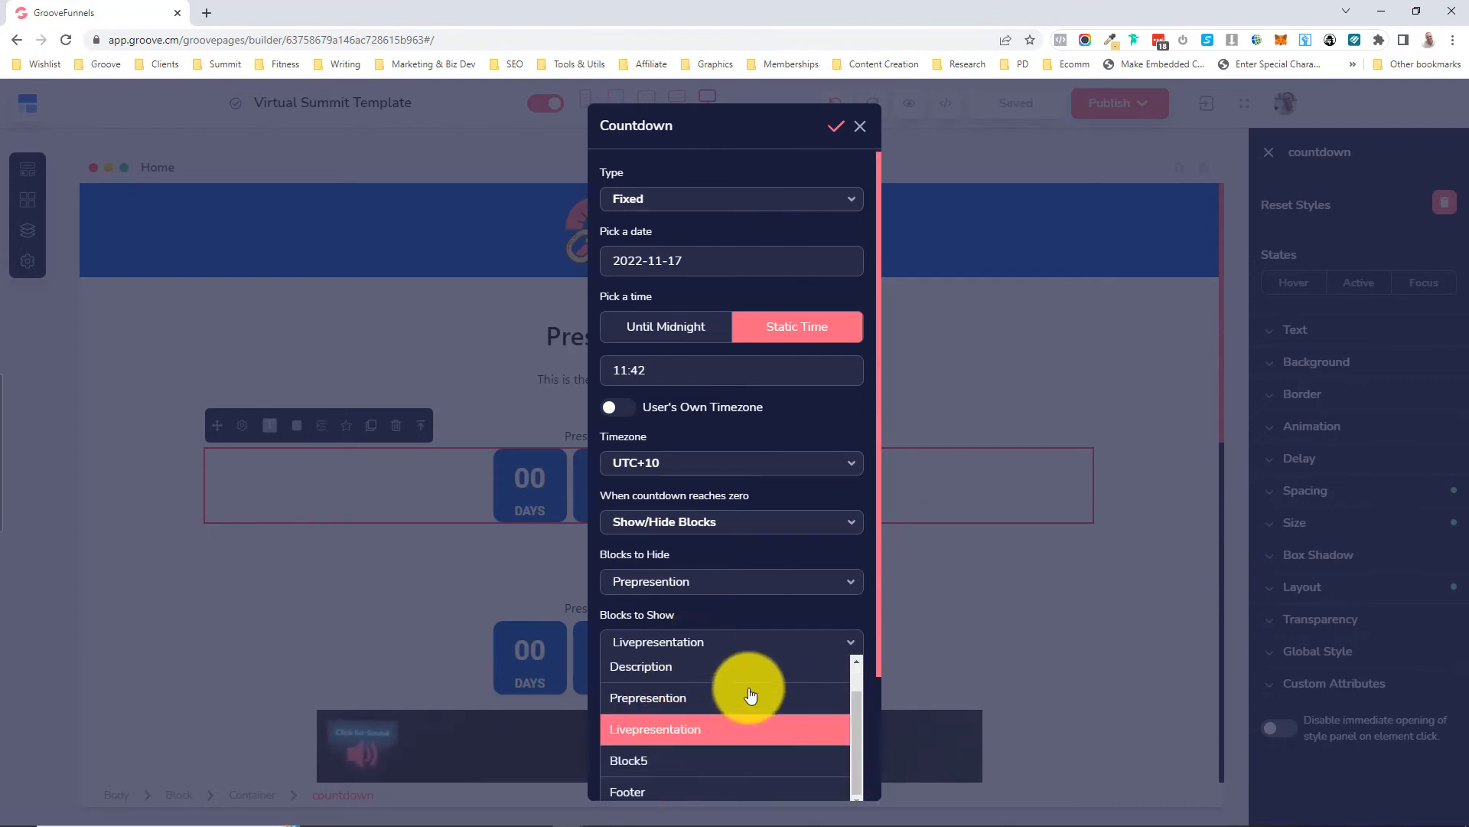
pyautogui.scroll(-2, 874, 588)
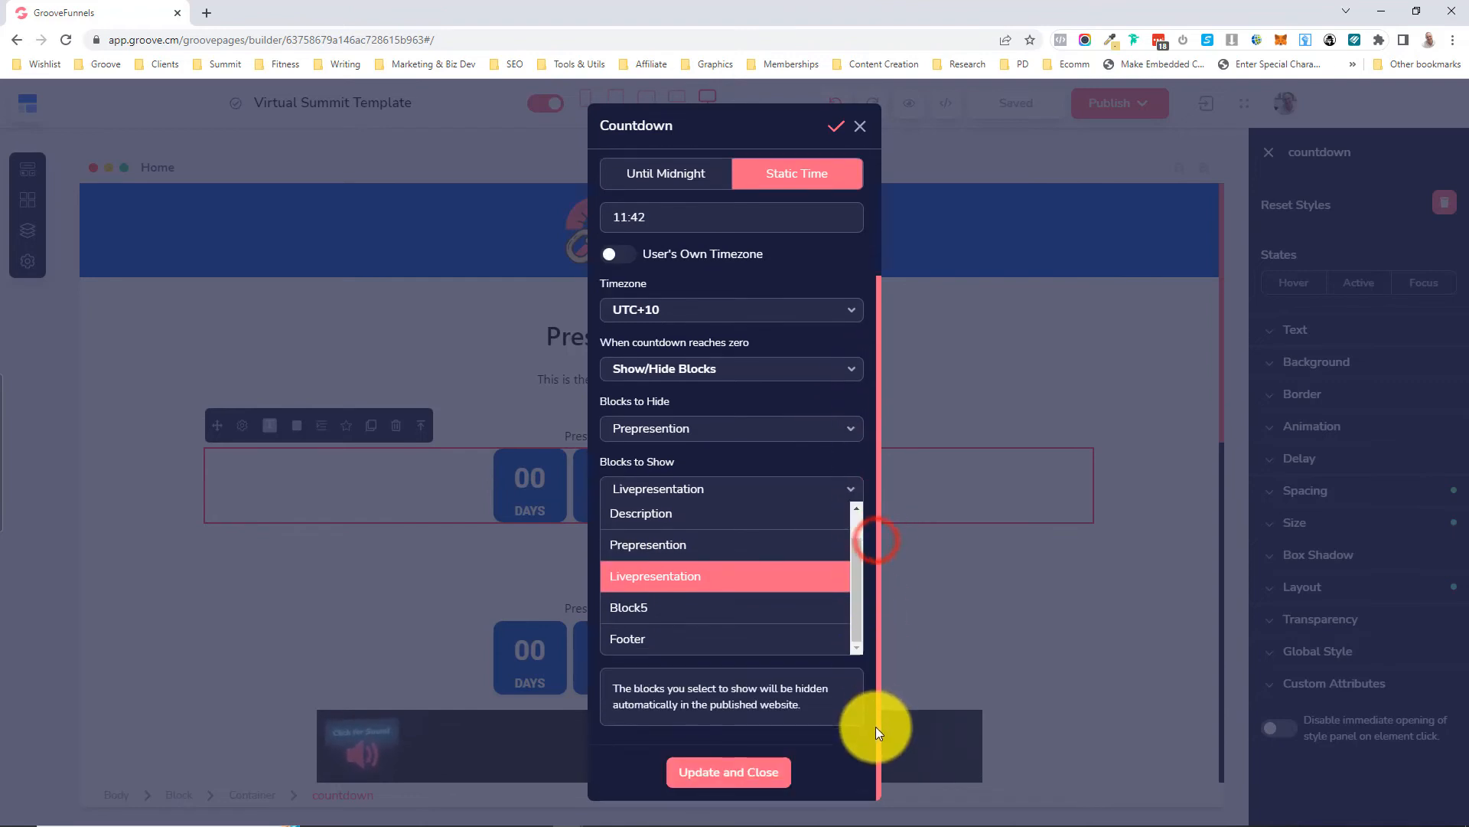
pyautogui.click(729, 775)
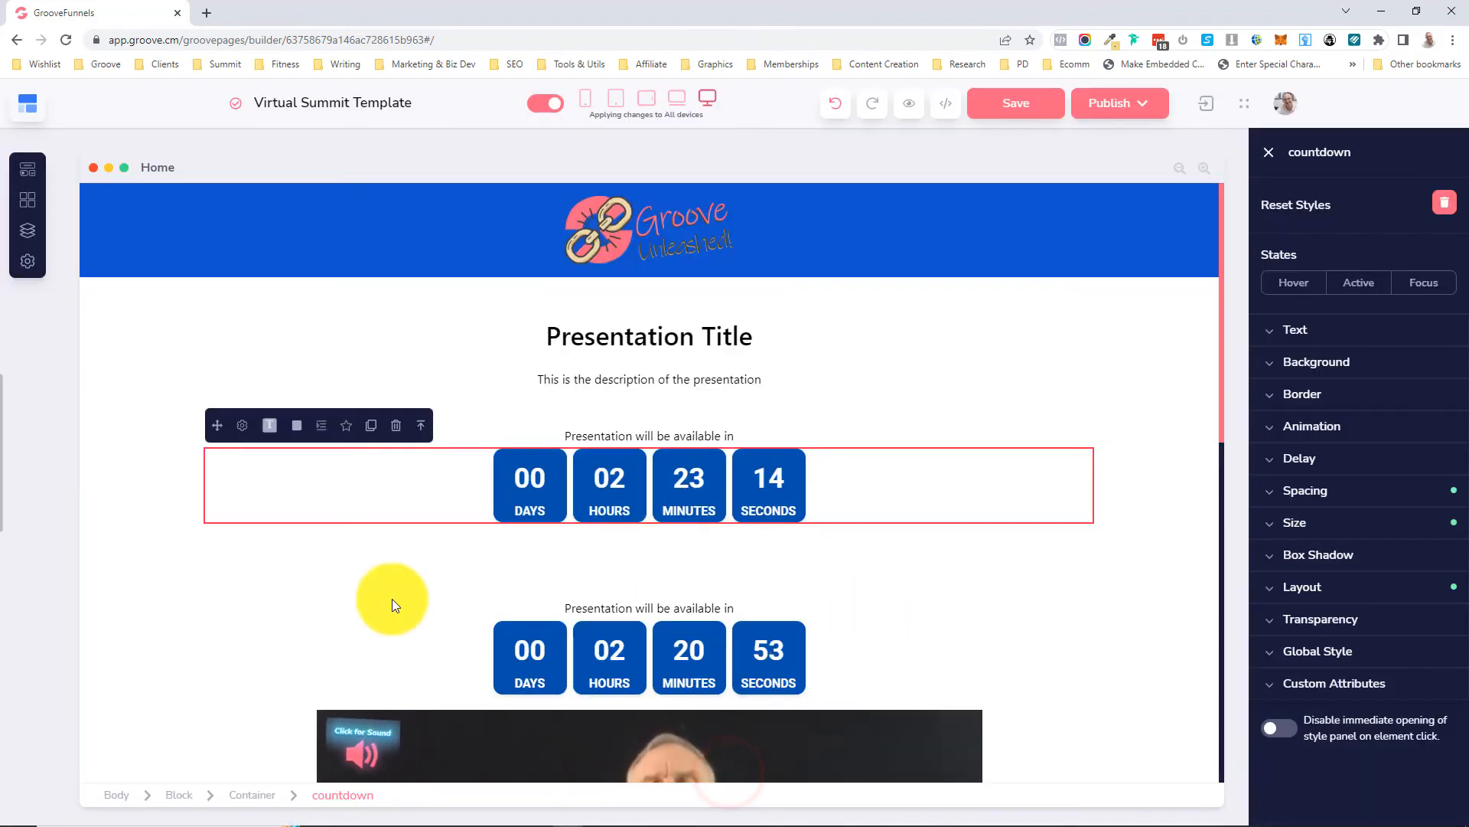
# - Give the second countdown, above the video, a static end time of 11:43
pyautogui.click(420, 647)
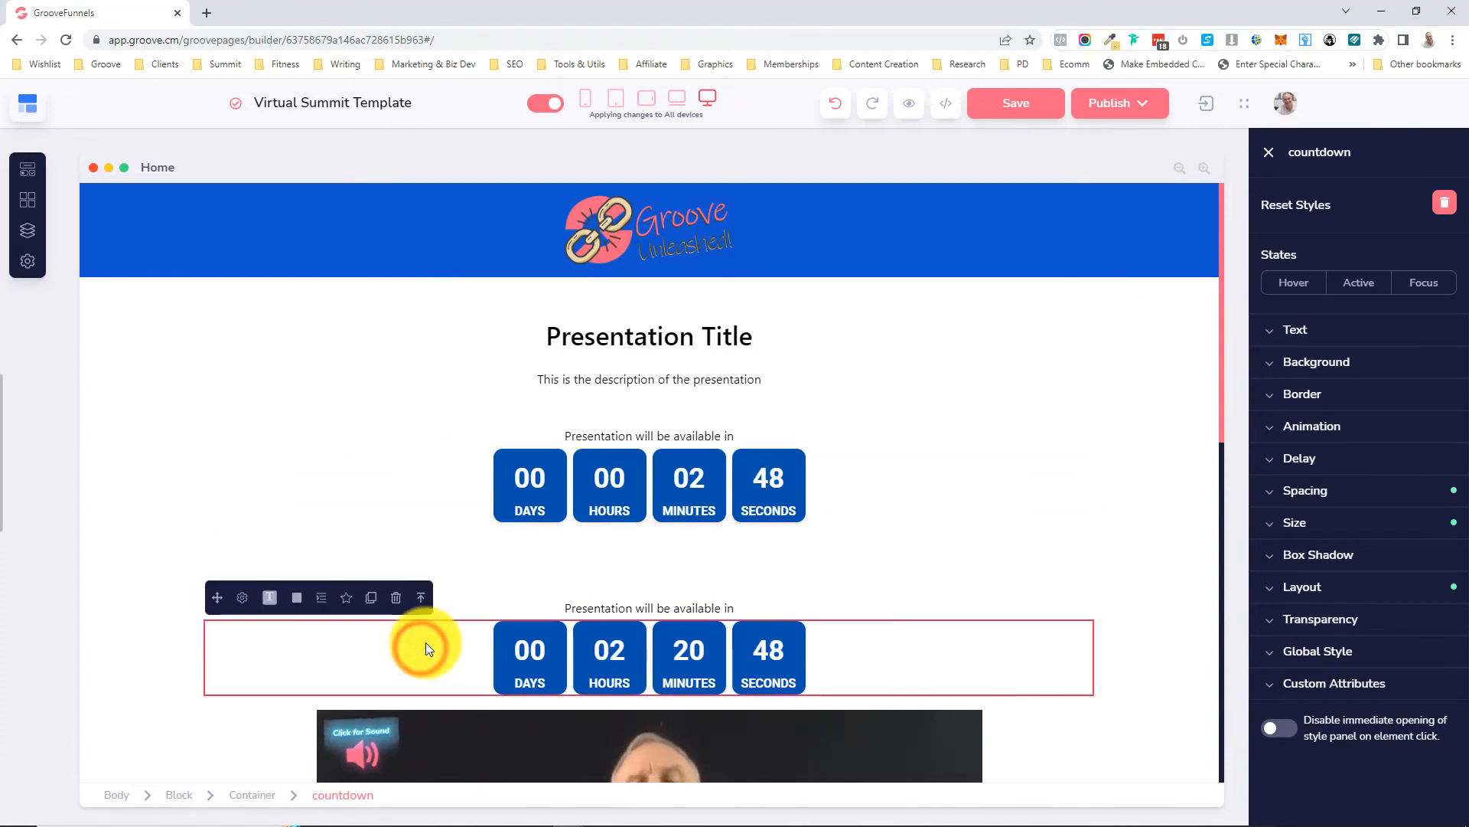
pyautogui.click(239, 600)
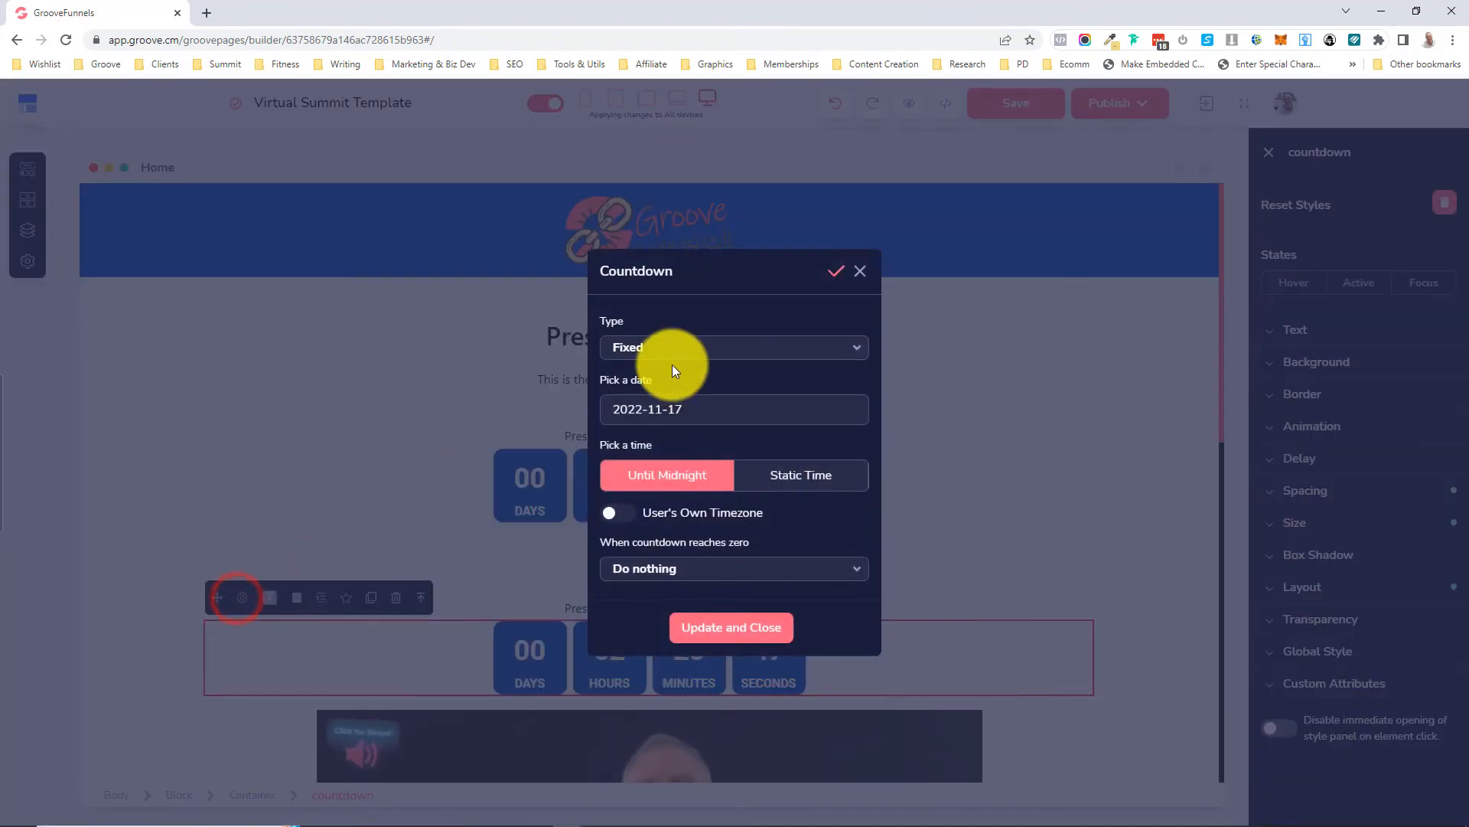
pyautogui.click(767, 477)
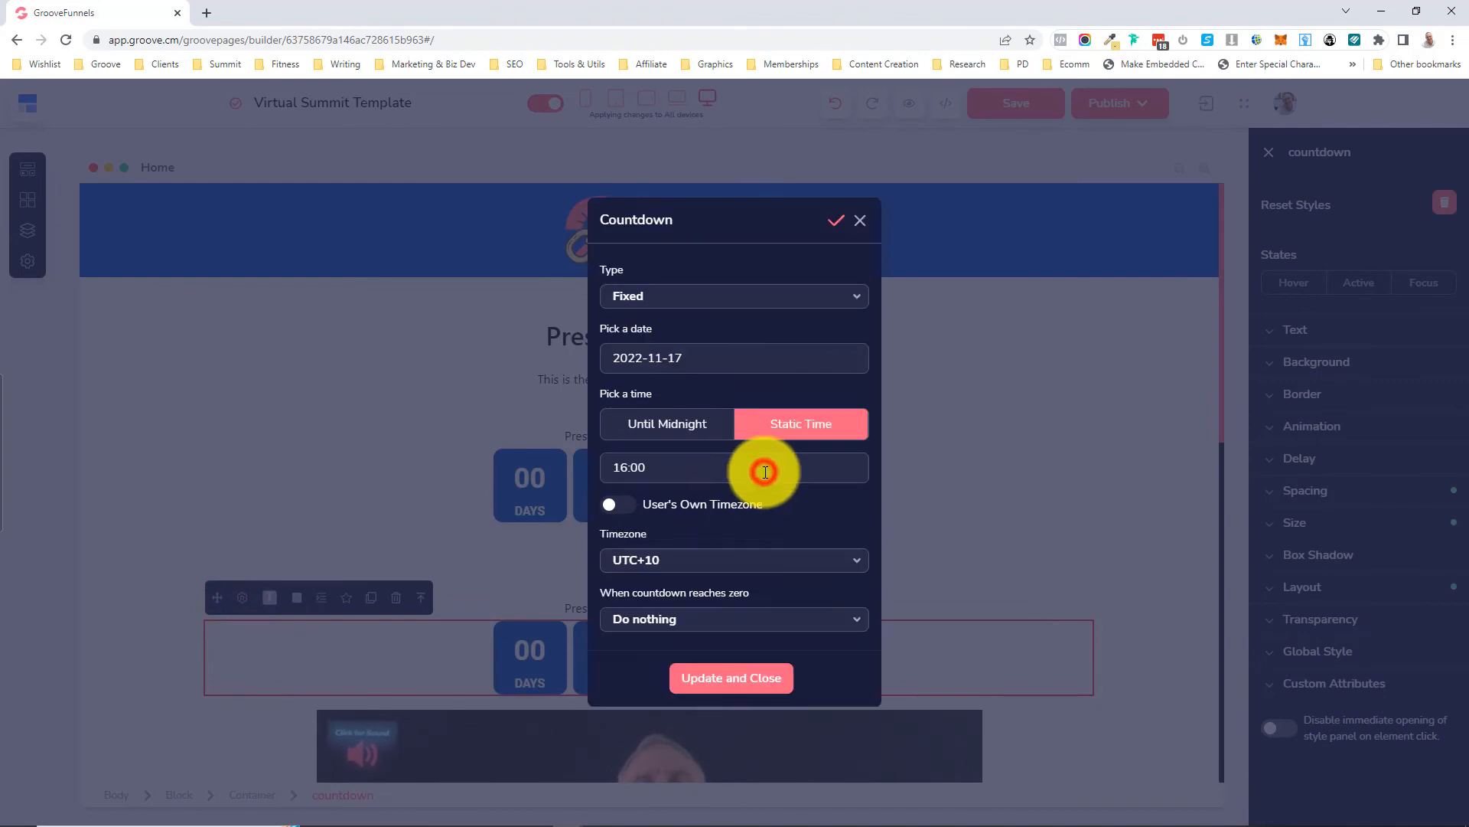
pyautogui.click(658, 467)
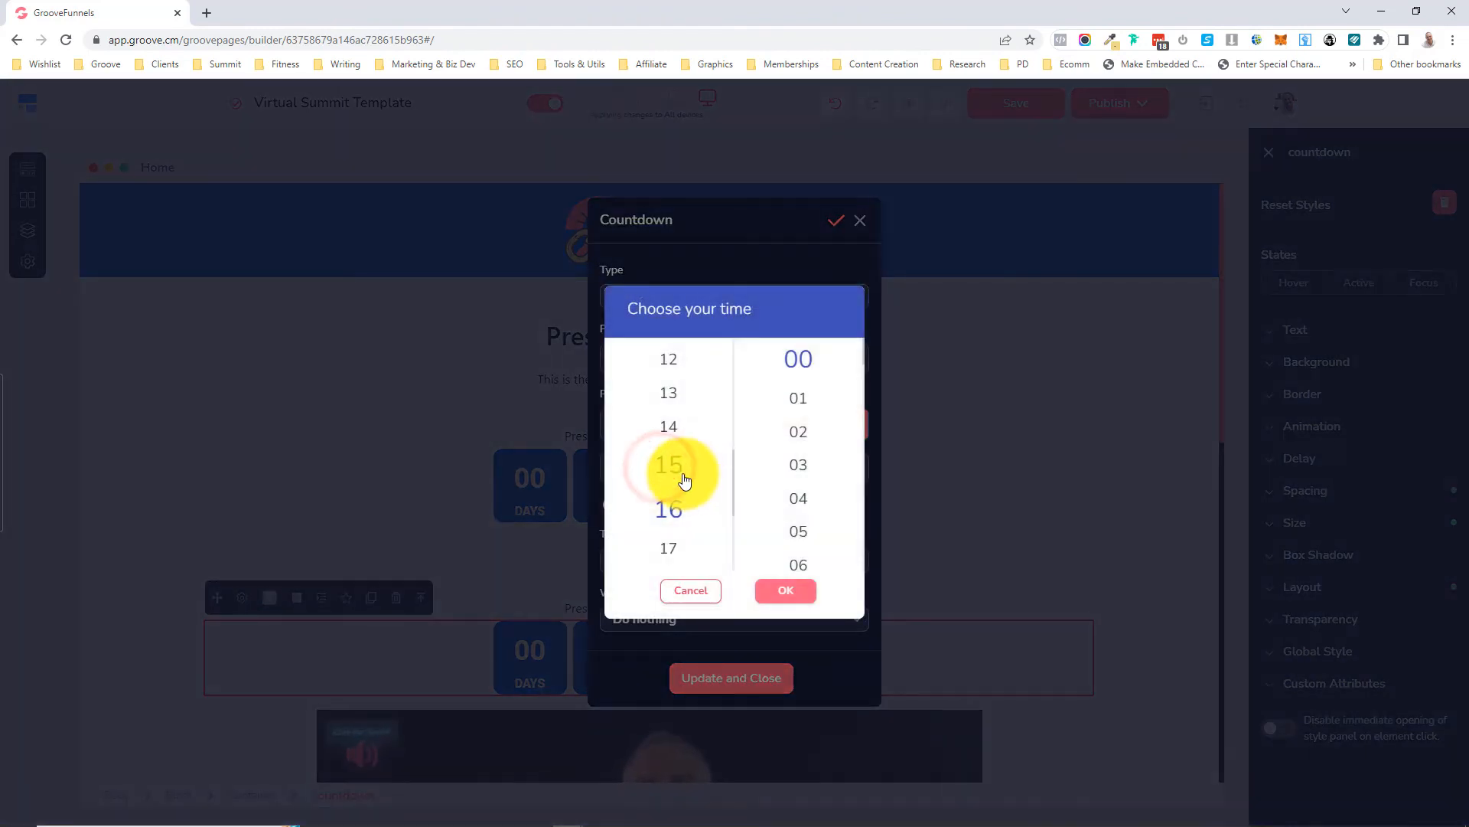
pyautogui.scroll(-3, 686, 480)
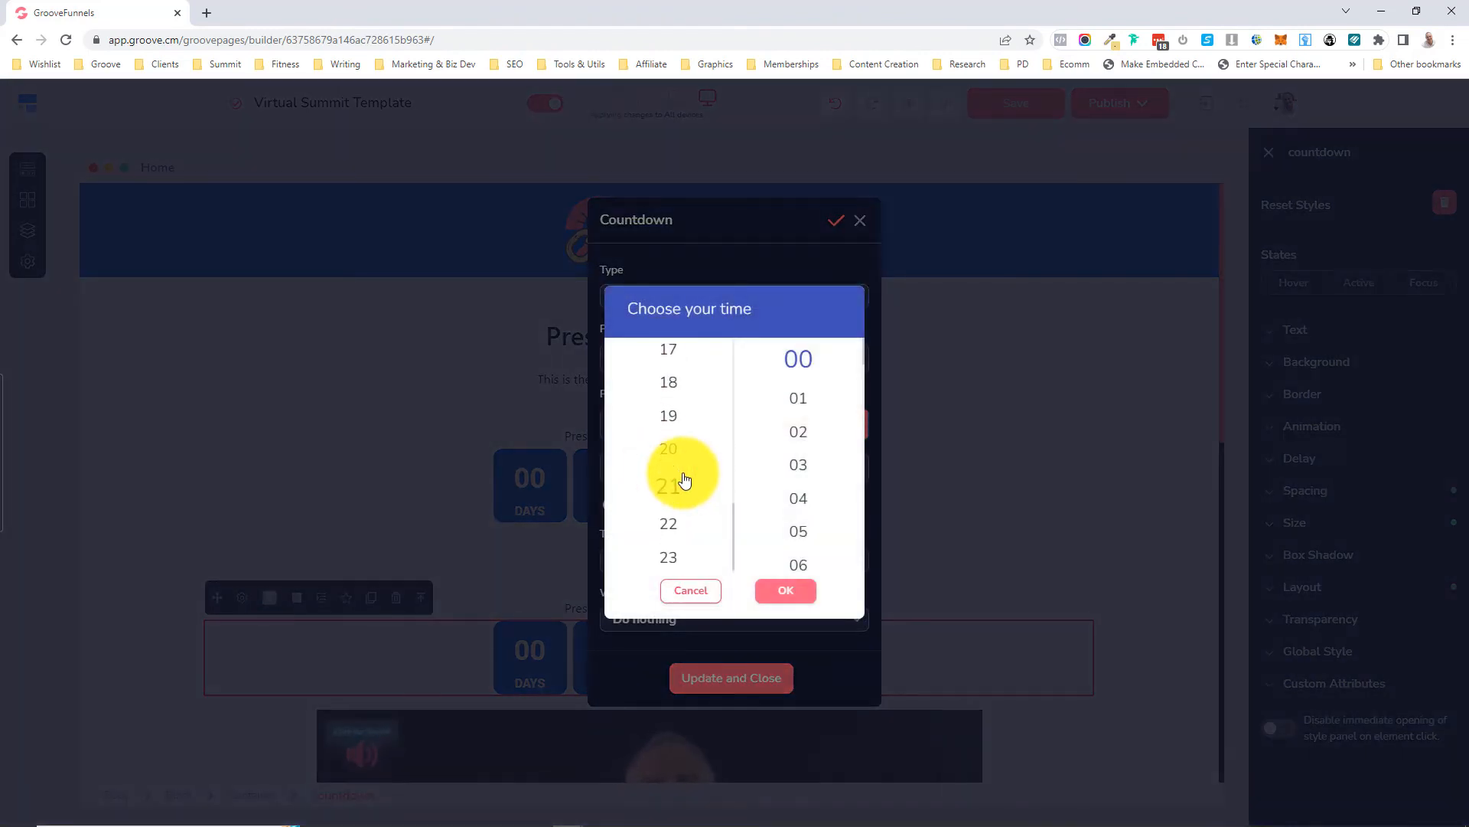
pyautogui.click(689, 427)
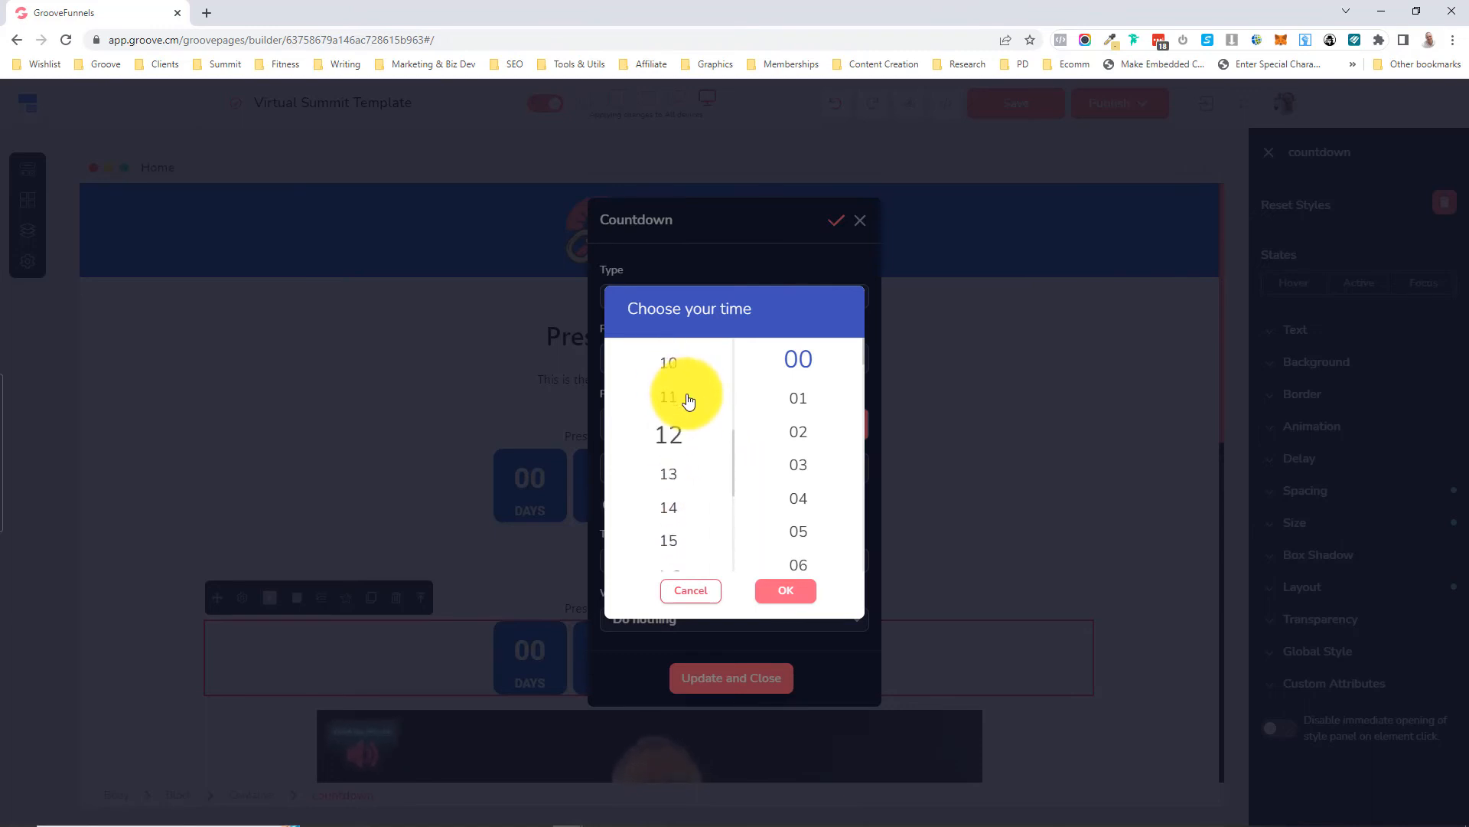
pyautogui.scroll(1, 688, 398)
pyautogui.click(672, 448)
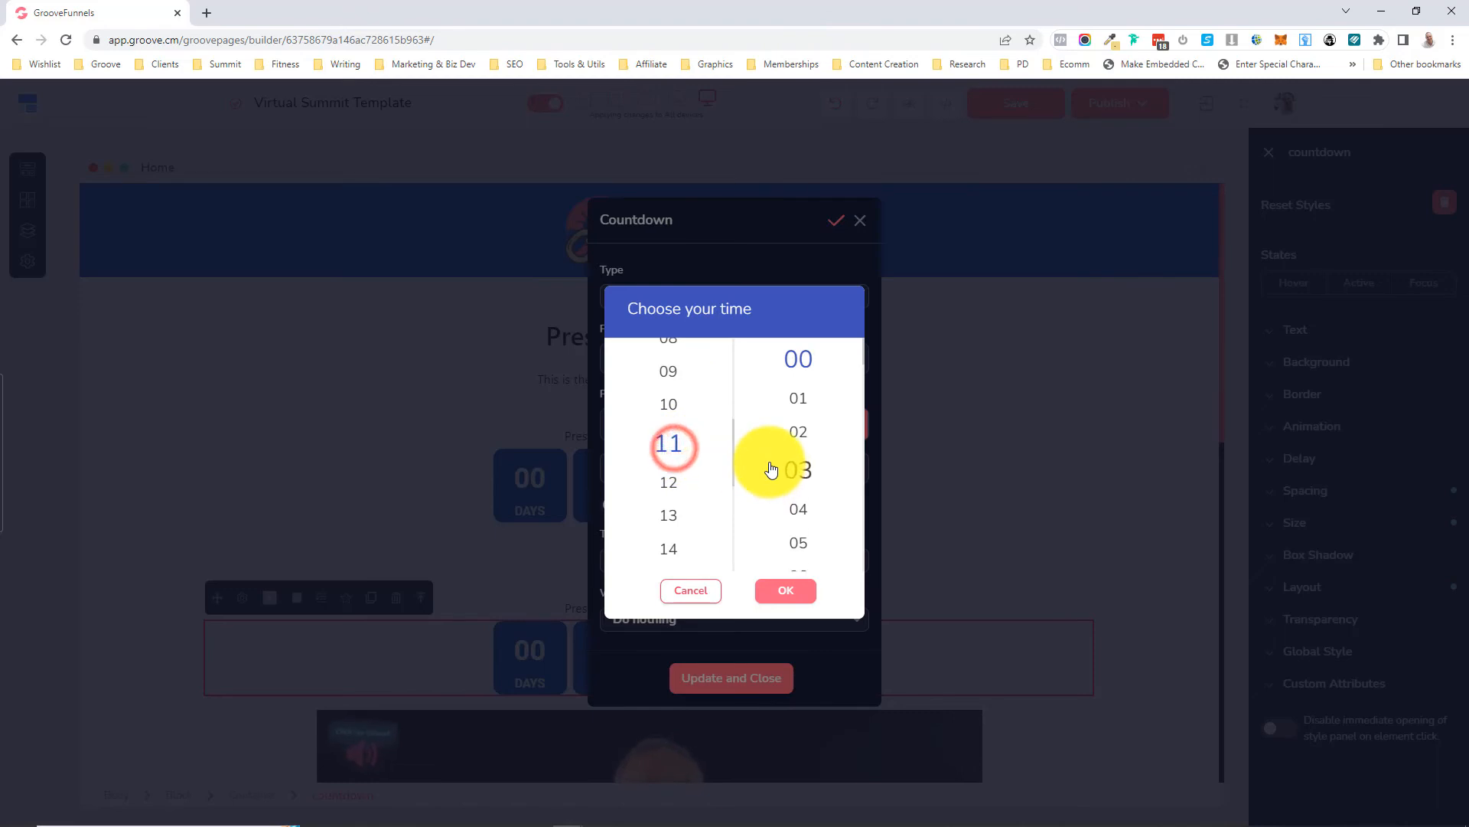
pyautogui.scroll(-2, 771, 470)
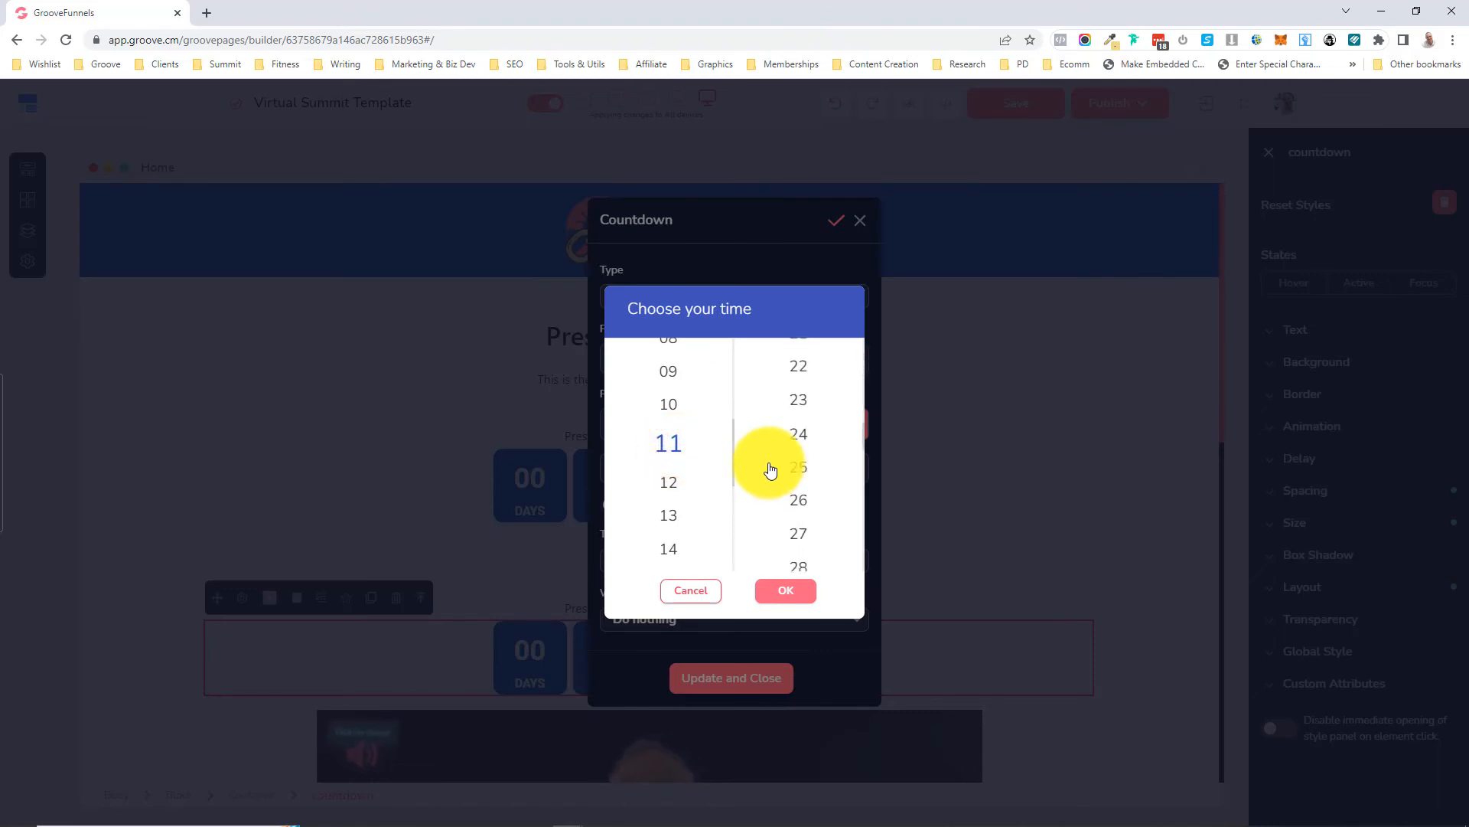
pyautogui.scroll(-3, 771, 470)
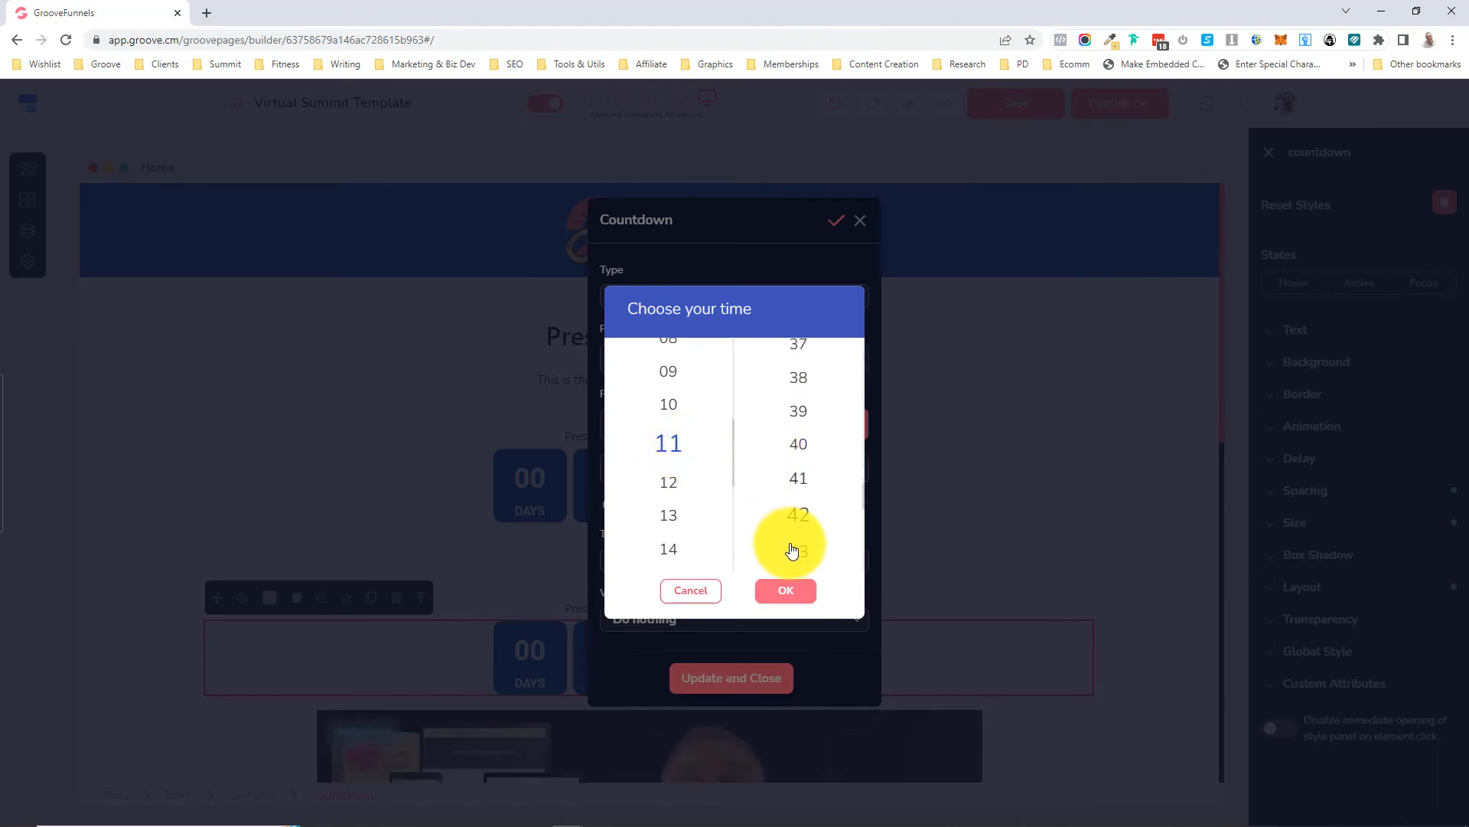
pyautogui.click(786, 588)
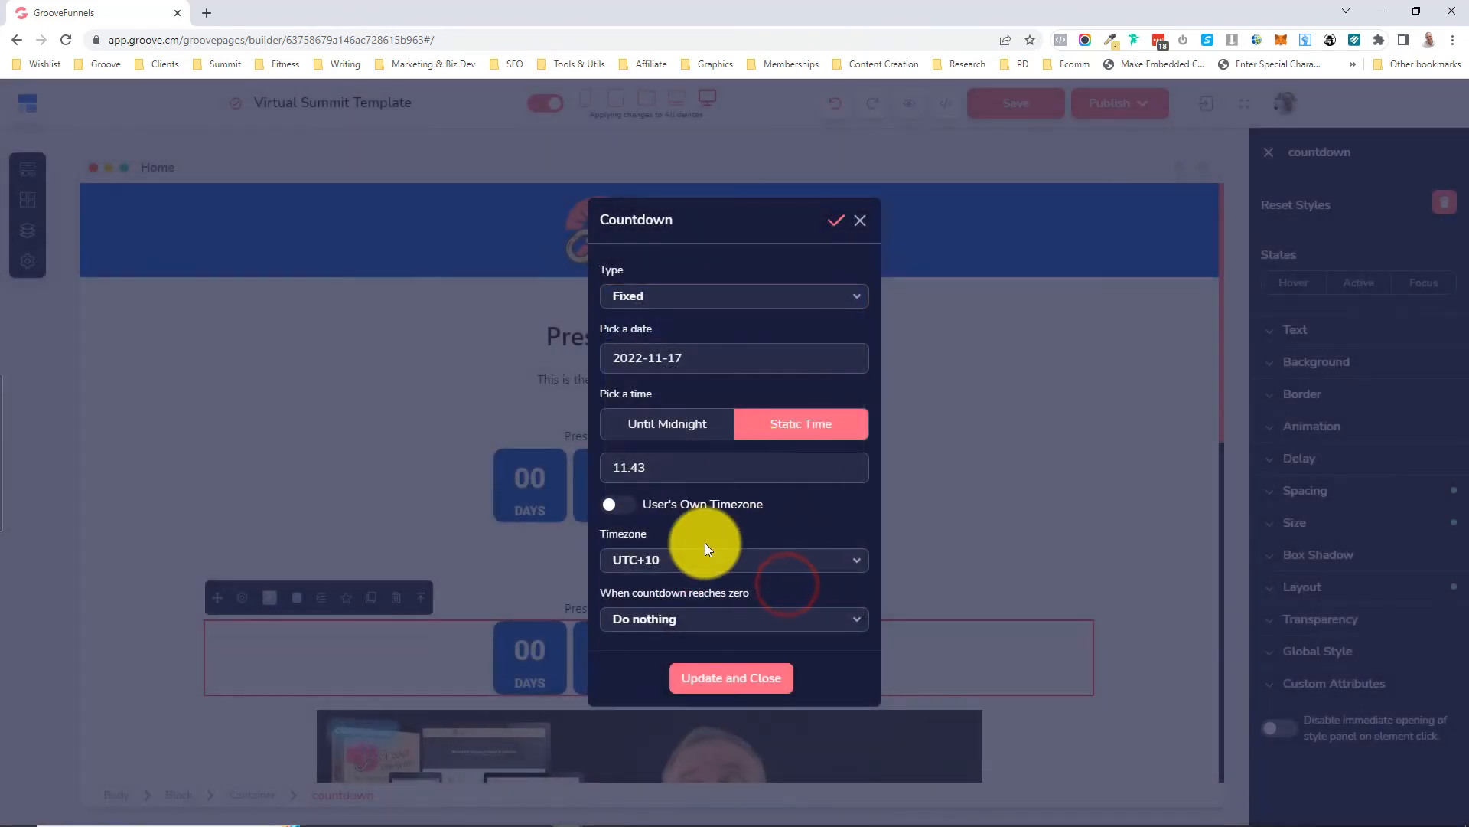
# - Make the second countdown use Show/Hide Blocks when it reaches zero, with Livepresentation as the block to hide
pyautogui.click(702, 616)
pyautogui.scroll(-2, 706, 593)
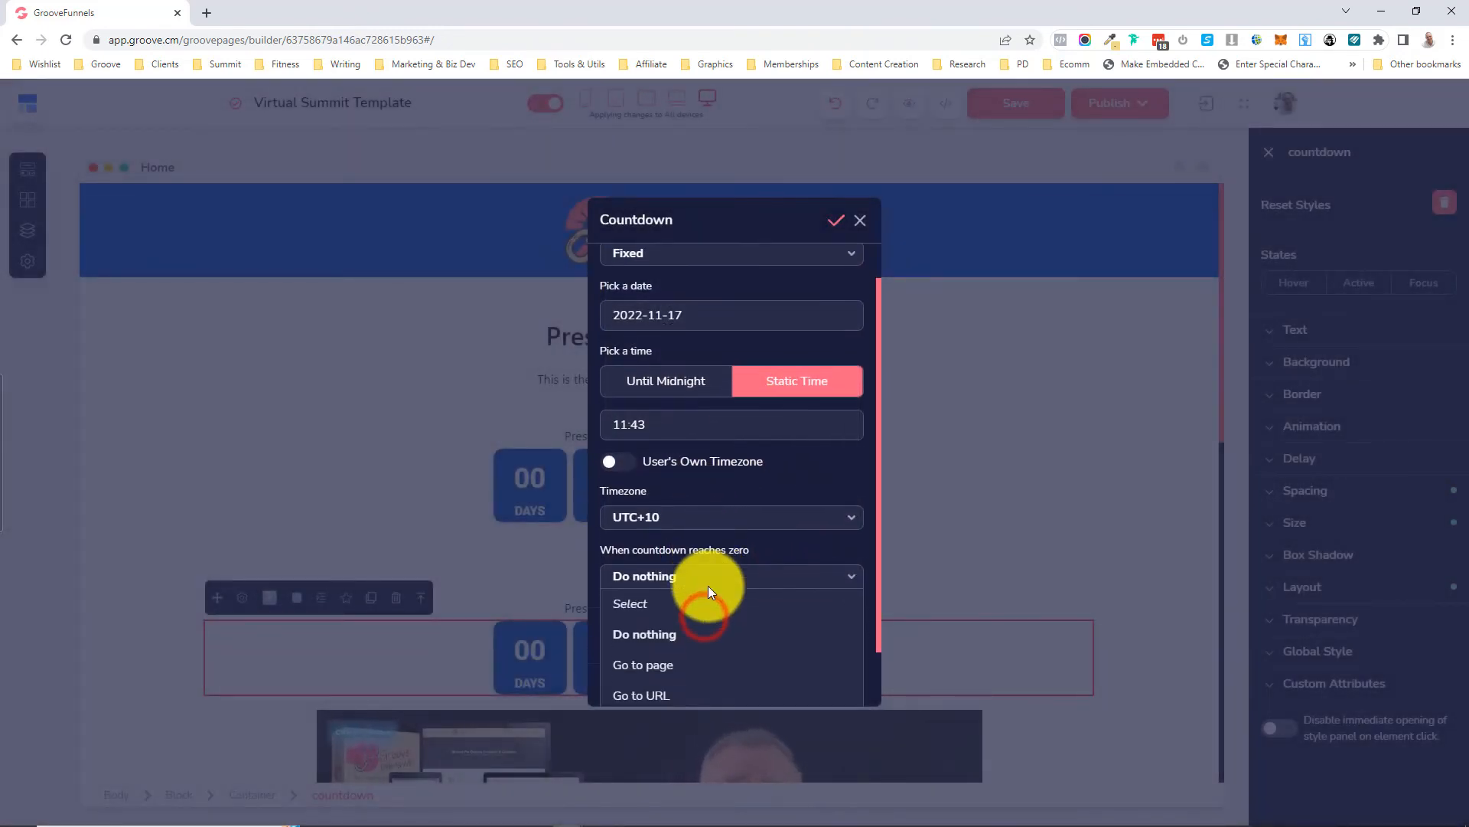
pyautogui.click(676, 662)
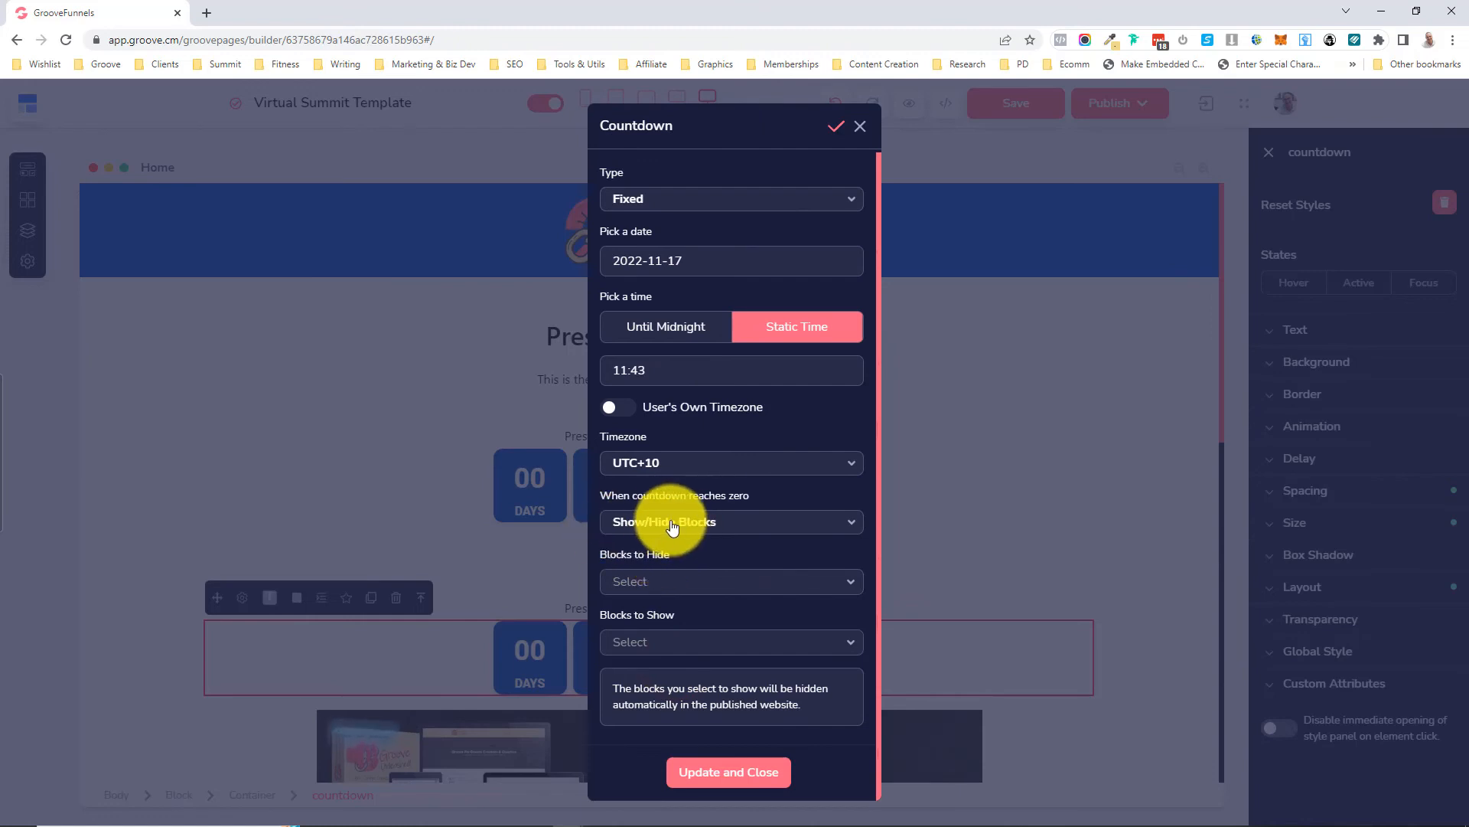
pyautogui.click(675, 581)
pyautogui.click(647, 704)
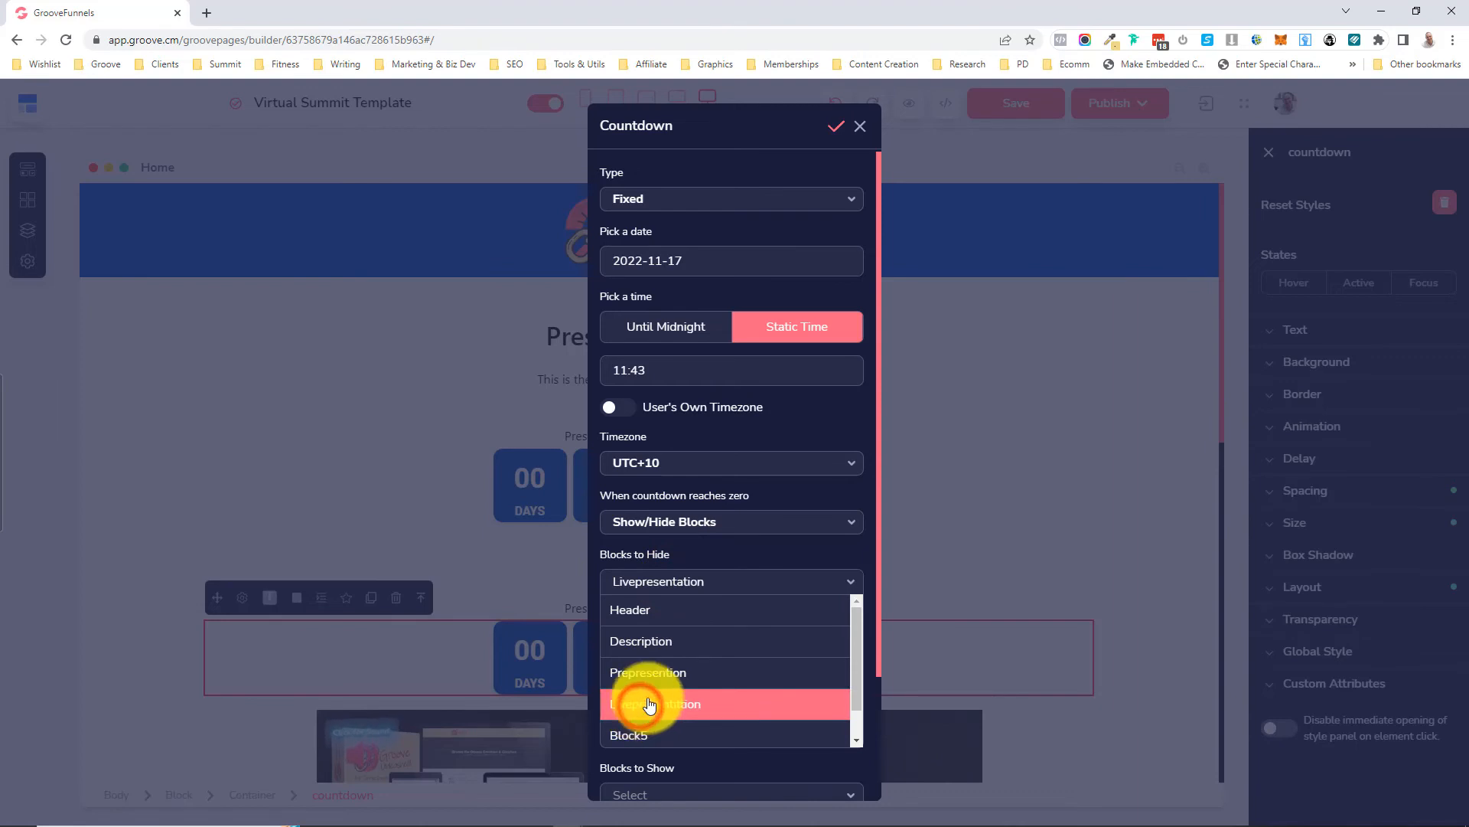
pyautogui.click(851, 581)
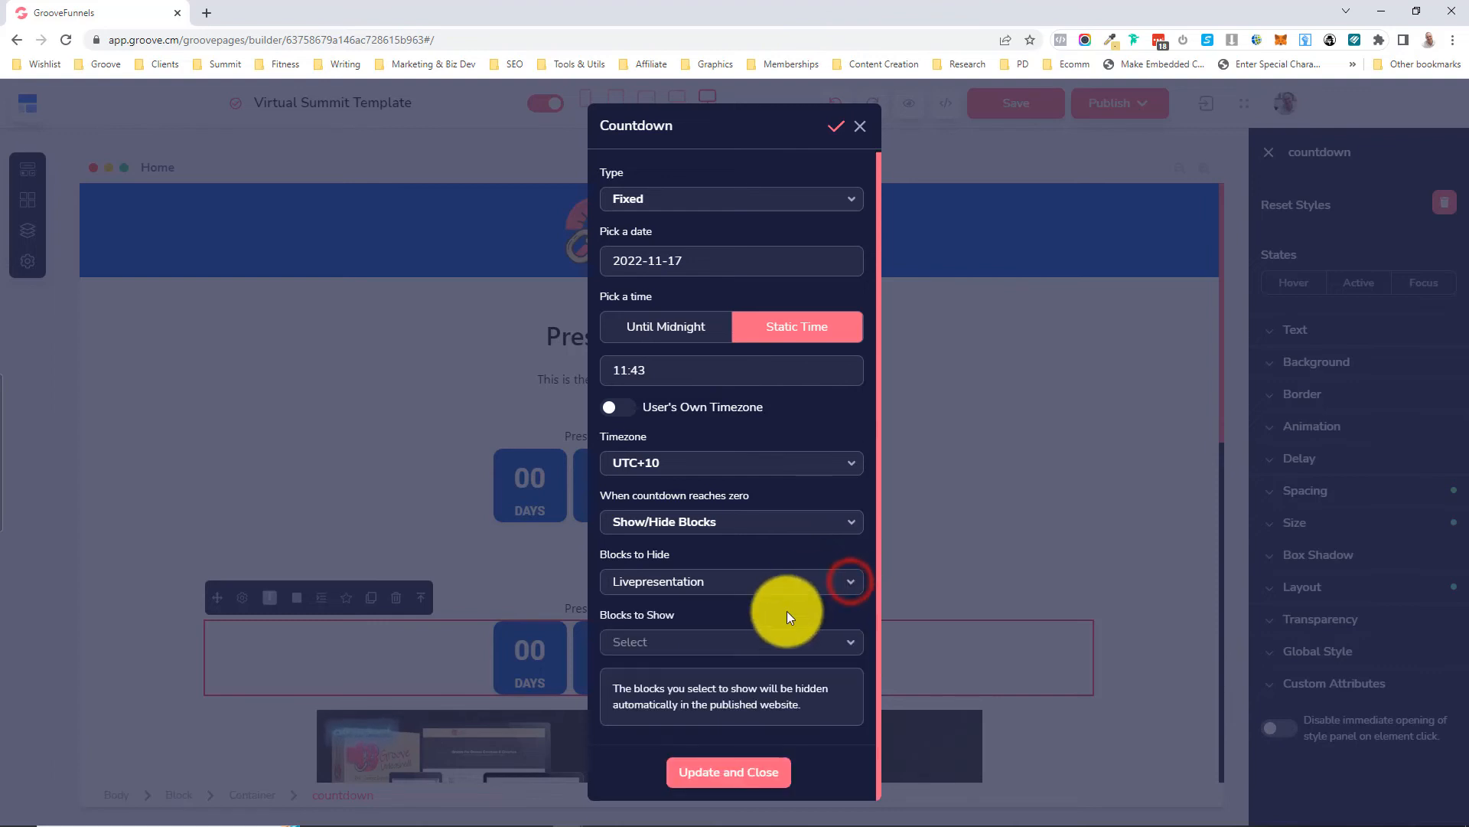
# - Choose Block5 as the block the second countdown shows at zero and apply the countdown settings
pyautogui.click(773, 647)
pyautogui.scroll(-2, 770, 646)
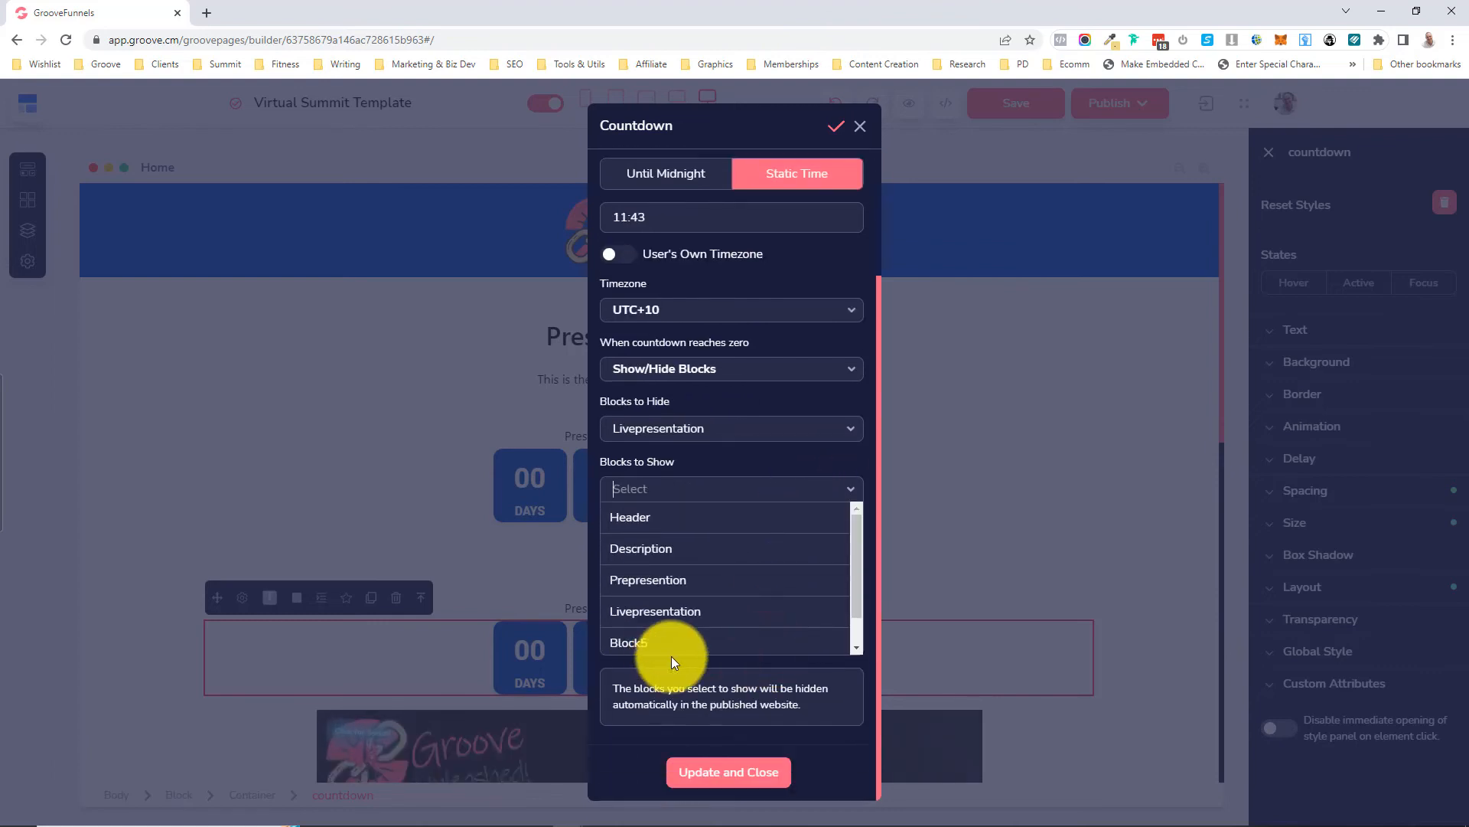
pyautogui.click(854, 607)
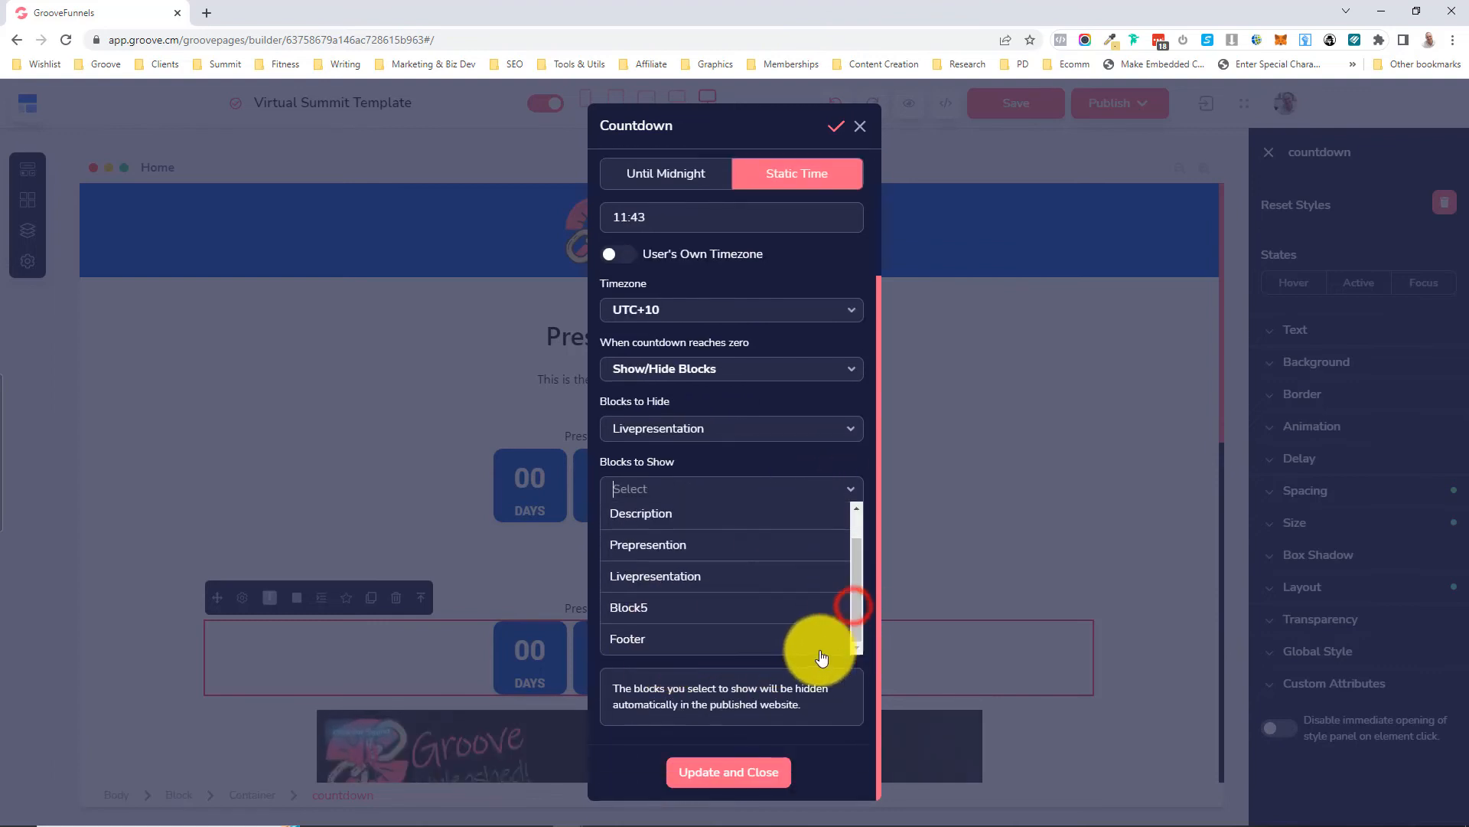
pyautogui.click(641, 613)
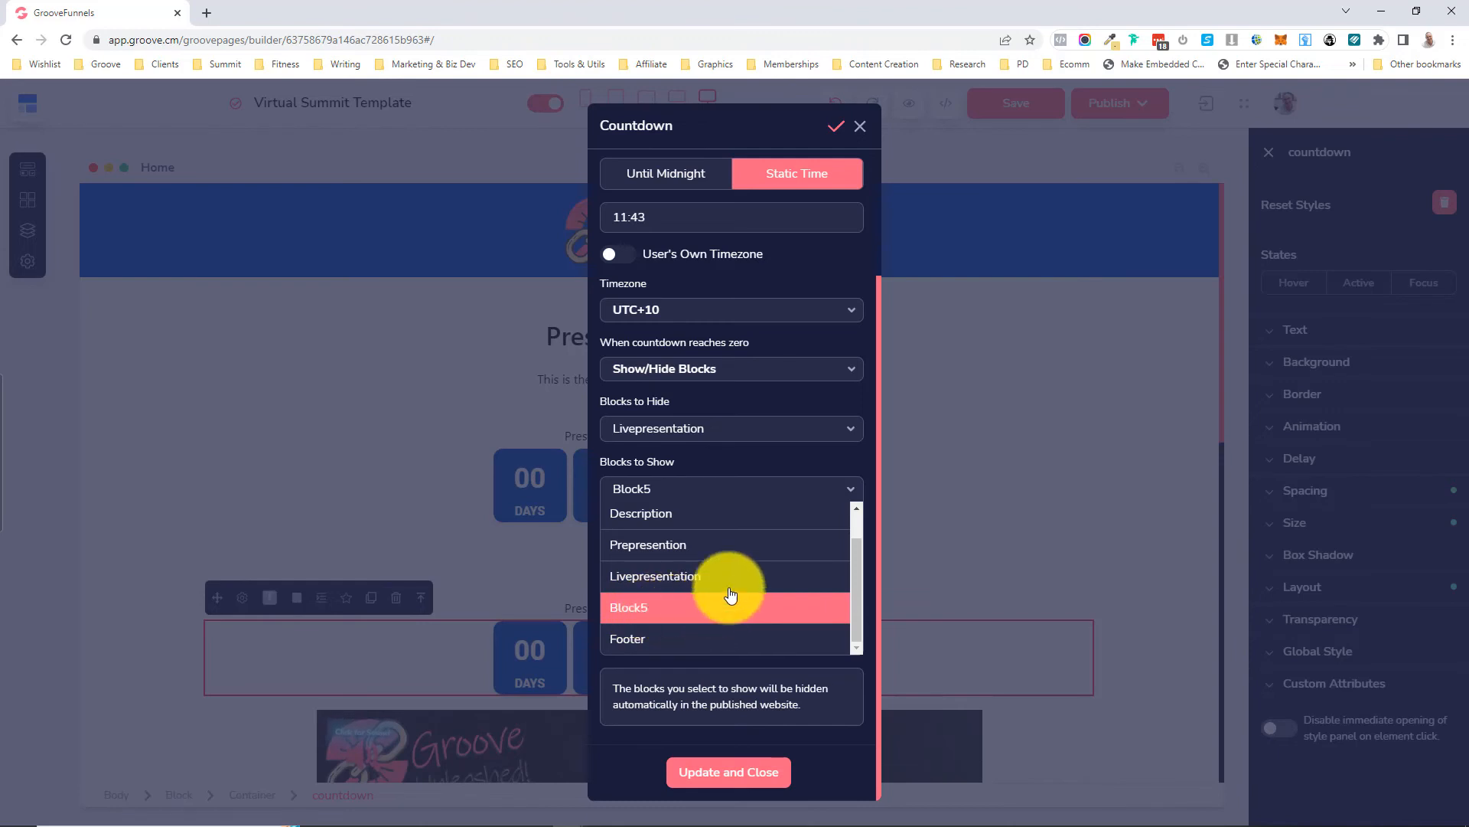
pyautogui.click(762, 459)
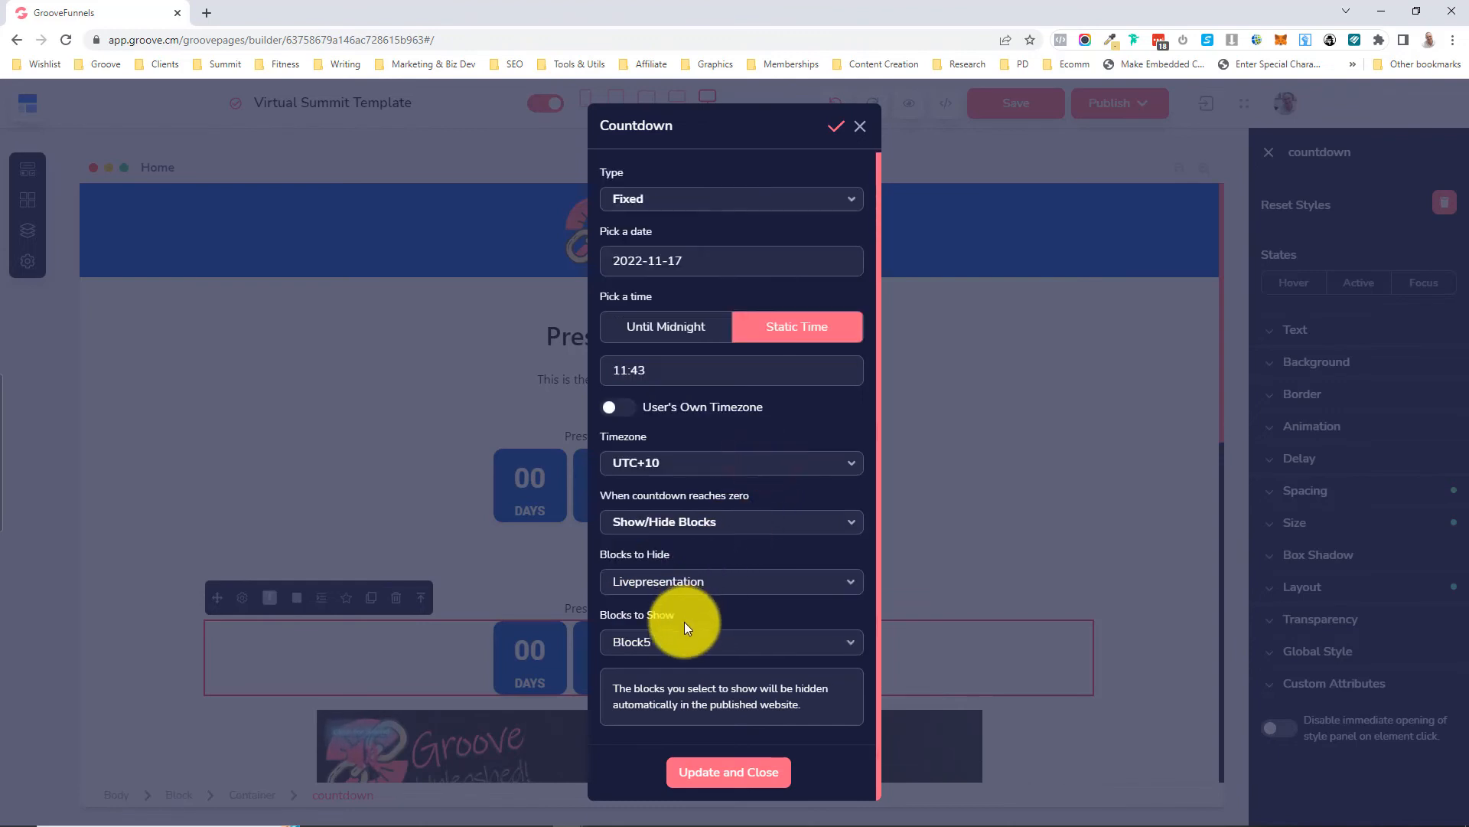
pyautogui.click(729, 772)
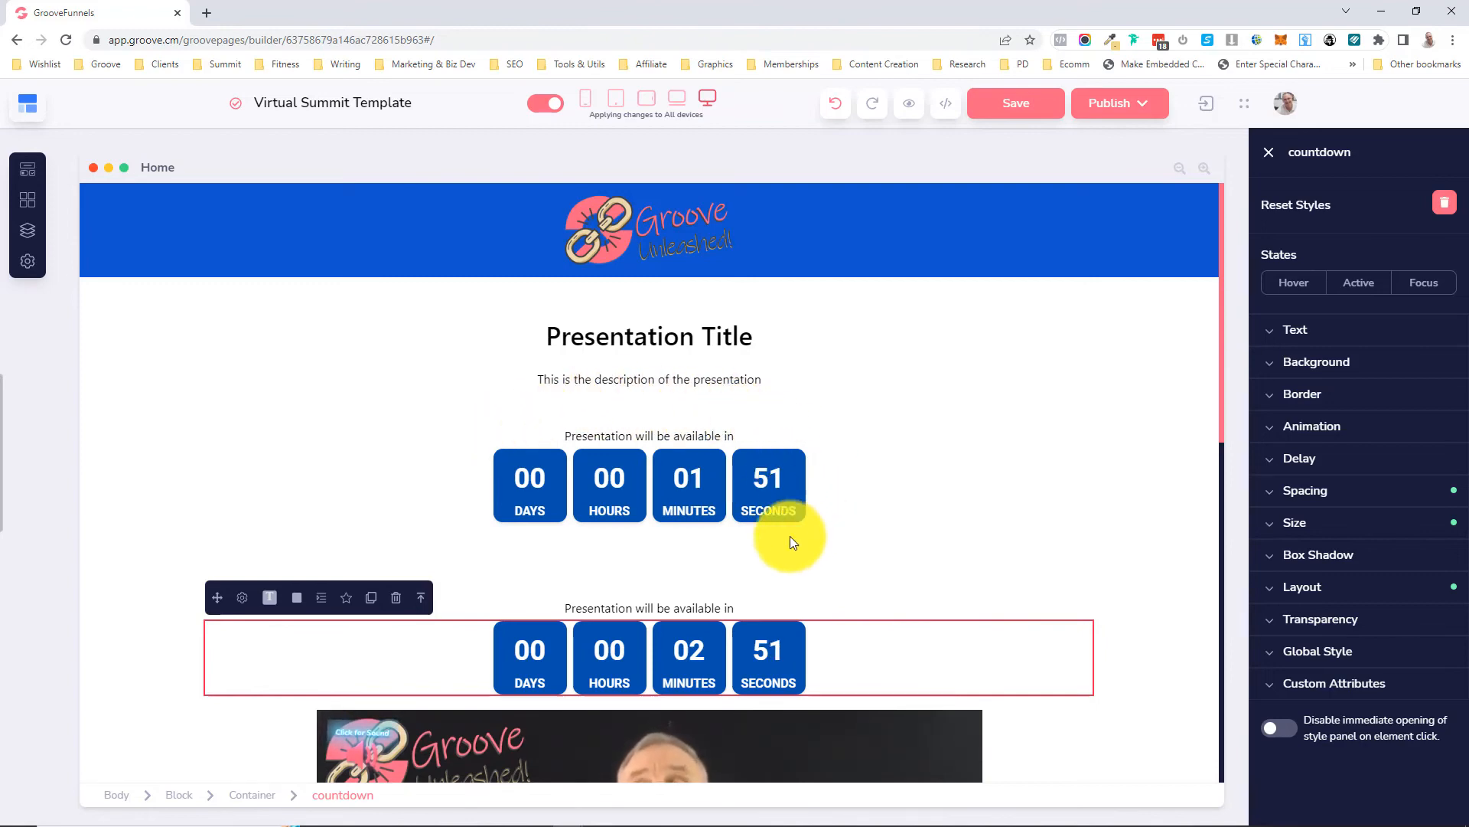
# - Review the page layout from the header and both countdowns through the video and speaker section to the expired-presentation block and footer
pyautogui.scroll(-3, 760, 600)
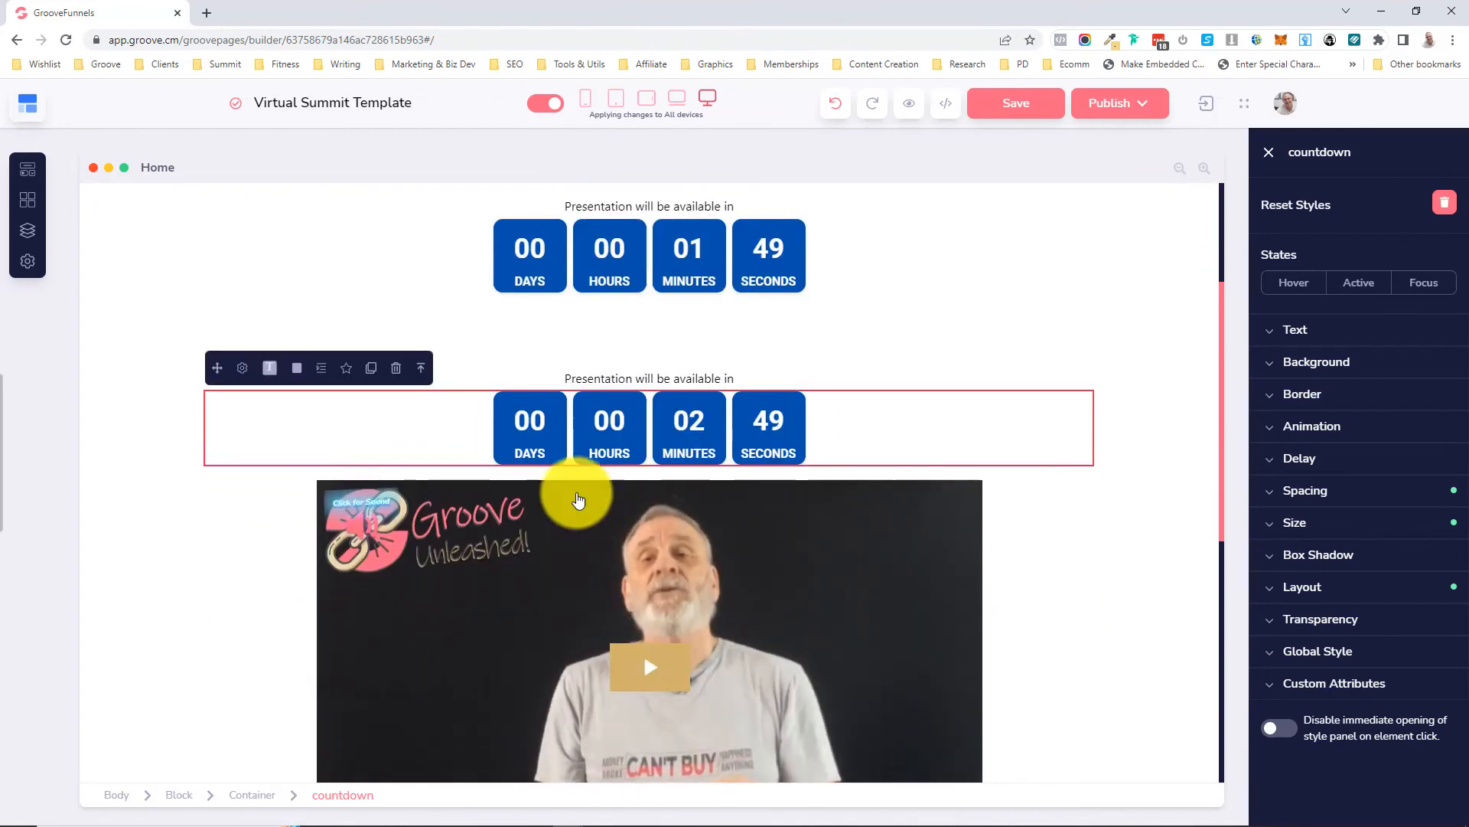
pyautogui.scroll(-5, 629, 646)
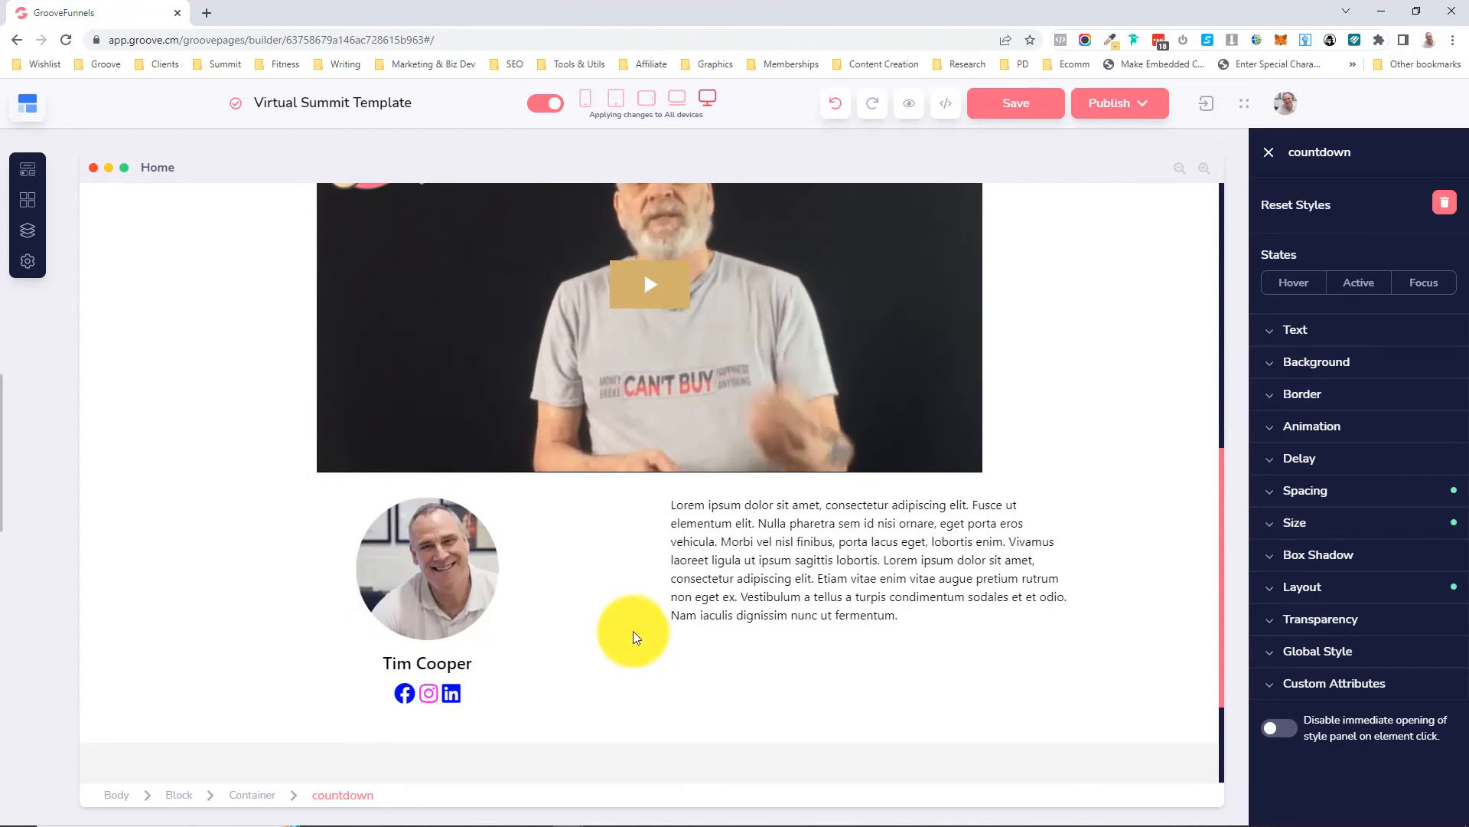
pyautogui.scroll(3, 636, 621)
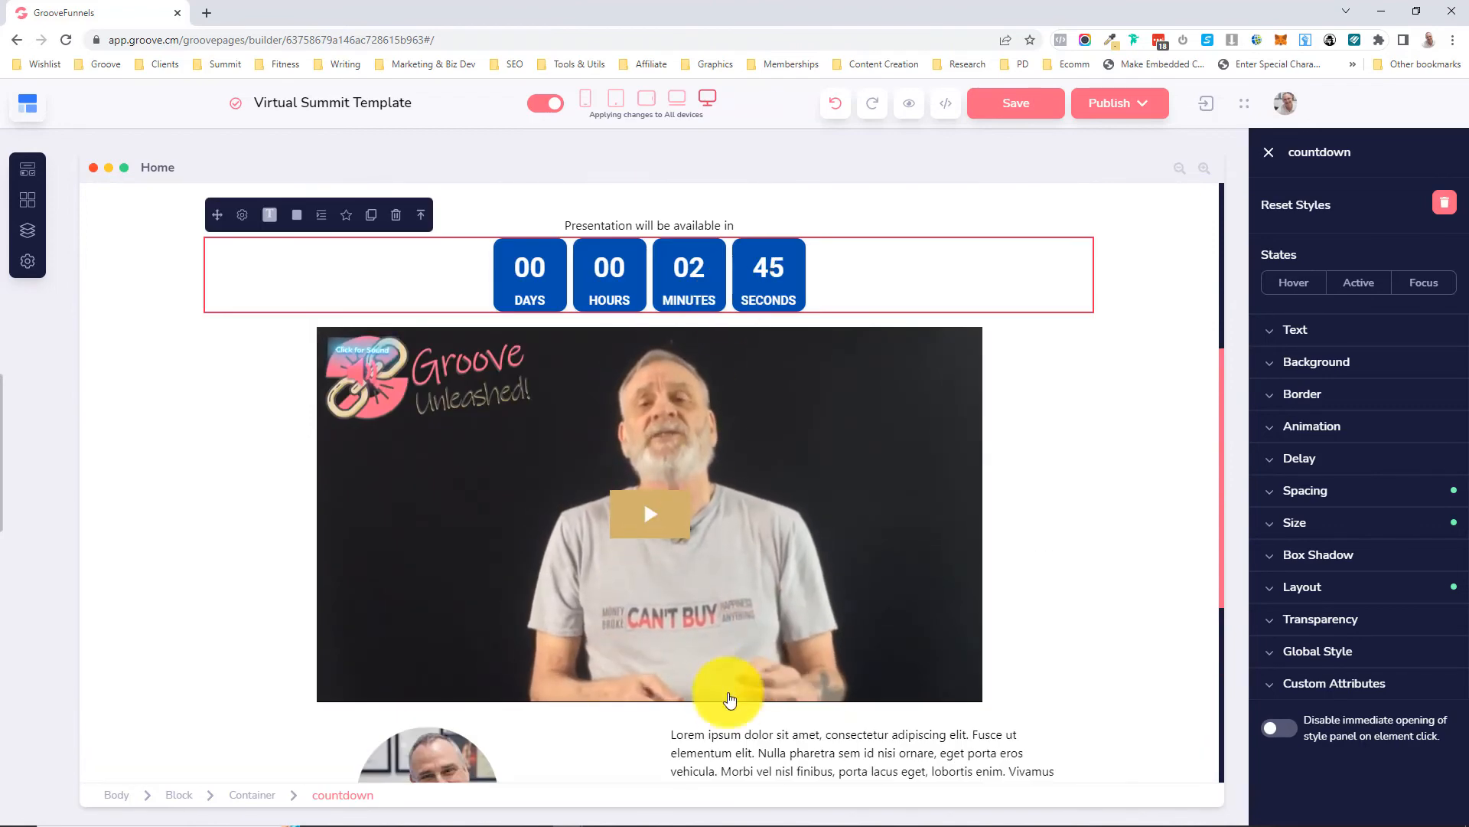
pyautogui.scroll(-4, 653, 669)
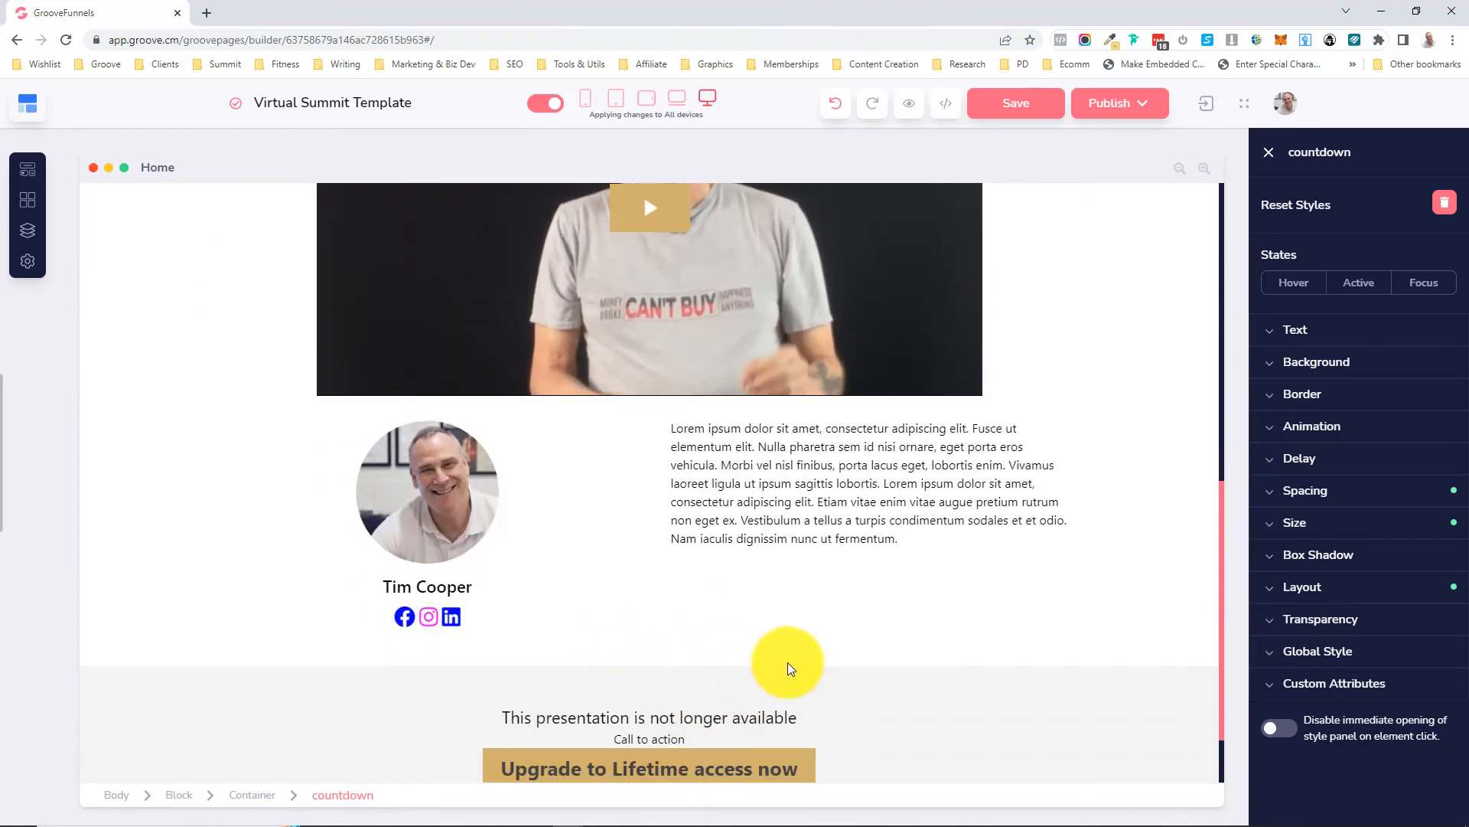
pyautogui.scroll(9, 775, 524)
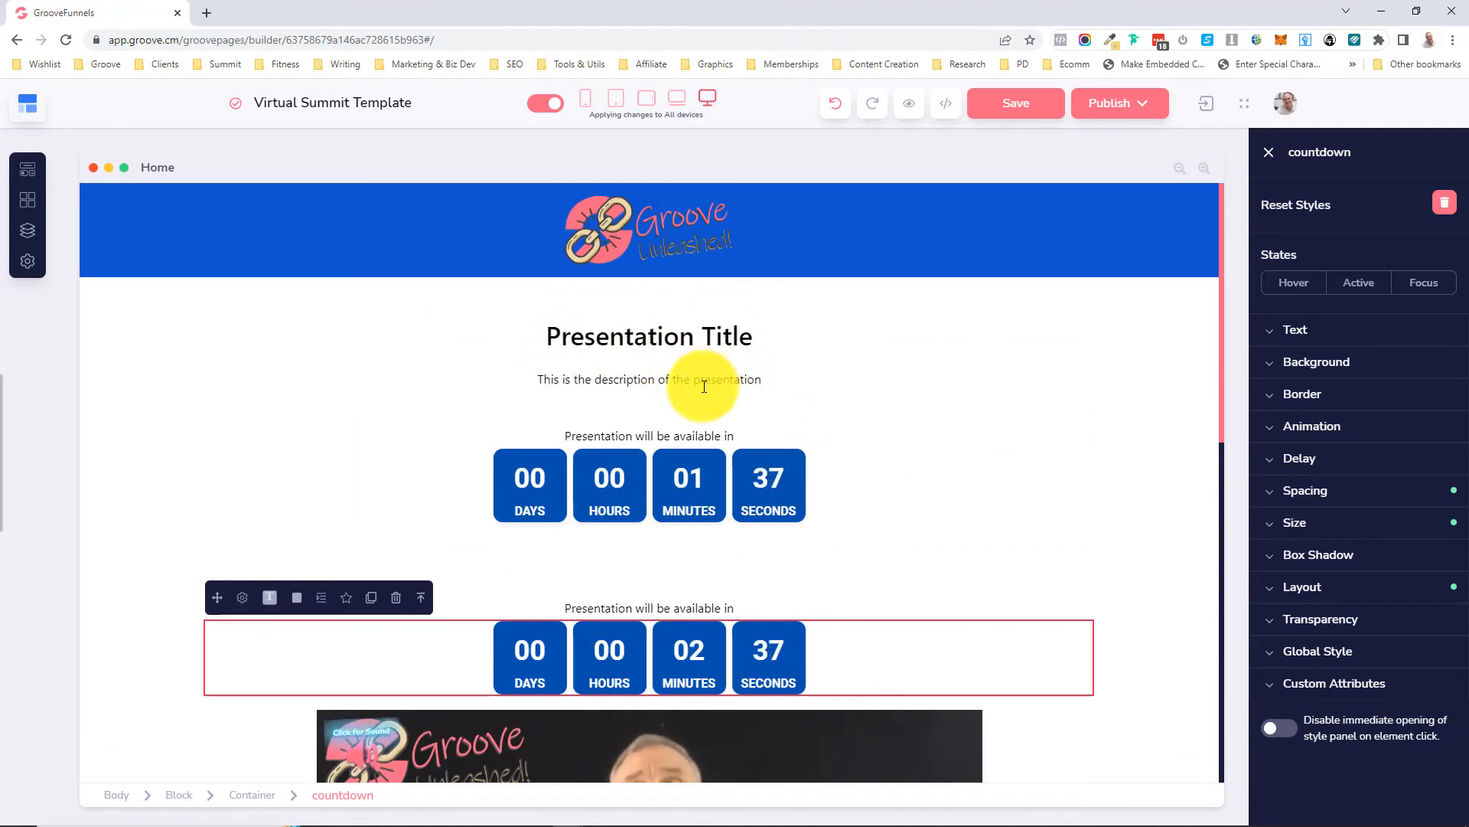
pyautogui.scroll(-9, 820, 427)
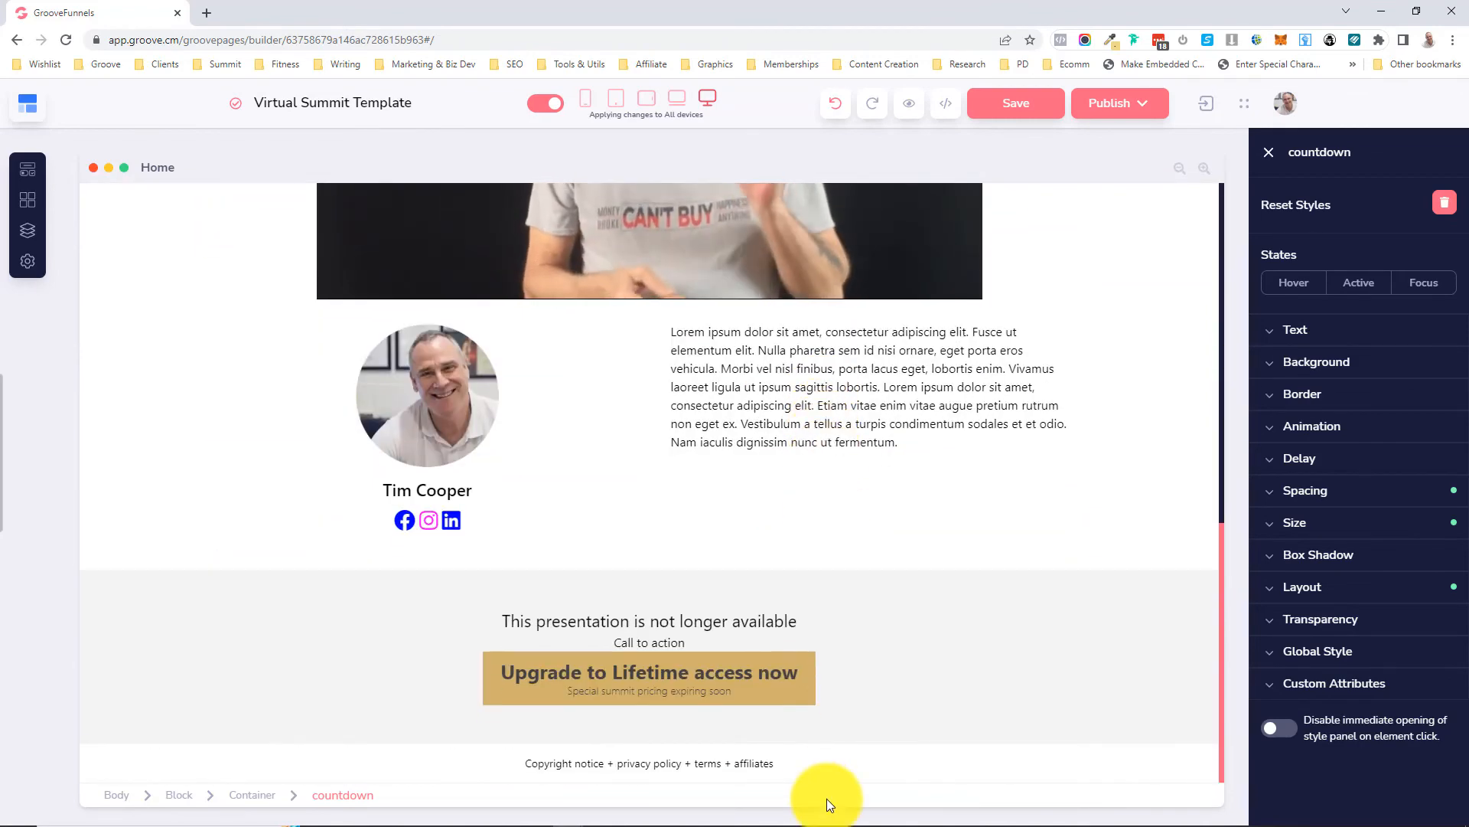
pyautogui.scroll(3, 866, 656)
pyautogui.scroll(7, 865, 656)
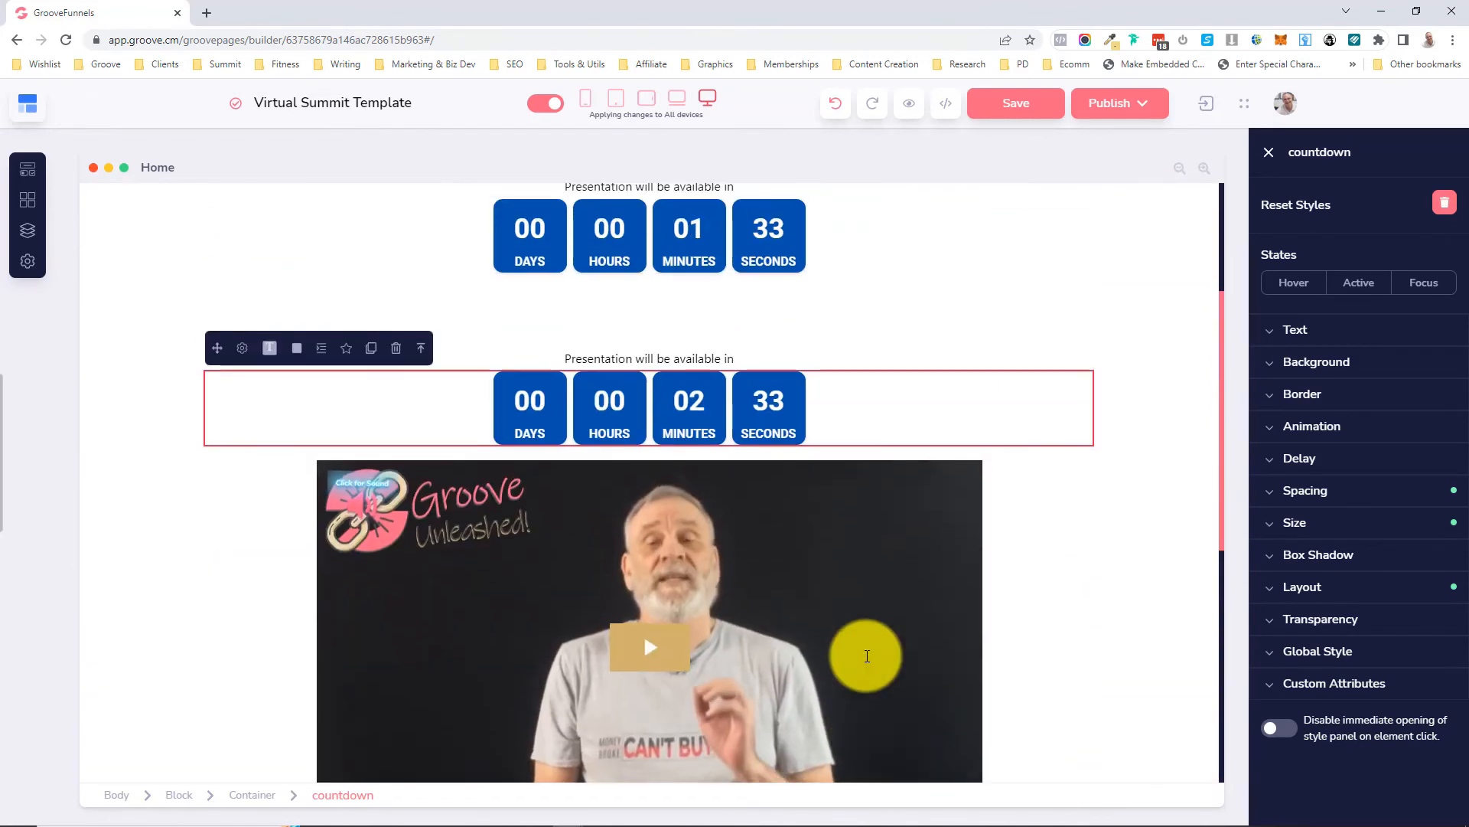
pyautogui.scroll(-4, 862, 656)
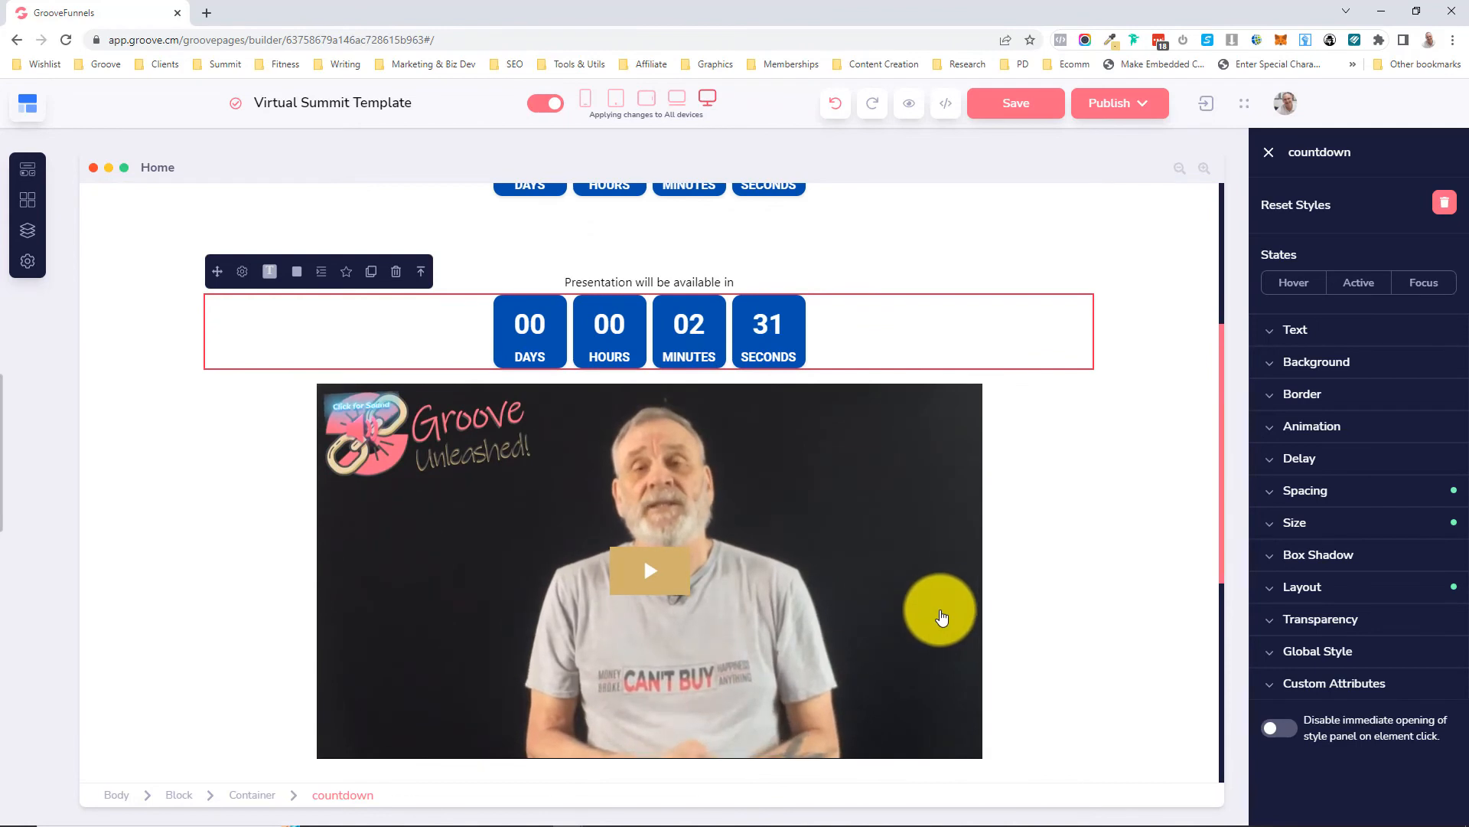
pyautogui.scroll(2, 949, 620)
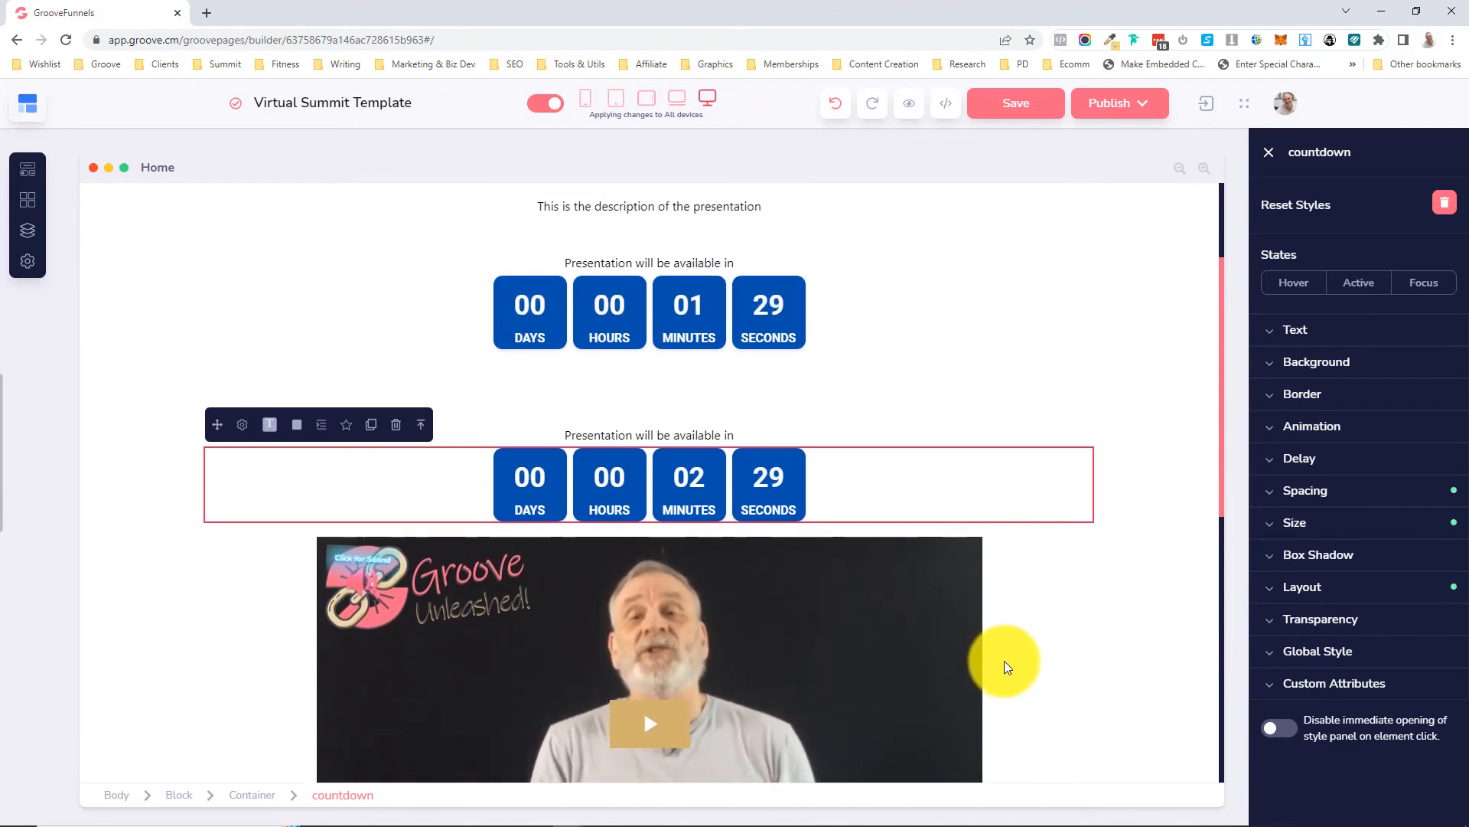
pyautogui.scroll(-2, 1003, 658)
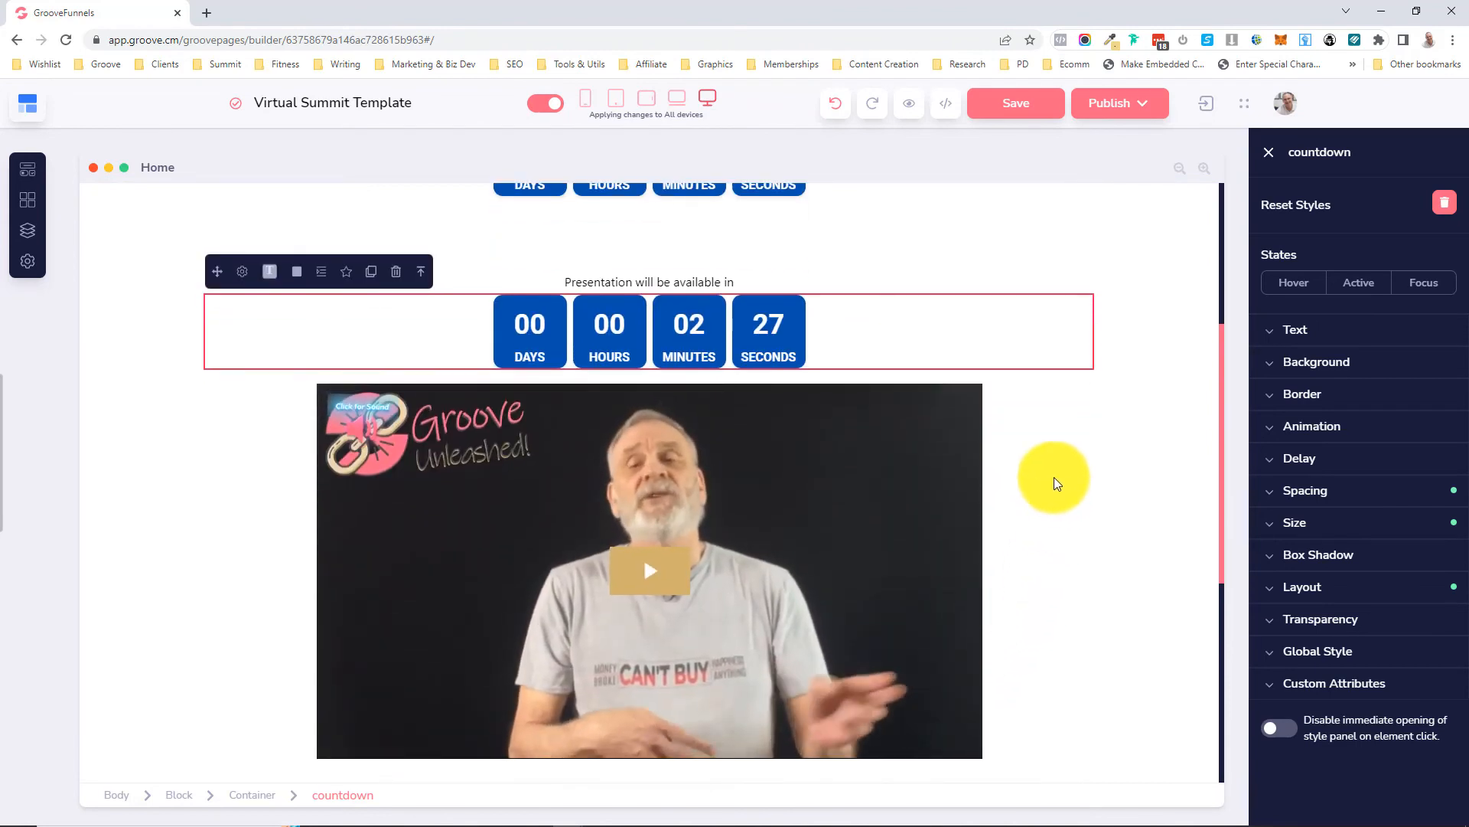
# - Save the page and give the Livepresentation block a display delay of 02 seconds
pyautogui.click(1017, 103)
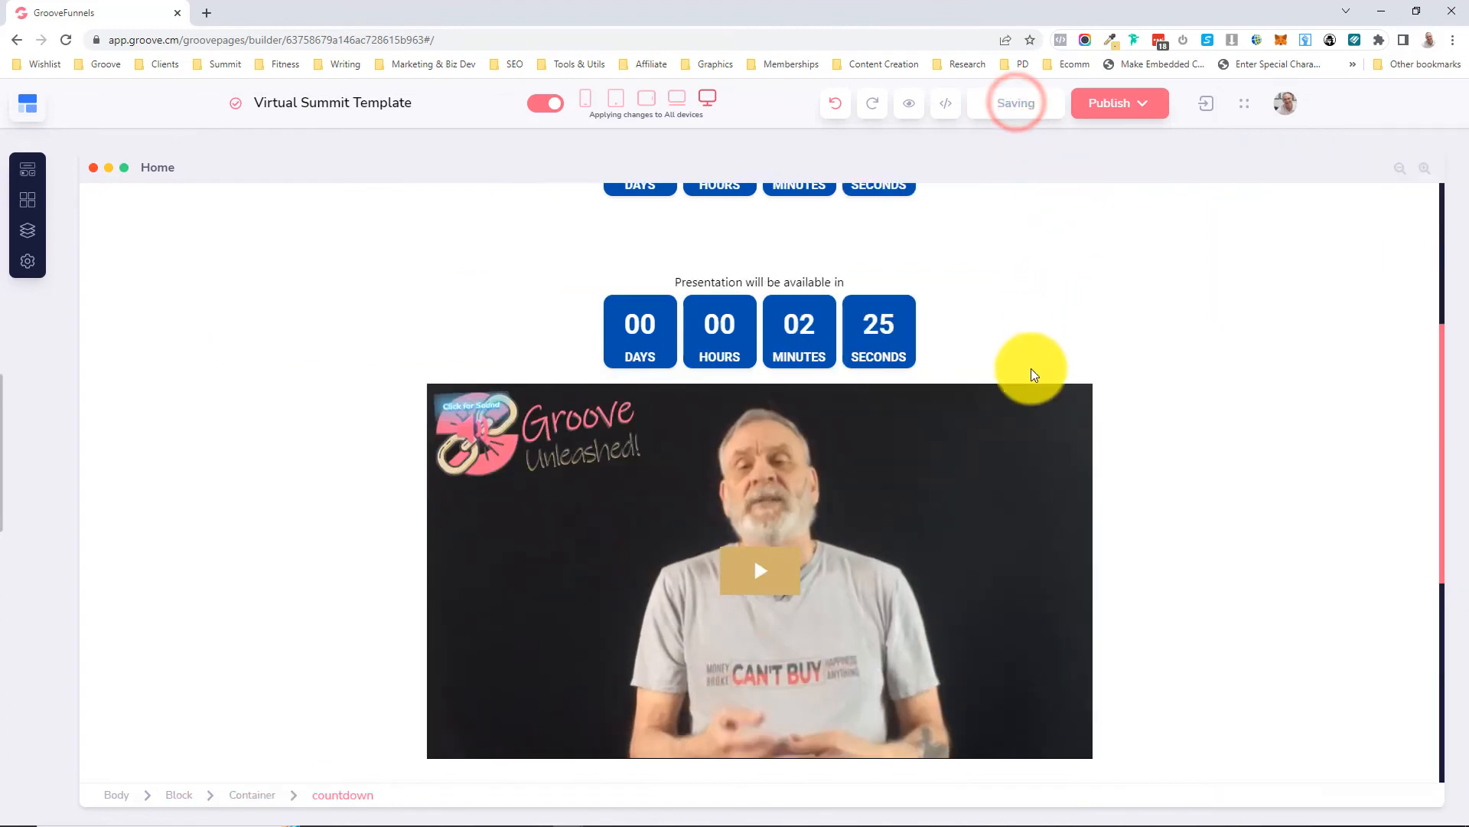
pyautogui.click(1025, 460)
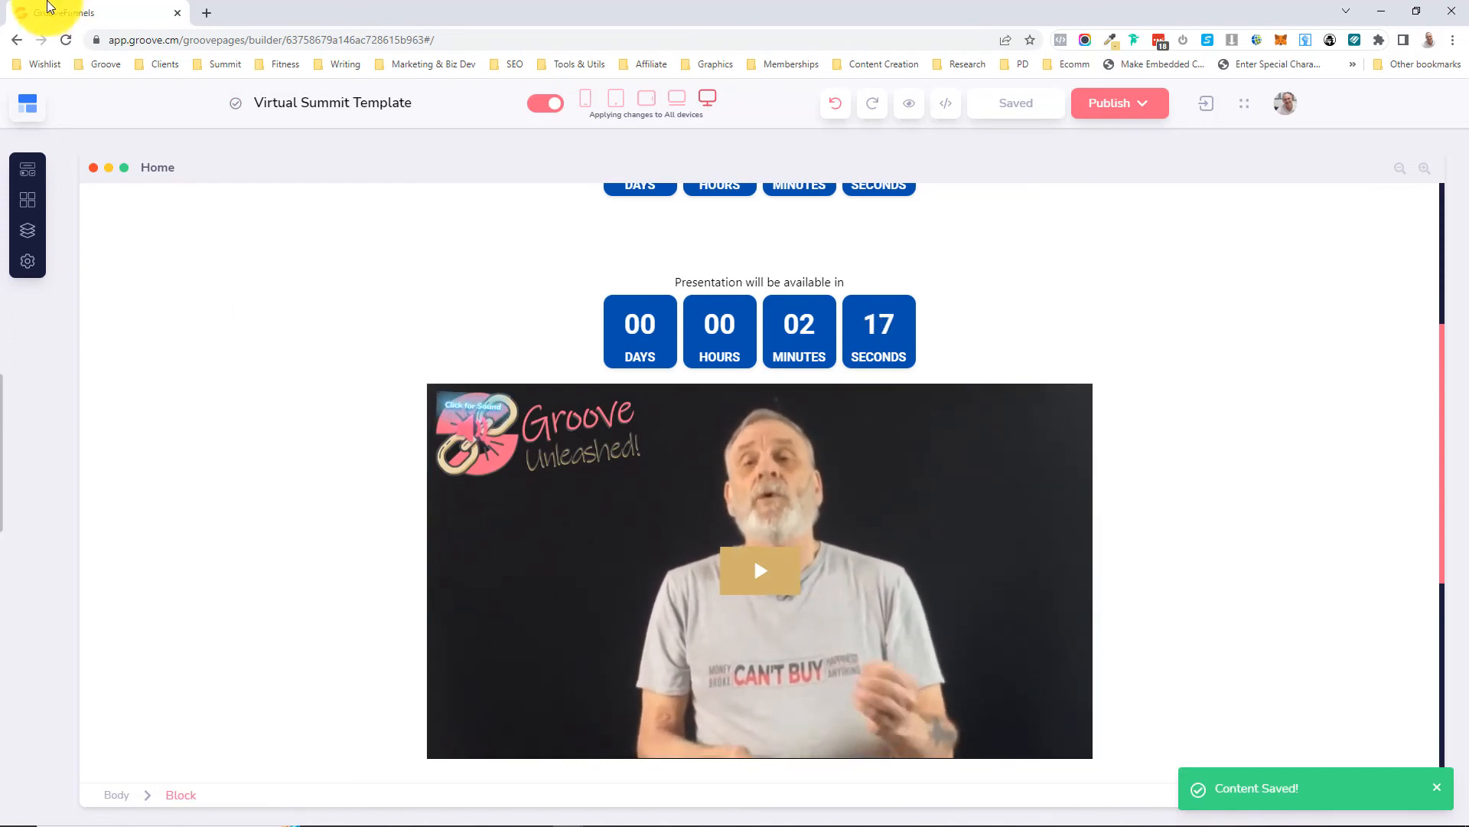
pyautogui.click(1161, 396)
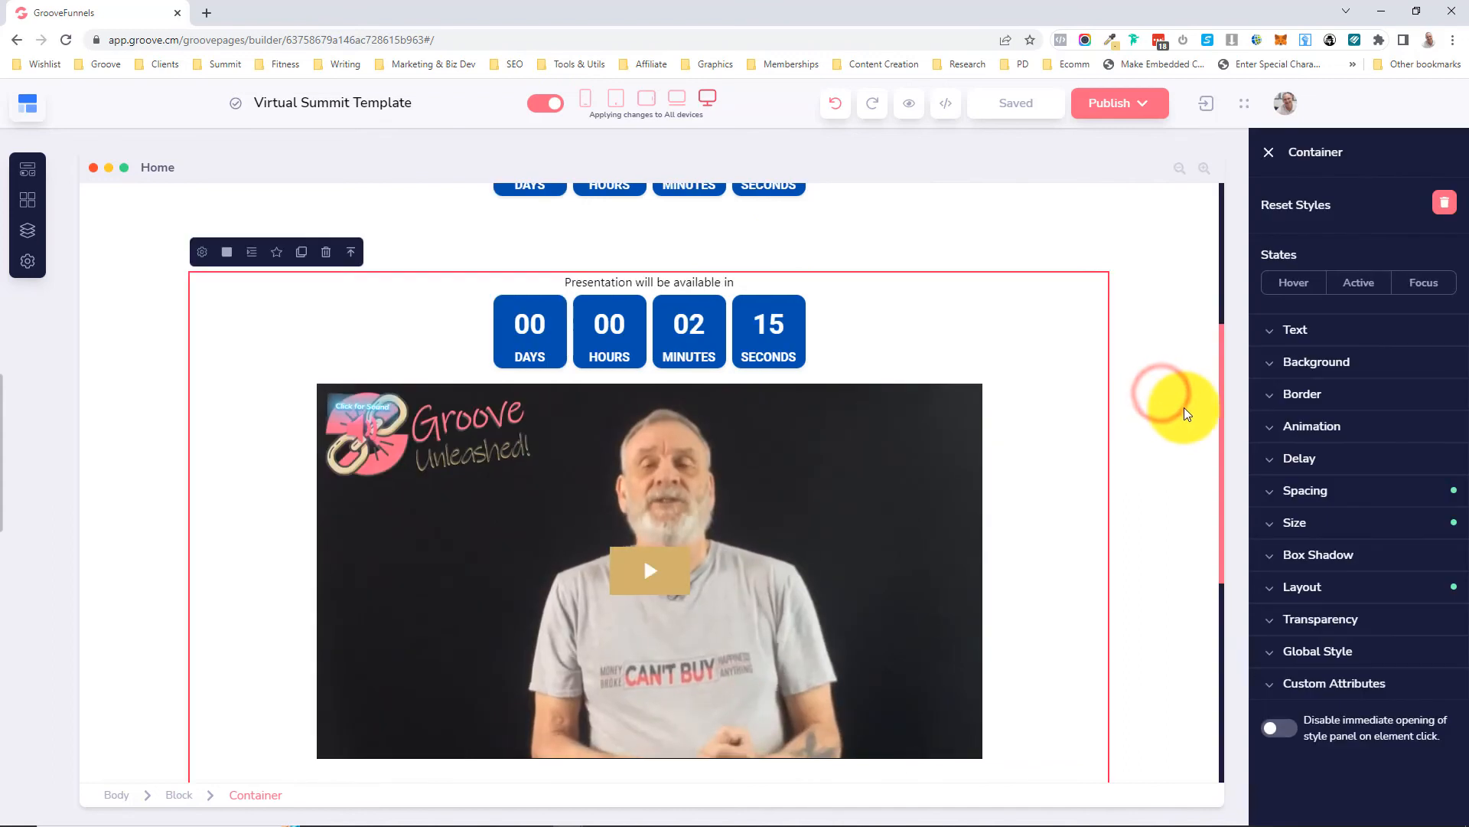
pyautogui.click(1167, 402)
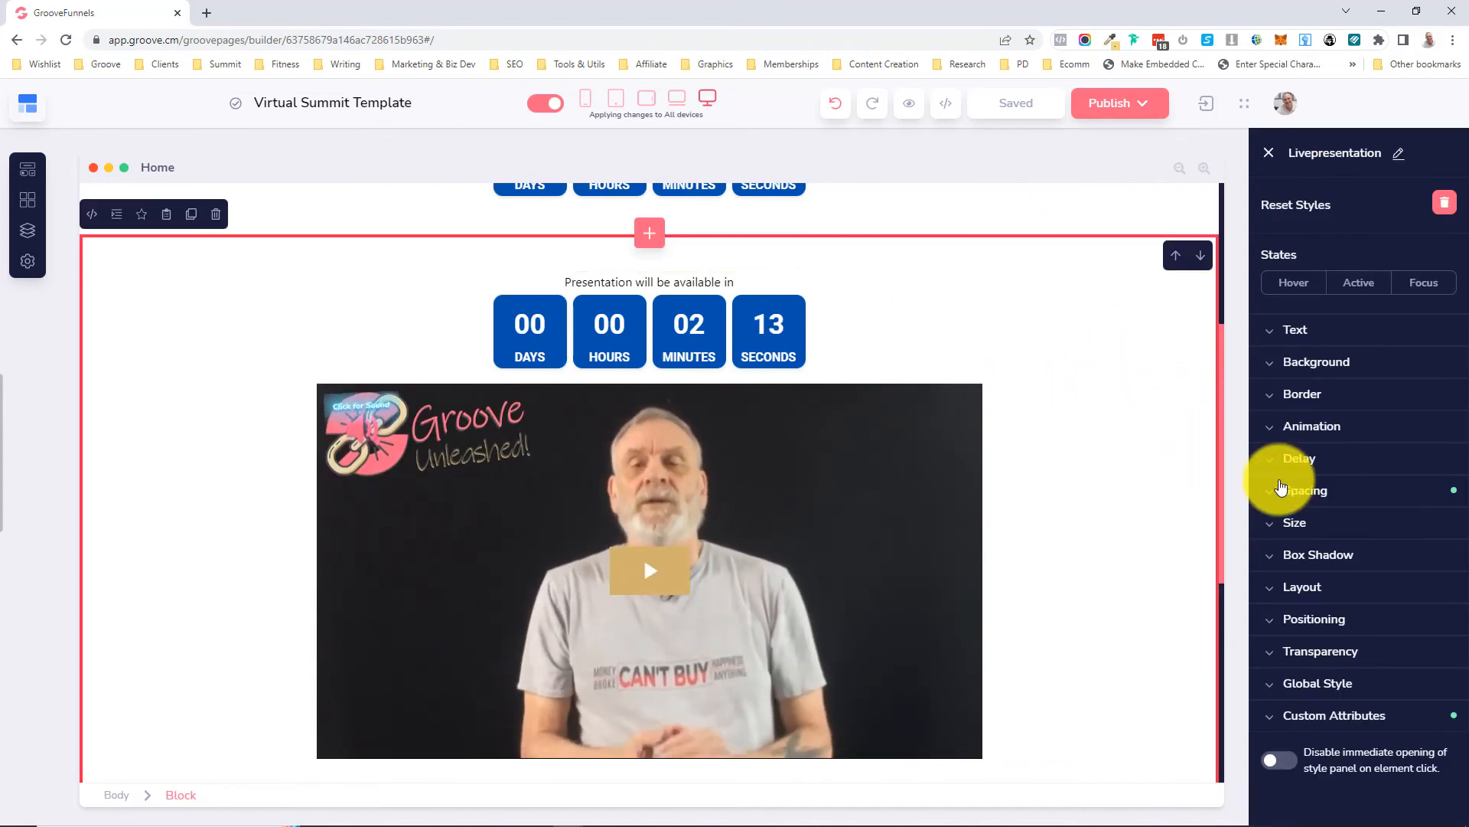
pyautogui.click(1321, 461)
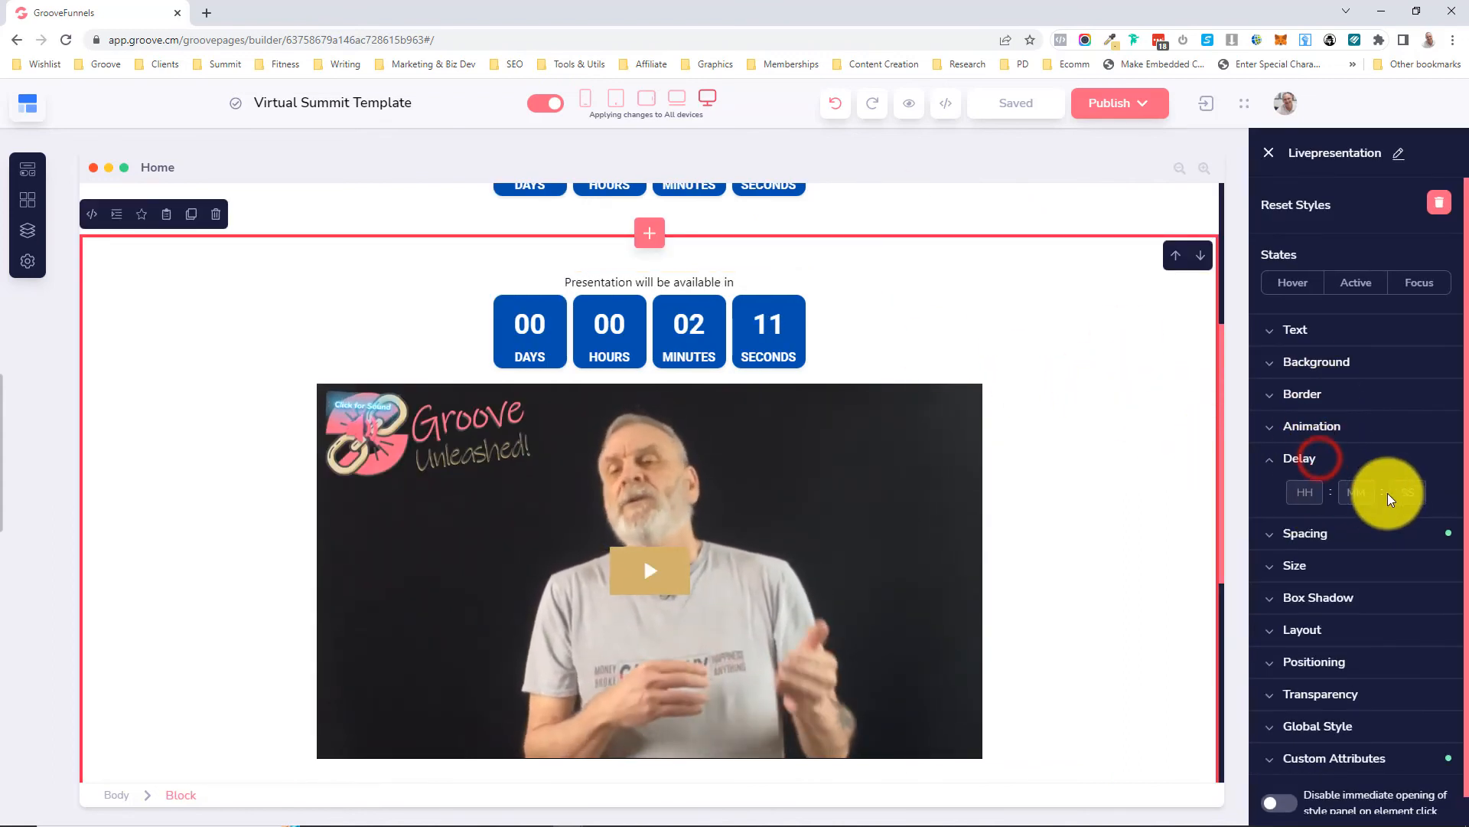
pyautogui.click(1399, 492)
pyautogui.write('02')
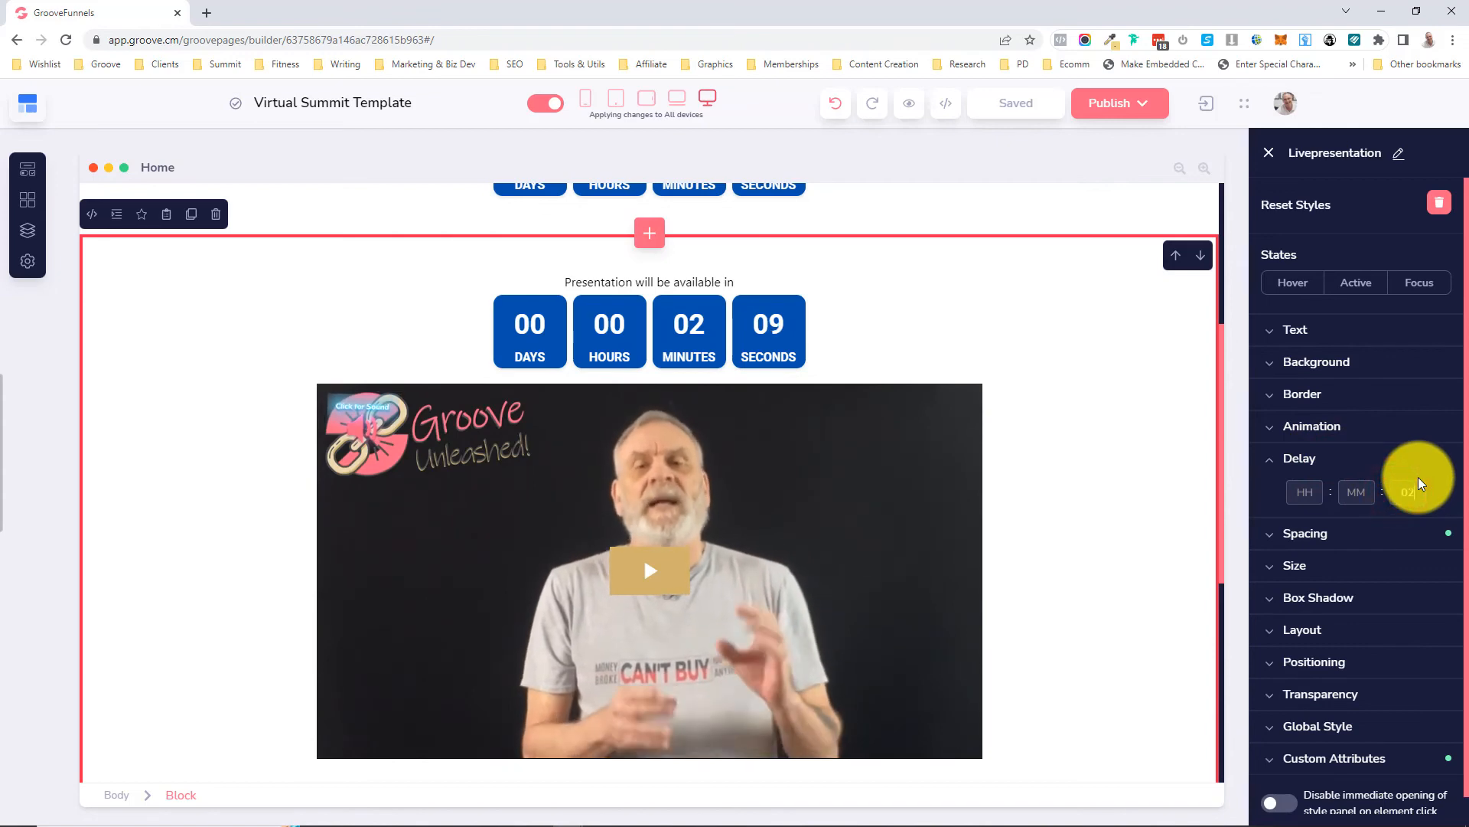
pyautogui.click(1156, 484)
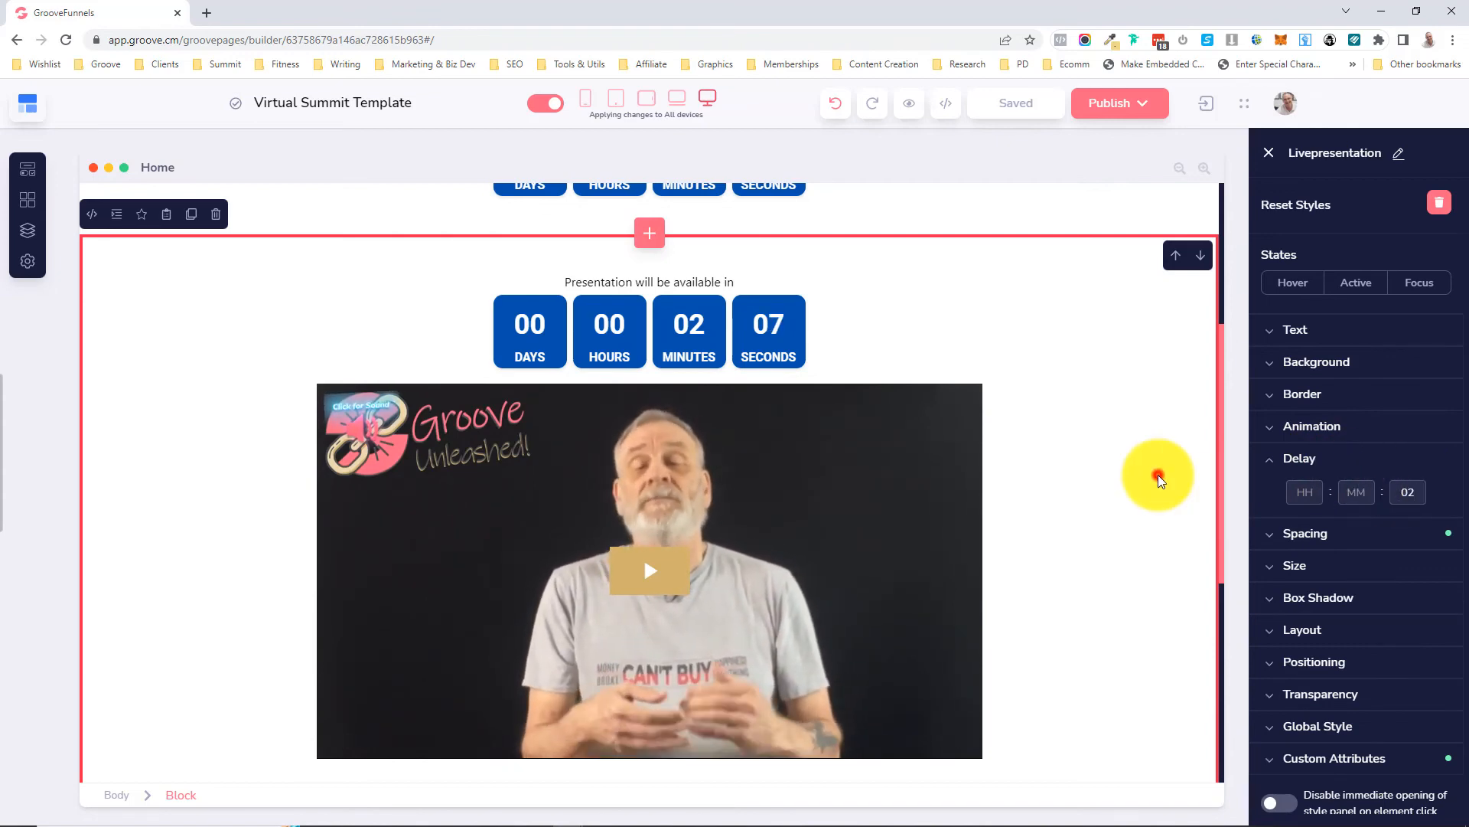
# - Give the grey block with the "Upgrade to Lifetime access now" call to action a display delay of 02 seconds
pyautogui.scroll(-5, 1167, 498)
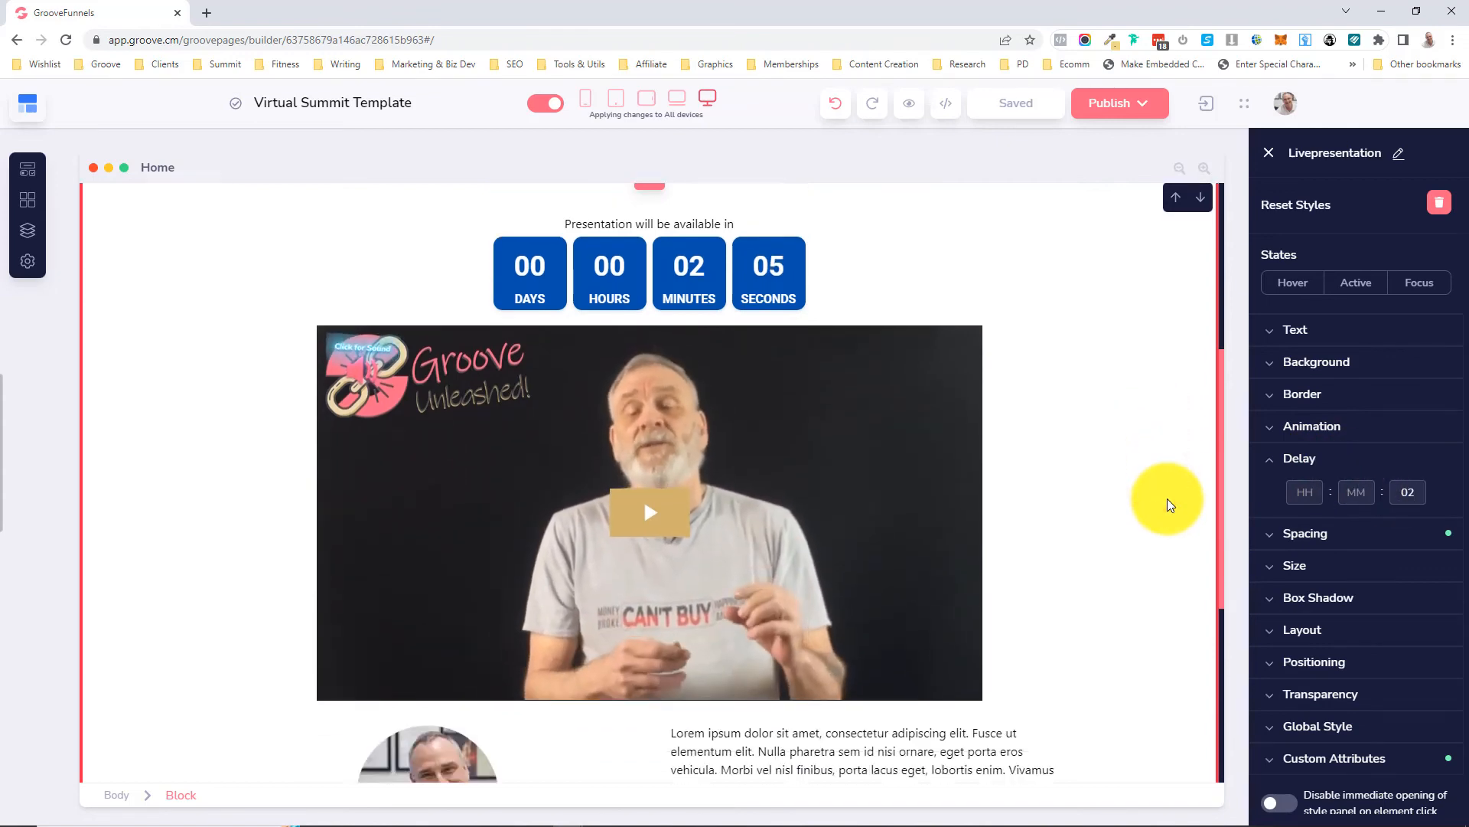
pyautogui.scroll(-1, 1148, 570)
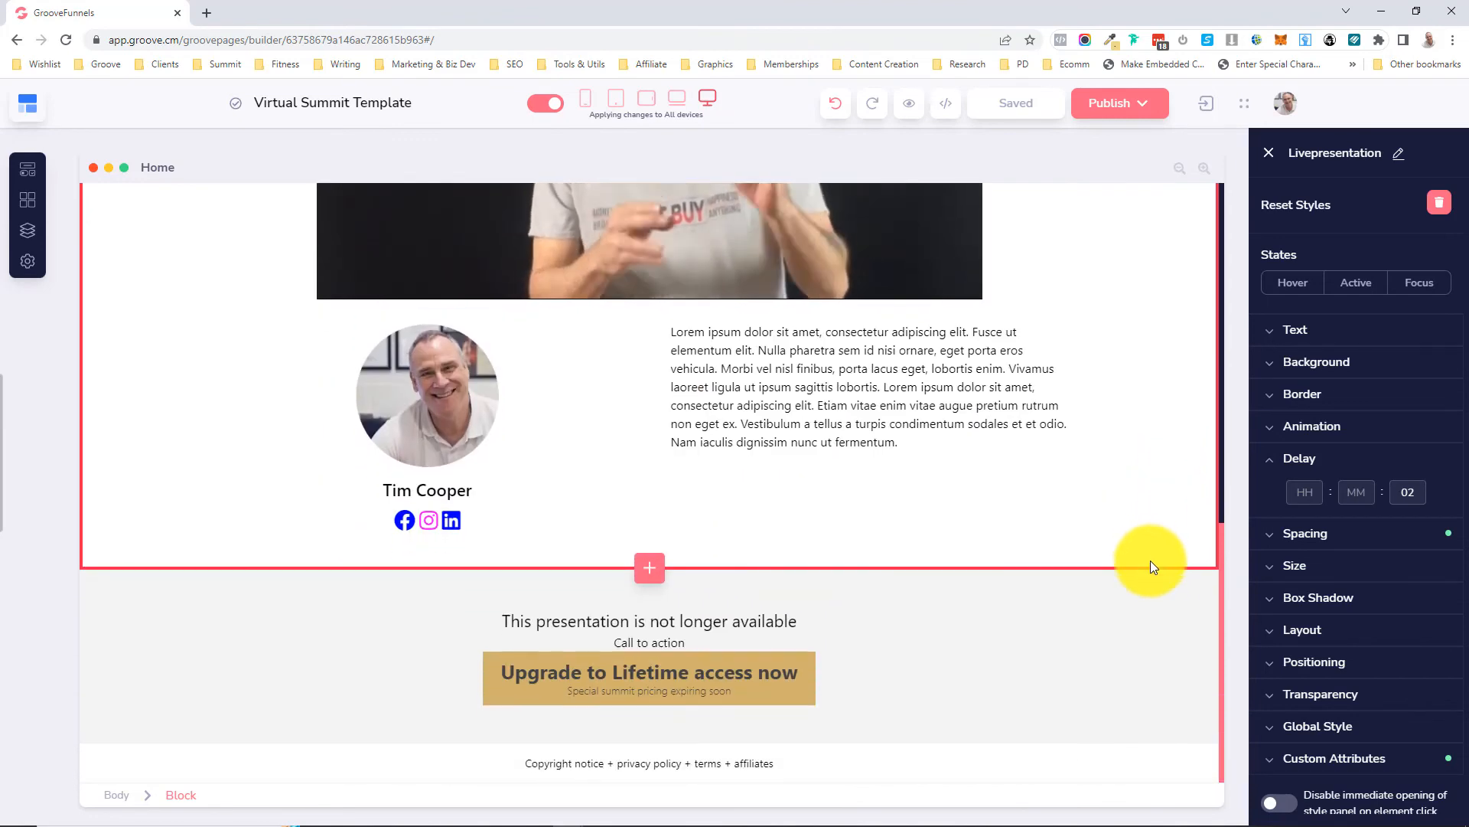
pyautogui.click(1154, 616)
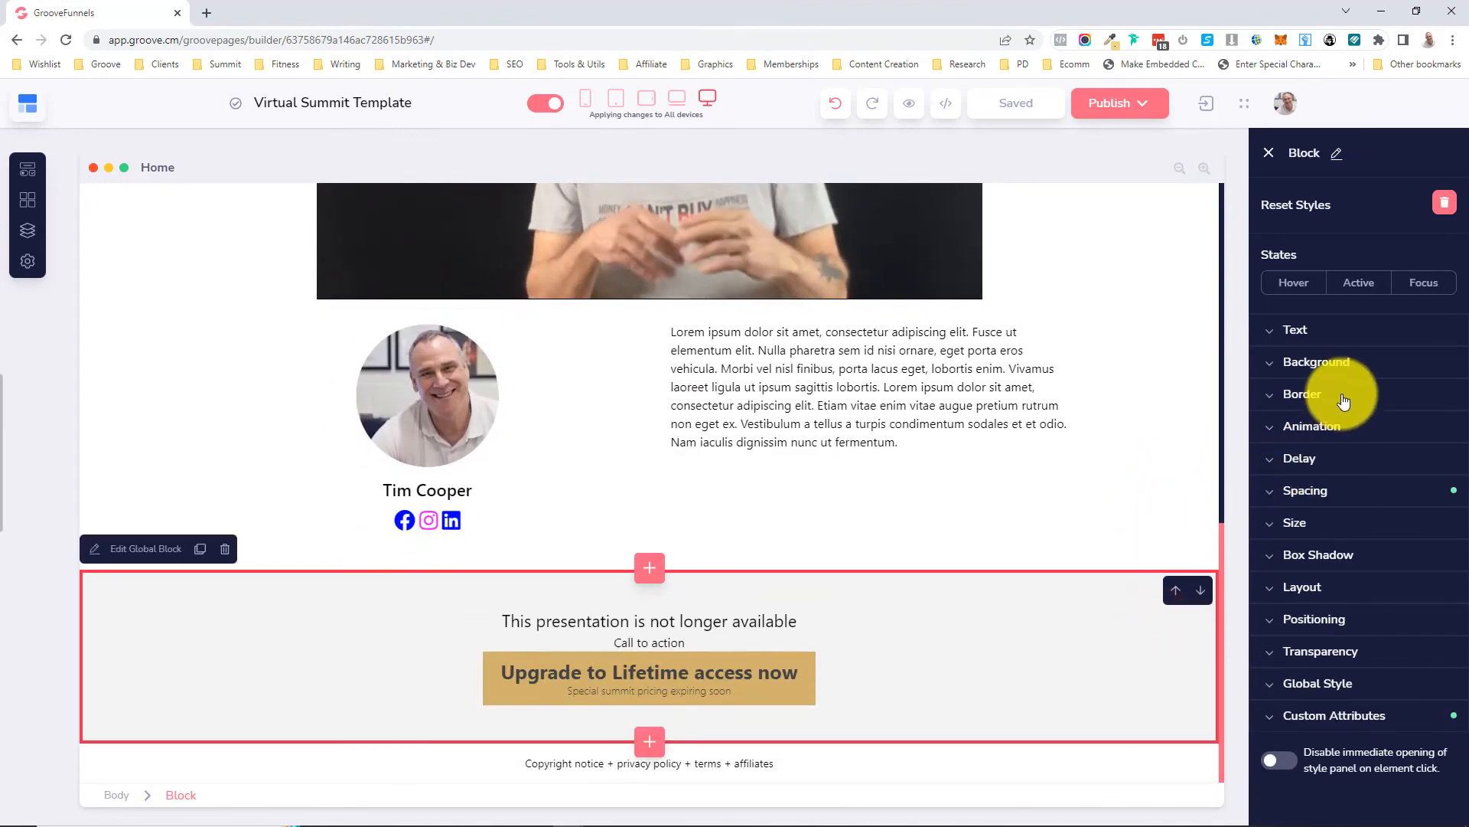
pyautogui.click(1312, 457)
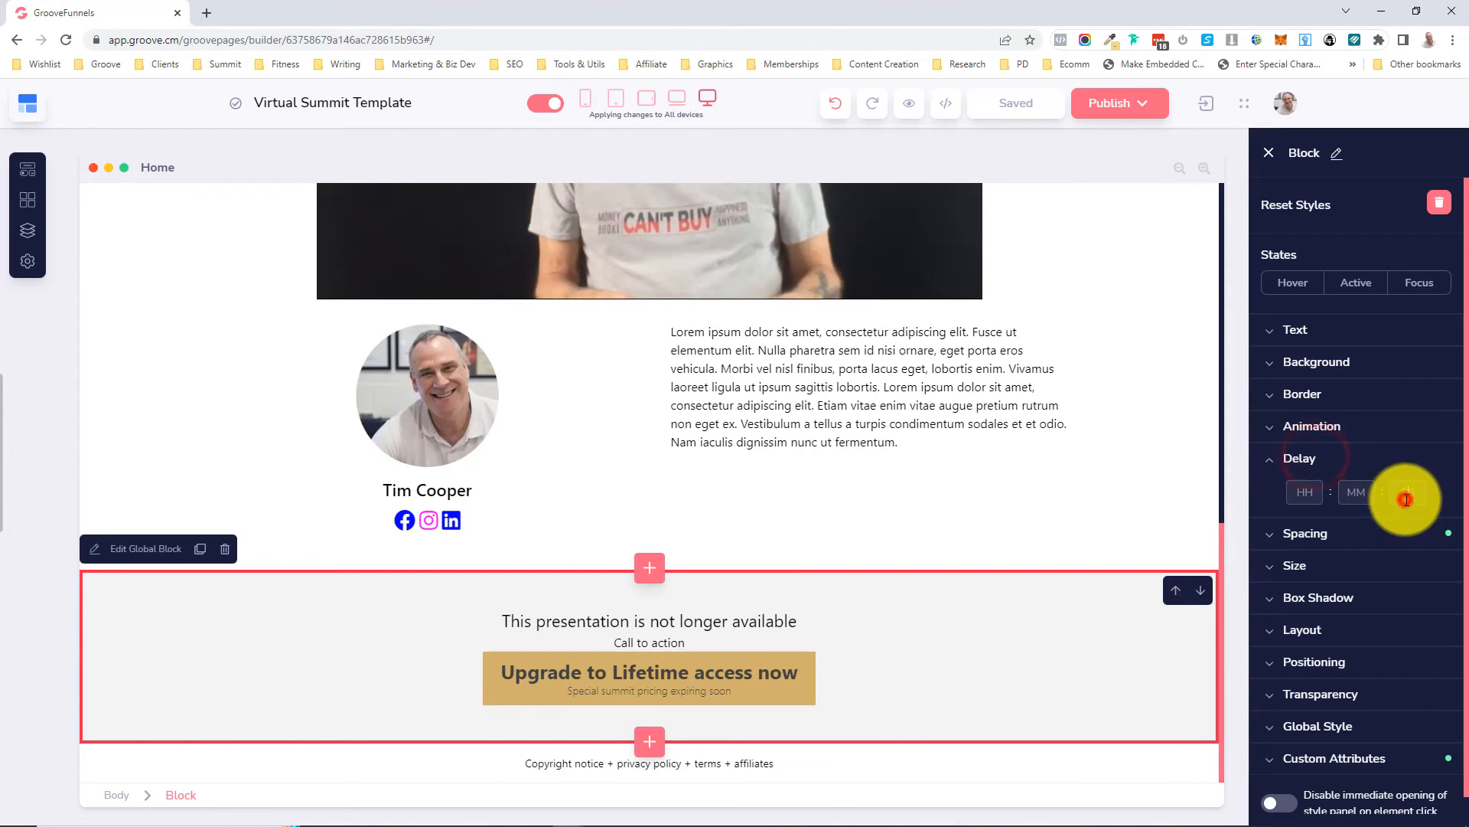
pyautogui.click(1406, 499)
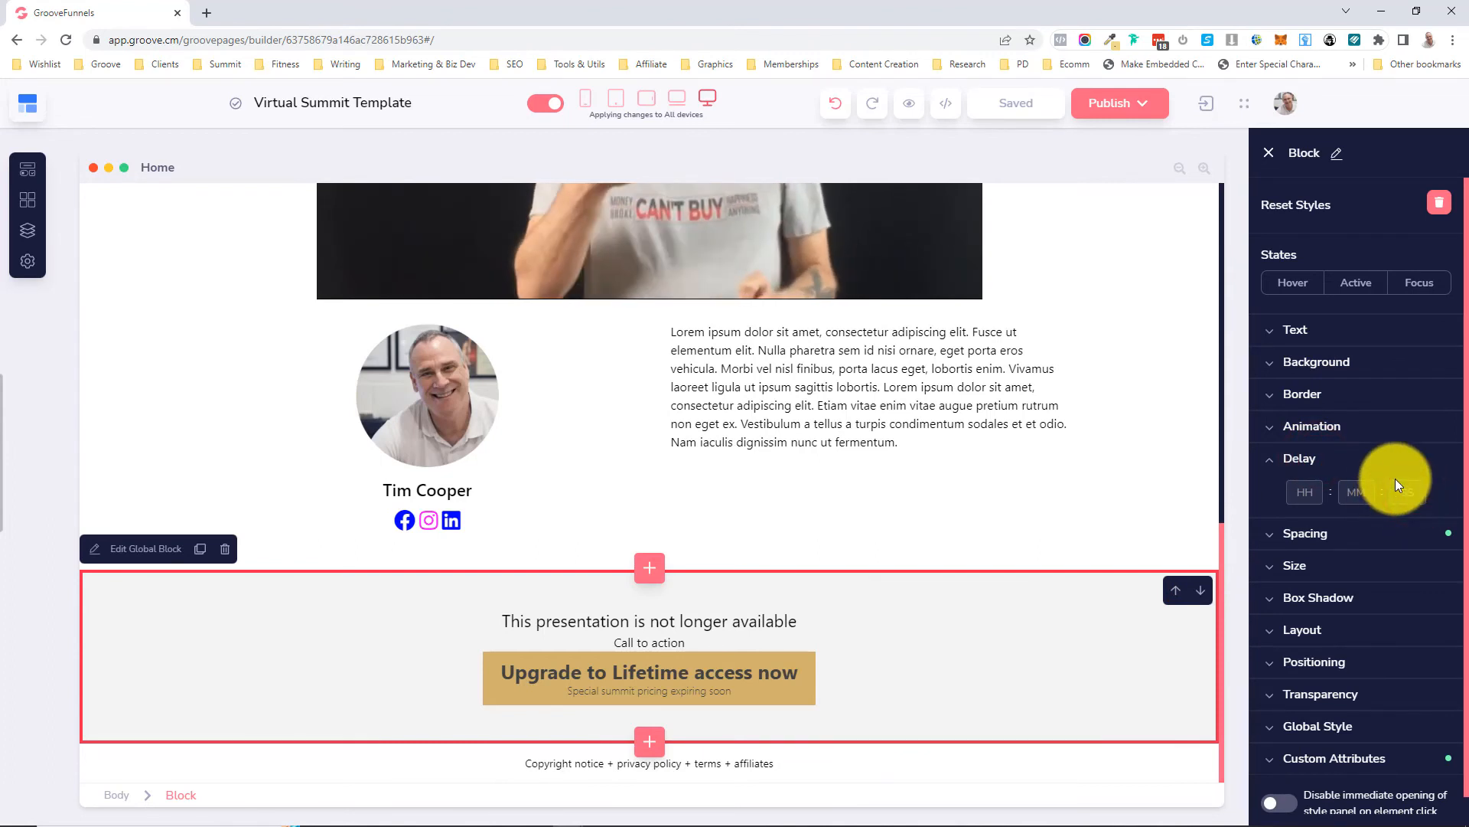
pyautogui.write('02')
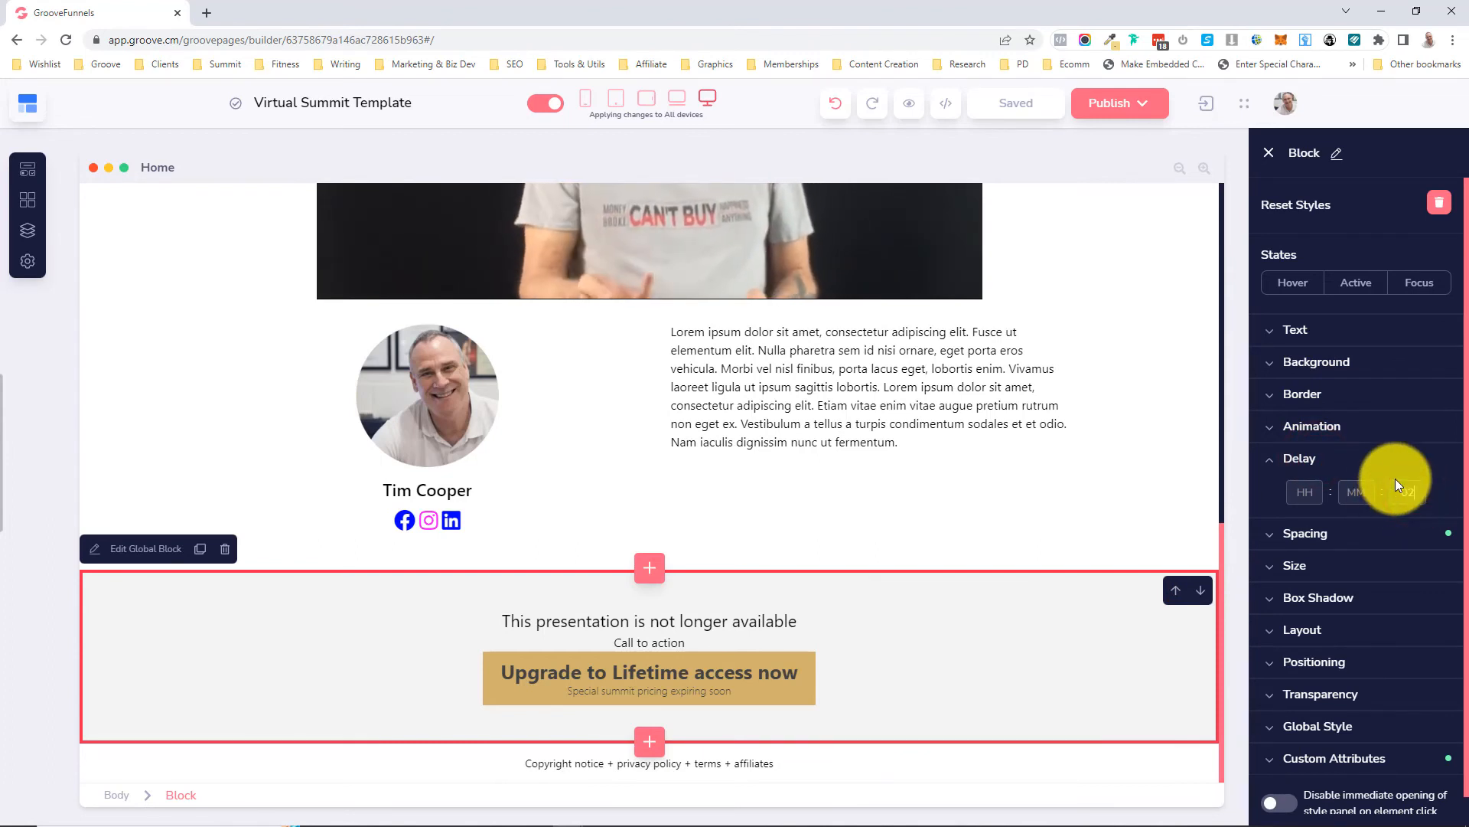
# - Rename the grey call-to-action block as PostPresentation and save the page
pyautogui.click(1328, 153)
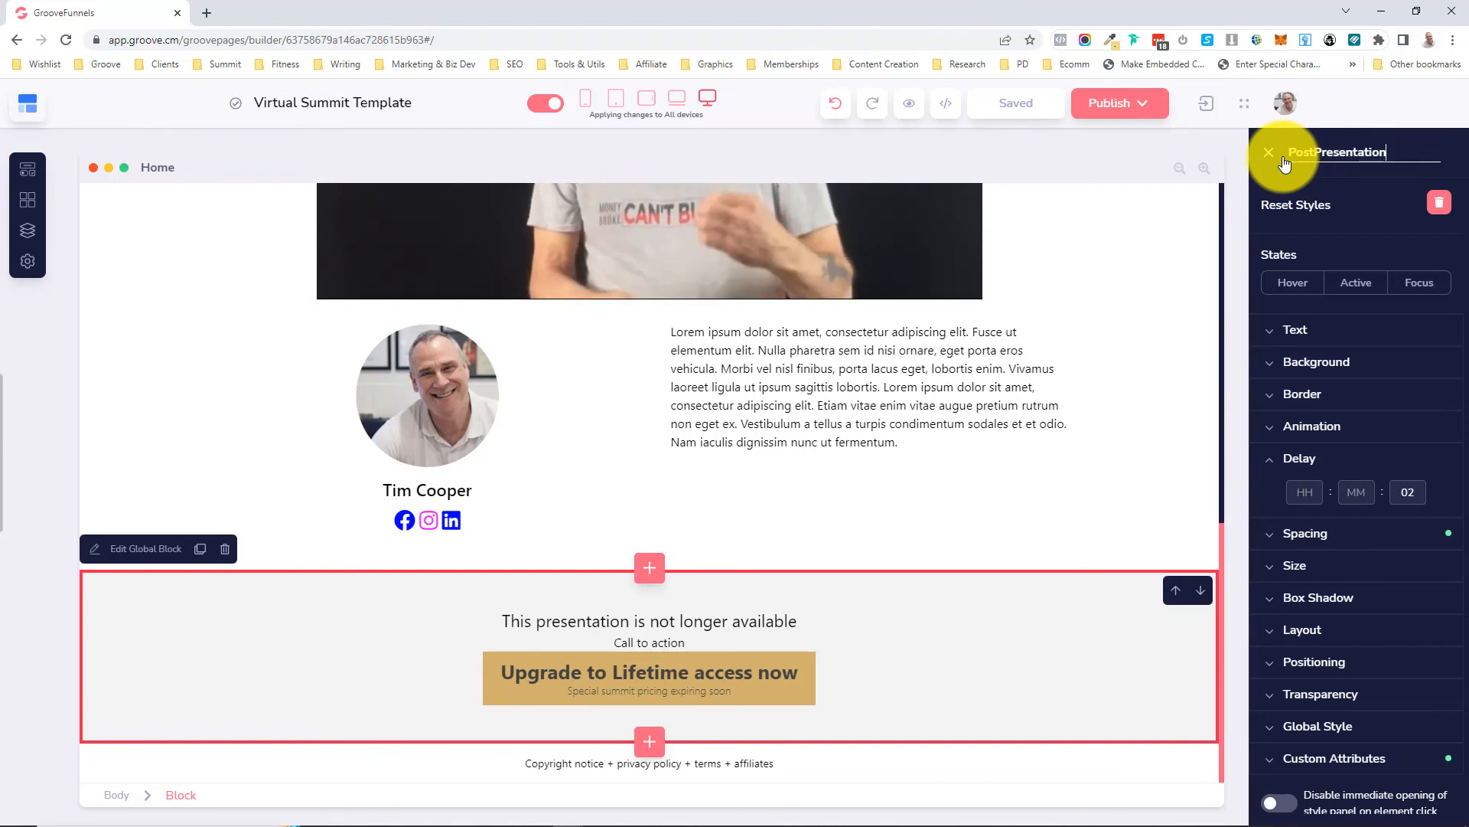
pyautogui.press('Return')
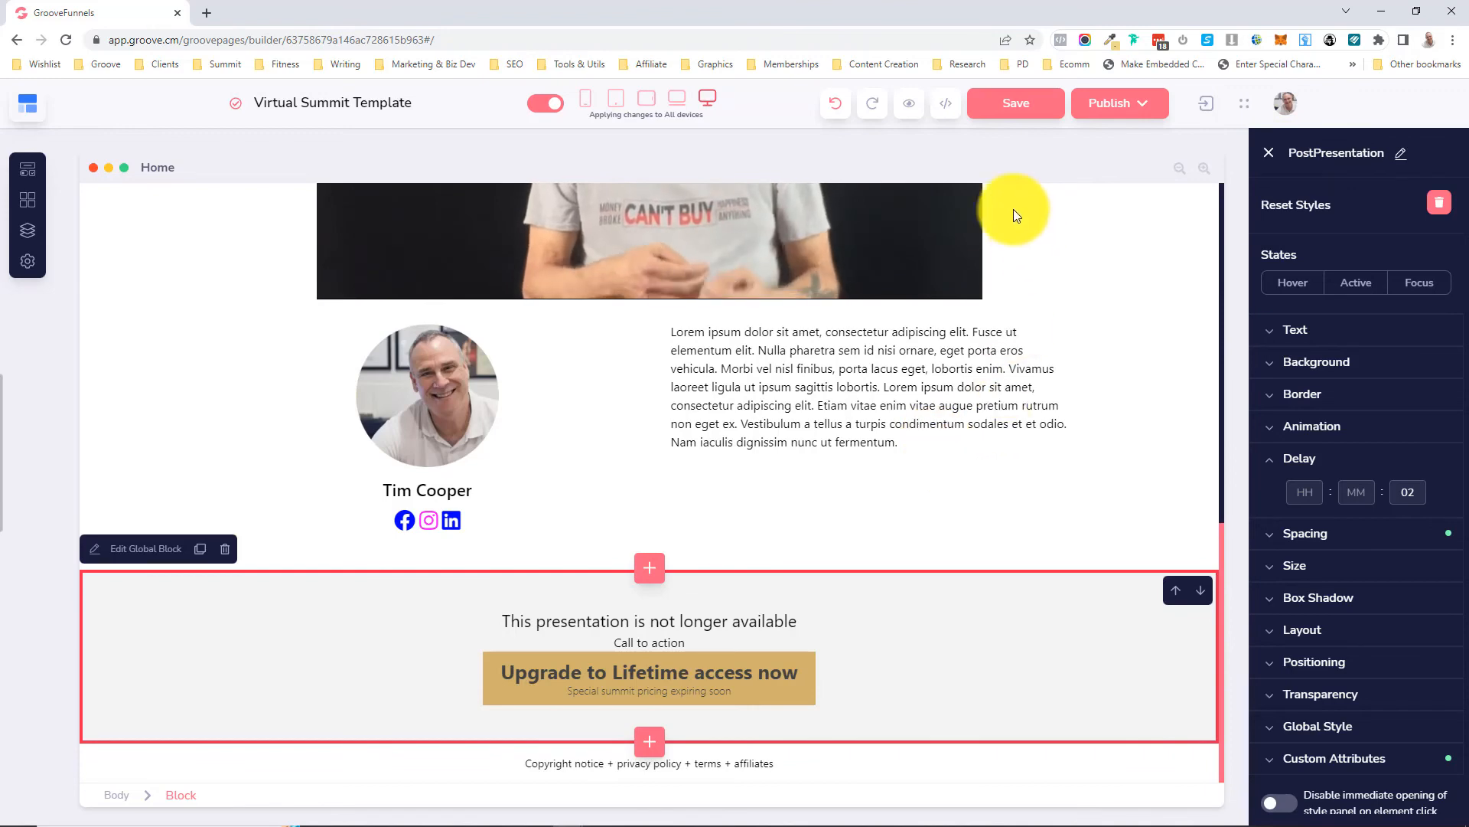
pyautogui.click(1015, 116)
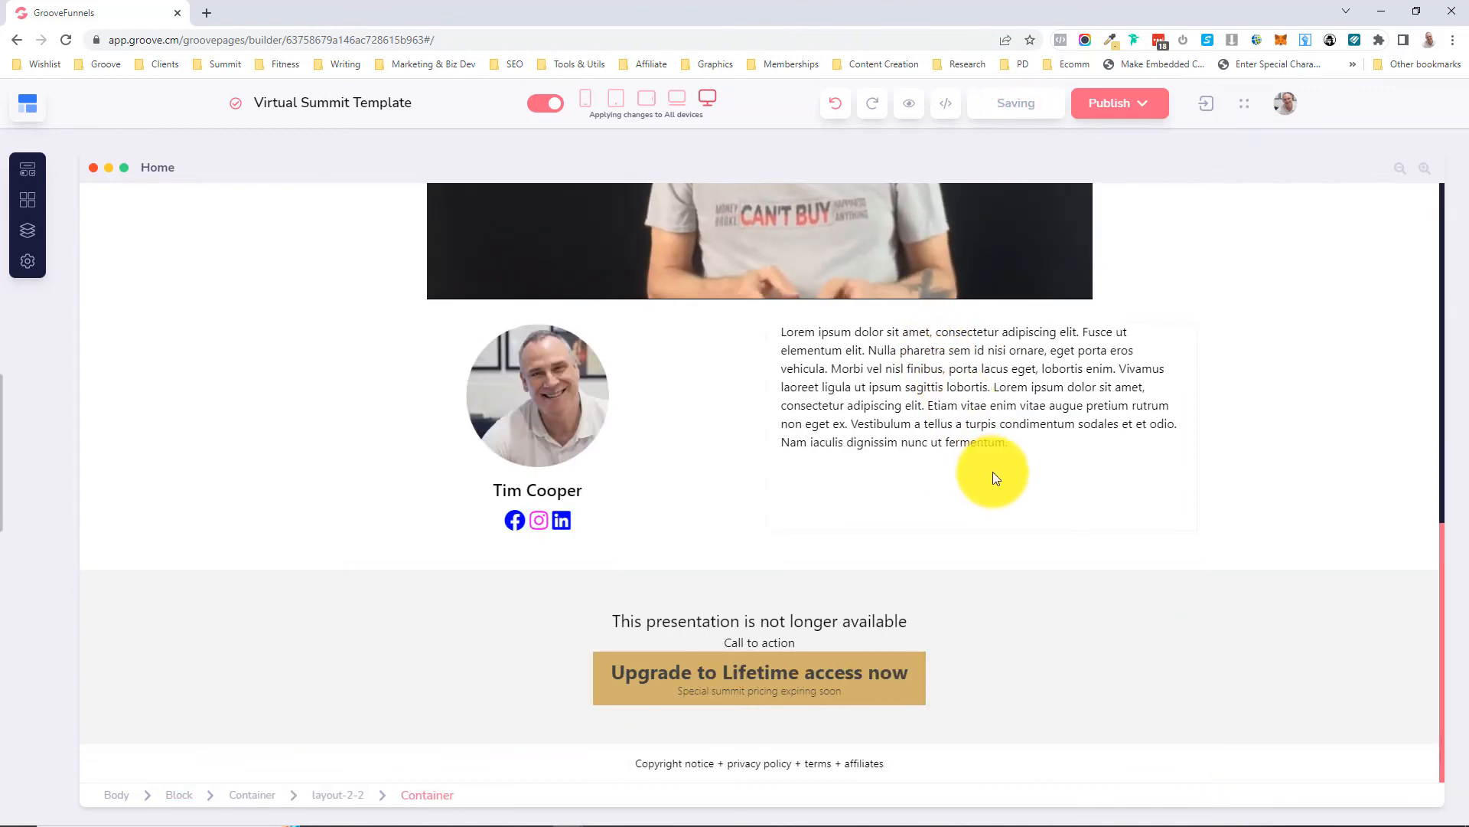
# - Publish the website on the GroovePages subdomain with summitdemo as the folder
pyautogui.scroll(10, 993, 470)
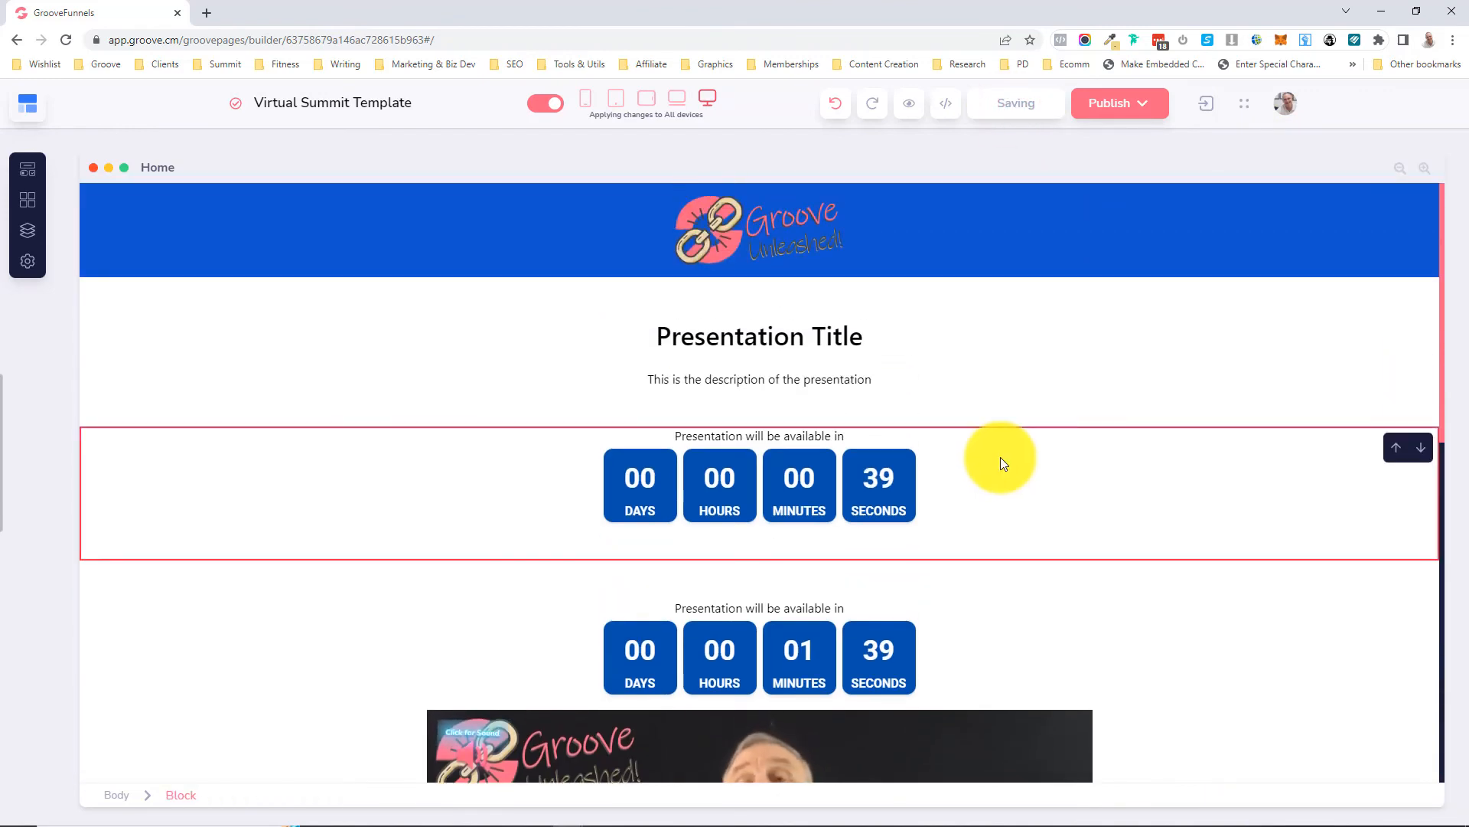
pyautogui.click(1122, 105)
pyautogui.click(957, 381)
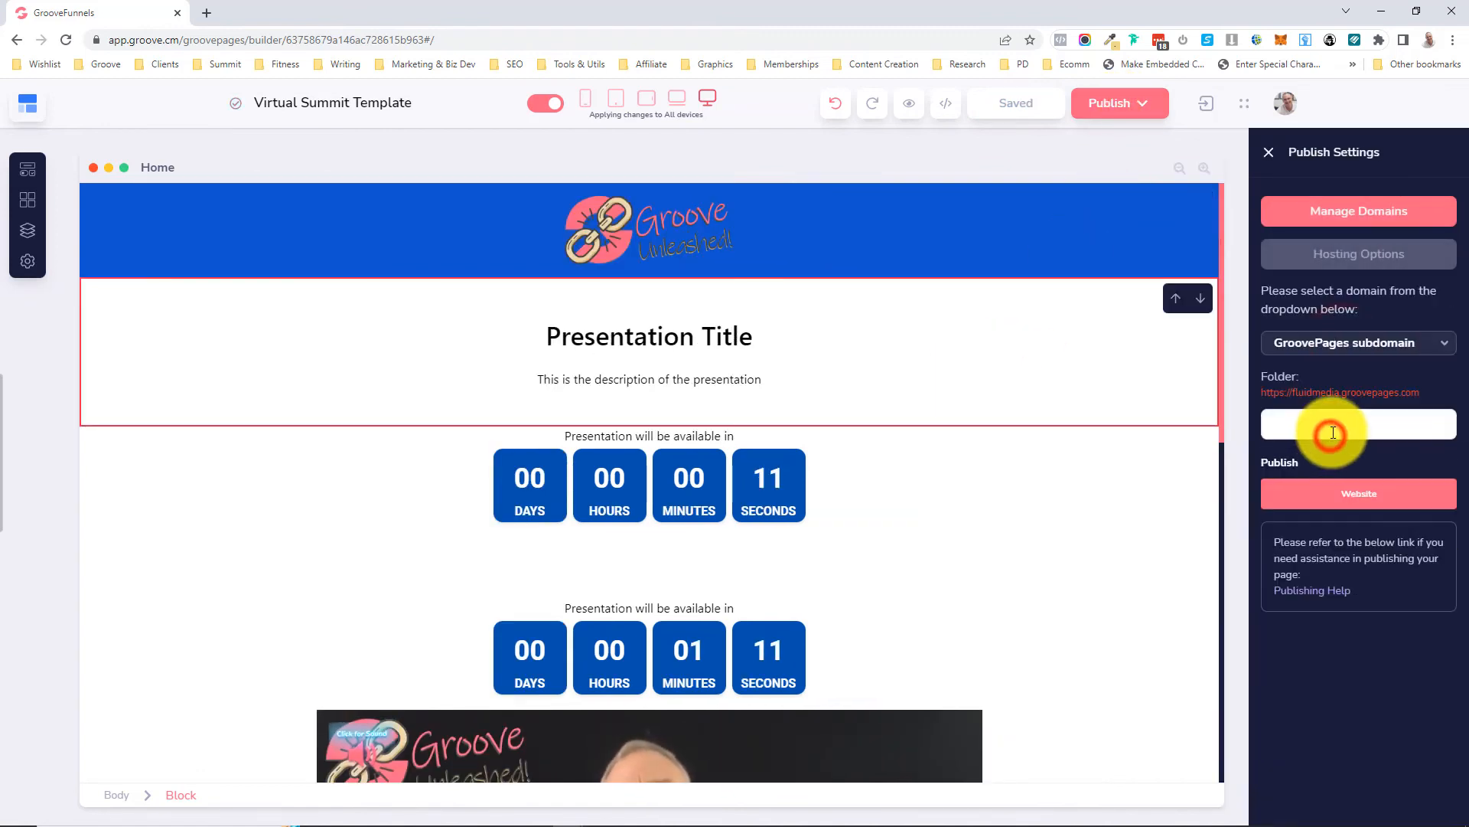
pyautogui.click(1335, 431)
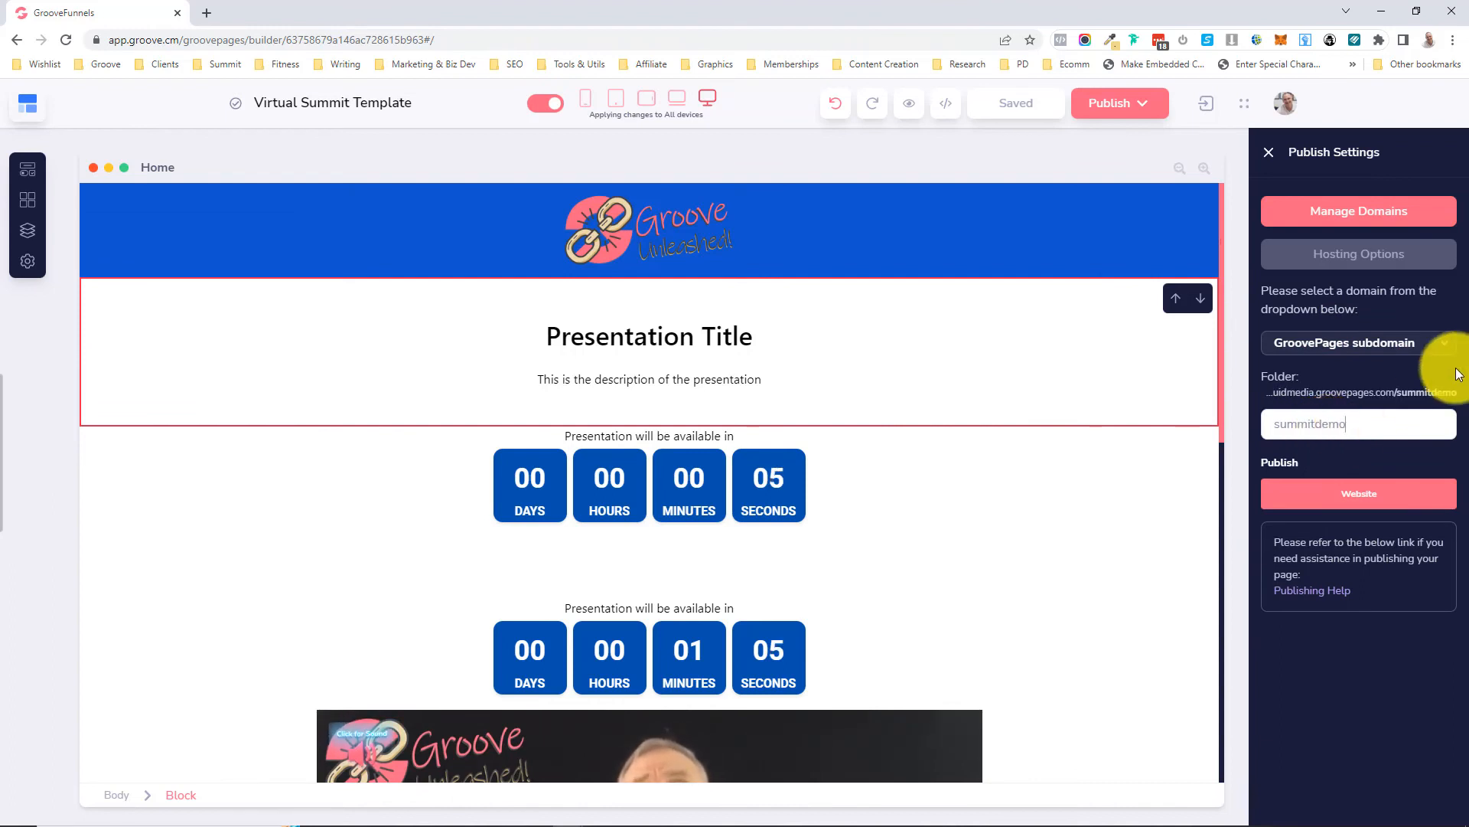
pyautogui.click(1271, 503)
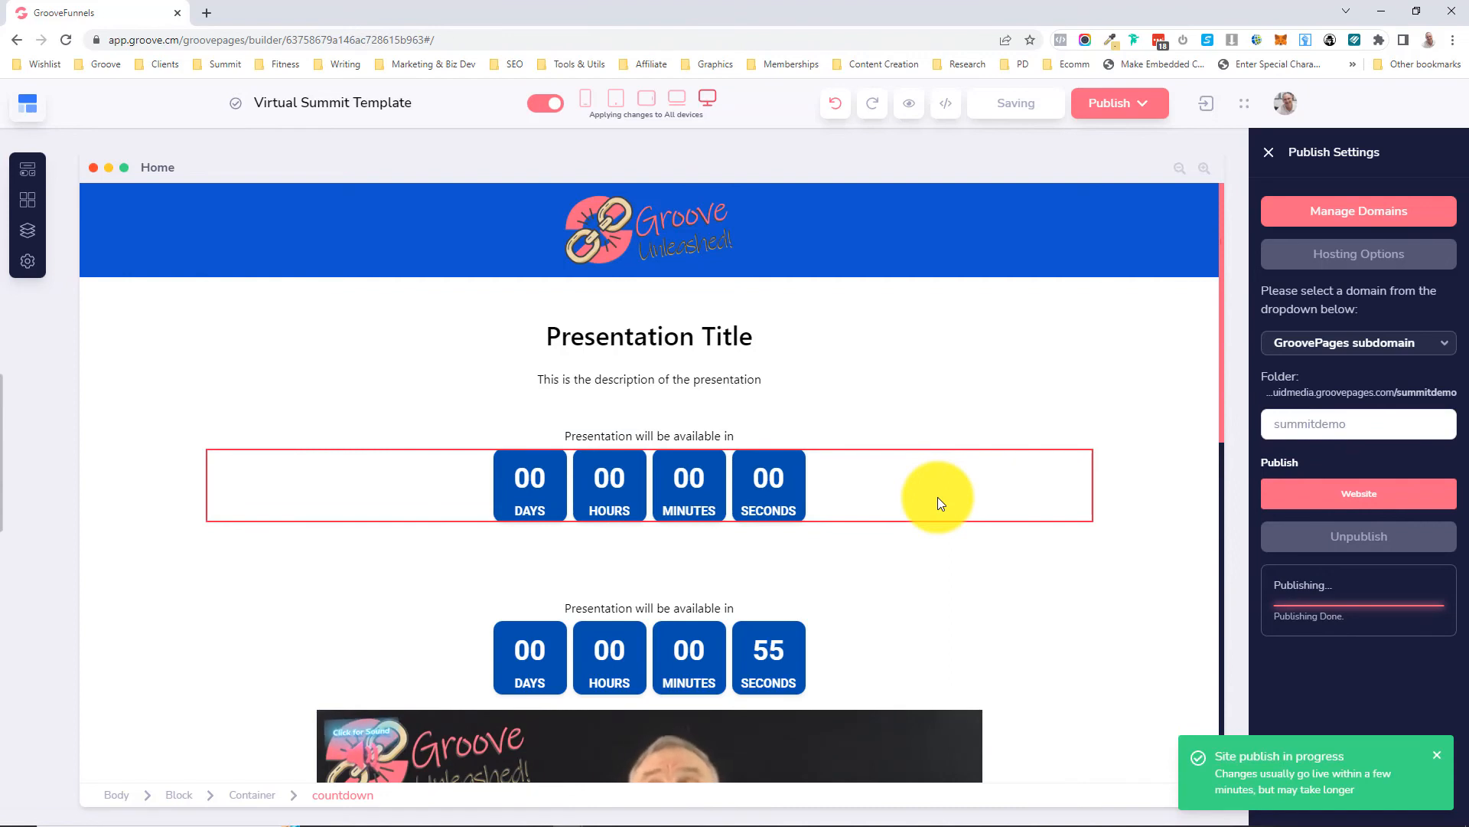
# - Set the static time of the countdown that hides Prepresention and shows Livepresentation to 11:44
pyautogui.click(364, 494)
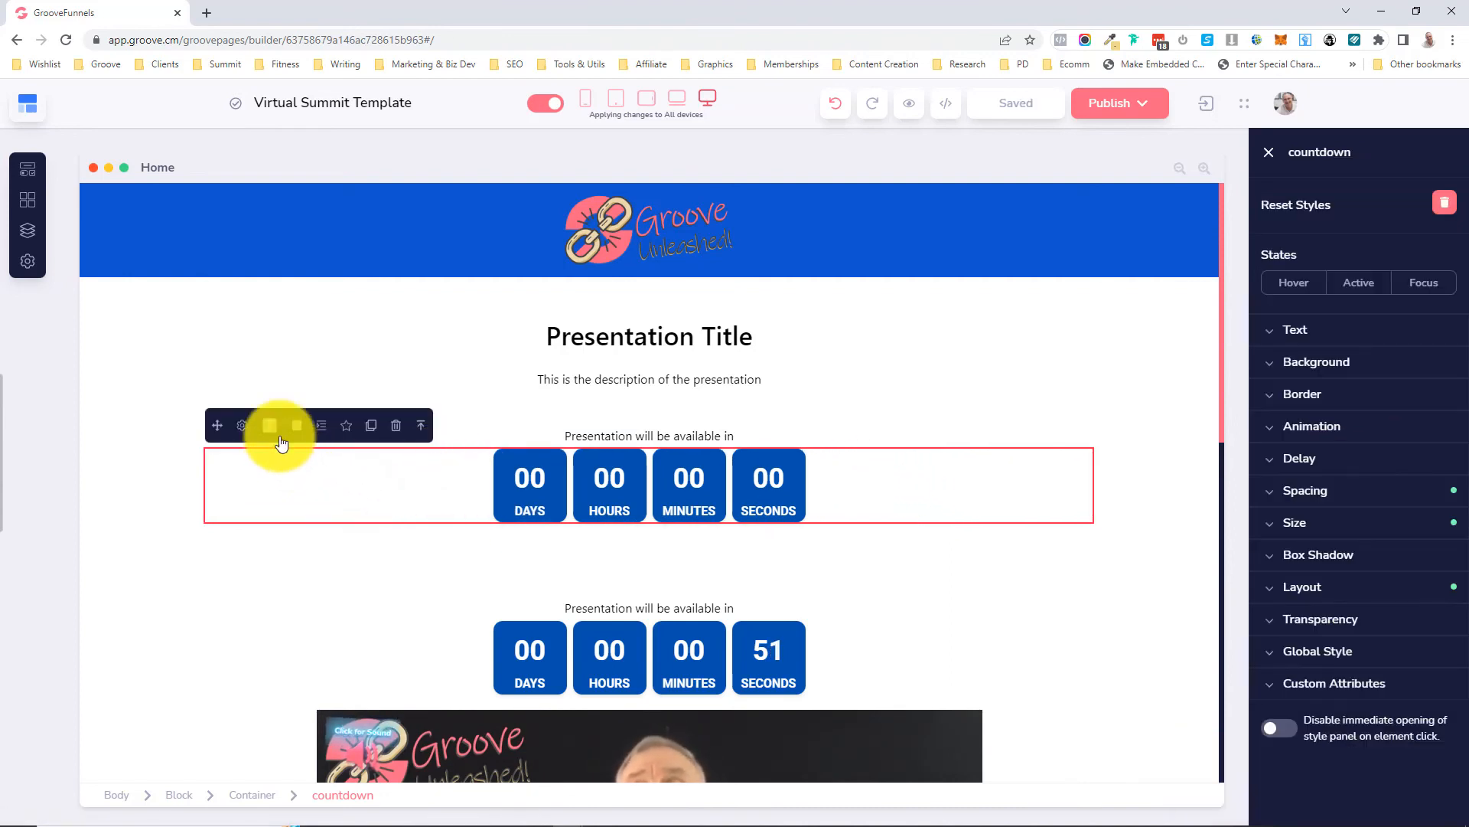
pyautogui.click(243, 427)
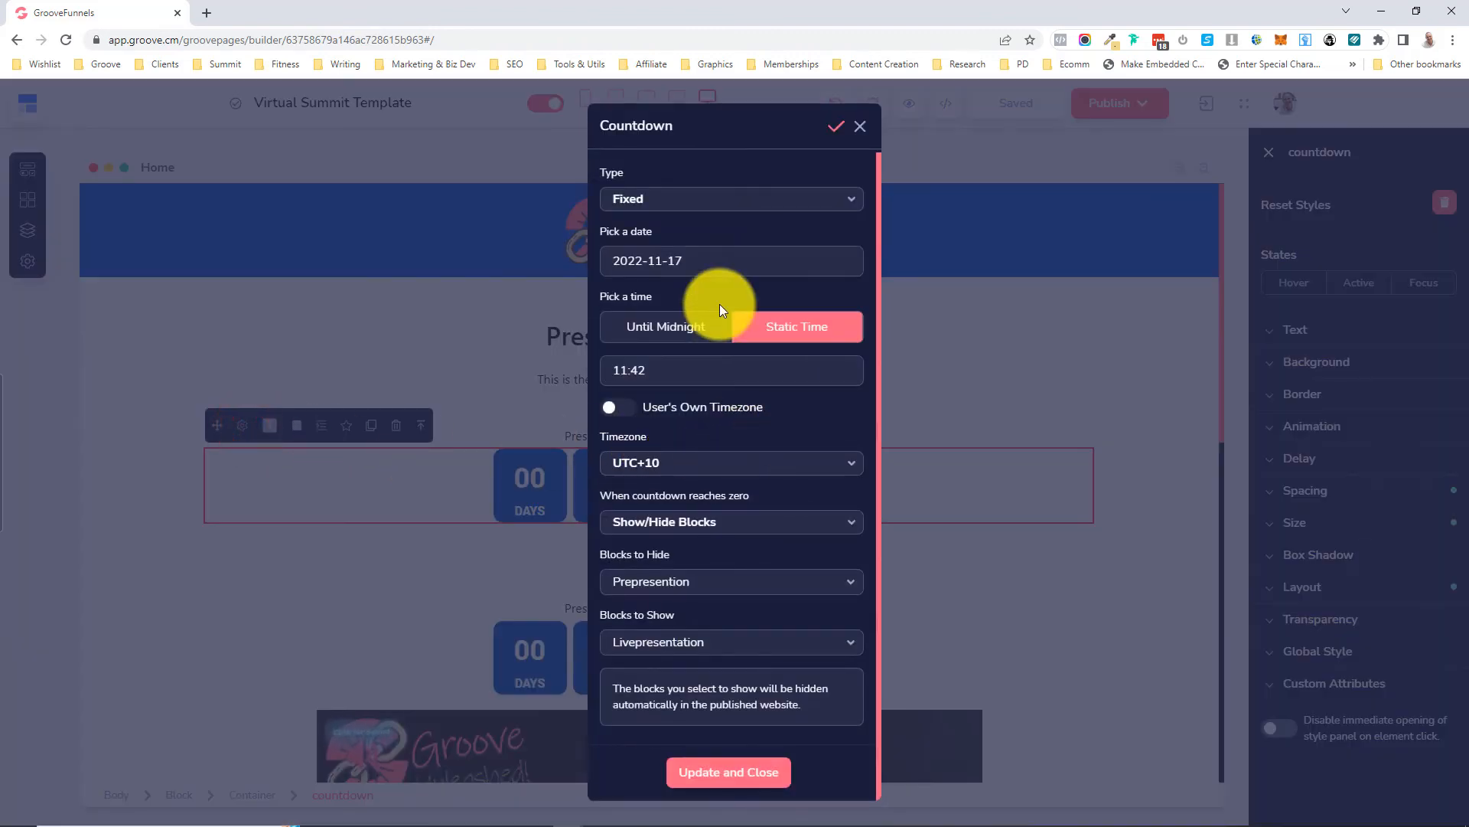
pyautogui.click(671, 370)
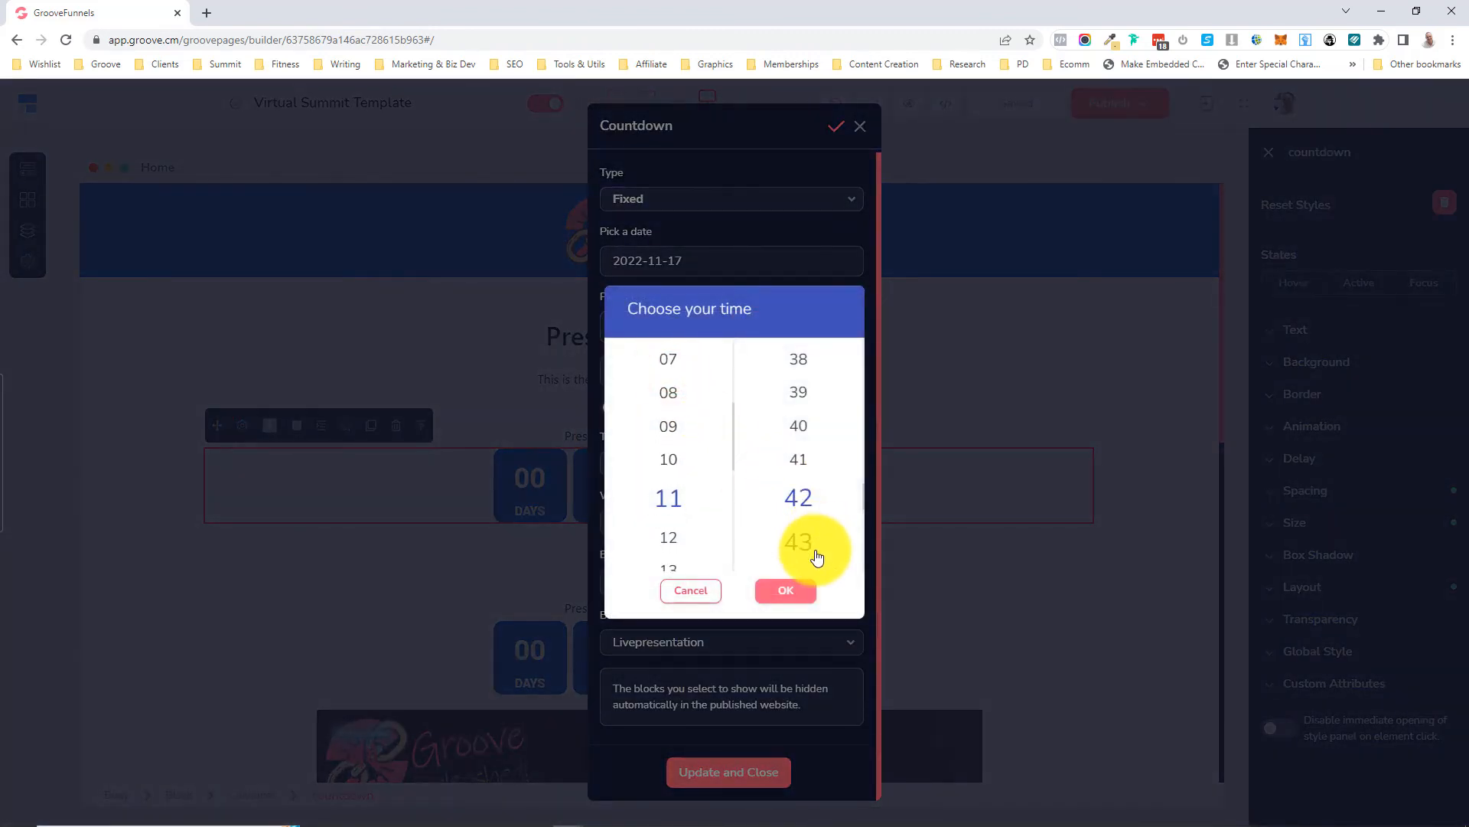
pyautogui.scroll(-2, 803, 520)
pyautogui.click(796, 500)
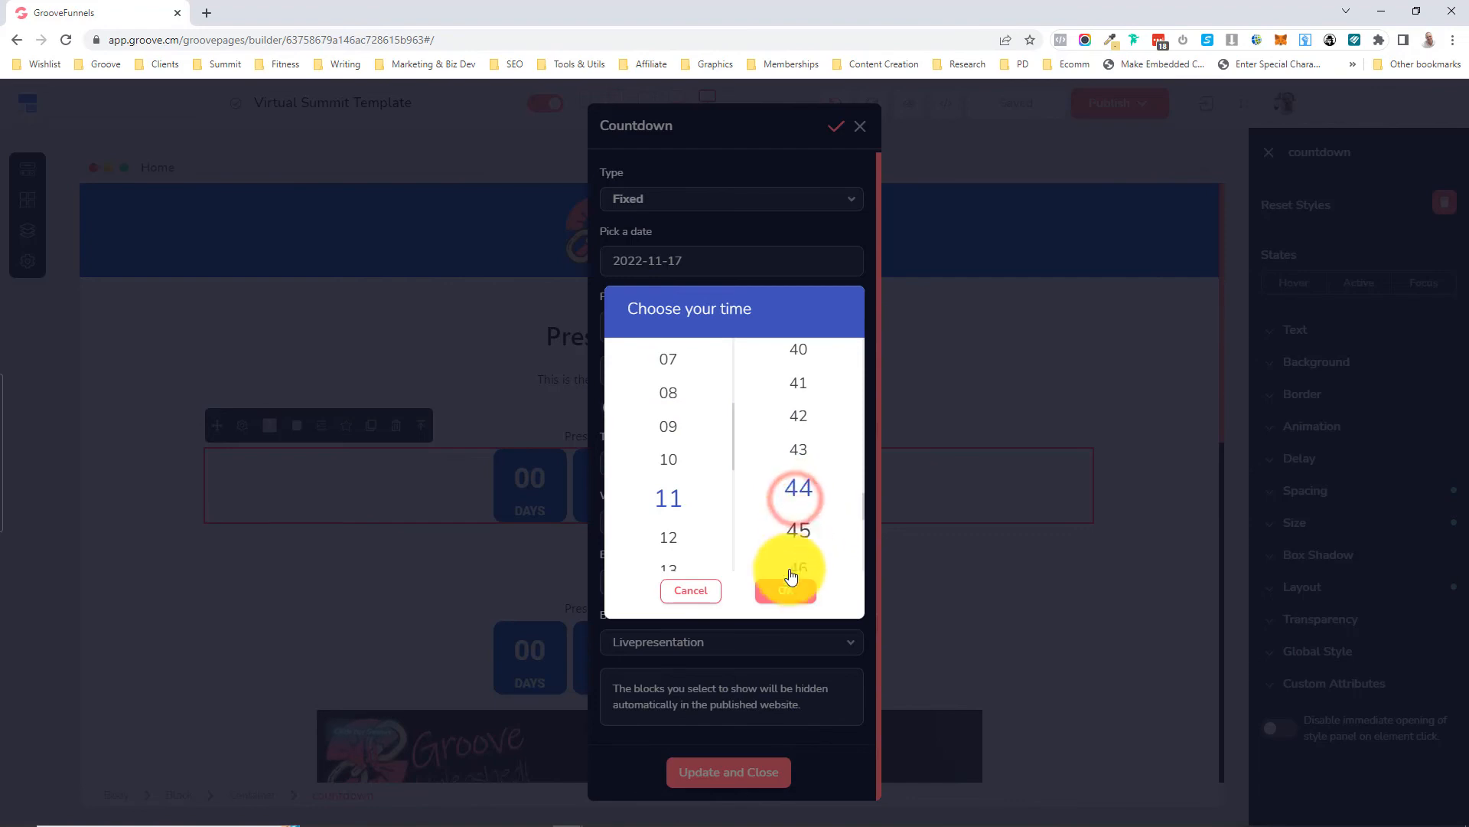
pyautogui.click(785, 590)
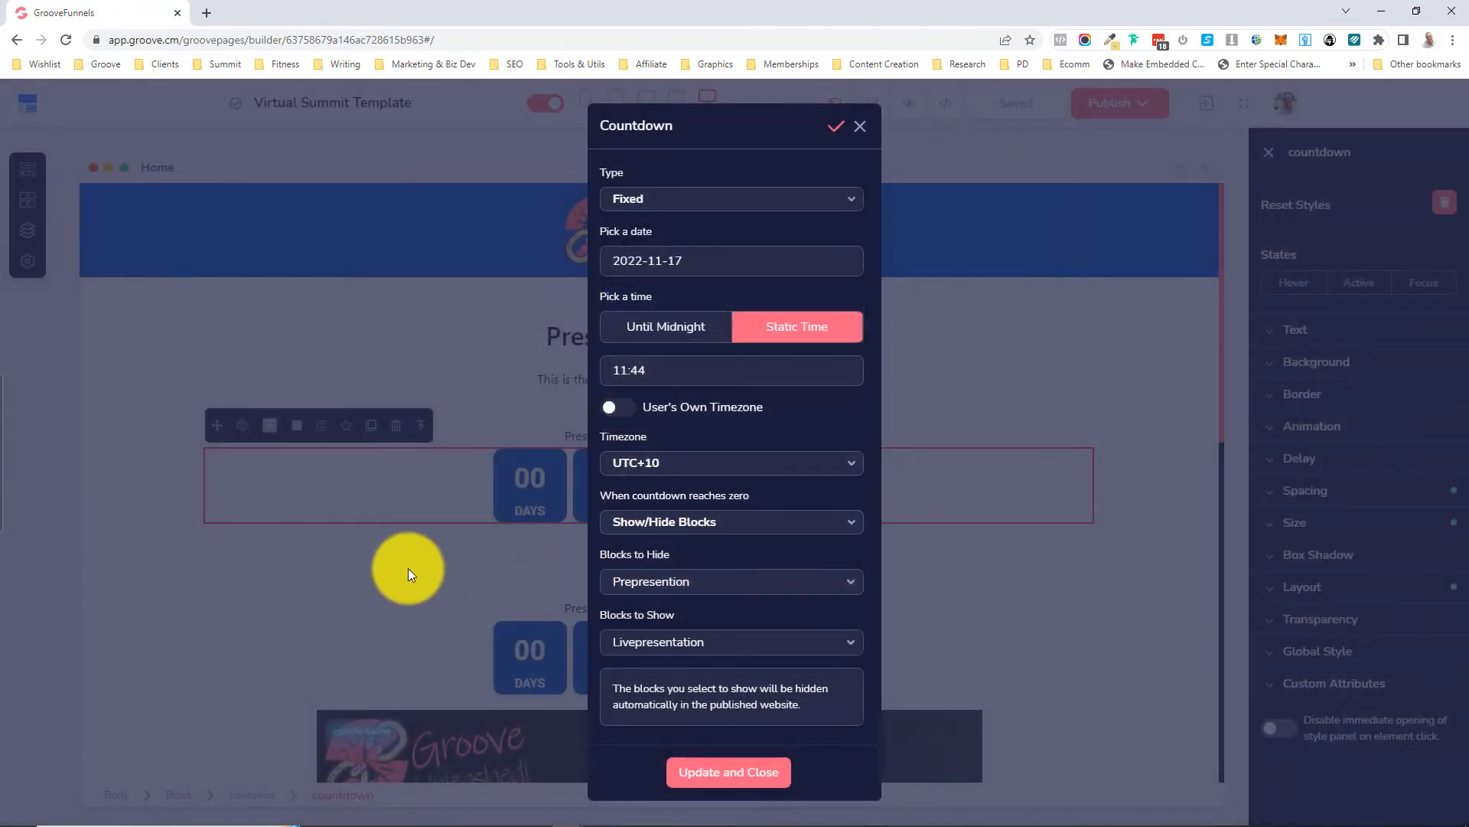
pyautogui.click(747, 773)
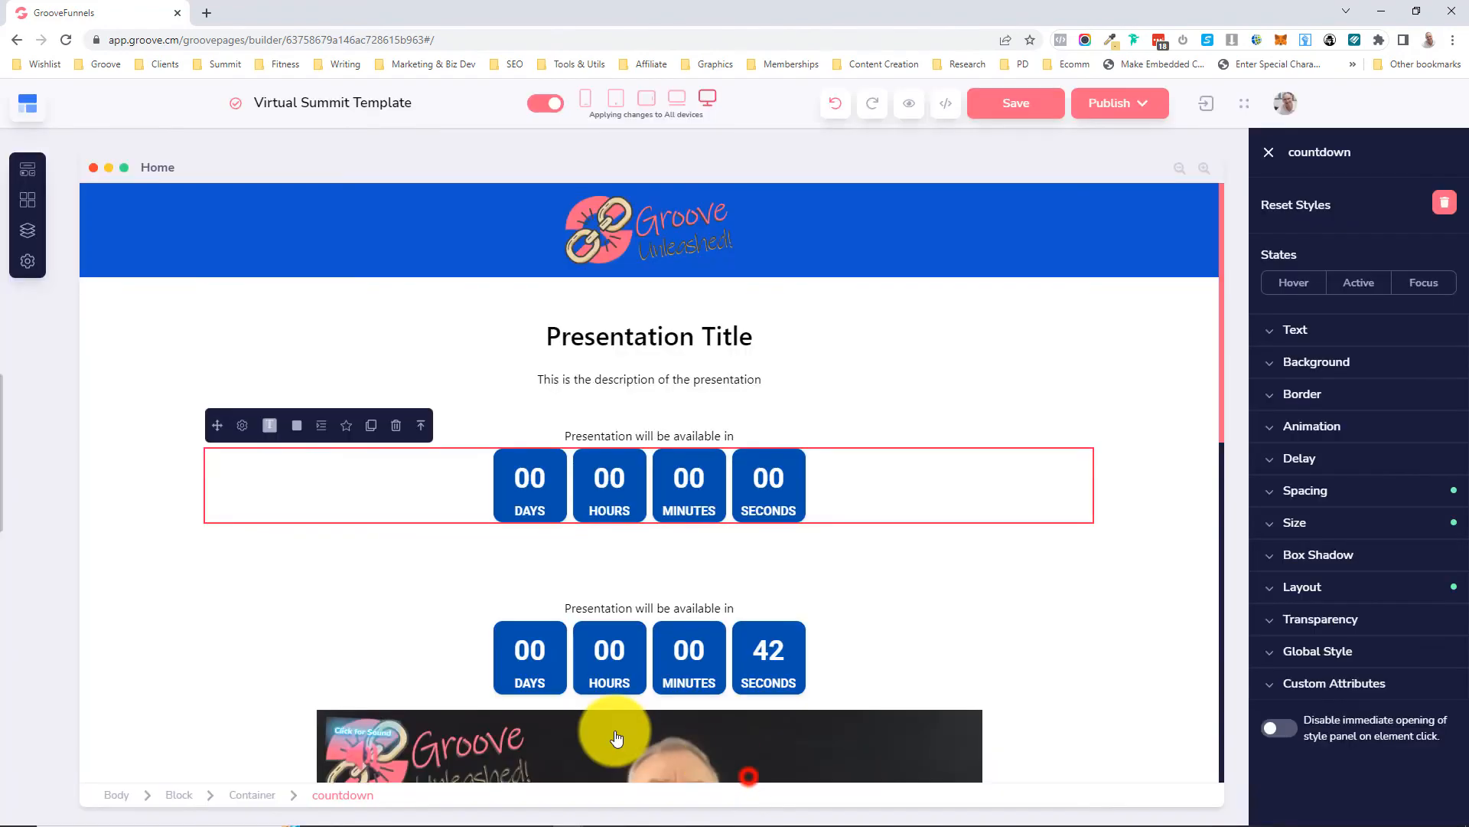
# - Set the static time of the countdown that hides Livepresentation and shows PostPresentation to 11:45
pyautogui.click(410, 640)
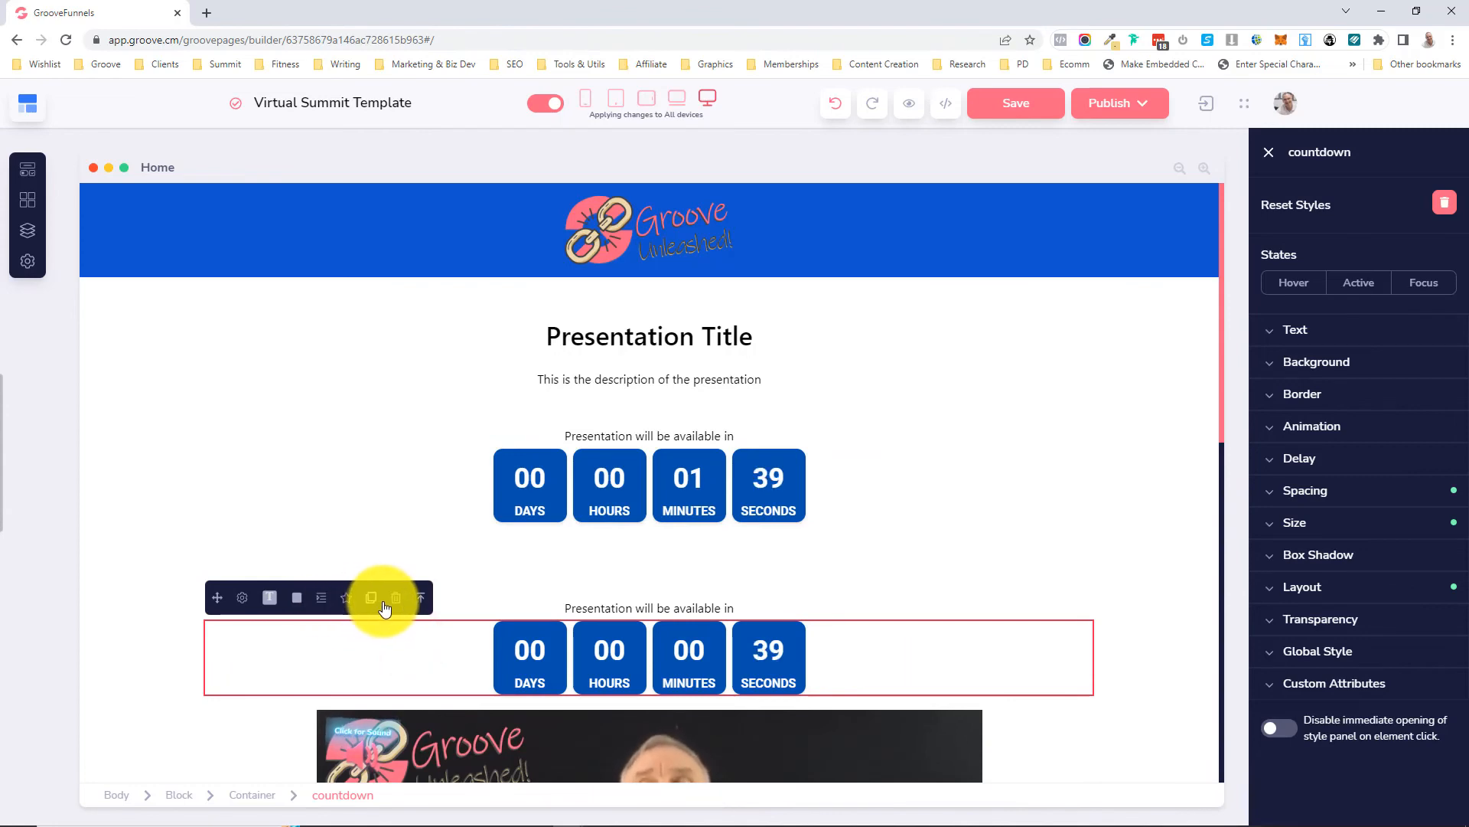
pyautogui.click(242, 597)
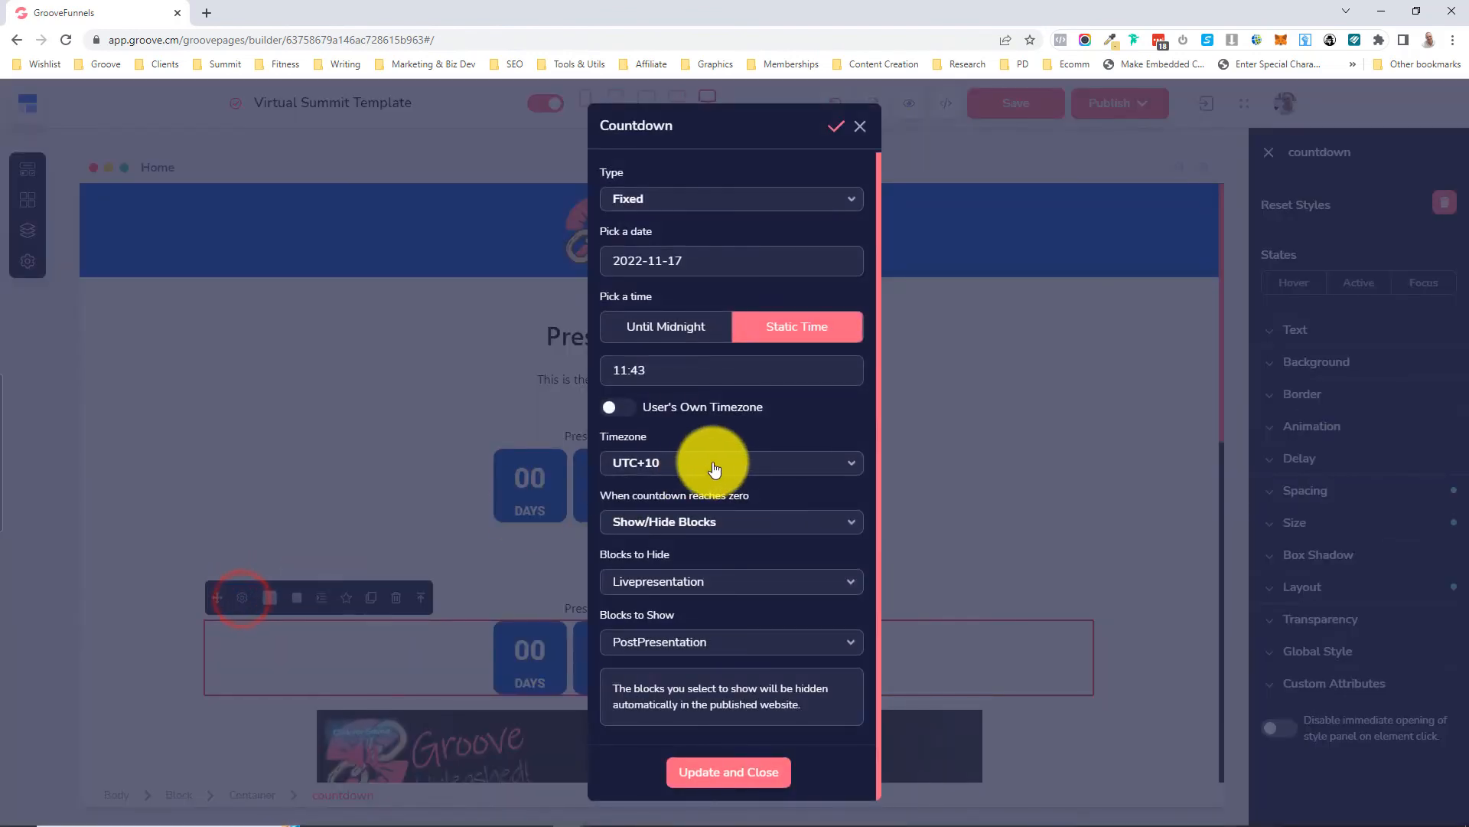
pyautogui.click(652, 371)
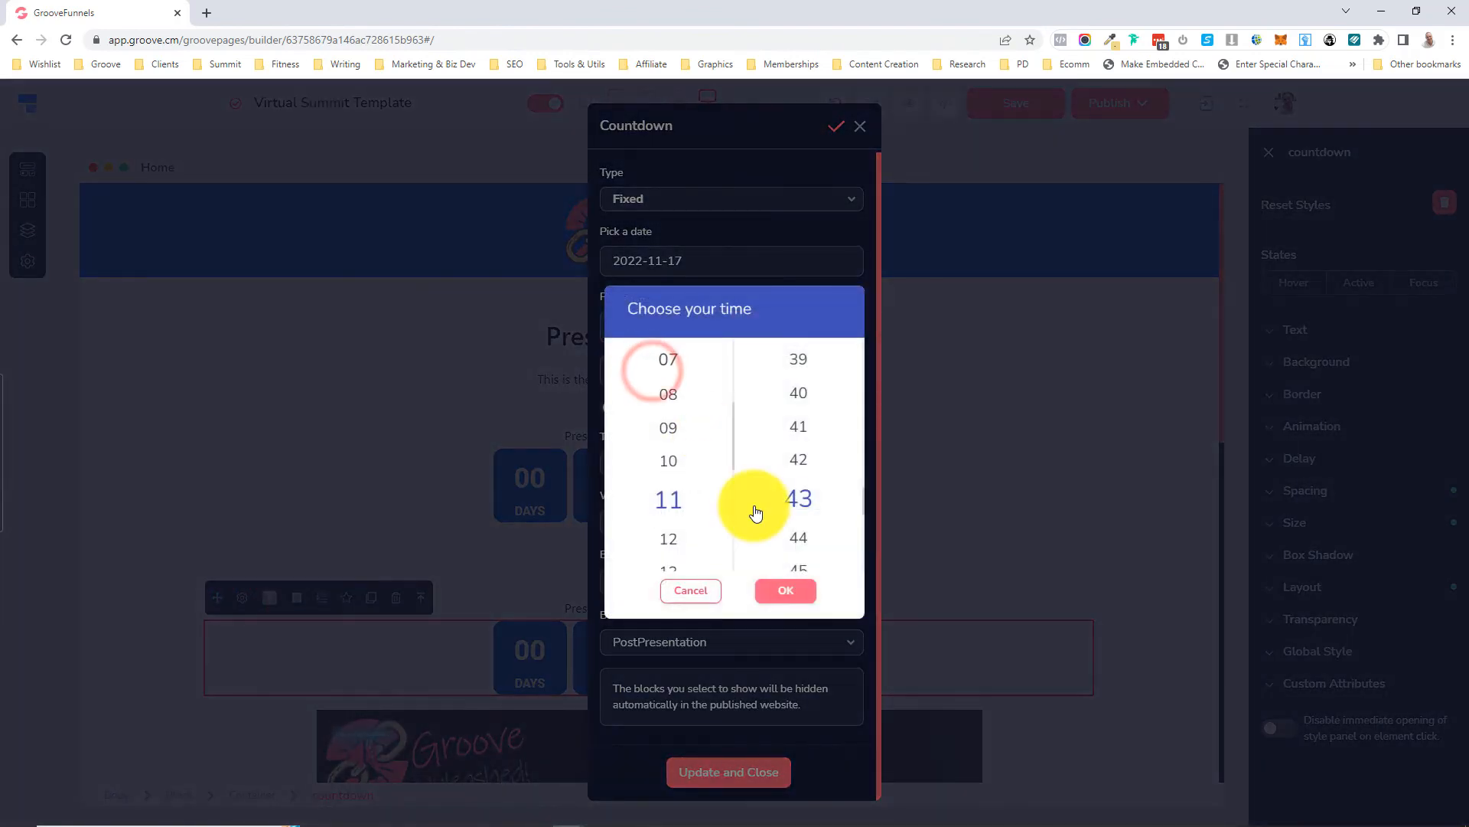
pyautogui.scroll(-2, 763, 495)
pyautogui.click(781, 427)
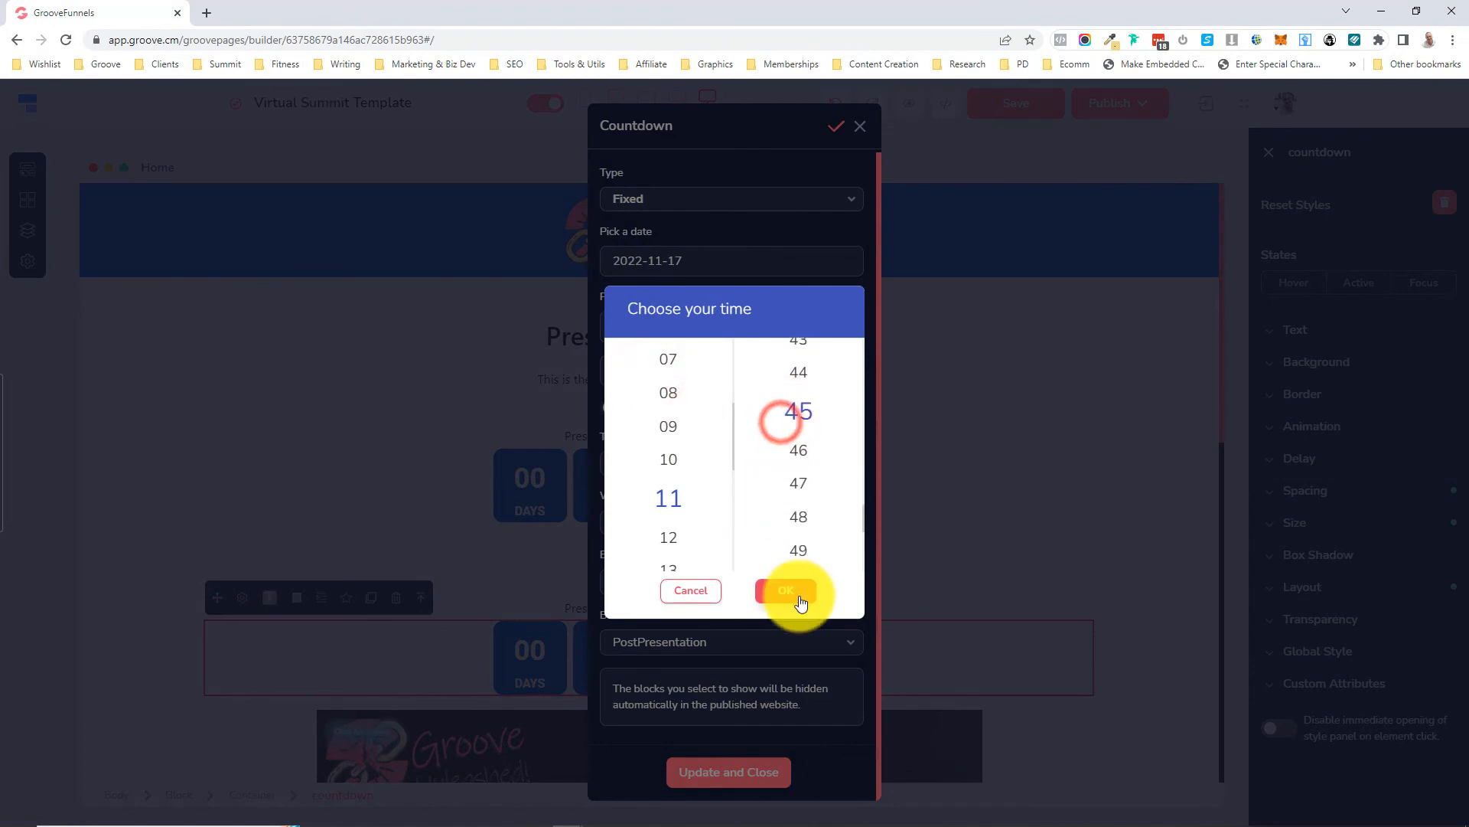
pyautogui.click(789, 590)
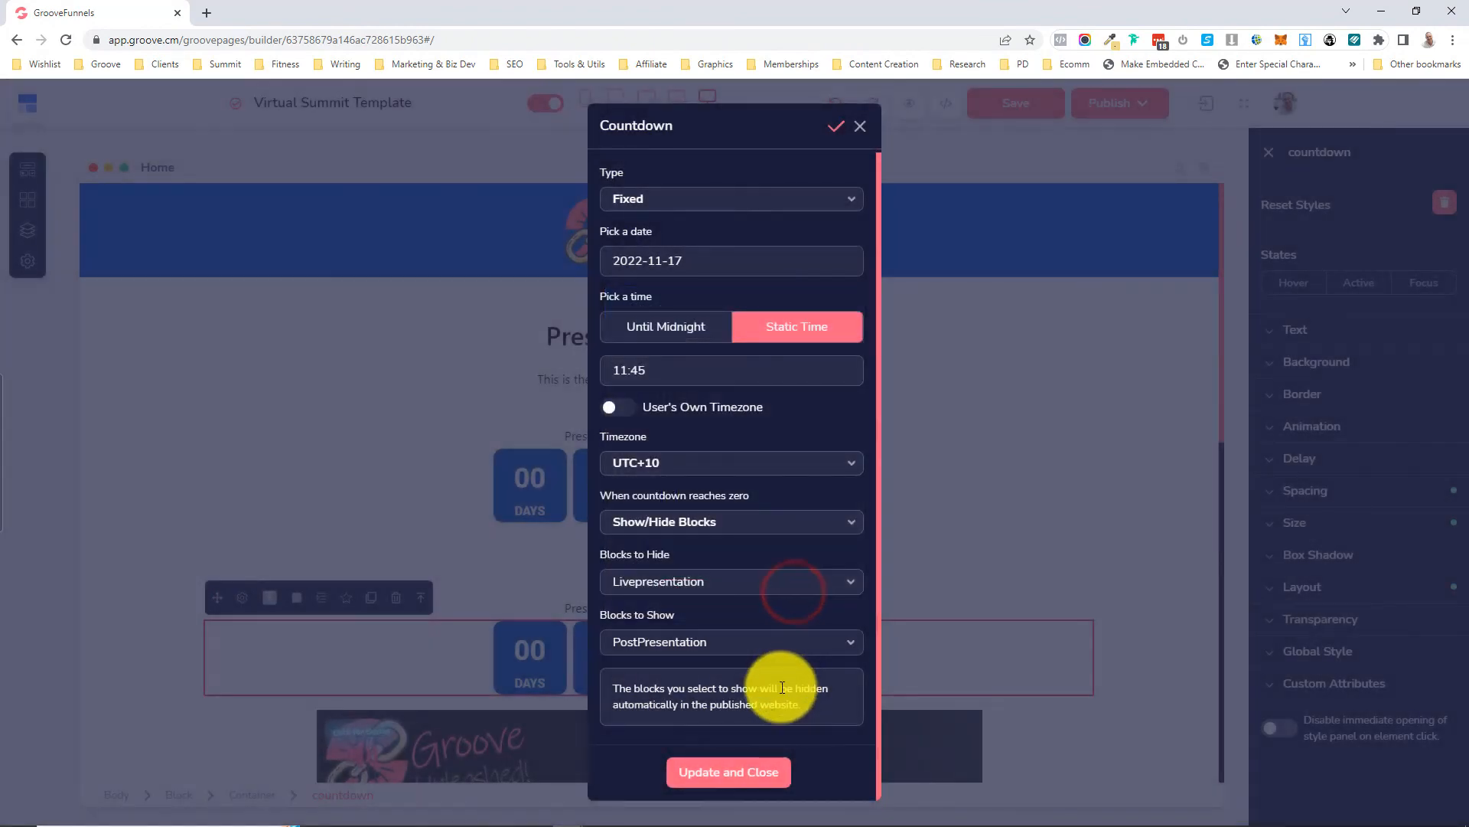
pyautogui.click(730, 774)
# - Publish the website again with the updated countdown times
pyautogui.click(1114, 118)
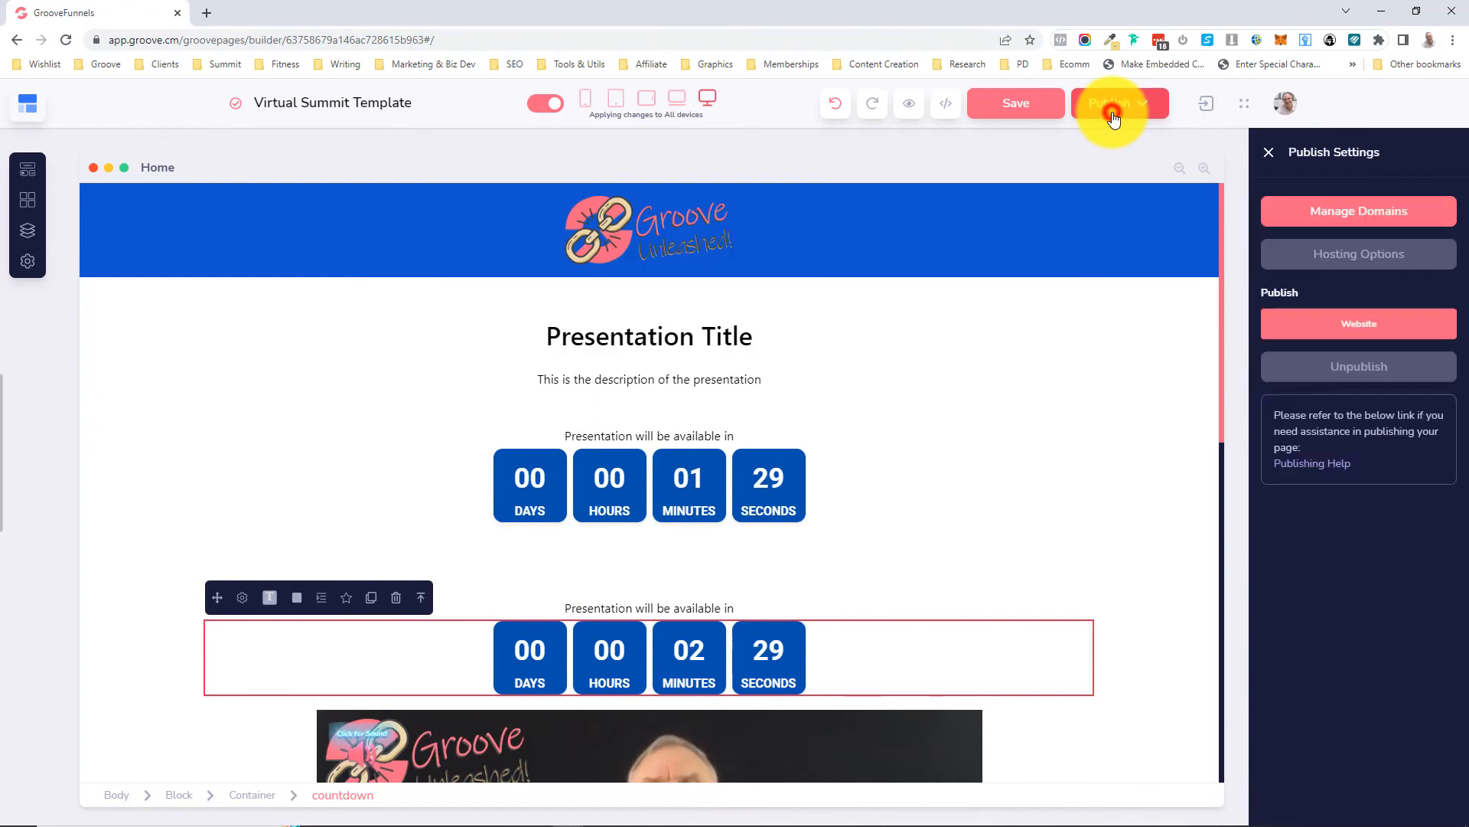
pyautogui.click(1286, 330)
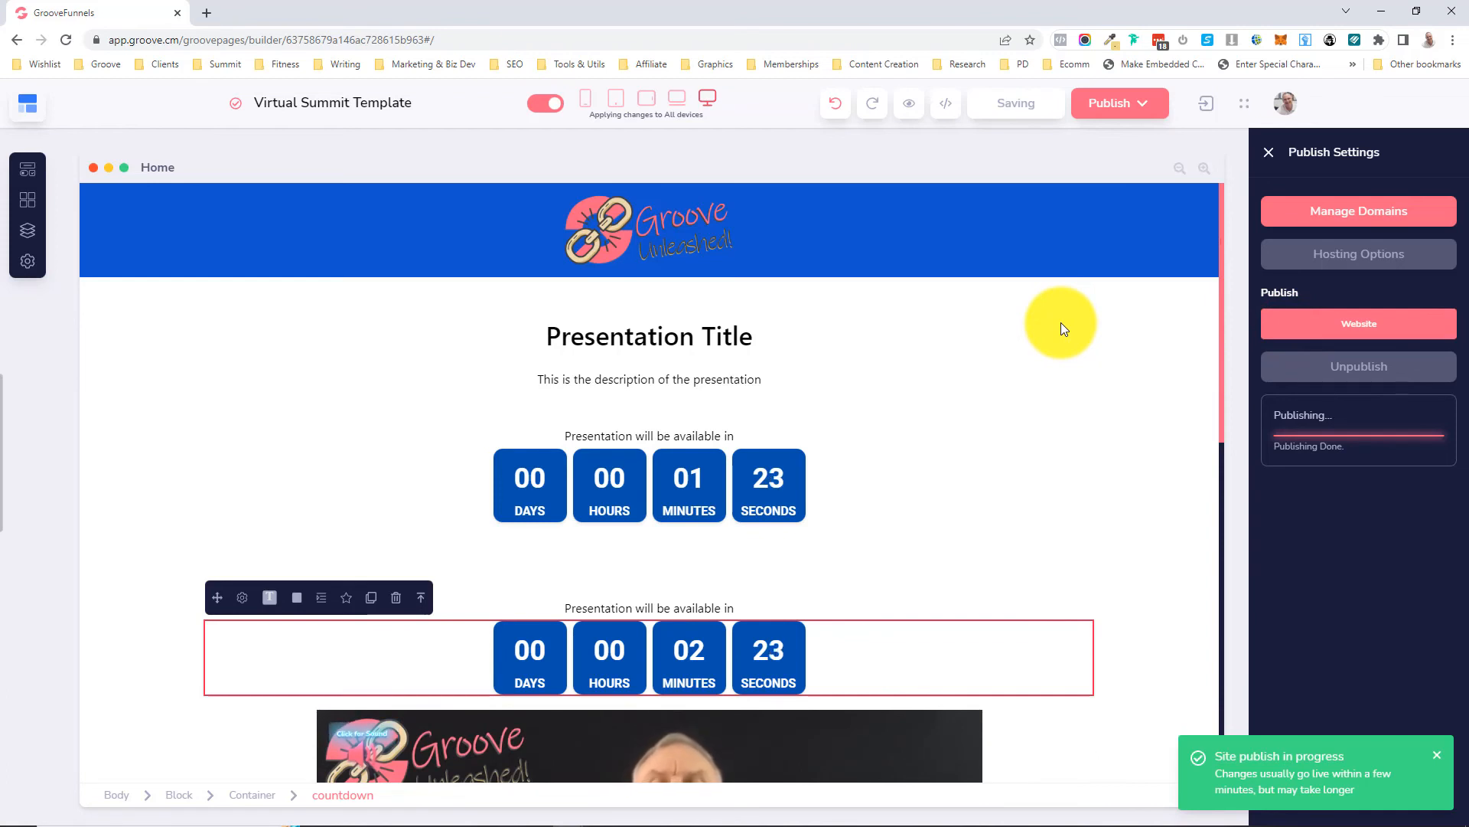
pyautogui.click(1361, 328)
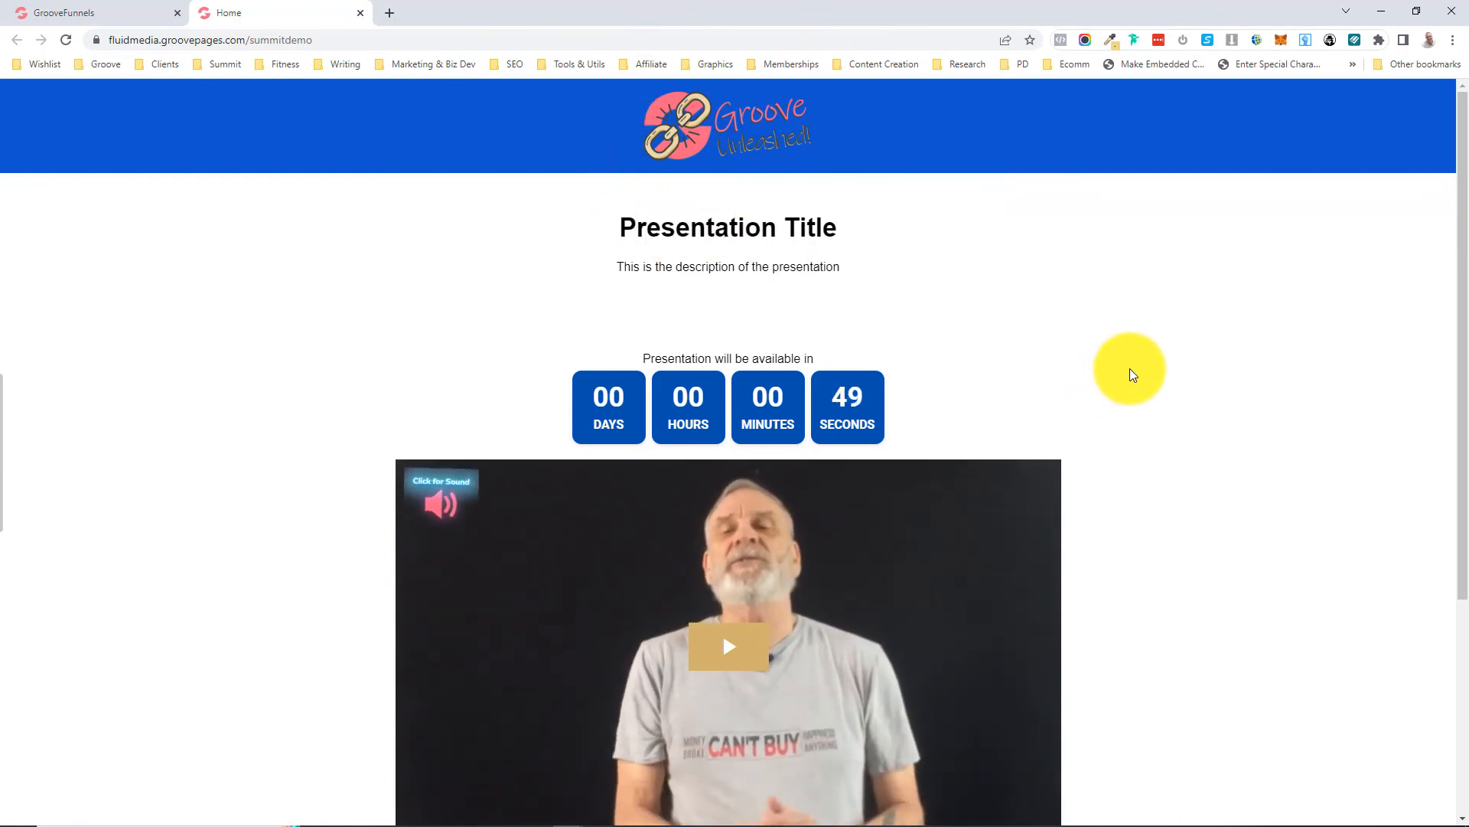
# - Examine the published summitdemo page below the countdown, including the presentation video and speaker section
pyautogui.scroll(-2, 1130, 373)
pyautogui.scroll(-2, 1130, 373)
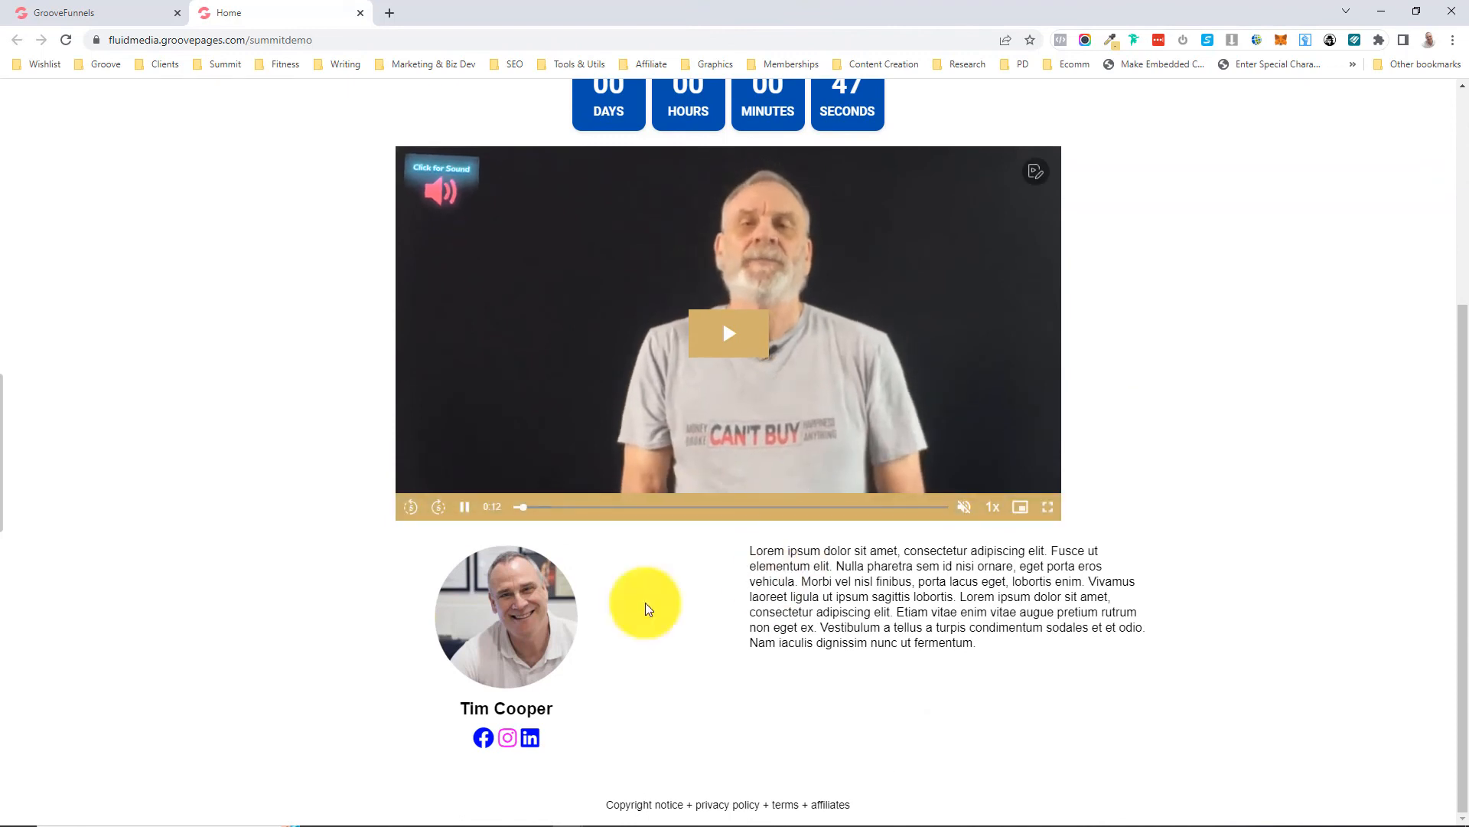